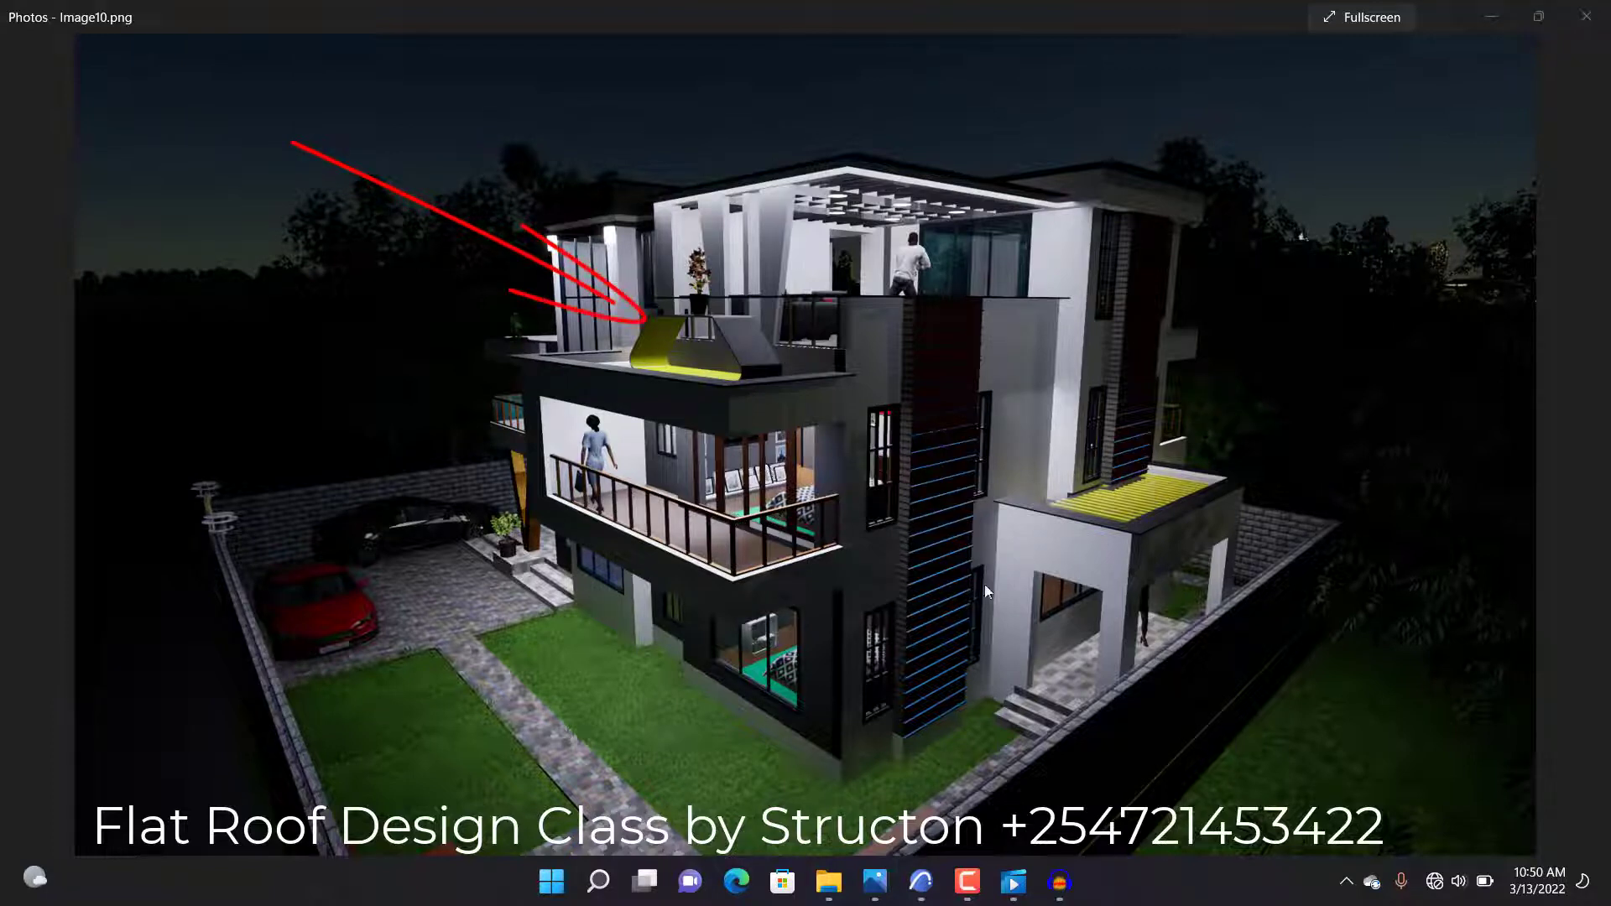
Step: View the Image10 night render and the Video1_001 animation of the house, and minimize the open windows to reach the desktop
click(869, 888)
click(873, 885)
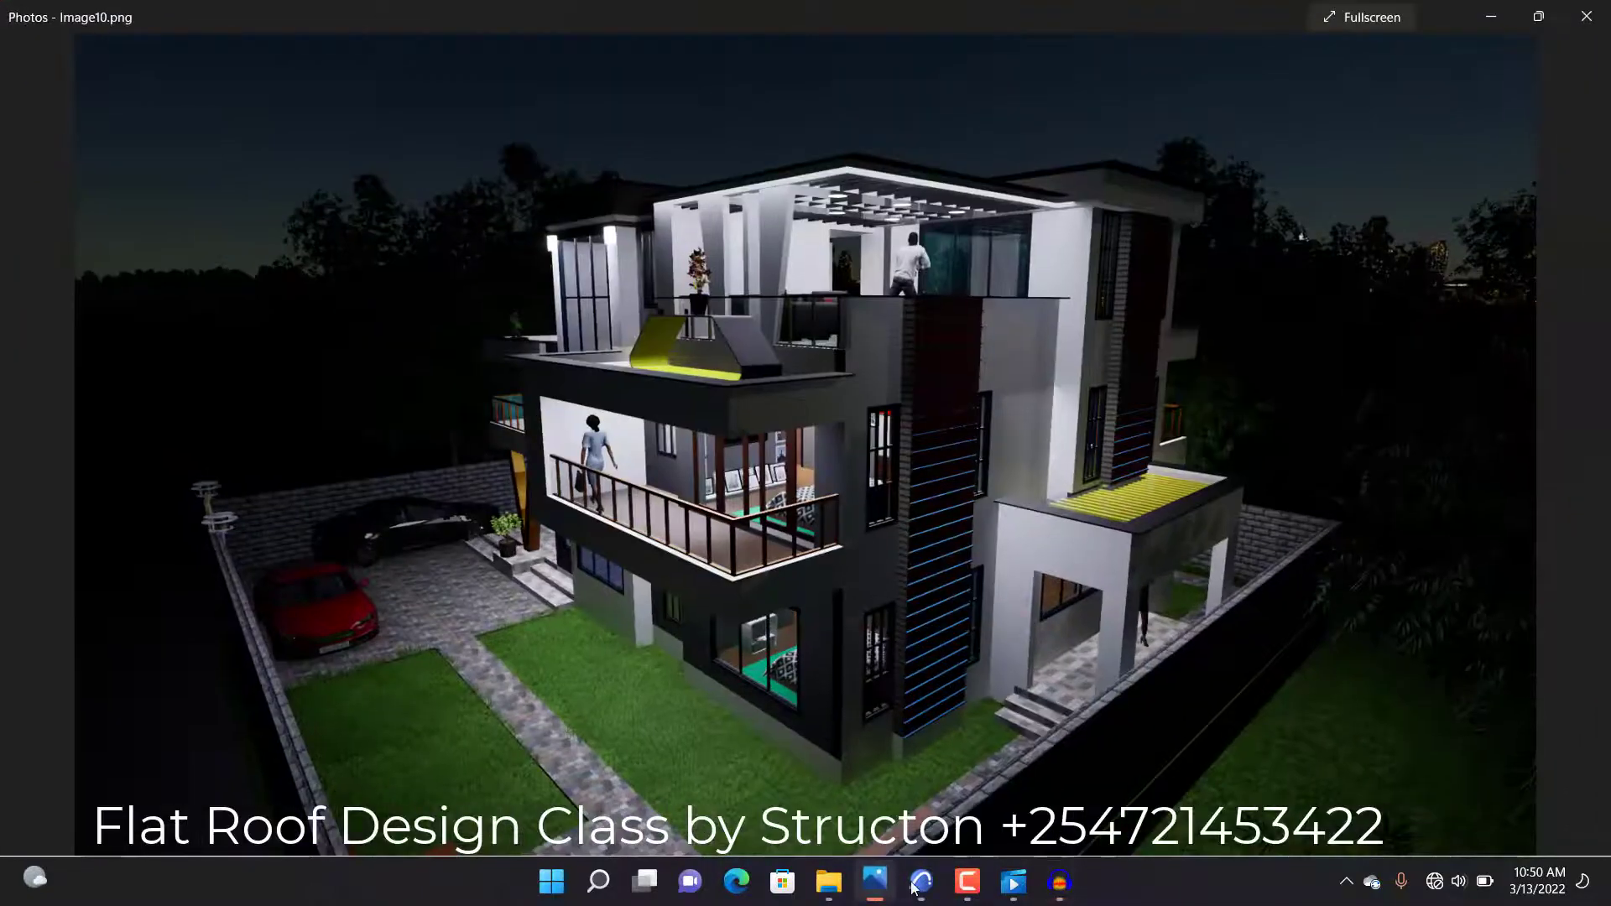
click(1013, 882)
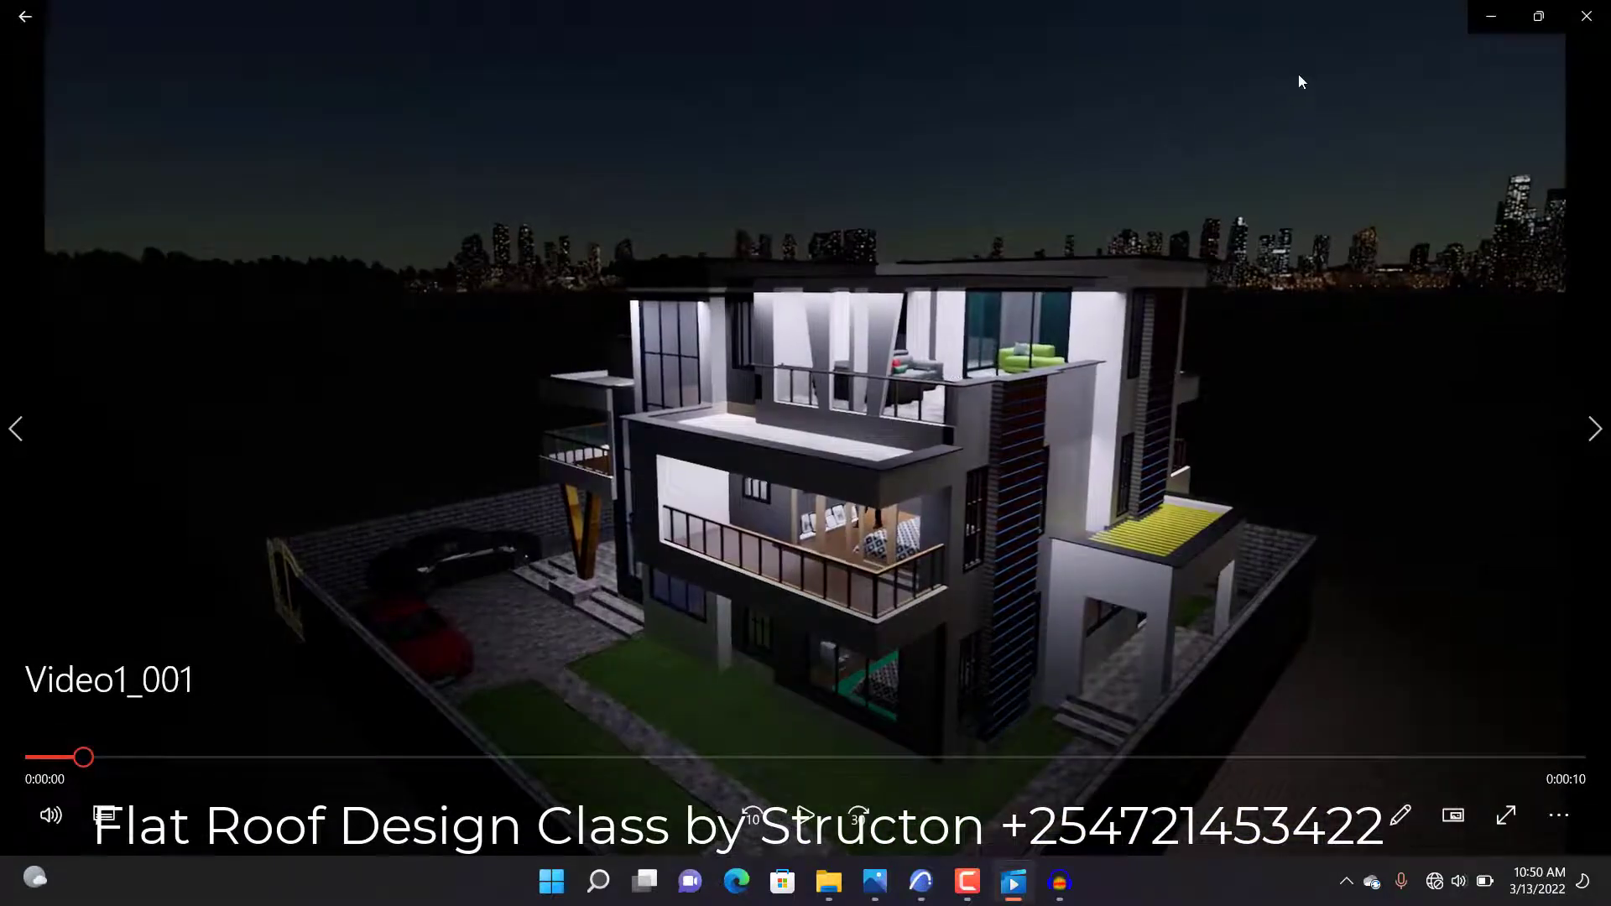
click(1505, 10)
click(1505, 10)
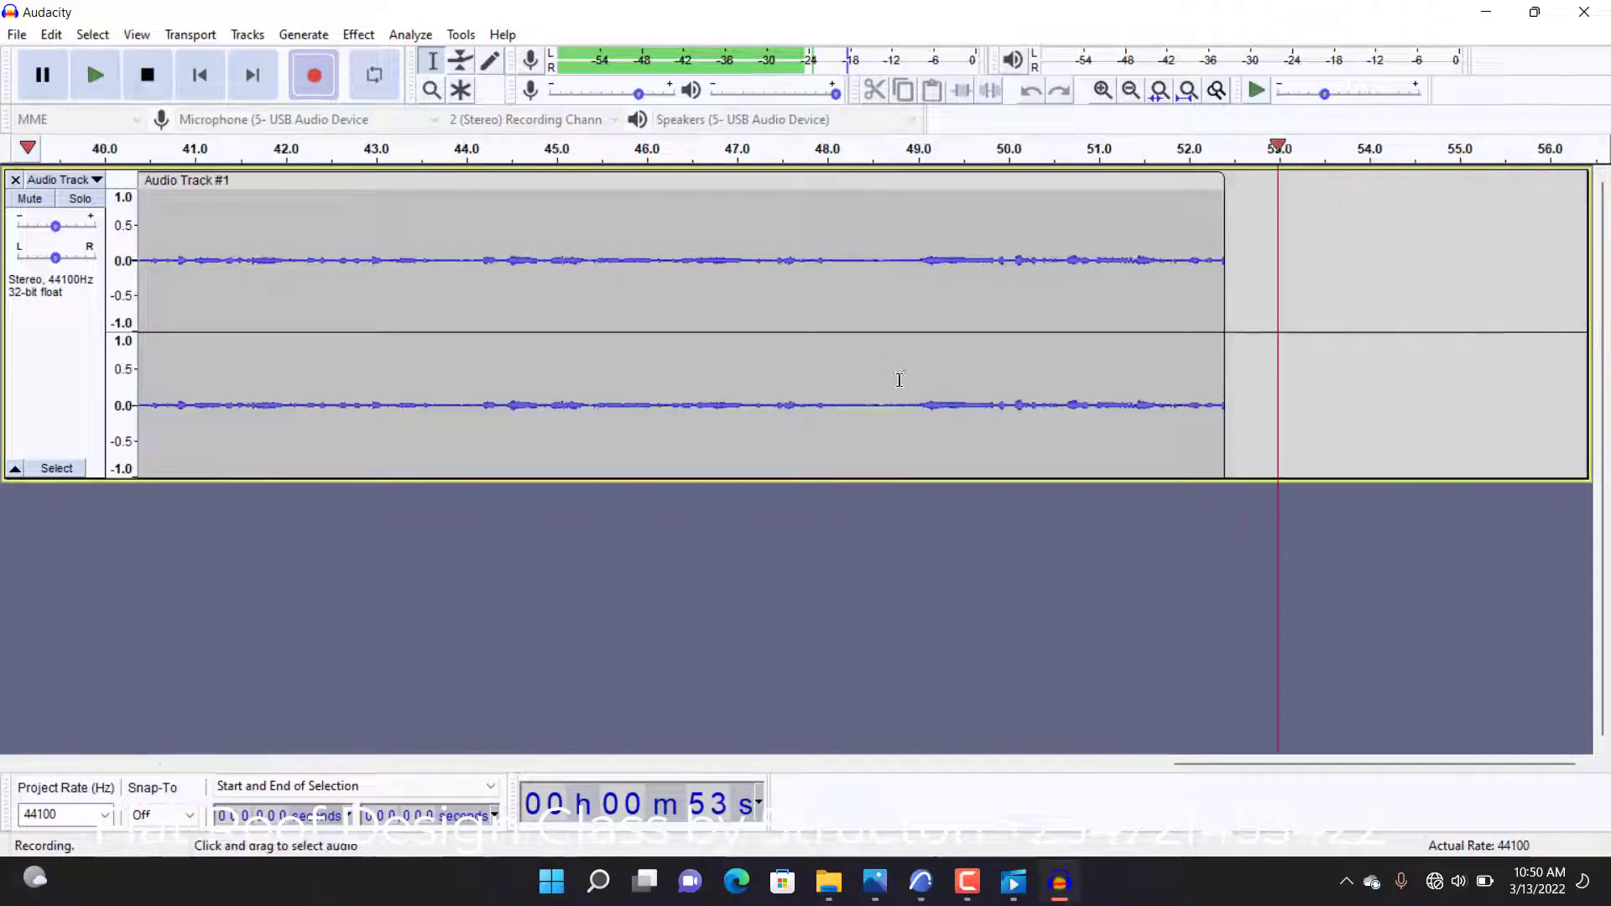
click(1479, 8)
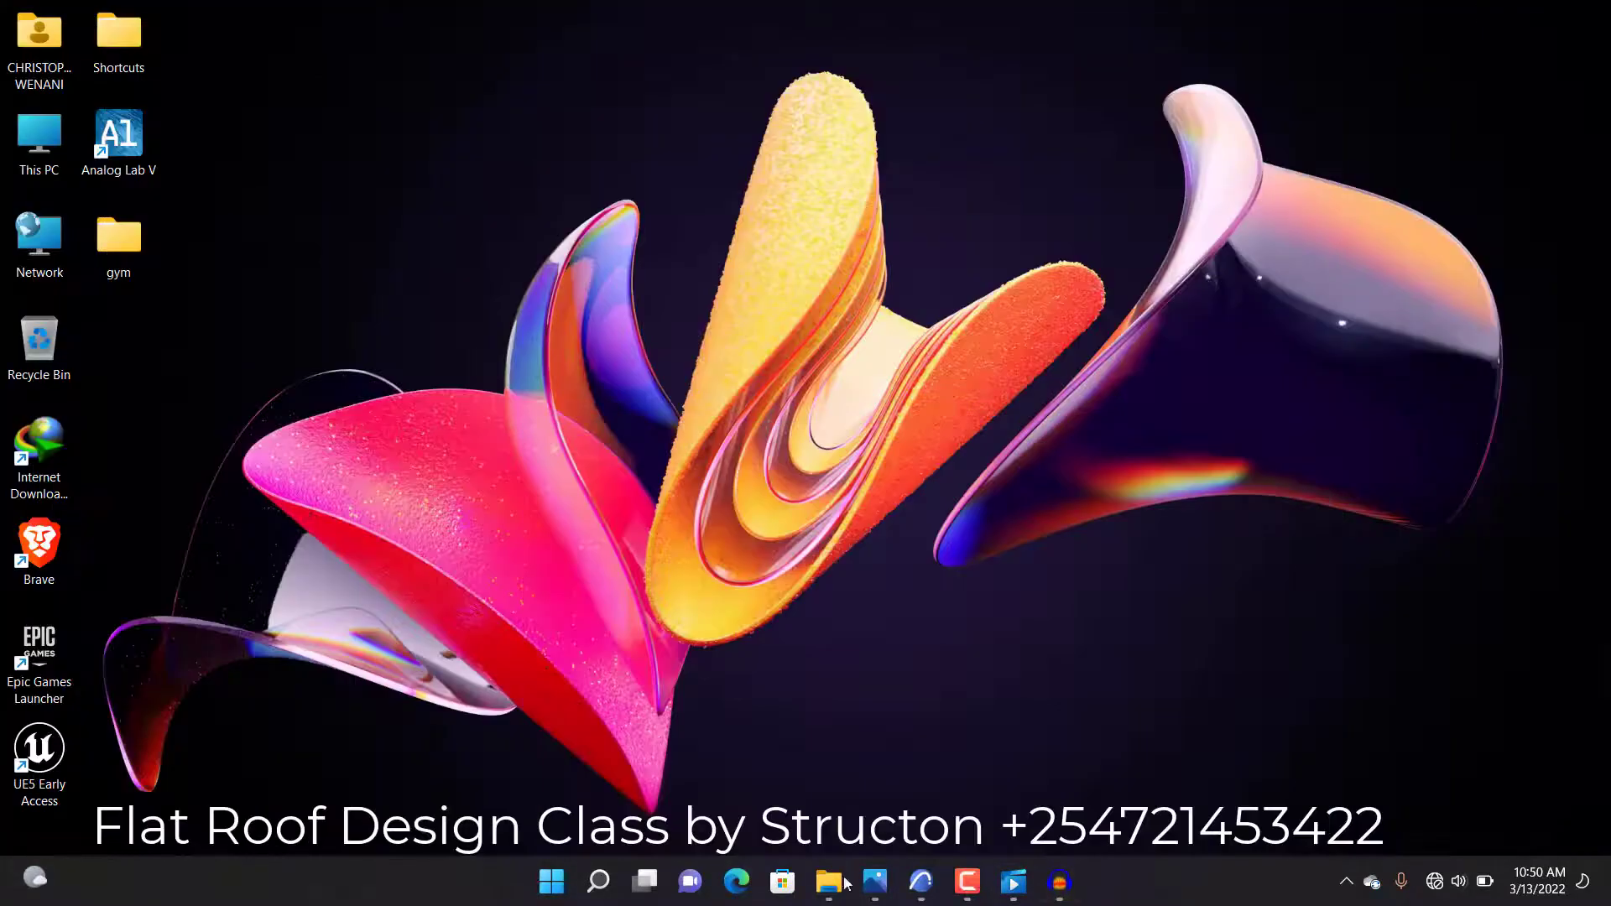
Step: Switch to the M-1 project in ARCHICAD and open its 3D view
mouse_move(1000, 890)
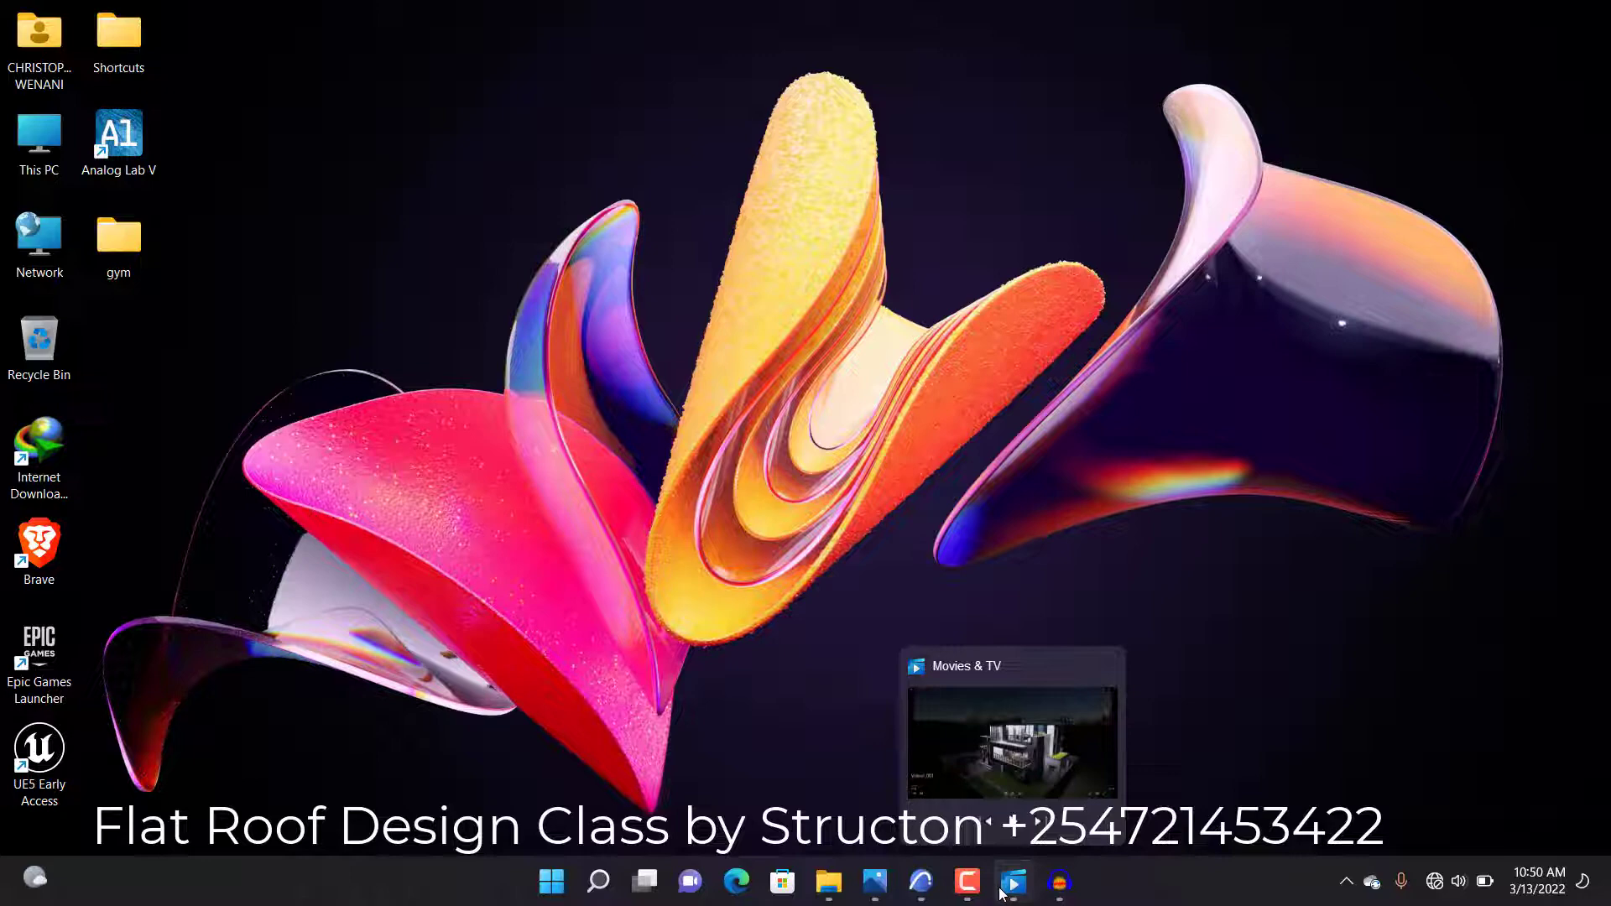
click(1000, 891)
click(1000, 891)
mouse_move(922, 882)
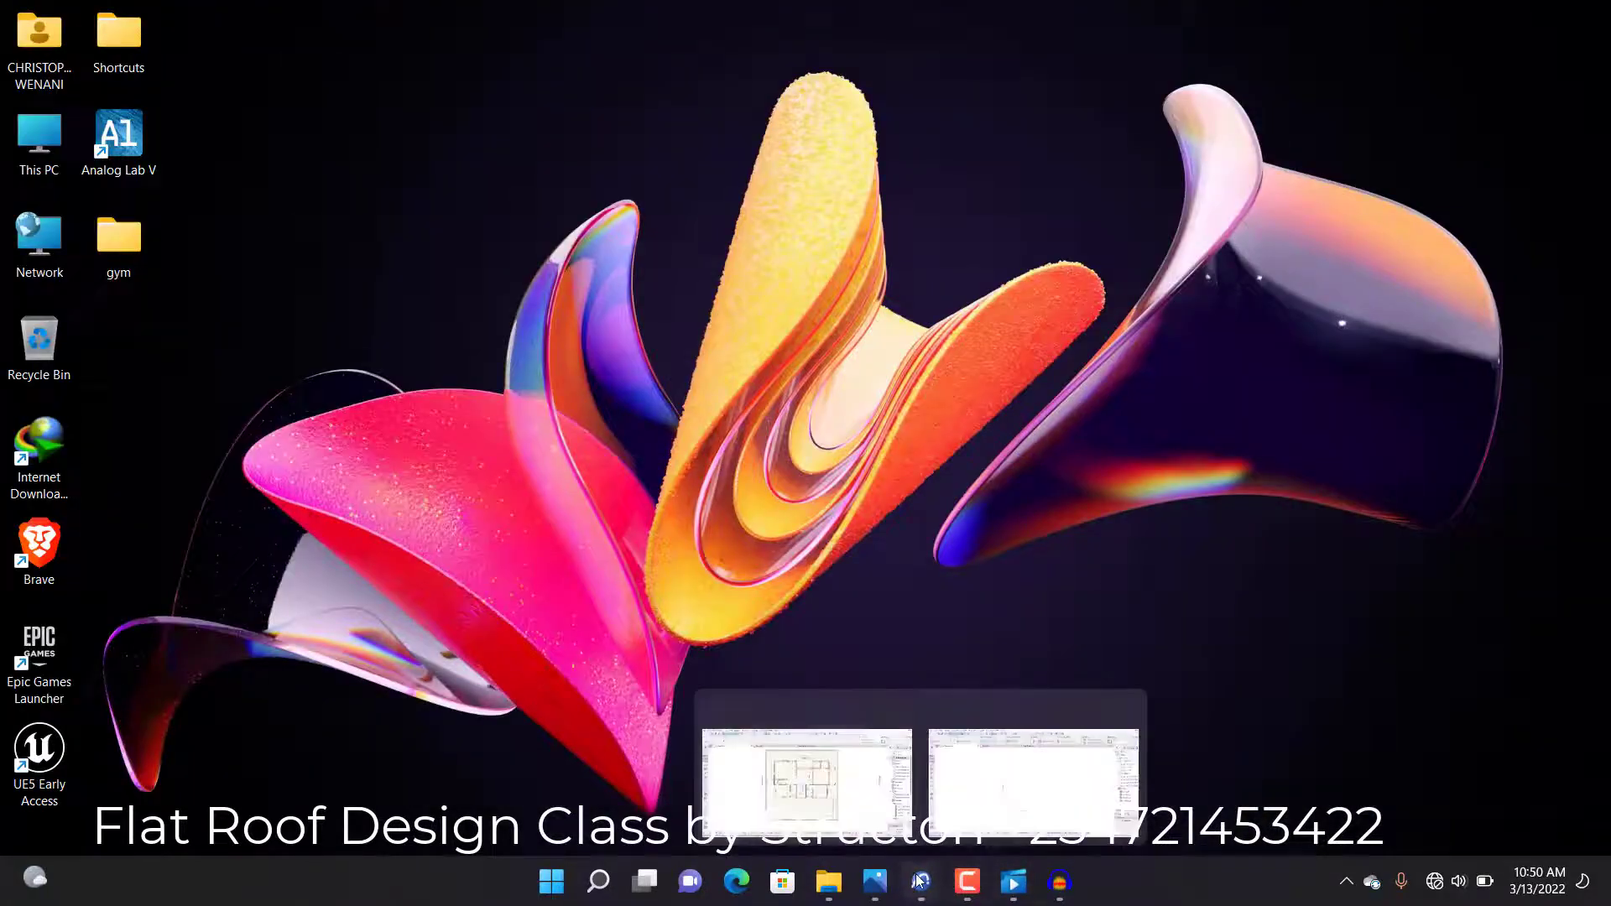
click(820, 756)
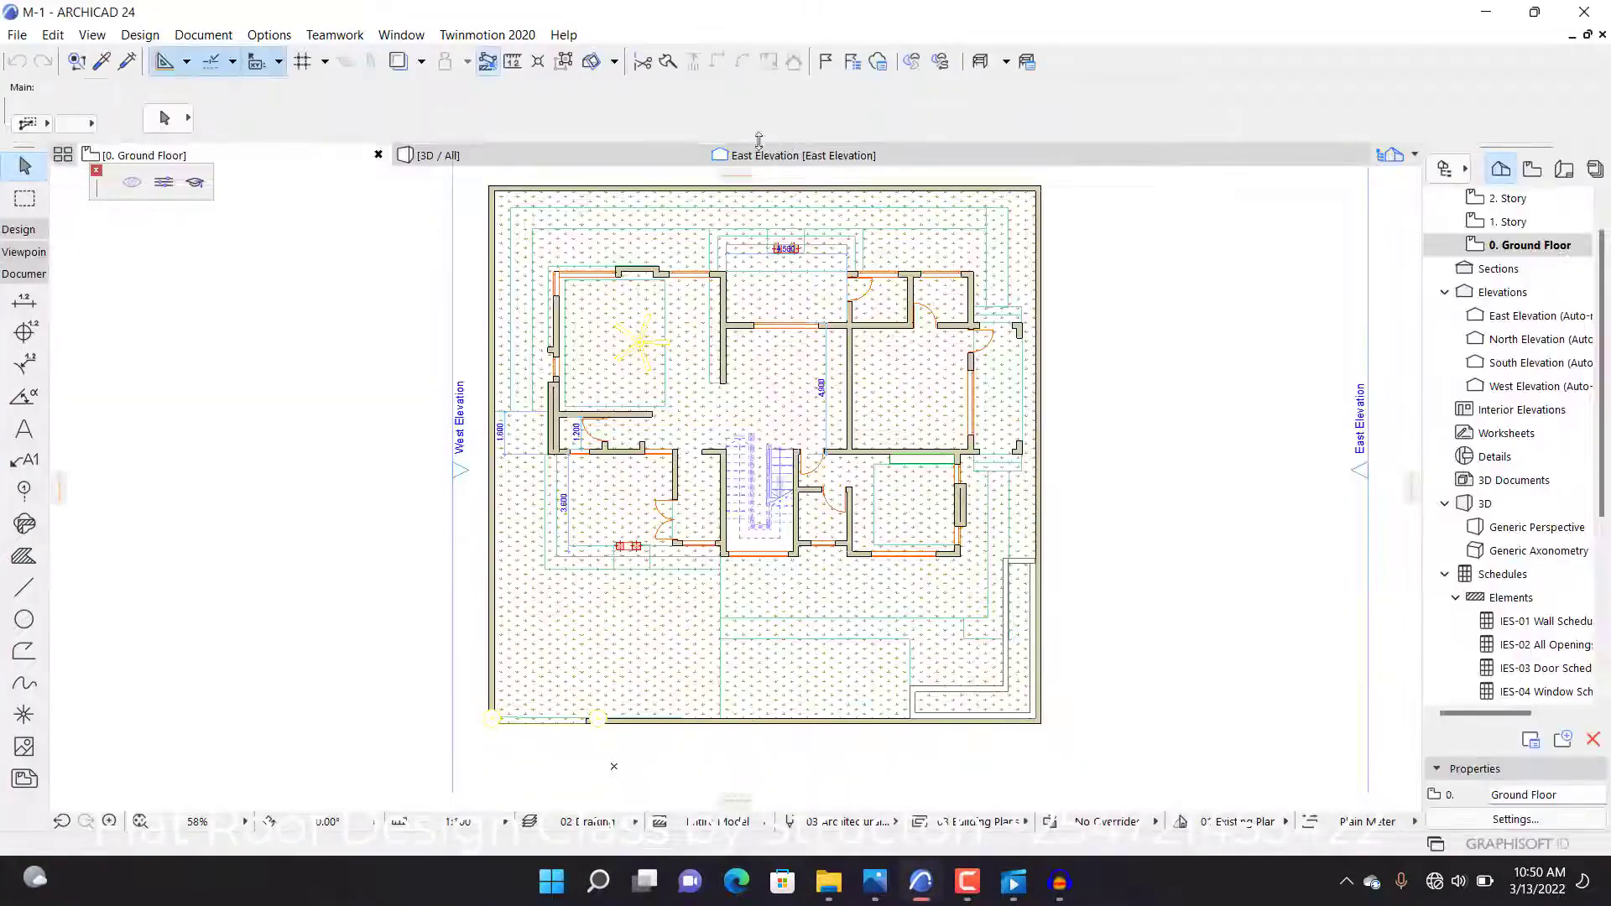
click(453, 155)
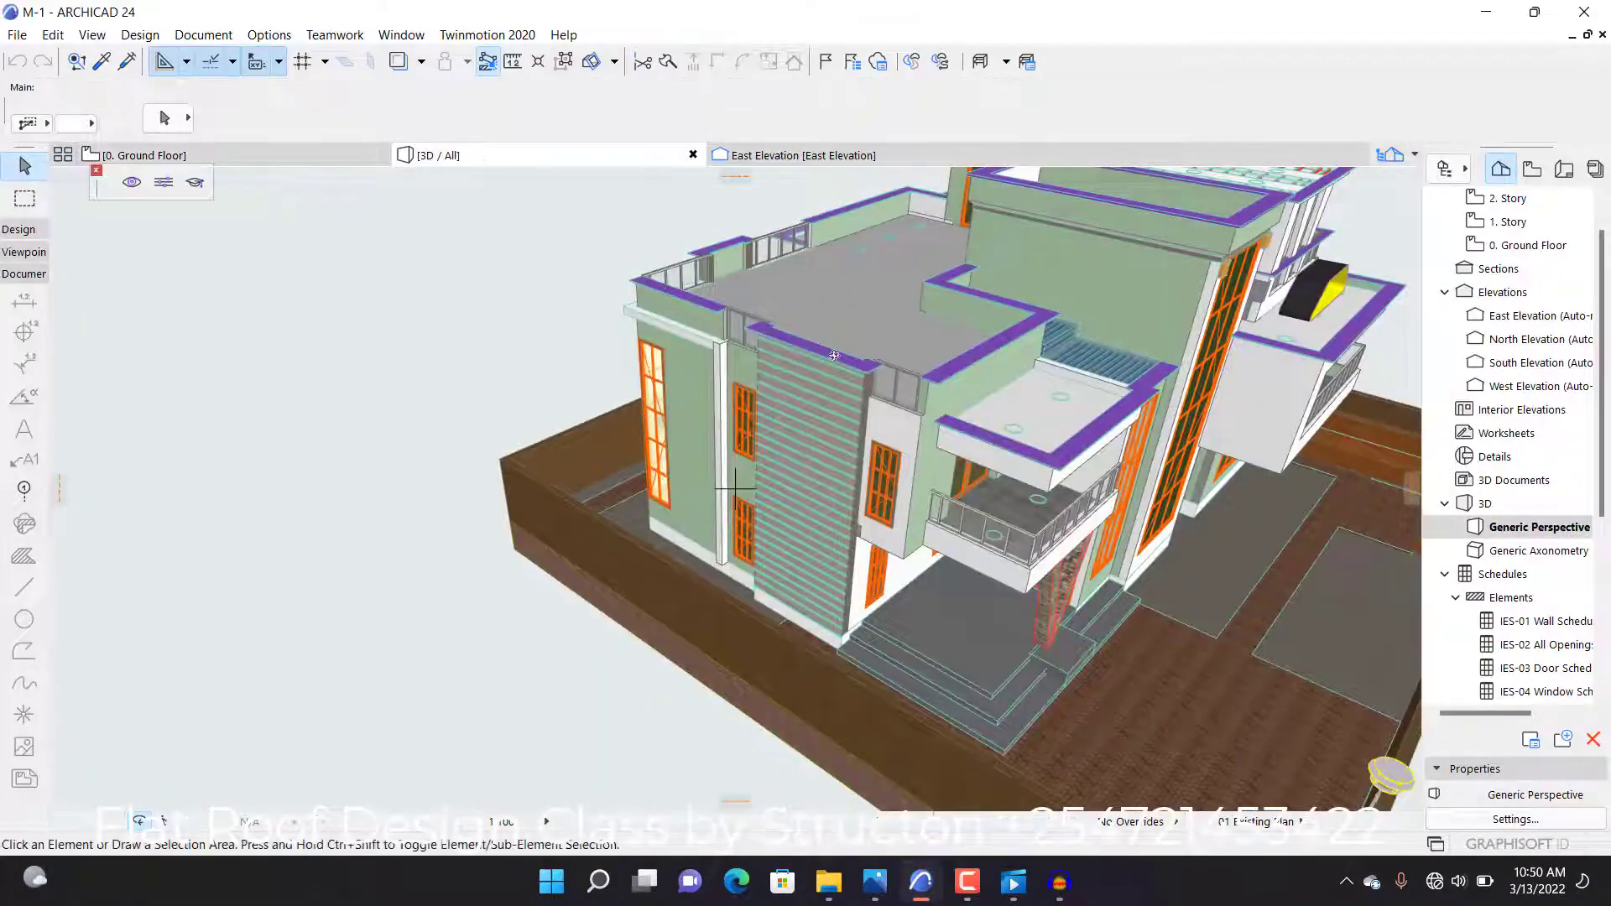
Step: Examine the flat roofs, parapets and slatted wall cladding of the house from several sides in the 3D model
scroll(705, 505, down, 4)
drag(706, 505, 601, 404)
scroll(920, 557, up, 5)
middle_drag(921, 557, 699, 503)
drag(806, 495, 838, 408)
scroll(569, 460, down, 5)
scroll(706, 453, up, 4)
middle_drag(613, 424, 842, 521)
drag(843, 521, 243, 575)
scroll(739, 495, down, 5)
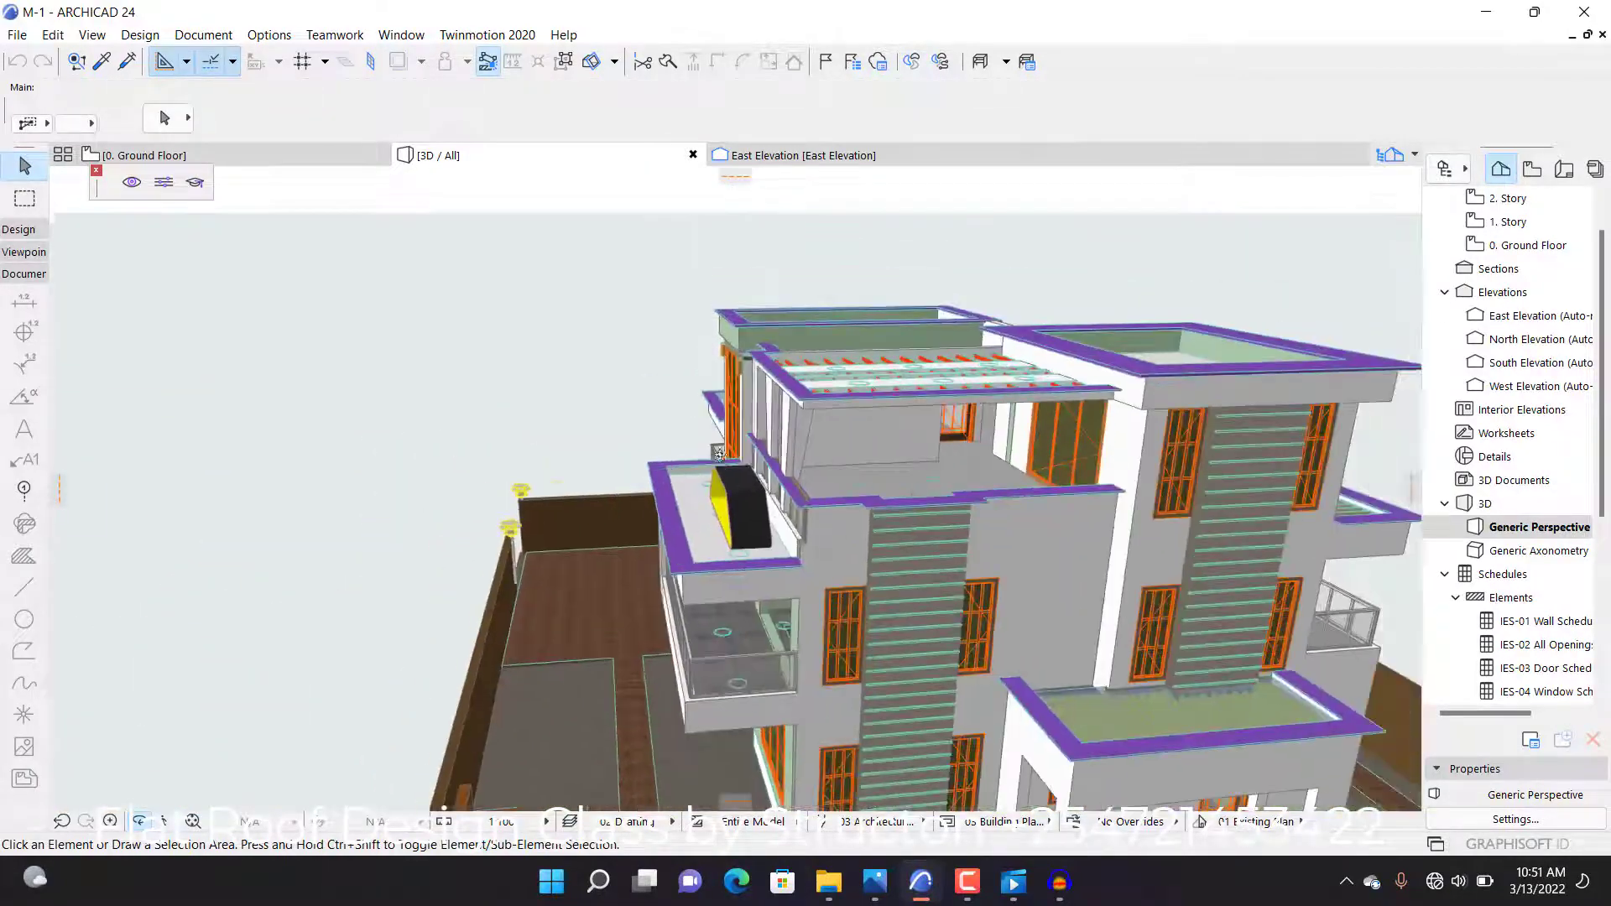
Step: Examine the side and rear facades, their balconies, the V-shaped stone columns and the glazed corner in 3D
drag(1162, 529, 755, 543)
scroll(579, 513, up, 4)
drag(557, 511, 715, 423)
scroll(715, 423, down, 4)
scroll(714, 422, down, 4)
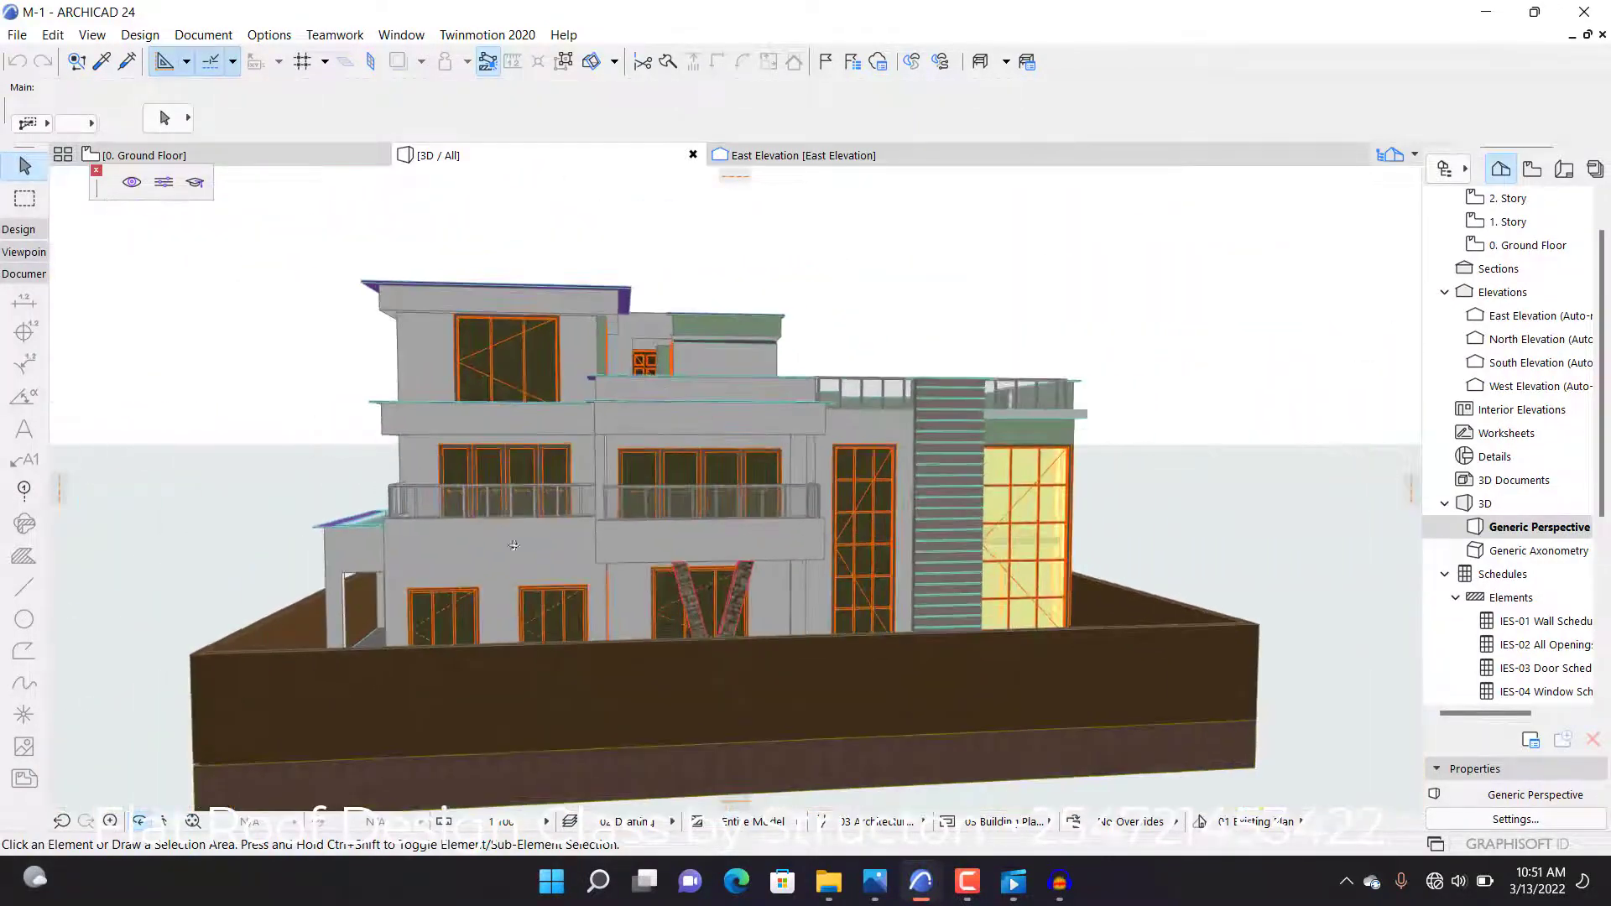
drag(514, 546, 735, 486)
scroll(735, 487, up, 6)
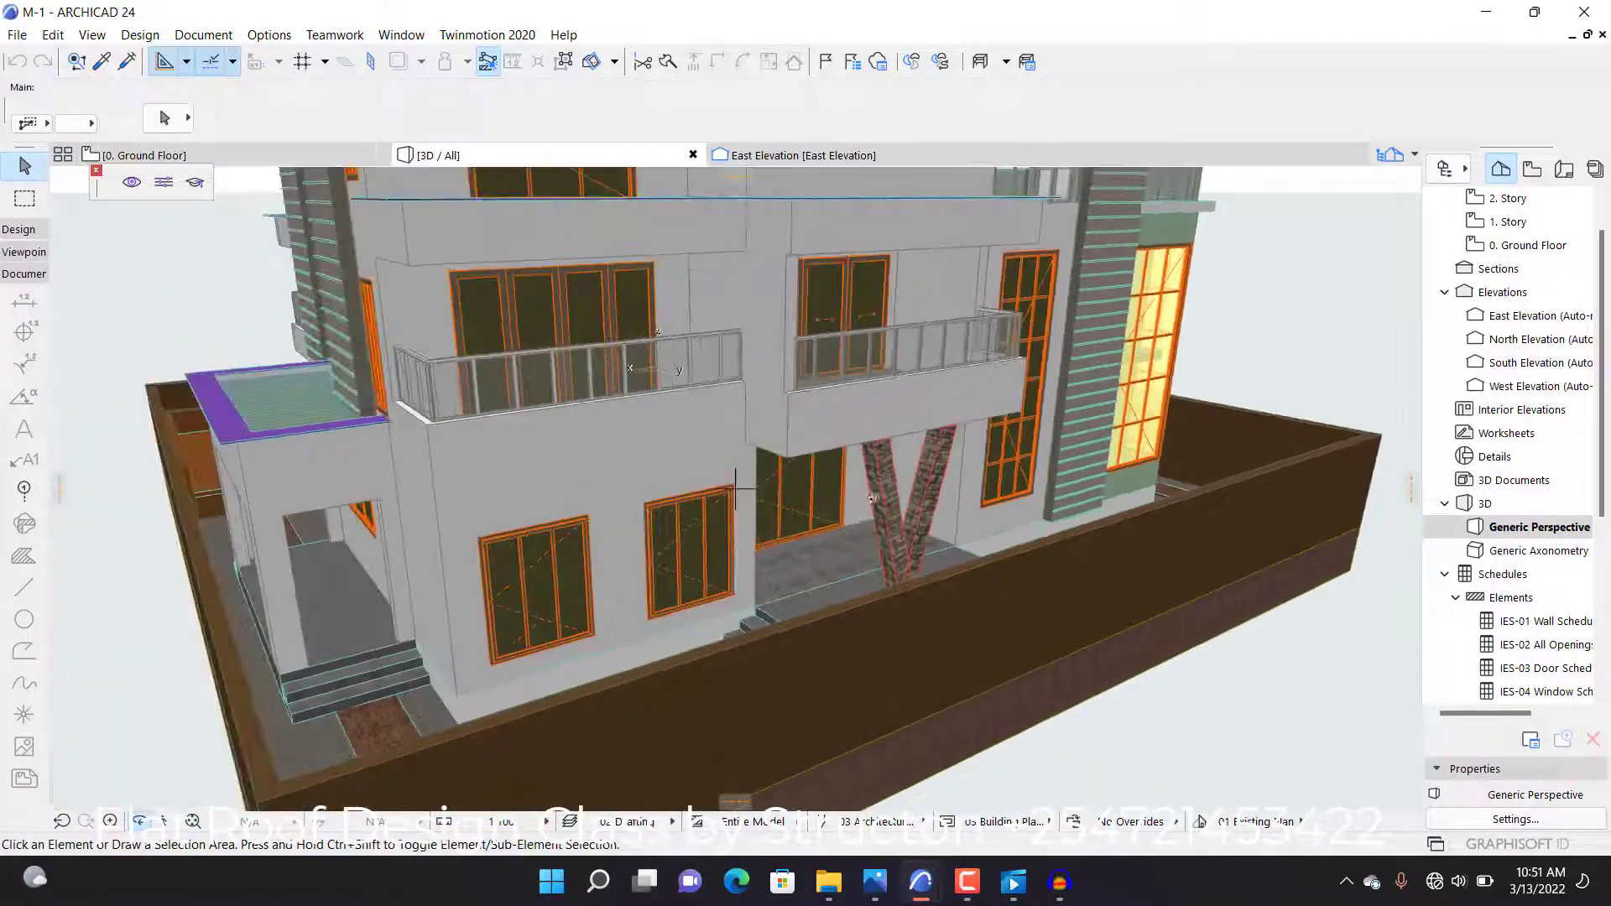
scroll(847, 494, up, 8)
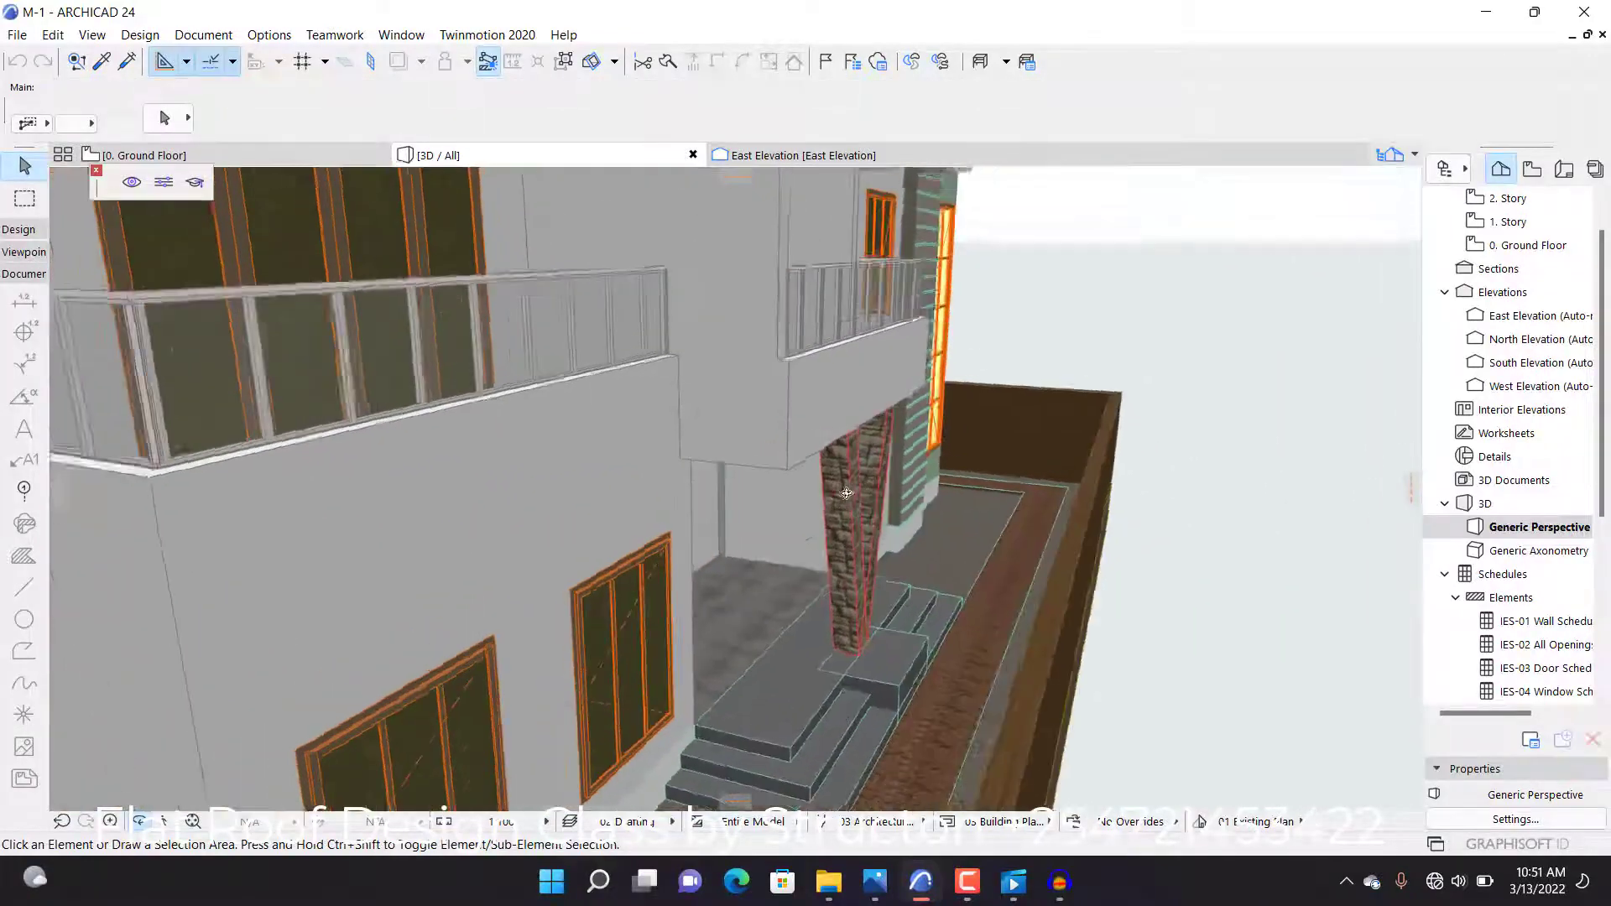
drag(846, 493, 349, 475)
scroll(349, 475, down, 8)
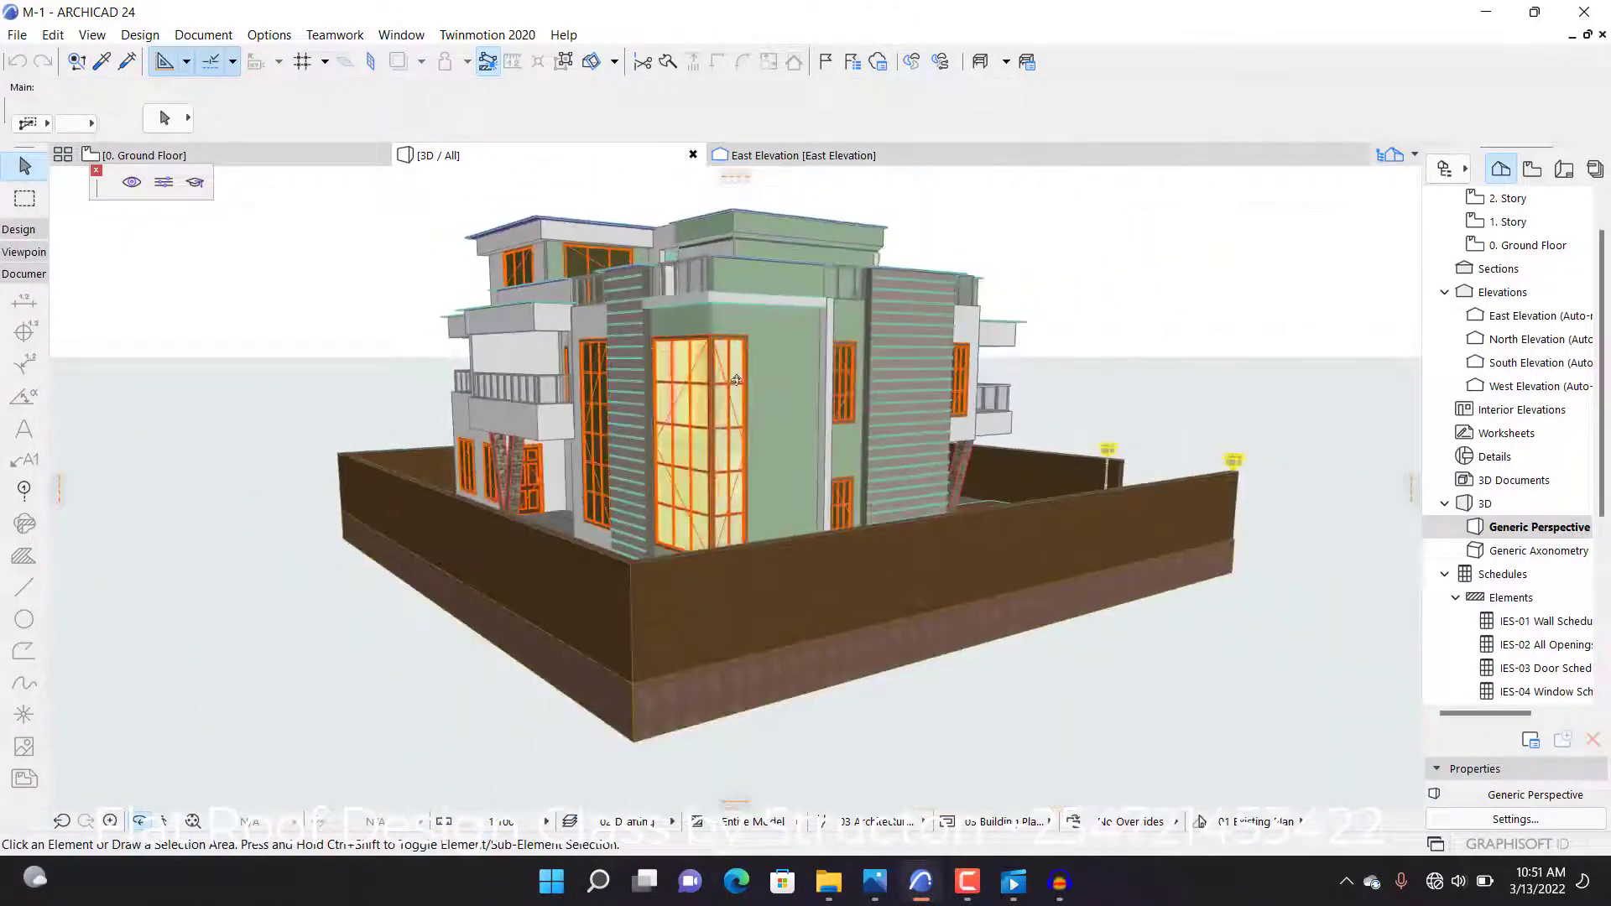
Step: Examine the front facade with its tall glazed stairwell, large balcony and upper terrace pergola from low and high viewpoints
drag(736, 380, 829, 450)
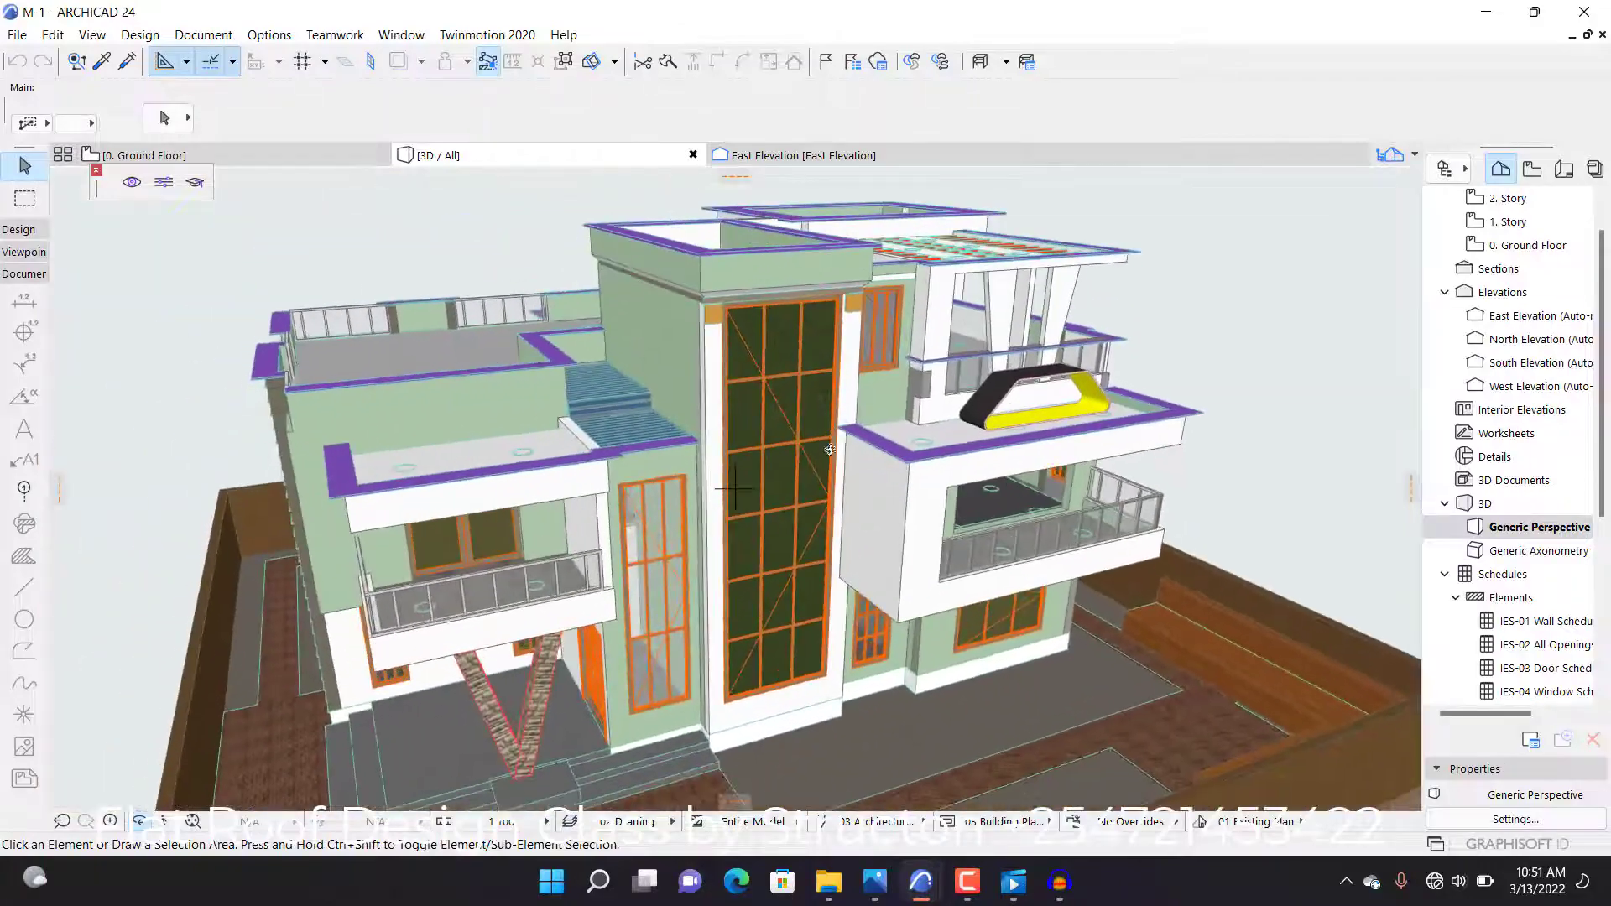
scroll(829, 450, up, 3)
drag(677, 575, 595, 483)
scroll(565, 452, down, 3)
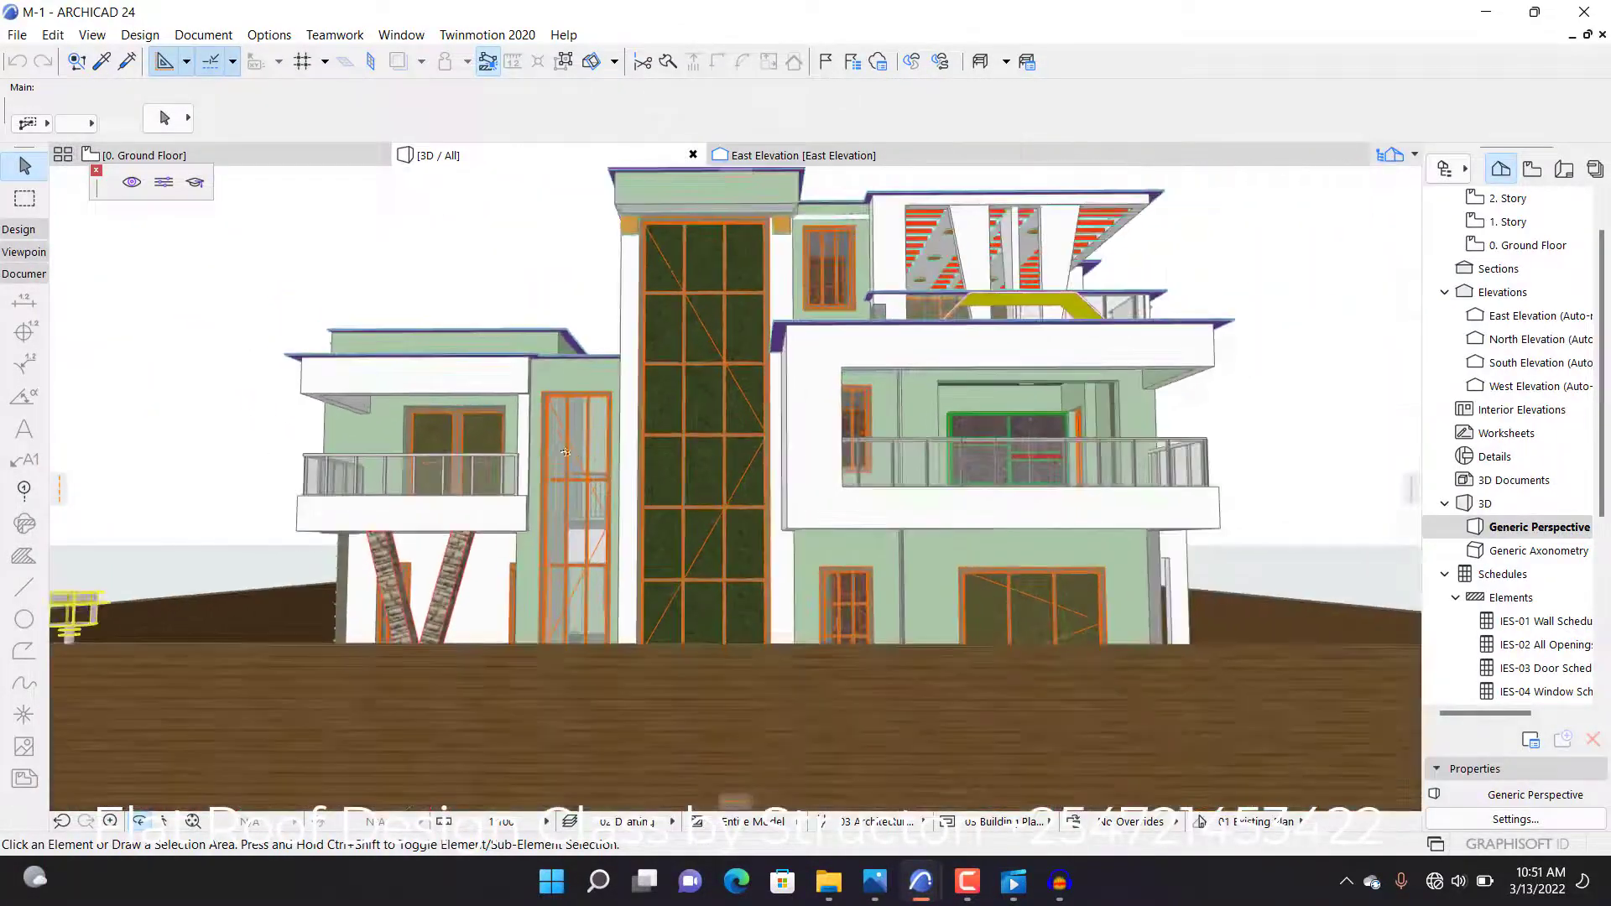
drag(760, 422, 705, 467)
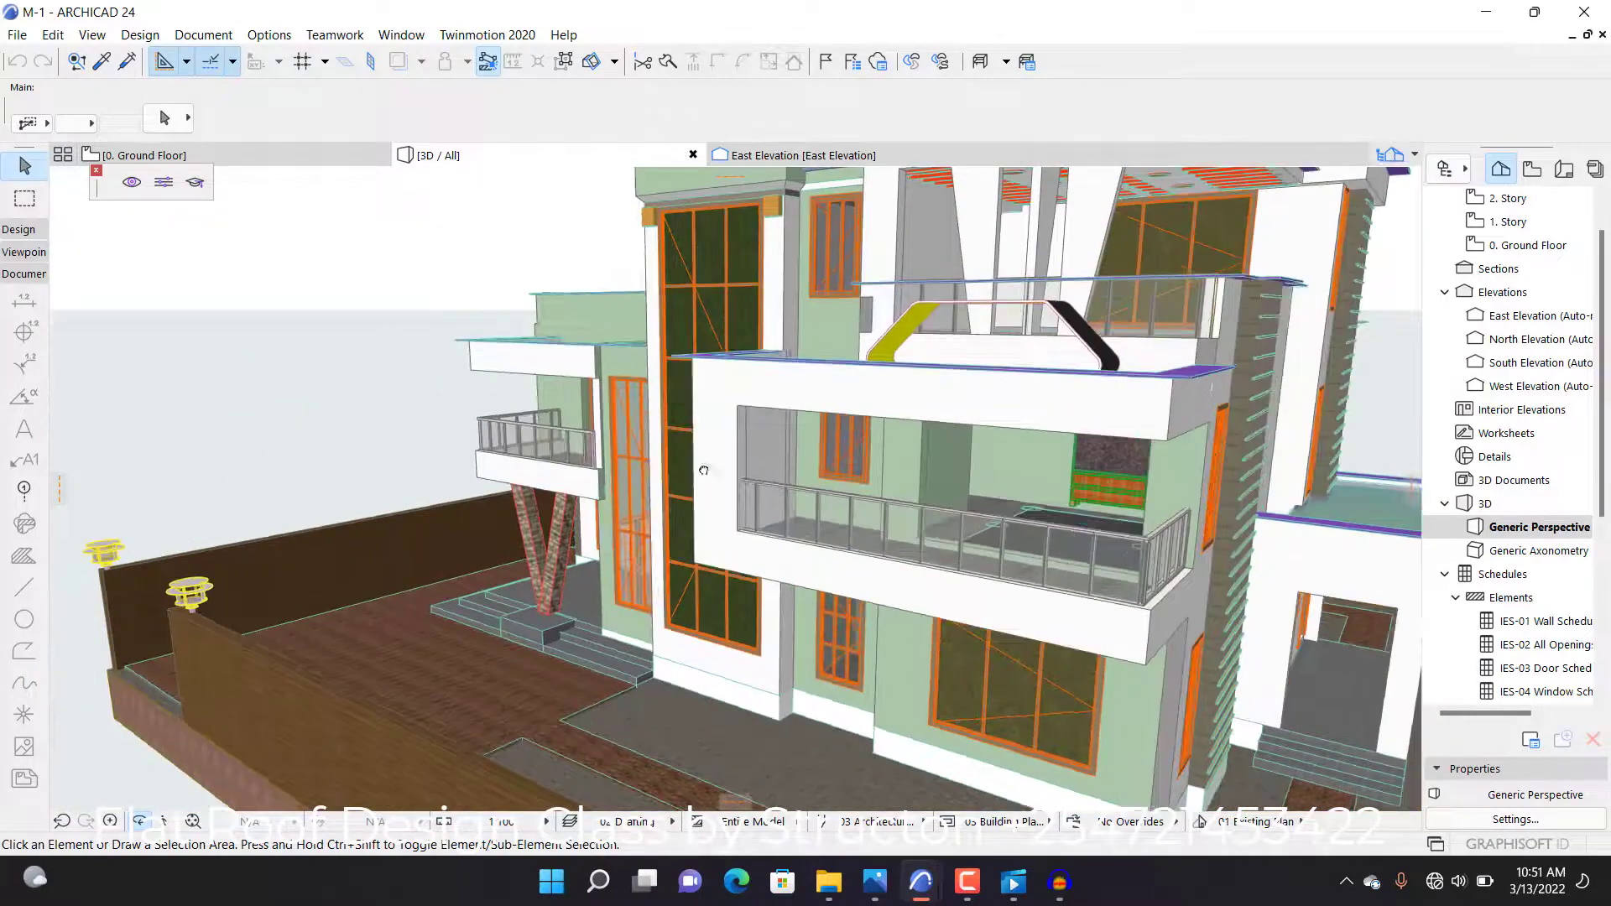
middle_drag(705, 468, 567, 506)
drag(567, 506, 893, 248)
scroll(676, 407, up, 10)
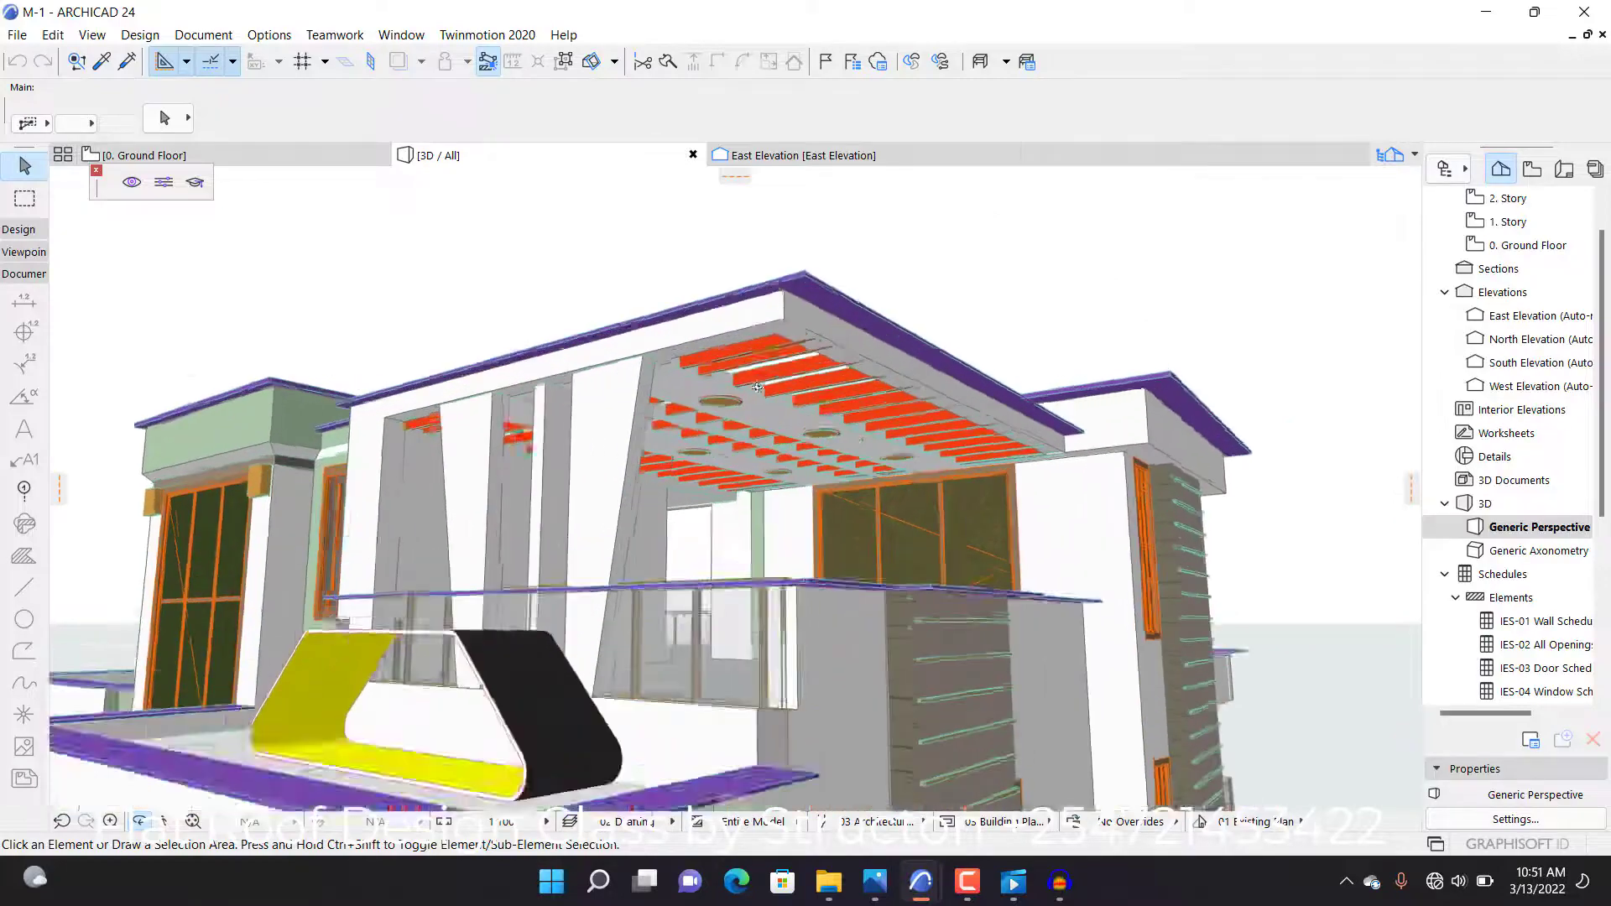
drag(541, 398, 938, 349)
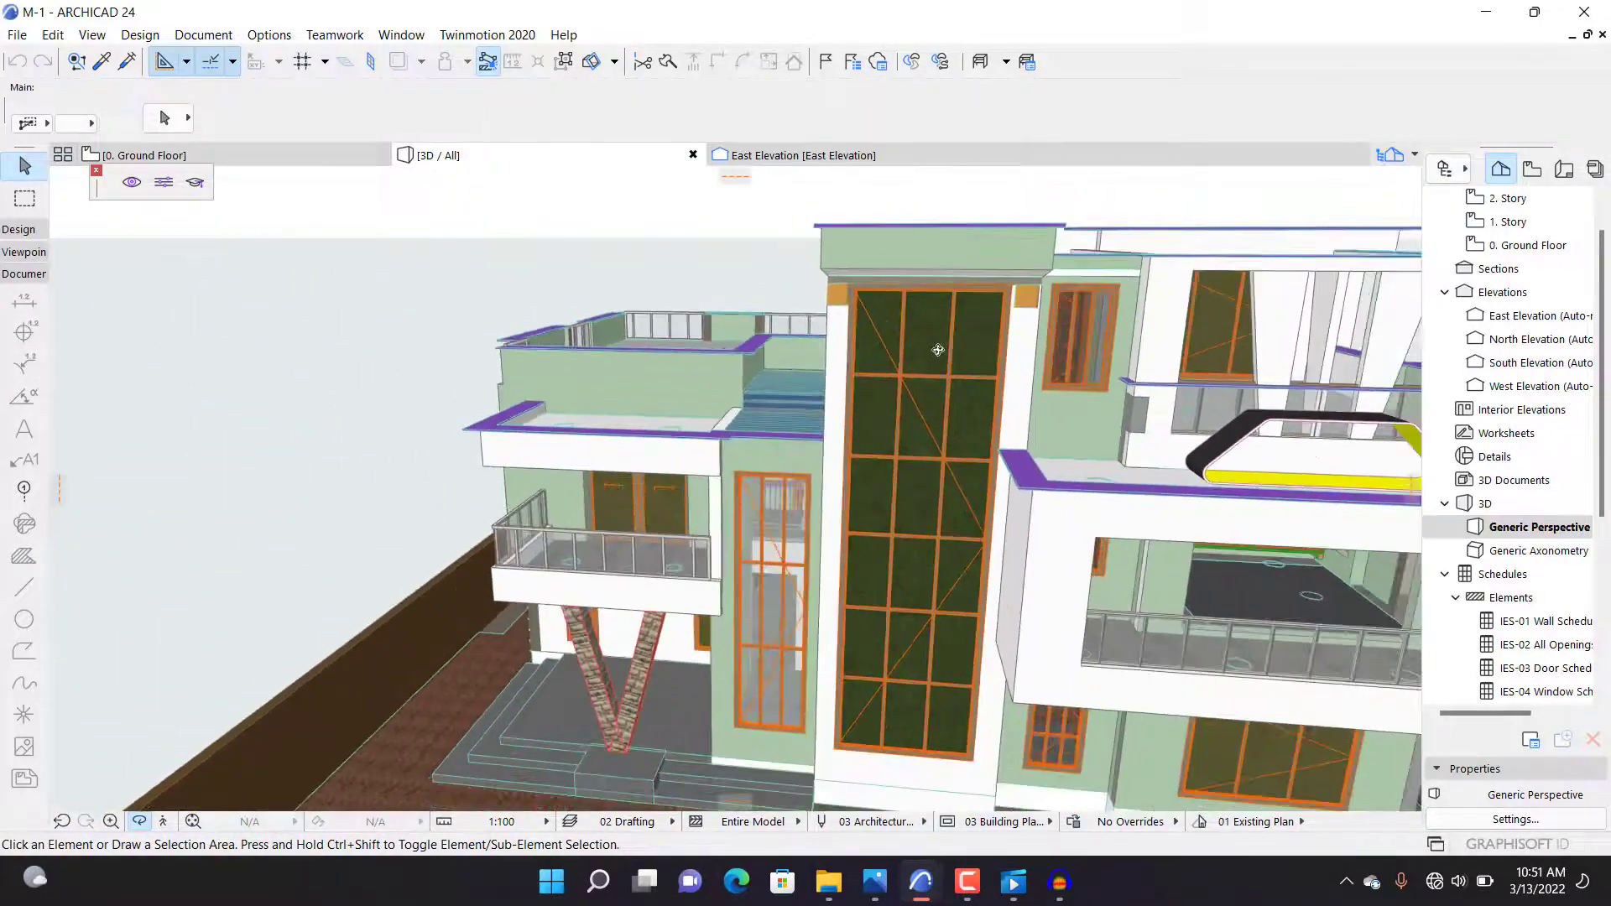
Step: Inspect the entrance porch with its steps, V-shaped column and the balcony above it
drag(715, 572, 844, 475)
scroll(647, 437, down, 2)
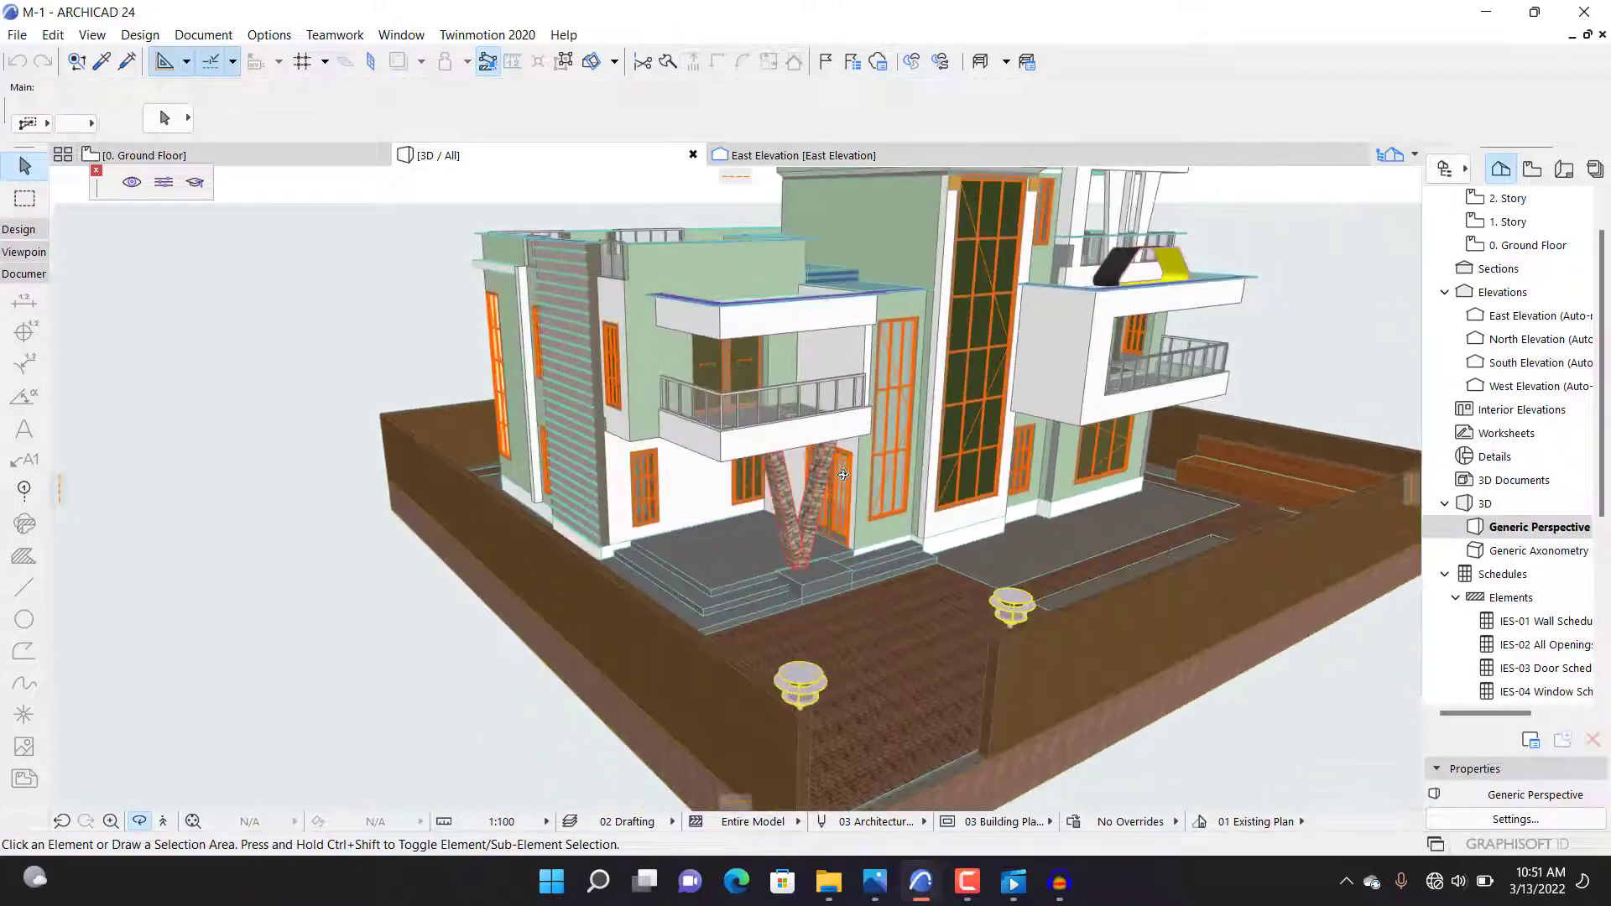
scroll(569, 500, up, 10)
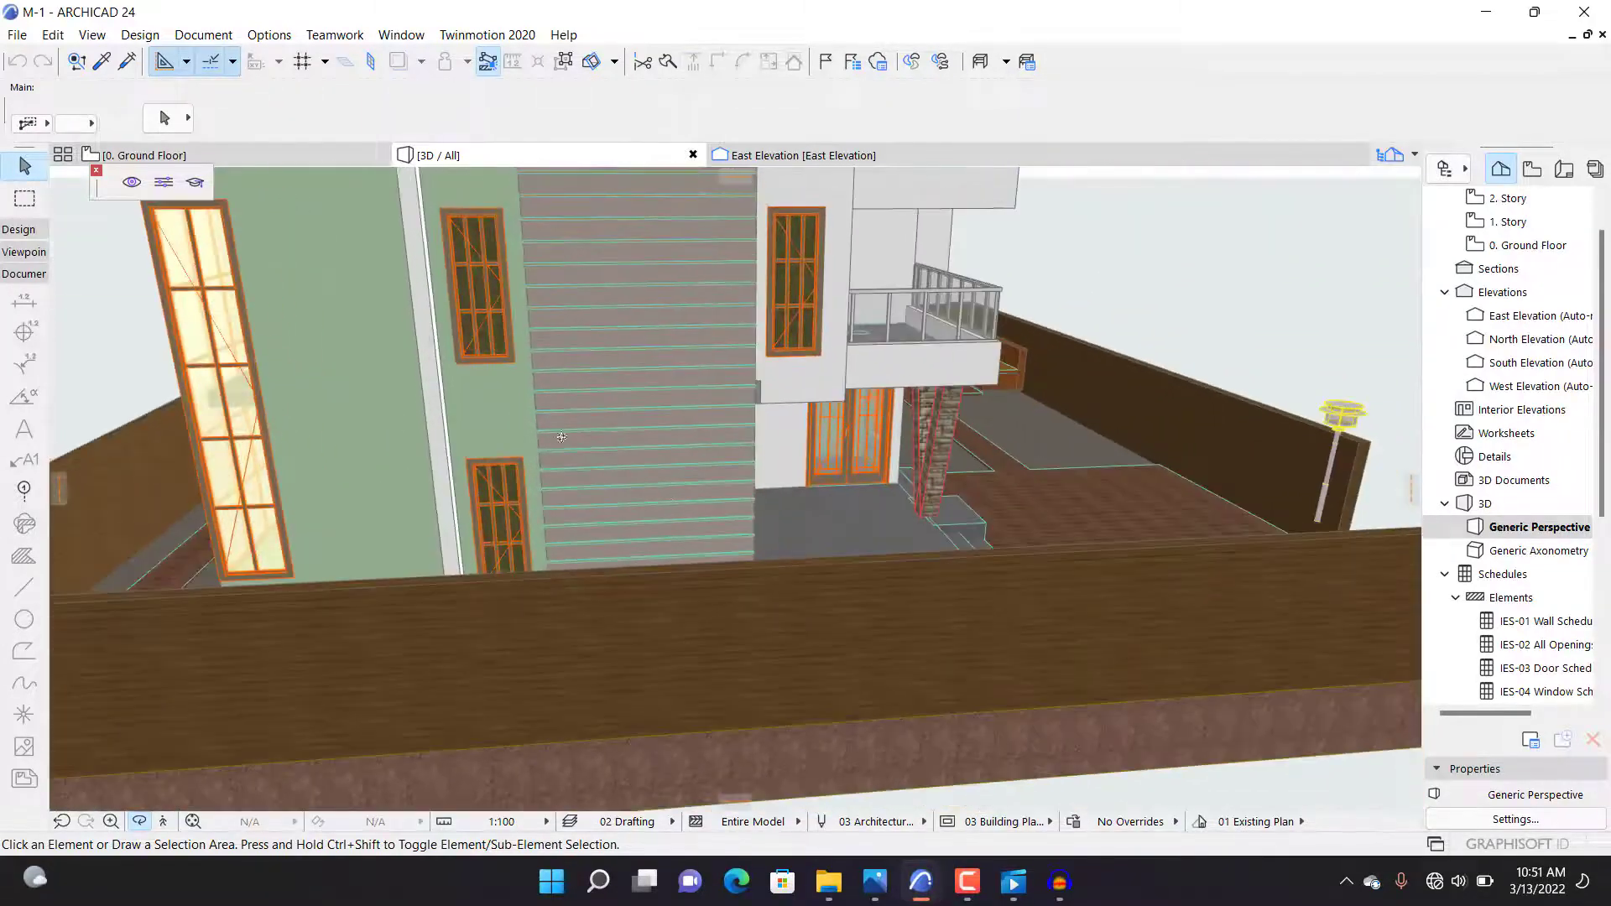
drag(561, 438, 823, 409)
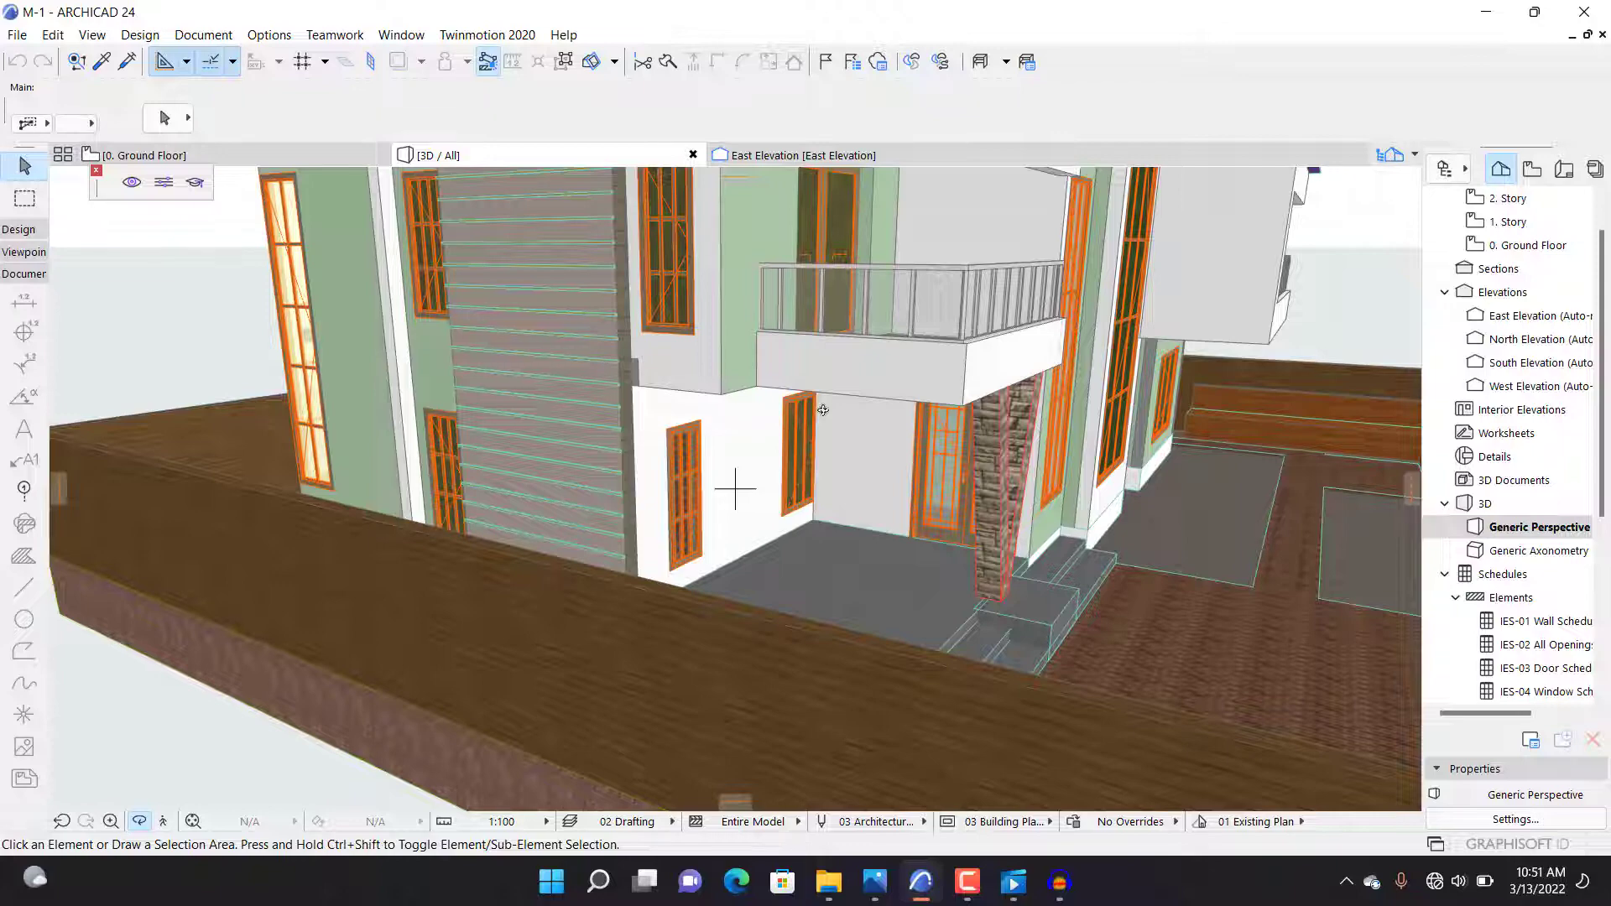
scroll(868, 397, down, 6)
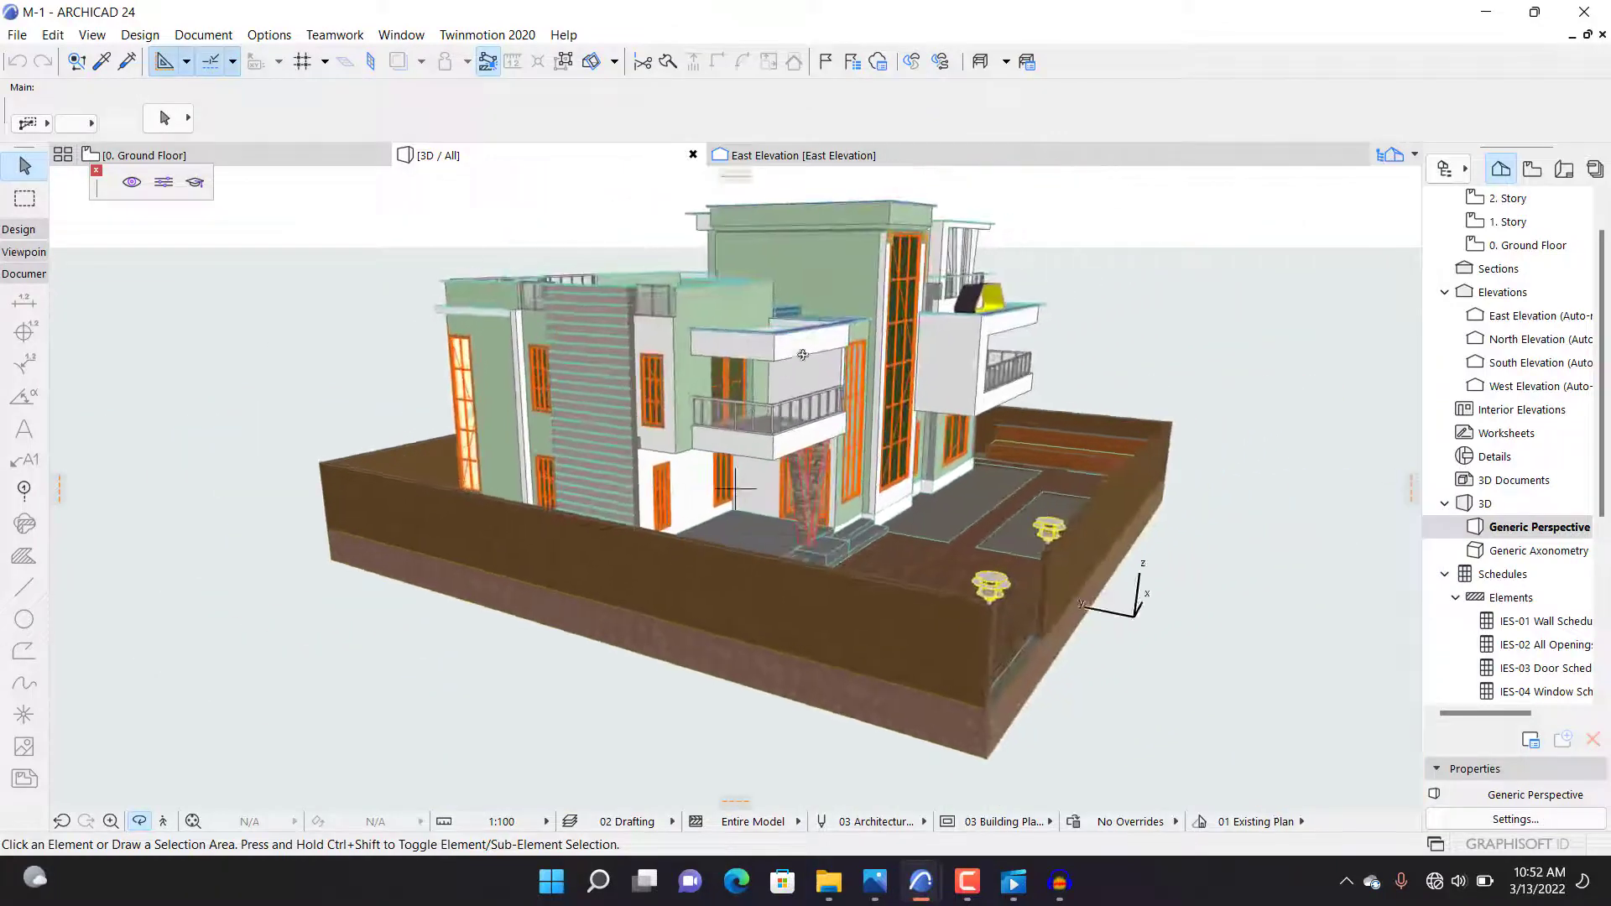
Step: Examine the balcony roof with the black and yellow feature frame and the tapered terrace columns behind it
scroll(971, 300, up, 5)
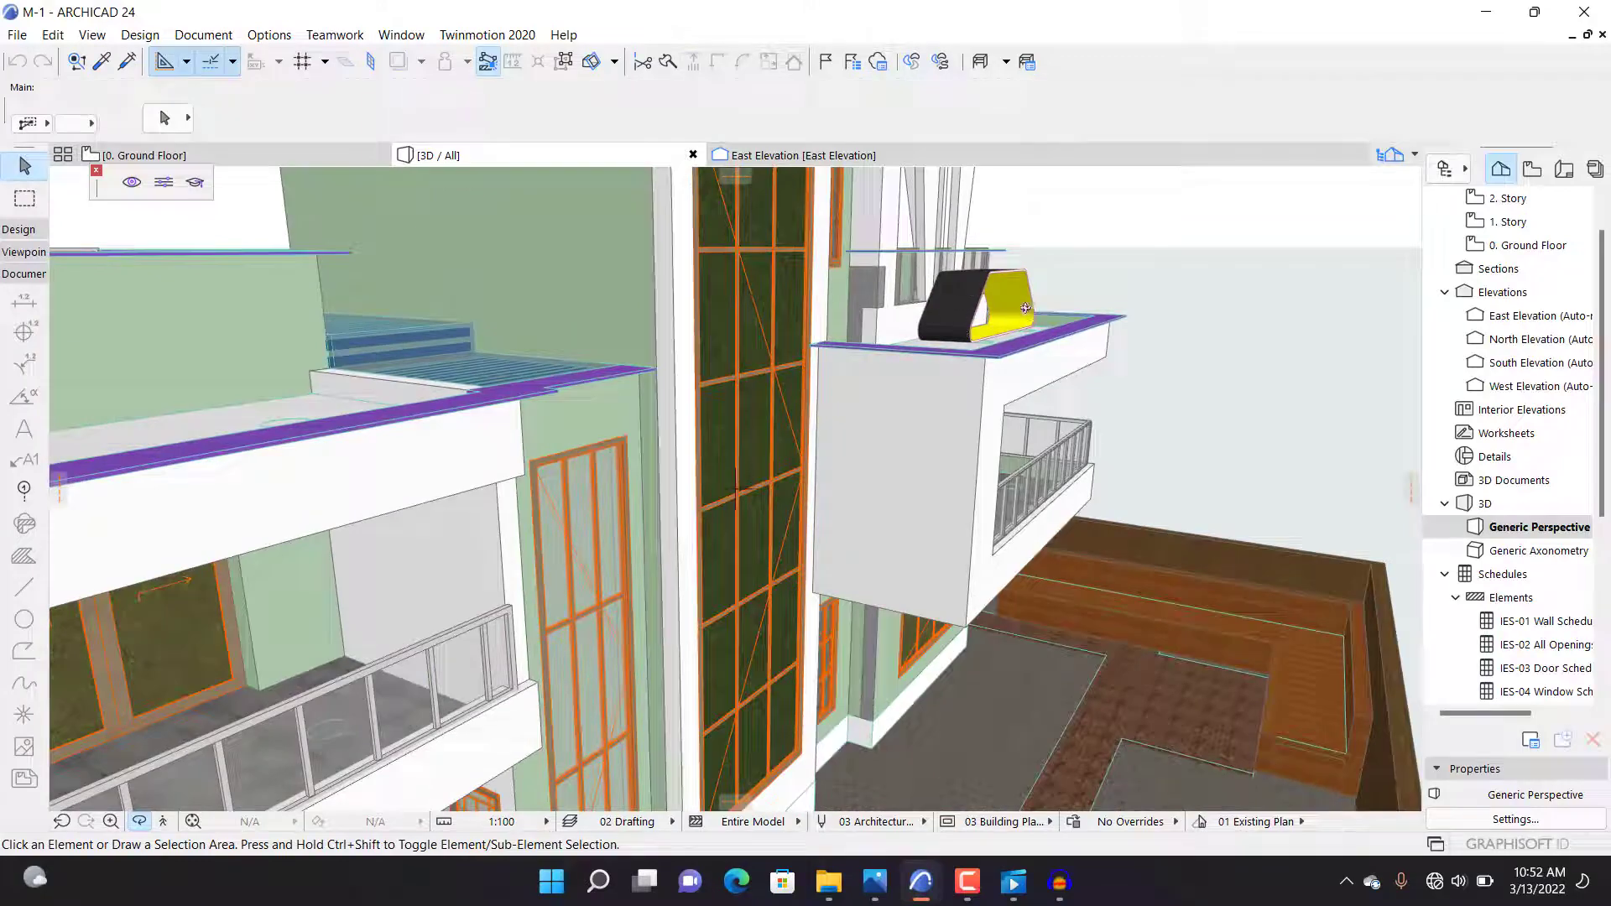
shift+middle_drag(1043, 461, 703, 562)
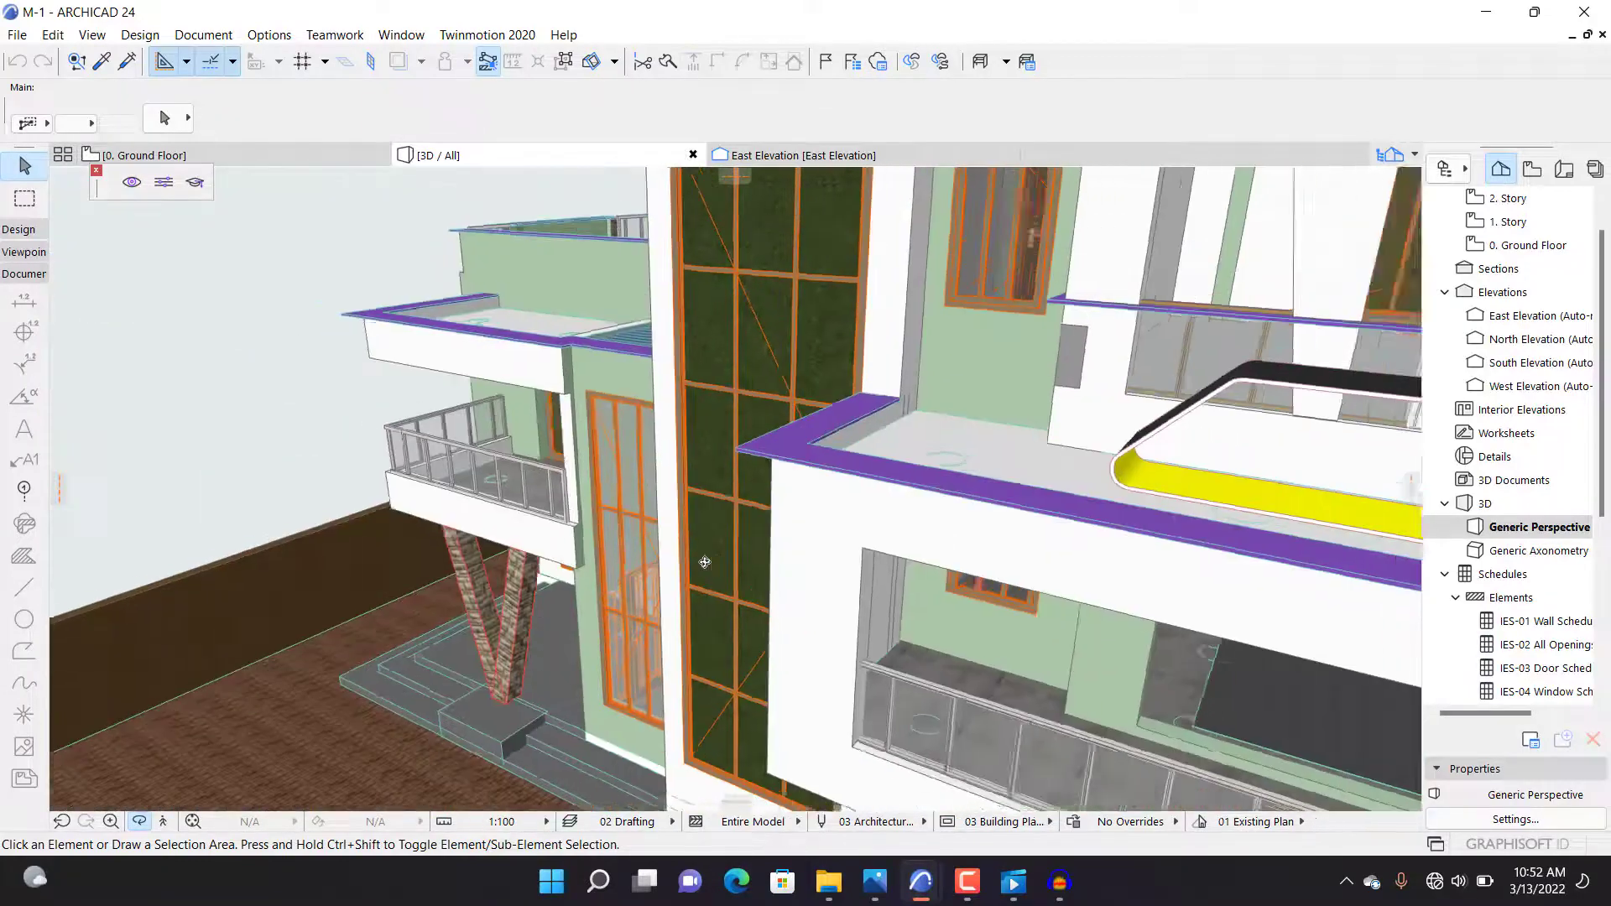
scroll(704, 561, down, 3)
shift+middle_drag(1110, 623, 983, 481)
shift+middle_drag(915, 552, 1094, 273)
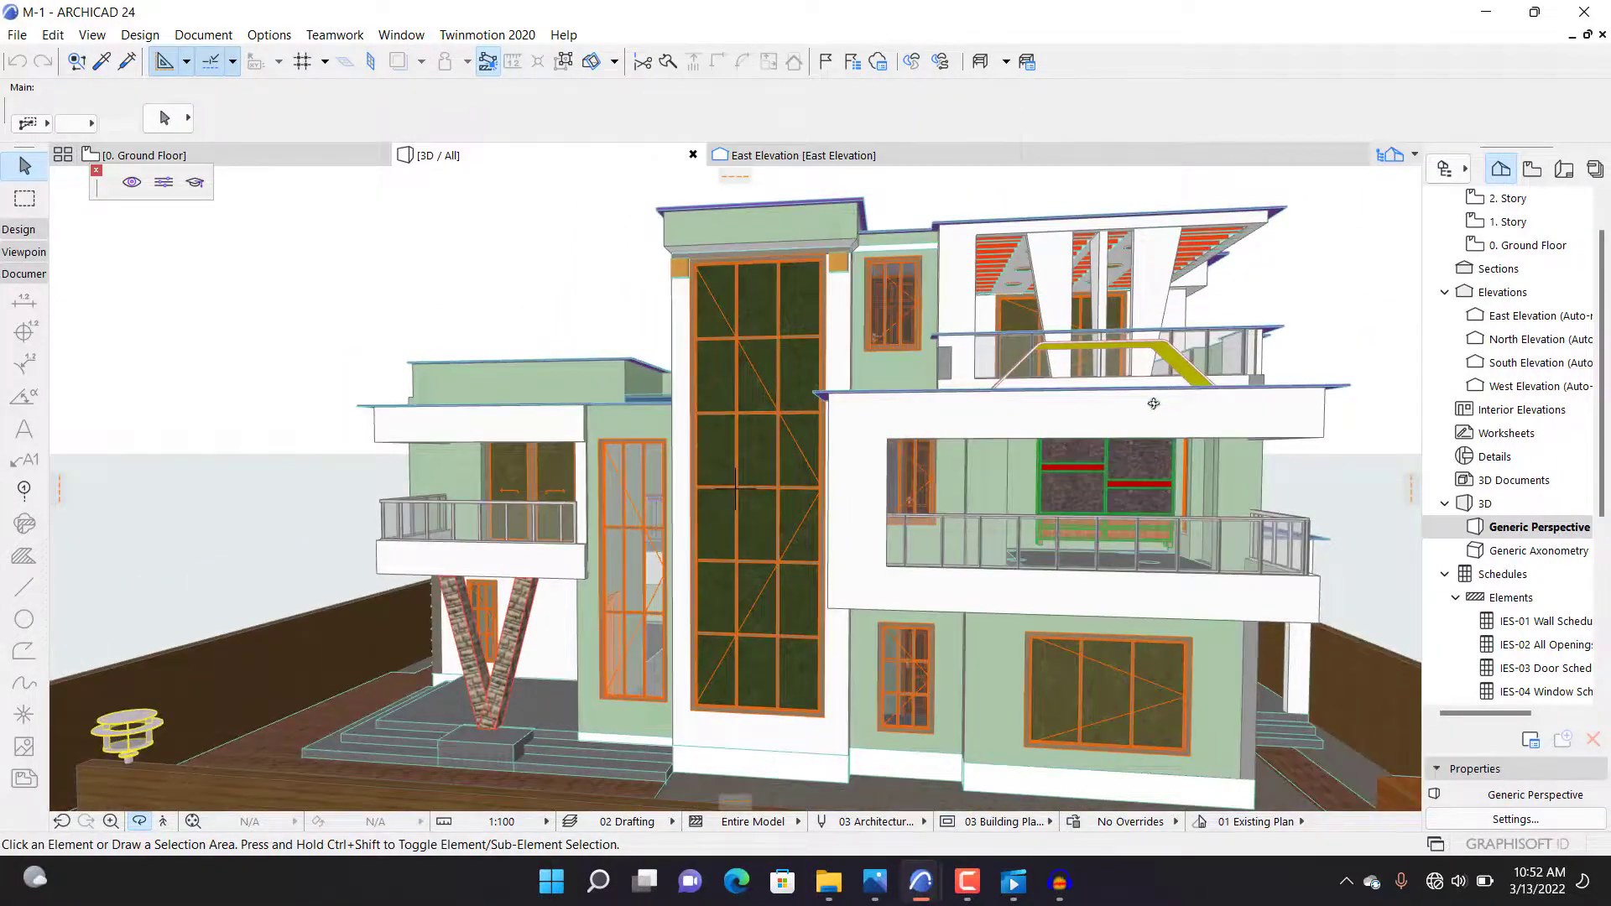
shift+middle_drag(1154, 404, 682, 486)
scroll(910, 418, up, 2)
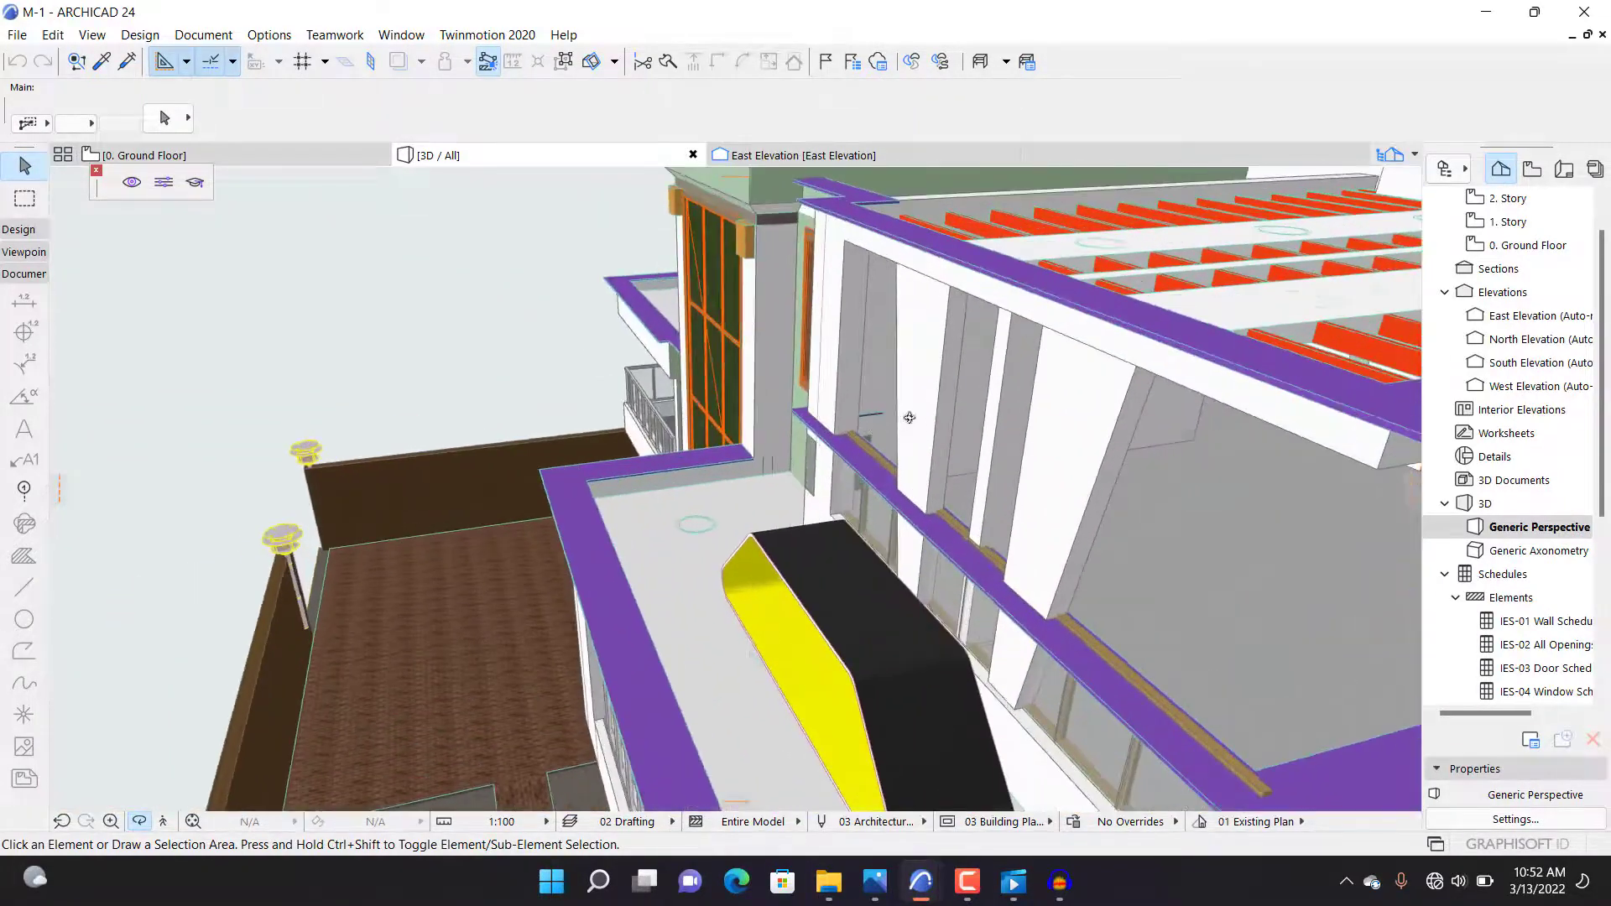
shift+middle_drag(909, 418, 842, 480)
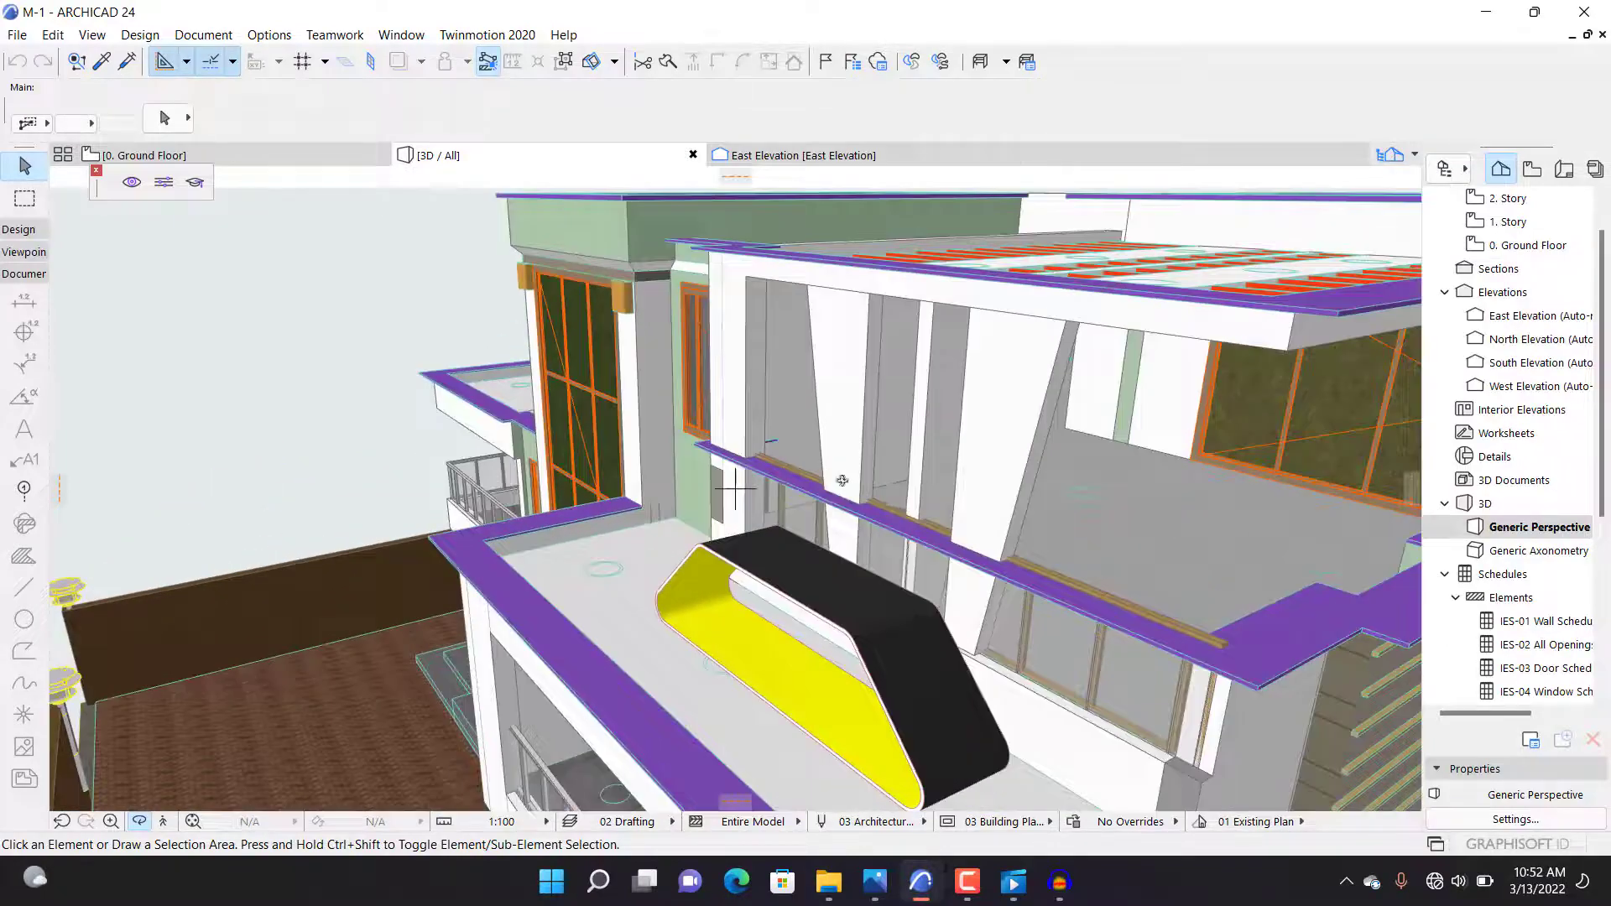
scroll(842, 480, down, 5)
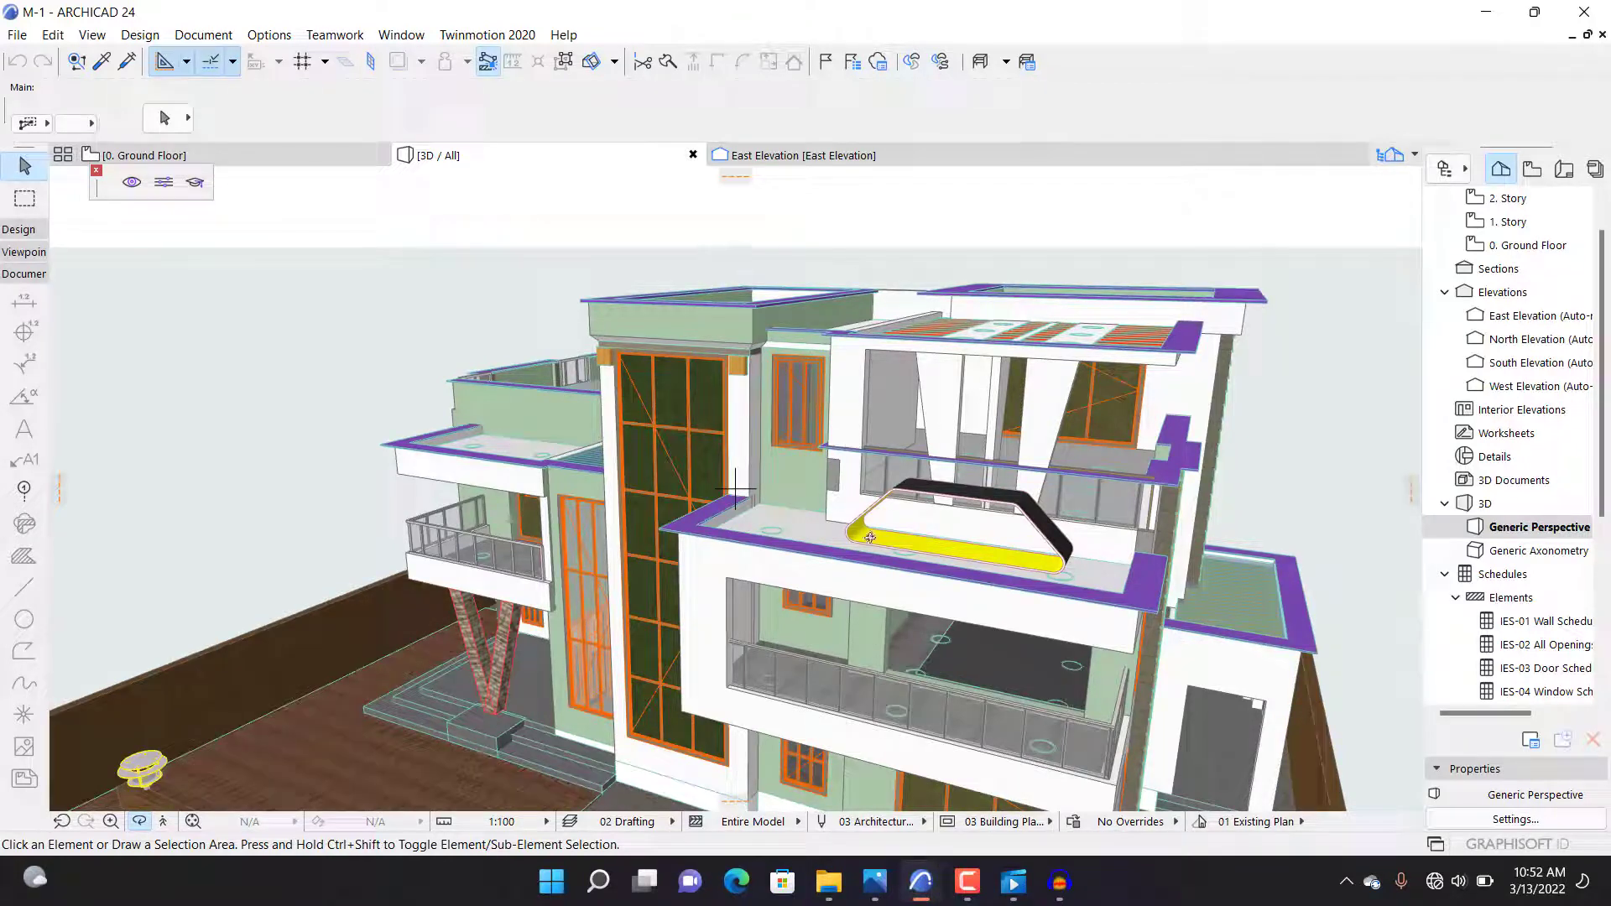
Step: Look at the blank Untitled project, and return to the M-1 project's ground floor plan
mouse_move(920, 881)
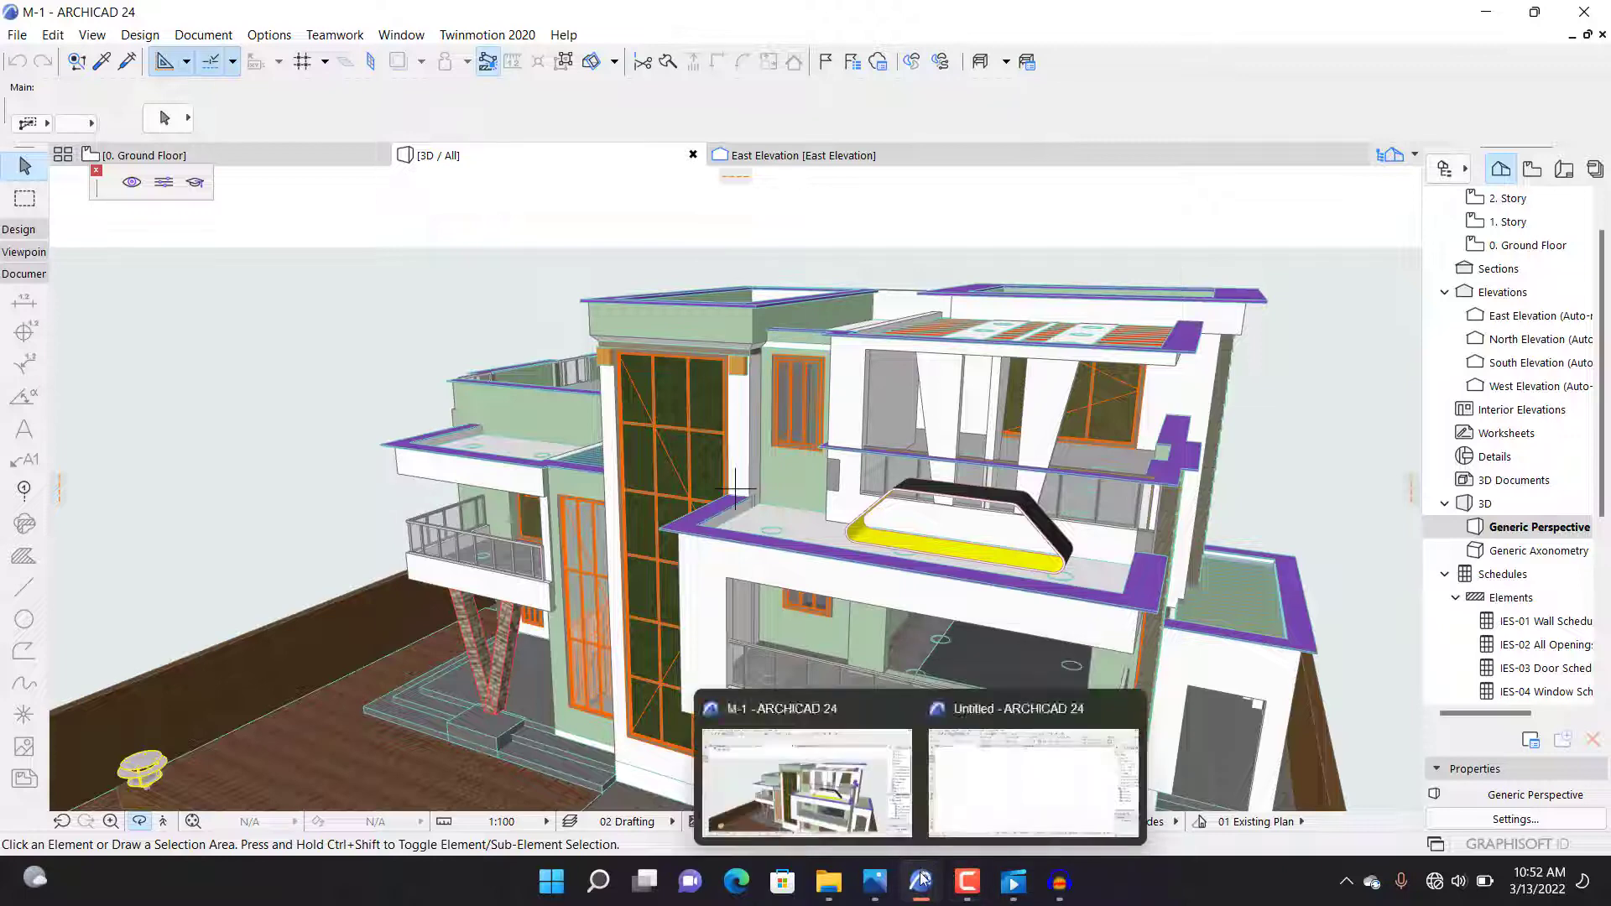
click(1037, 772)
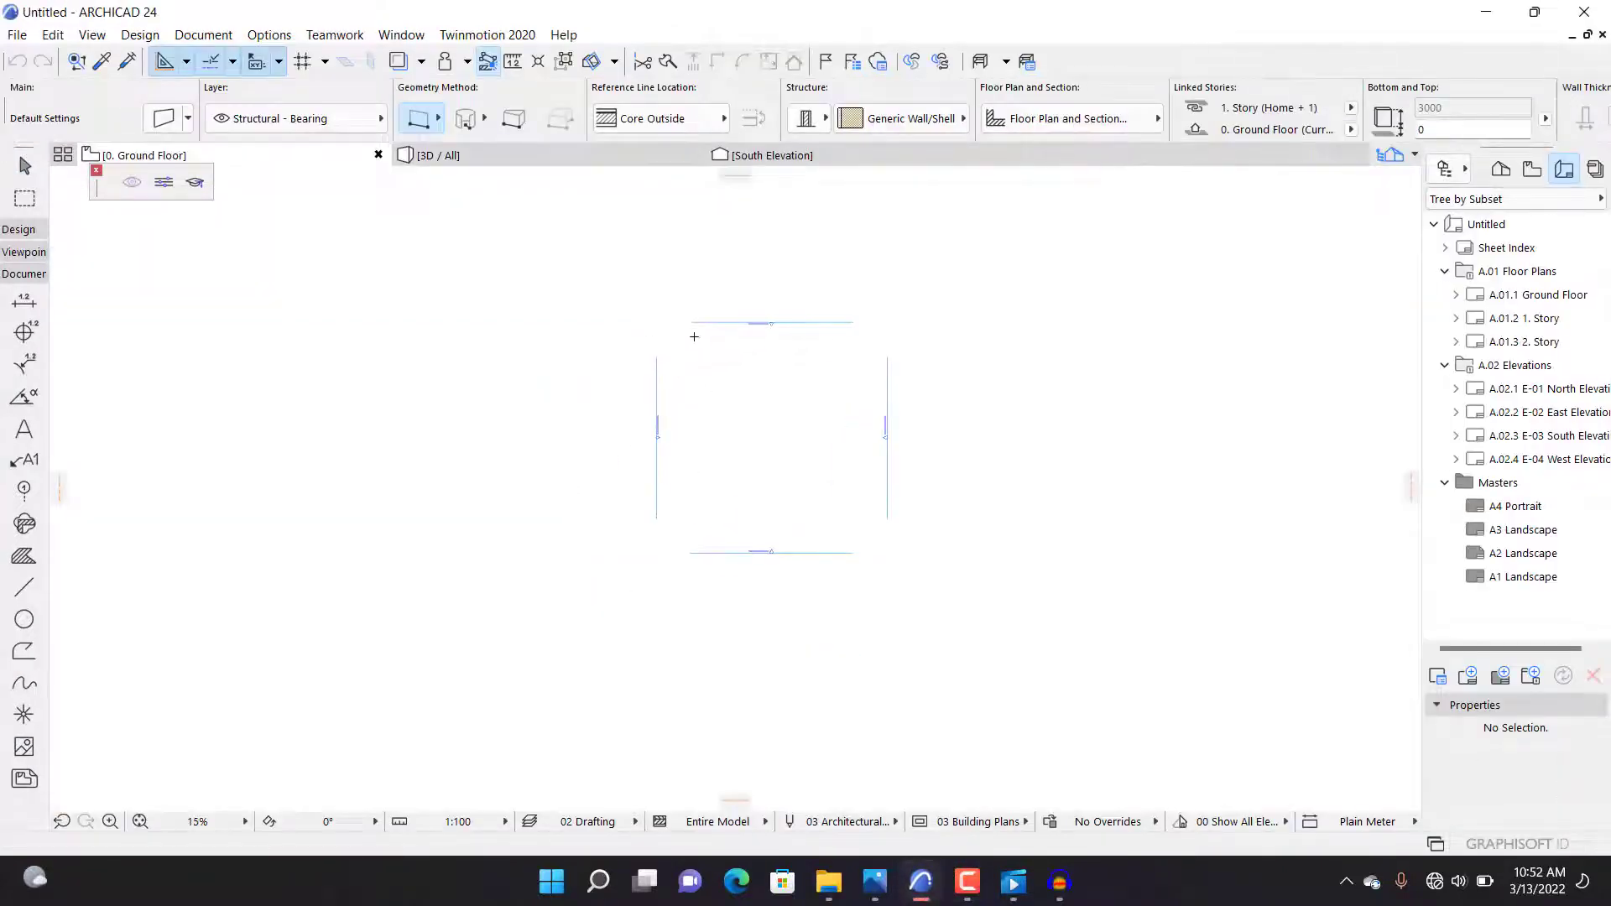
mouse_move(921, 881)
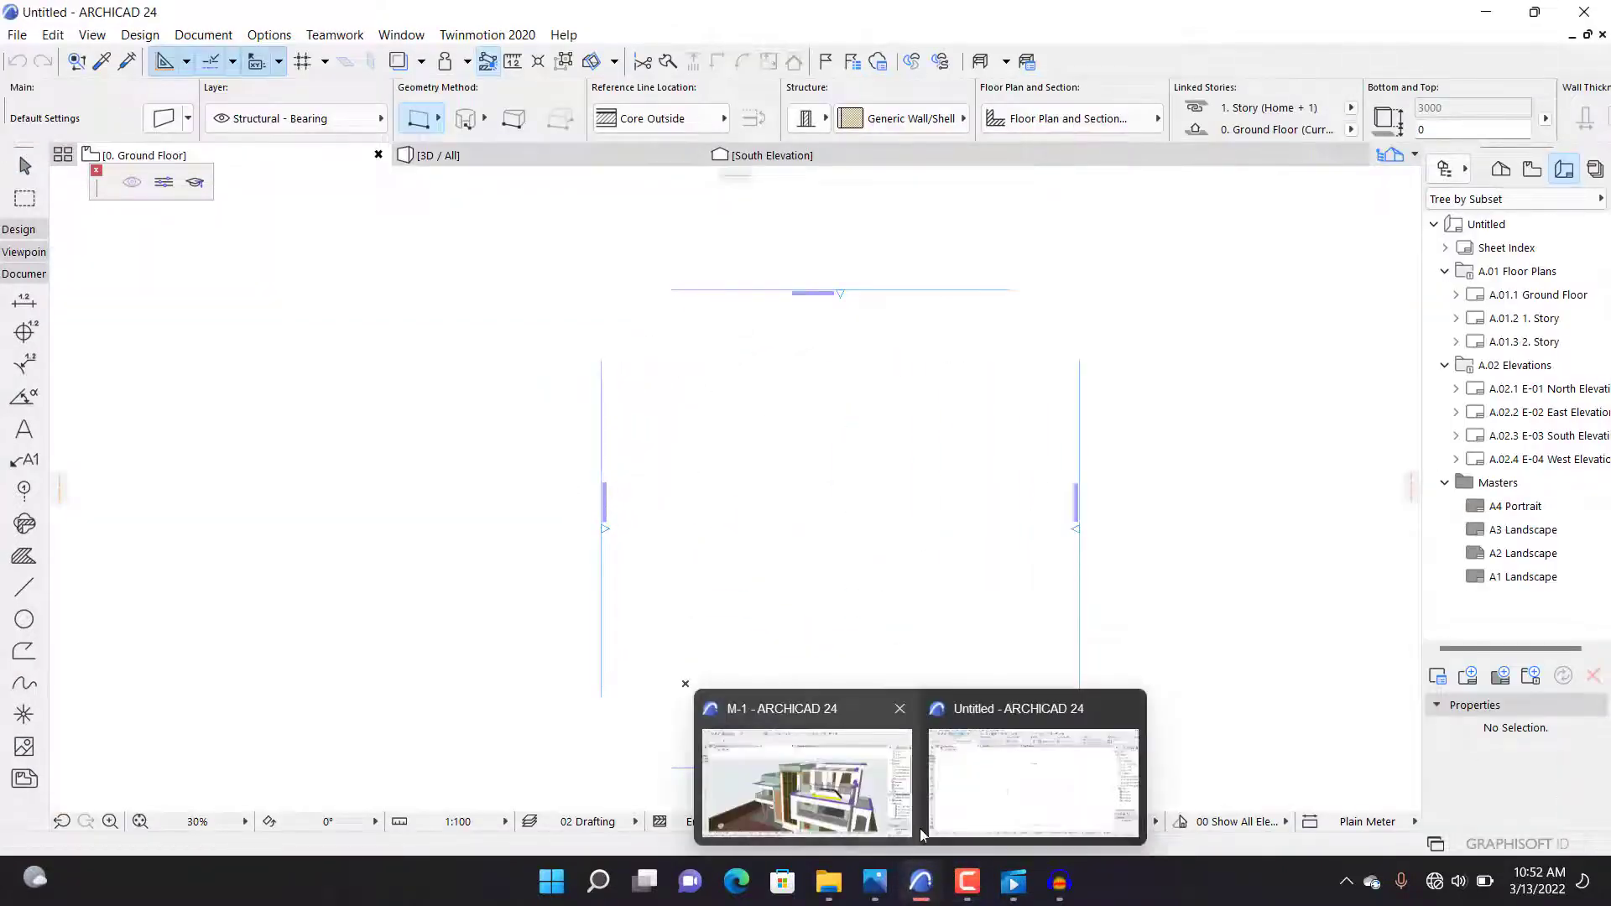
click(858, 793)
click(234, 162)
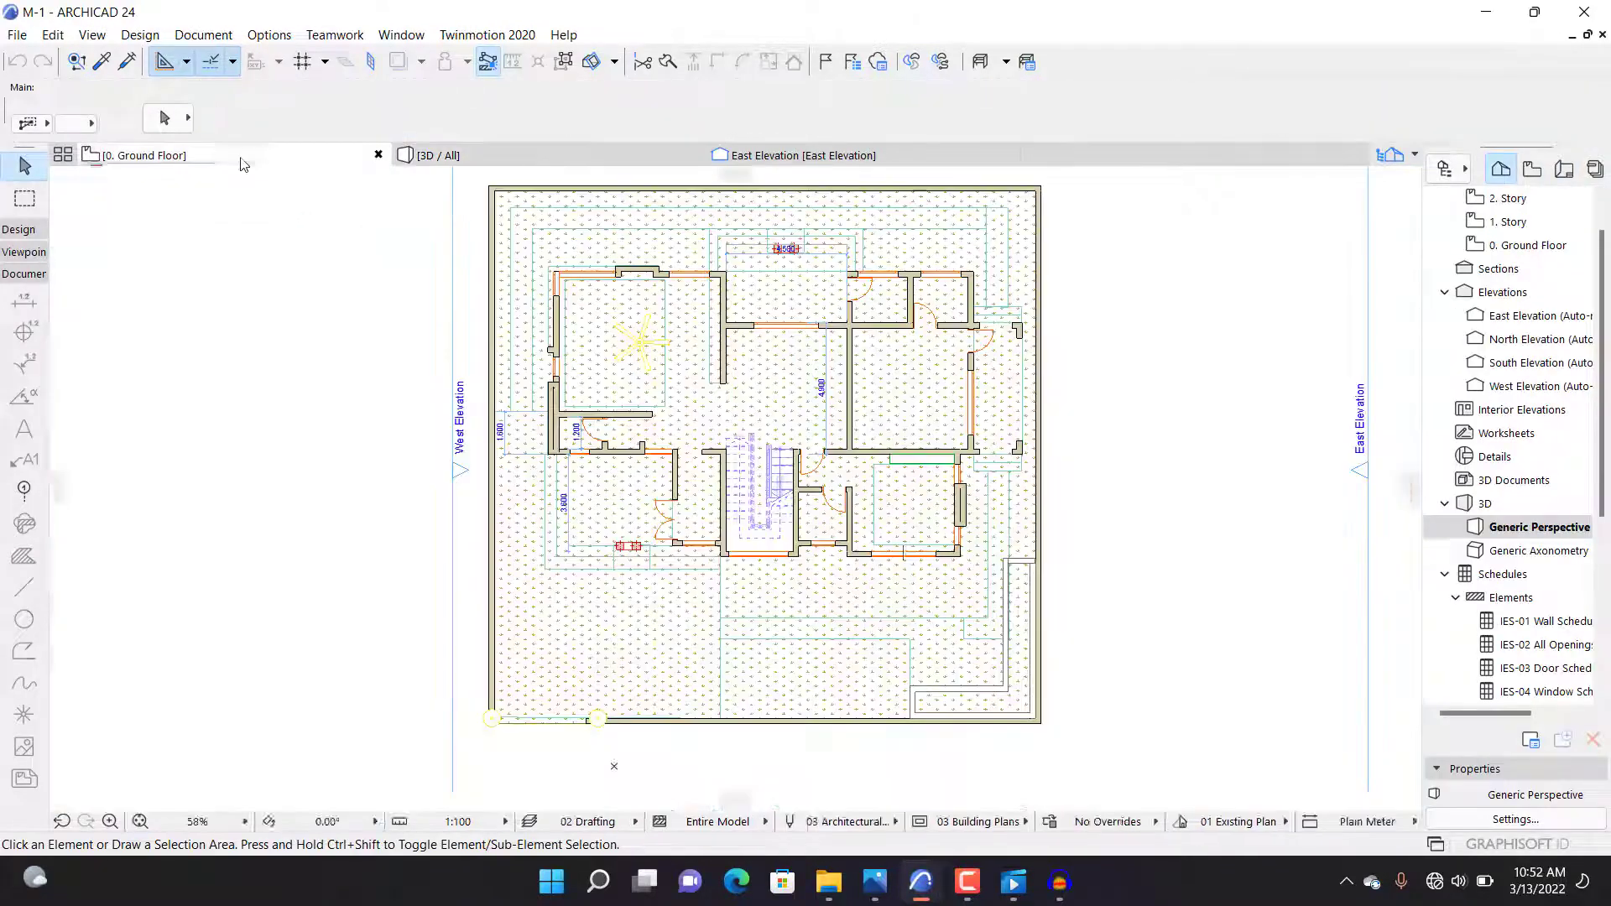
Step: Switch to the blank Untitled project's ground floor plan
mouse_move(966, 891)
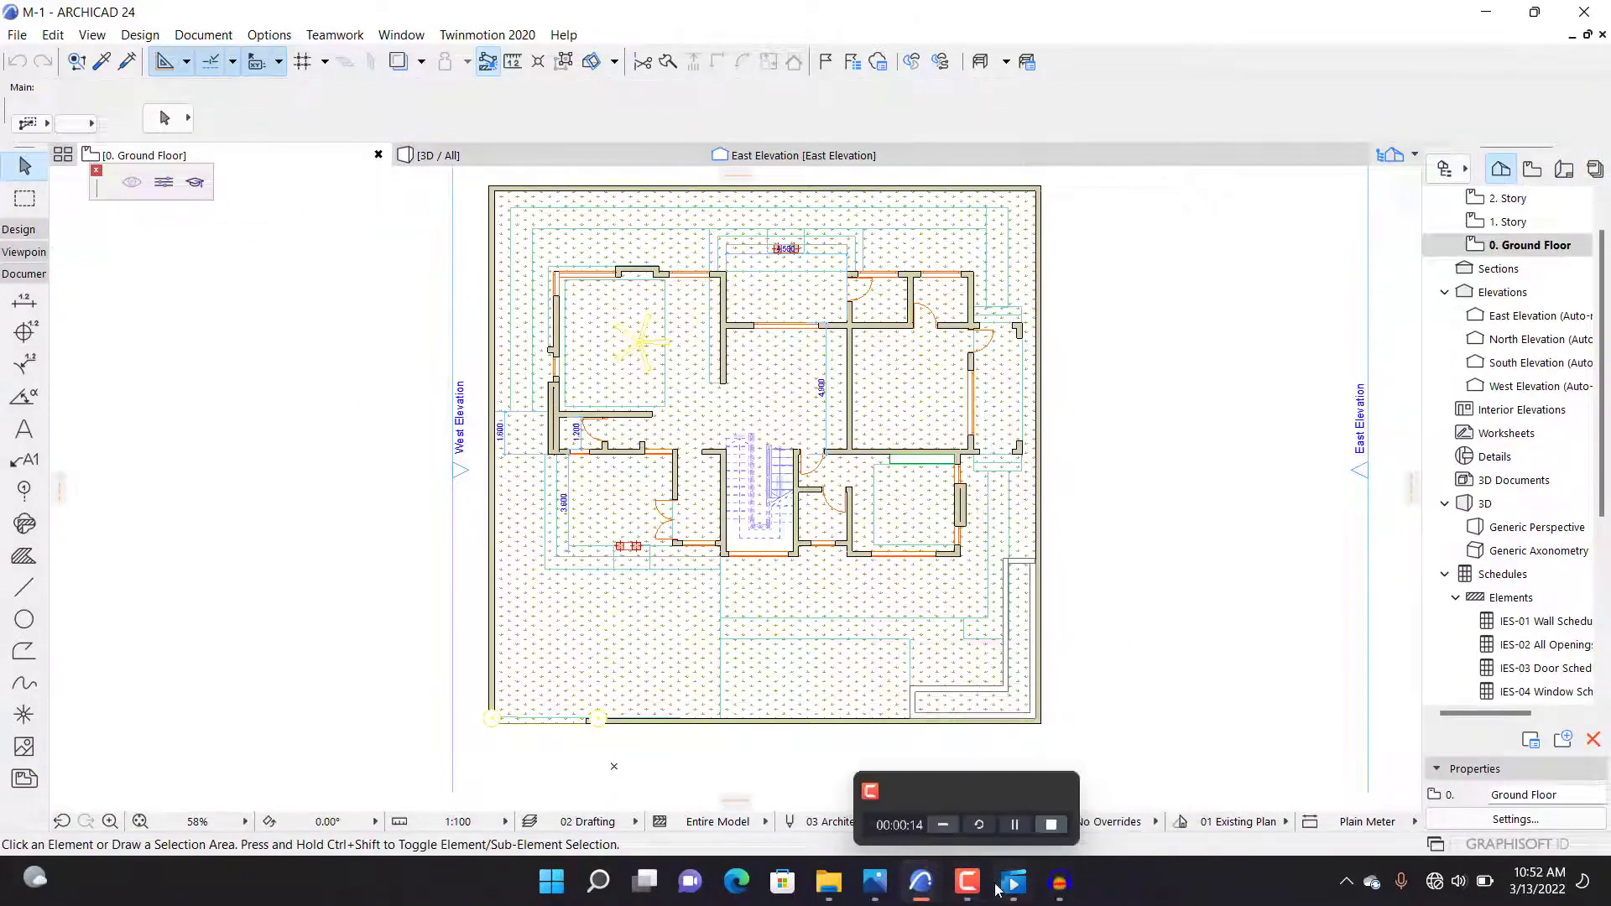
click(1045, 810)
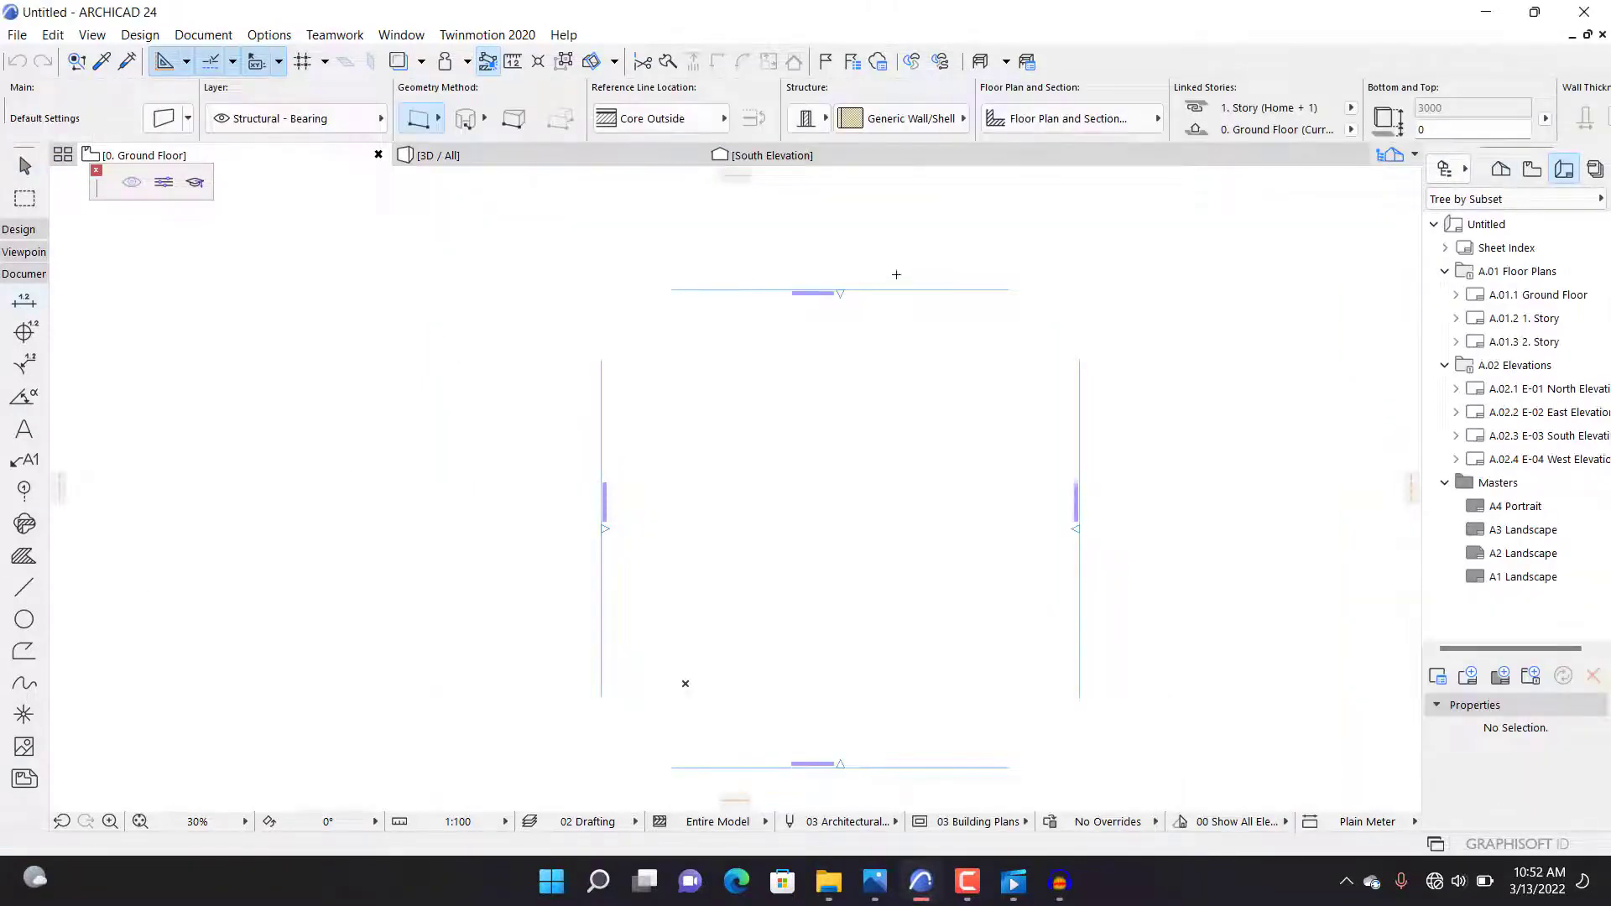
scroll(896, 274, down, 2)
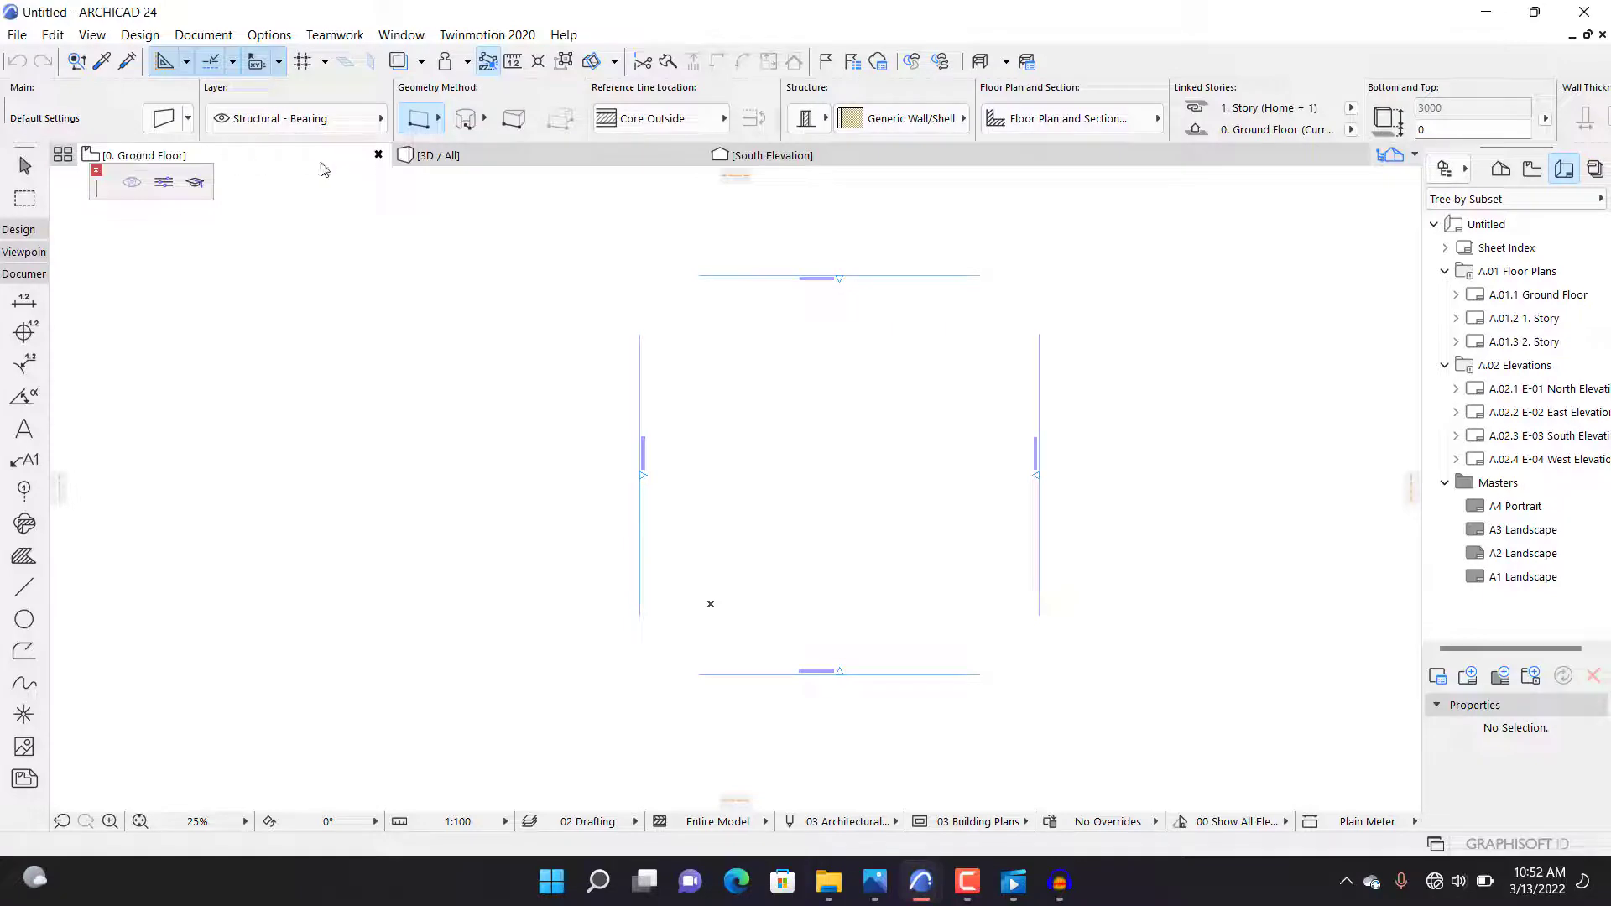
Step: Open the story settings for the ground floor of the Untitled project
right_click(280, 168)
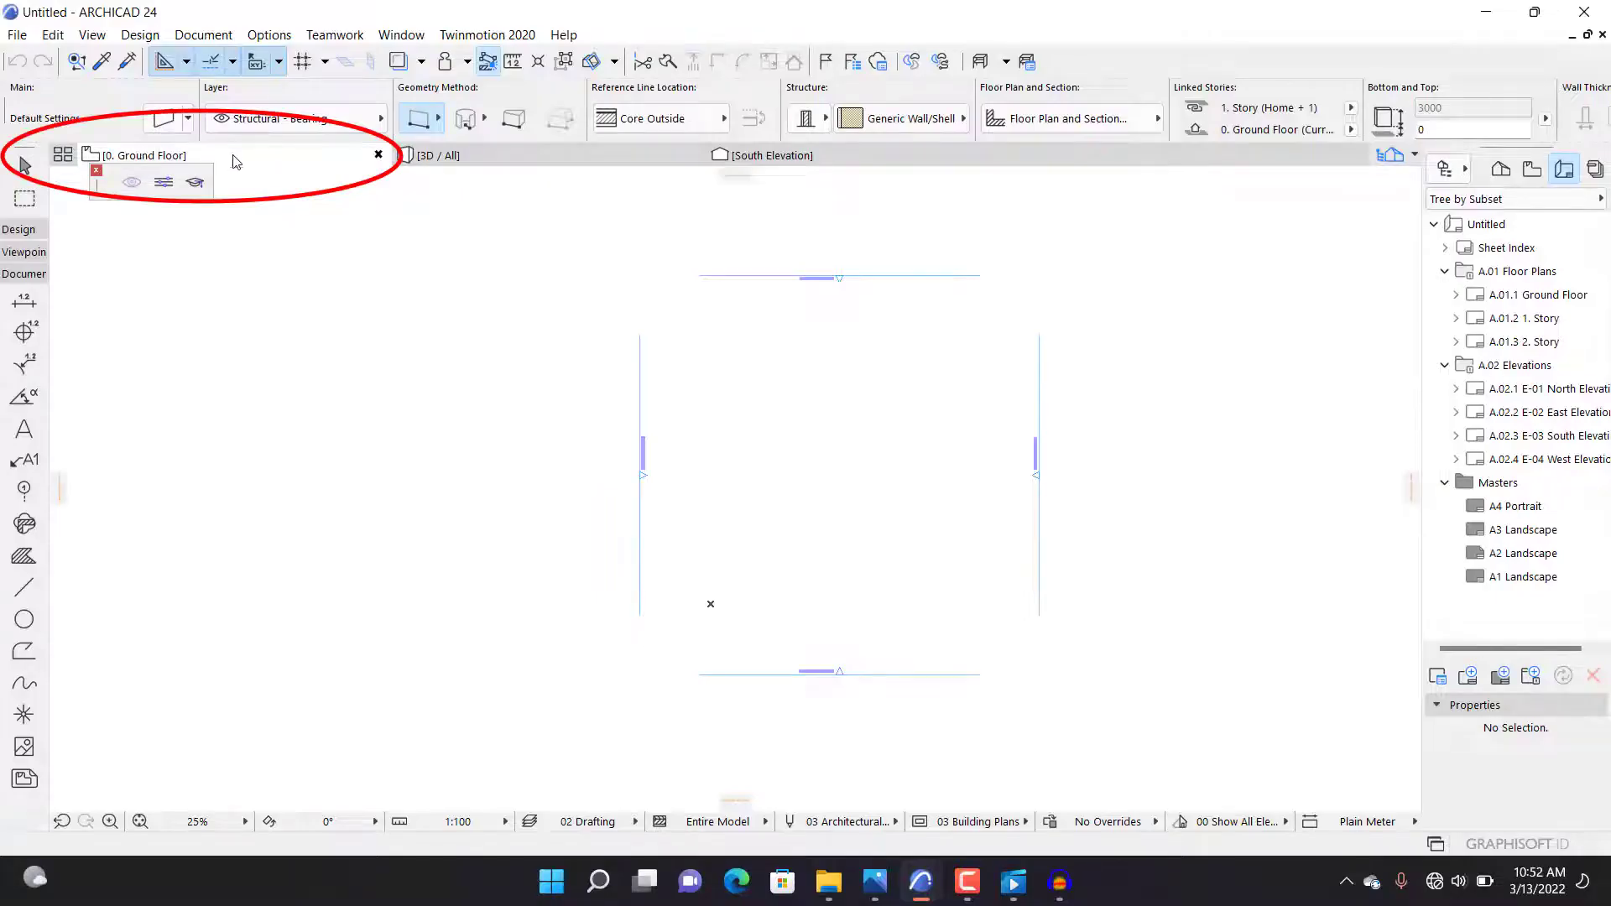
right_click(279, 168)
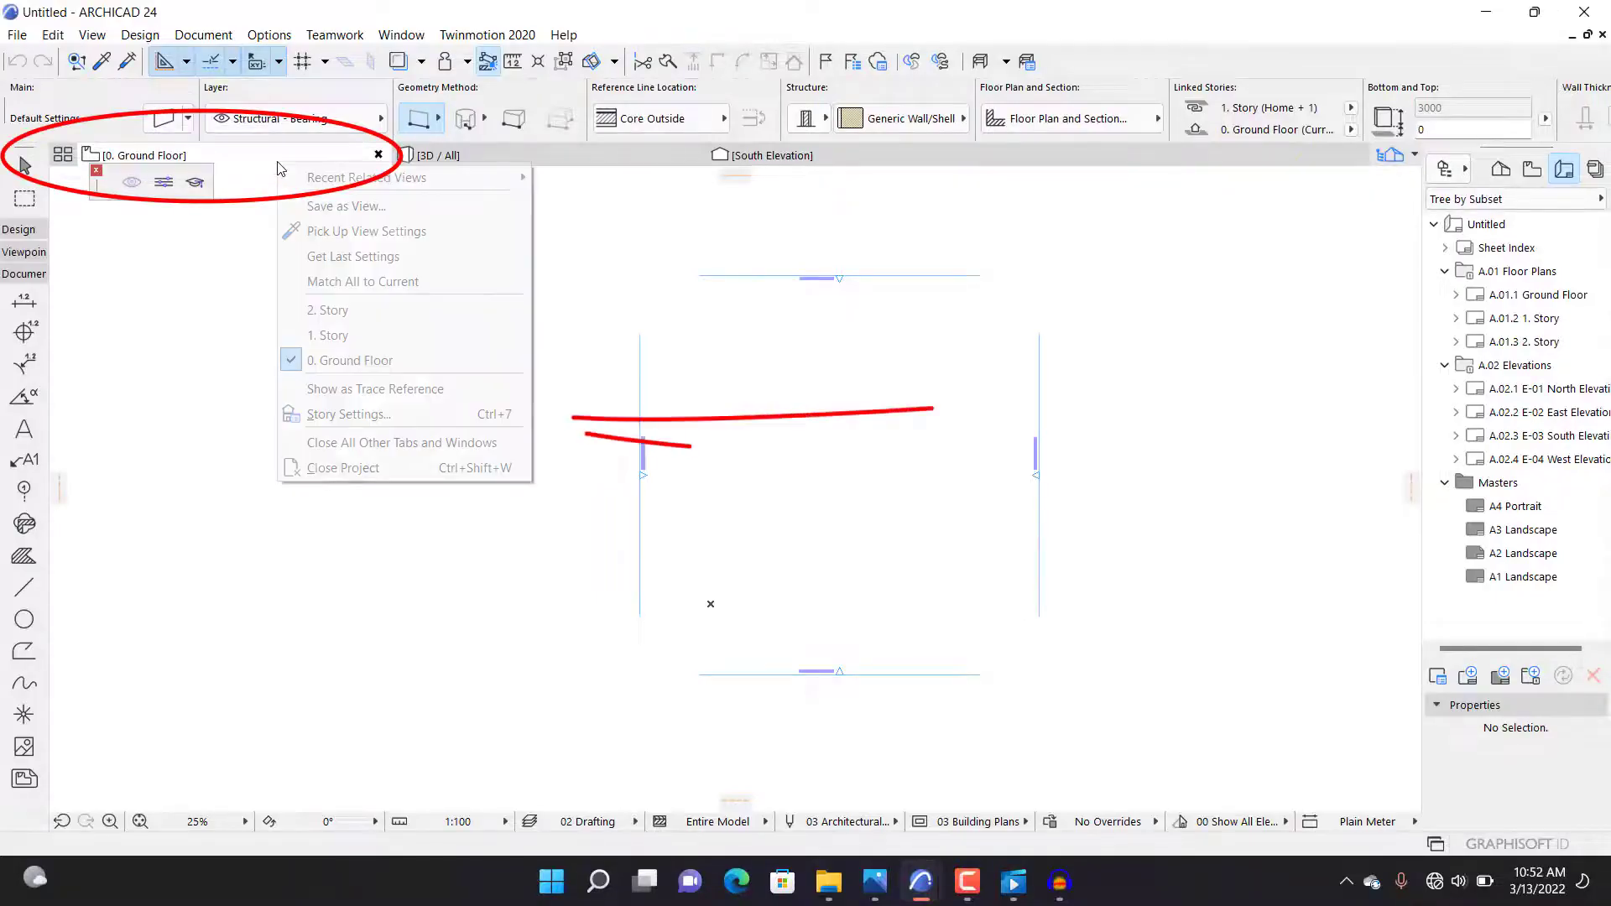
click(367, 414)
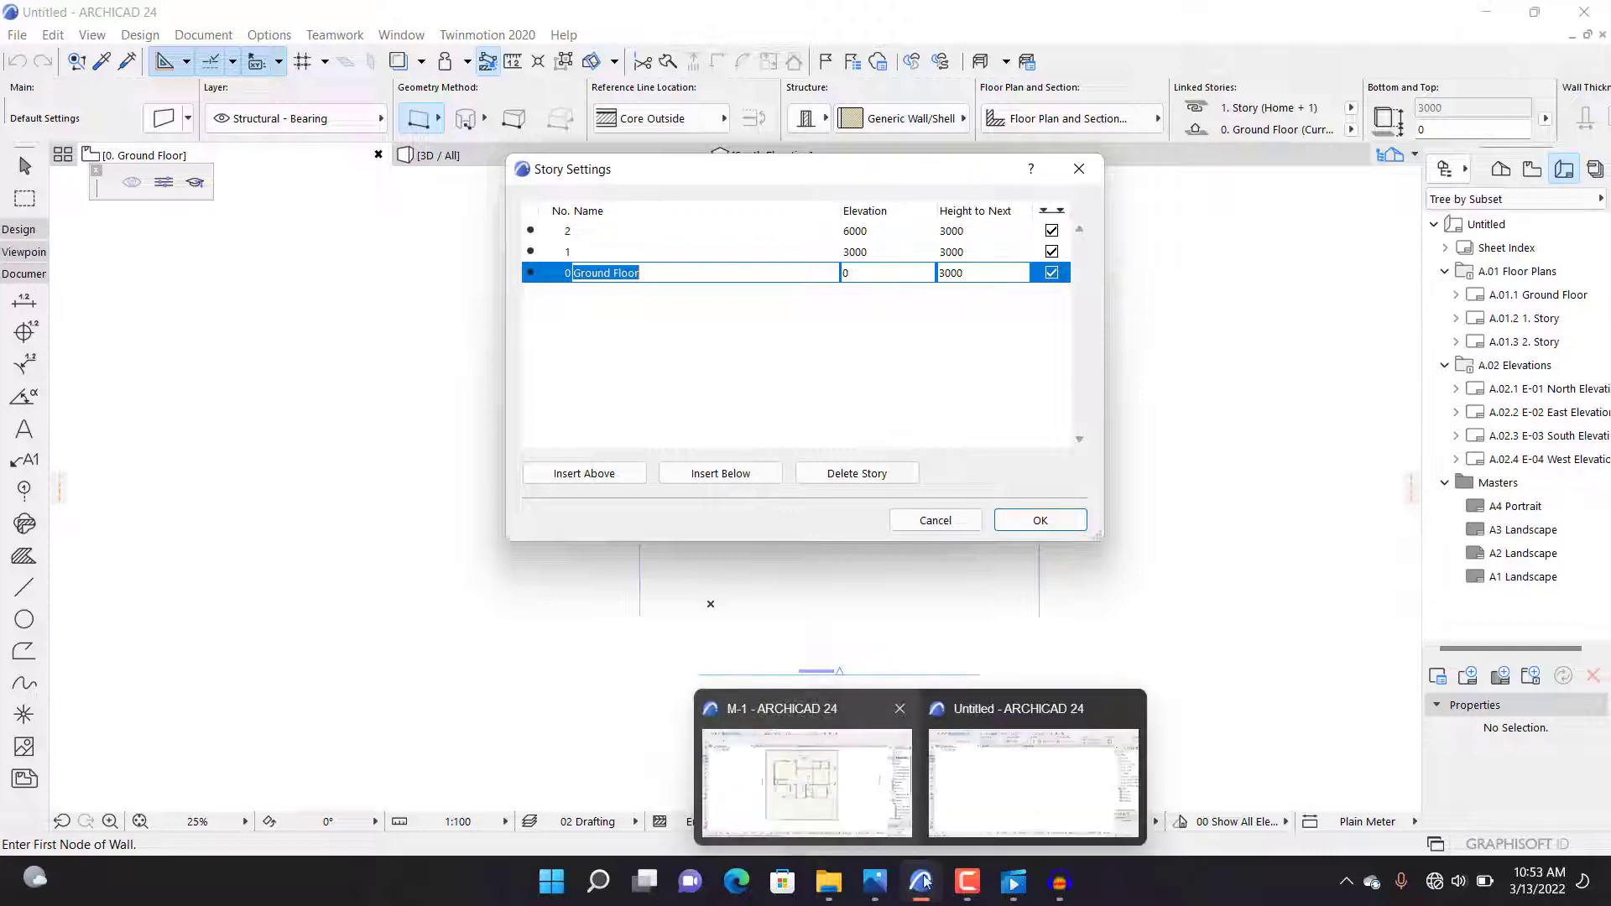
Step: Switch to the M-1 project and examine the house's 3D model around the front balconies and entrance porch
mouse_move(981, 894)
mouse_move(923, 885)
click(839, 780)
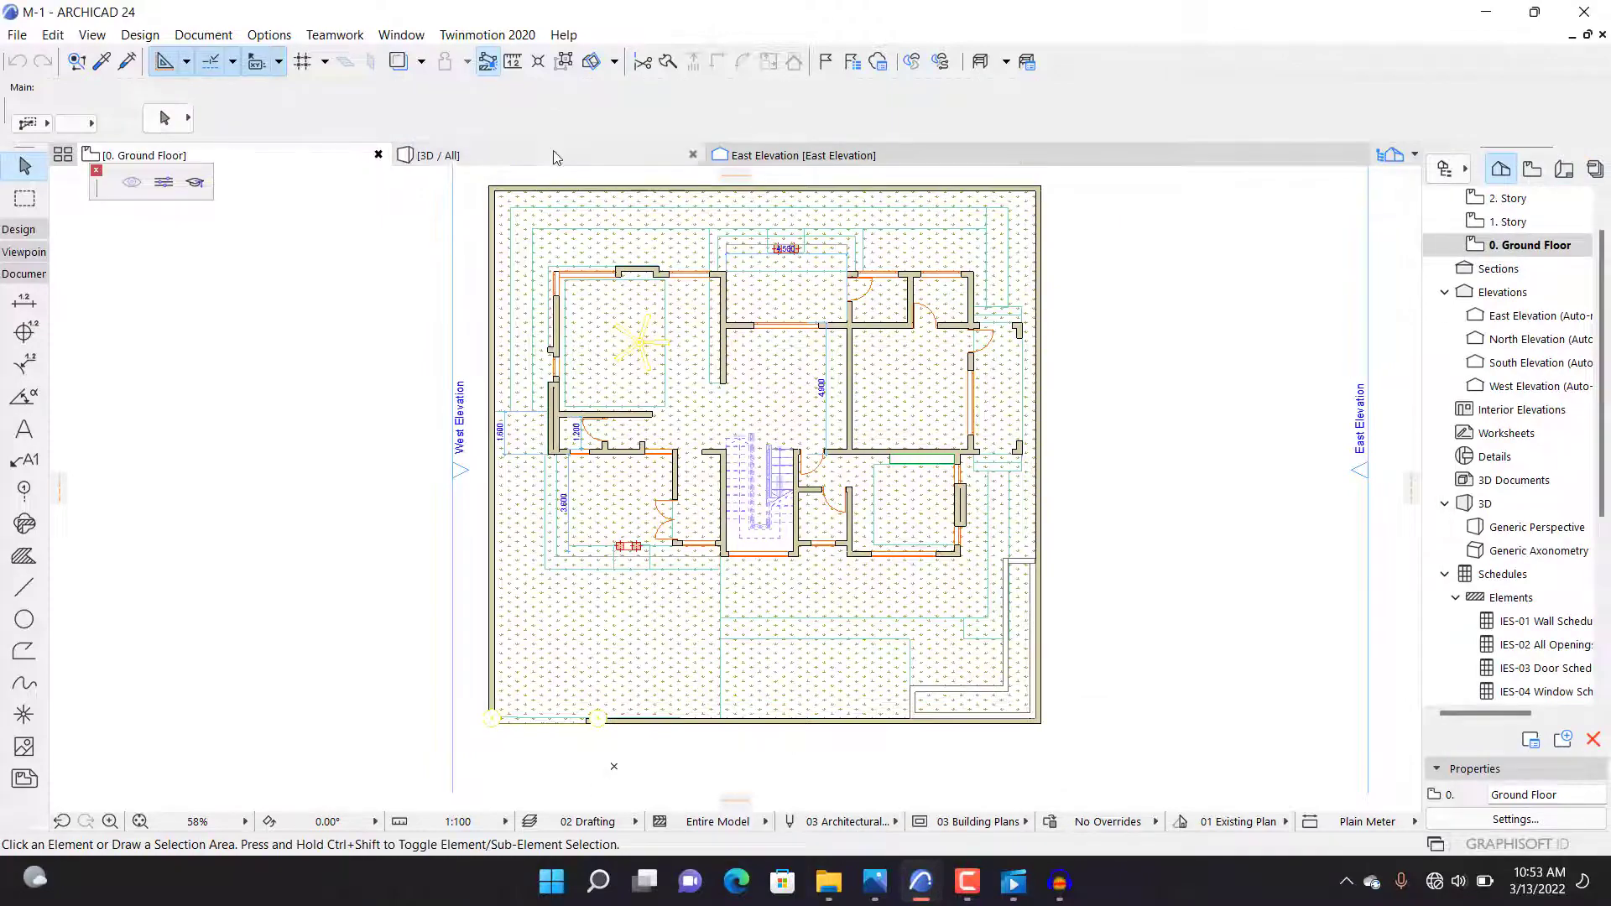
click(554, 156)
scroll(649, 594, up, 3)
shift+middle_drag(649, 593, 626, 544)
scroll(470, 561, down, 4)
shift+middle_drag(512, 551, 739, 544)
mouse_move(459, 494)
shift+middle_down()
mouse_move(844, 458)
mouse_move(840, 538)
mouse_move(873, 470)
shift+middle_up()
shift+middle_drag(85, 624, 799, 381)
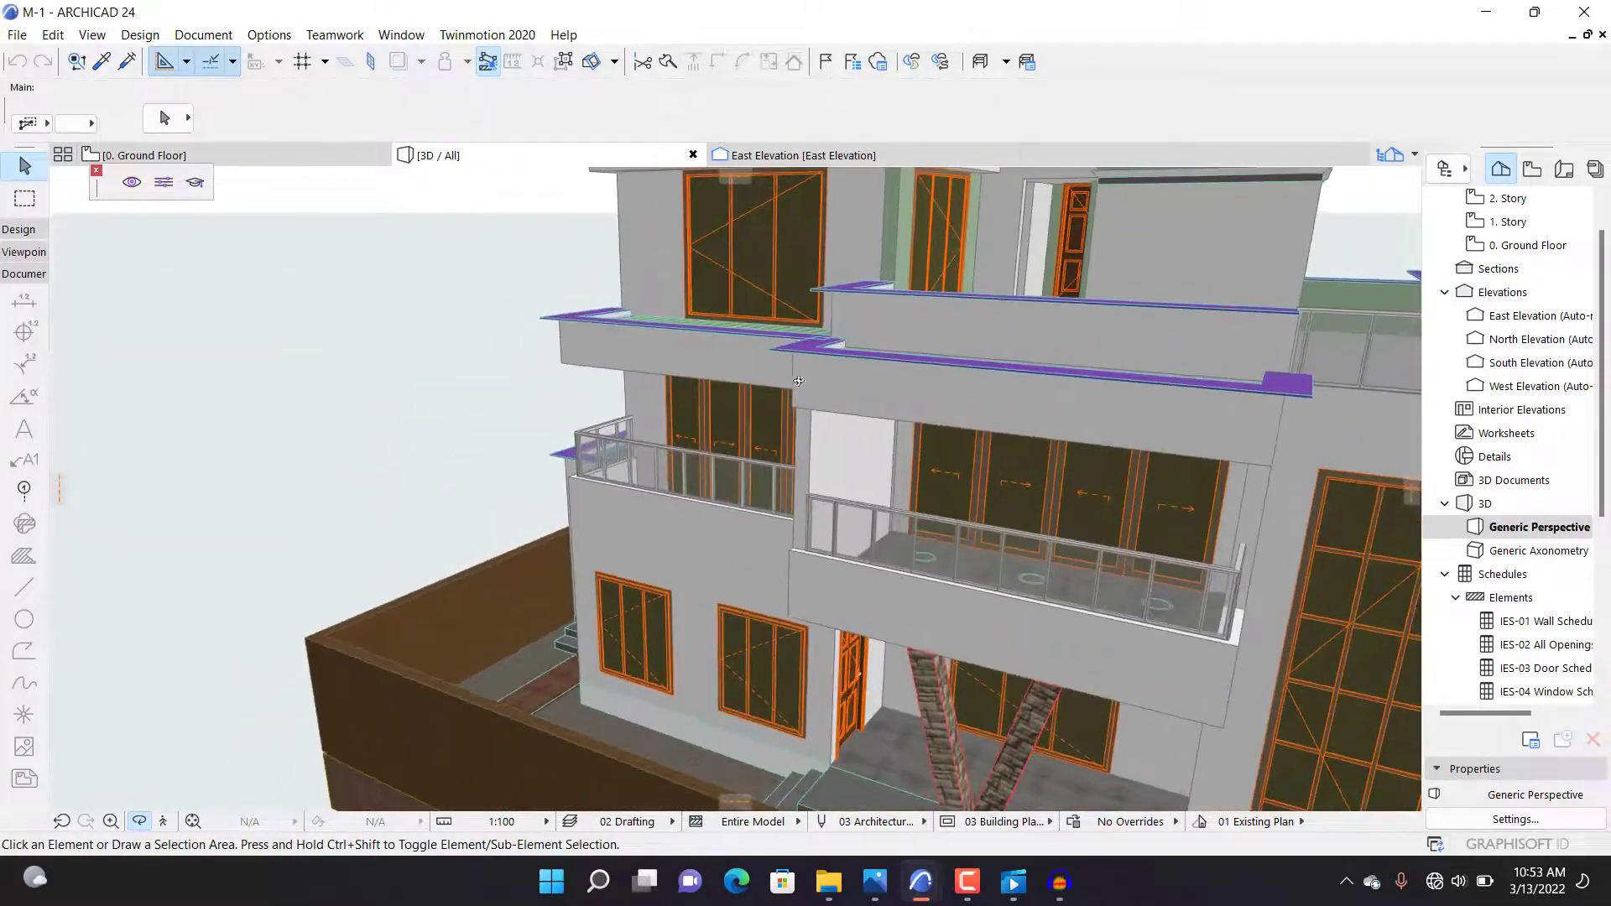
Step: Look over the whole front facade in 3D, including the upper terraces, the tall glazed windows and the boundary wall
shift+middle_drag(985, 403, 901, 391)
drag(902, 472, 1065, 479)
scroll(725, 581, up, 4)
drag(725, 582, 735, 488)
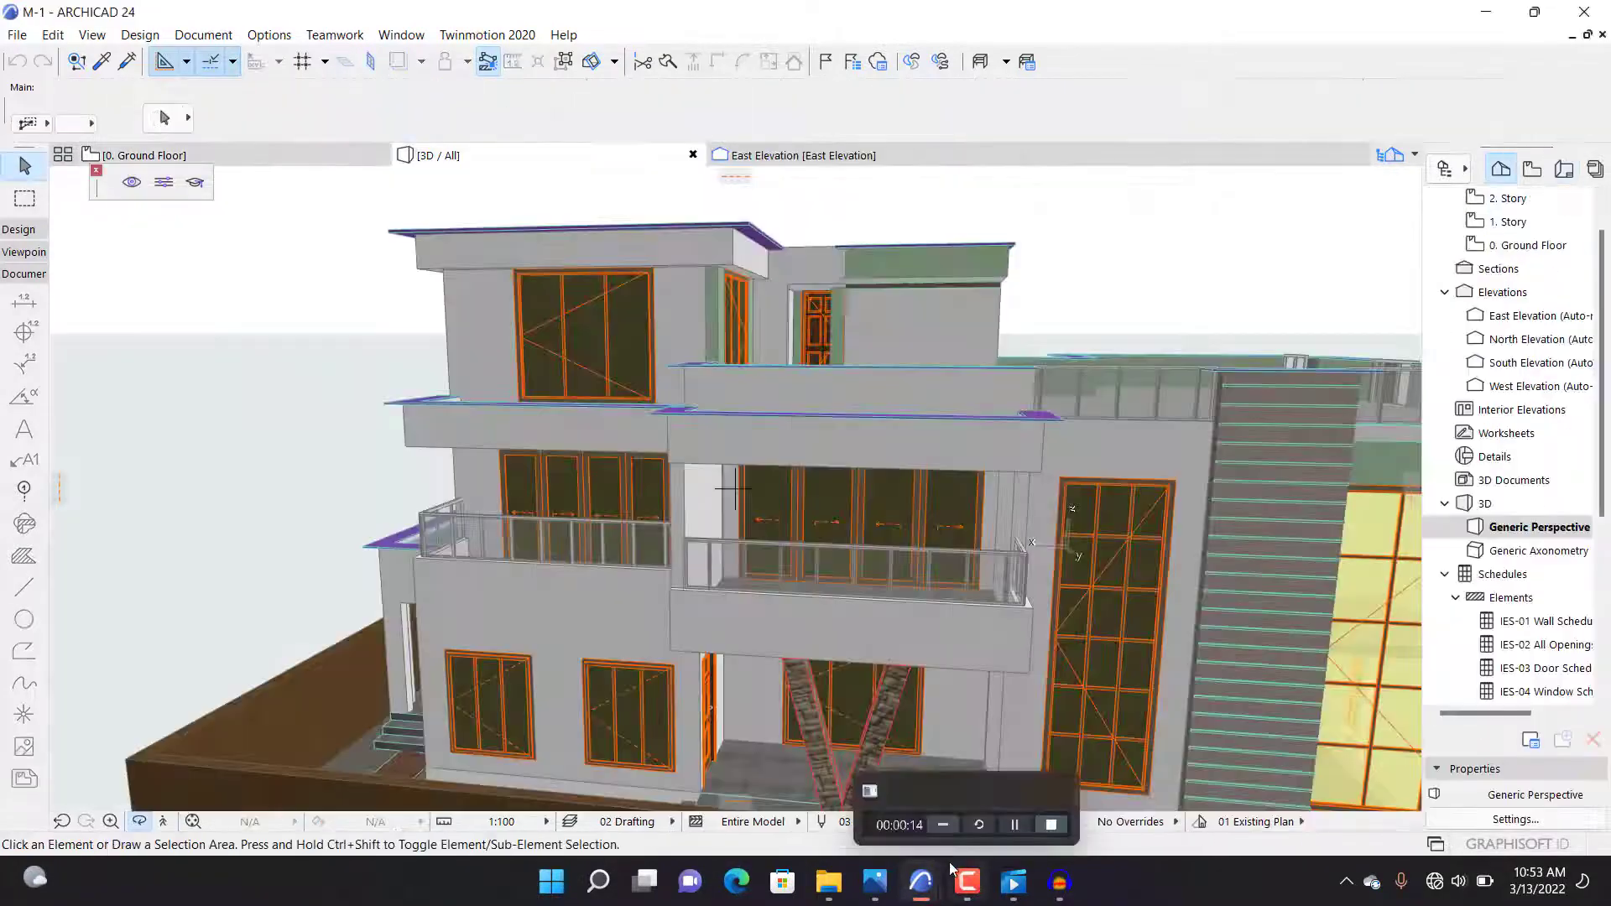
middle_drag(876, 566, 746, 429)
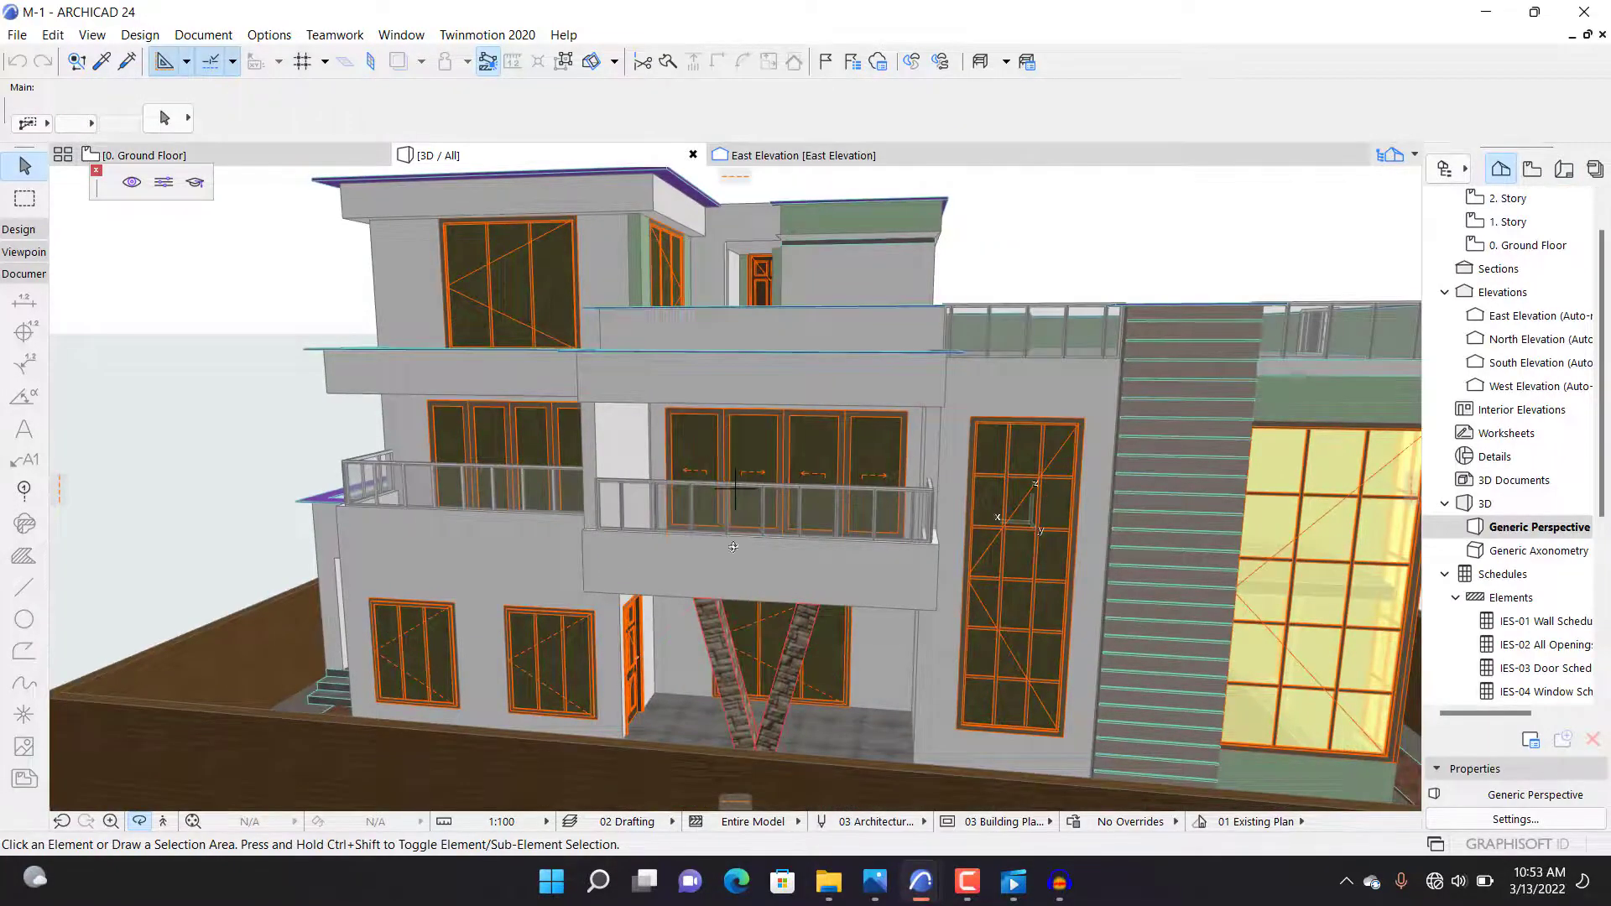
scroll(733, 547, down, 8)
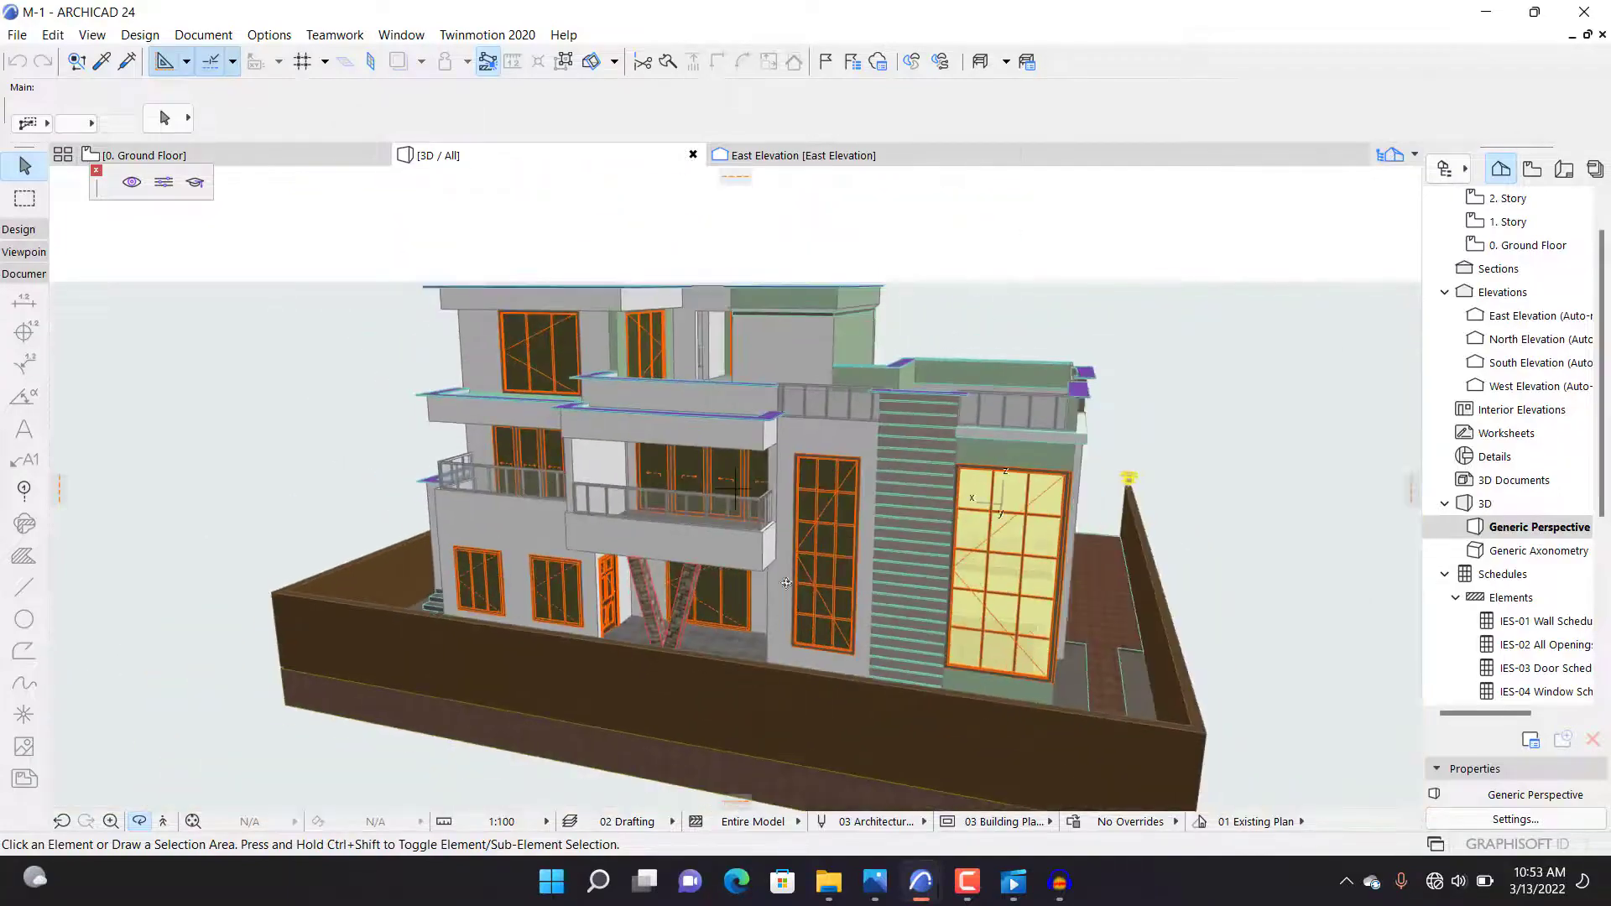
shift+middle_drag(787, 583, 403, 303)
Step: Return to the M-1 ground floor plan and examine the room layout around the central staircase
click(305, 158)
scroll(703, 278, down, 1)
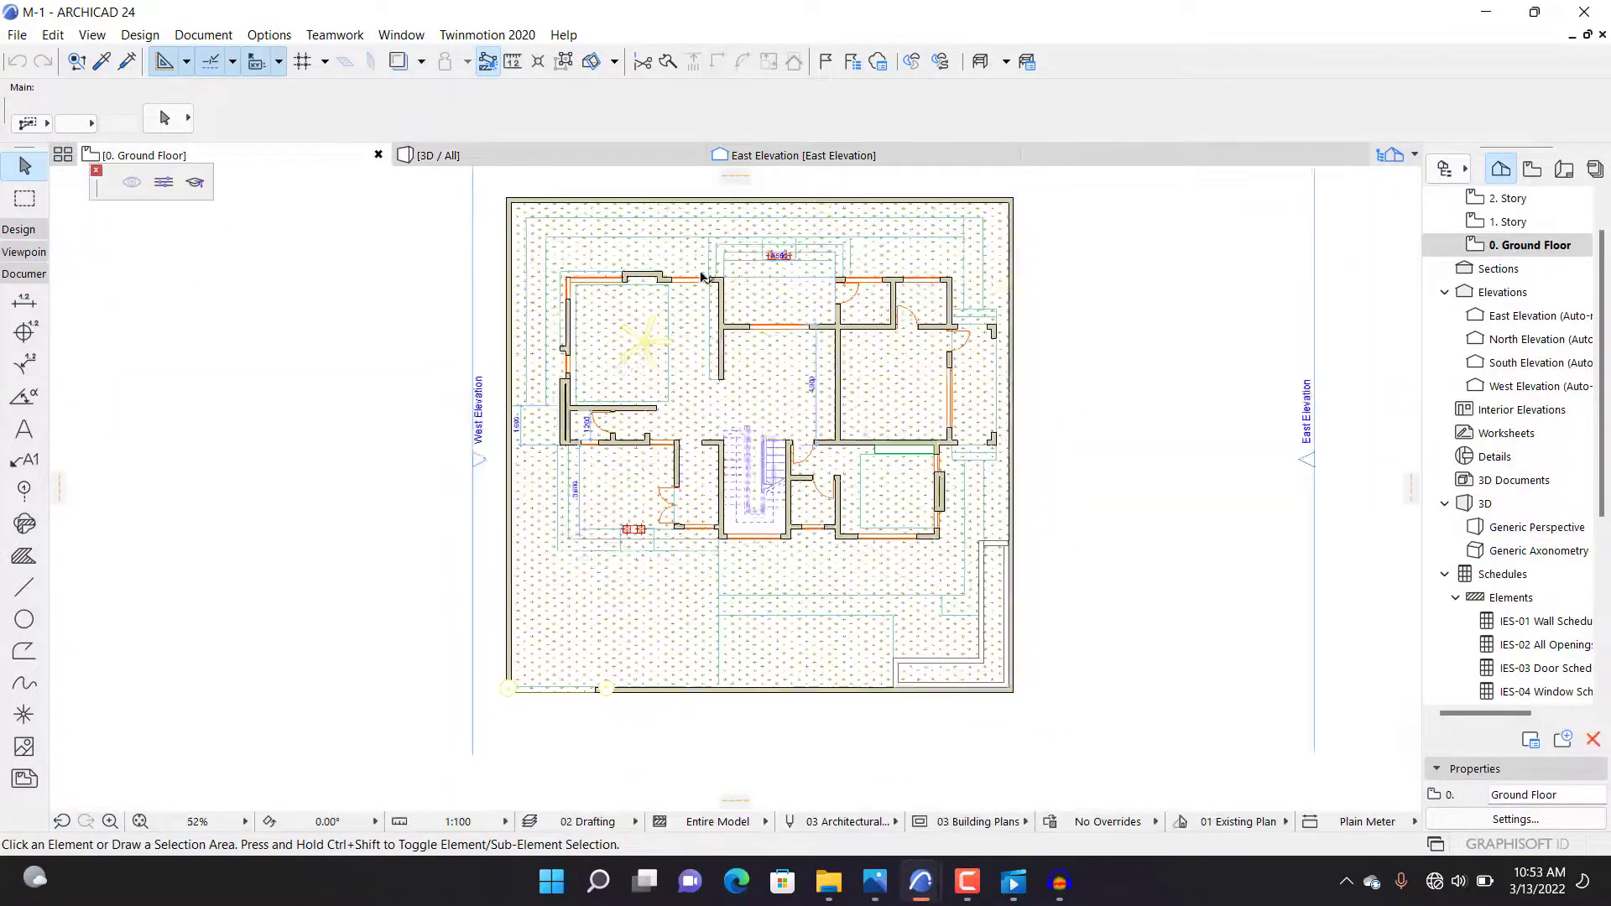
scroll(703, 278, up, 3)
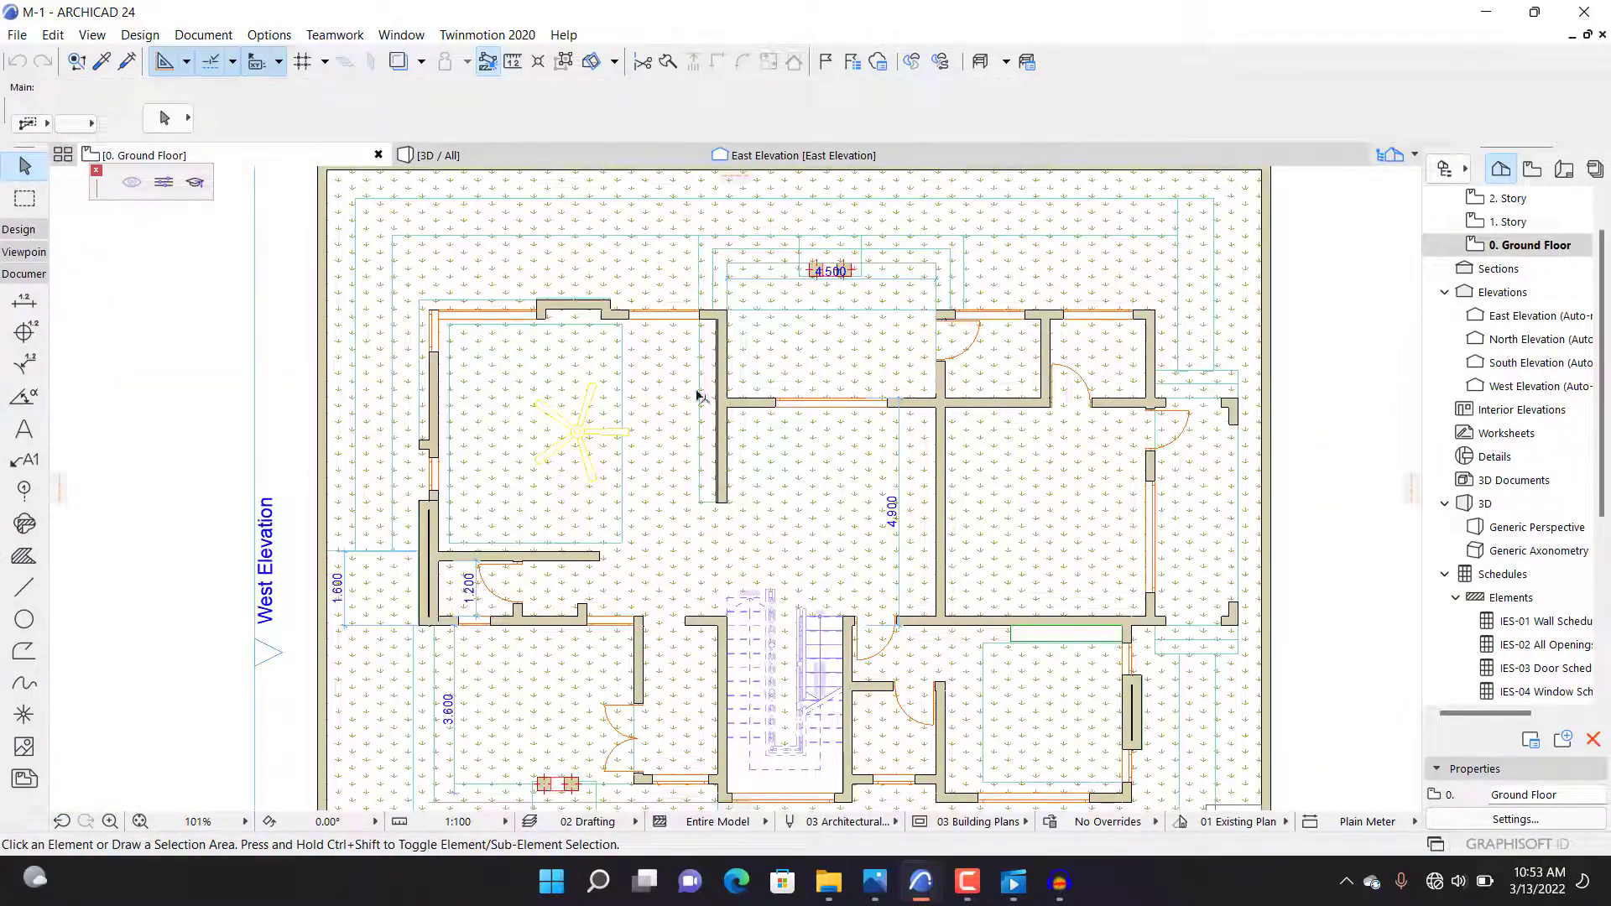
scroll(685, 415, down, 3)
scroll(785, 333, up, 3)
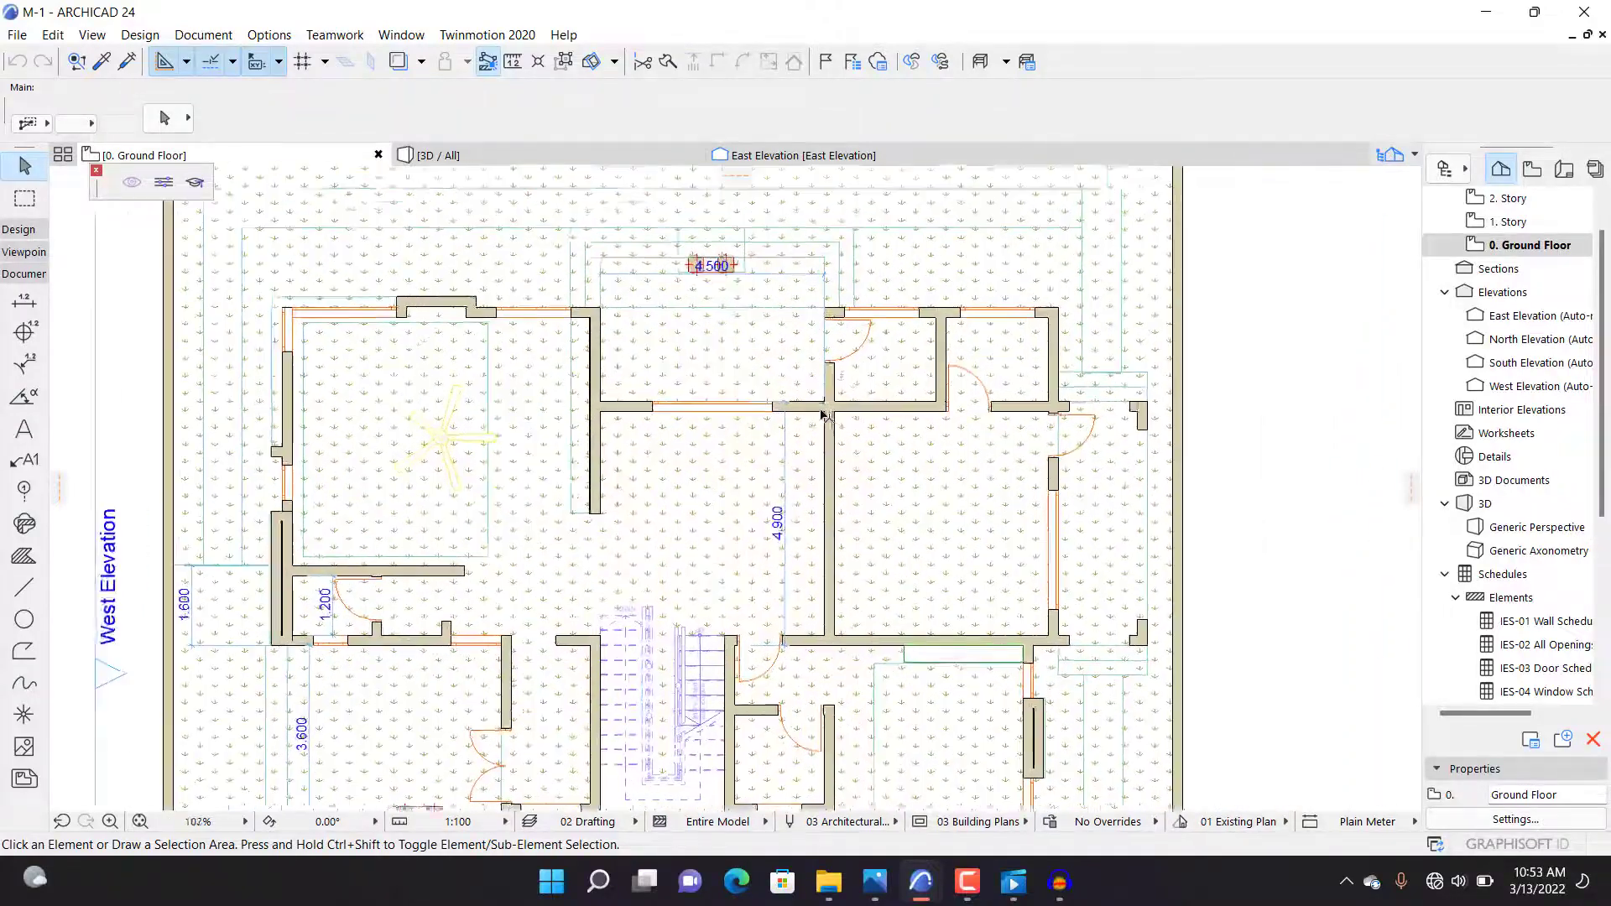
scroll(819, 403, down, 3)
scroll(753, 351, up, 3)
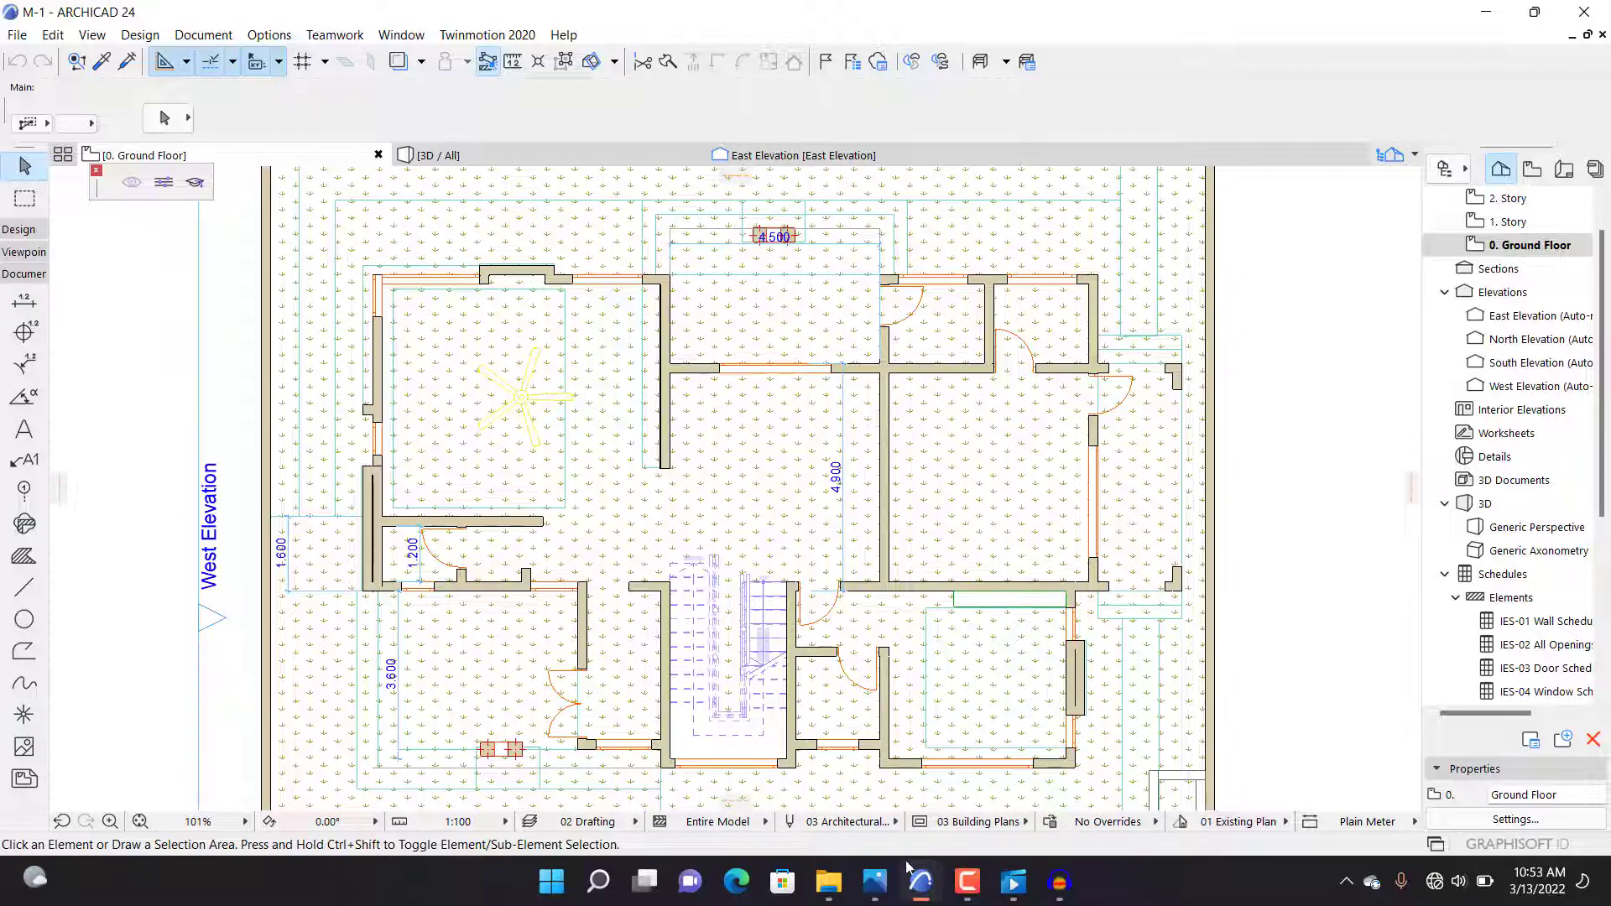
Step: Switch back to the Untitled project and accept its story settings
mouse_move(914, 877)
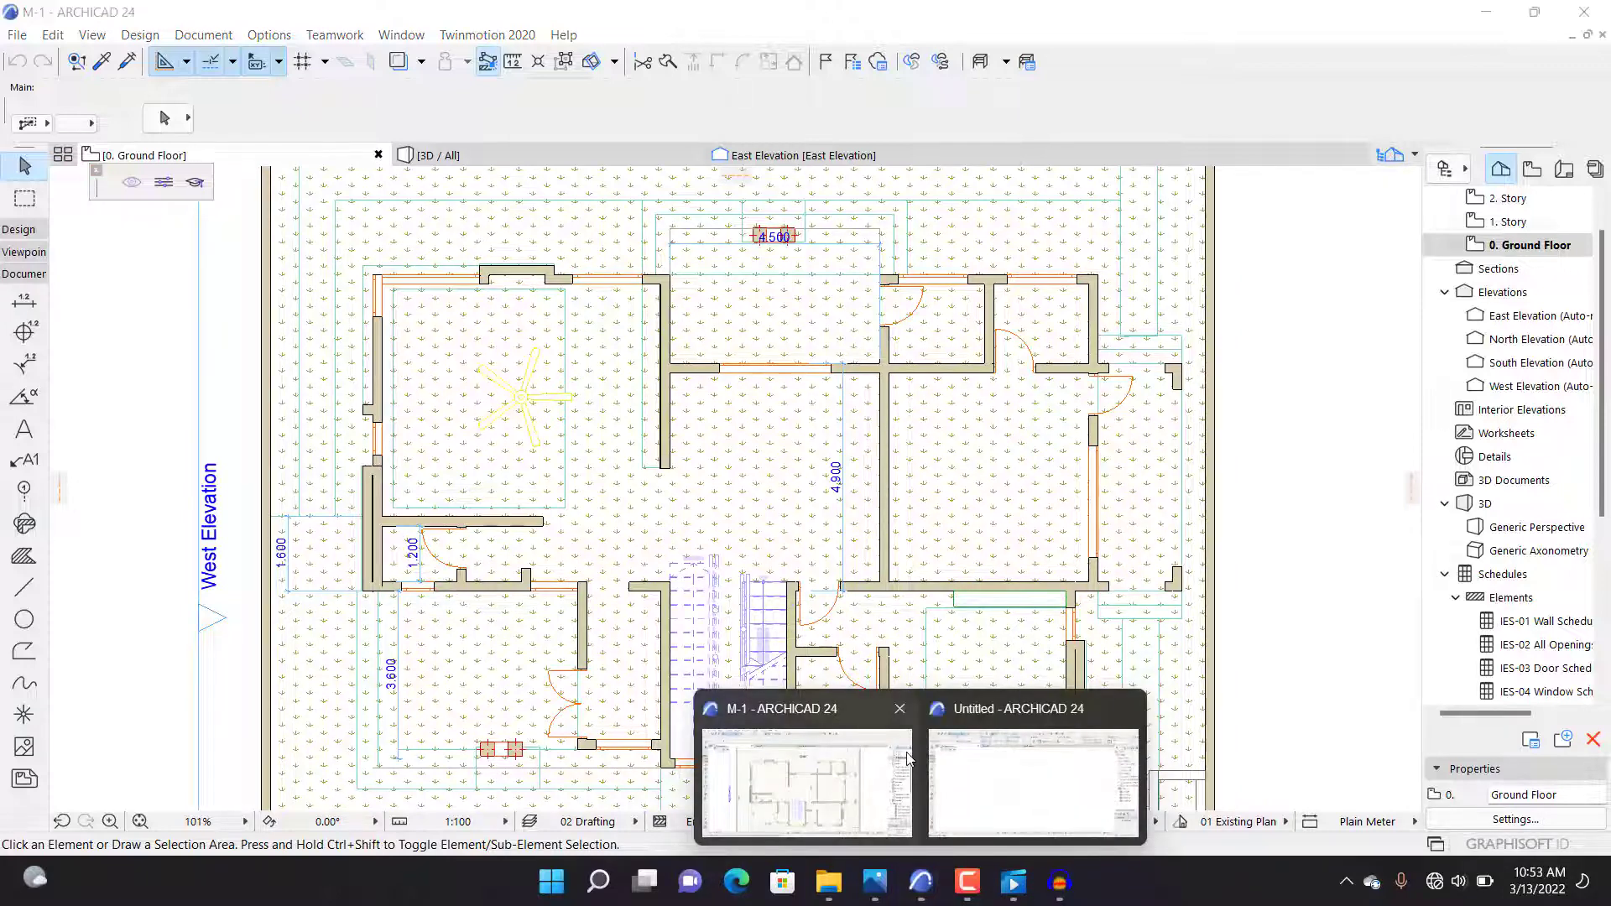
click(1034, 782)
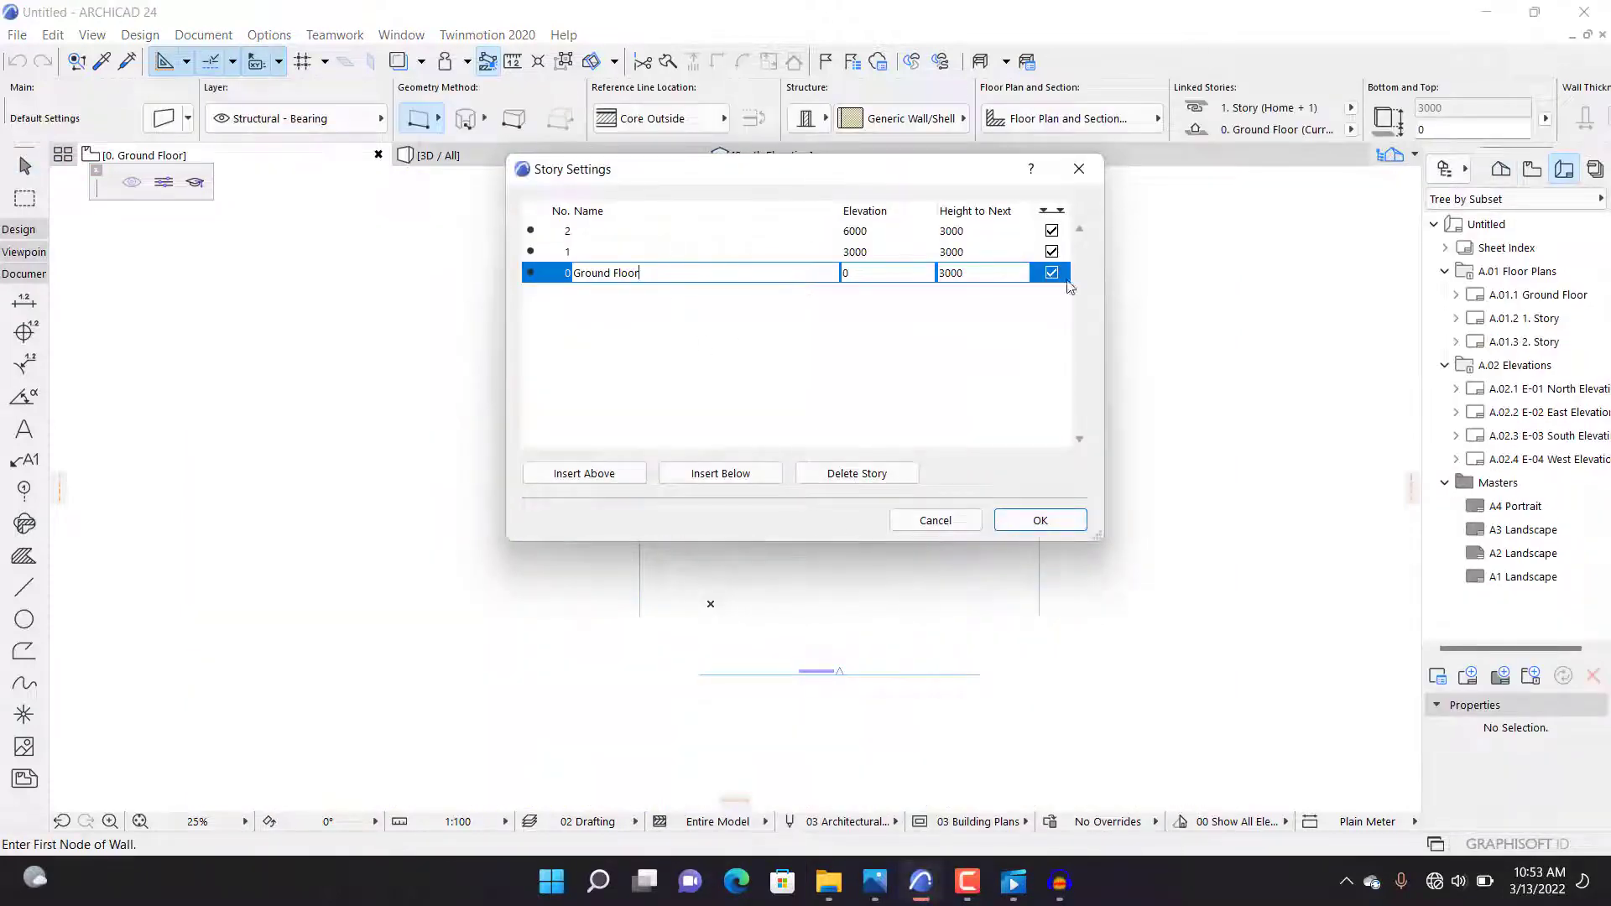
click(1026, 521)
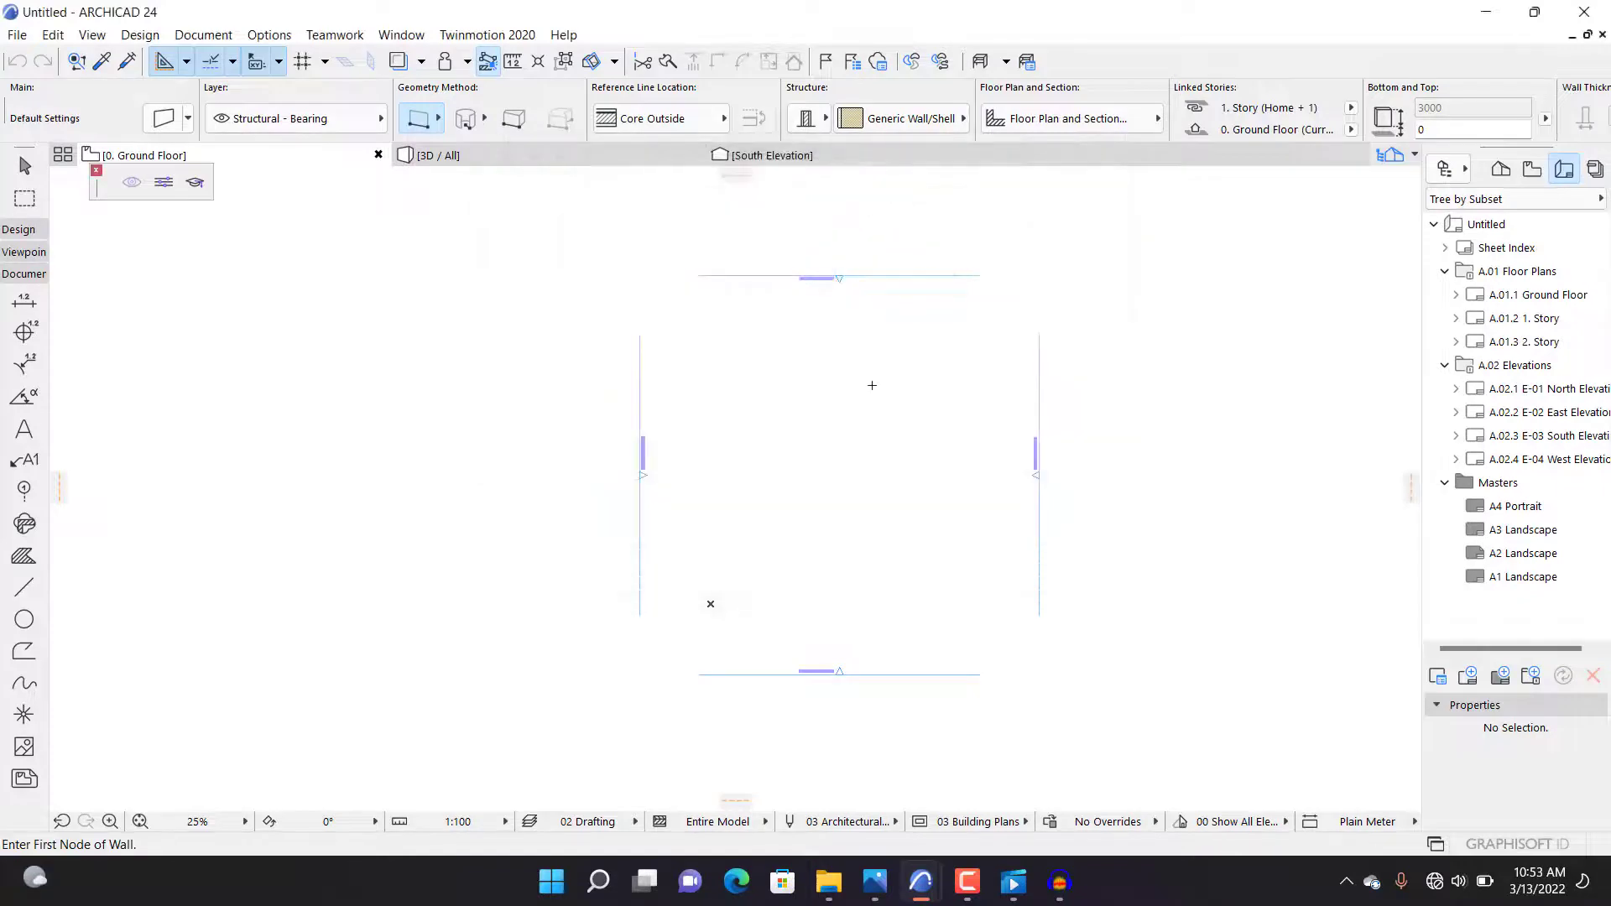
Step: Set the default wall to a basic structure in GENERIC - STRUCTURAL with a thickness of 200 mm
click(20, 230)
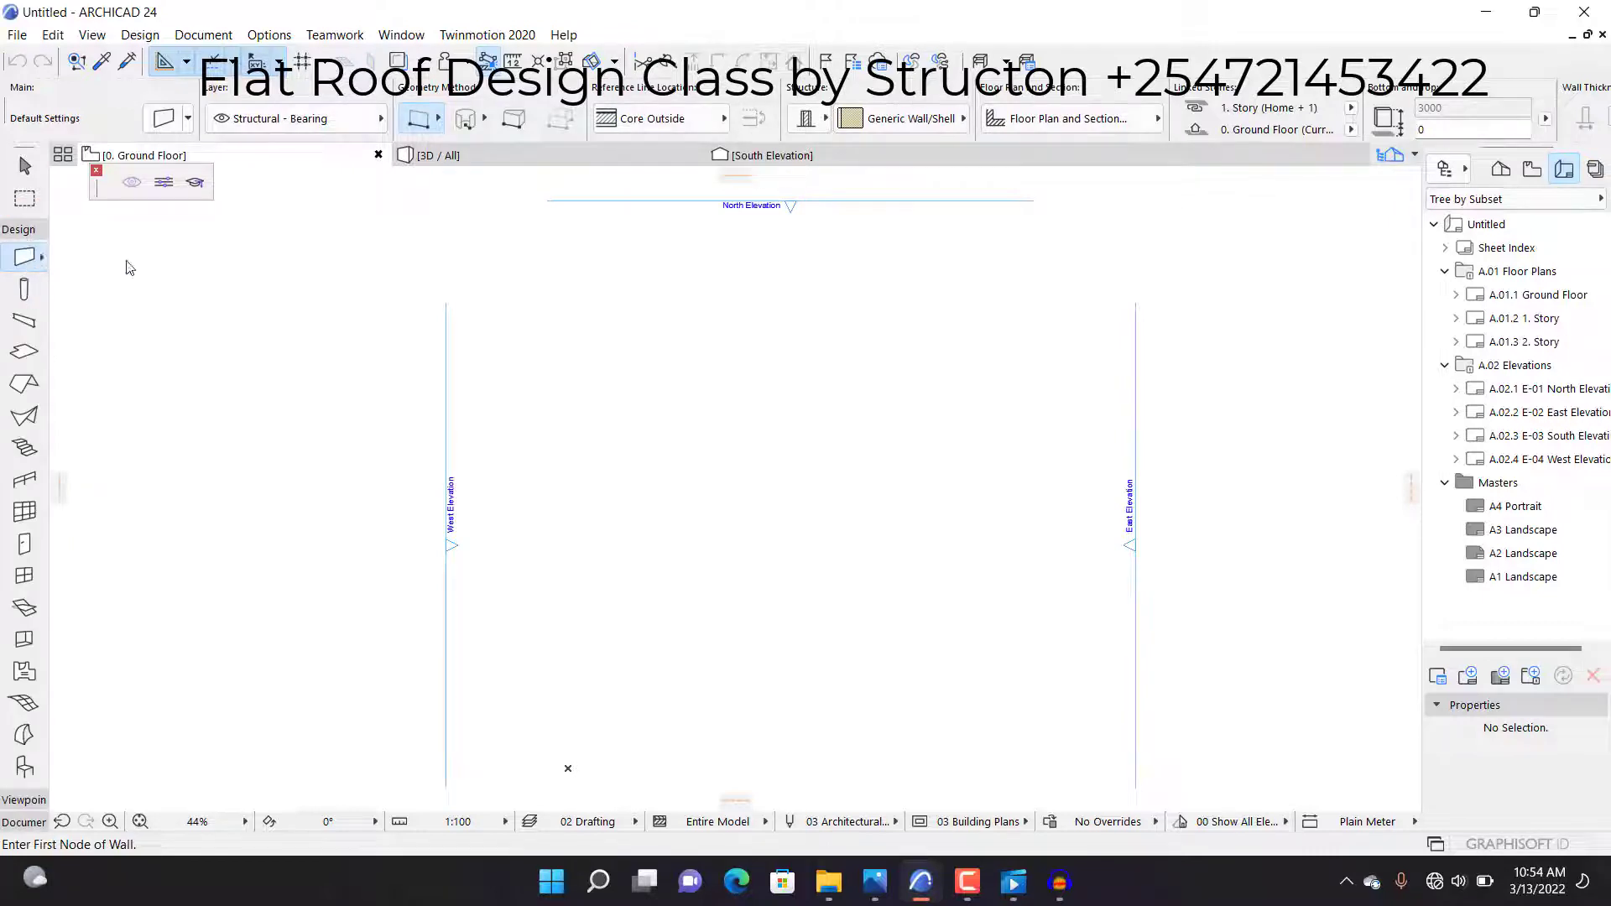
double_click(16, 267)
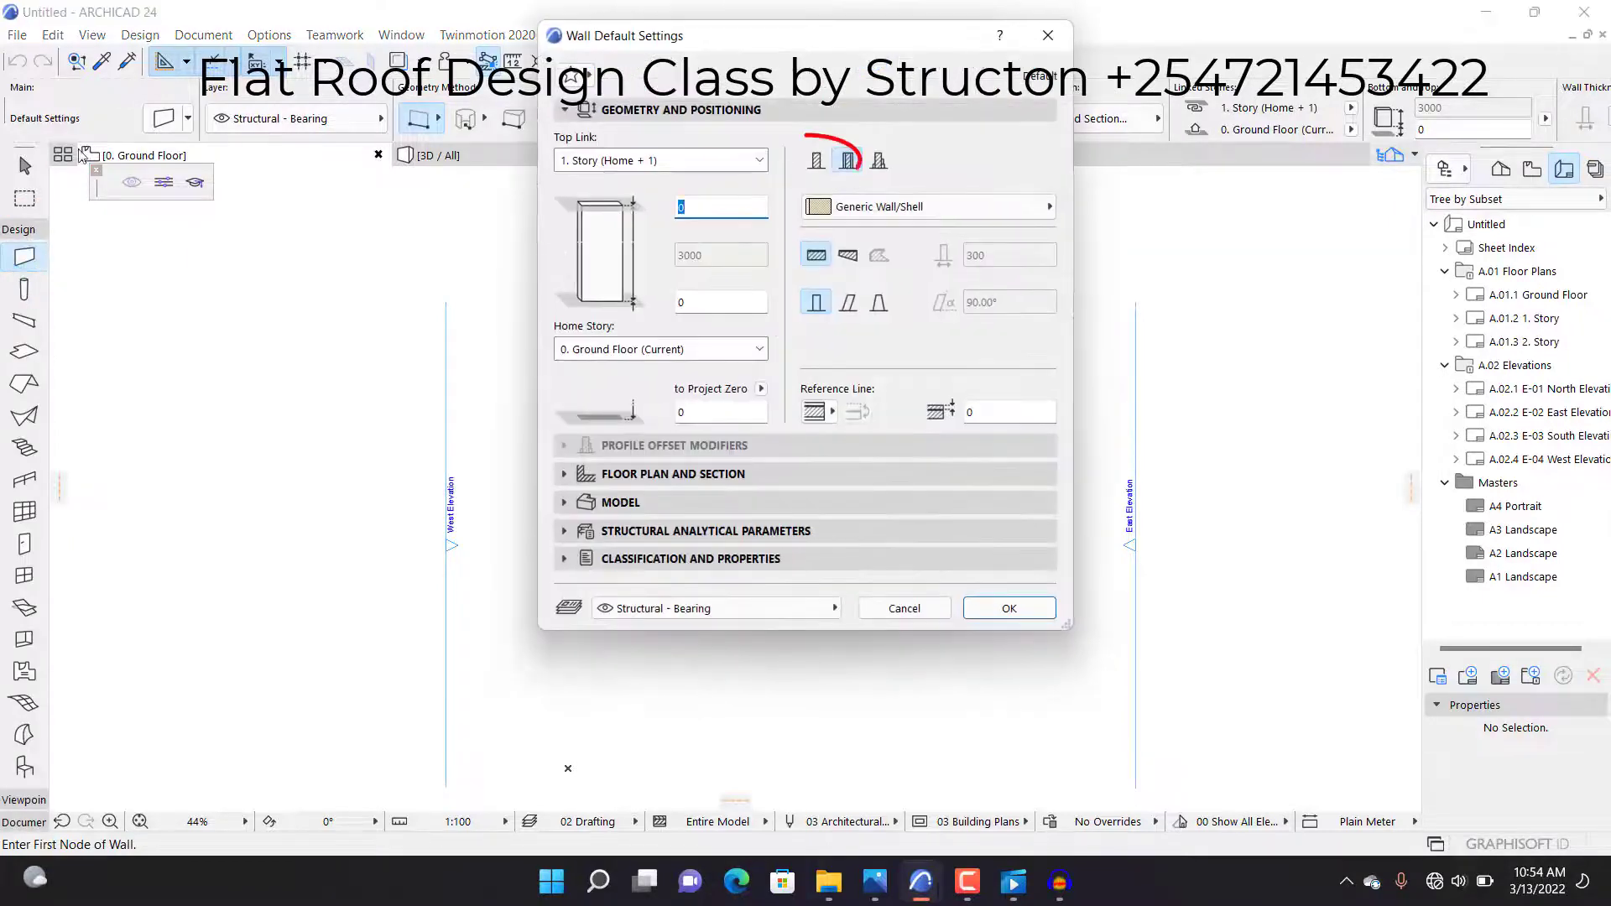
click(818, 161)
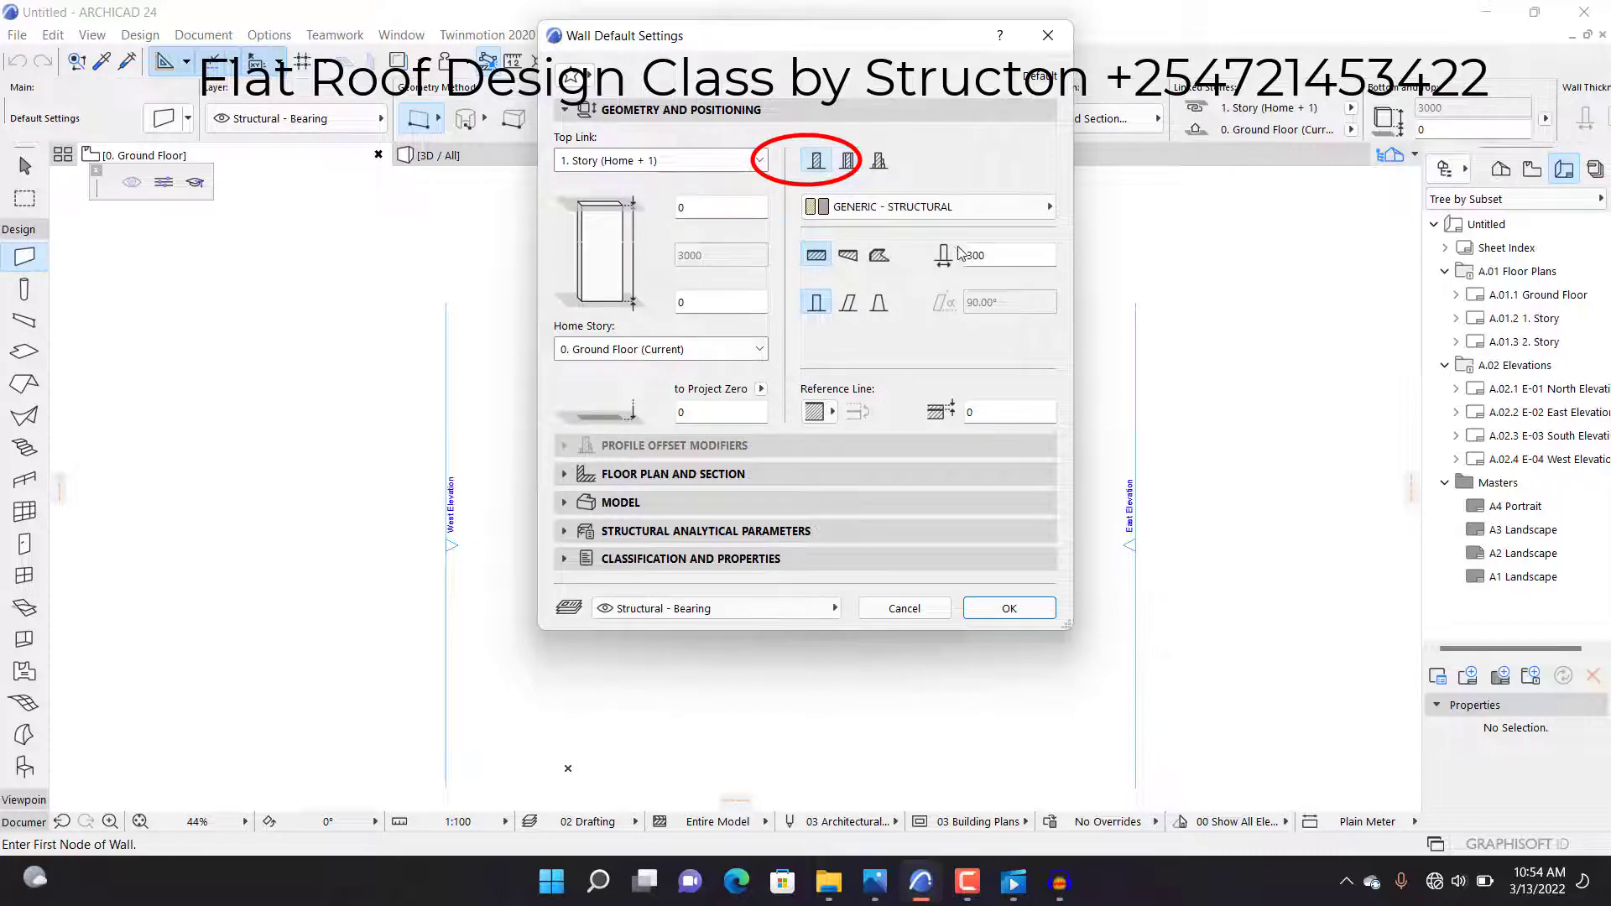
double_click(1009, 254)
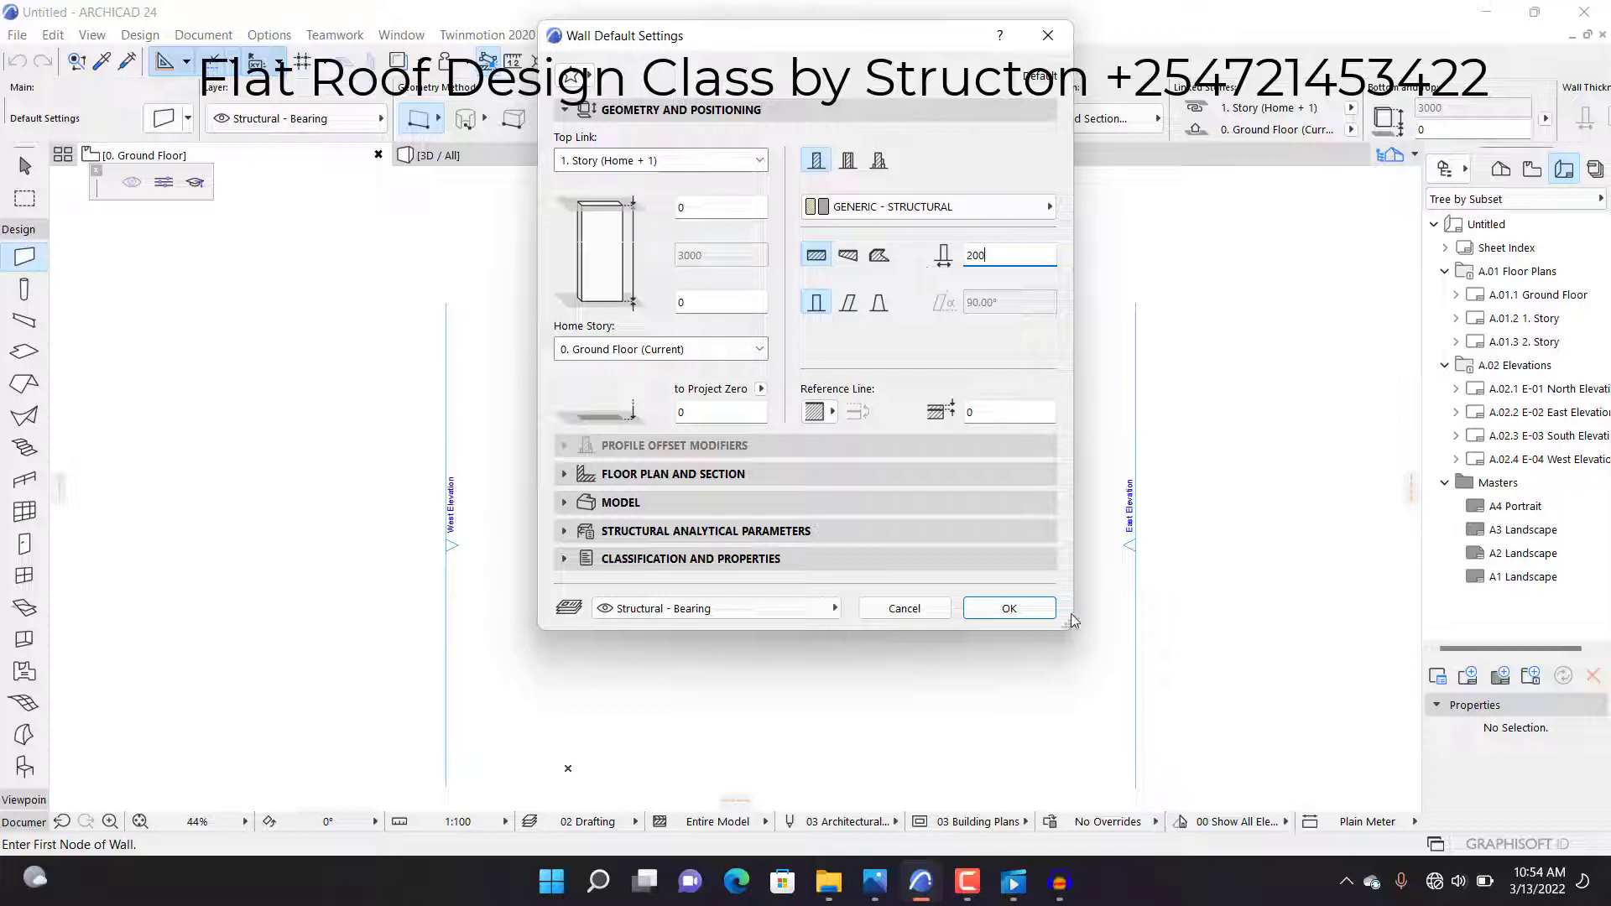
click(950, 209)
click(951, 208)
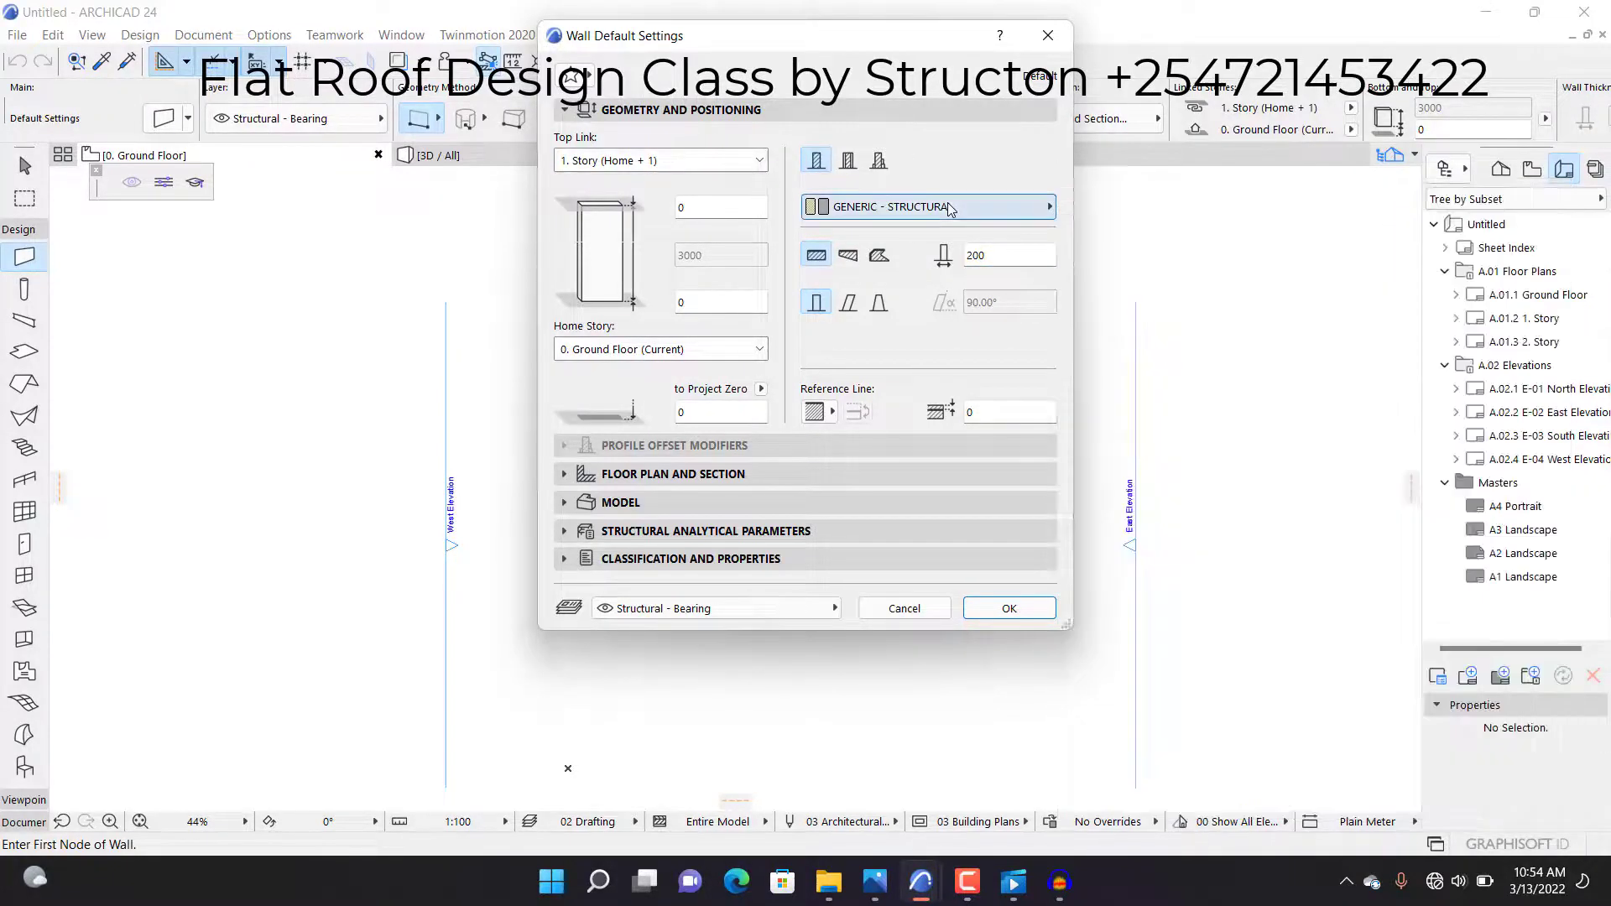
click(1037, 609)
Step: Draw a straight vertical wall with a Center reference line near the East Elevation marker on the ground floor plan
scroll(840, 351, up, 1)
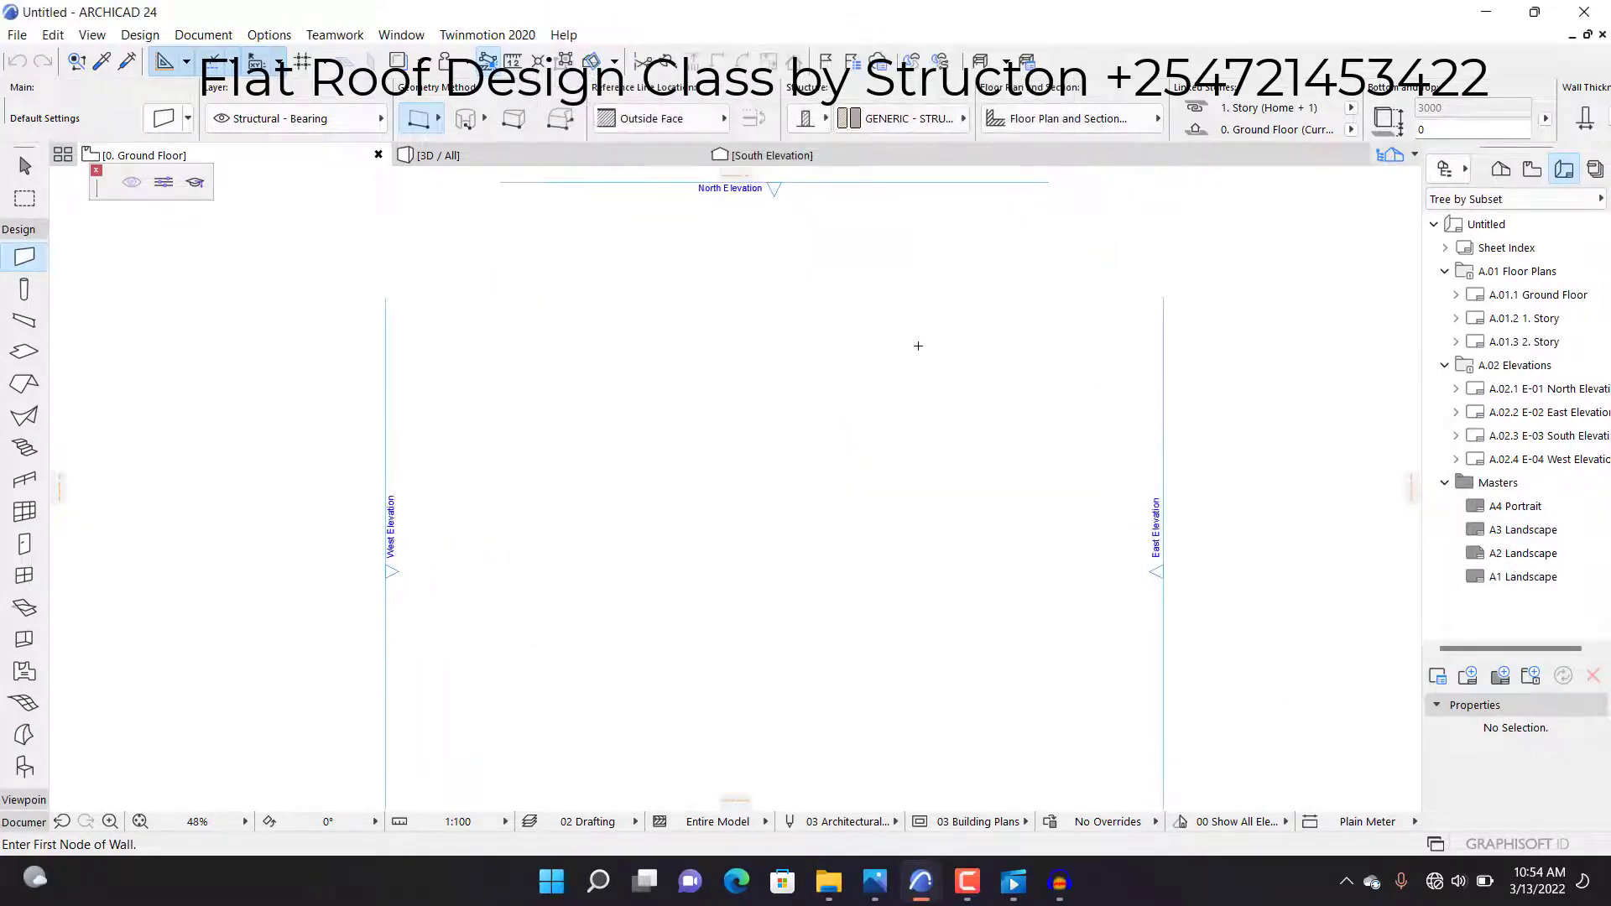
scroll(917, 345, down, 2)
scroll(918, 305, up, 3)
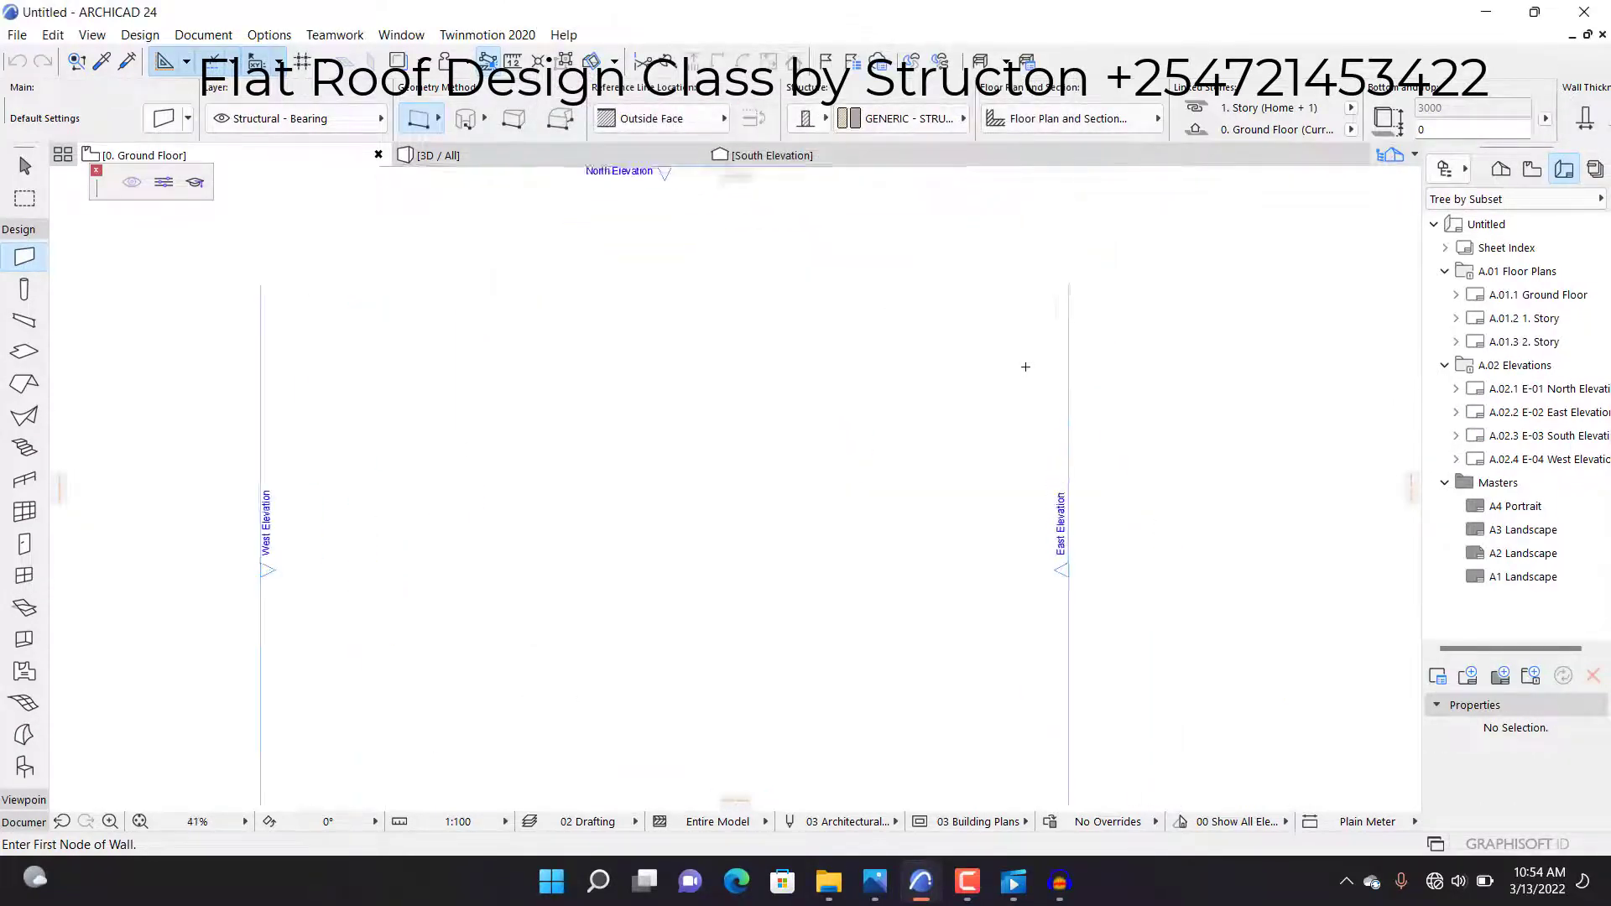
click(972, 255)
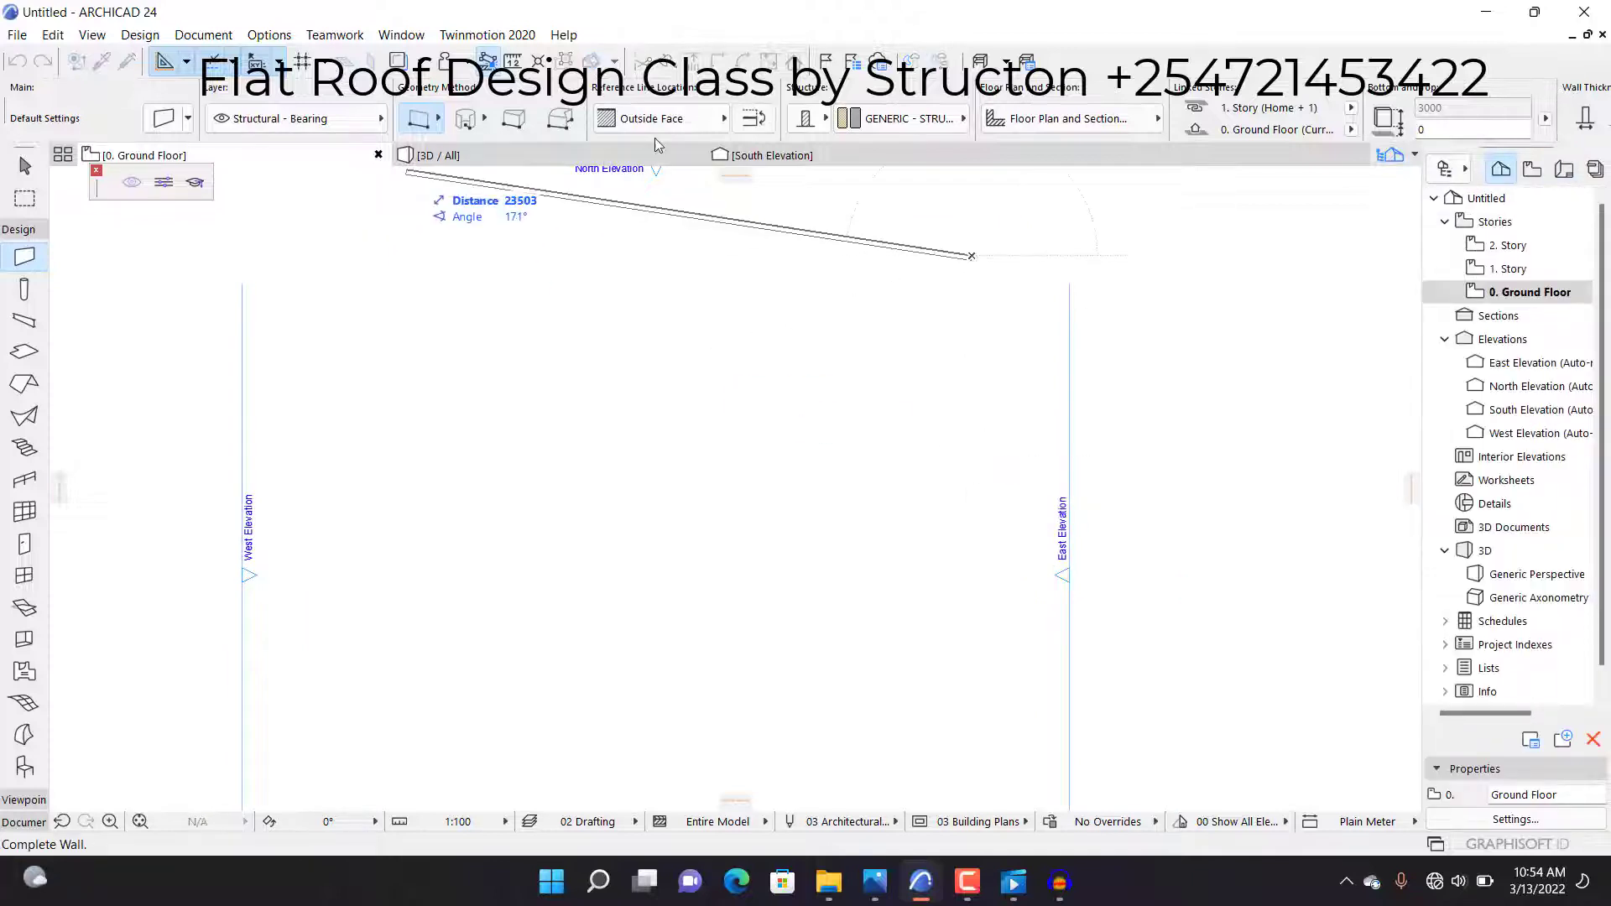
click(663, 121)
click(743, 141)
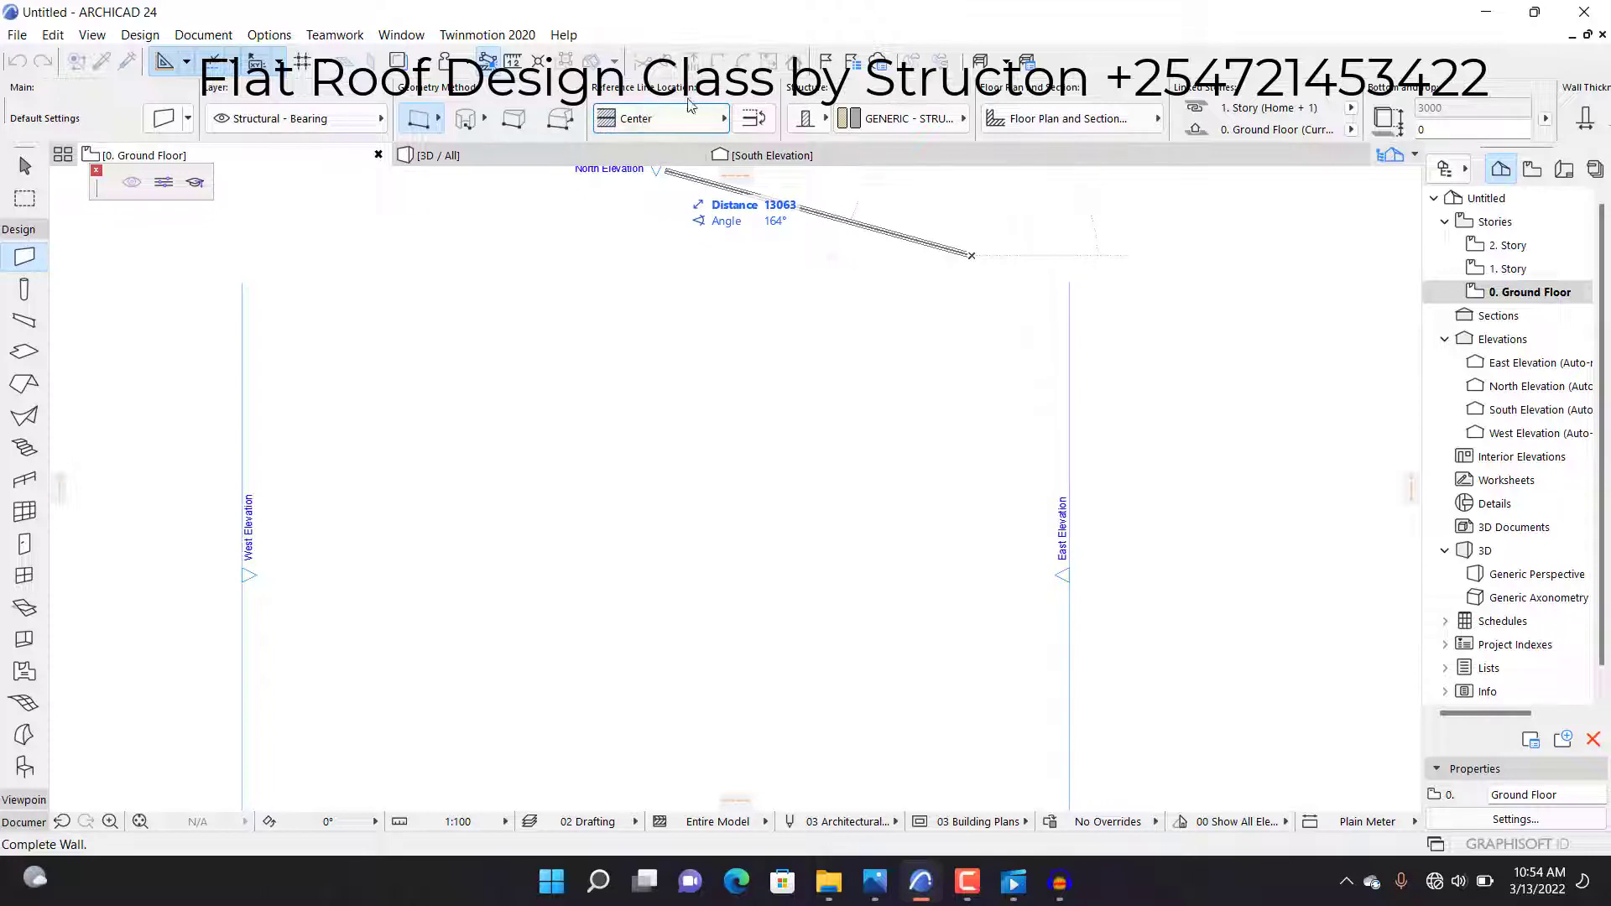
click(672, 120)
click(773, 142)
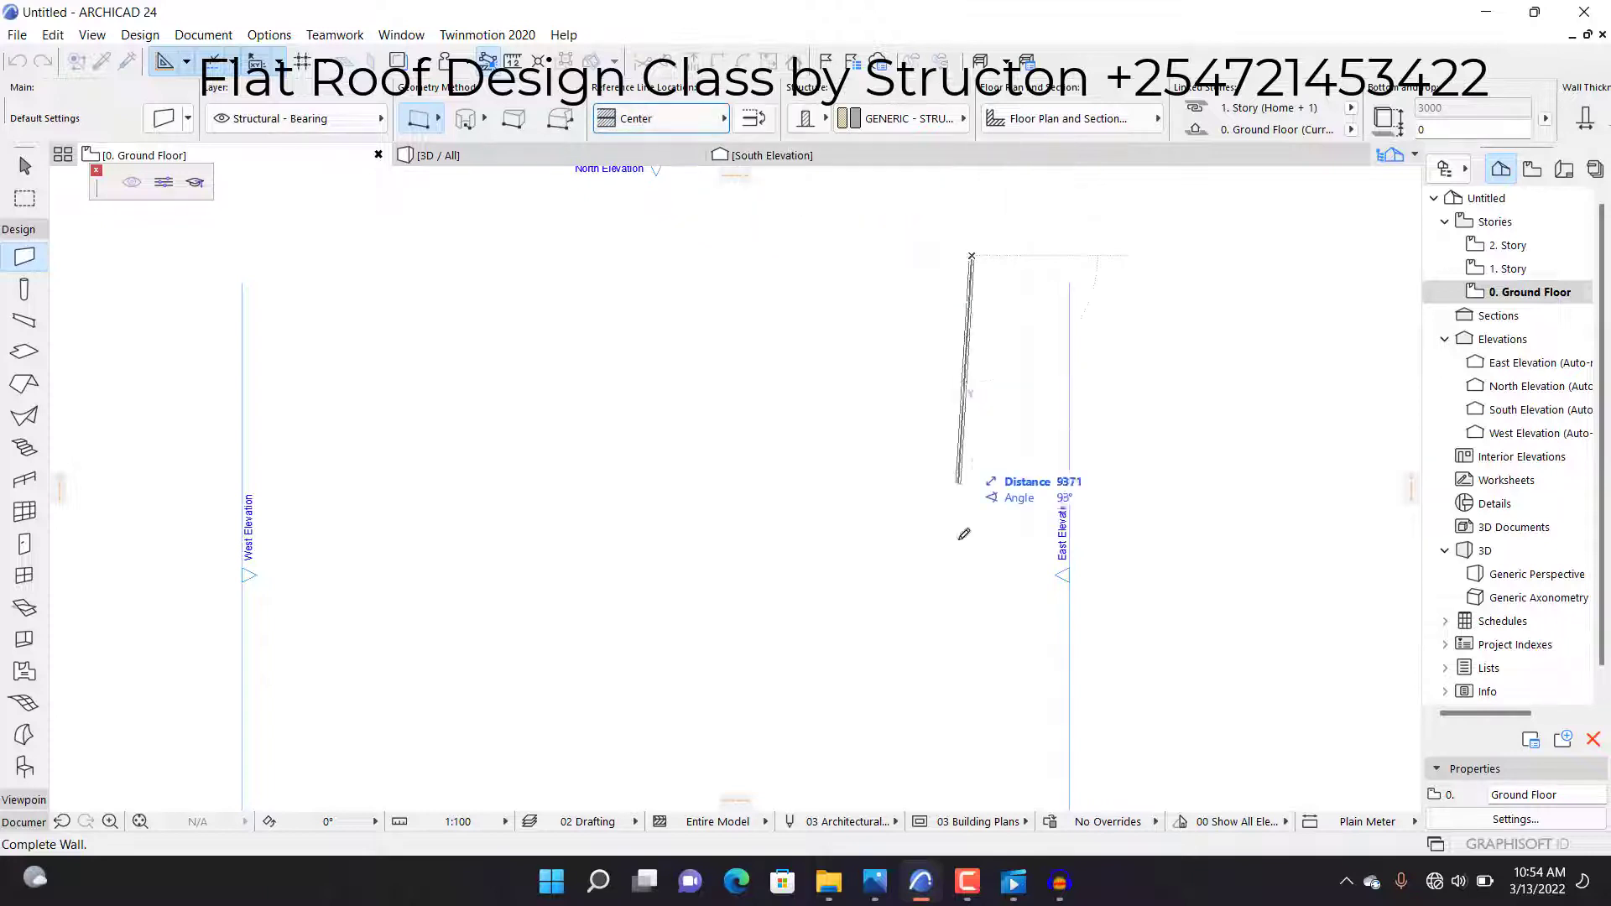
click(971, 712)
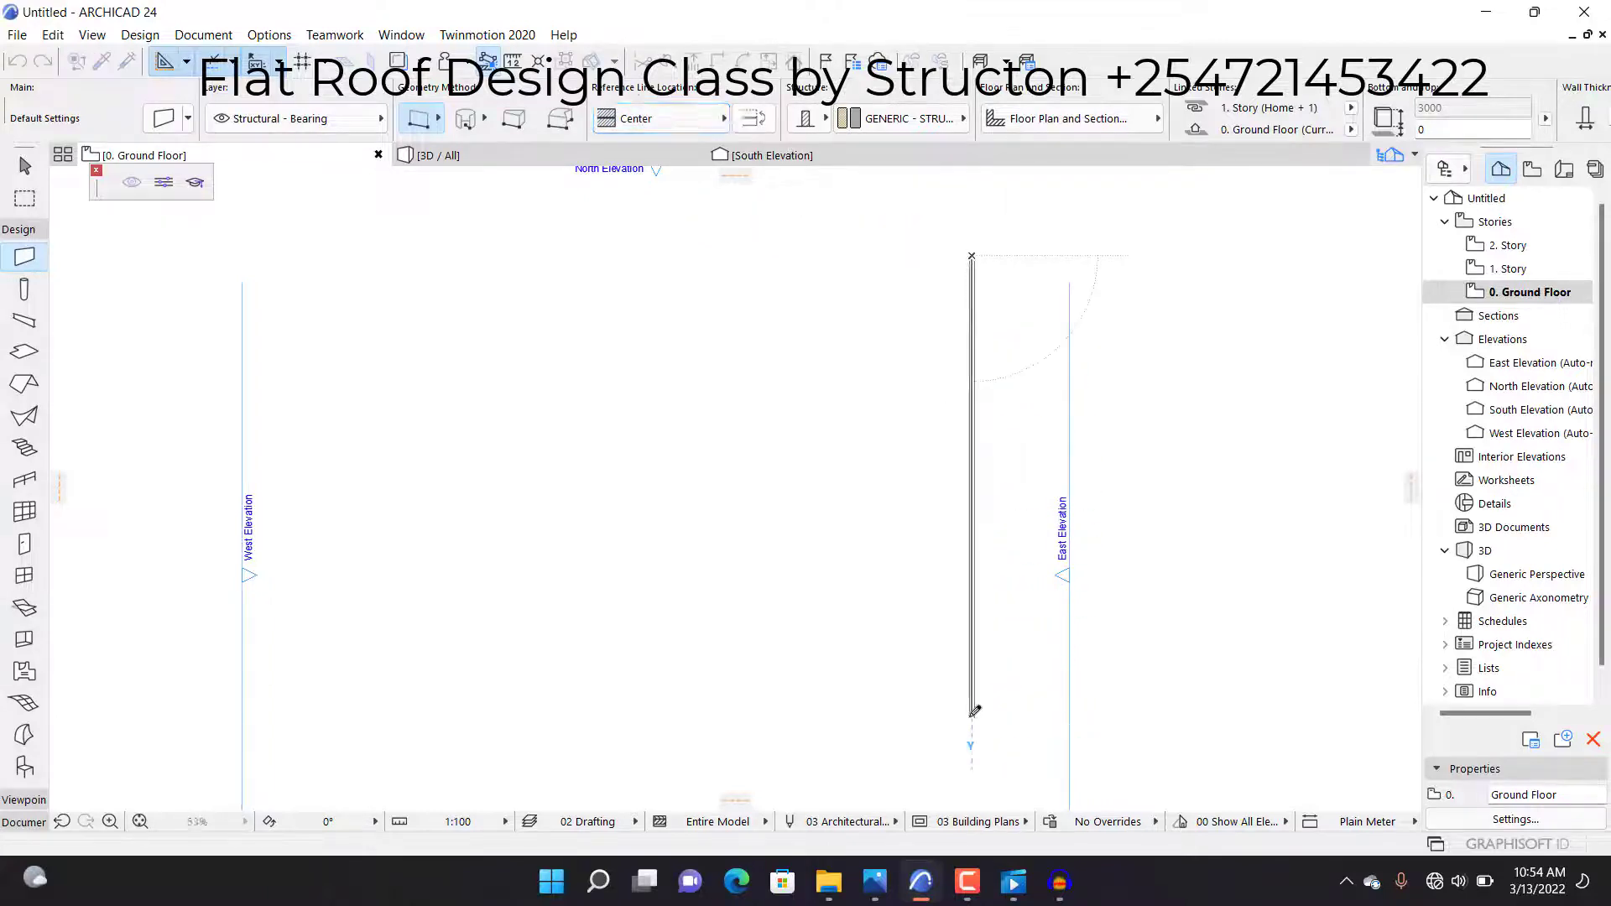
scroll(958, 269, up, 2)
scroll(959, 269, up, 1)
key(Escape)
click(987, 302)
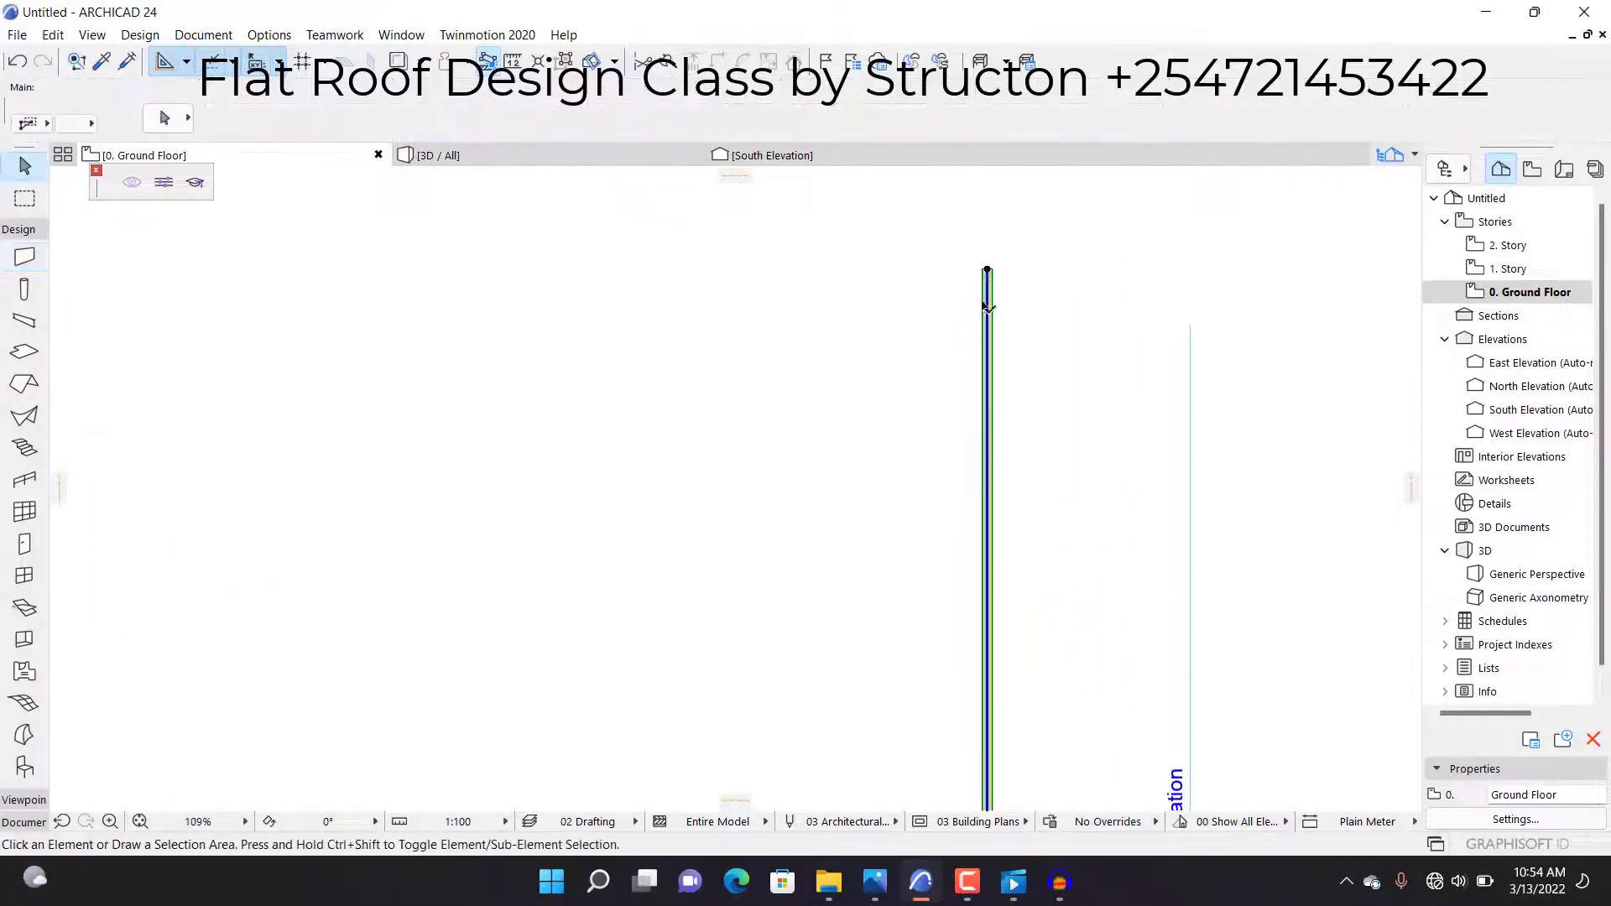
key(ctrl+shift+d)
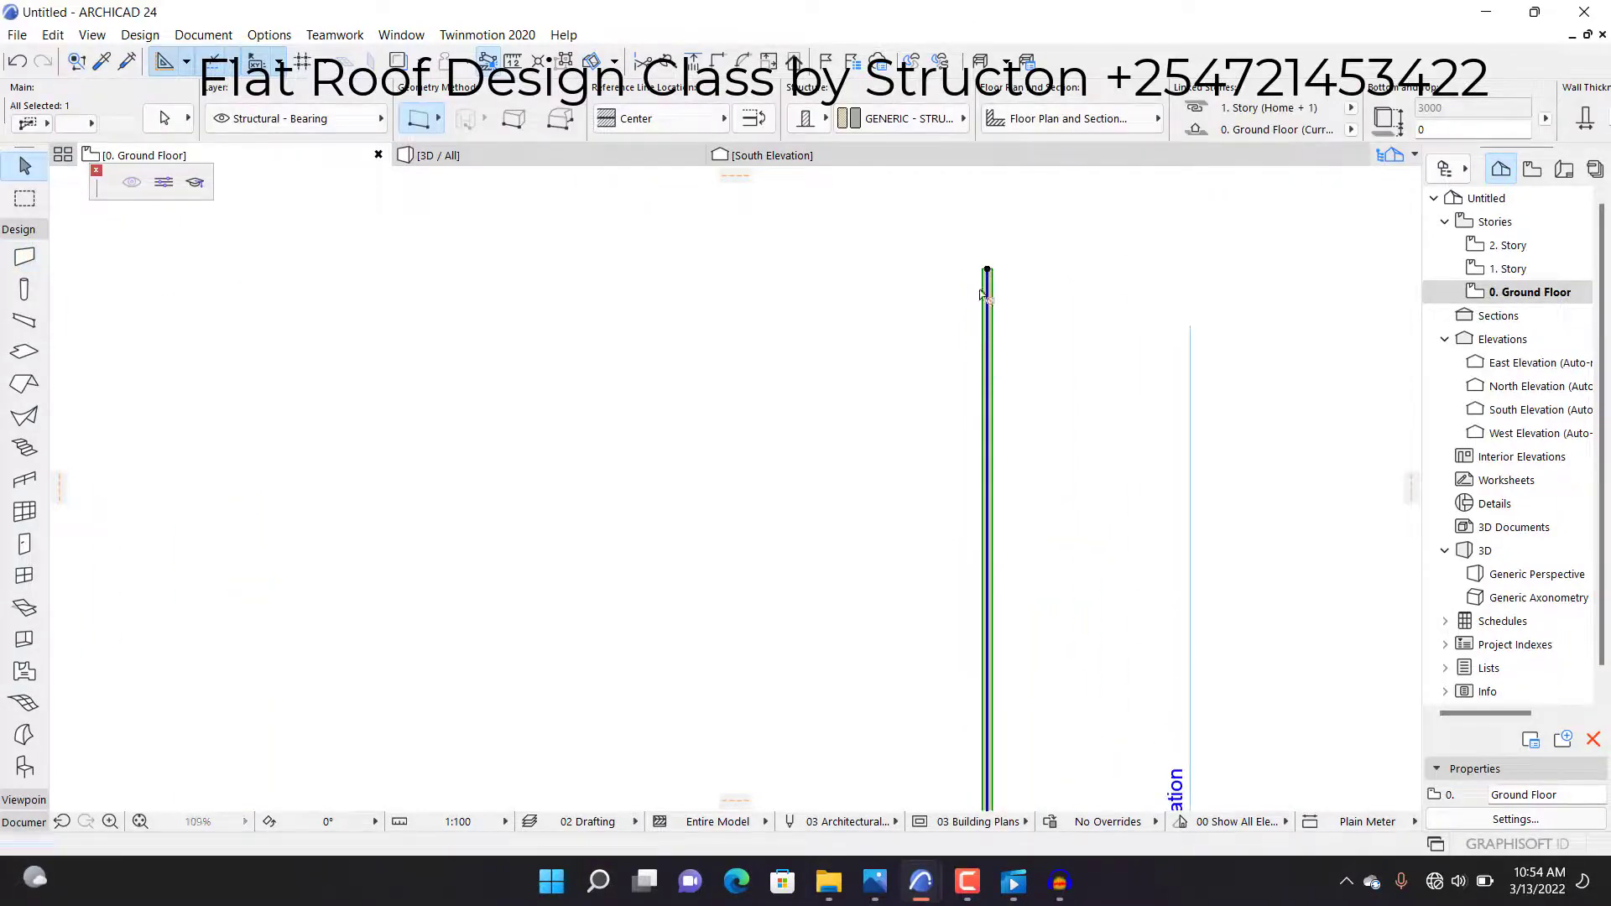
scroll(981, 256, up, 3)
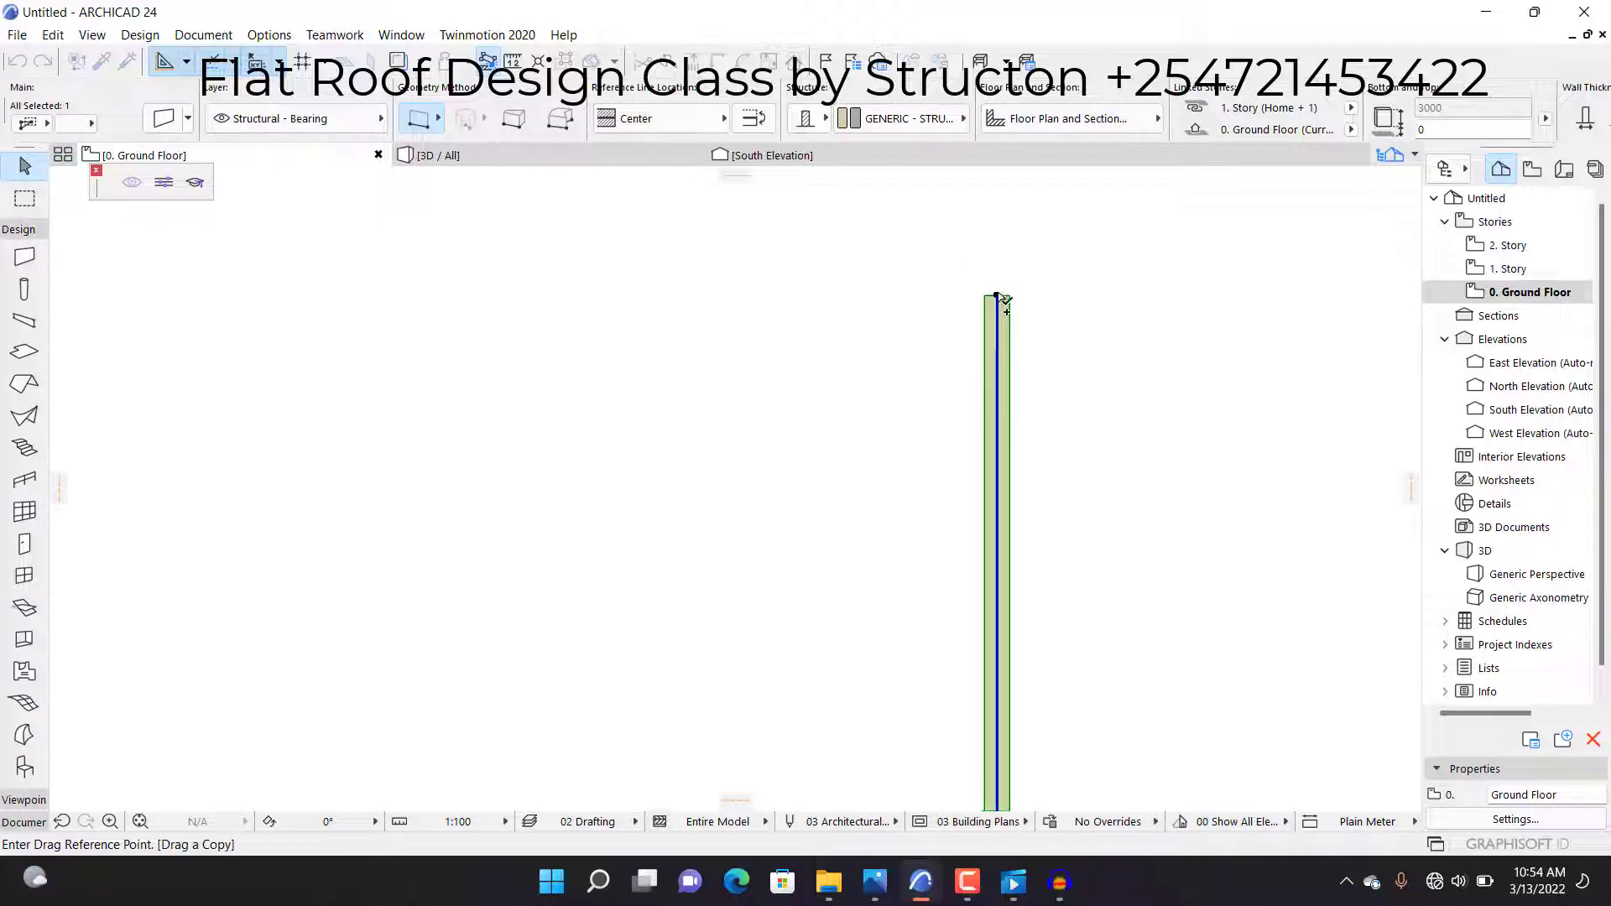
click(1005, 300)
scroll(1020, 252, down, 3)
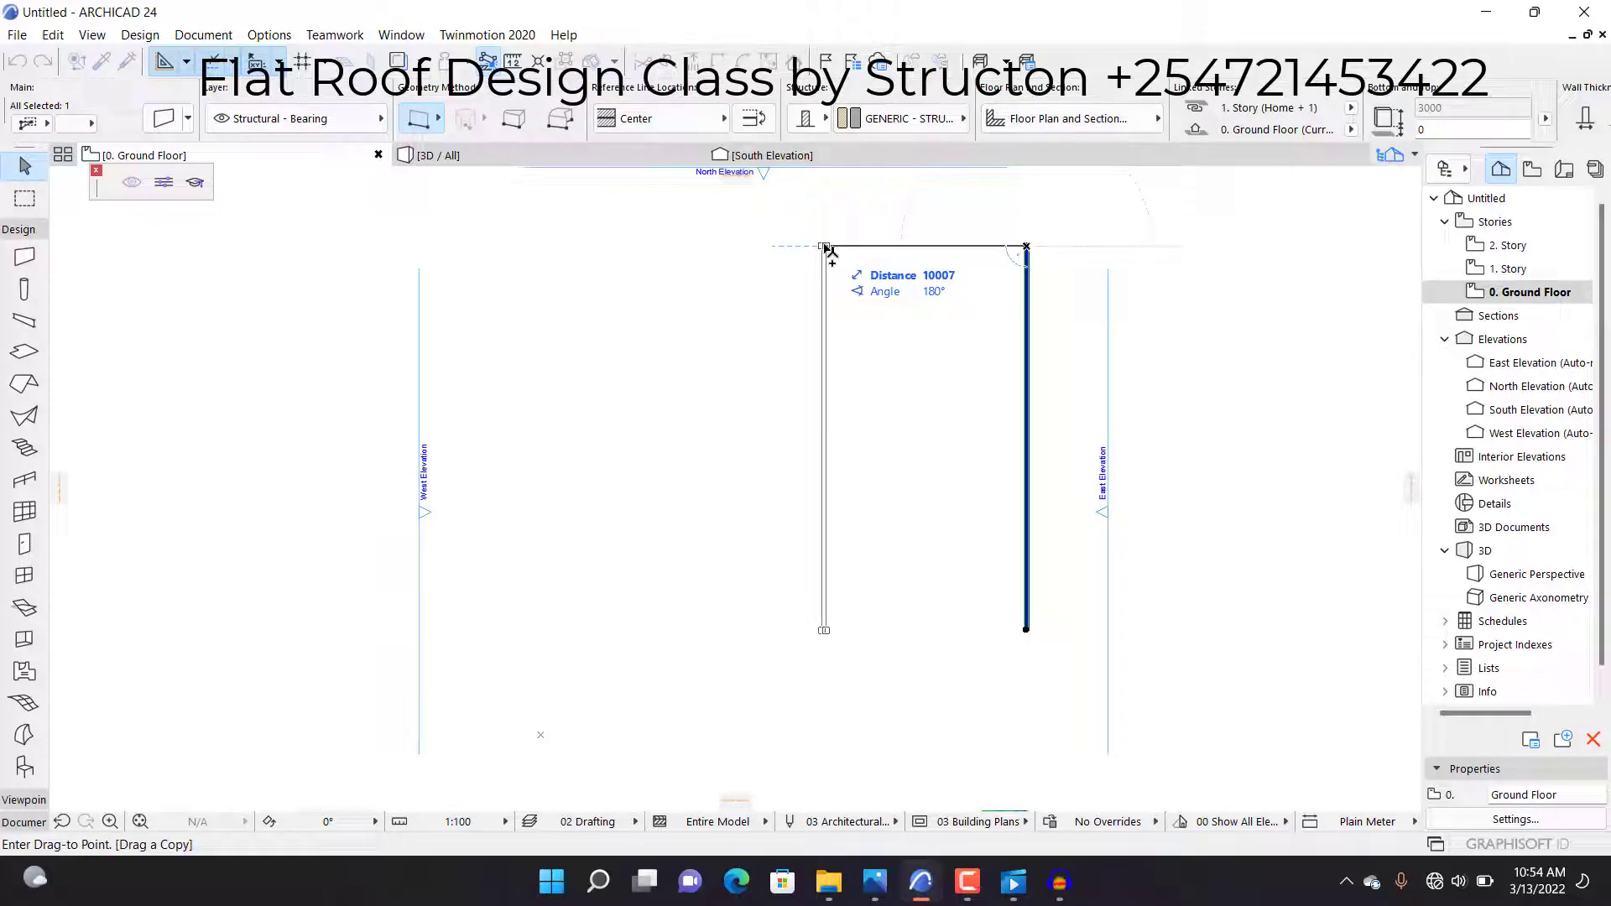
key(Escape)
key(Escape)
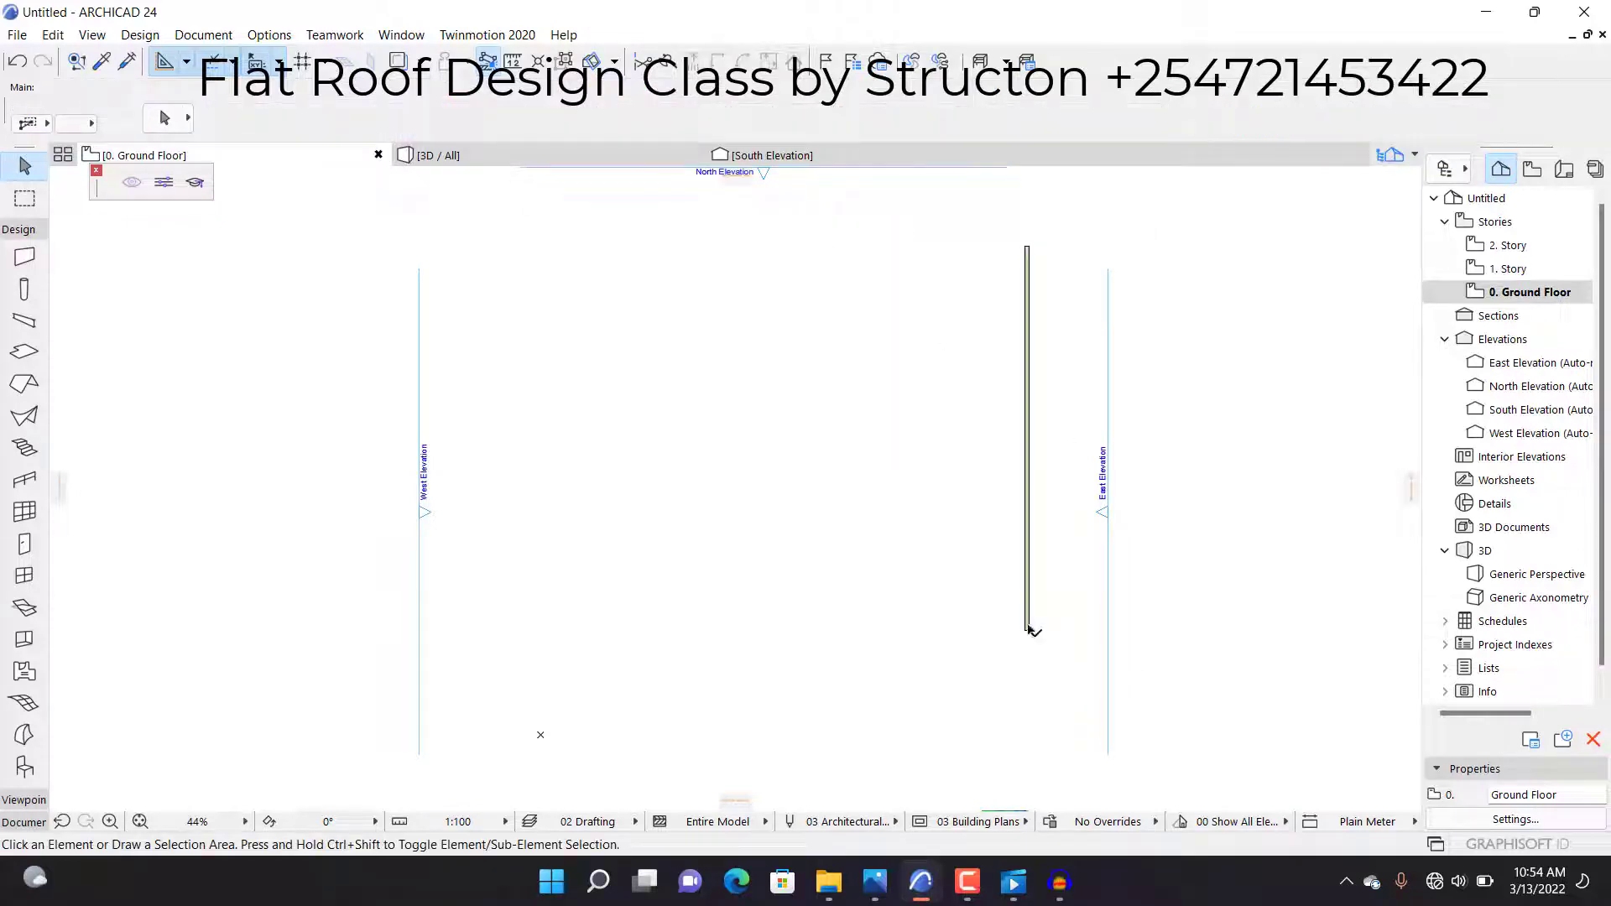
Step: Stretch the lower end of the vertical wall straight down to make the wall longer
click(1027, 630)
click(1027, 629)
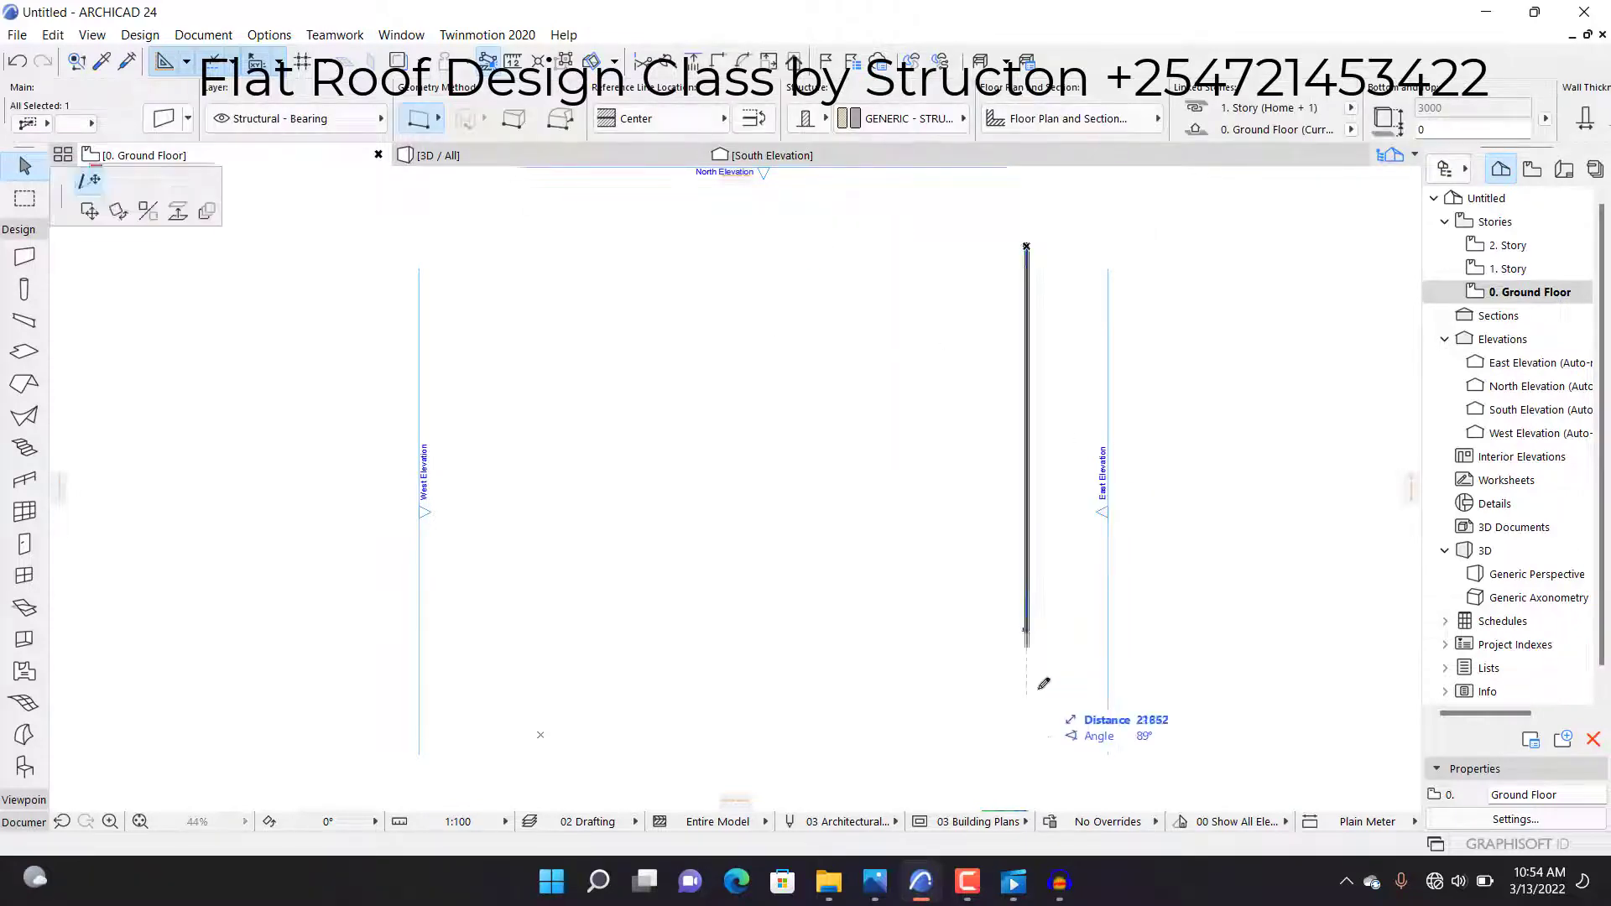
click(1027, 786)
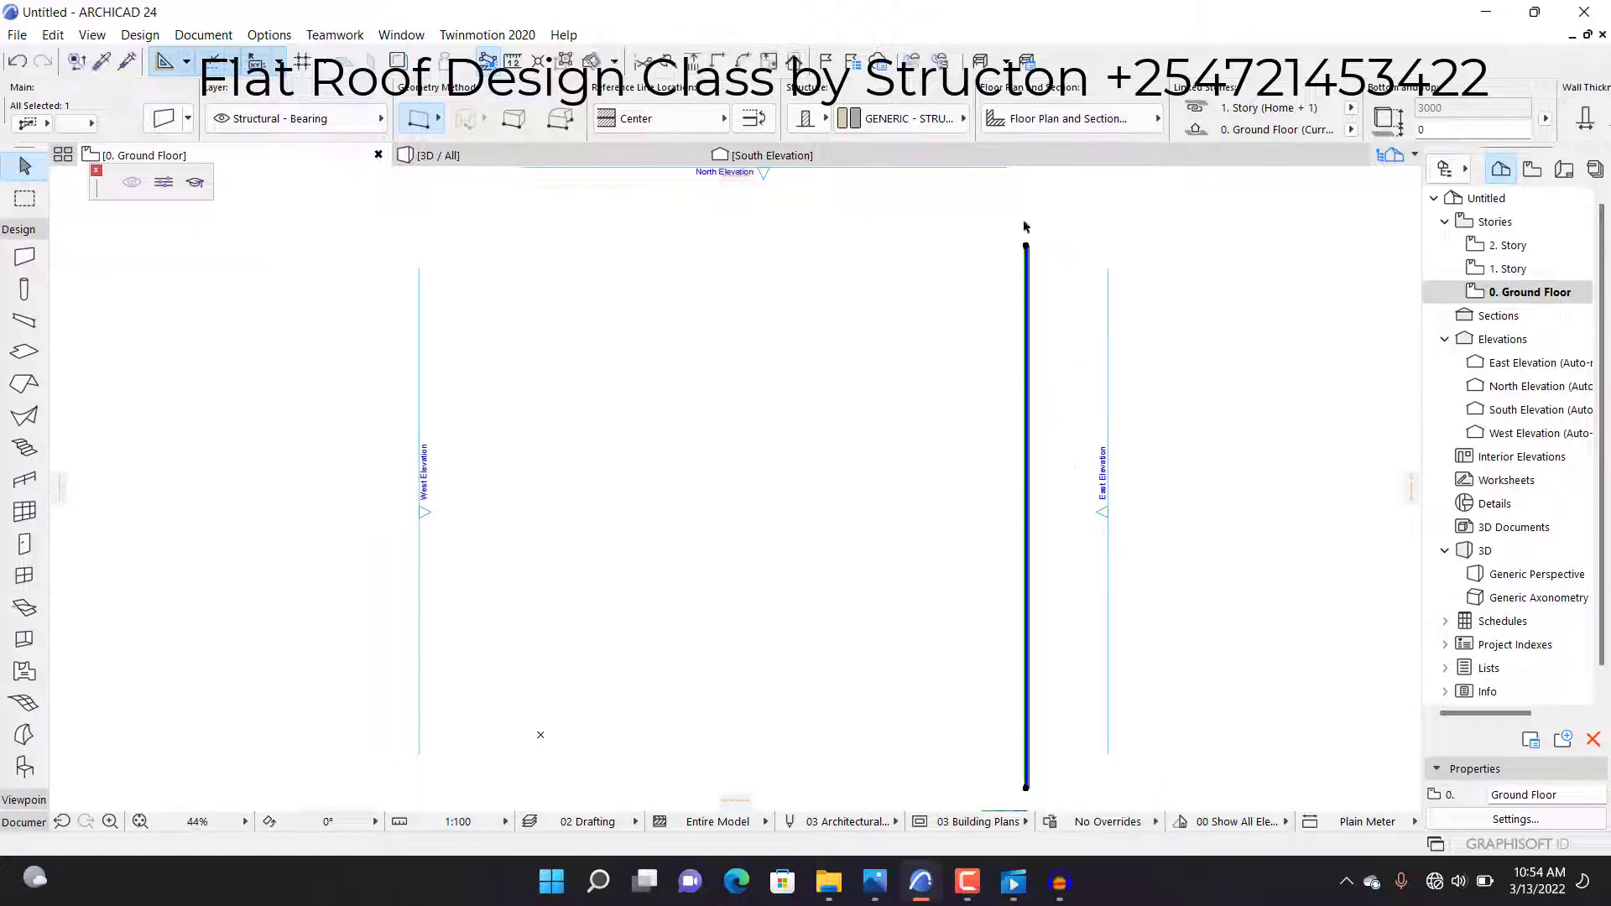
Step: Place a copy of the vertical wall 4500 mm to its west using Drag a Copy
key(ctrl+shift+d)
scroll(1024, 244, up, 3)
scroll(1022, 245, up, 2)
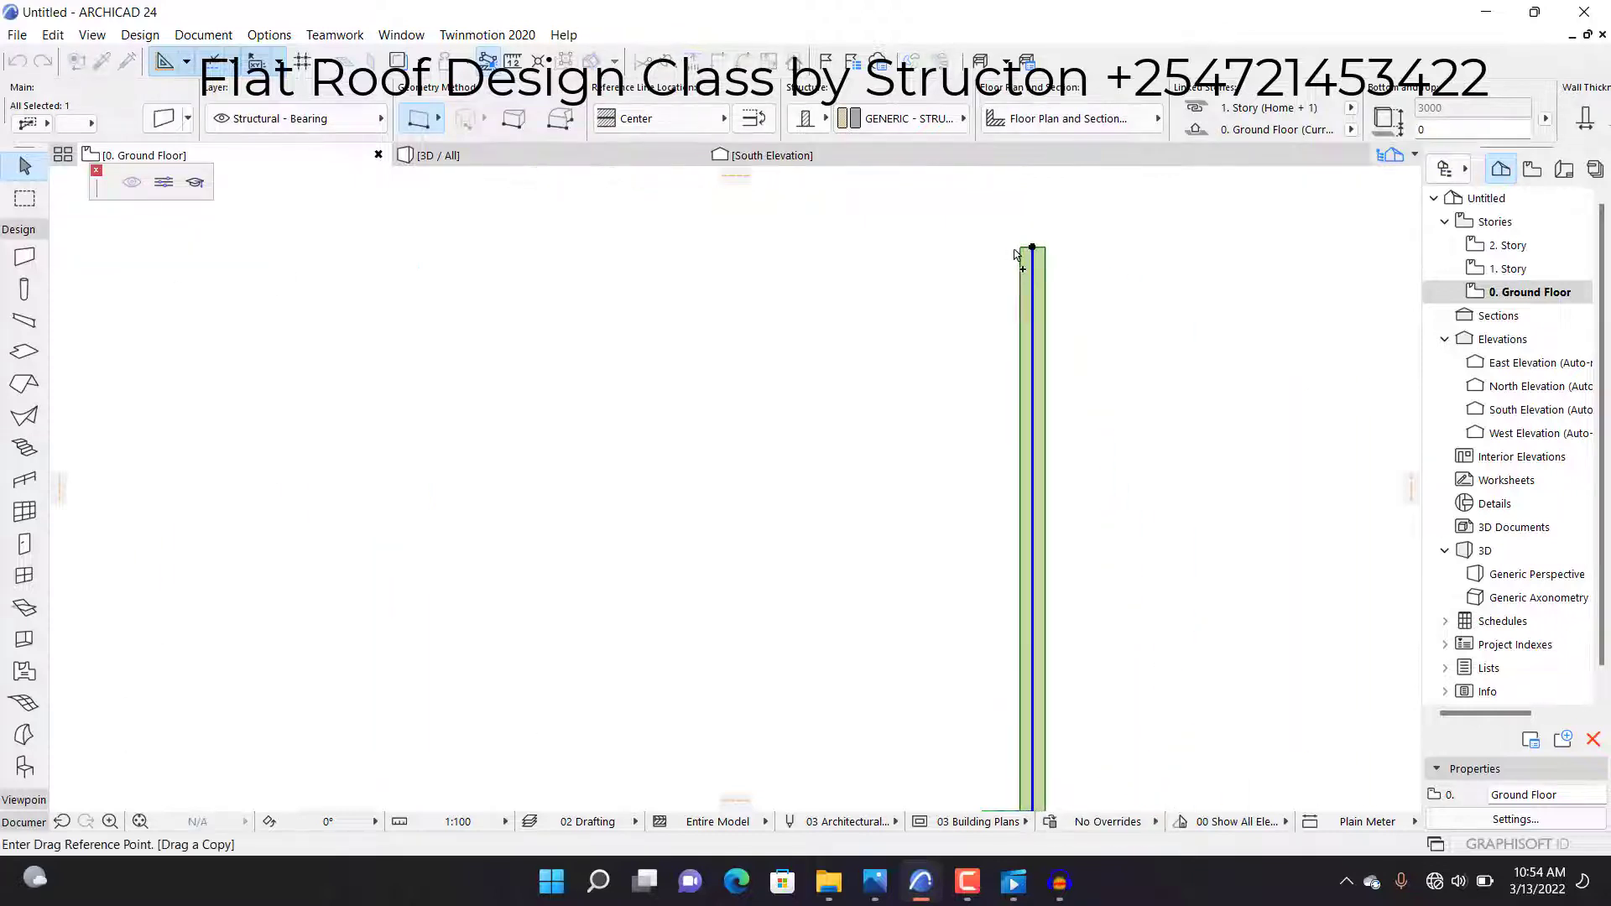
click(1033, 249)
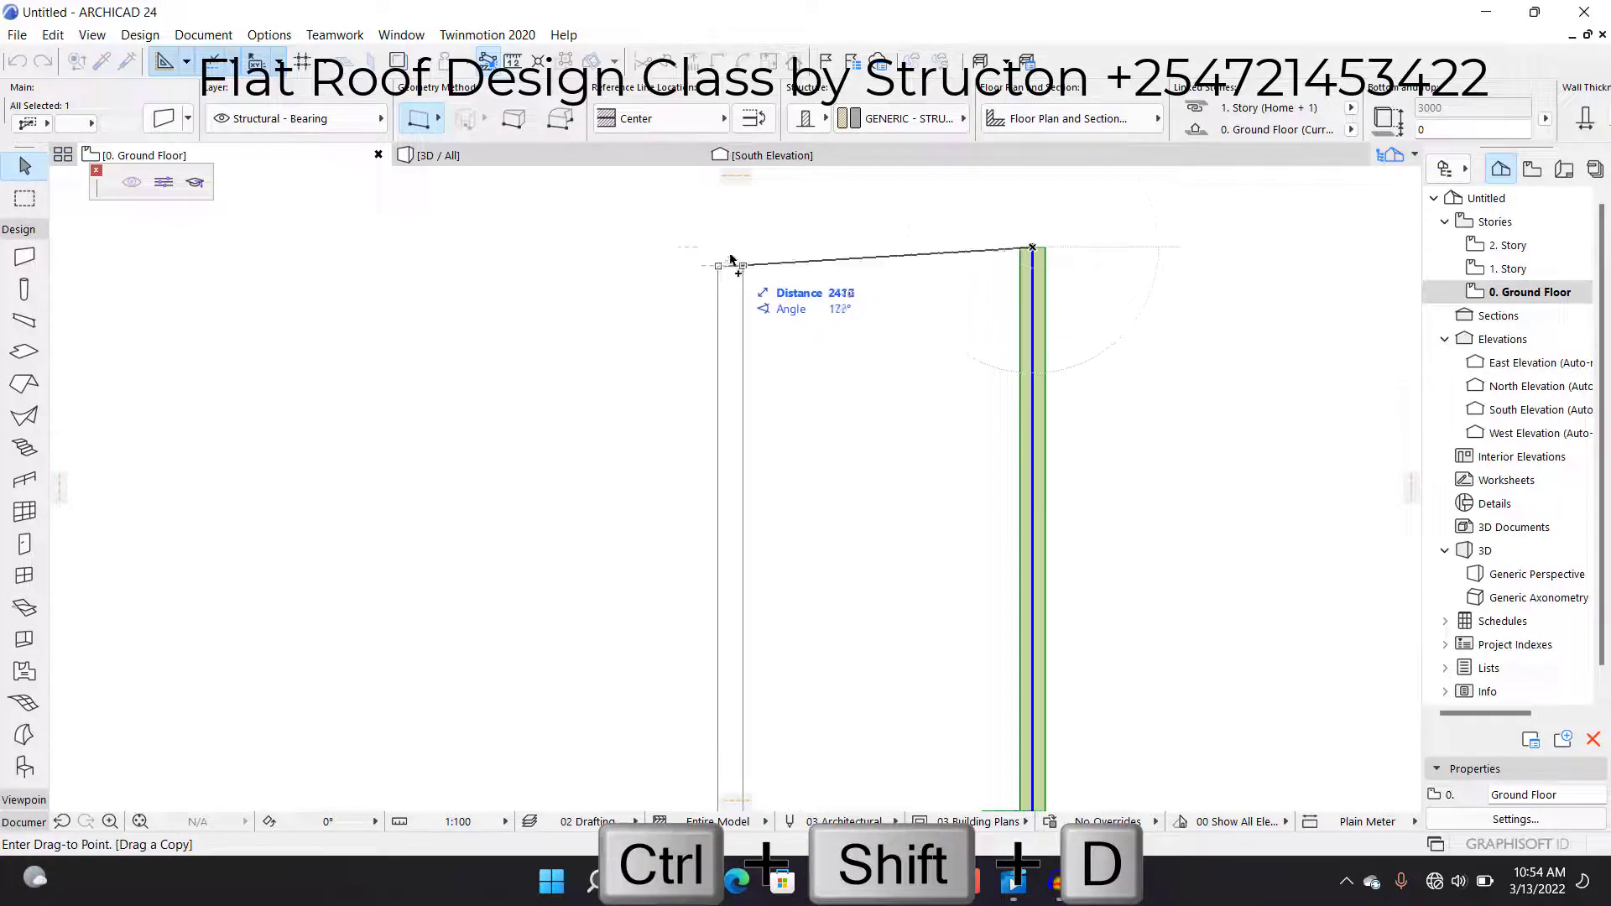
text(4)
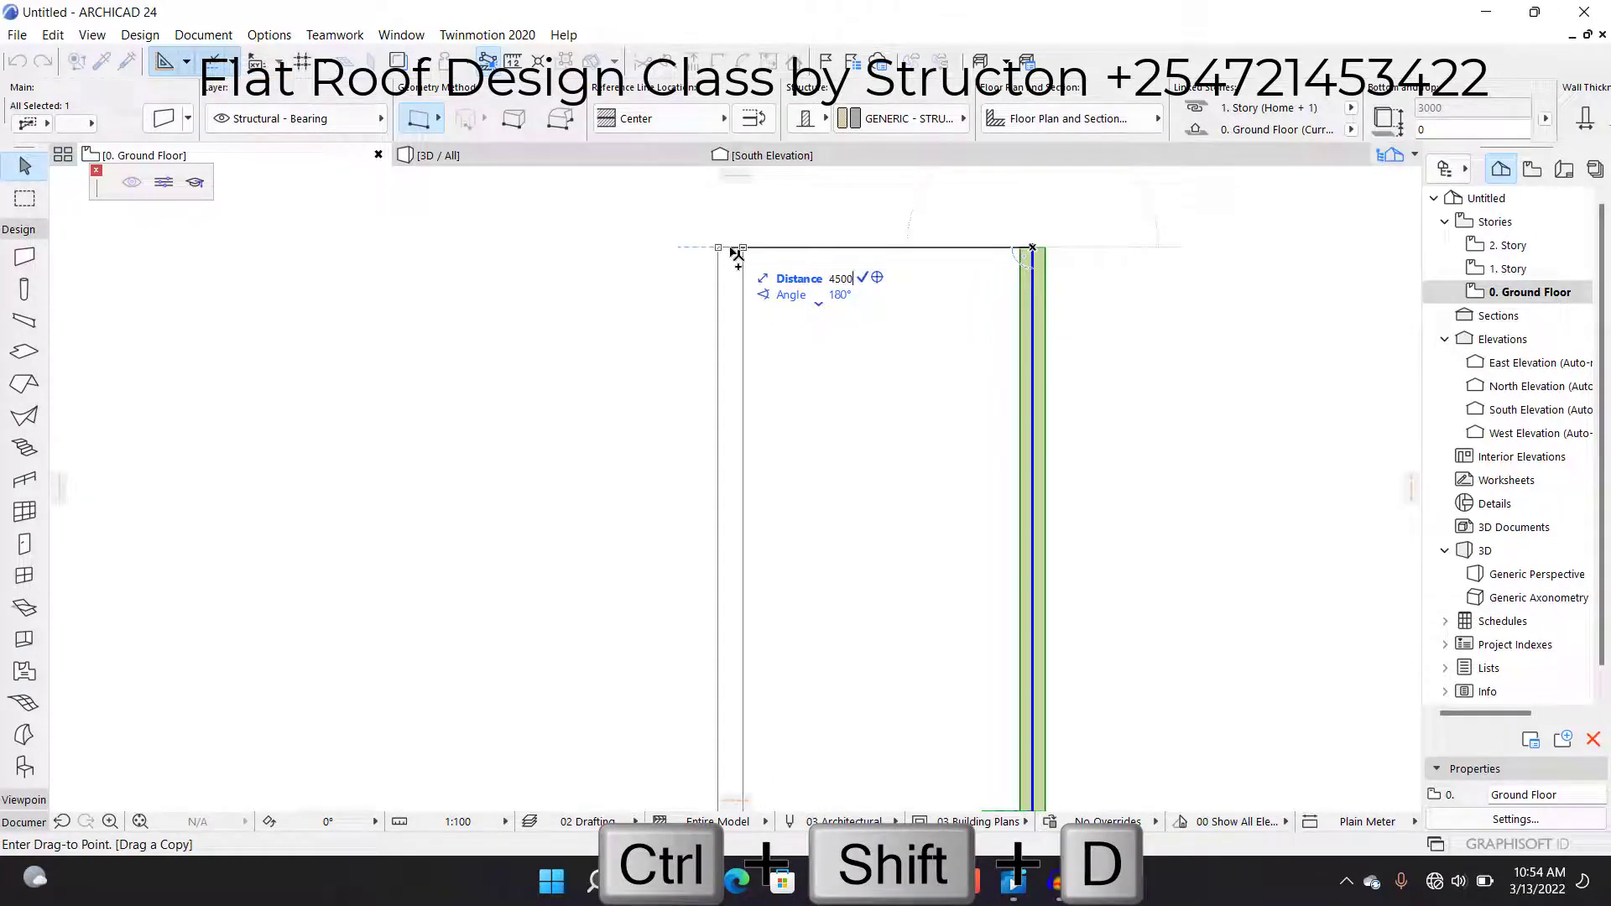
text(500)
key(Return)
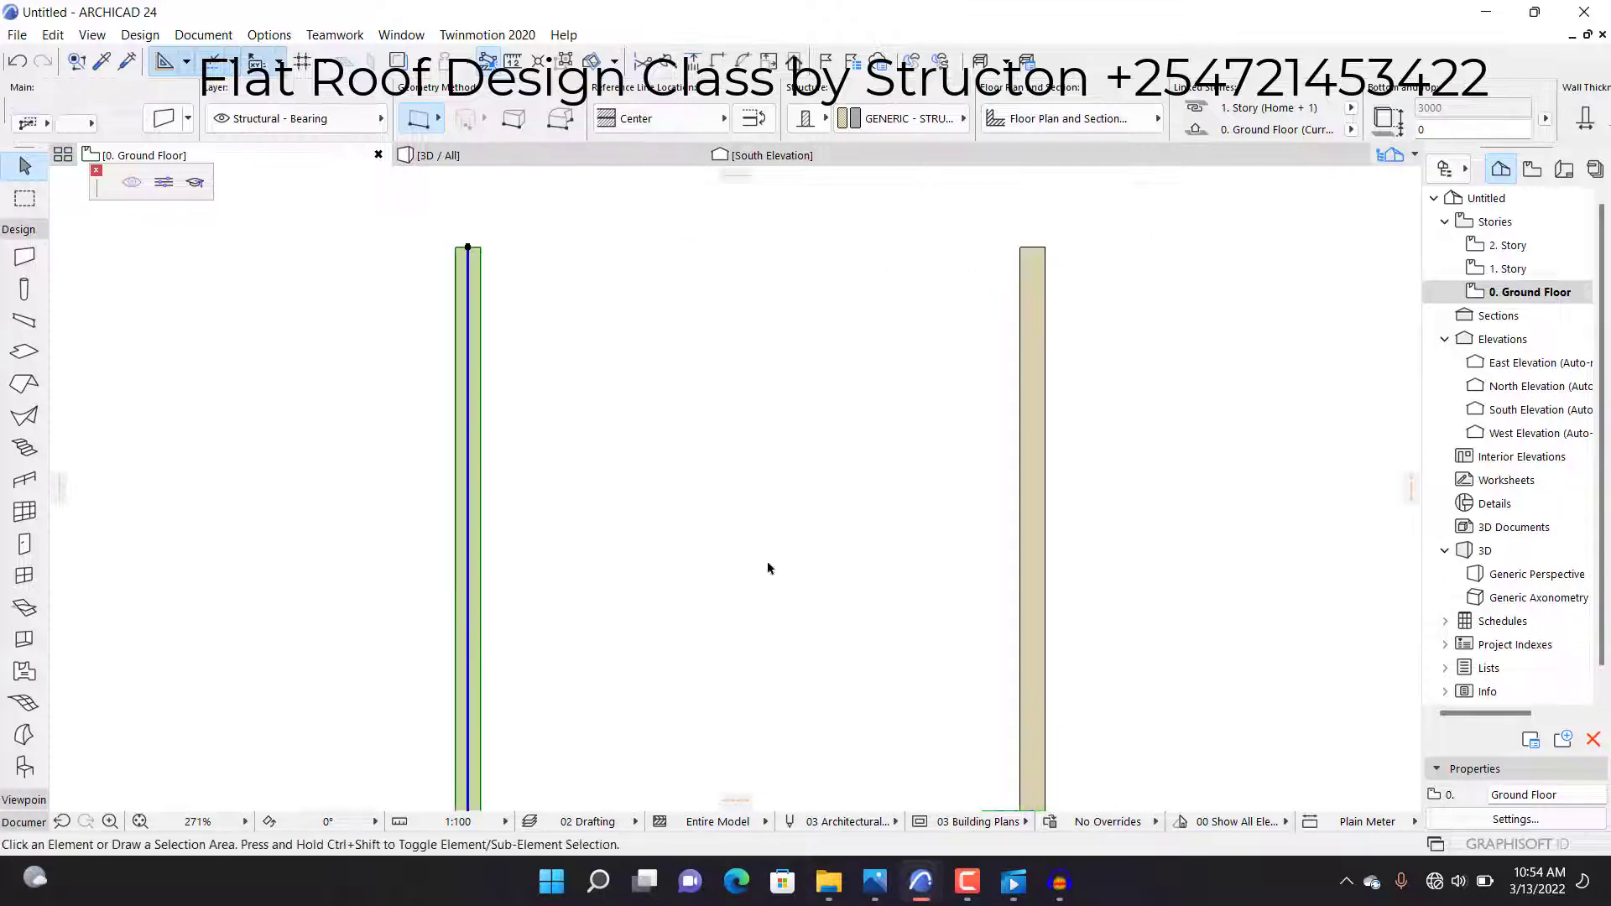
scroll(767, 569, down, 5)
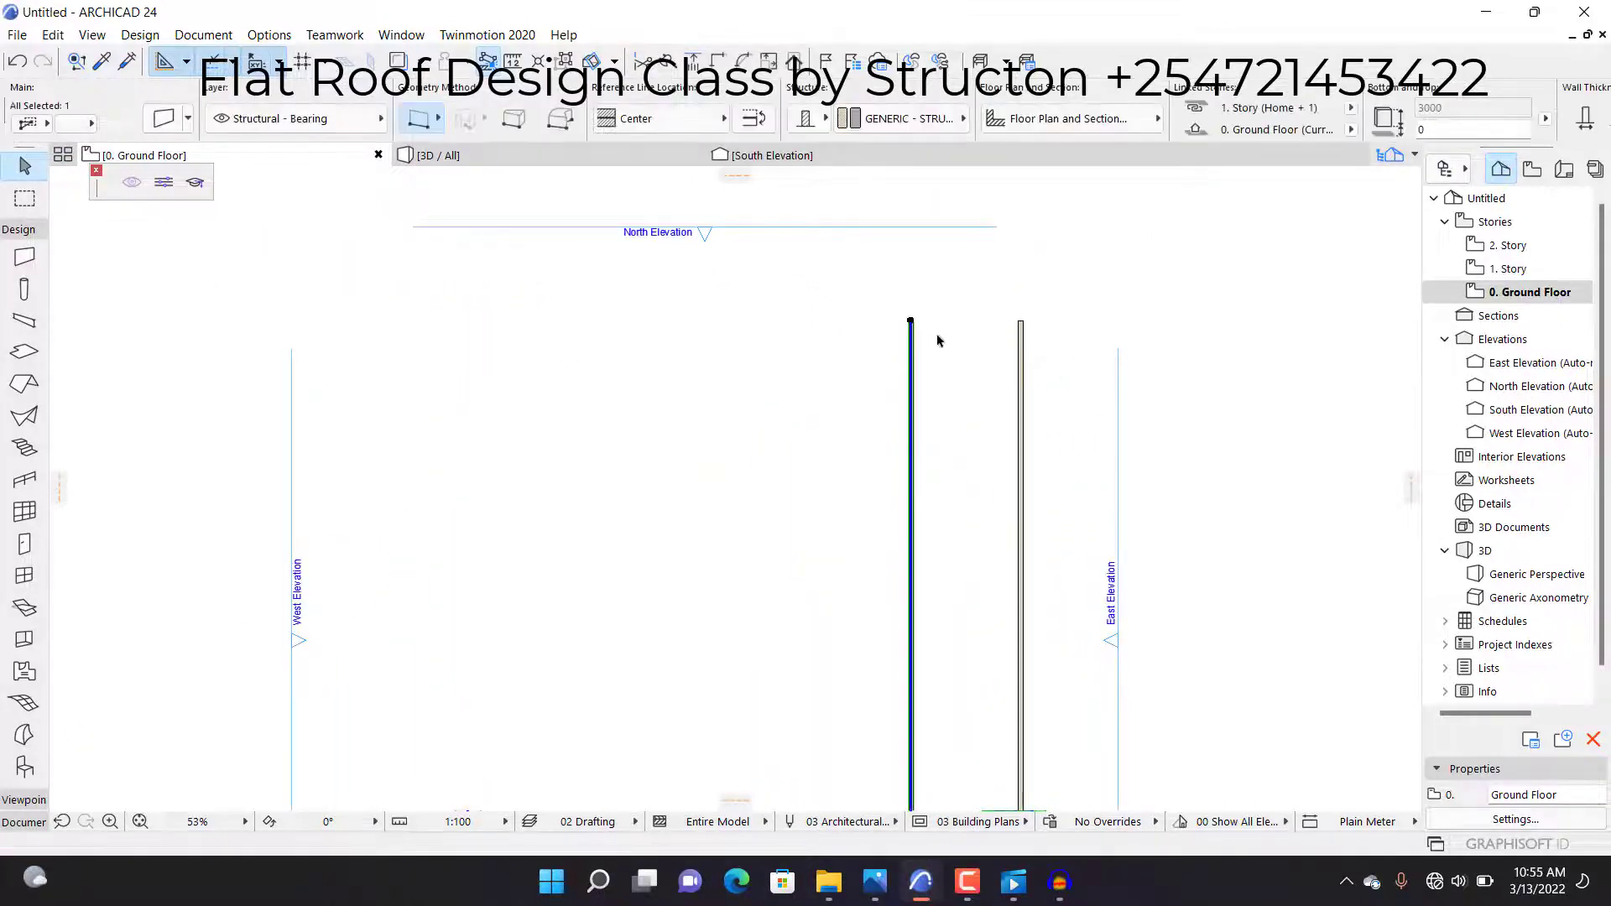
Step: Place a copy of the second vertical wall 4700 mm further west, dragging horizontally from its upper endpoint
key(ctrl+shift+d)
scroll(886, 317, up, 3)
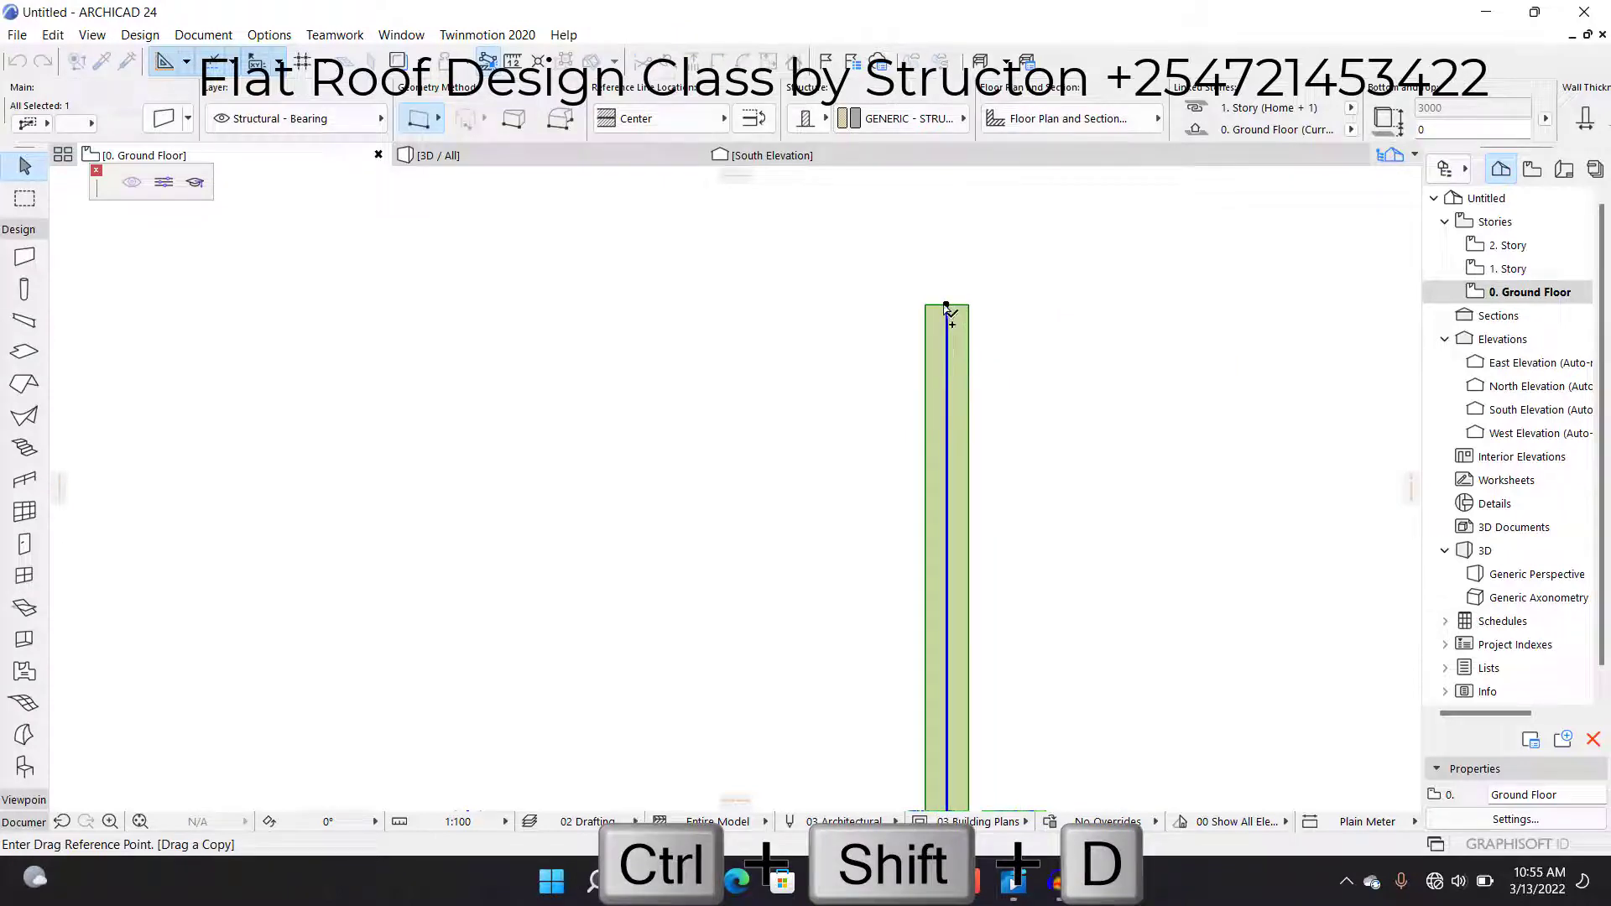
click(946, 306)
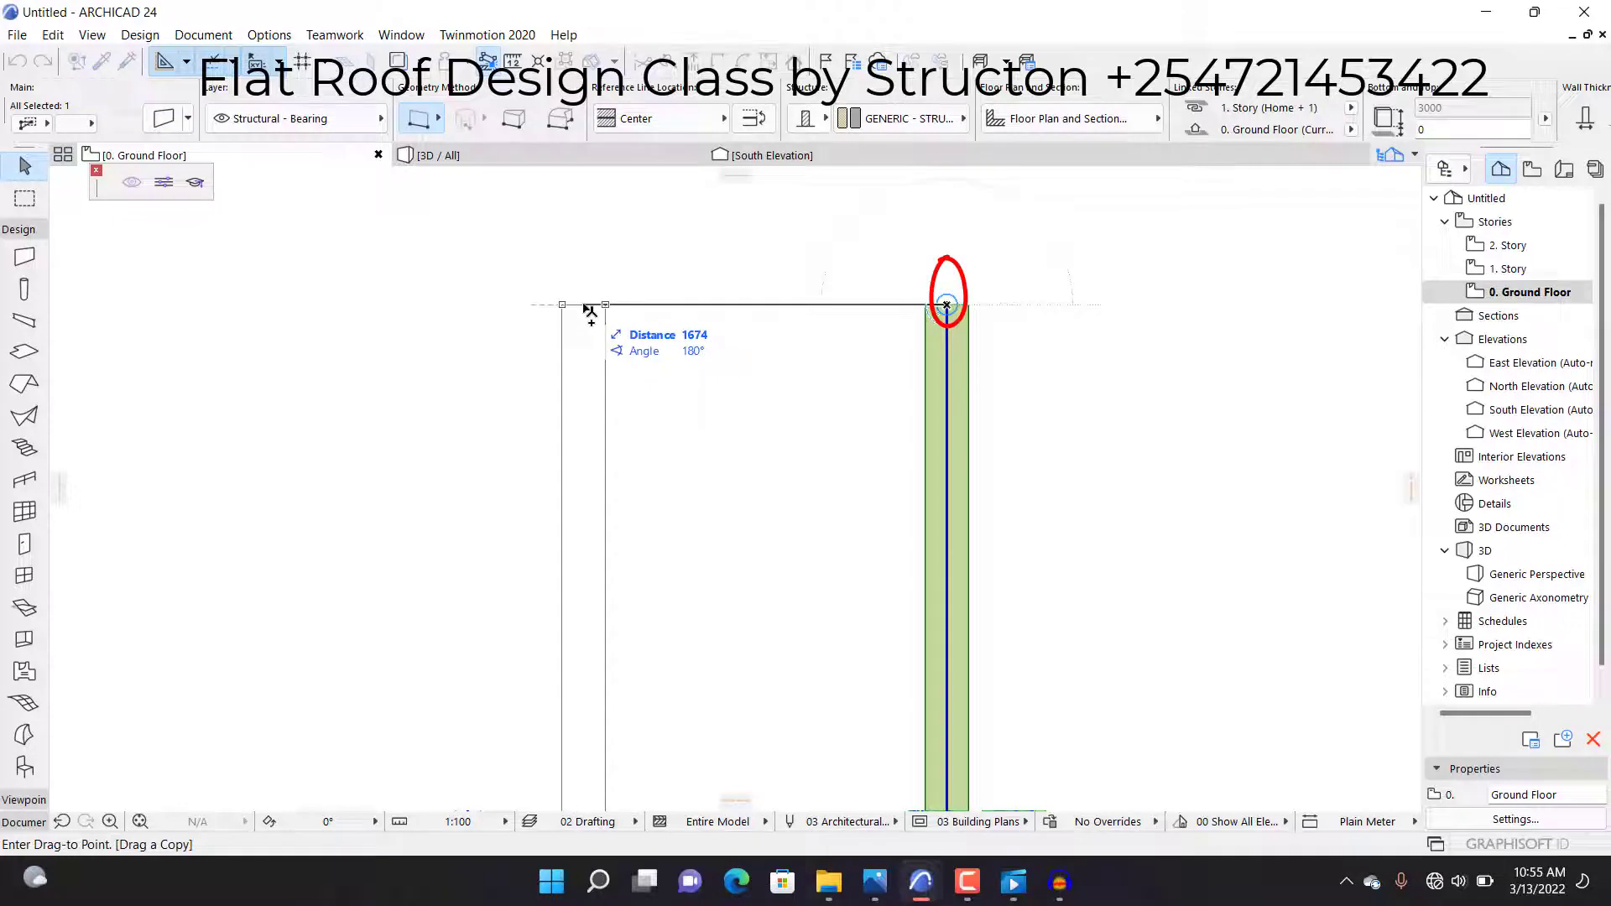
text(4700)
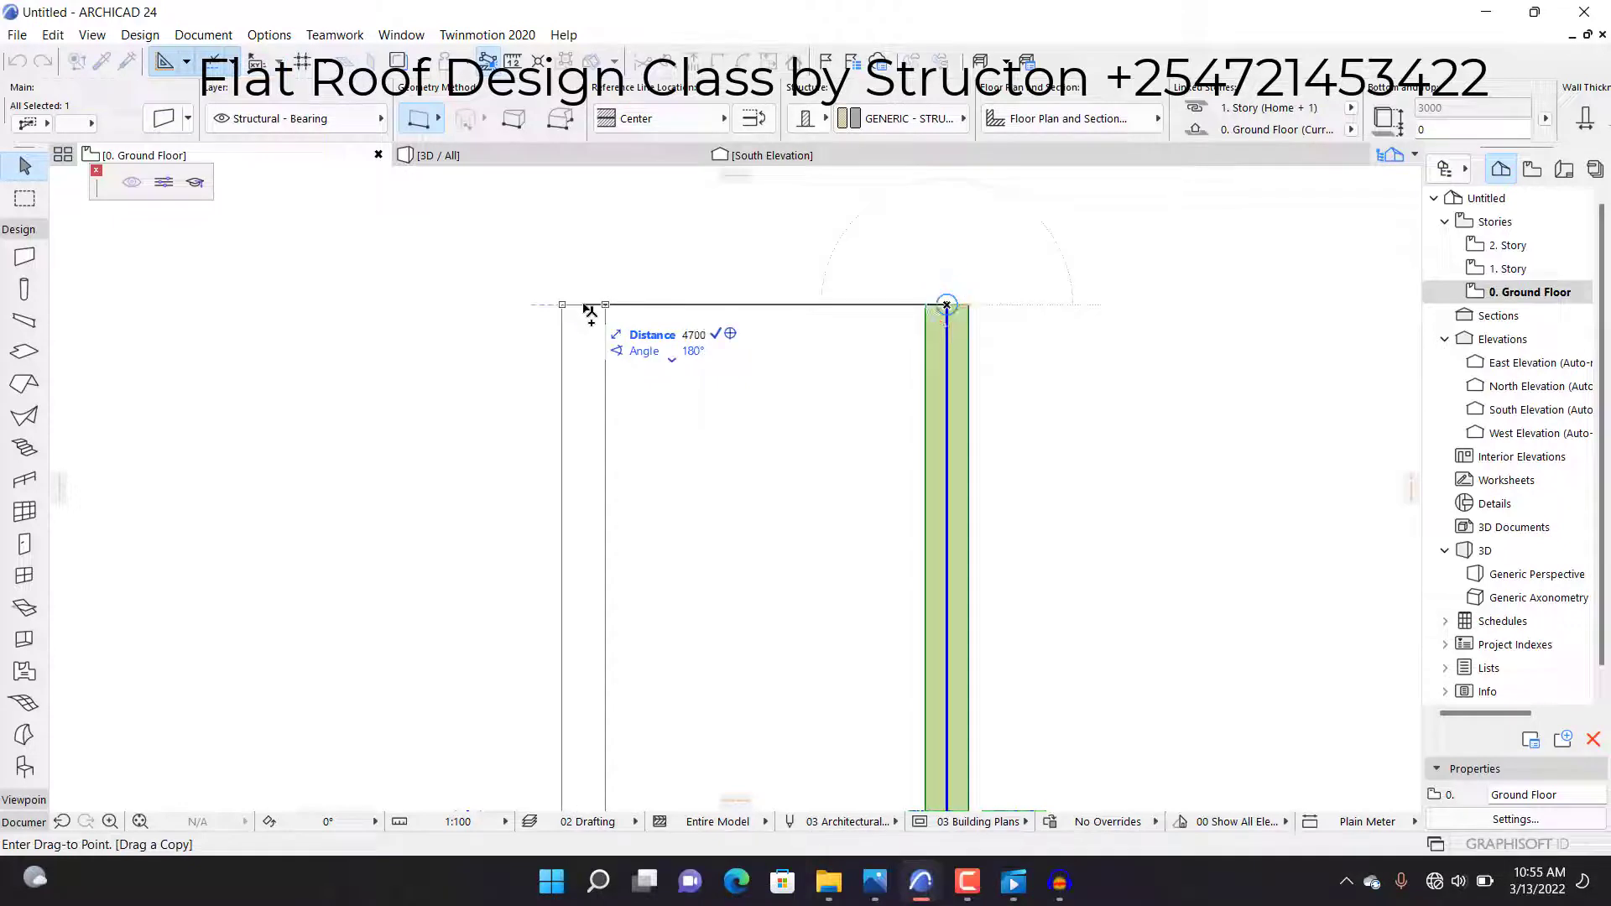
key(Return)
scroll(668, 320, down, 8)
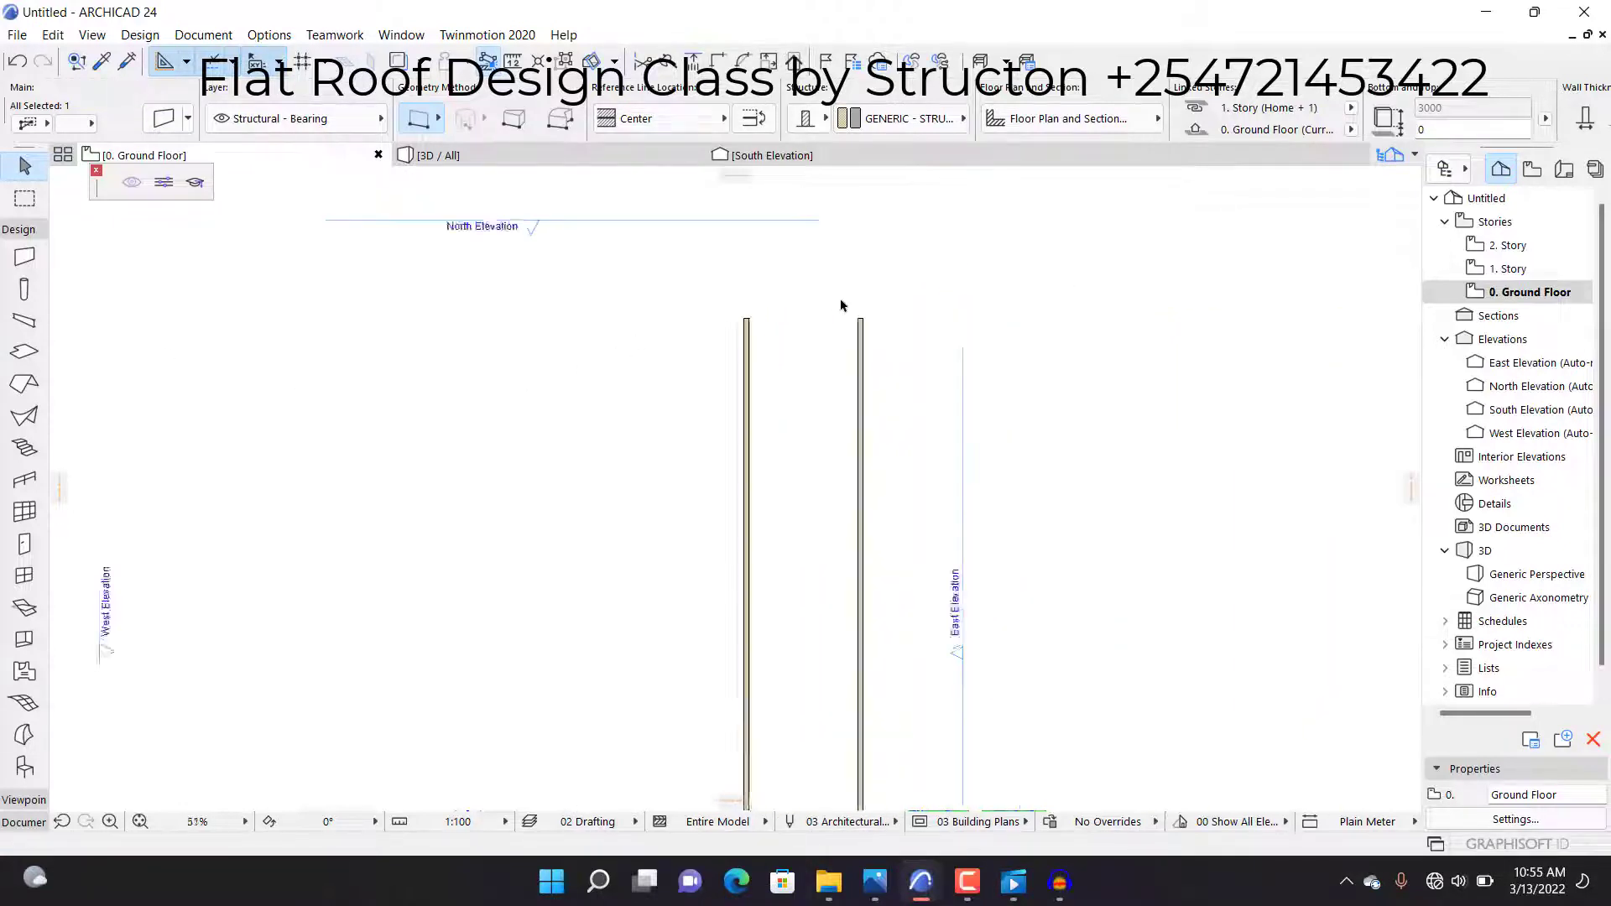
Step: Copy the third vertical wall 6200 mm further west and deselect the new wall
key(ctrl+shift+d)
scroll(818, 361, up, 9)
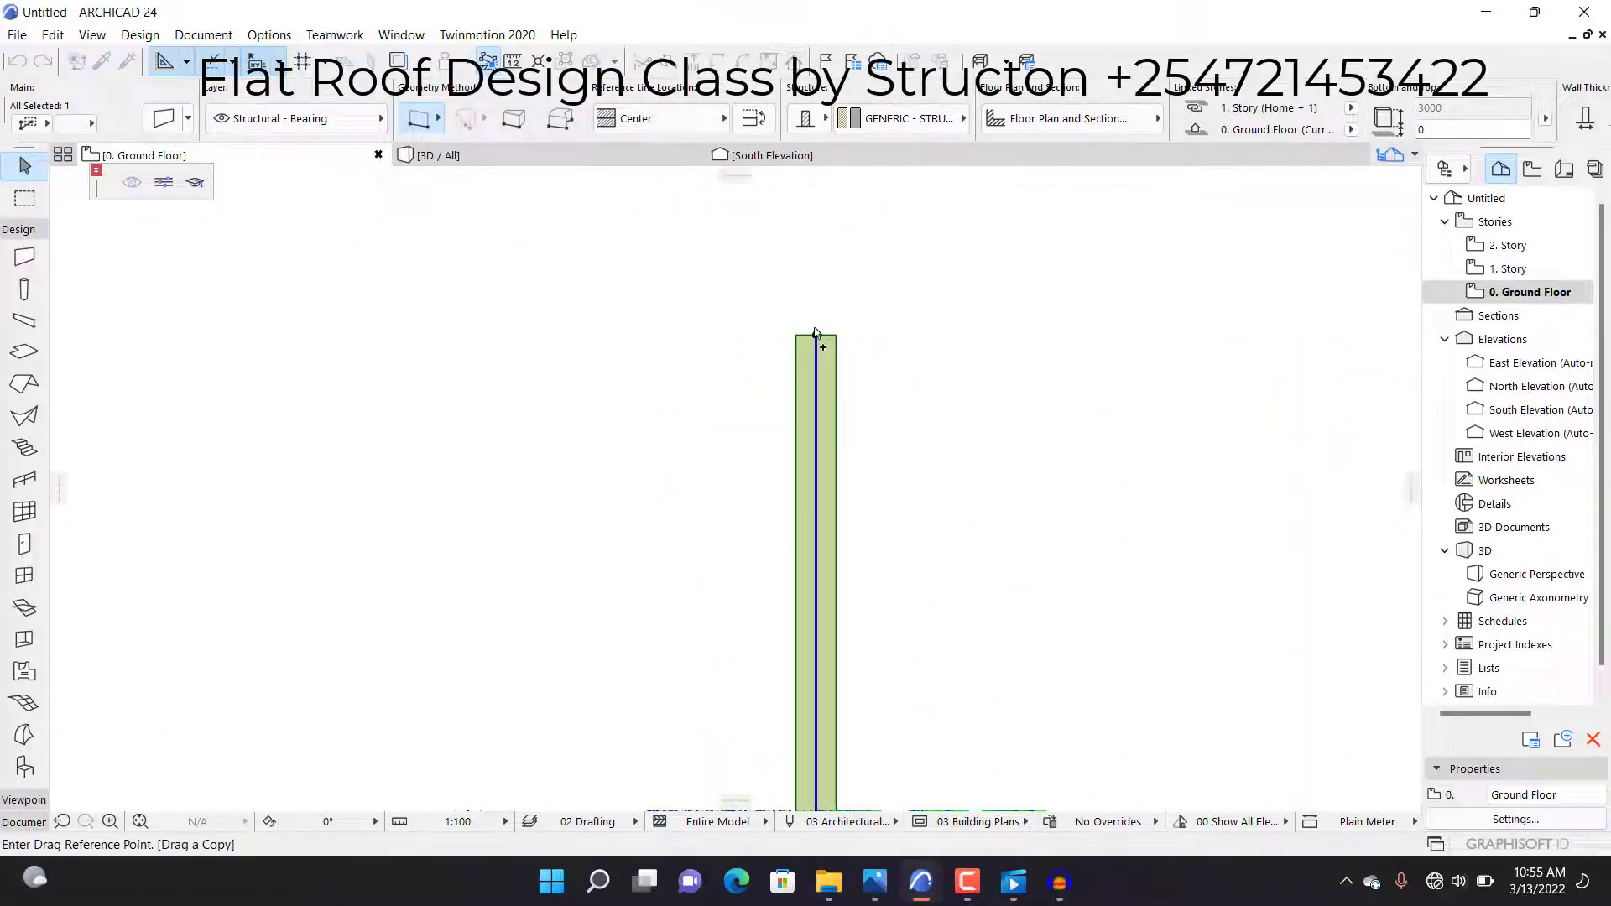
click(814, 336)
scroll(773, 335, down, 7)
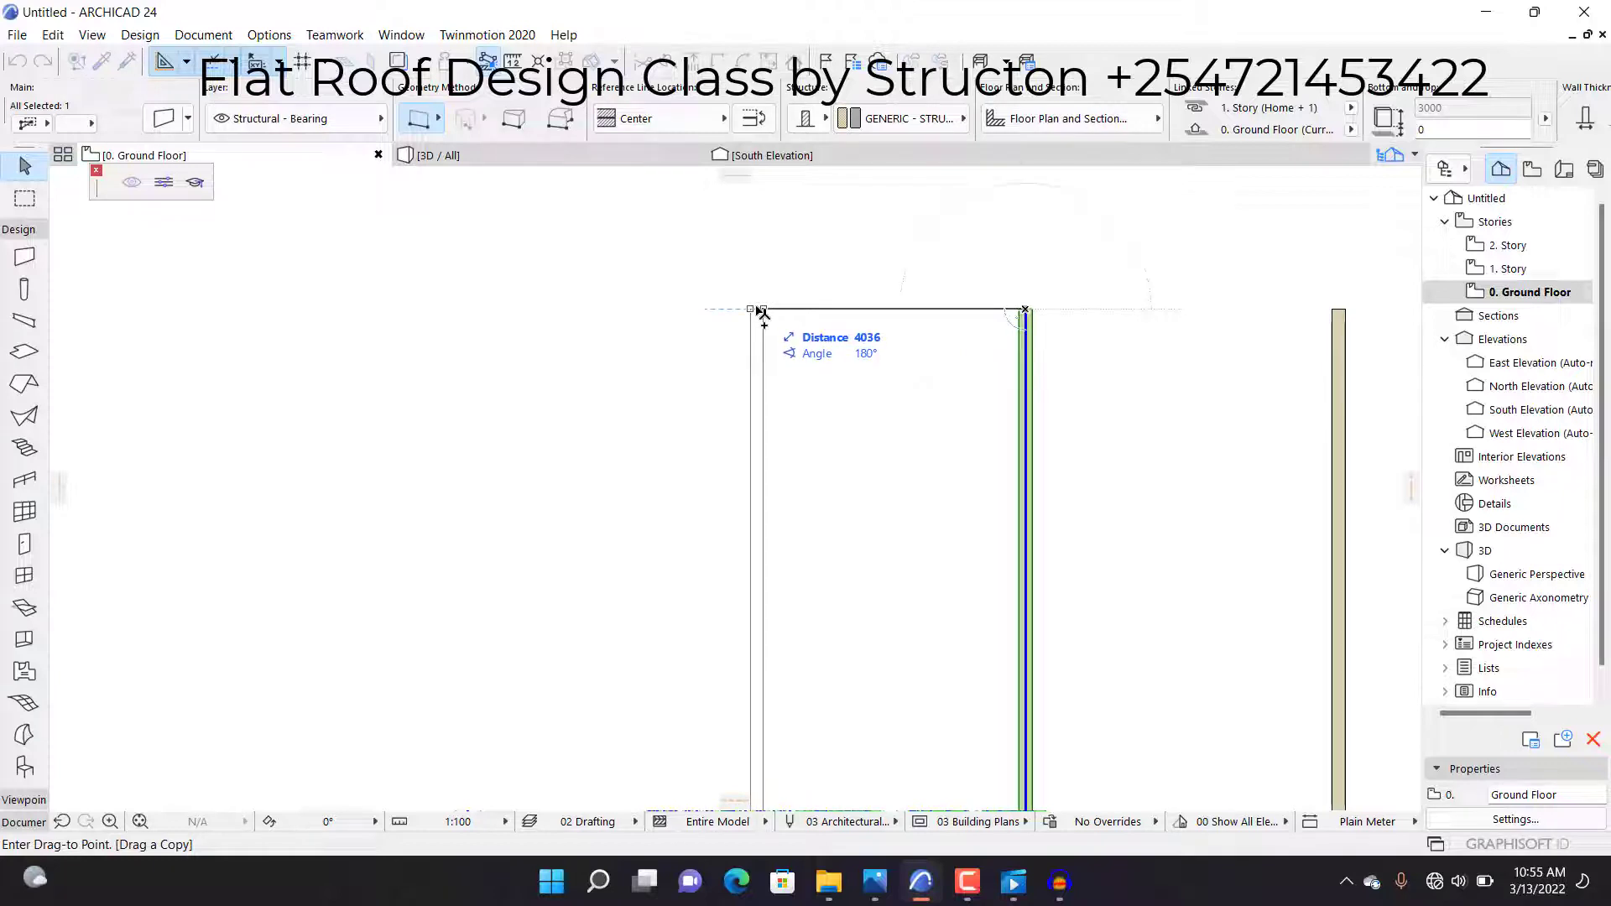
text(6)
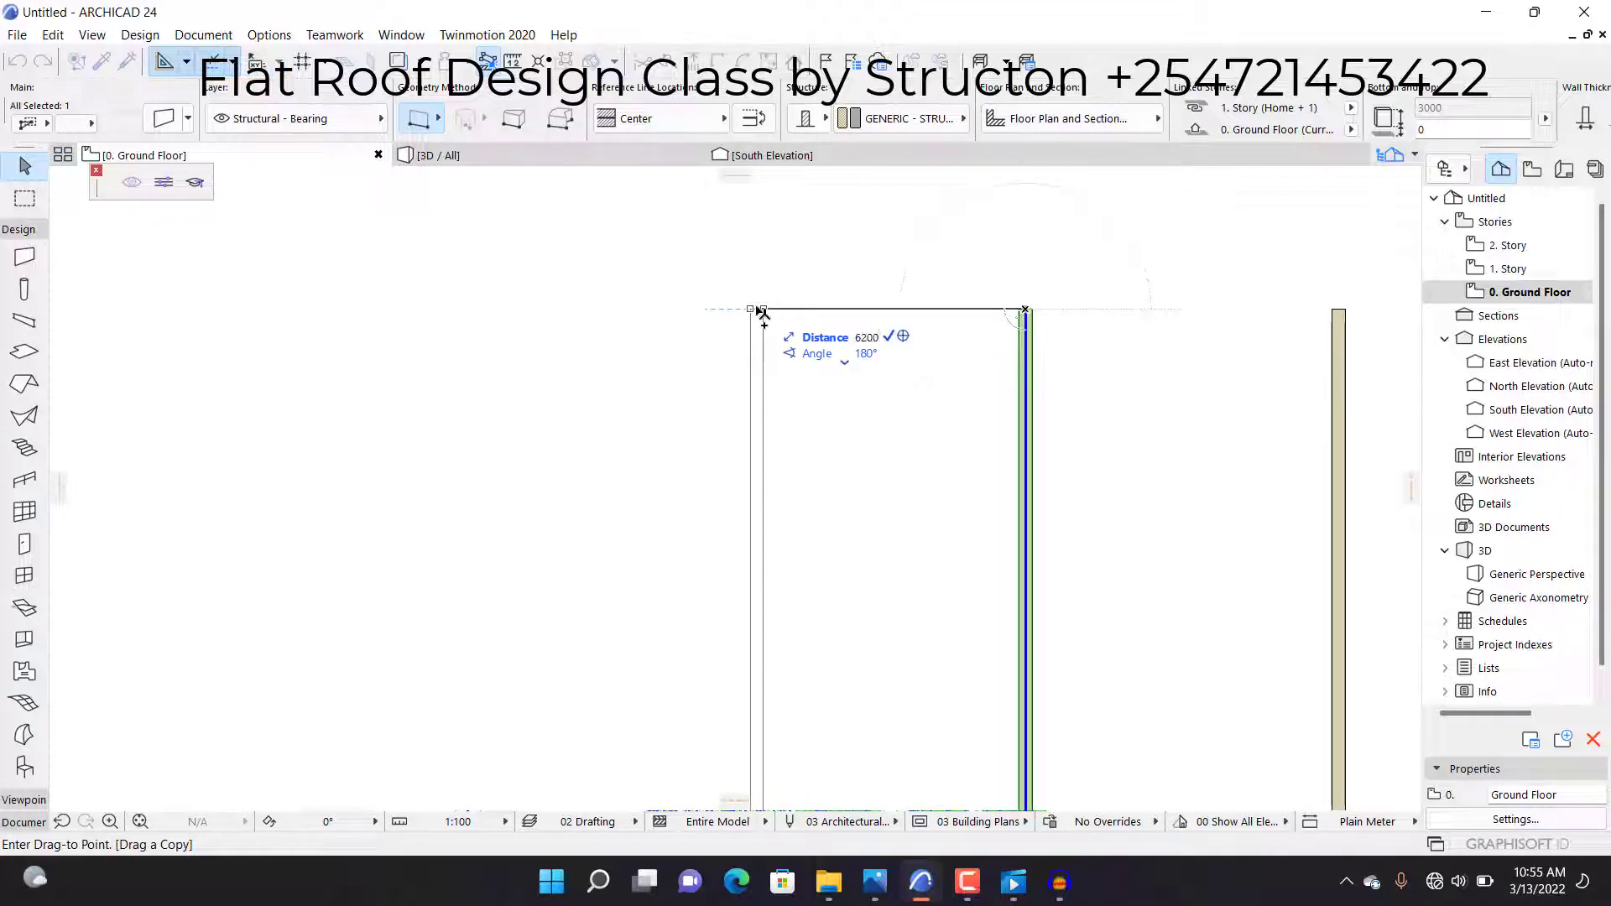
text(200)
key(Return)
scroll(655, 295, down, 5)
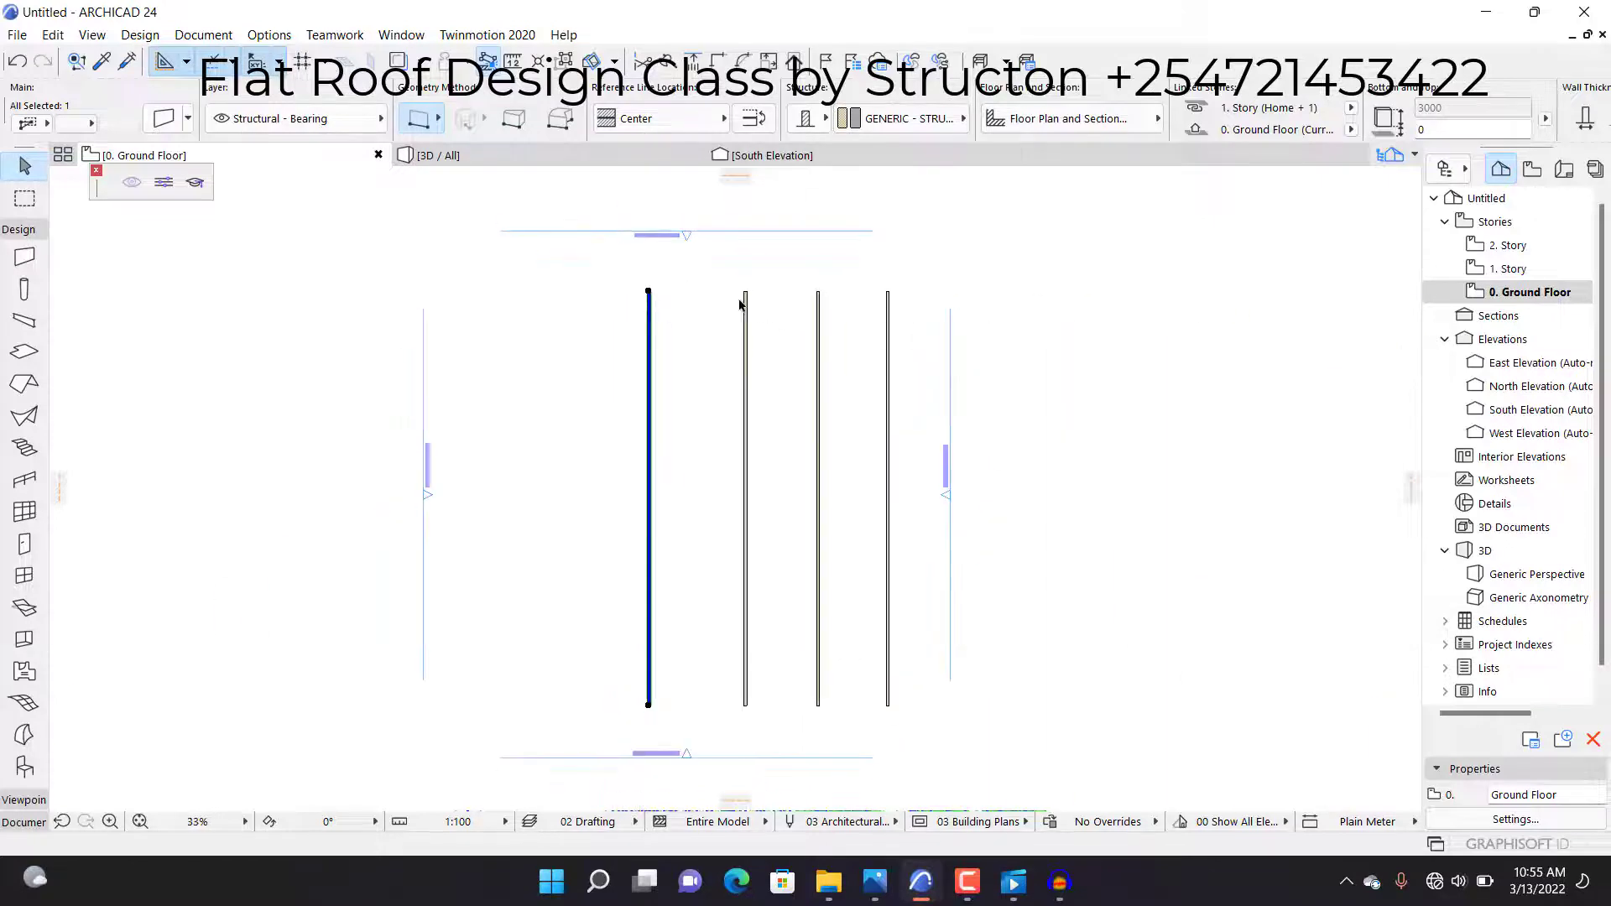
scroll(711, 341, up, 2)
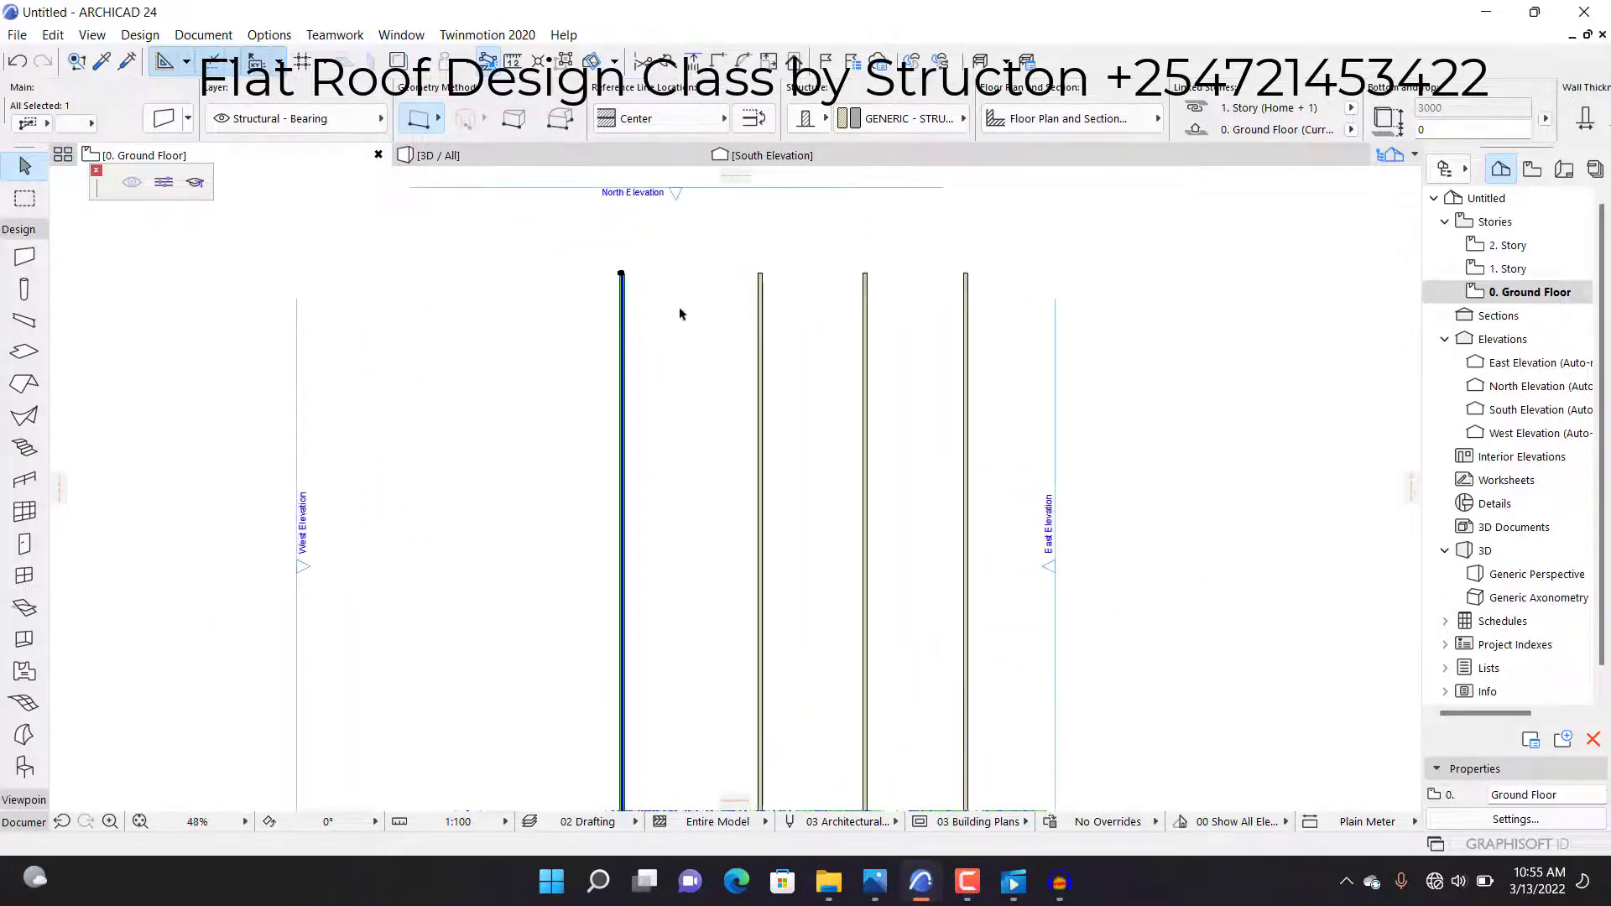
key(Escape)
scroll(604, 277, up, 1)
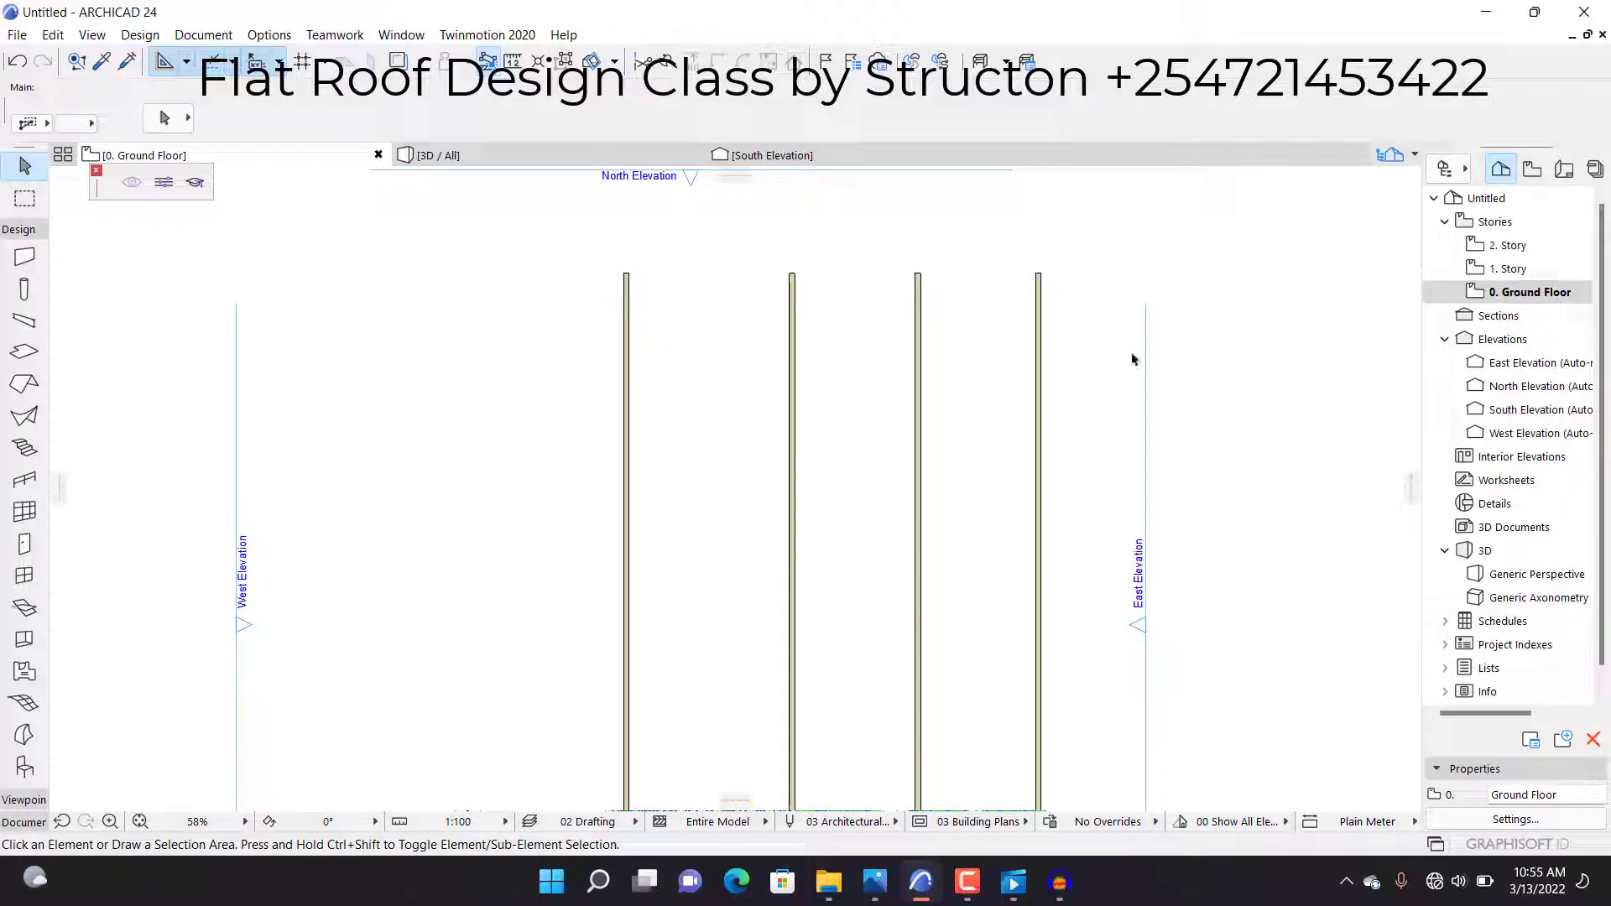
Step: Draw a straight horizontal wall across all four vertical walls, slightly below their north ends and extending past both outer ones
click(25, 257)
scroll(607, 283, up, 2)
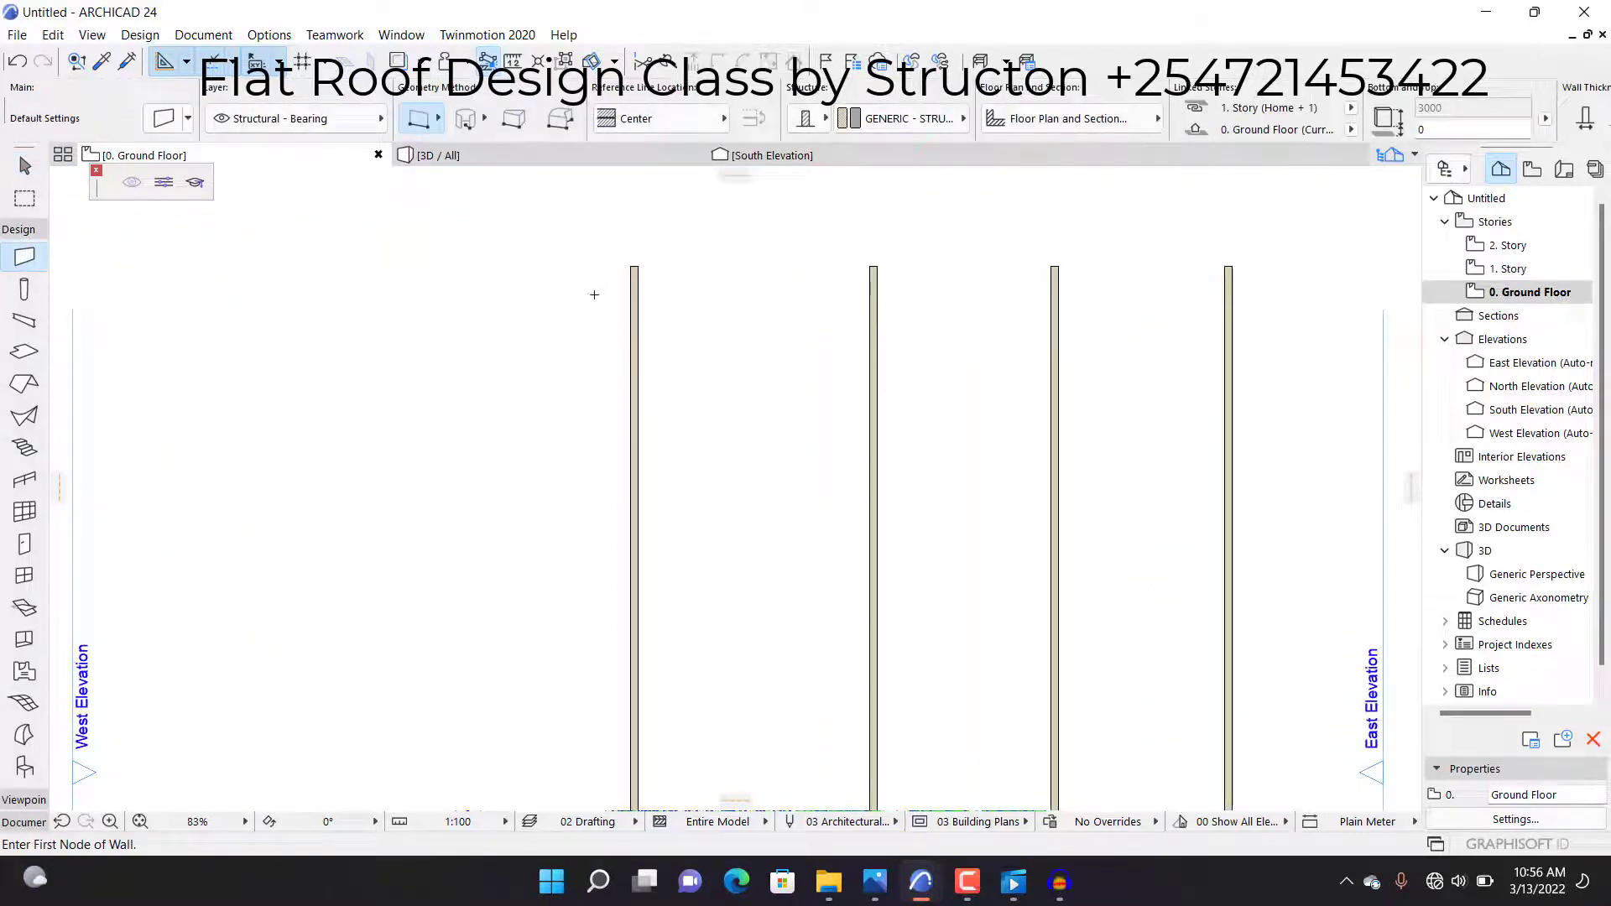
scroll(460, 294, down, 3)
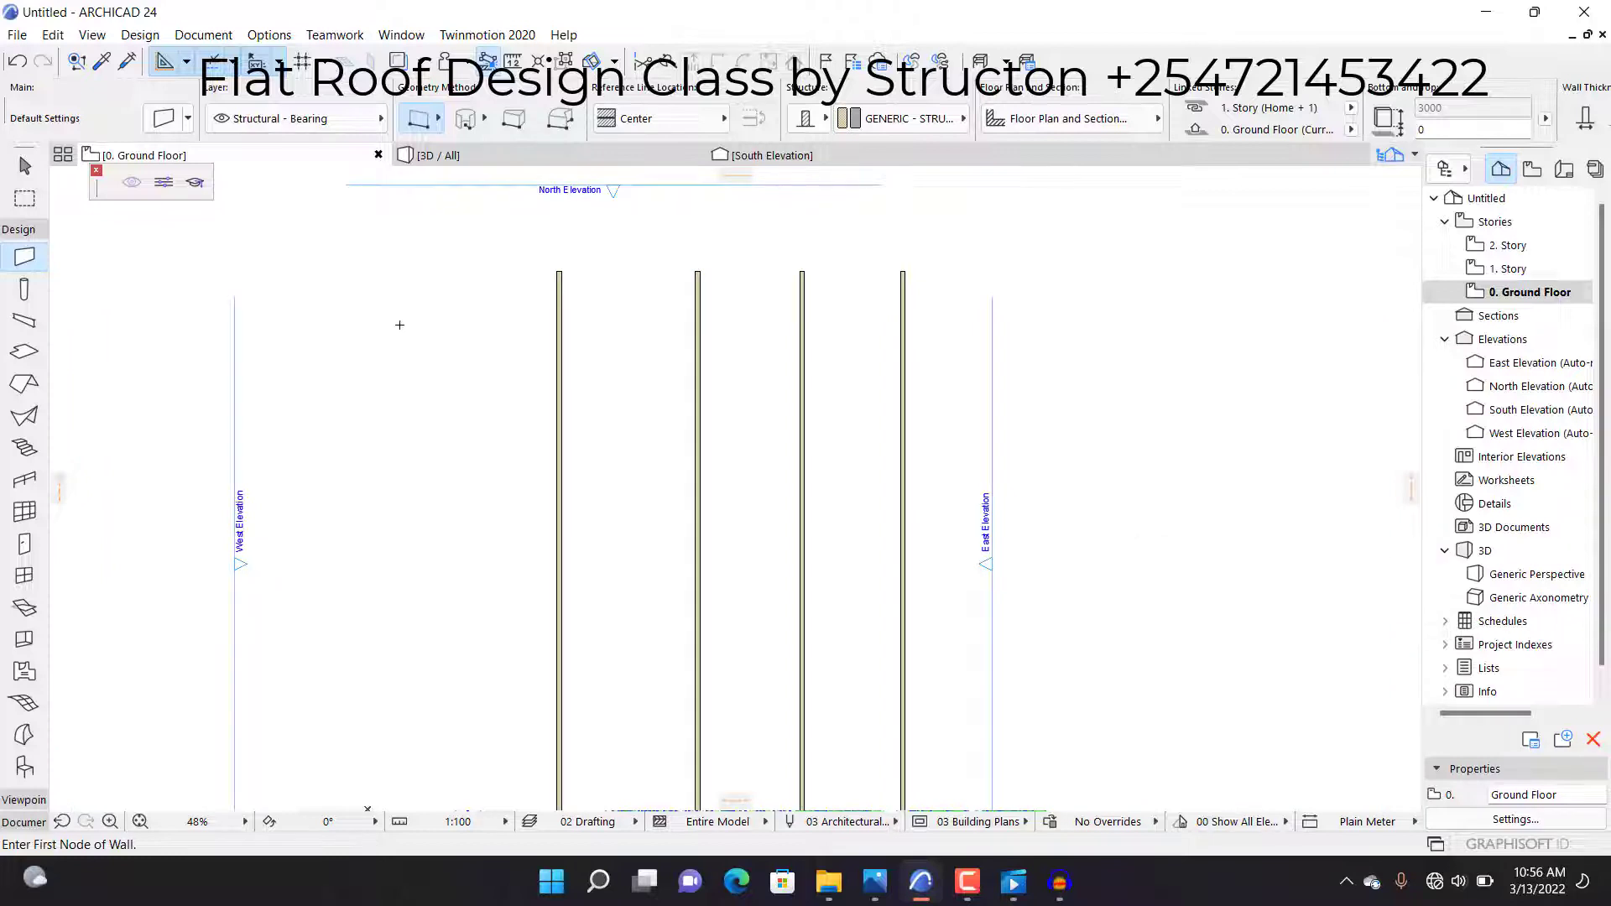
click(369, 305)
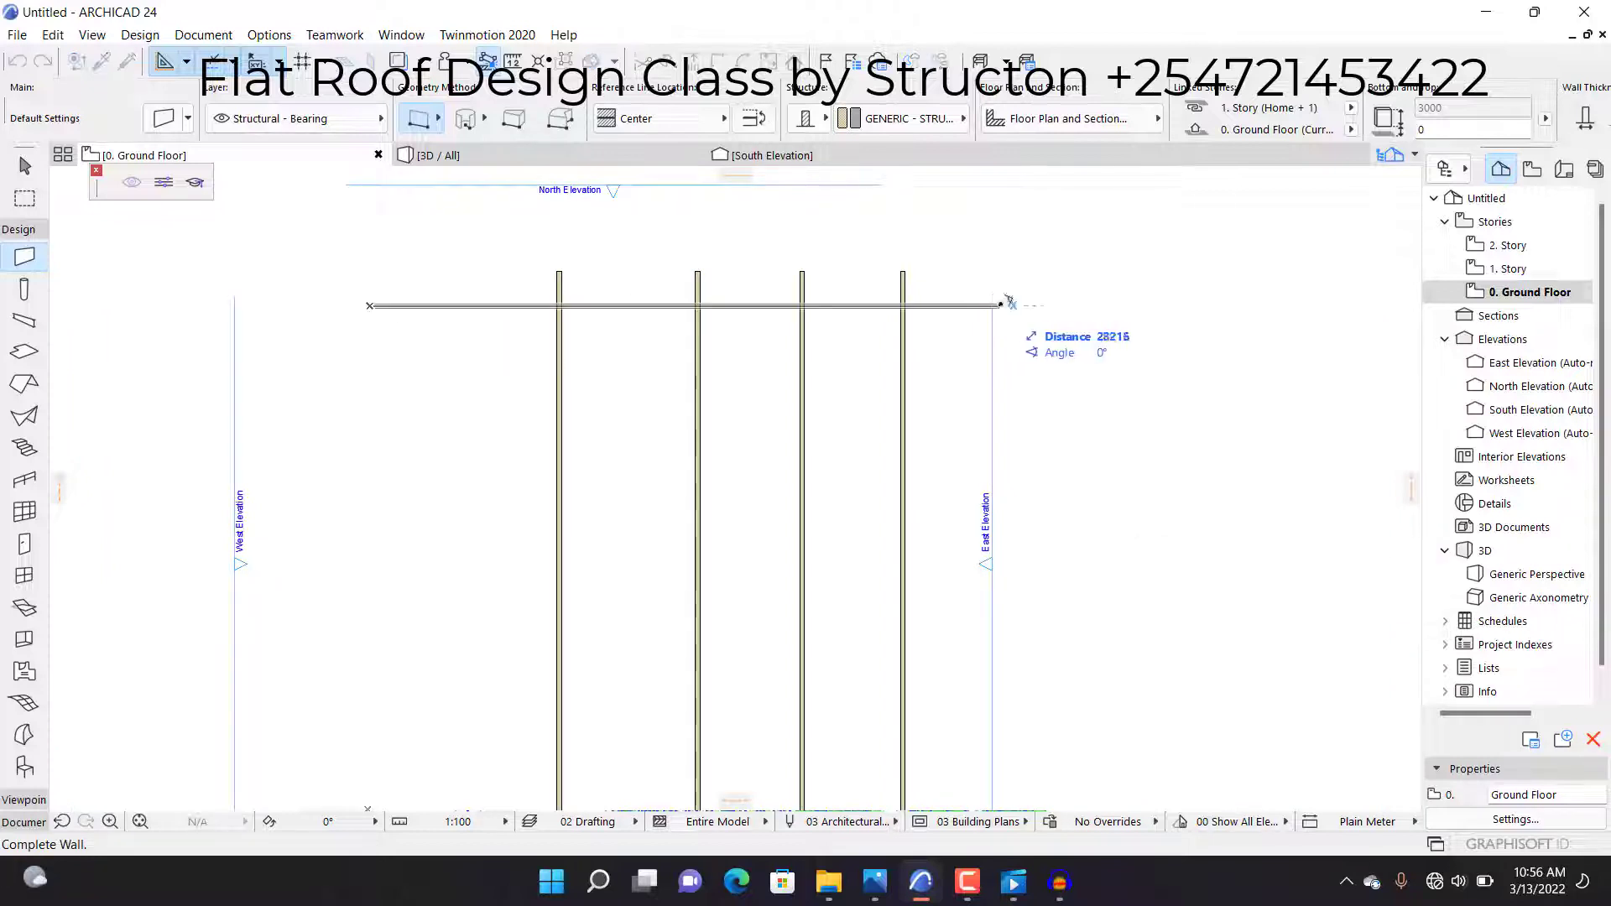
click(1046, 305)
key(Escape)
middle_drag(654, 313, 960, 304)
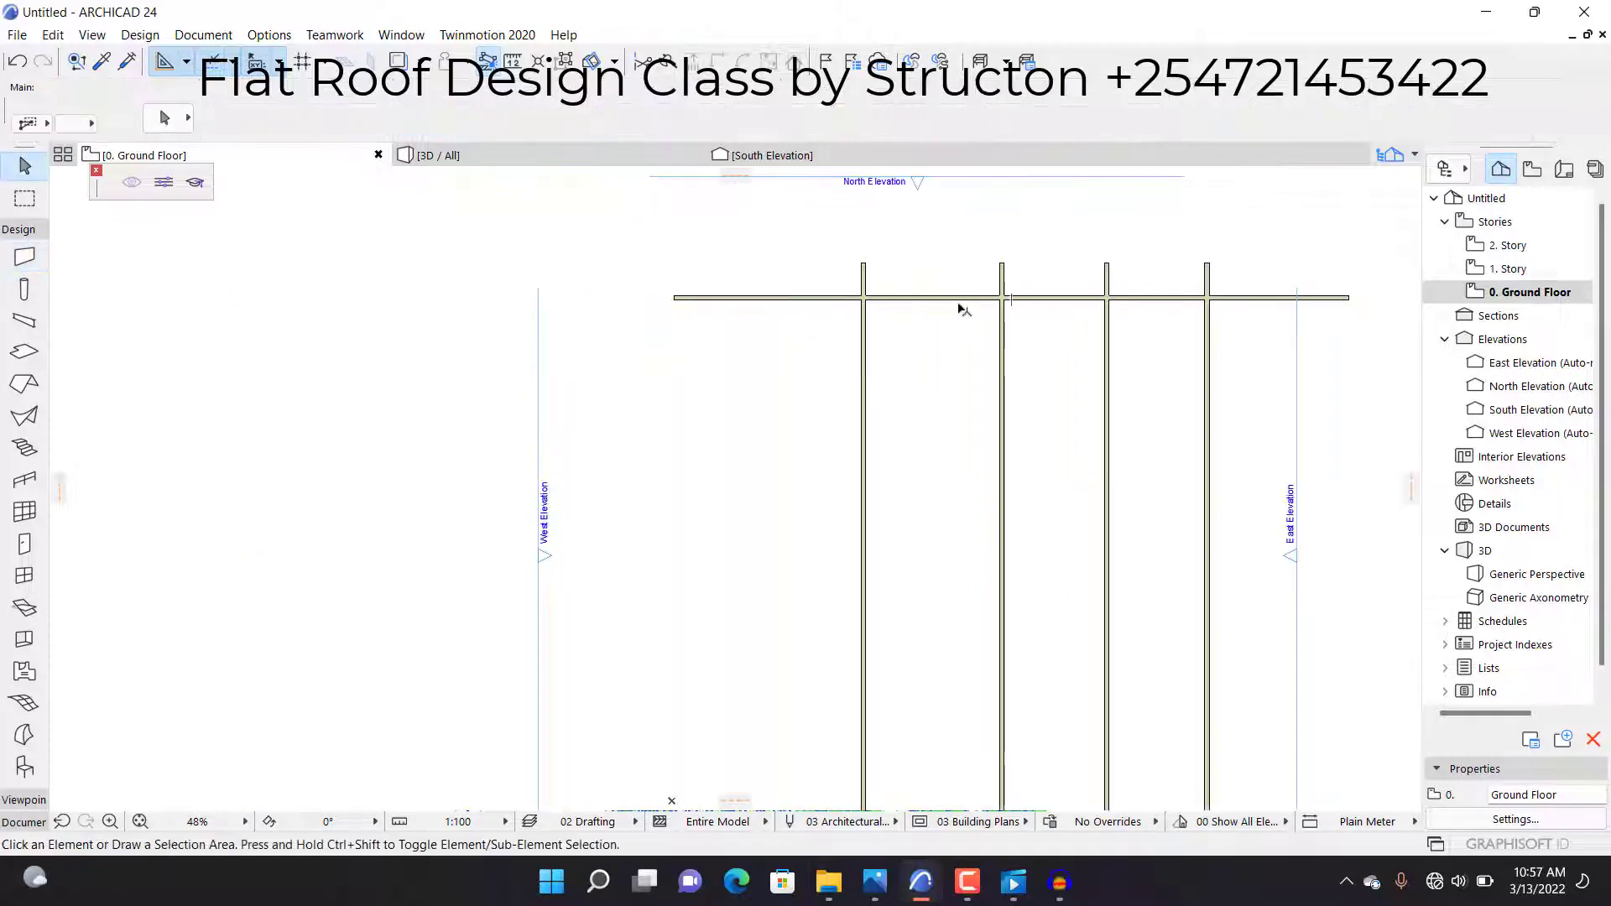
Step: Copy the horizontal wall 1900 mm south, using its east endpoint as the drag reference
click(959, 302)
key(ctrl+shift+d)
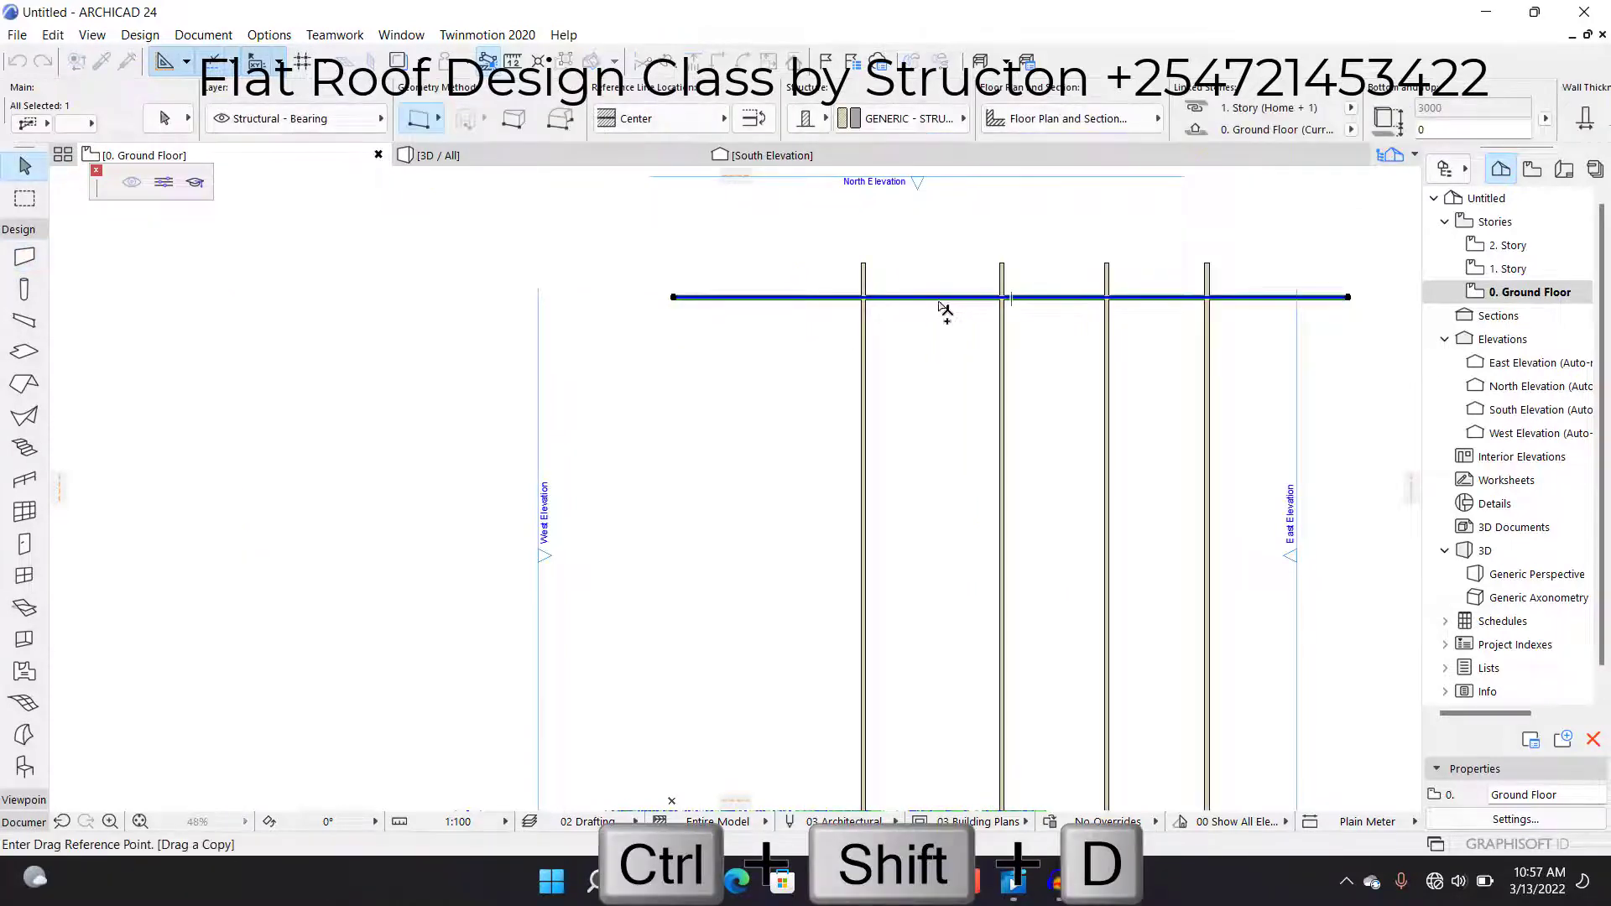
scroll(940, 306, up, 3)
scroll(791, 288, up, 4)
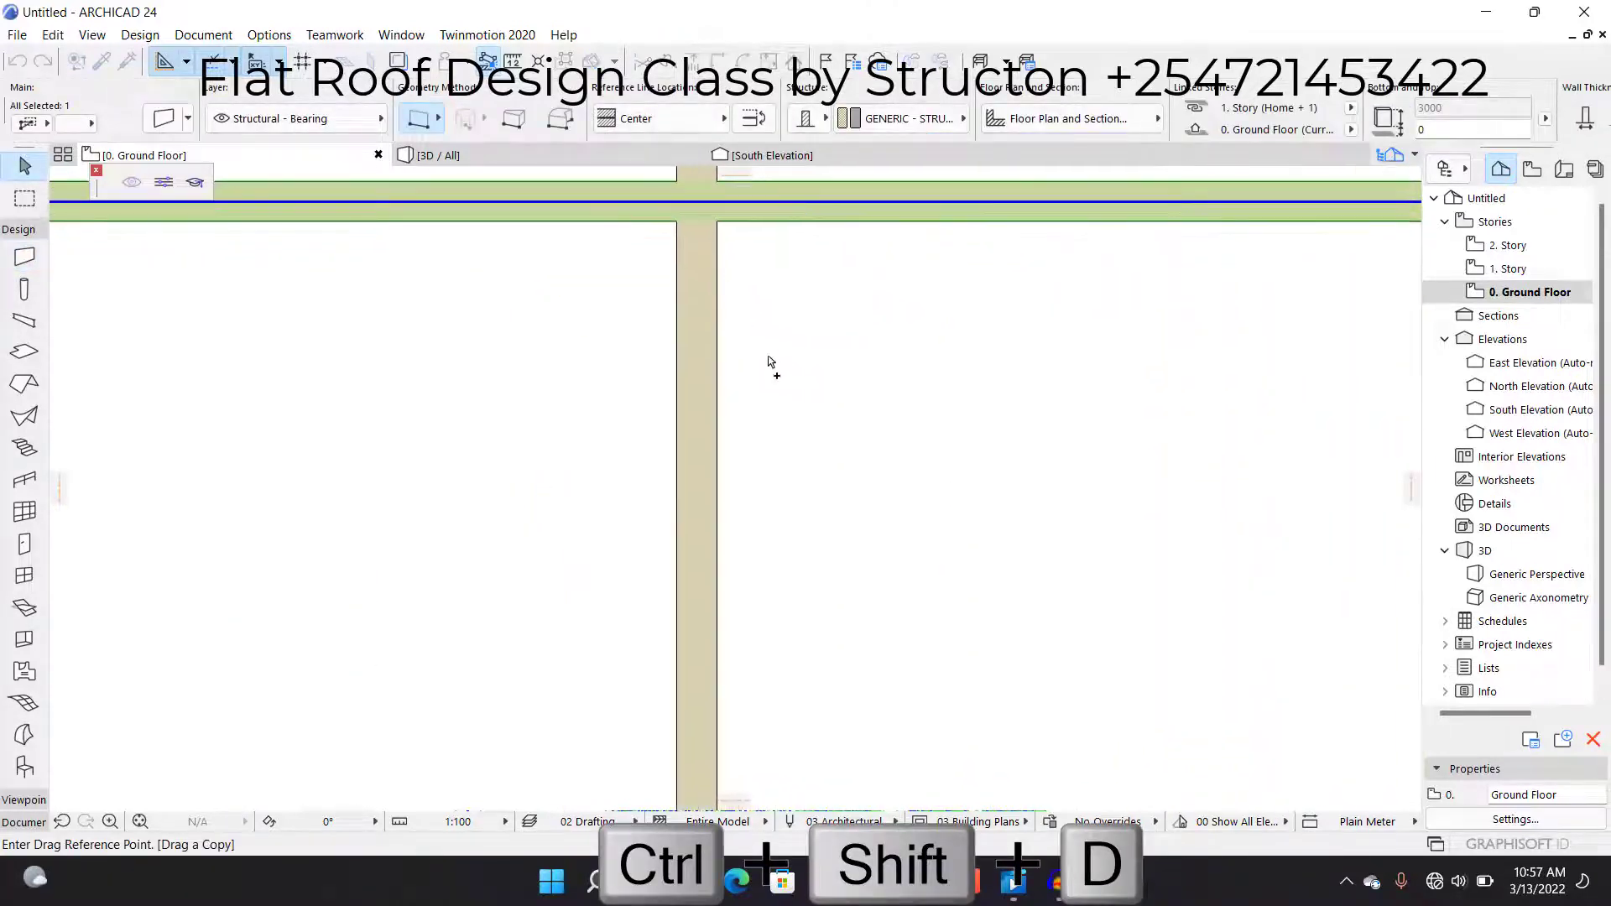
scroll(760, 336, down, 6)
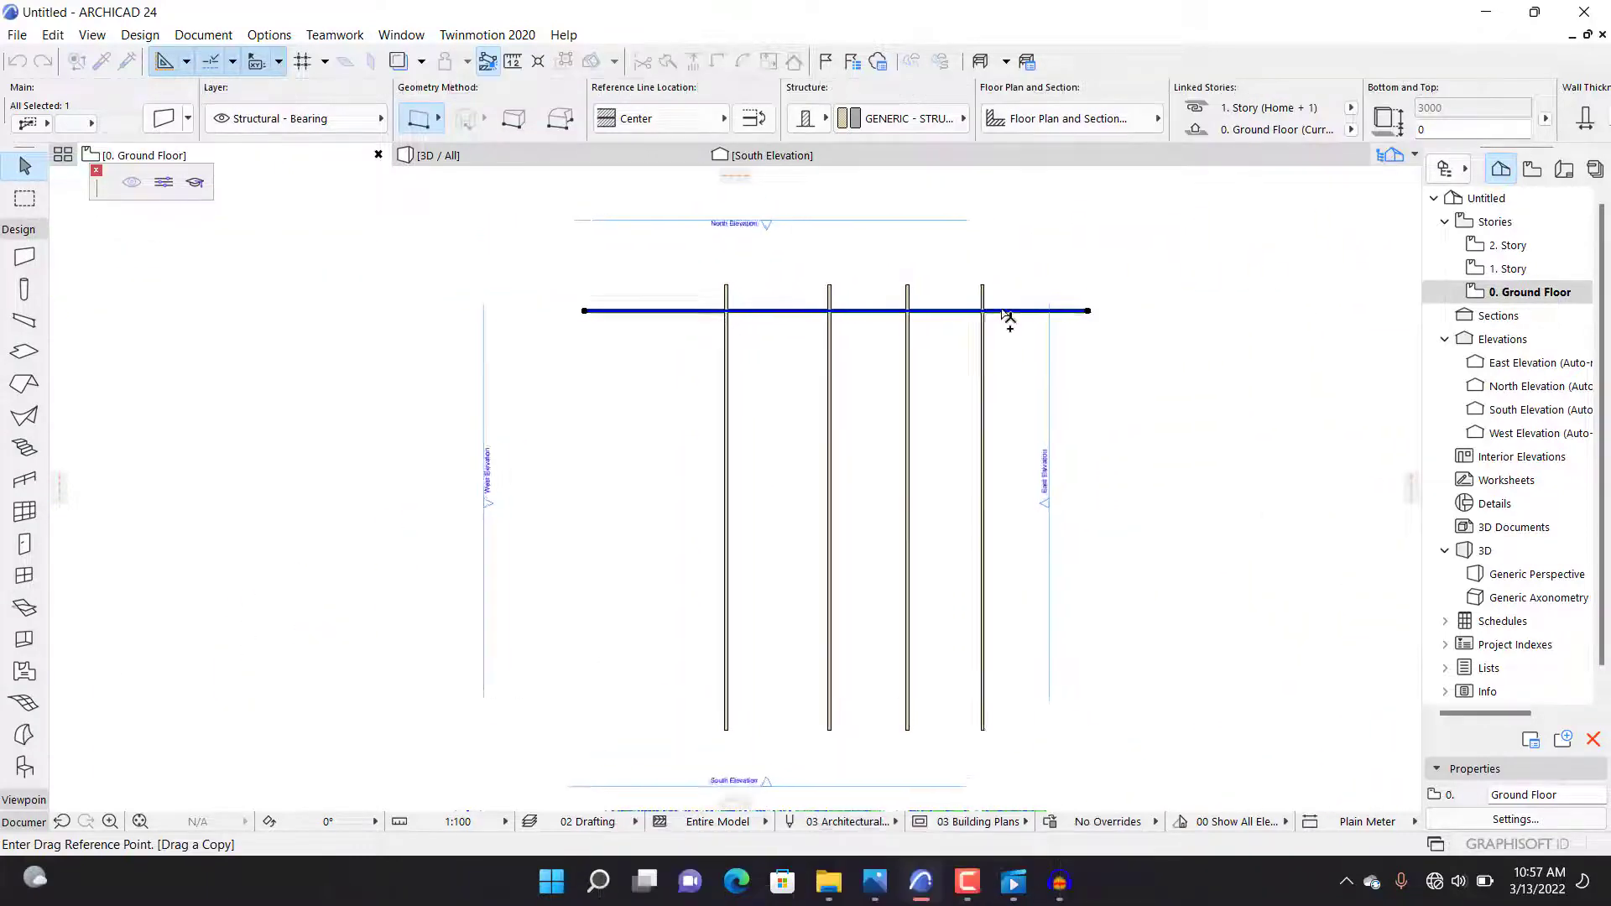
scroll(1005, 312, up, 5)
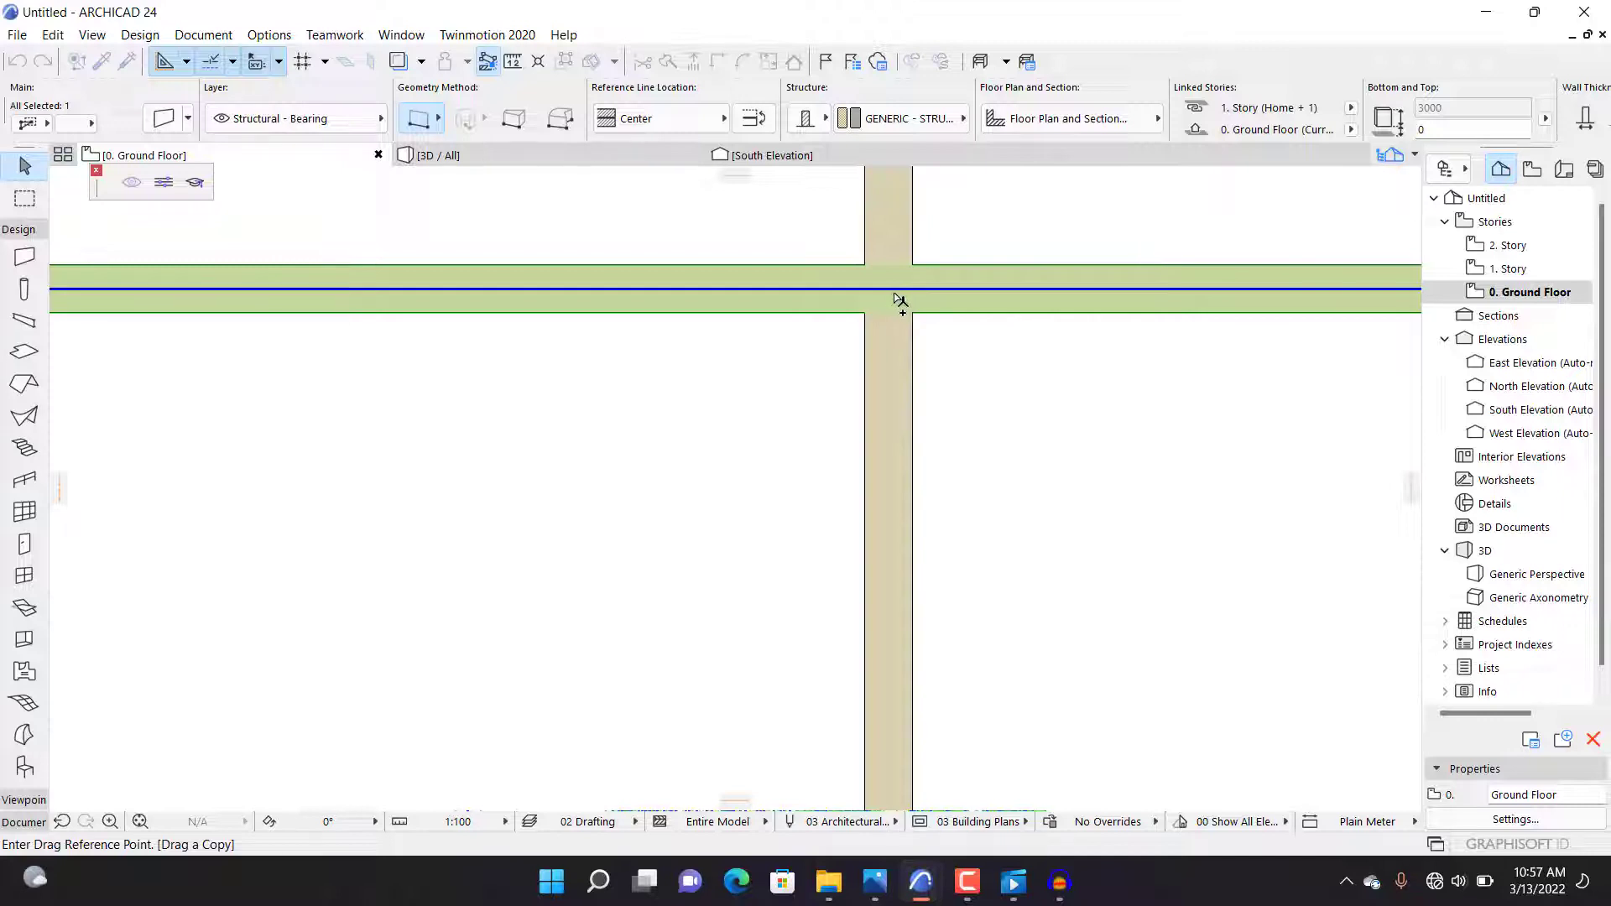
scroll(902, 294, down, 5)
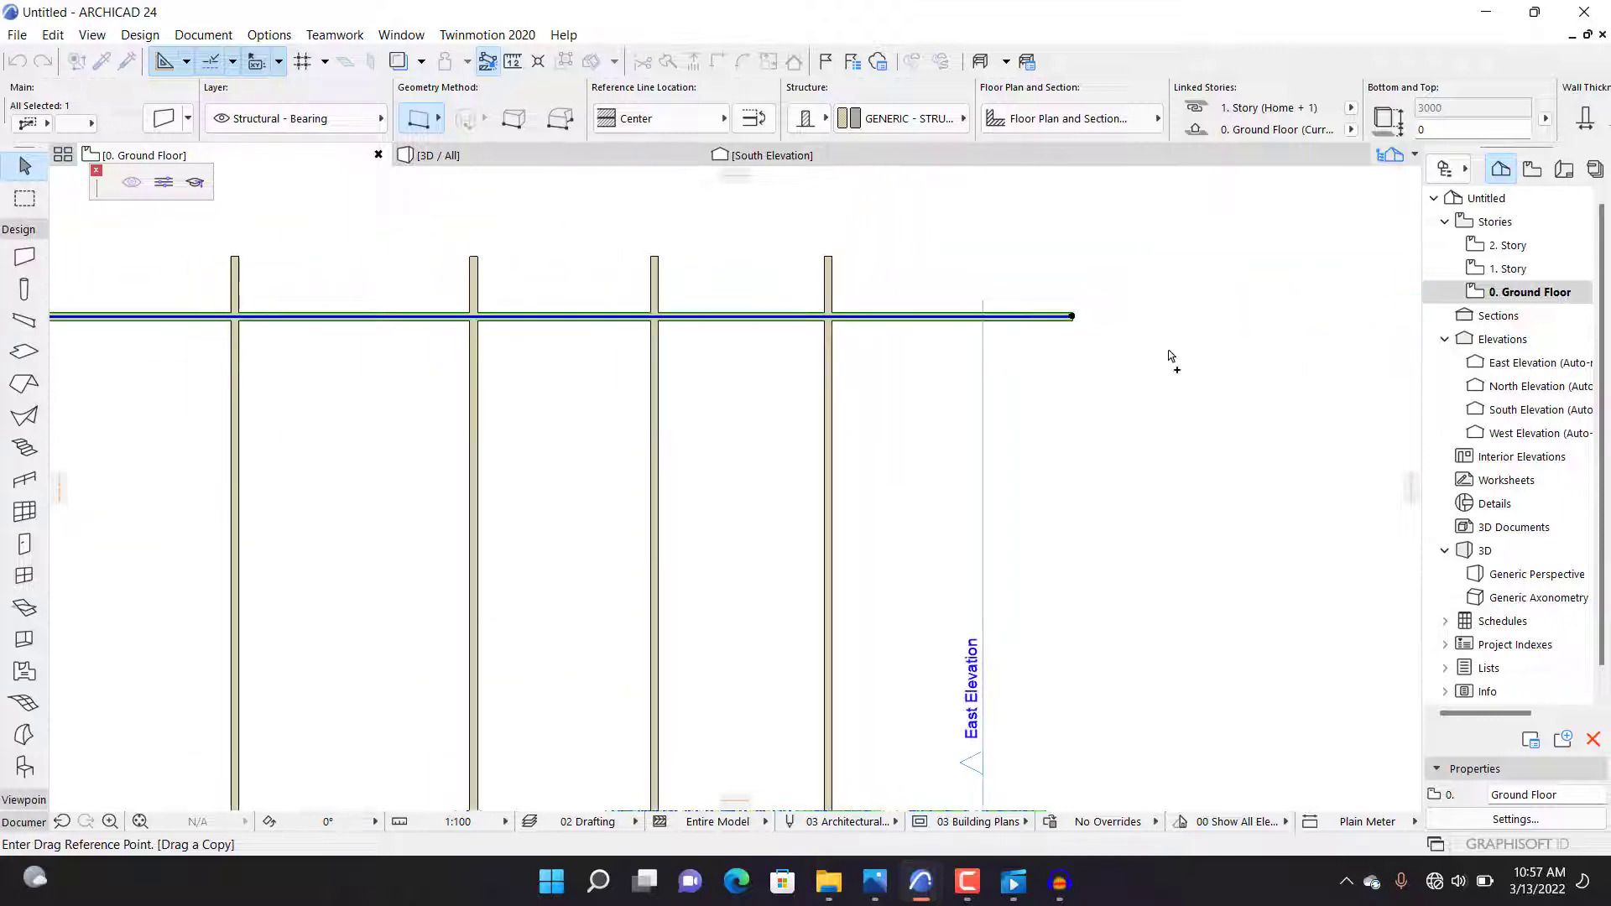
scroll(1094, 360, up, 3)
scroll(986, 268, up, 4)
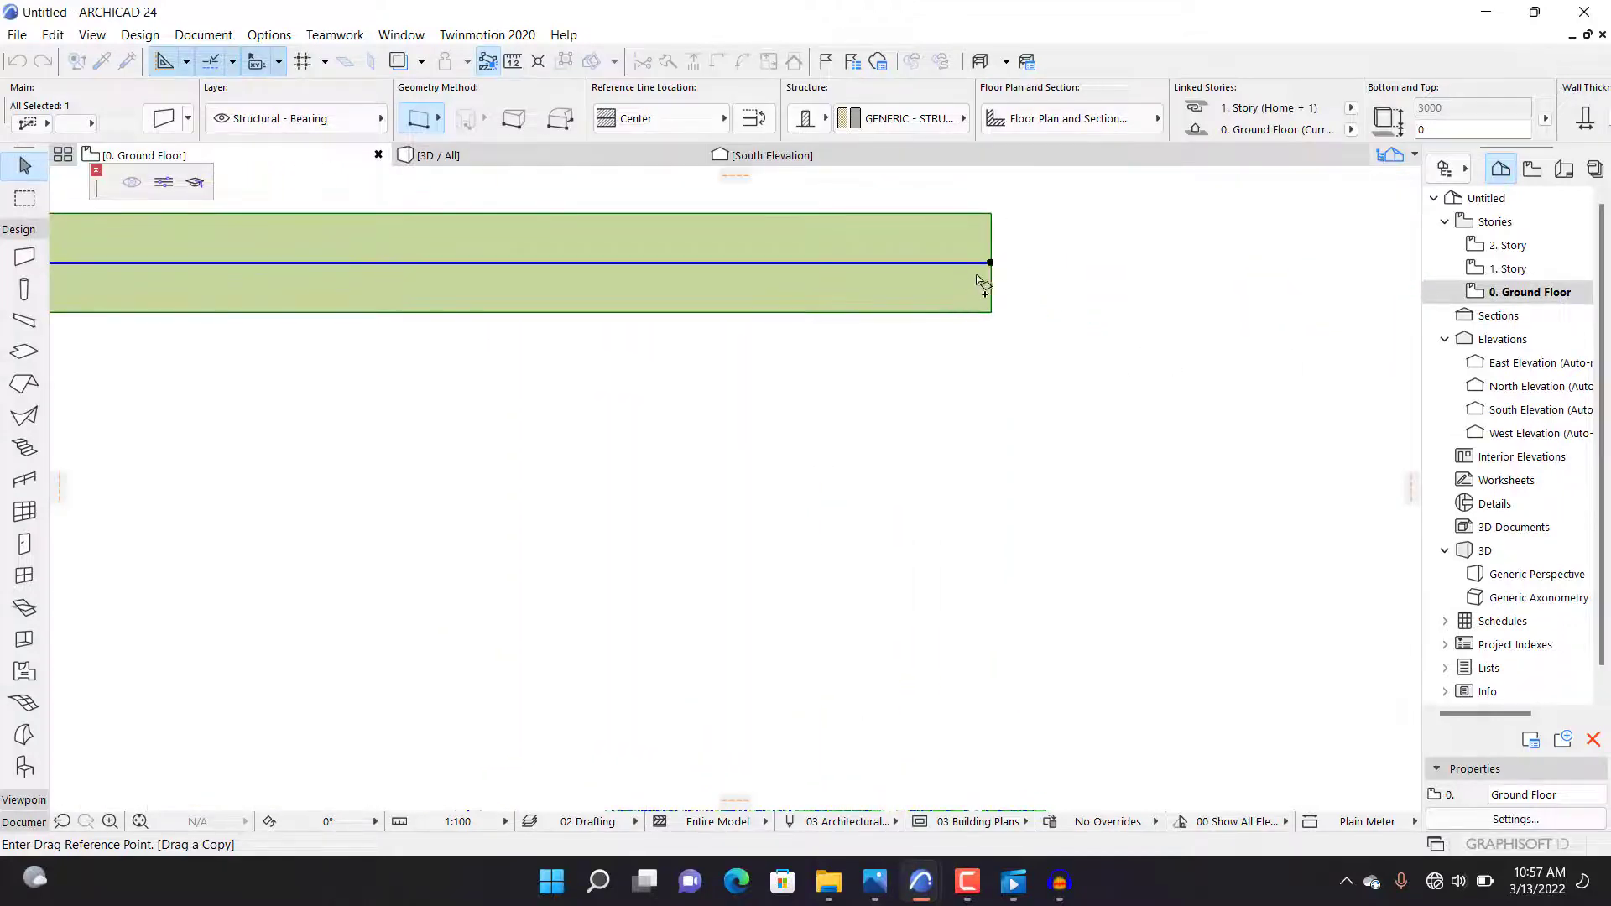
click(991, 264)
scroll(1054, 355, down, 3)
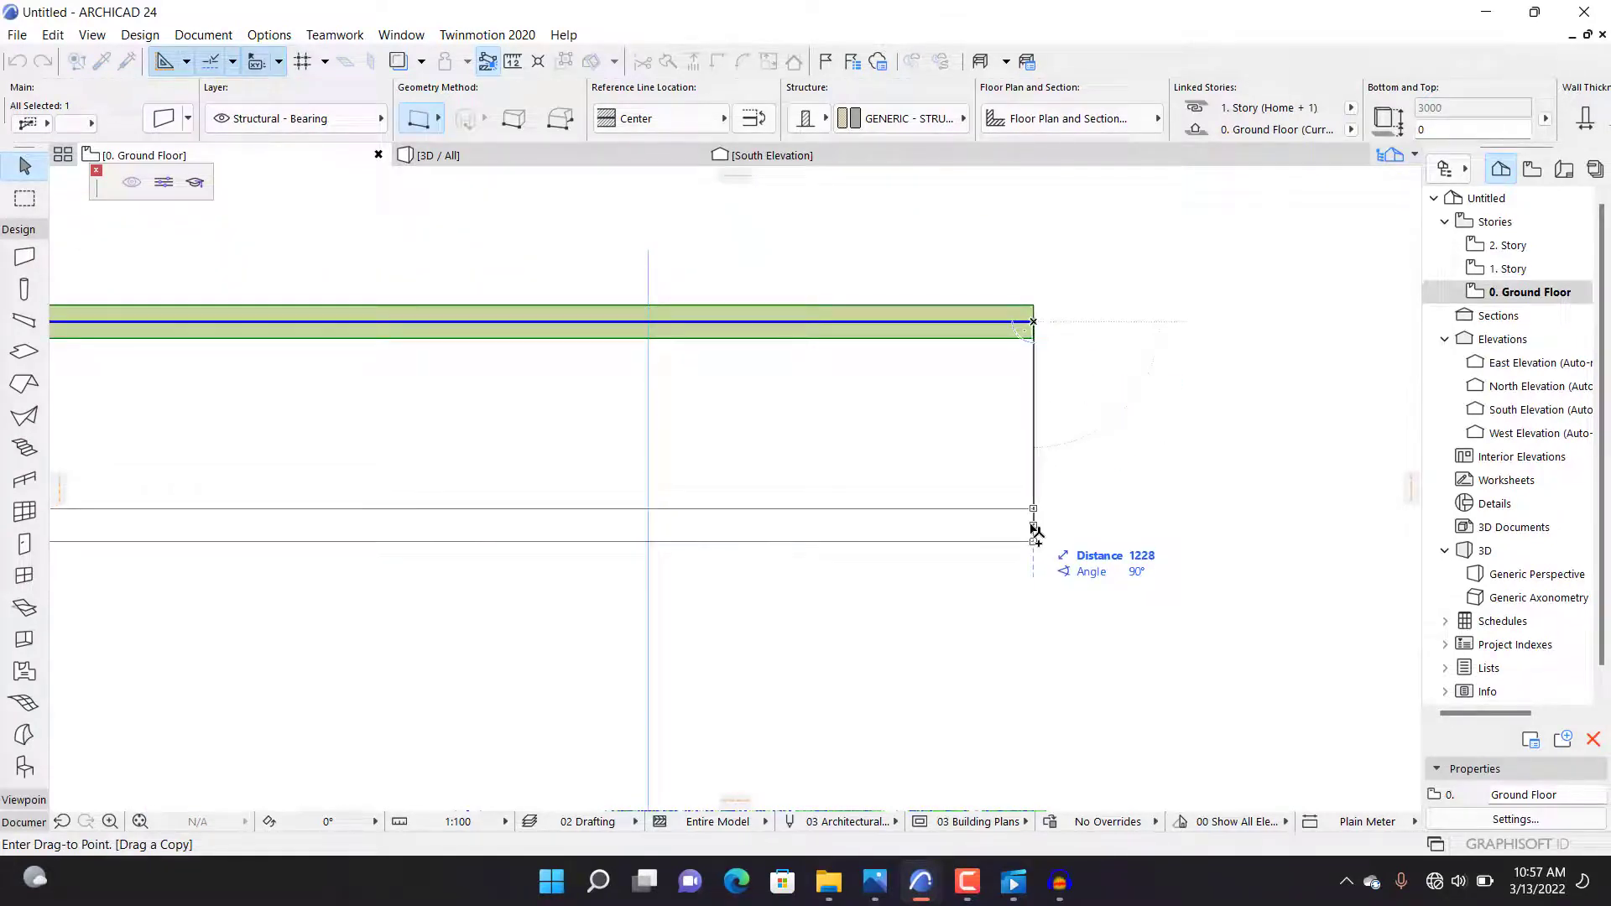
text(1900)
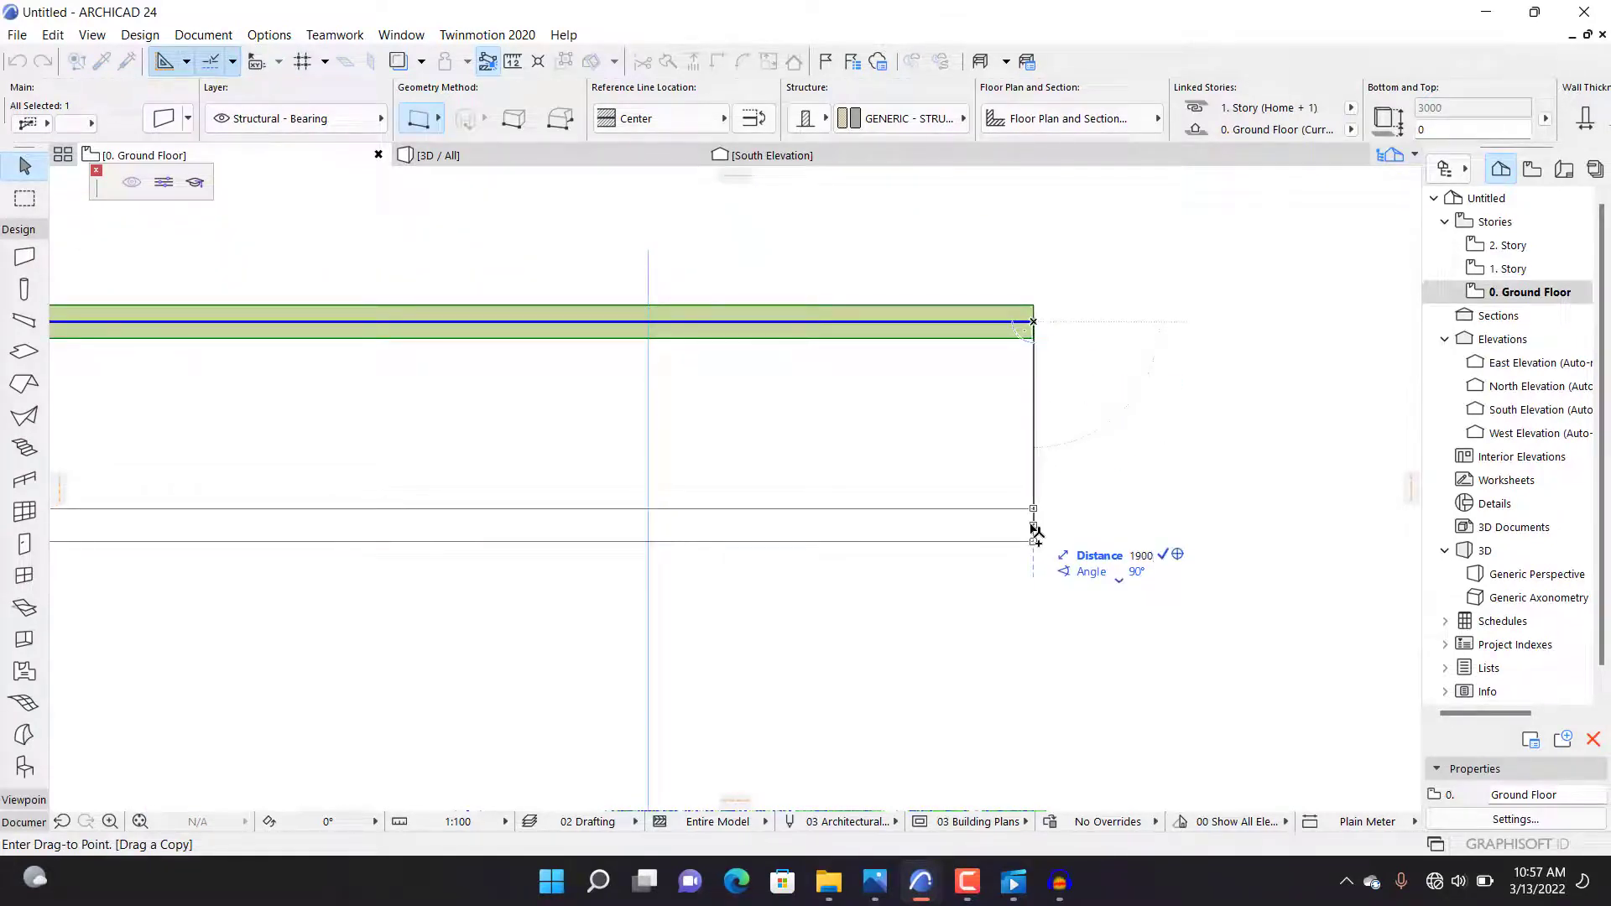
key(Return)
scroll(1029, 532, down, 5)
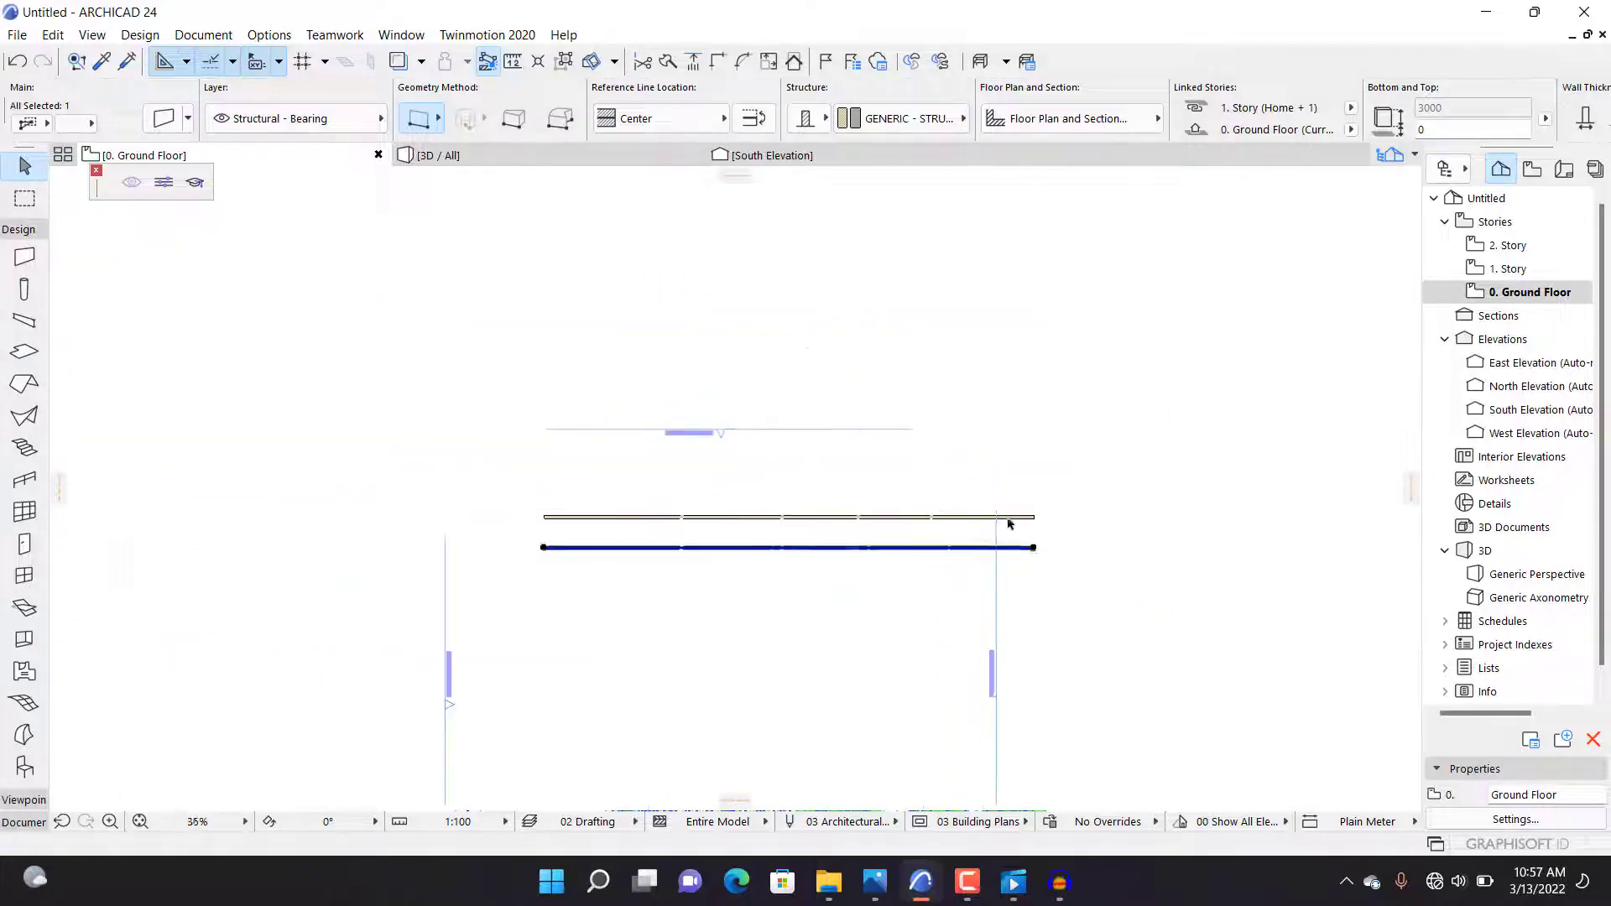
scroll(1007, 537, up, 5)
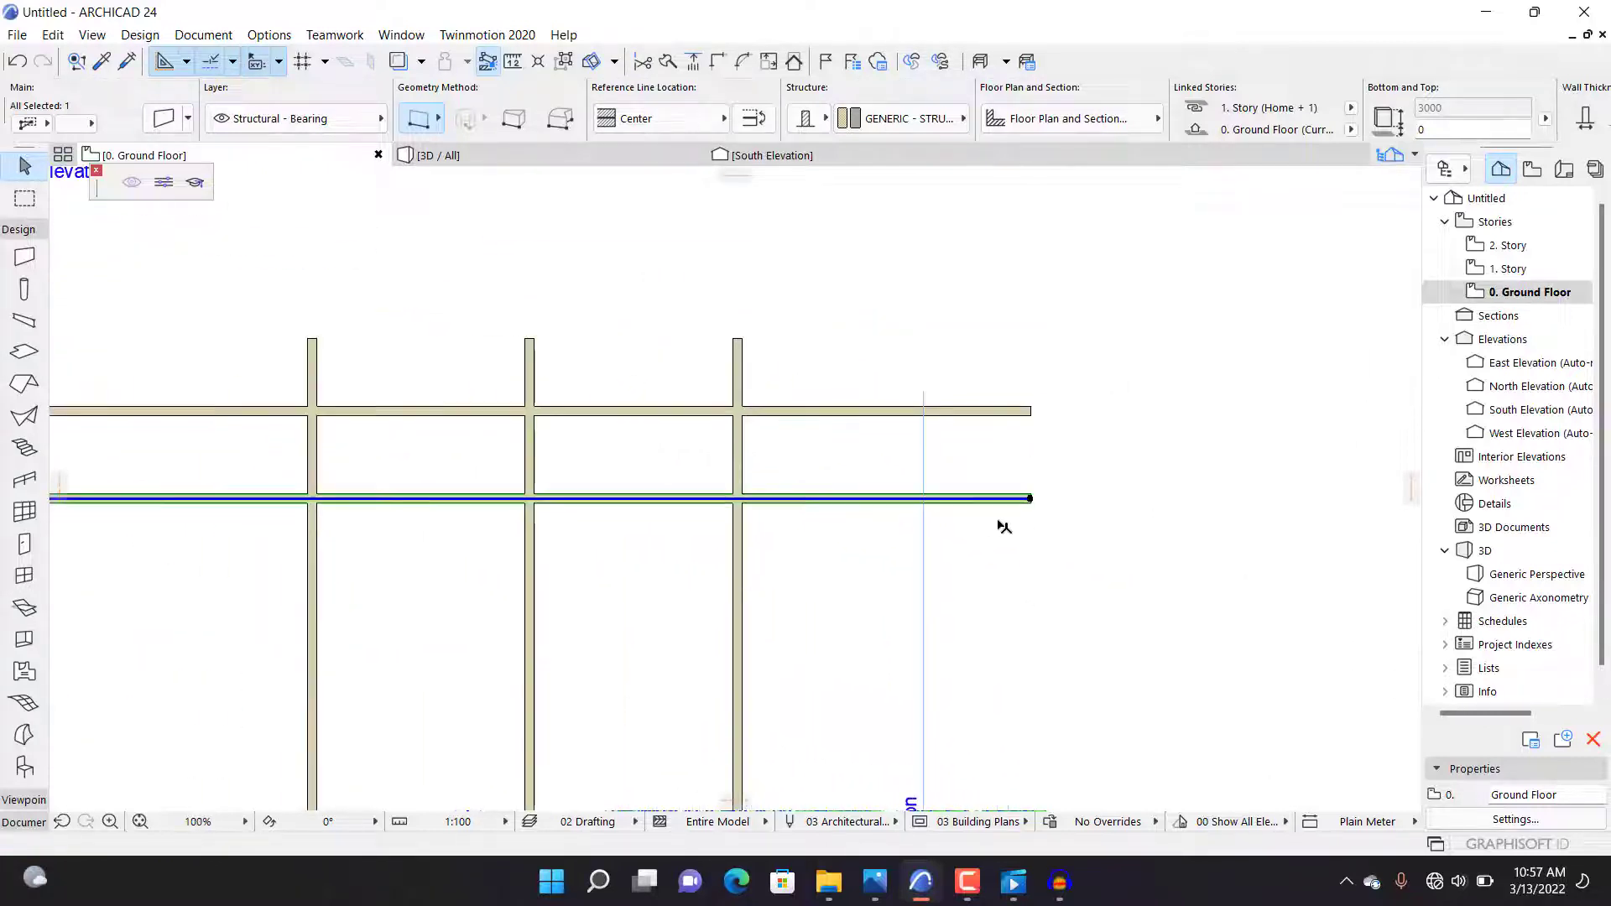
Step: Copy the second horizontal wall 4700 mm further south from its east endpoint
key(ctrl+shift+d)
scroll(1008, 529, up, 7)
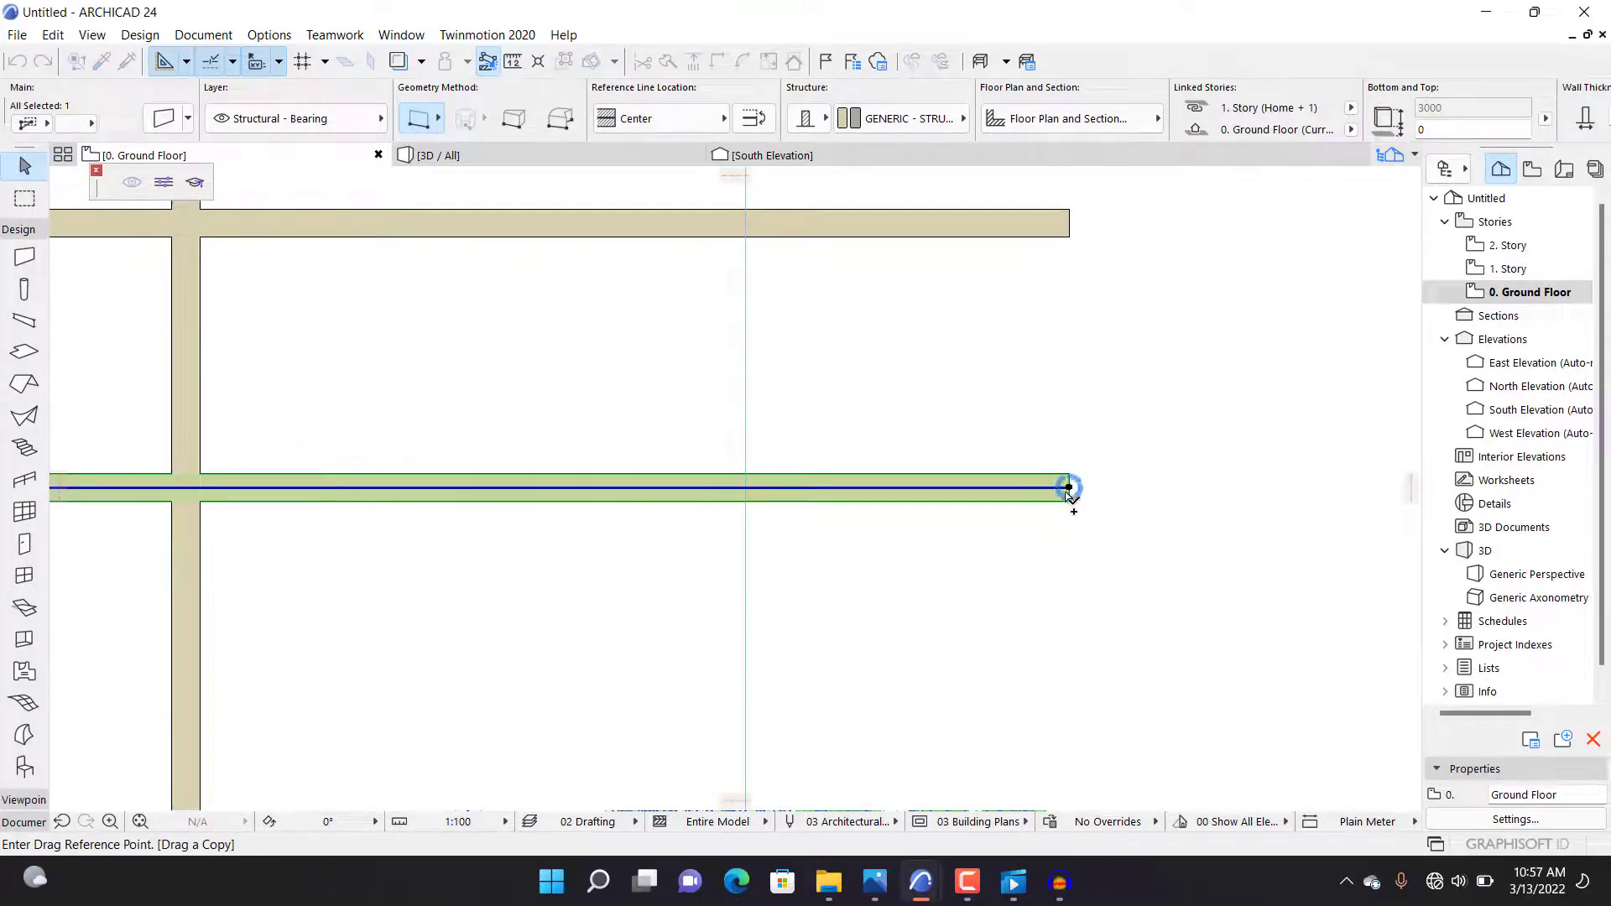
scroll(1045, 445, down, 3)
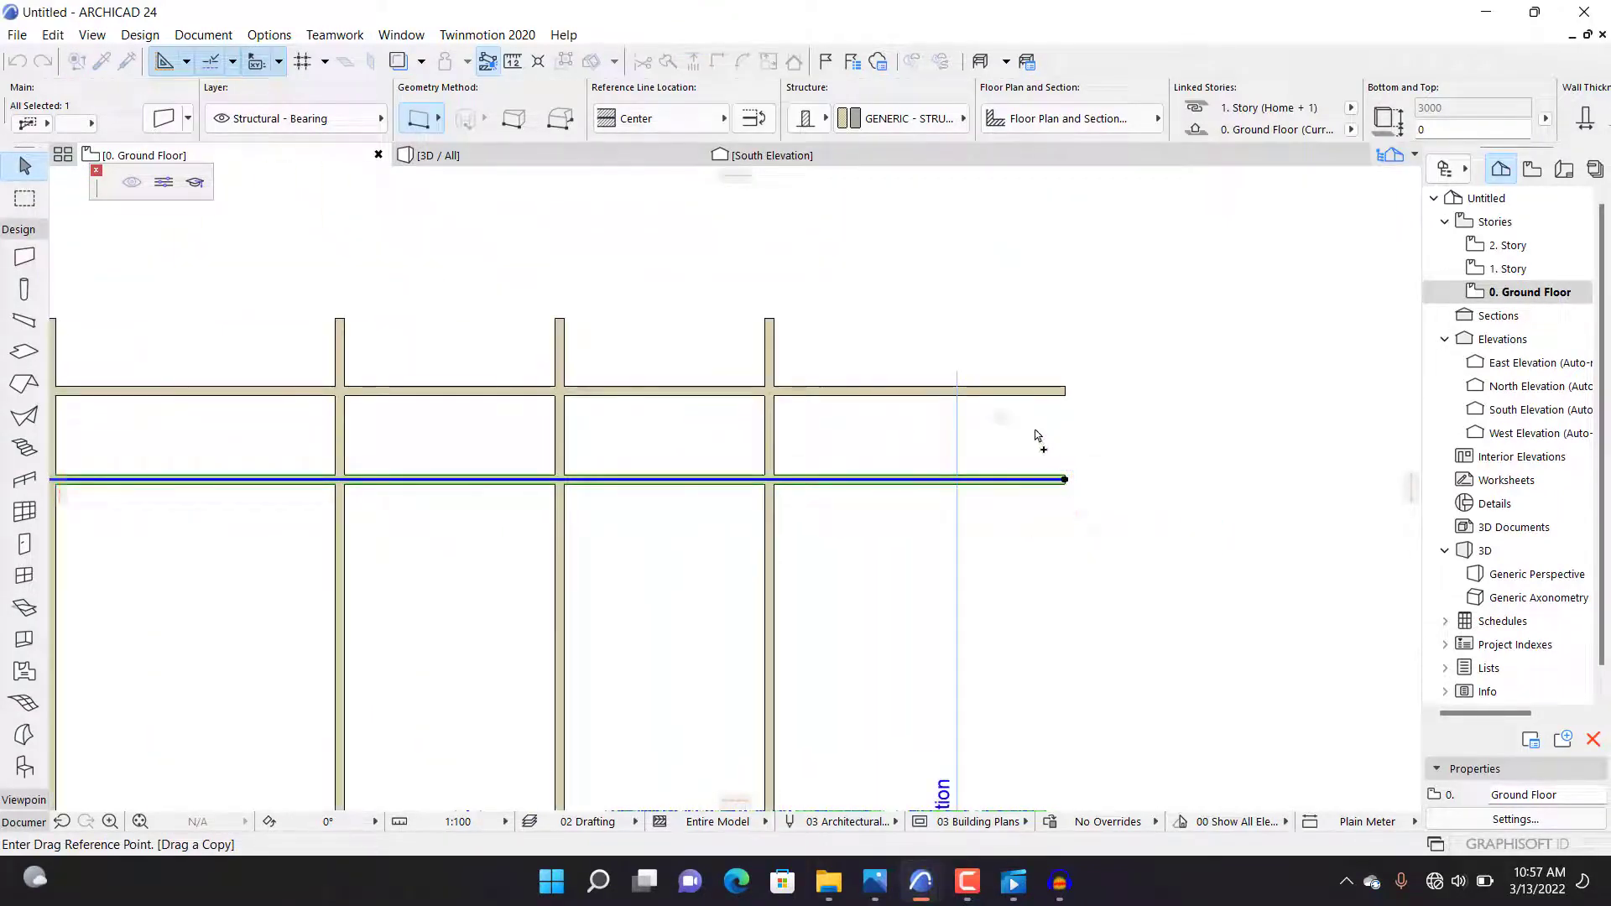
scroll(1025, 428, down, 1)
scroll(1126, 414, up, 3)
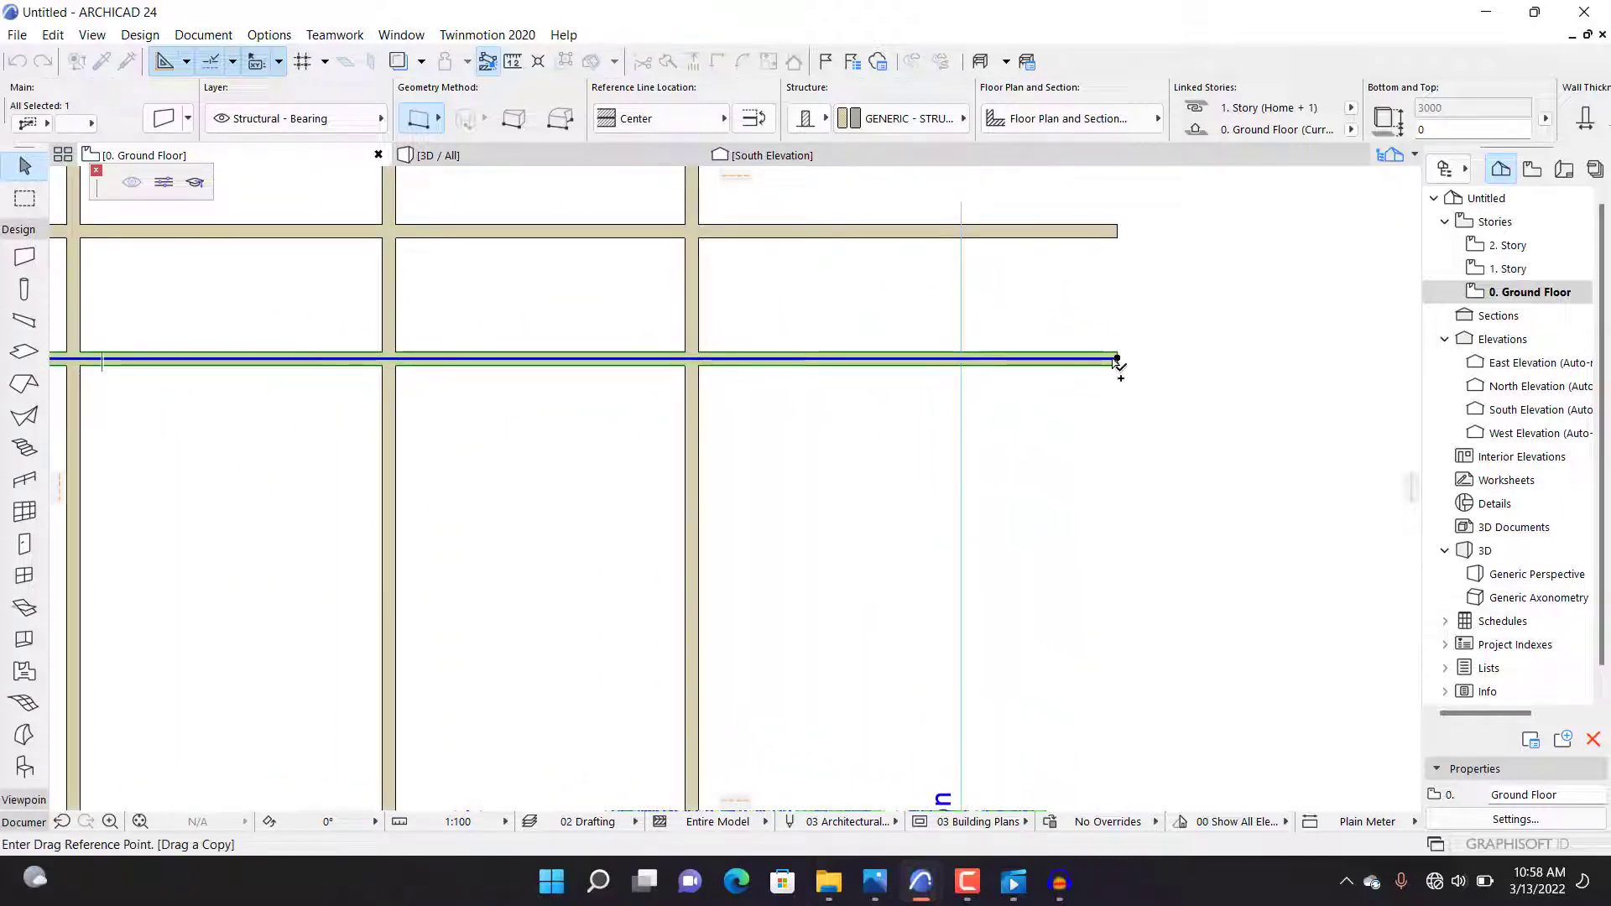
click(1117, 359)
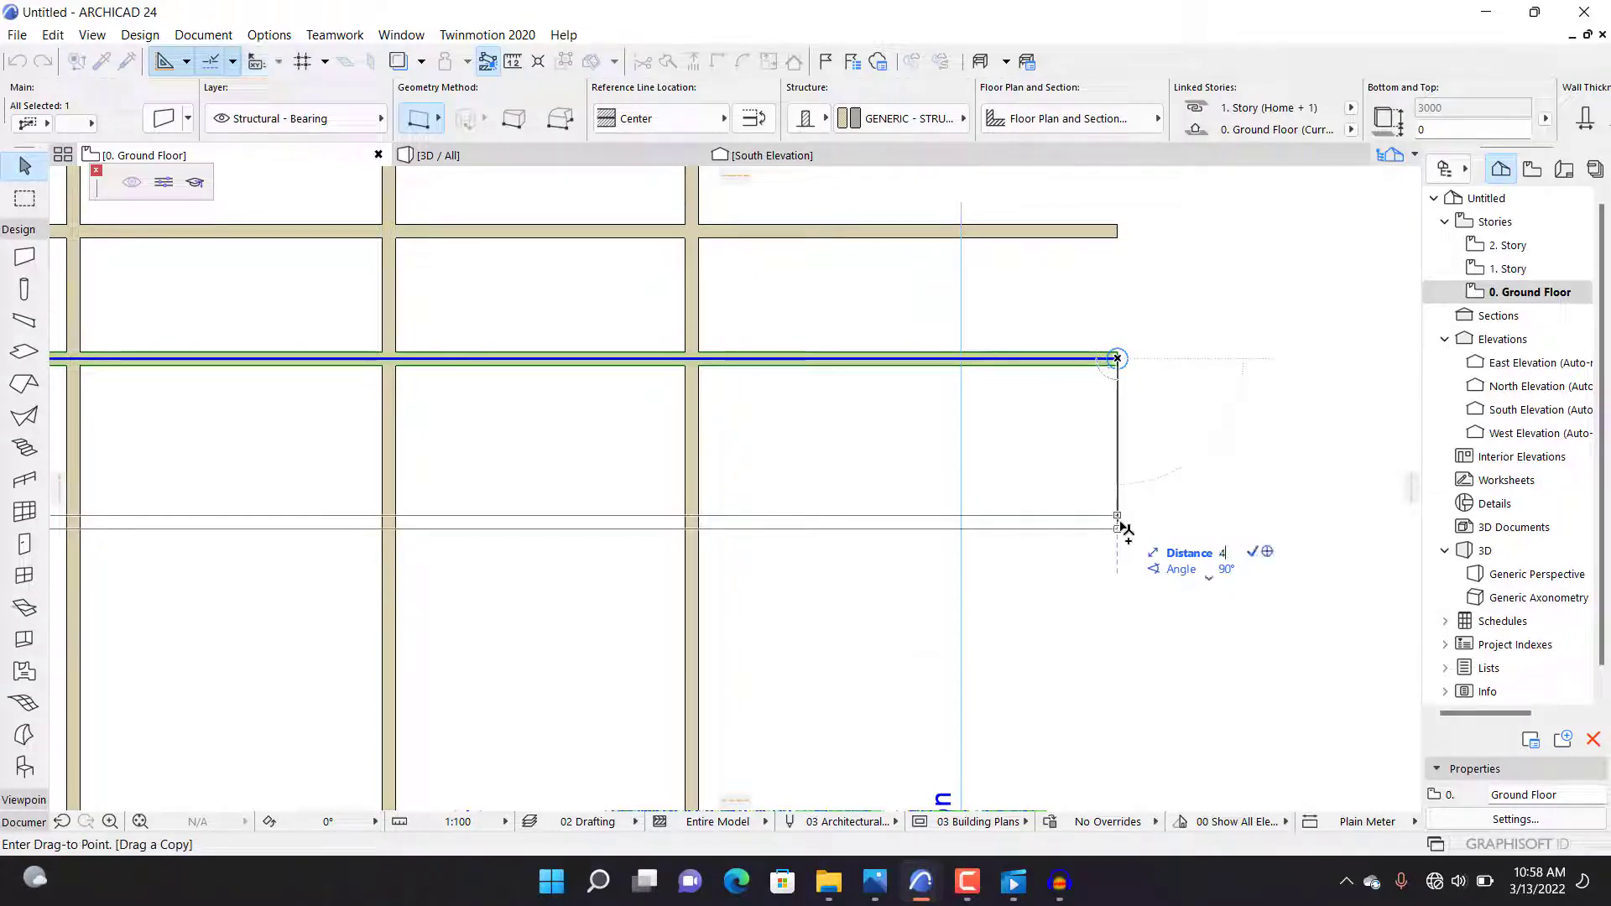
text(47)
key(Return)
scroll(1041, 437, down, 5)
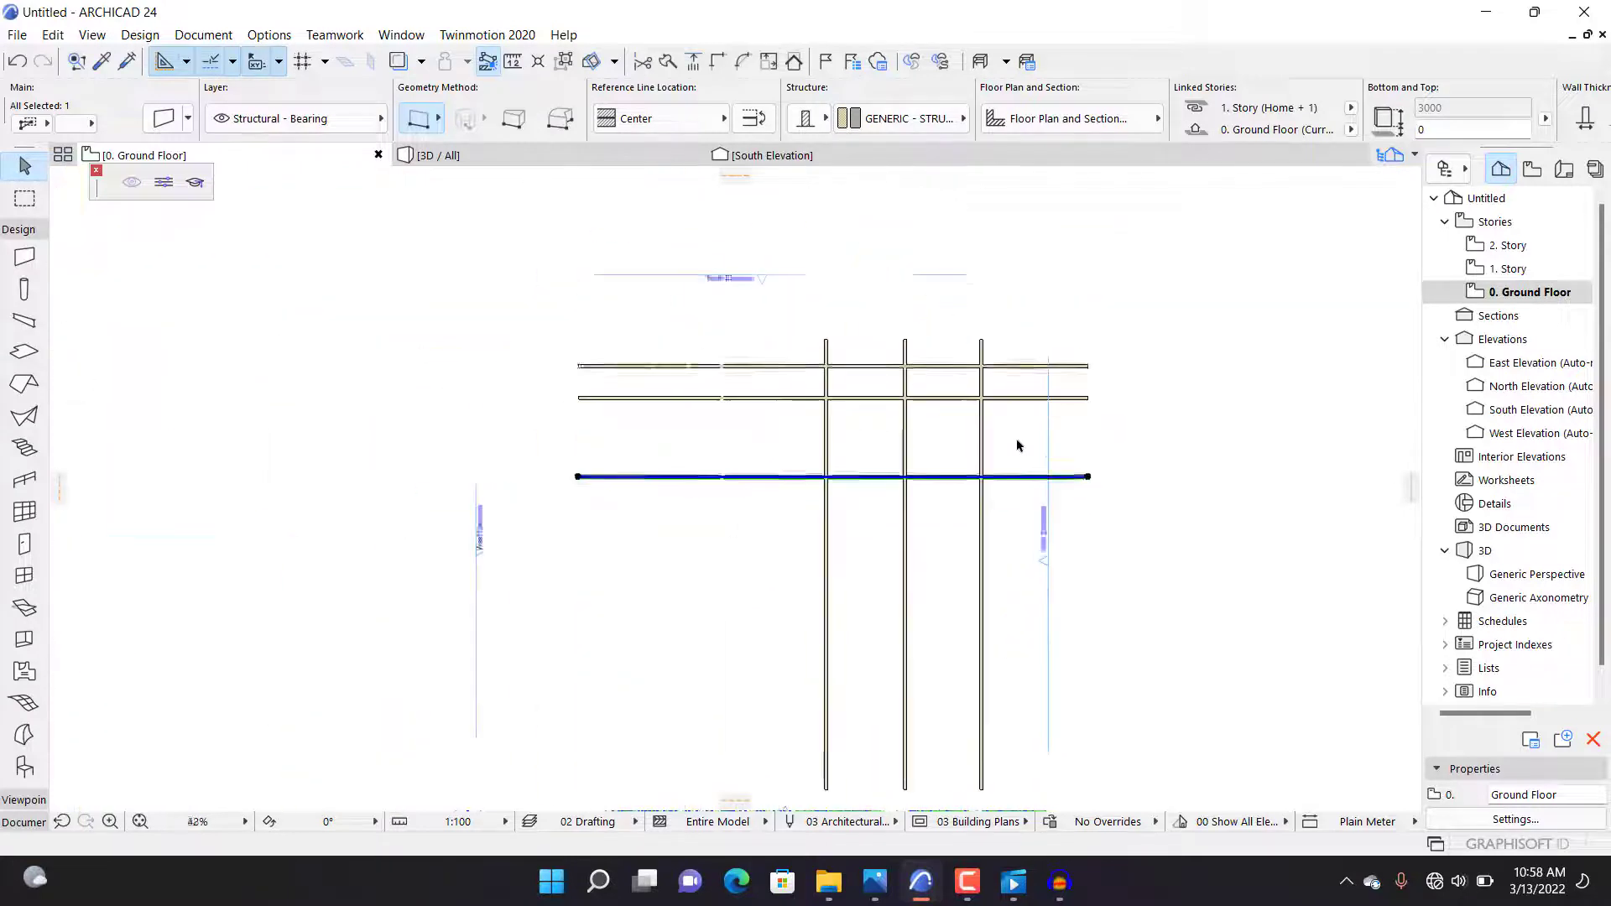
Step: Copy the third horizontal wall 3400 mm further south from its east endpoint and deselect the new wall
key(ctrl+shift+d)
scroll(1017, 447, up, 5)
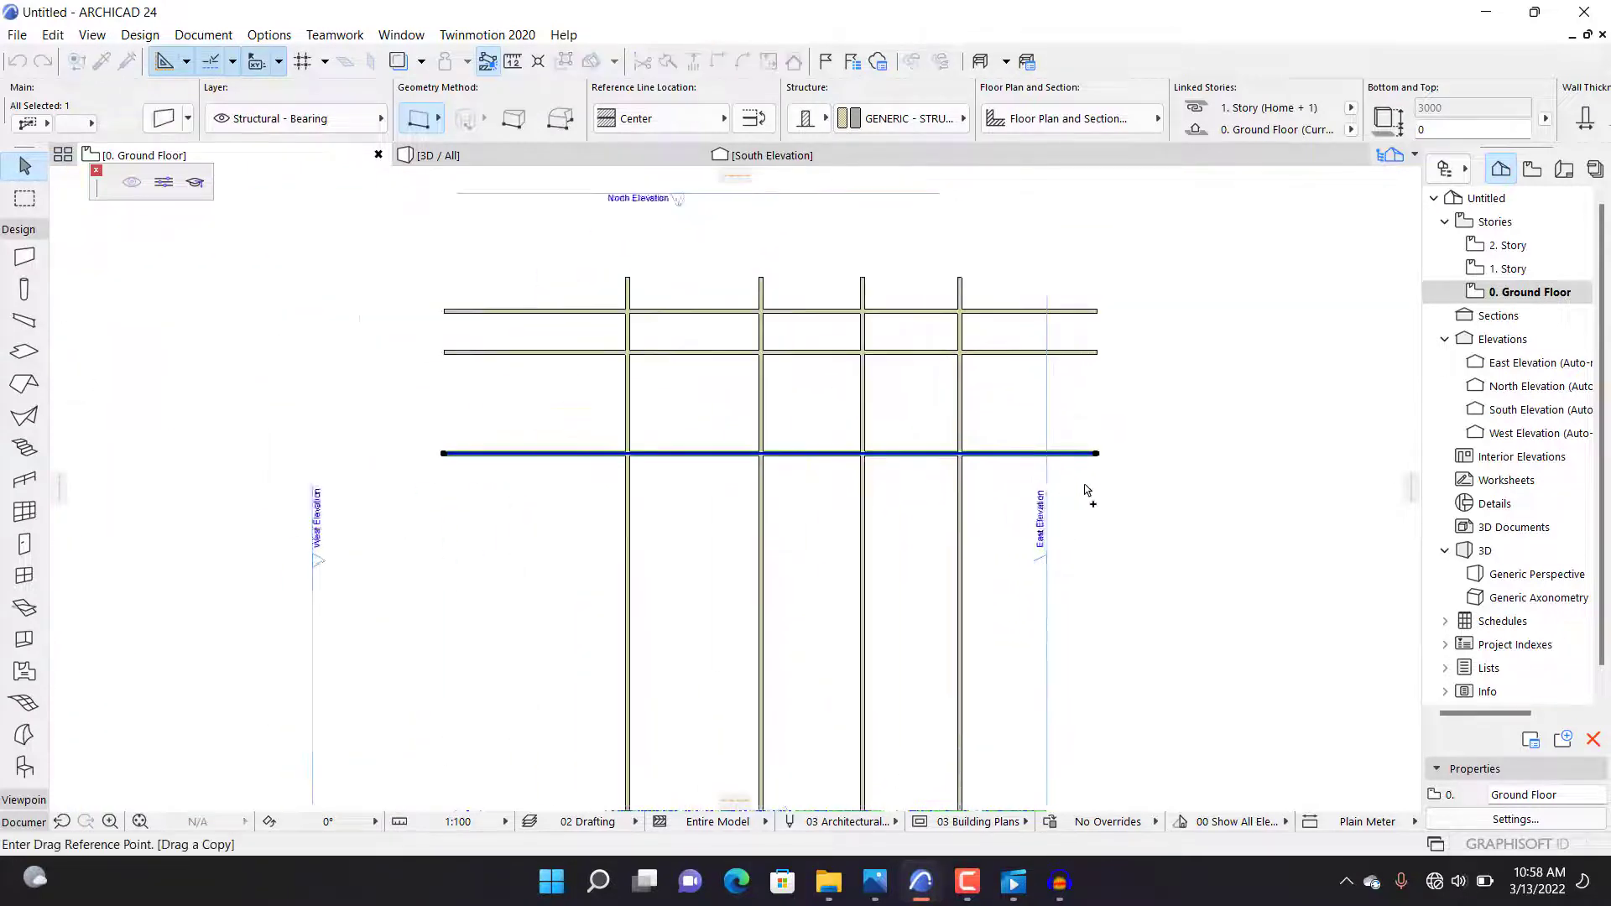
scroll(1108, 407, up, 2)
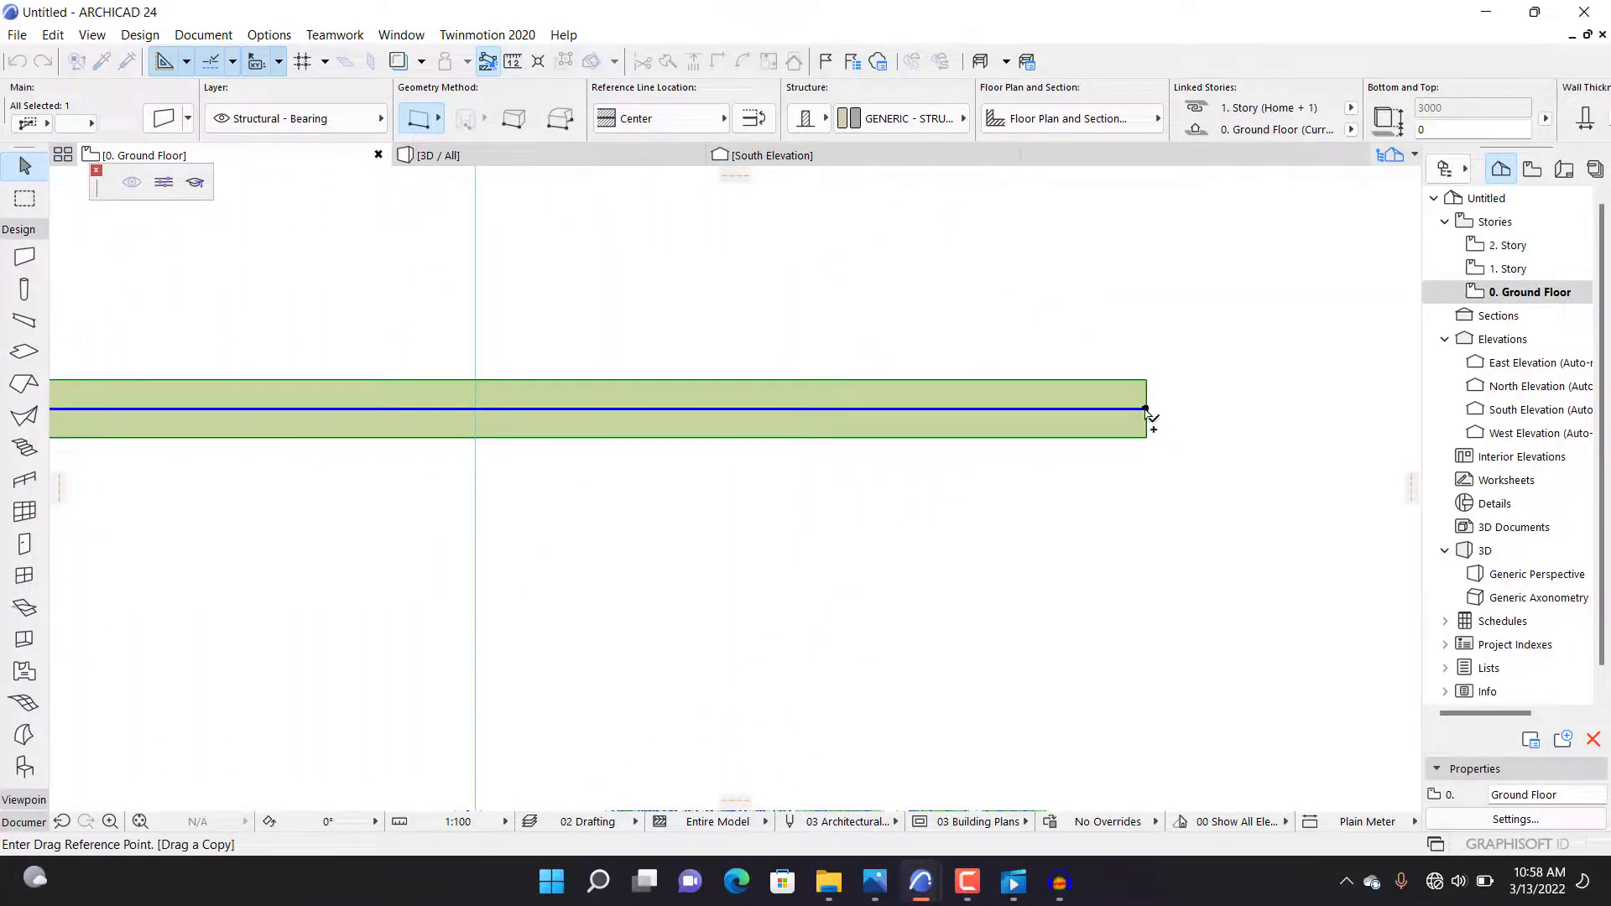
scroll(1133, 370, down, 3)
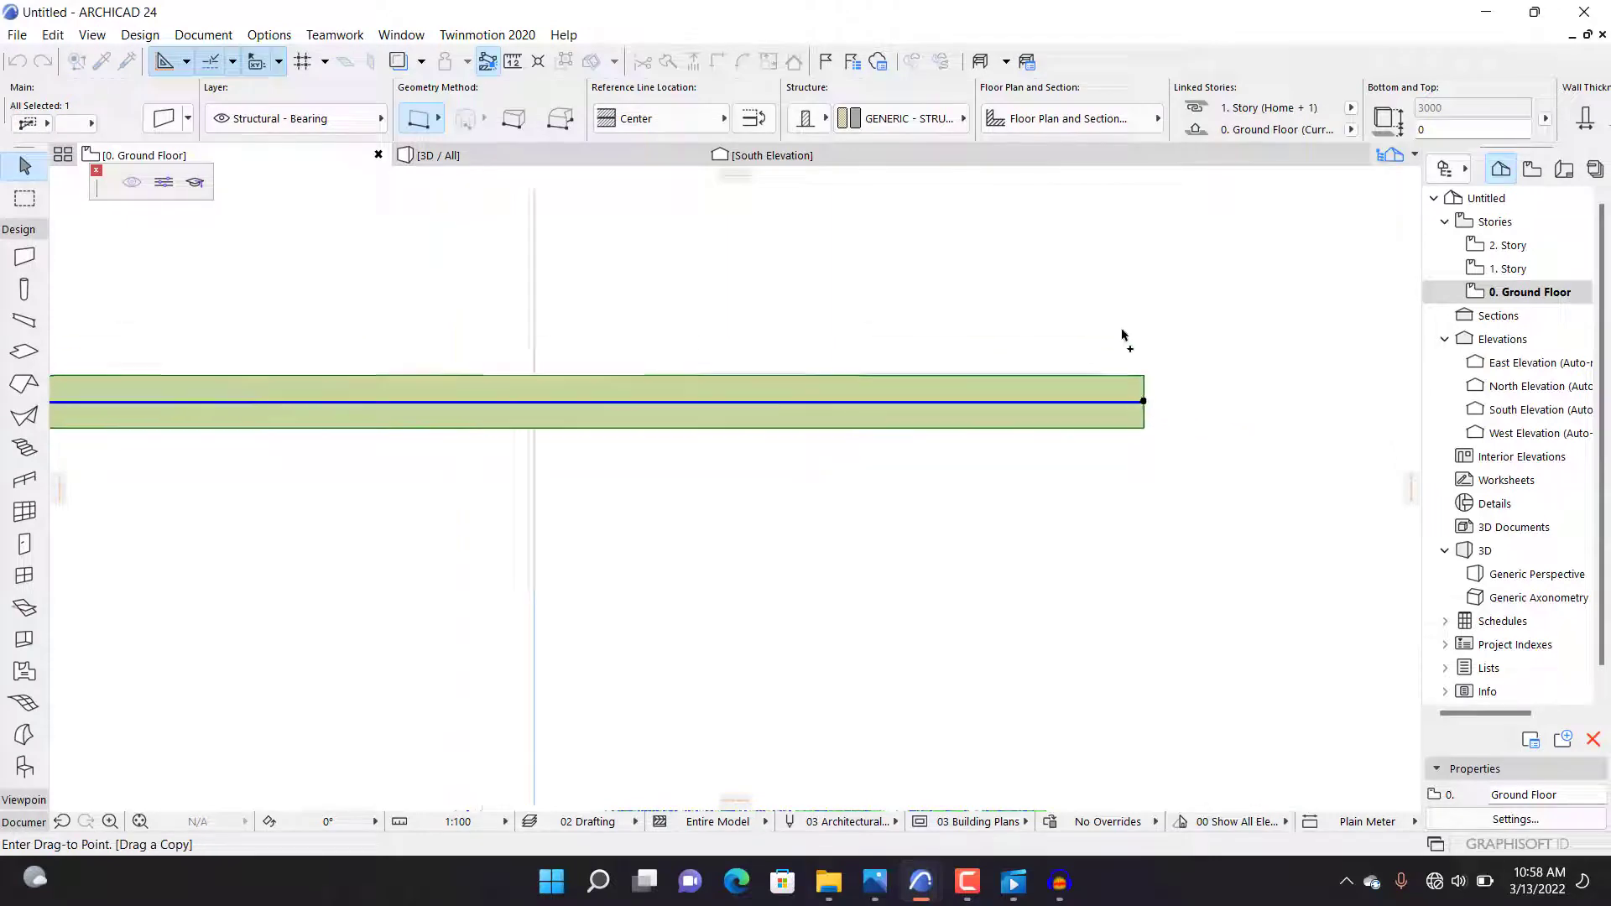
click(1131, 363)
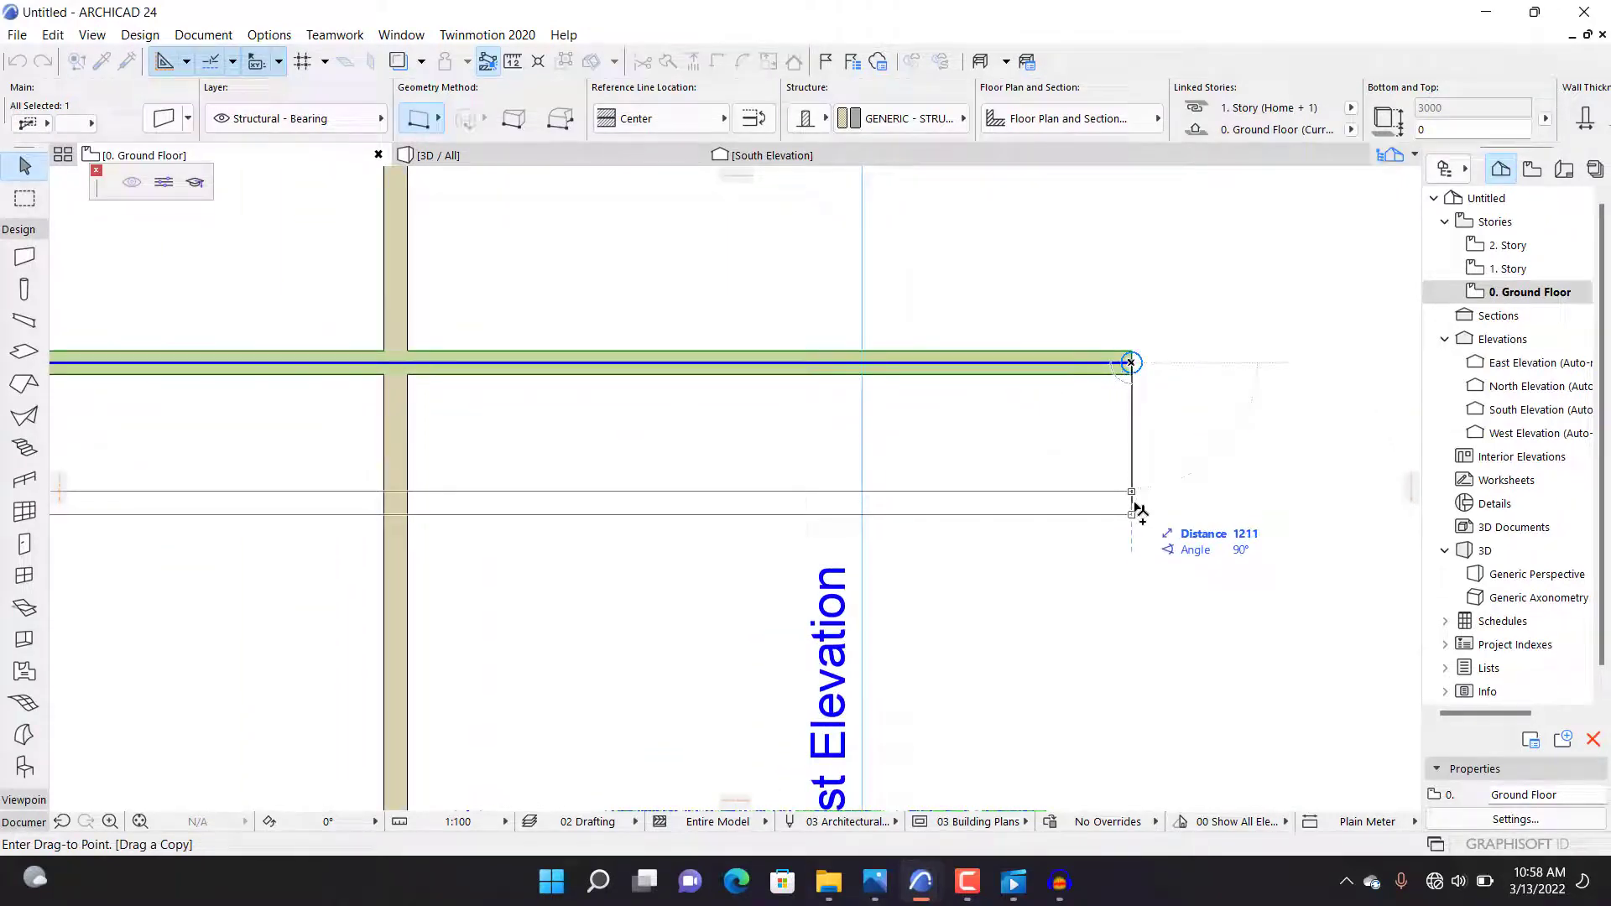
text(3)
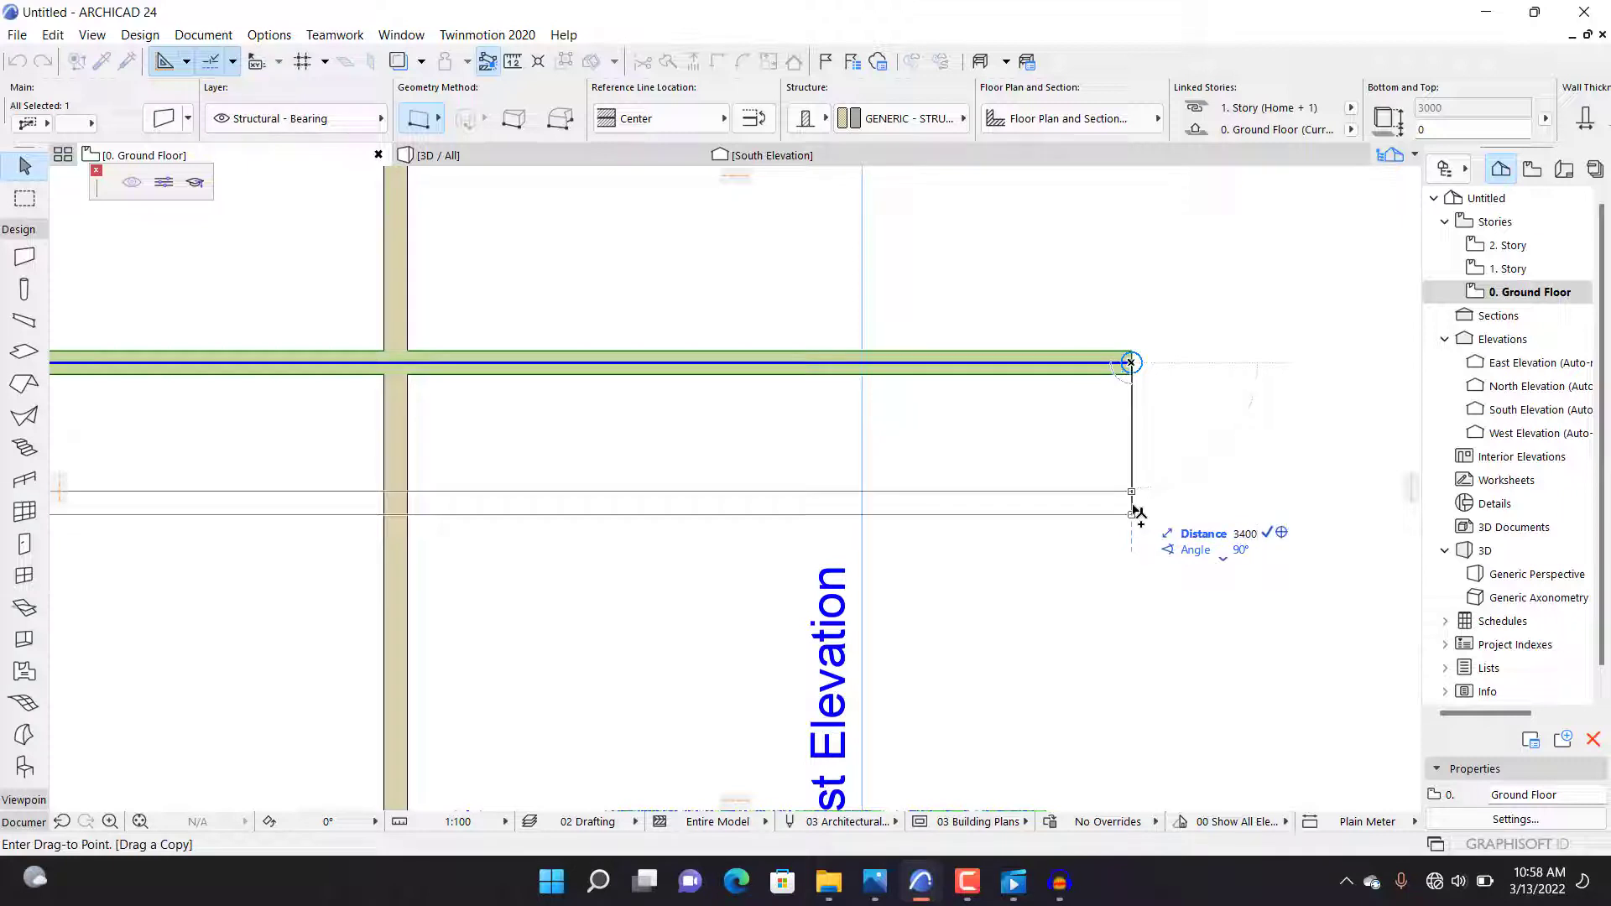
text(400)
key(Return)
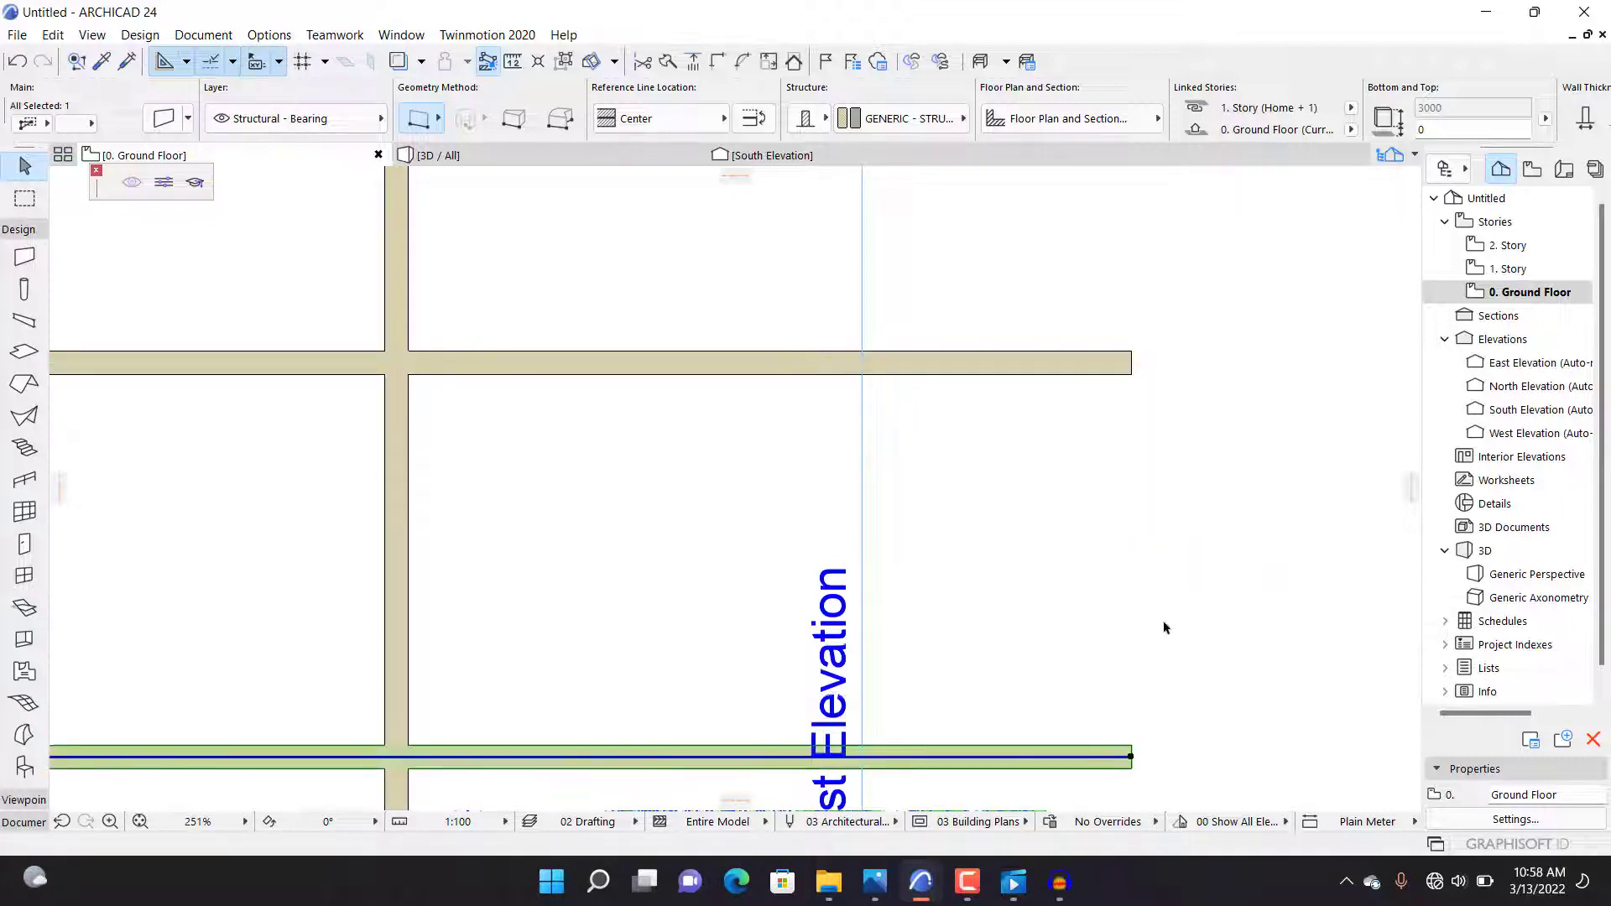
scroll(1166, 629, down, 5)
scroll(1105, 569, down, 2)
key(Delete)
scroll(1050, 561, down, 3)
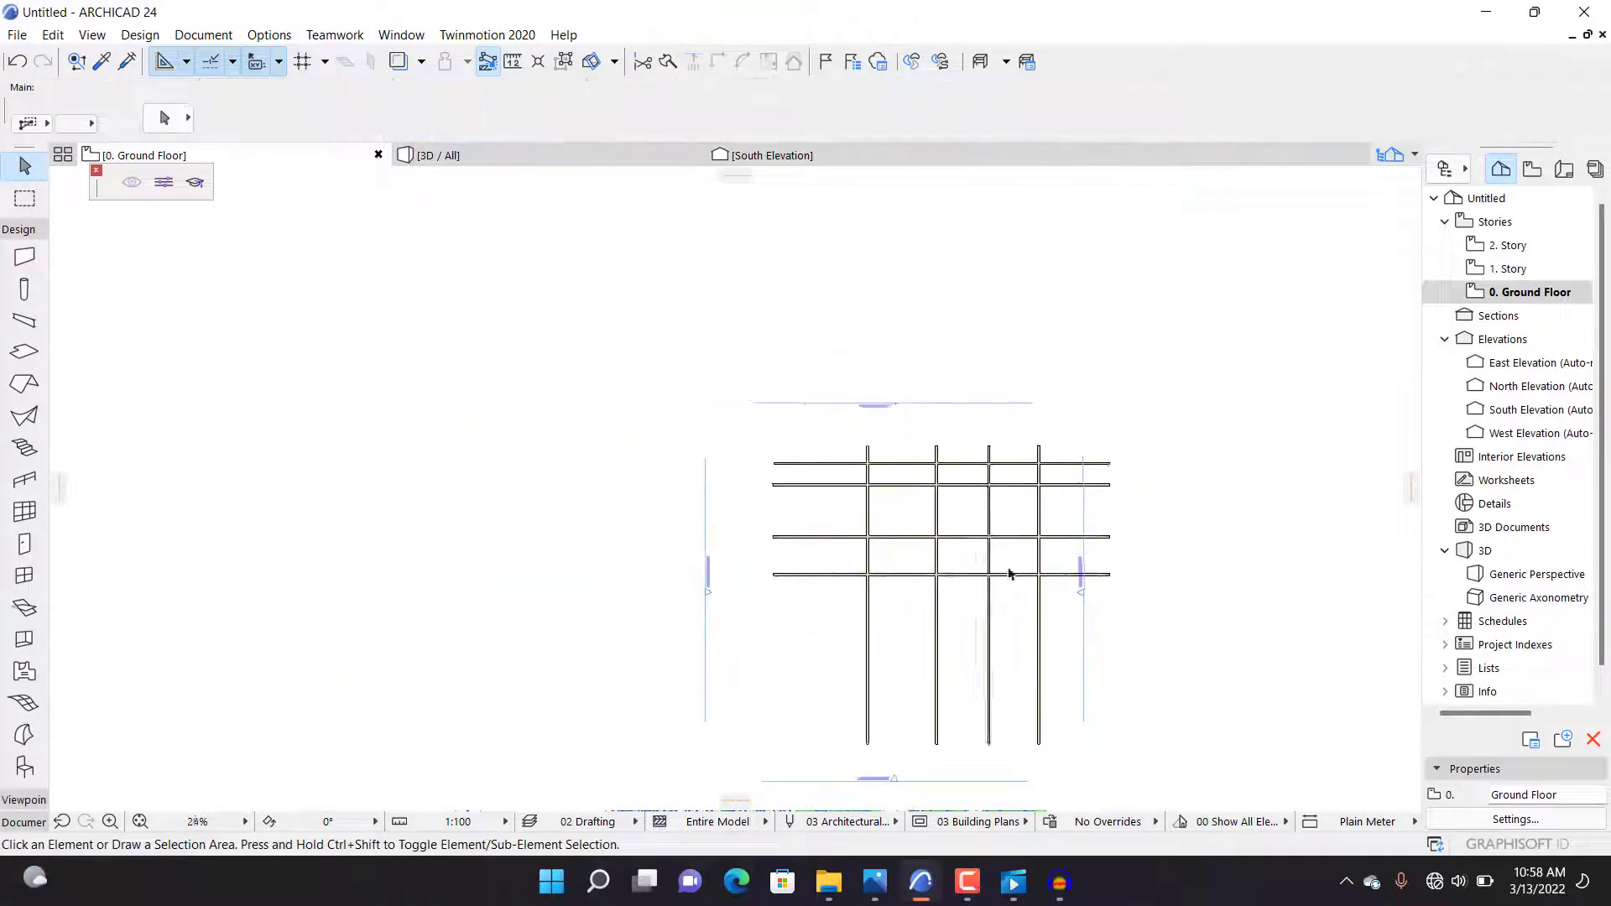
scroll(998, 621, up, 2)
scroll(989, 756, down, 2)
scroll(978, 655, up, 3)
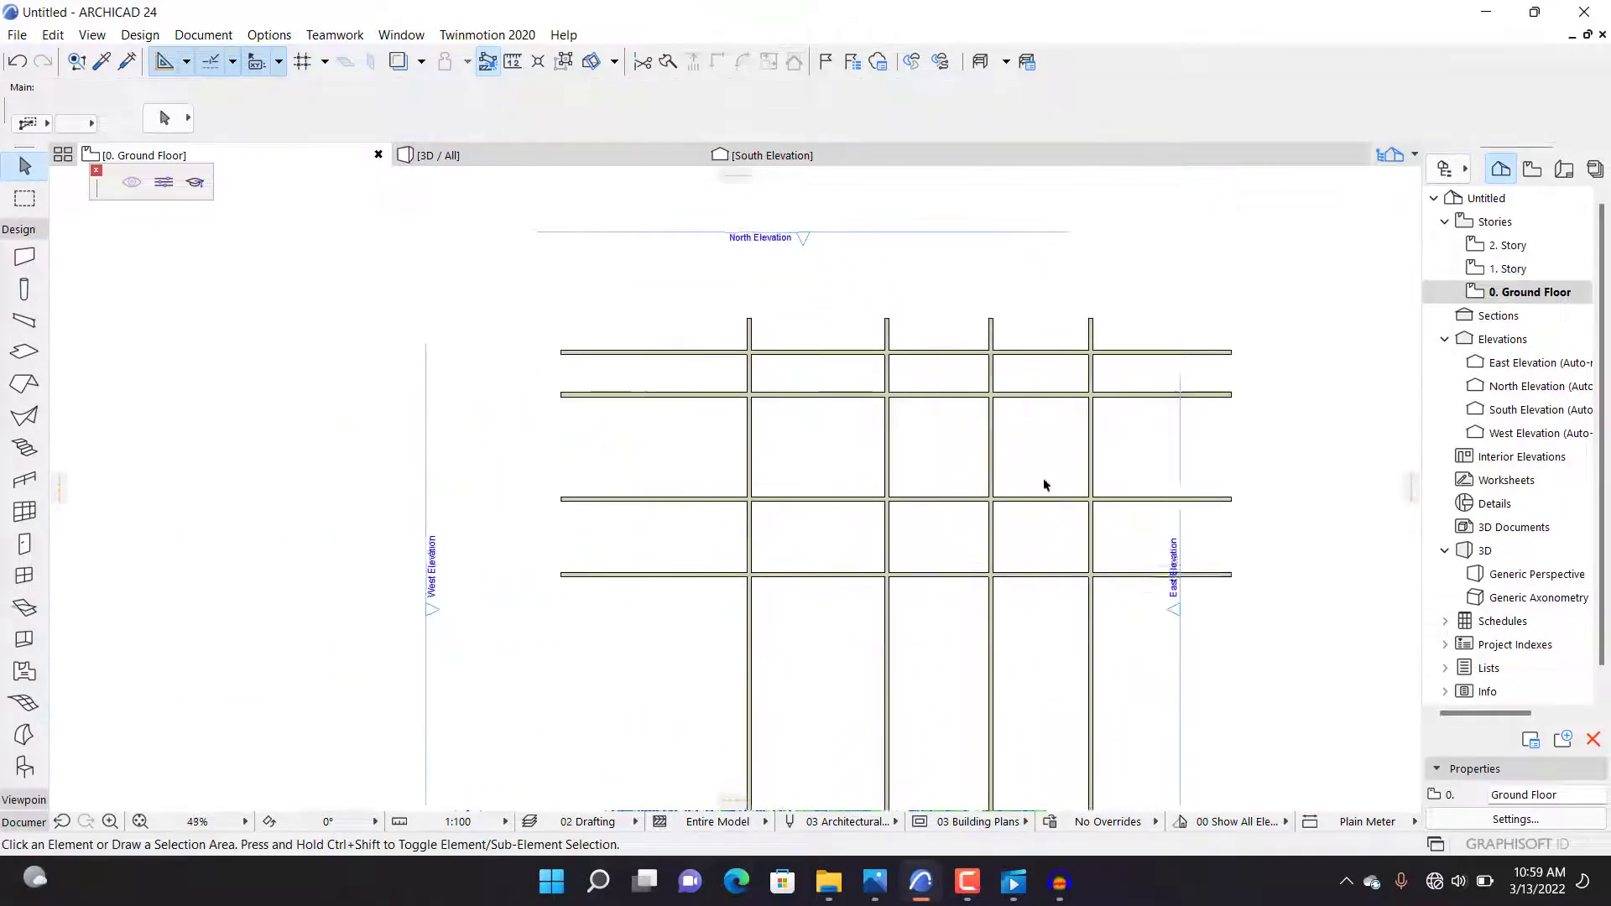
scroll(1205, 512, up, 6)
scroll(626, 210, down, 5)
scroll(1065, 478, up, 3)
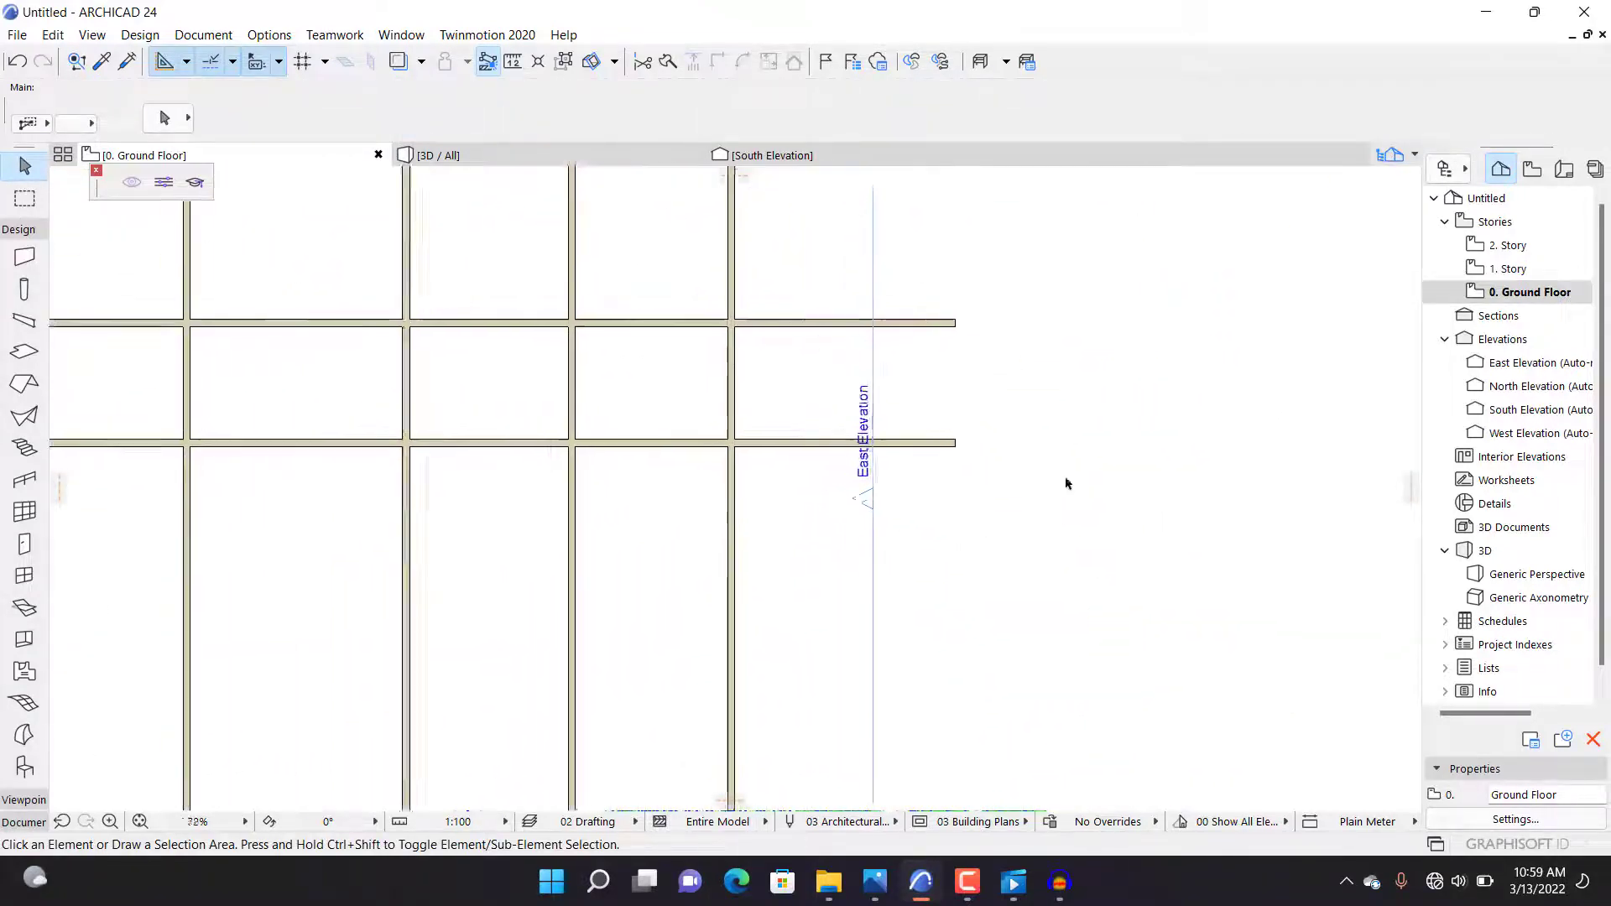
scroll(996, 331, down, 4)
scroll(1009, 324, up, 3)
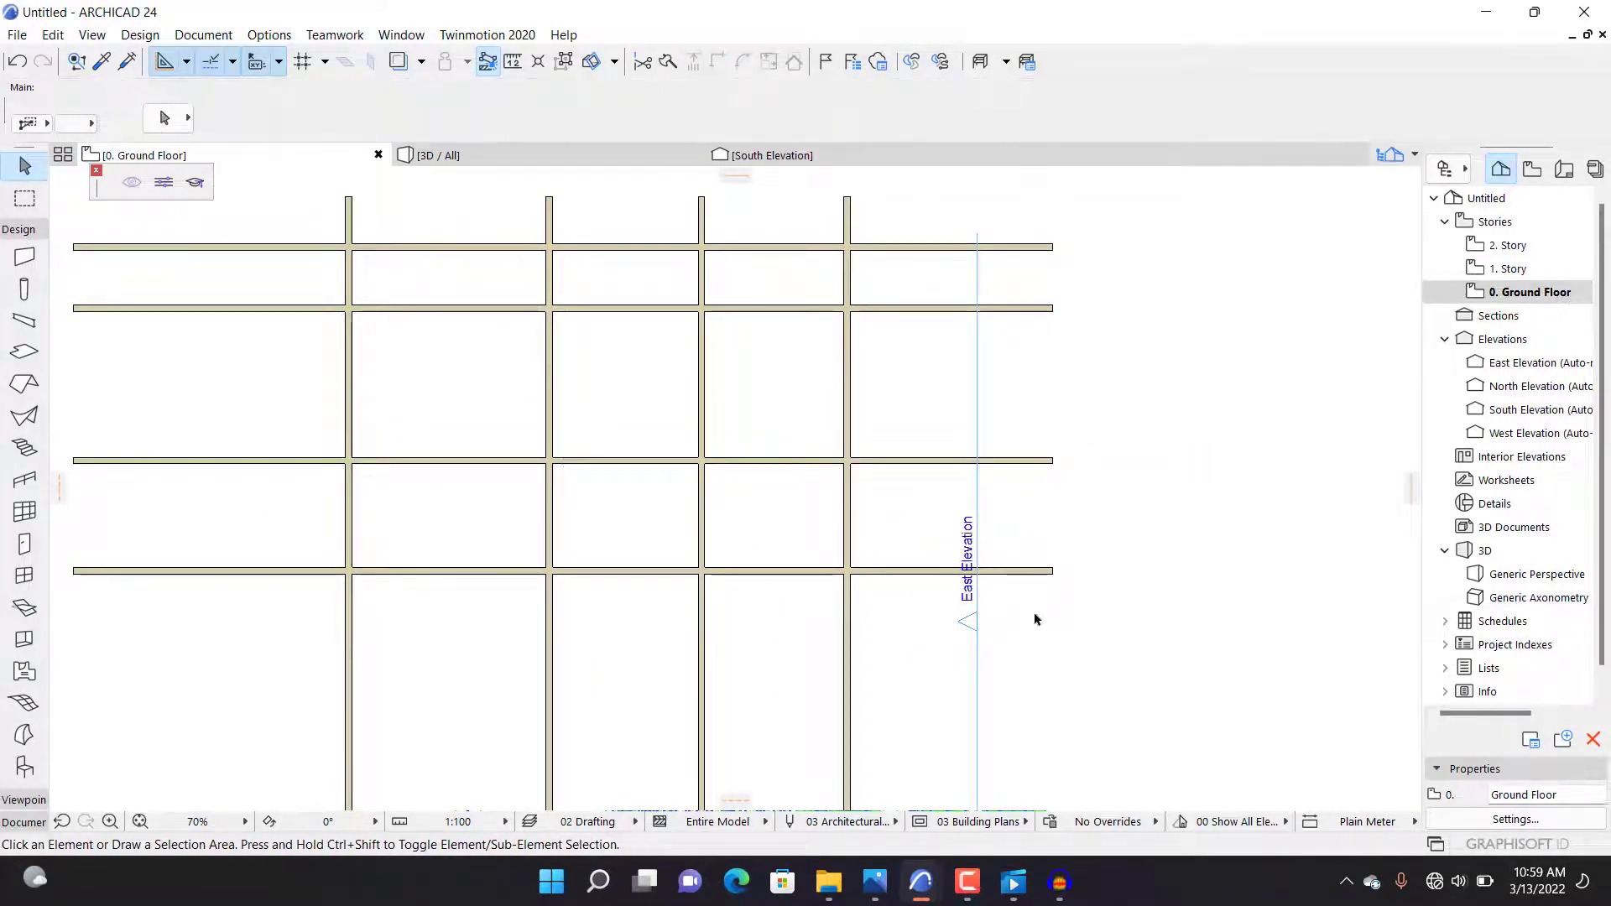
Step: Copy the fourth horizontal wall 400 mm south, using its east endpoint as the drag reference, and deselect the copy
scroll(1036, 617, up, 5)
click(1054, 497)
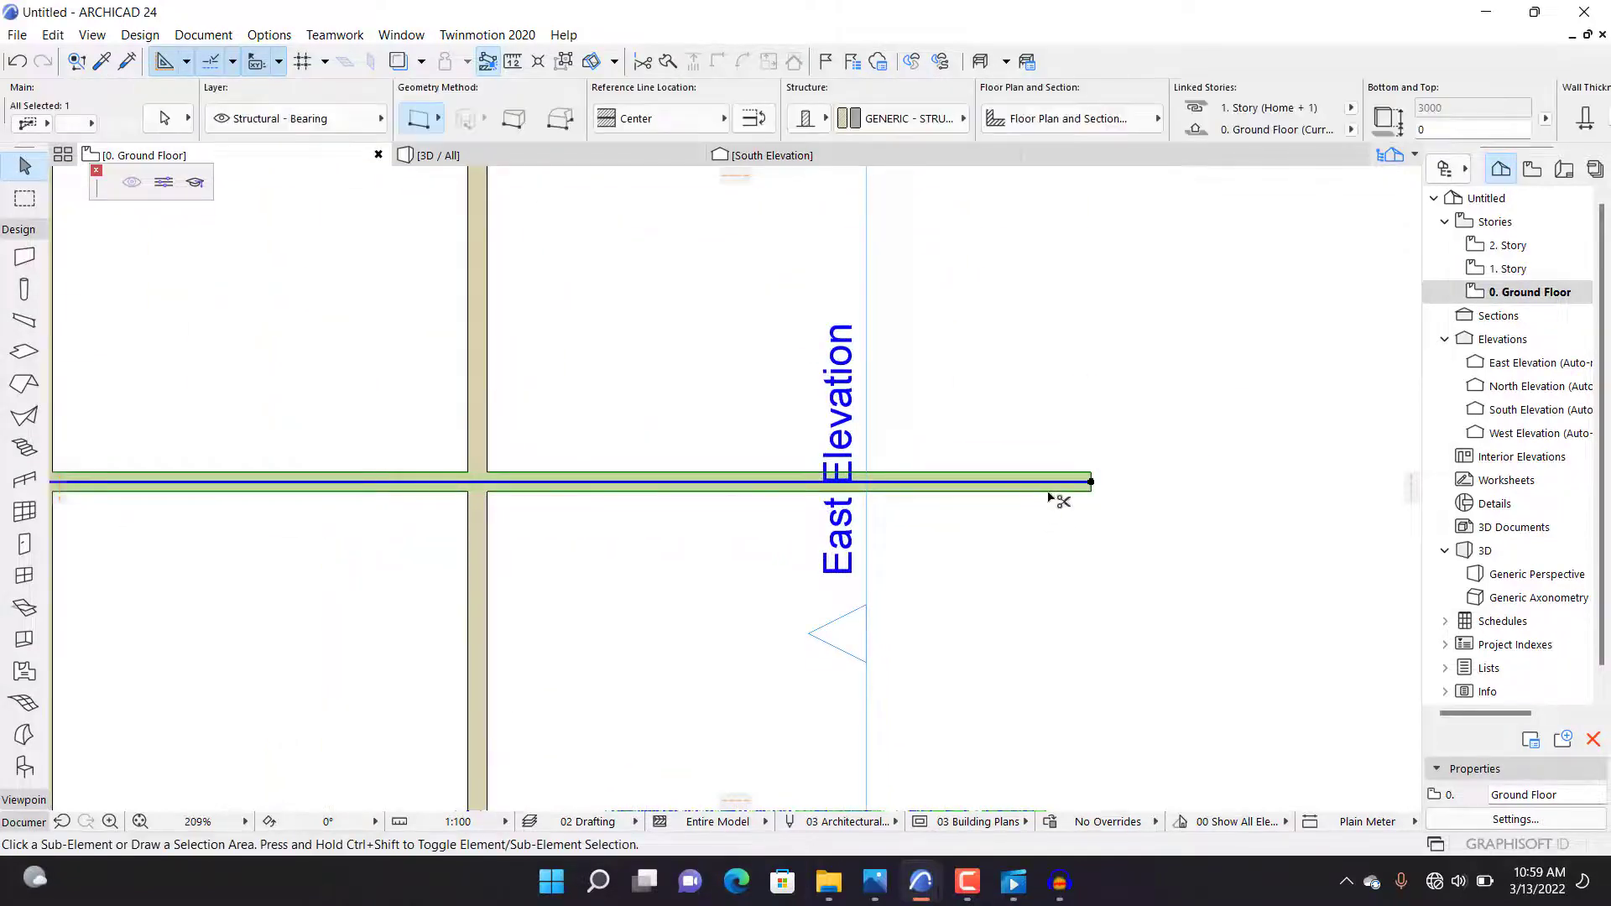
key(ctrl+shift+d)
scroll(1105, 503, up, 3)
scroll(1105, 503, up, 1)
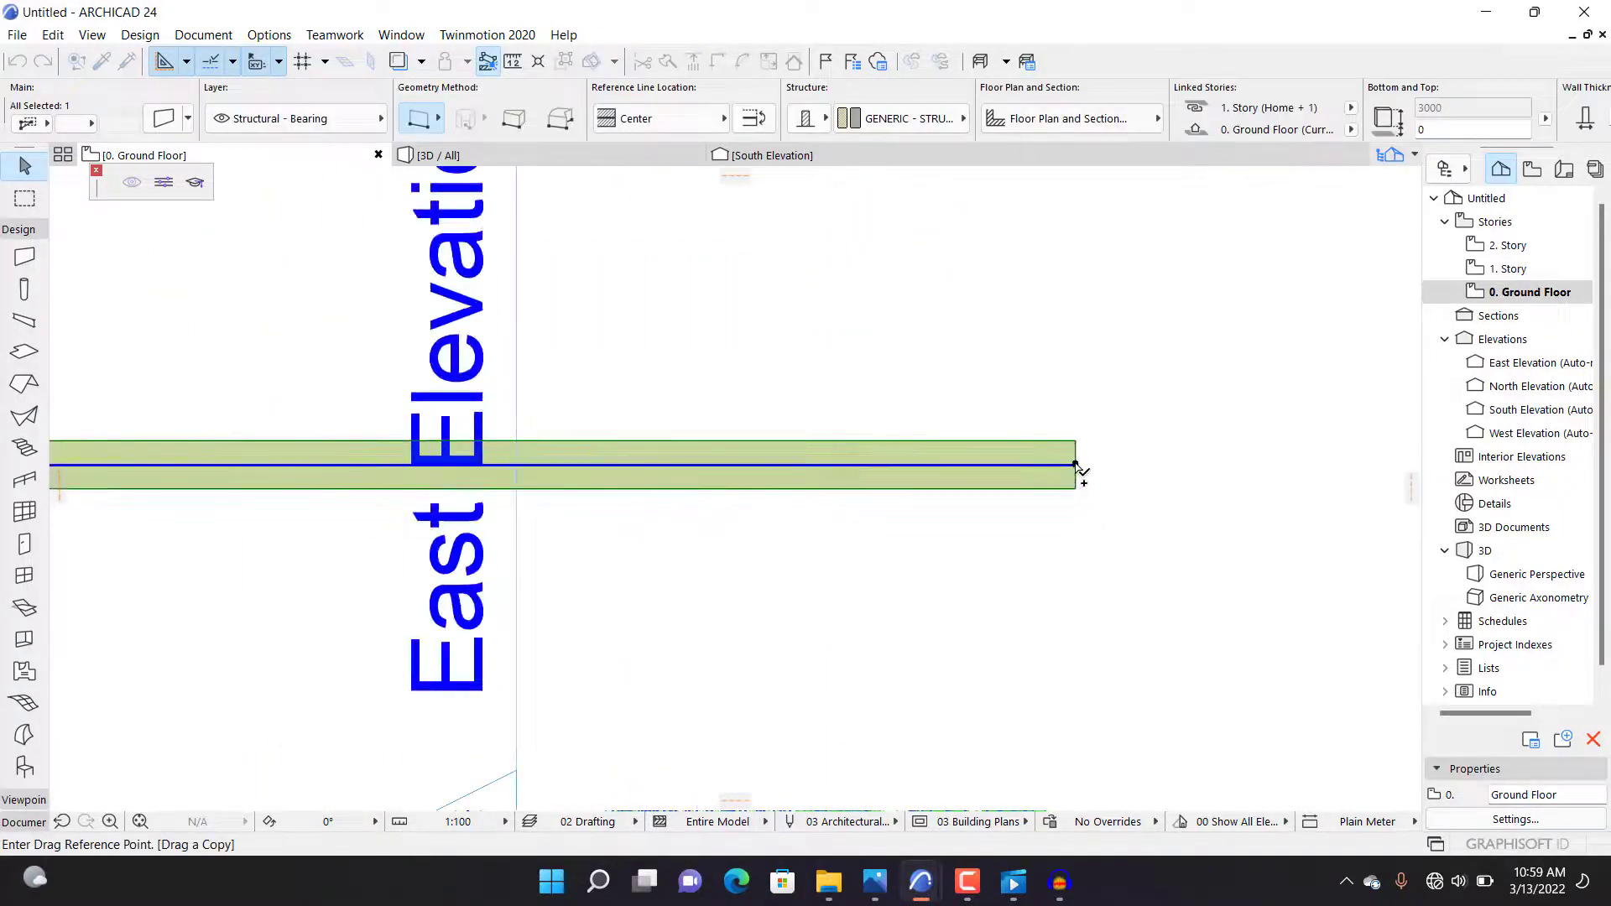
click(1076, 464)
text(3)
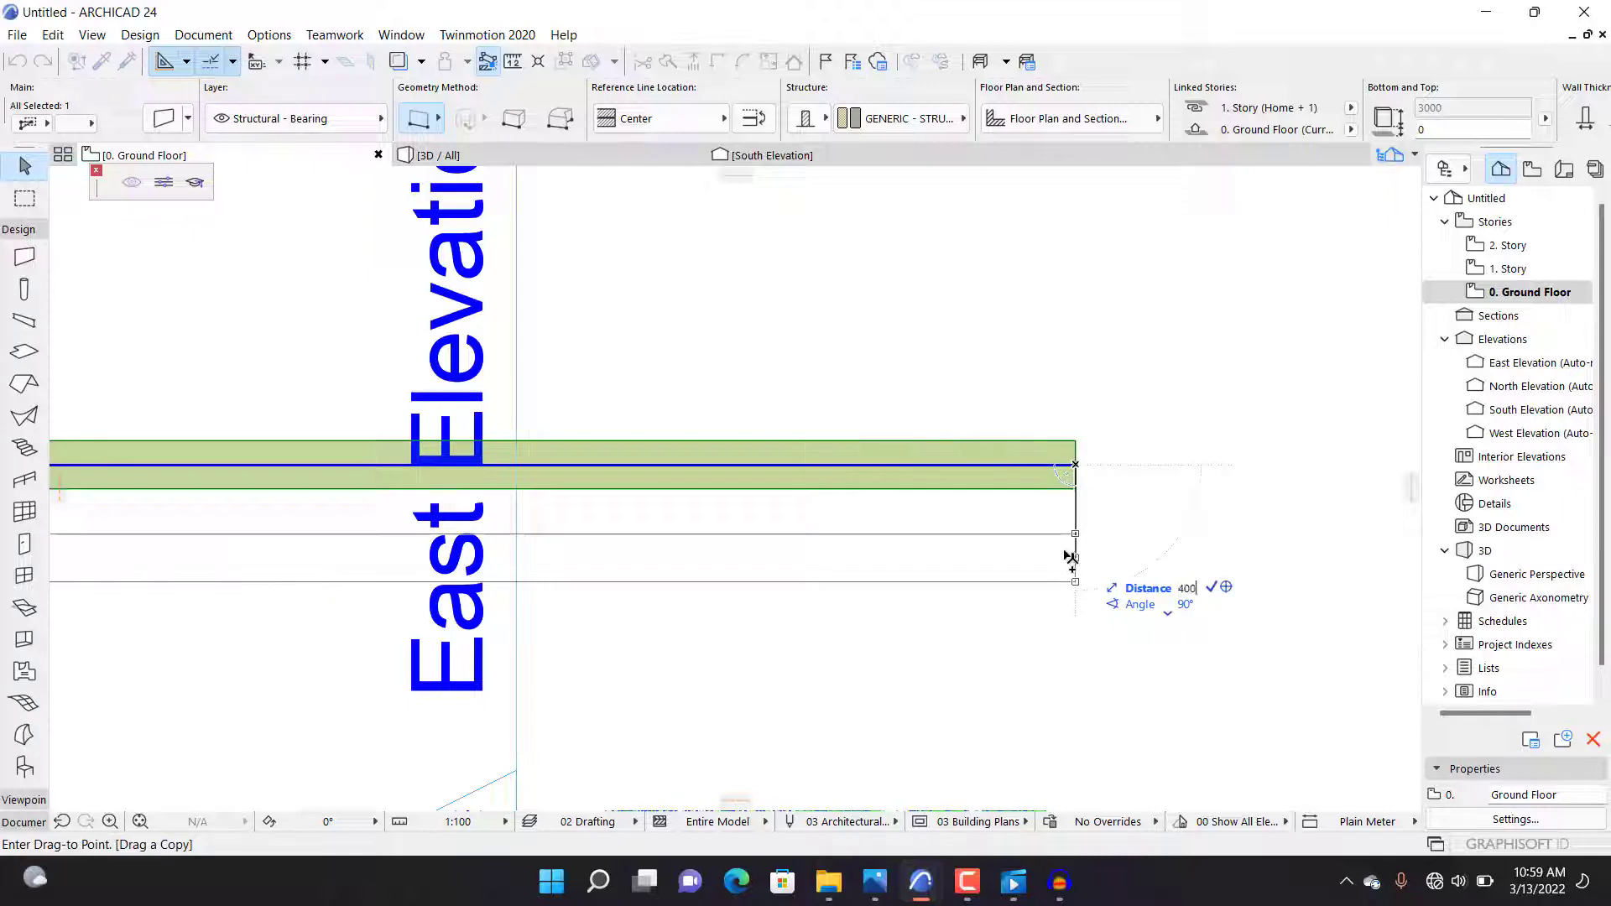
text(00)
key(Return)
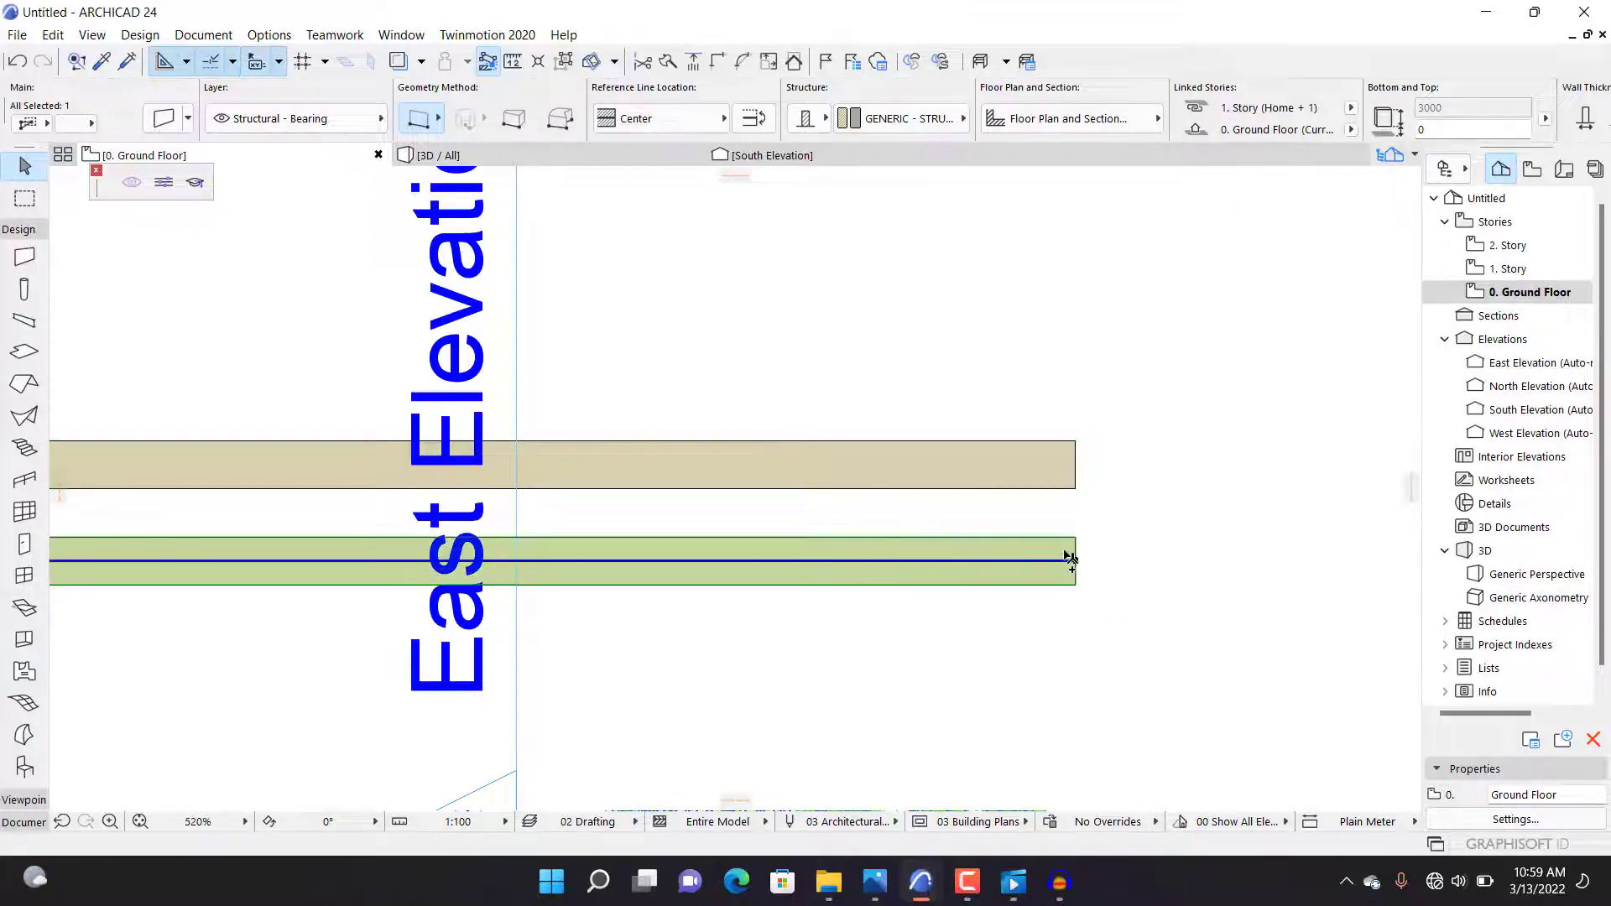
scroll(1097, 546, down, 5)
key(Escape)
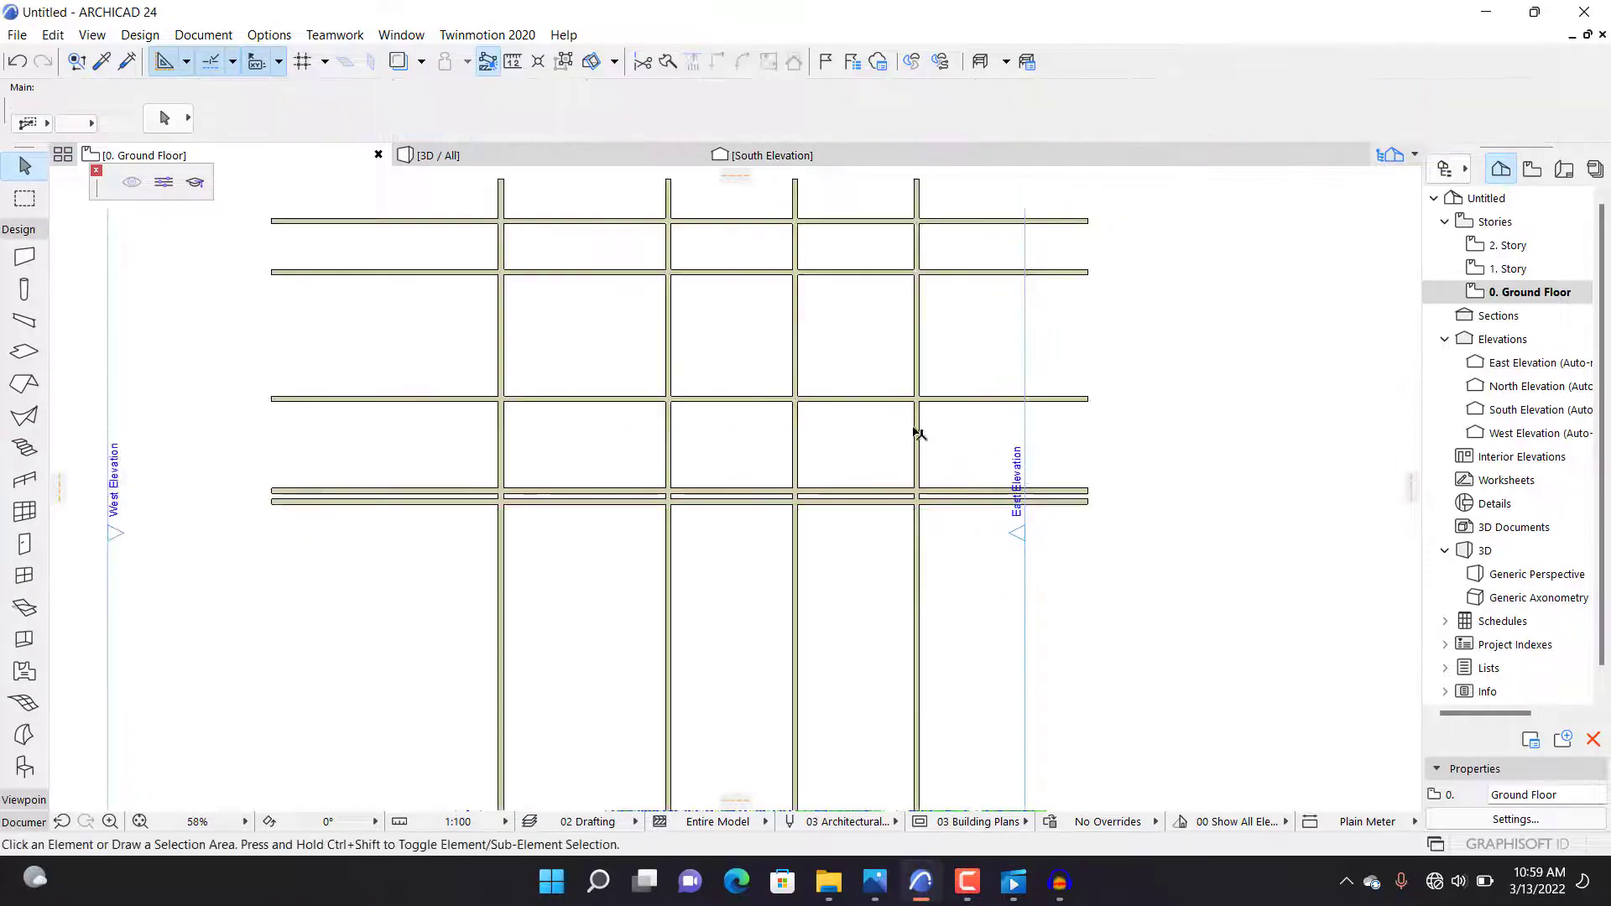
Step: Copy the easternmost vertical wall 1800 mm east, using its north endpoint as the drag reference, and deselect the copy
scroll(1043, 506, down, 5)
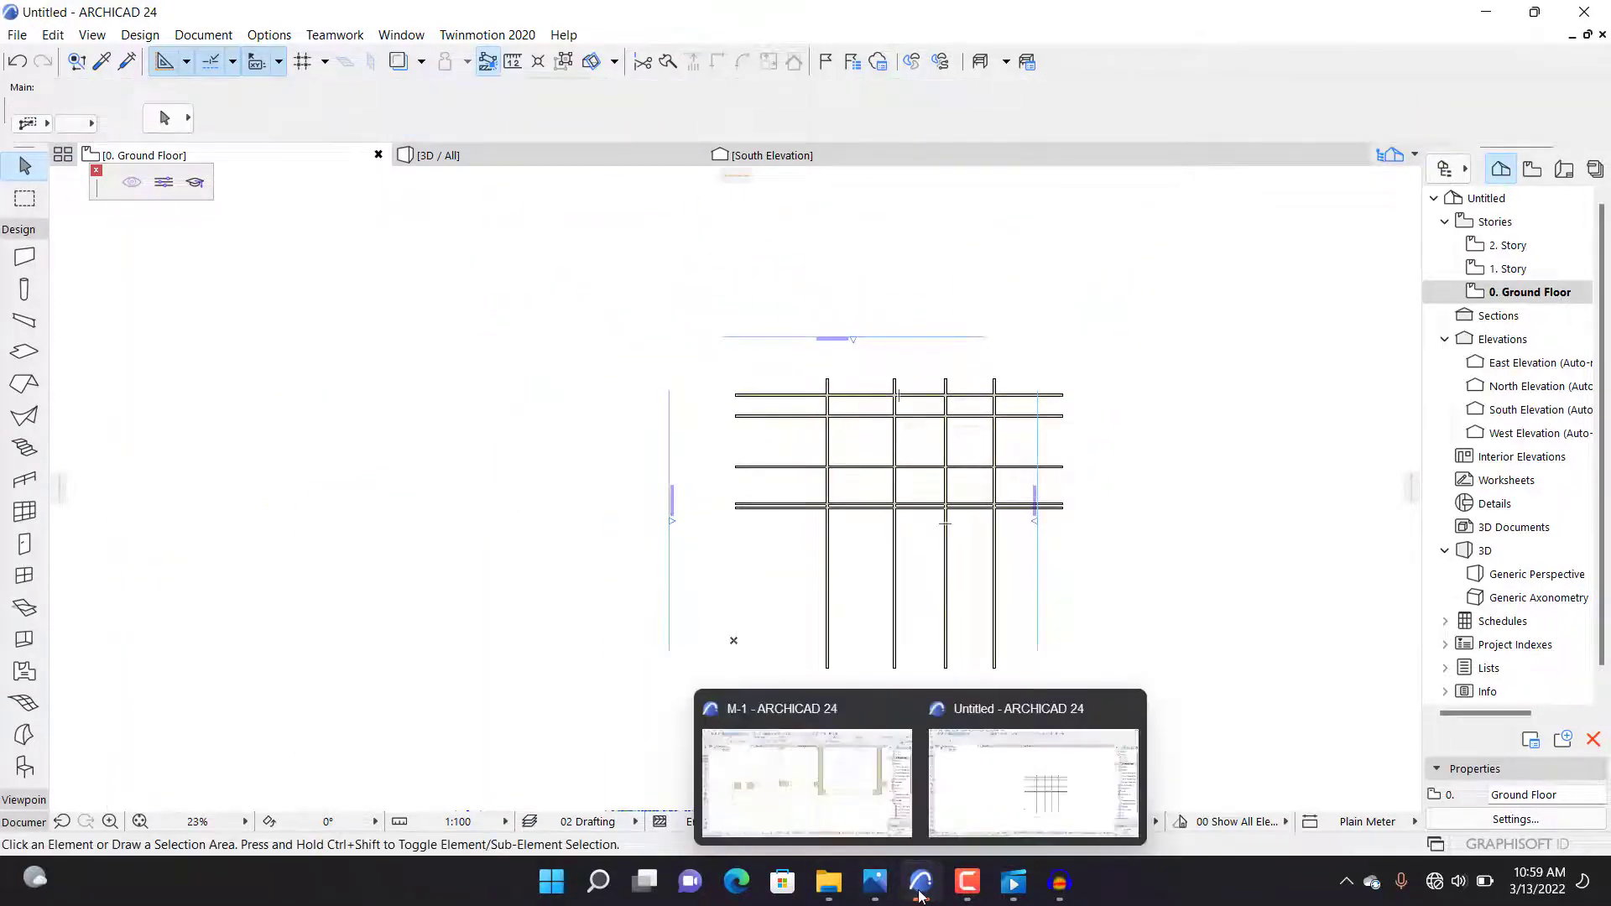
scroll(953, 485, up, 4)
scroll(953, 484, up, 2)
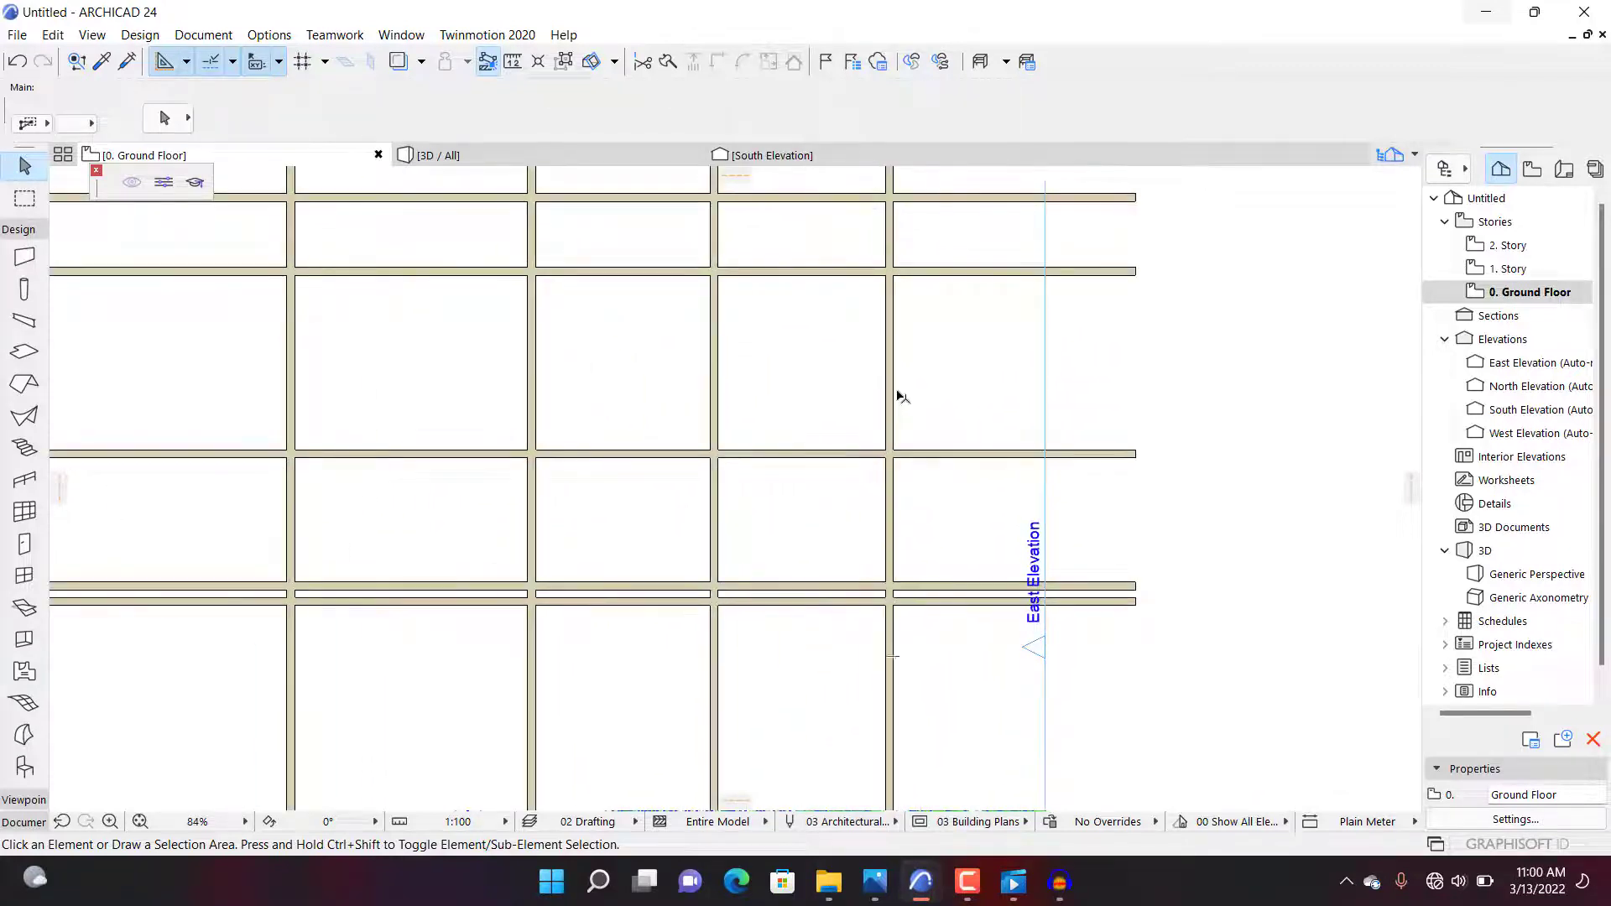
click(895, 394)
key(ctrl+d)
scroll(893, 455, up, 3)
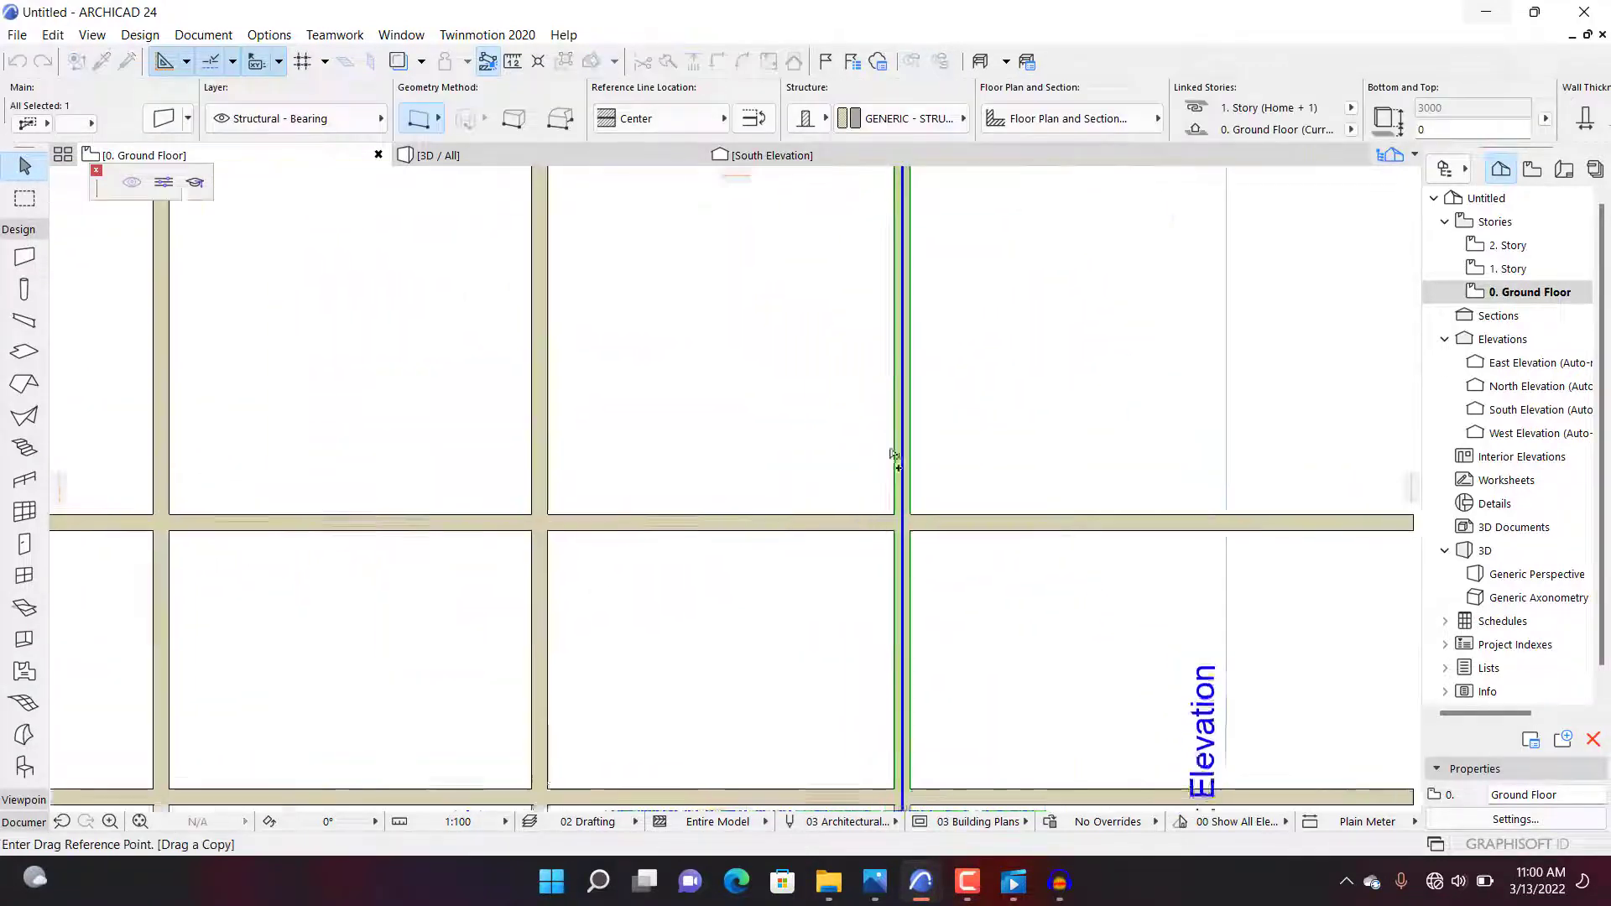
scroll(898, 419, down, 6)
scroll(899, 403, up, 12)
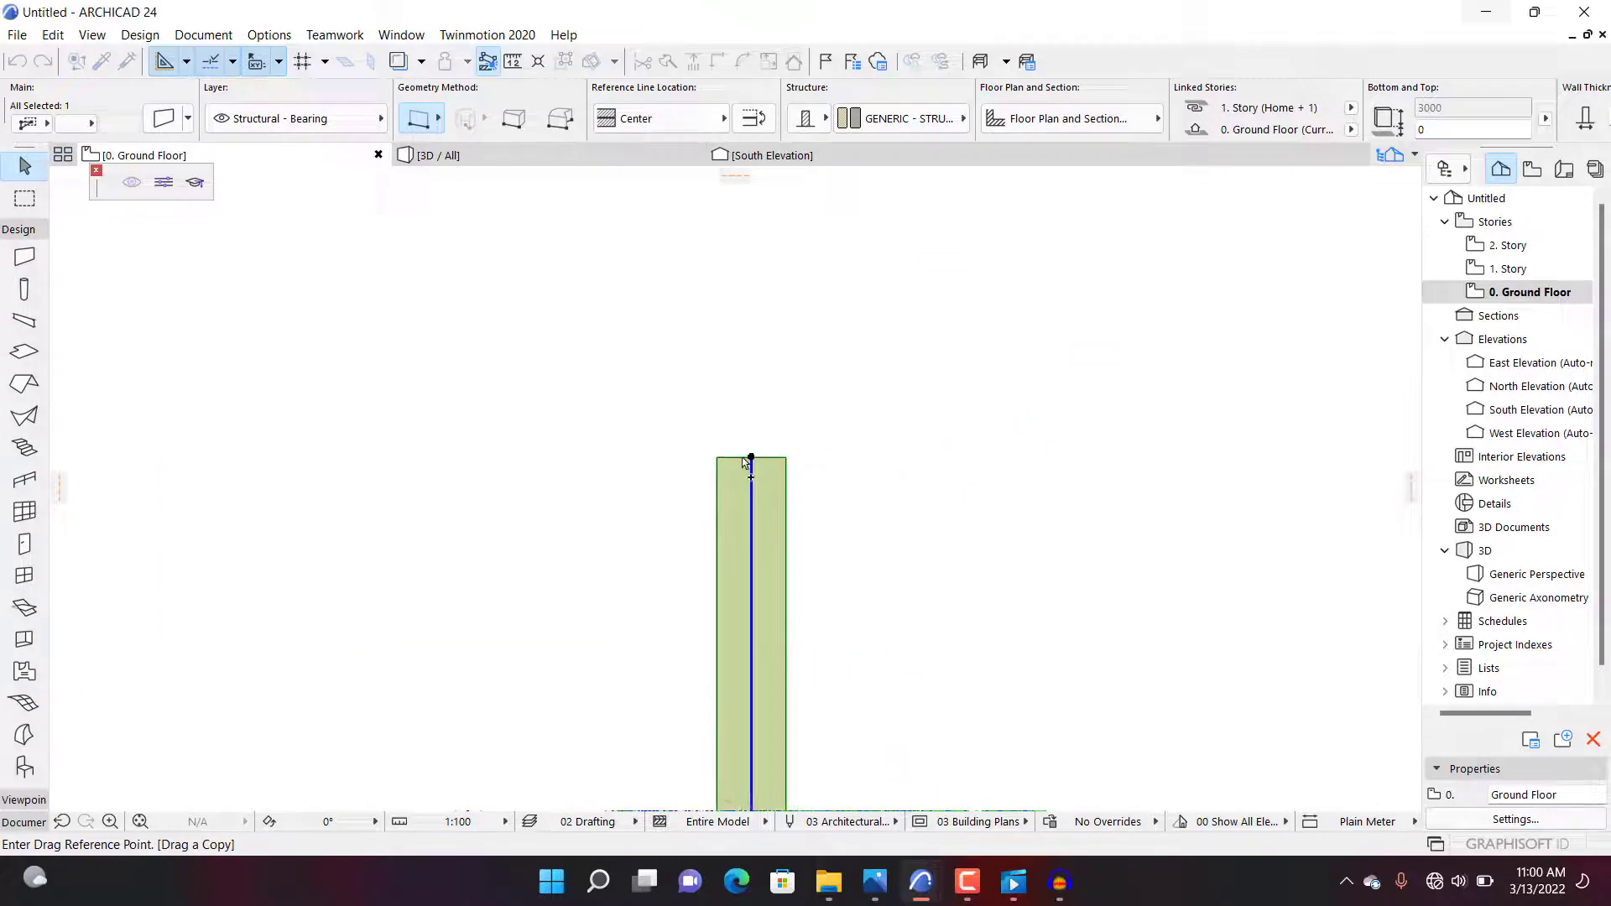
click(752, 458)
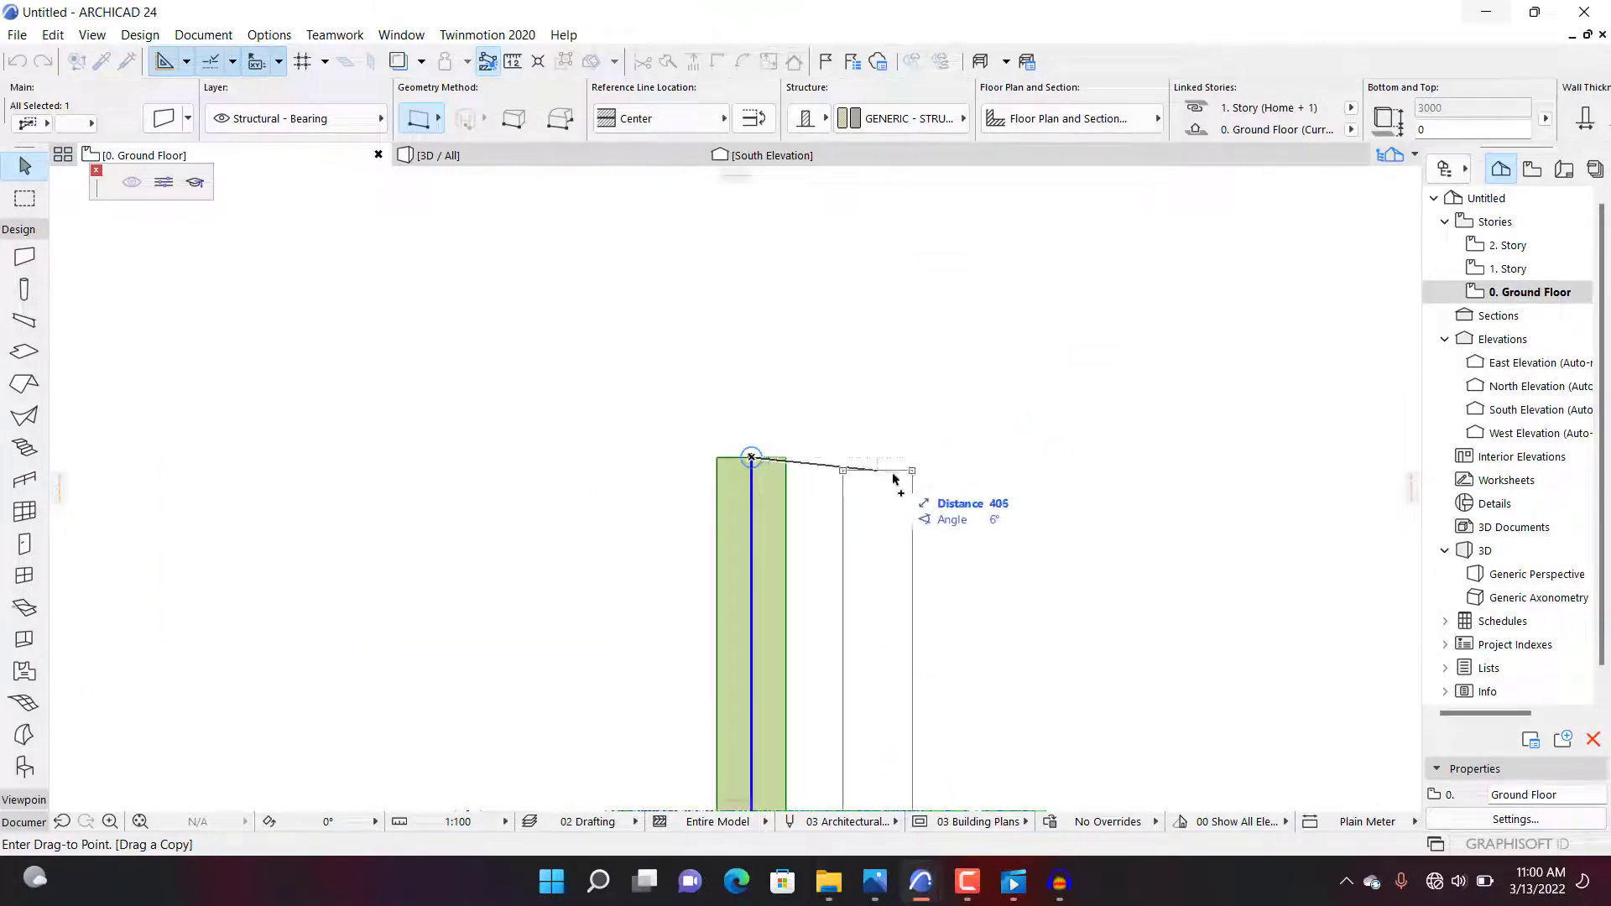
text(1800)
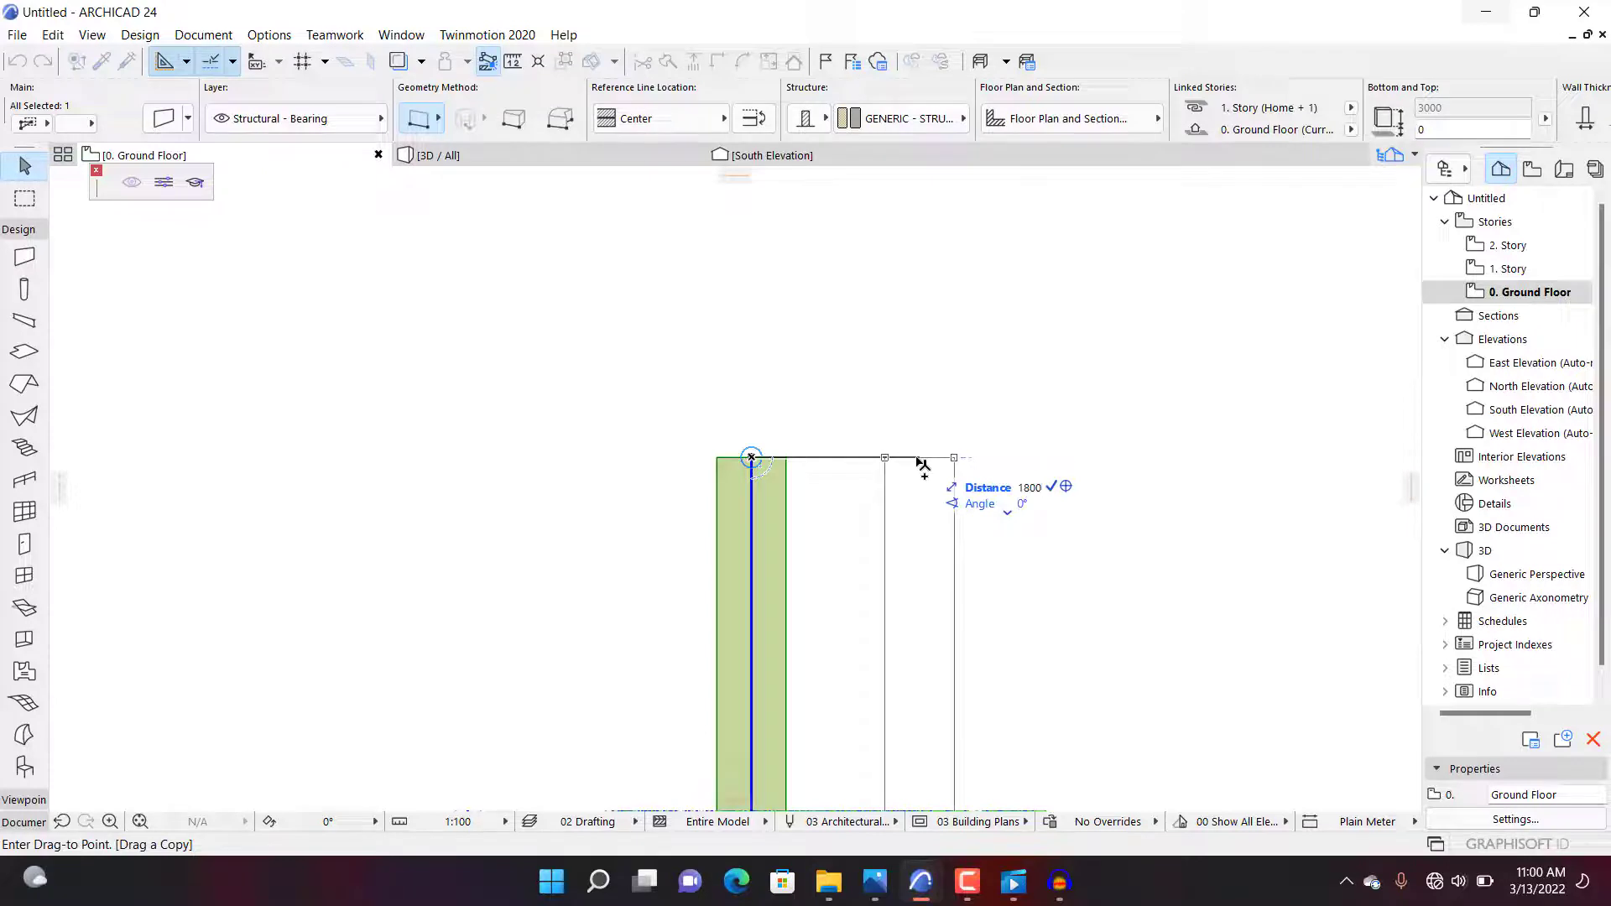
key(Return)
scroll(1192, 389, down, 6)
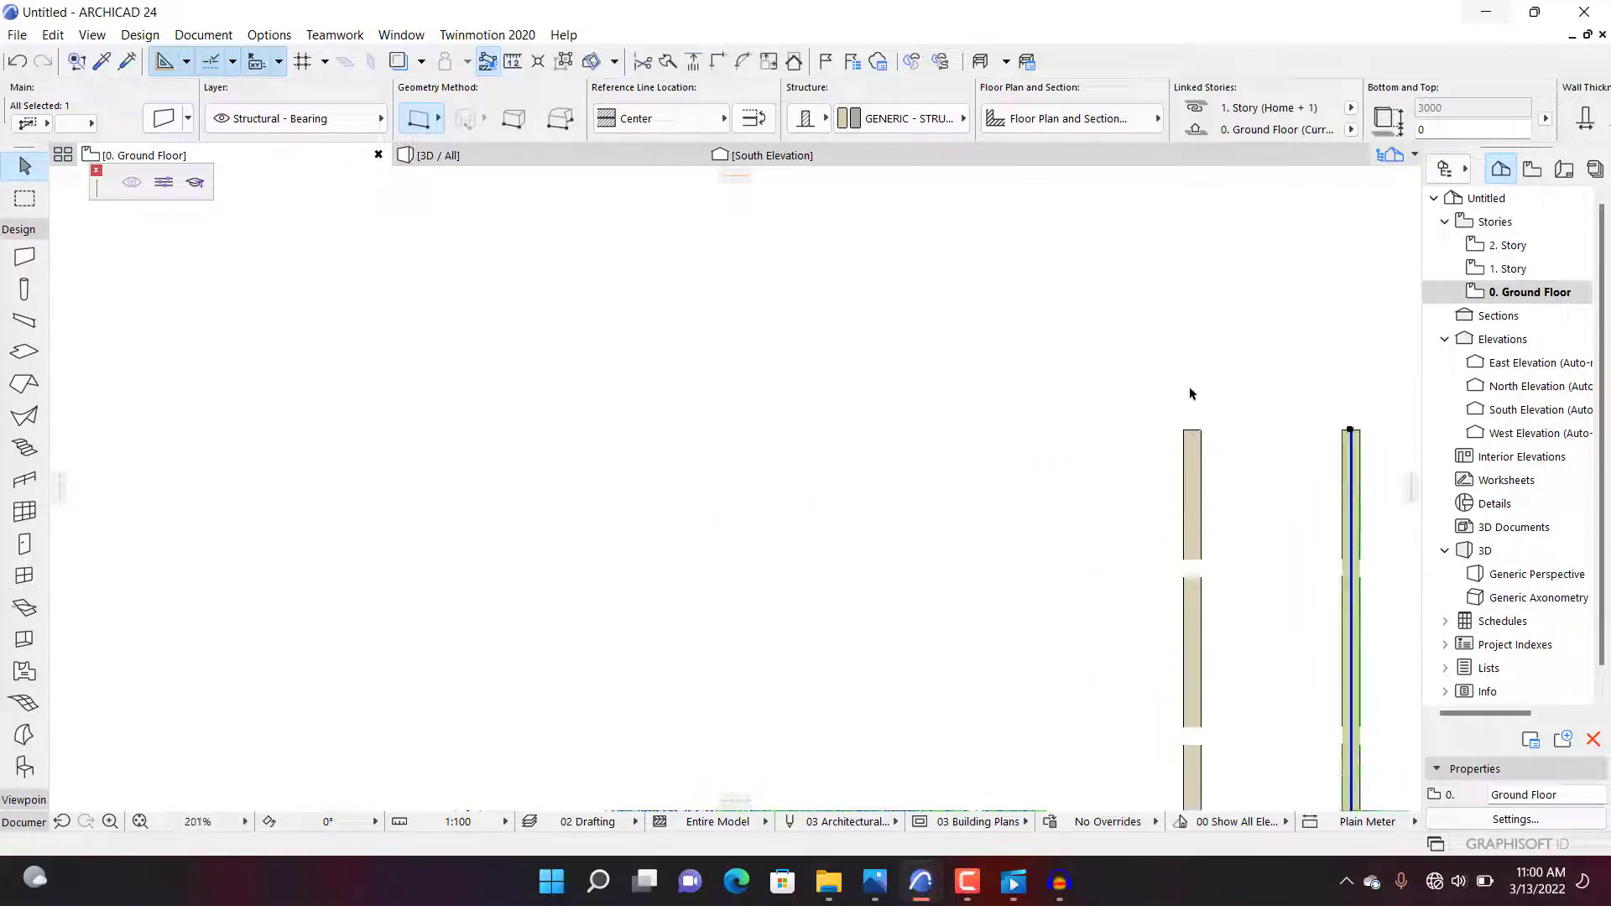
scroll(1187, 491, up, 5)
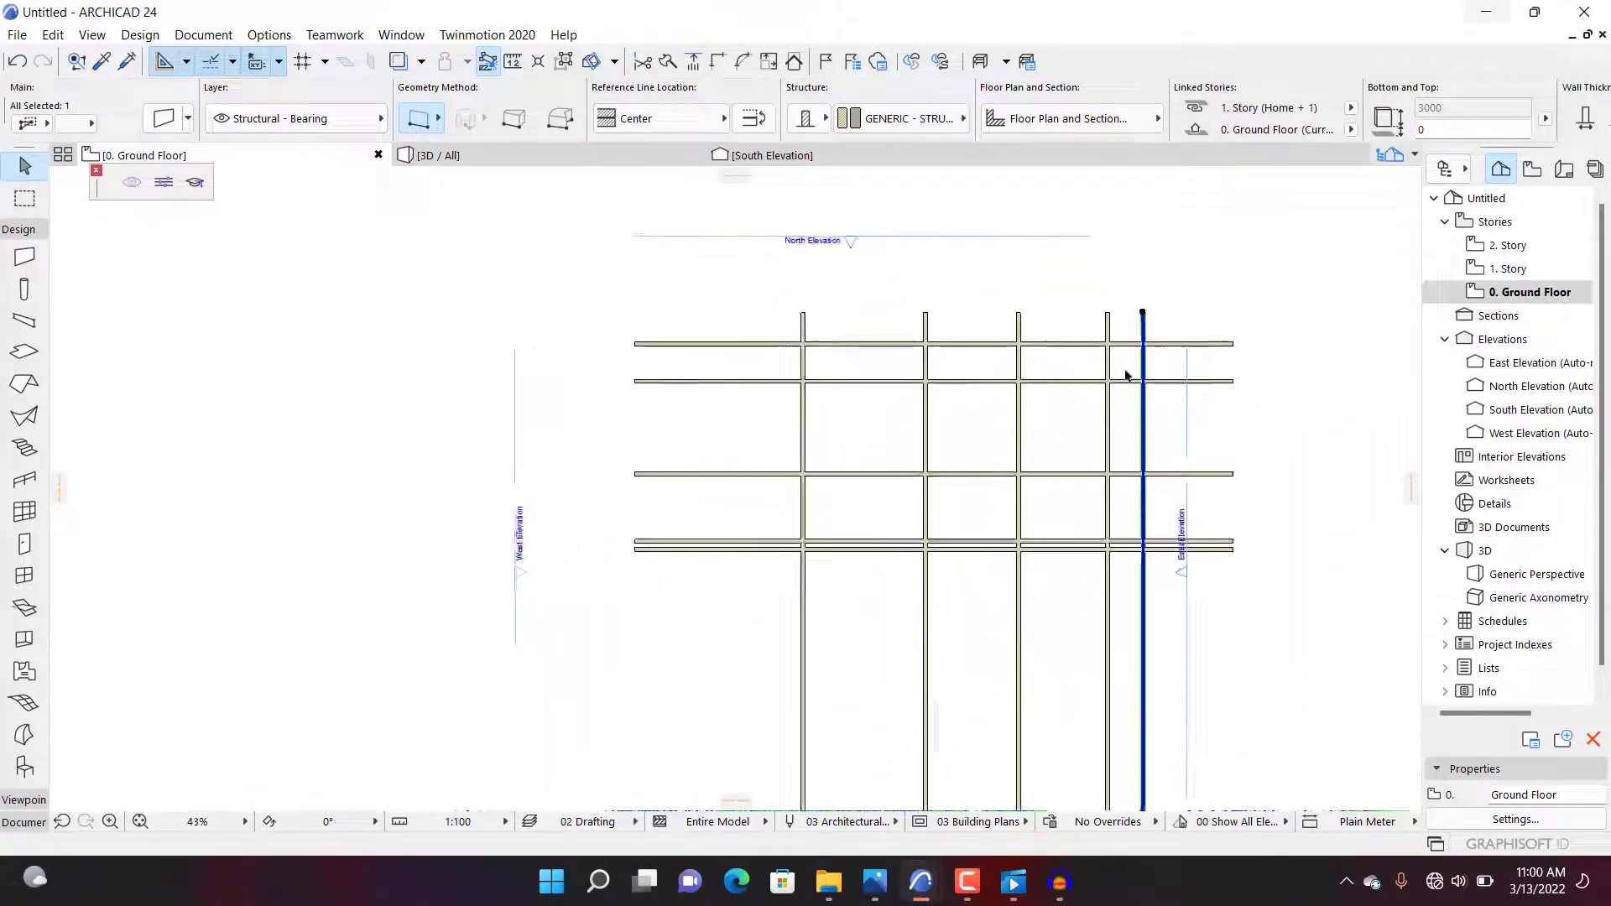
key(Escape)
scroll(1126, 376, up, 1)
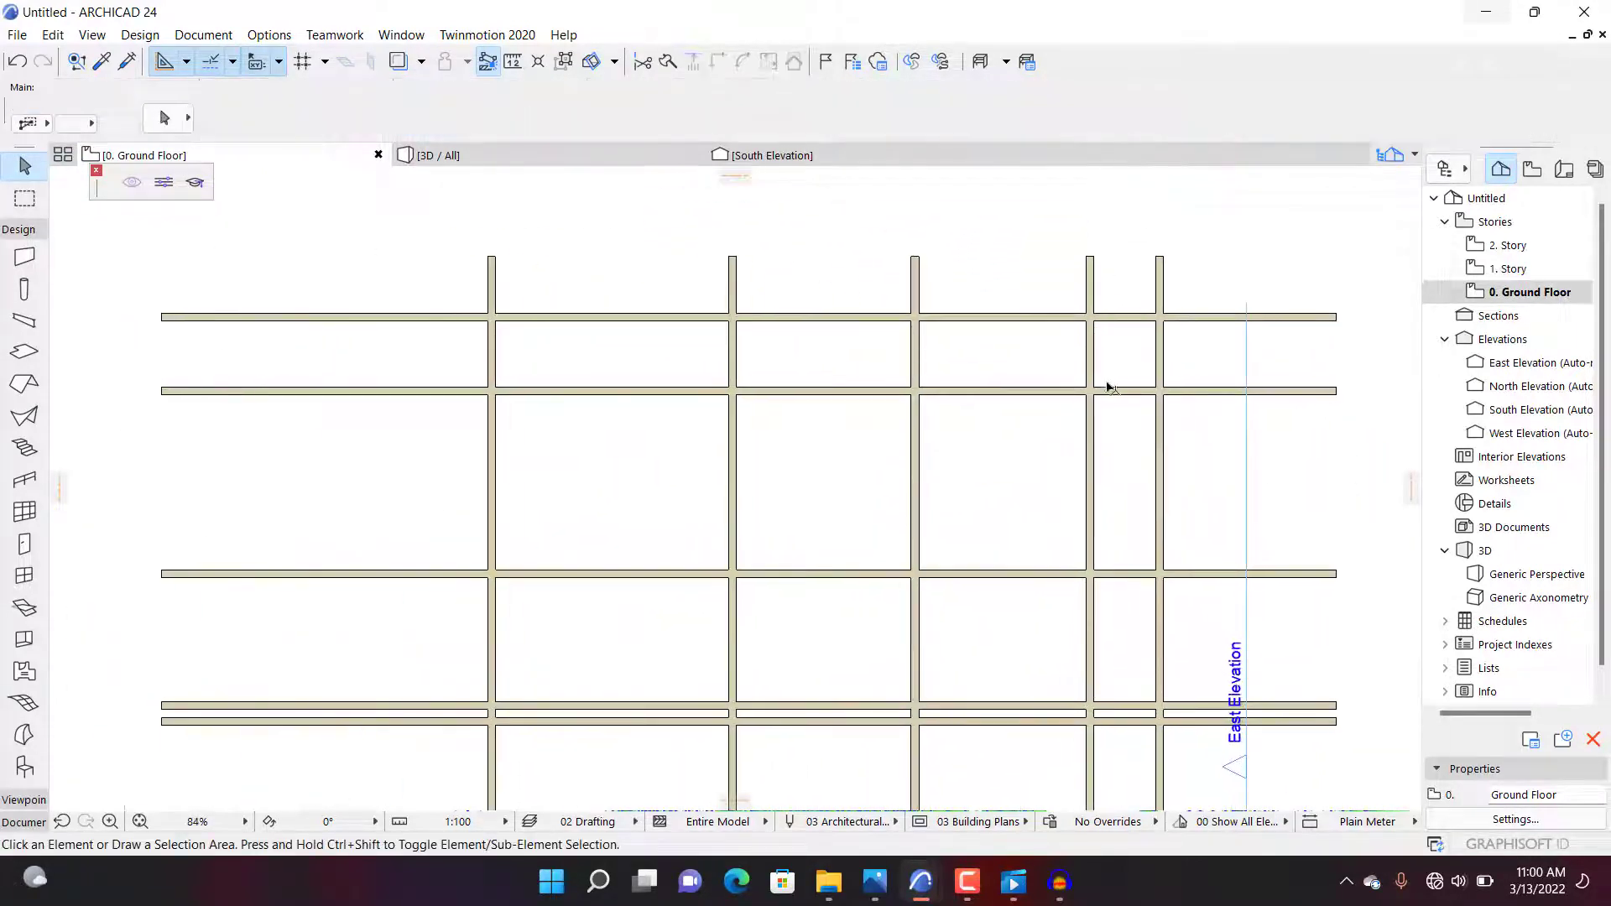
Step: Trim away the northernmost horizontal wall between the second and third vertical walls from the west, using those two walls as boundaries
scroll(854, 306, down, 3)
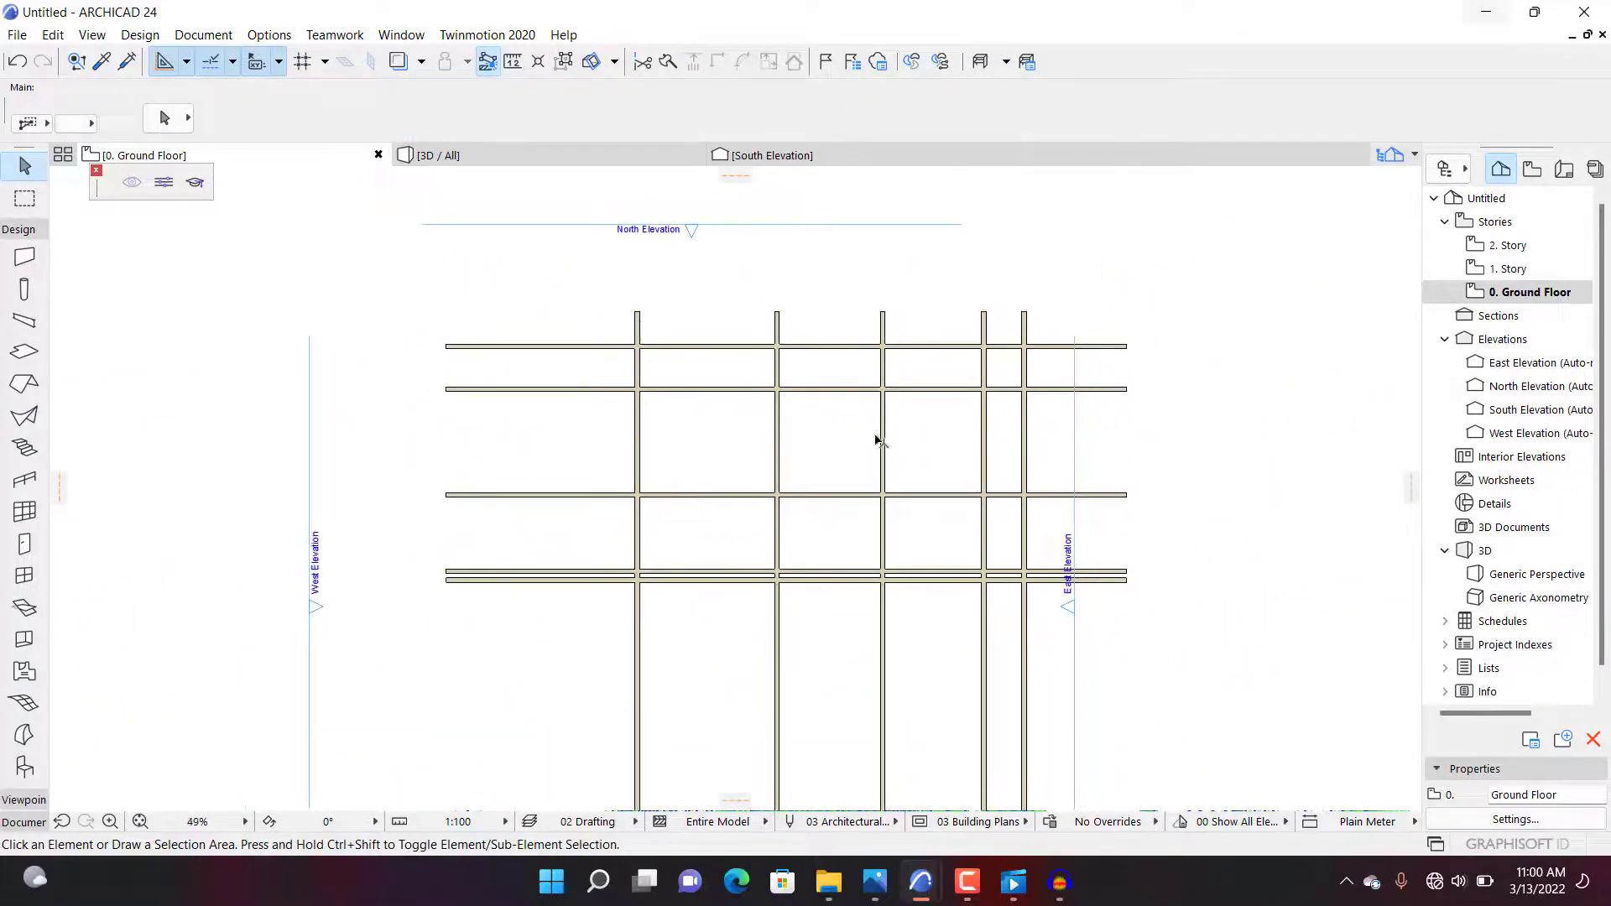
click(869, 432)
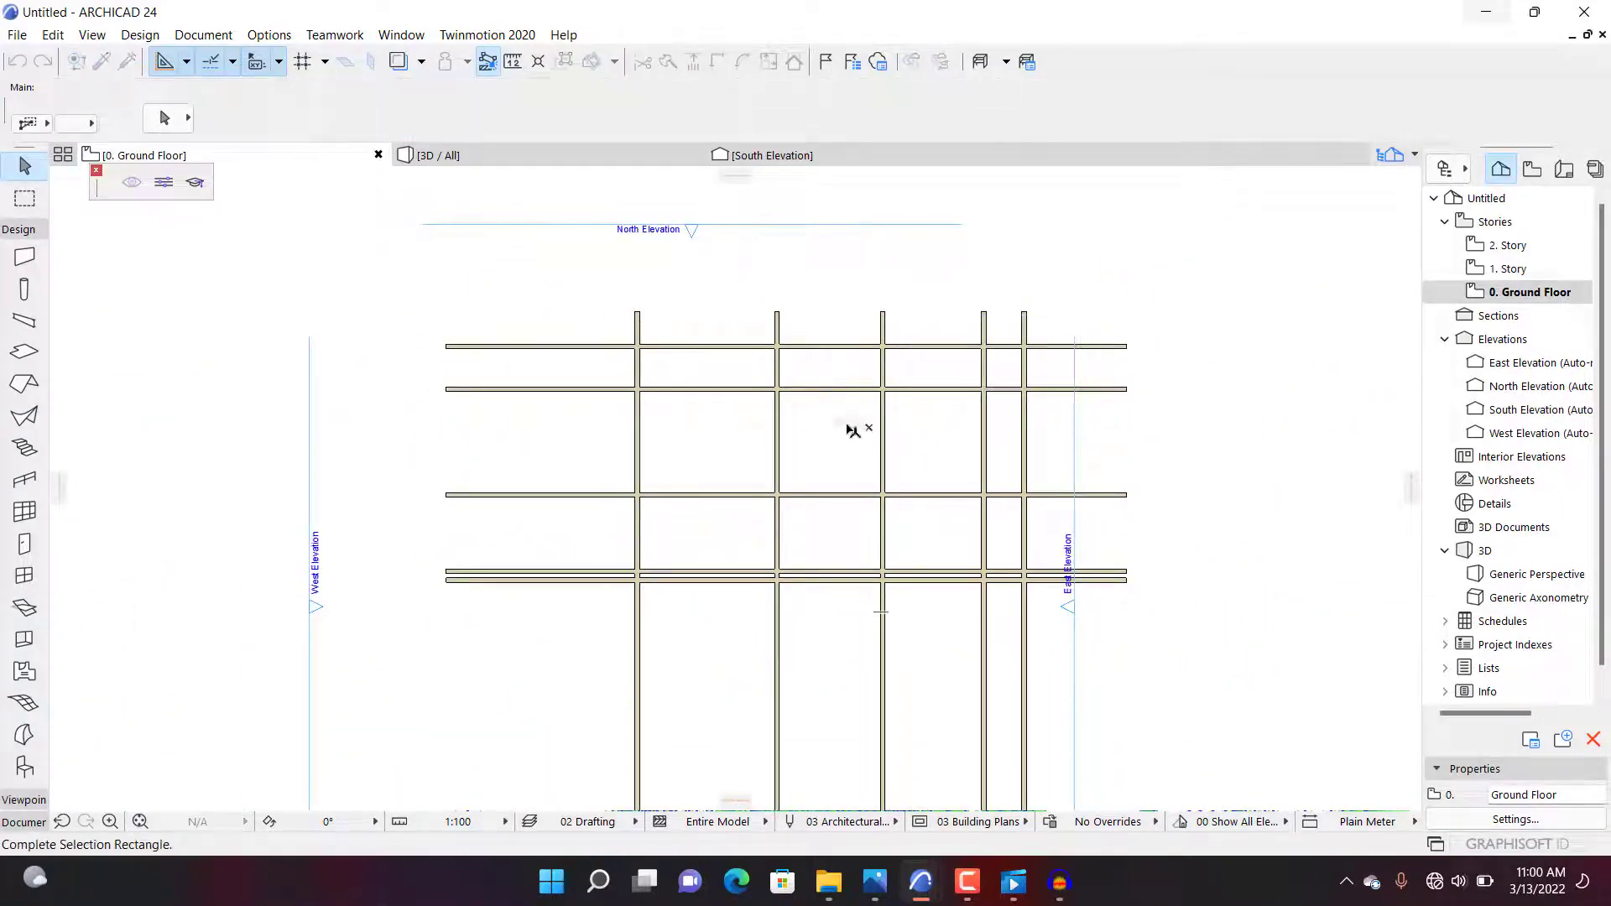
key(Escape)
click(883, 461)
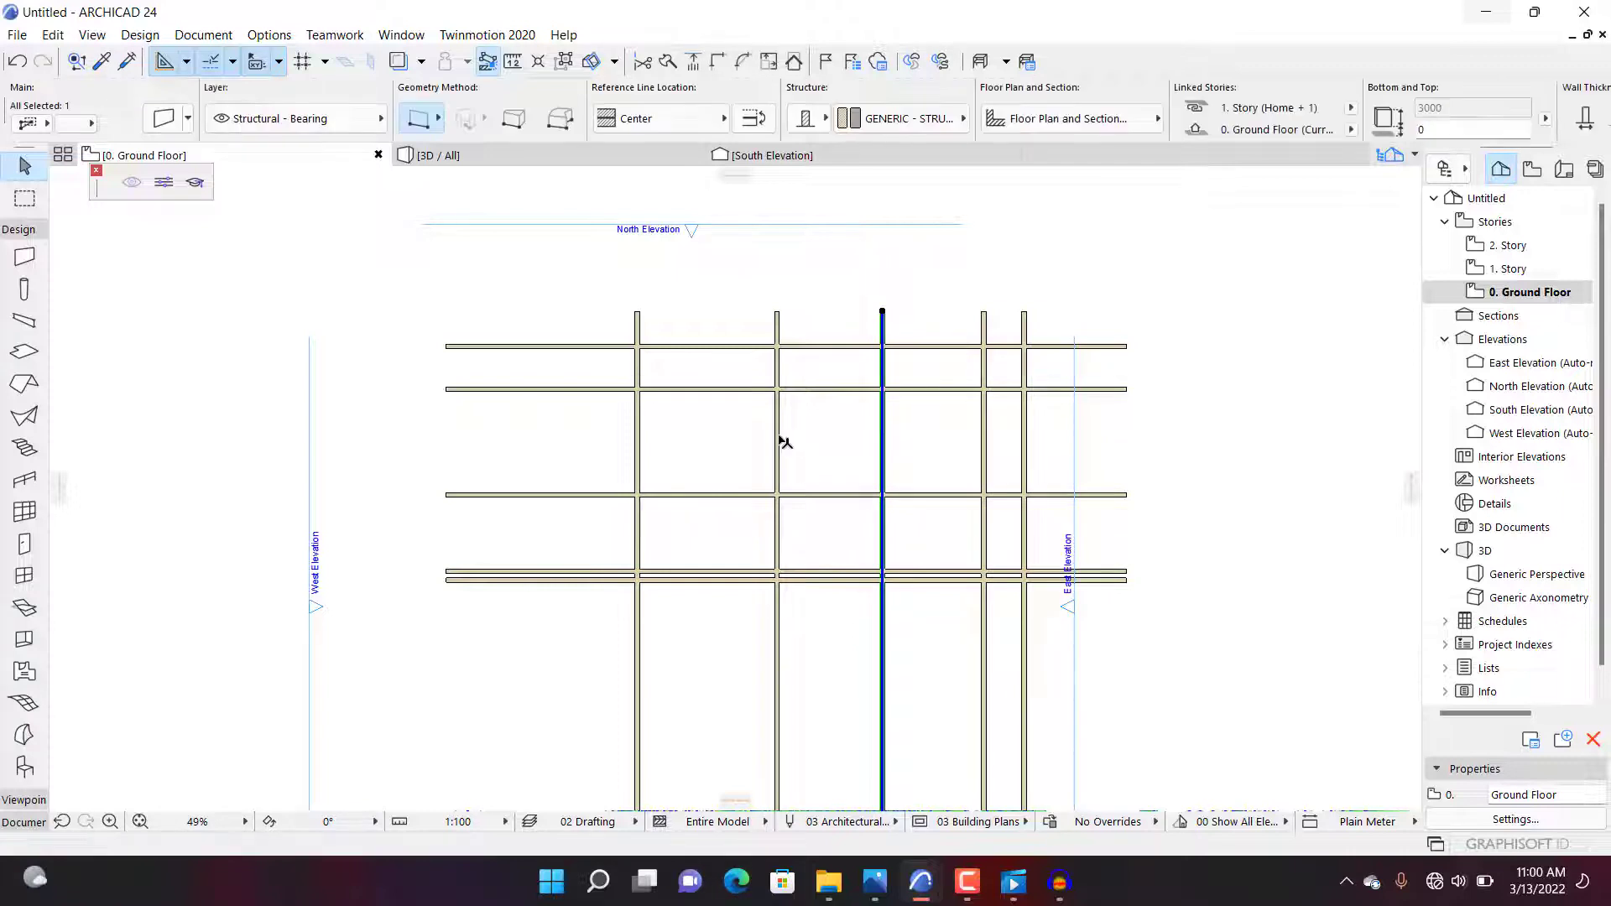
shift+click(777, 446)
scroll(796, 389, up, 1)
scroll(796, 388, up, 3)
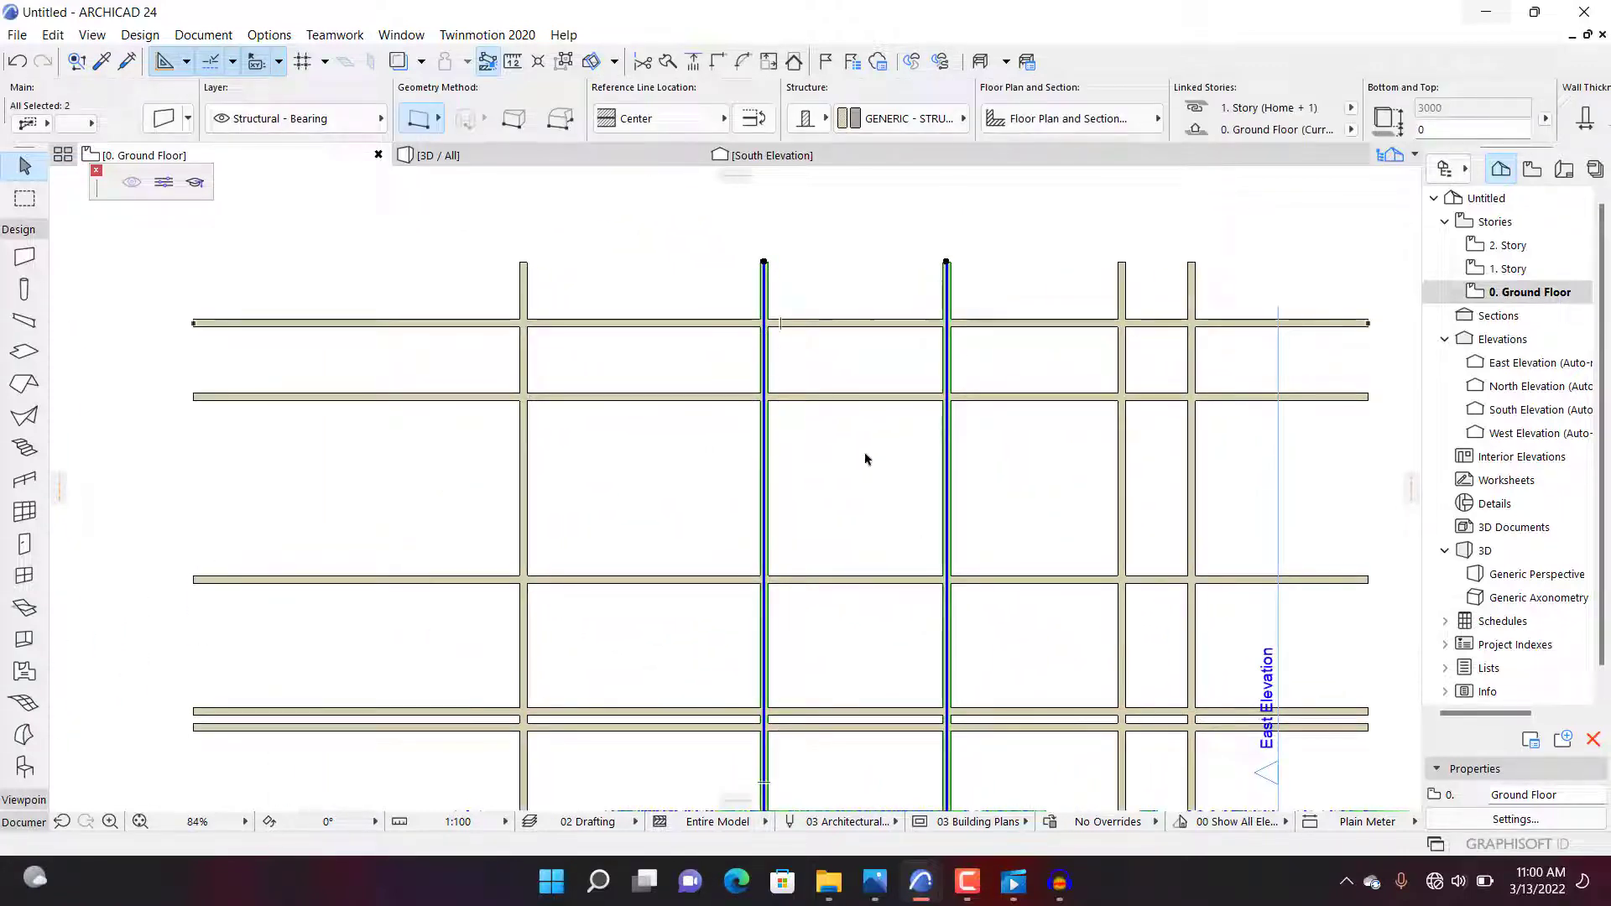
ctrl+click(881, 325)
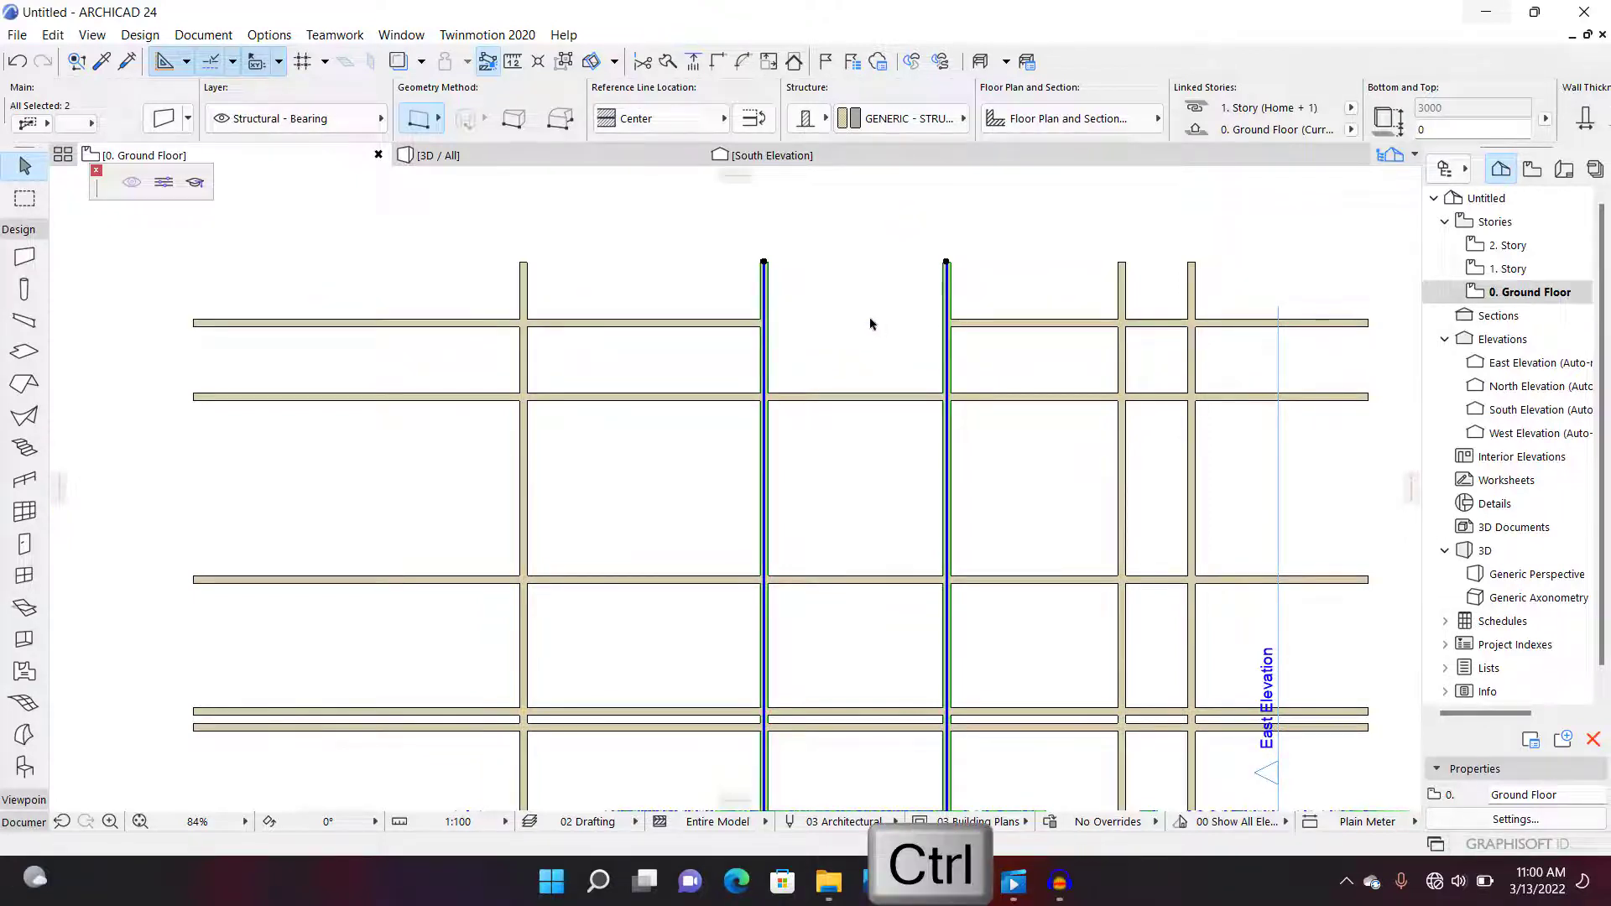
Step: Trim the projecting north ends of all five vertical walls against the two remaining segments of the northernmost horizontal wall
click(744, 330)
click(746, 325)
shift+click(1018, 326)
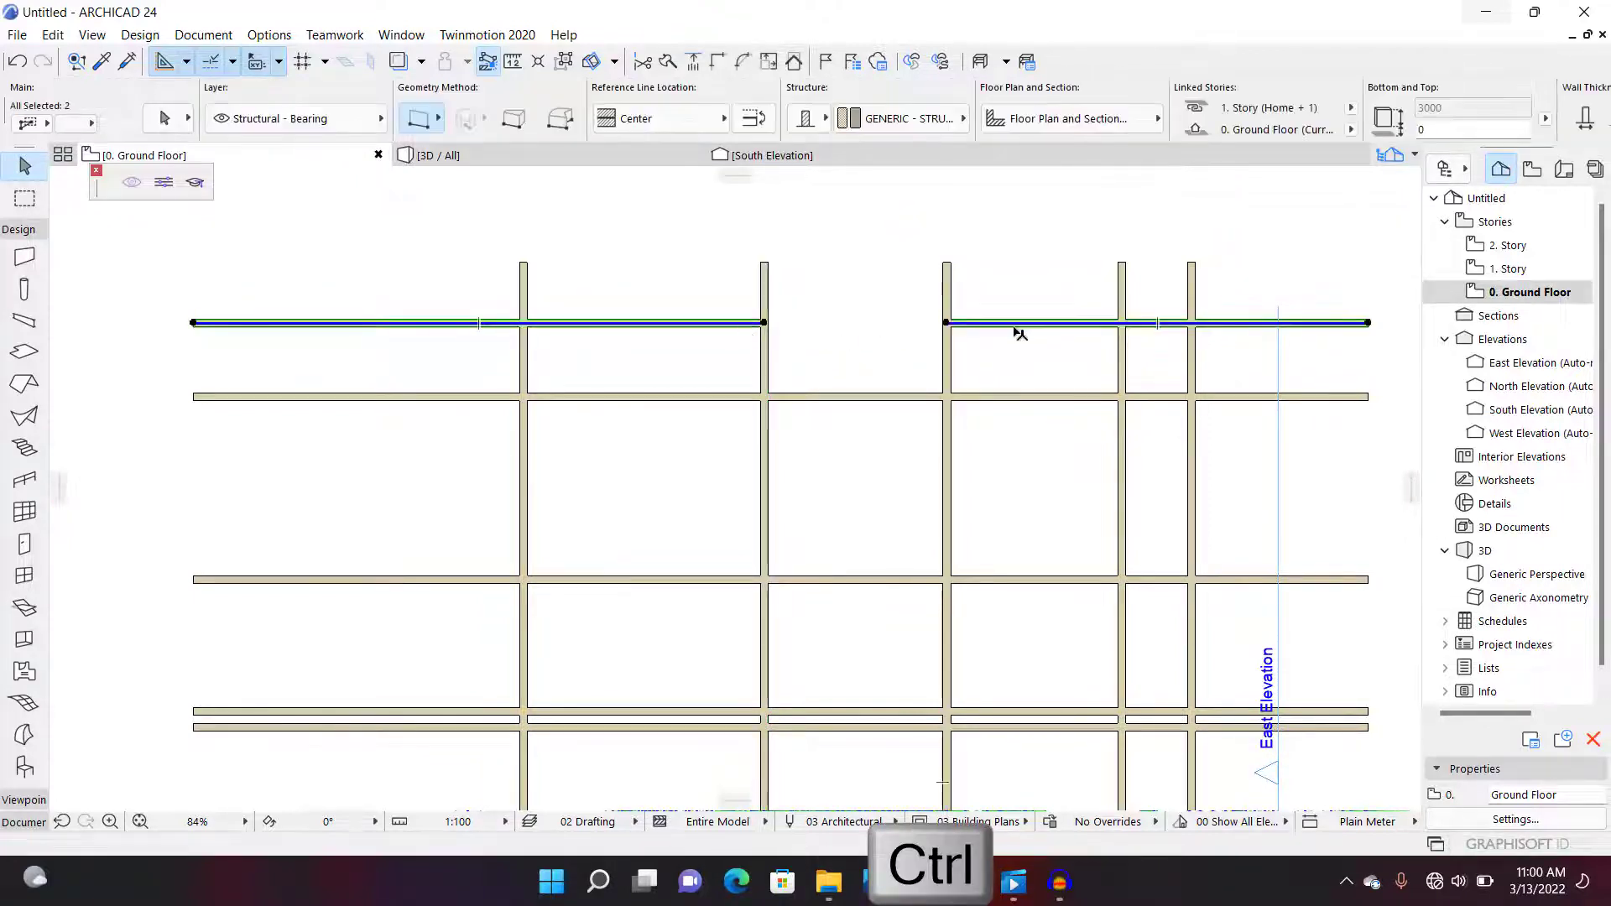
ctrl+click(948, 281)
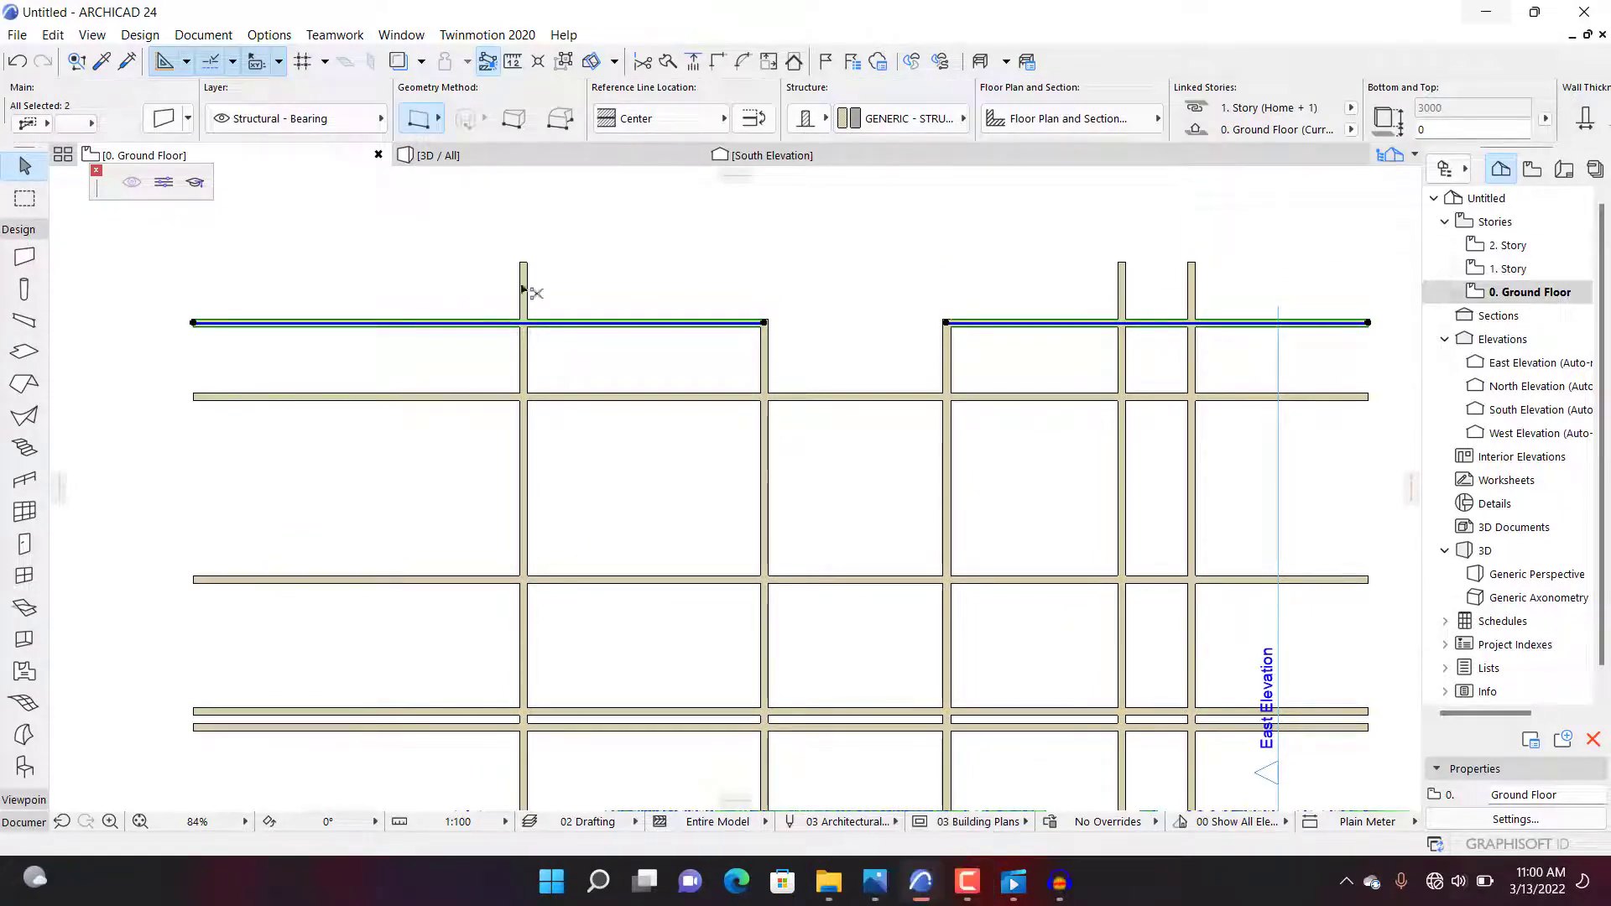
ctrl+click(524, 287)
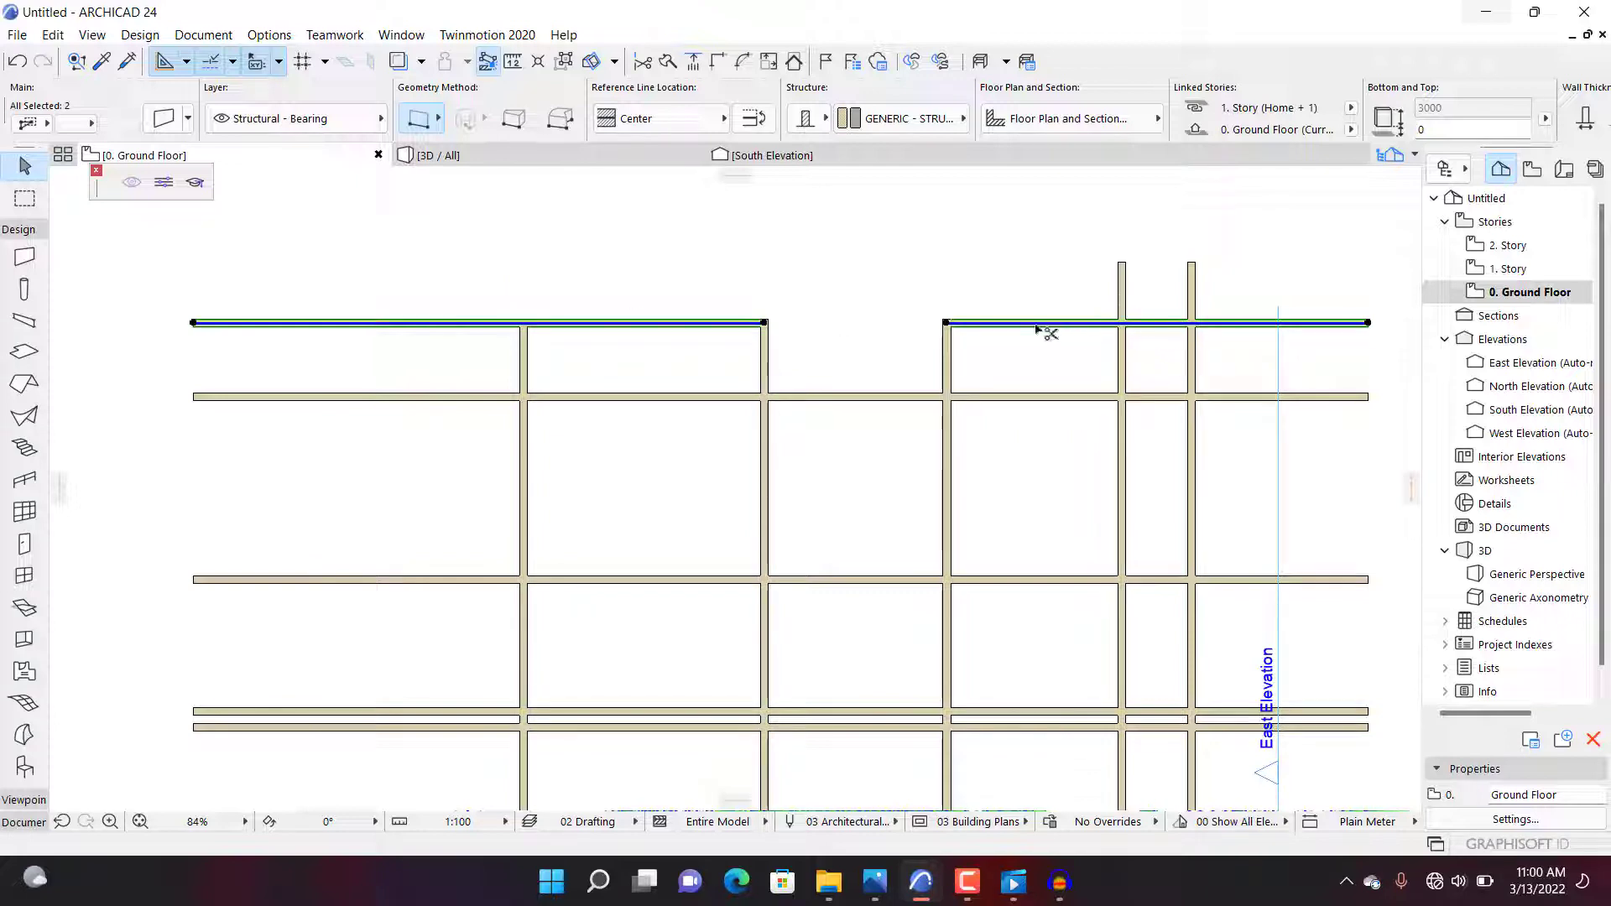
ctrl+click(1122, 294)
key(Escape)
scroll(965, 323, down, 9)
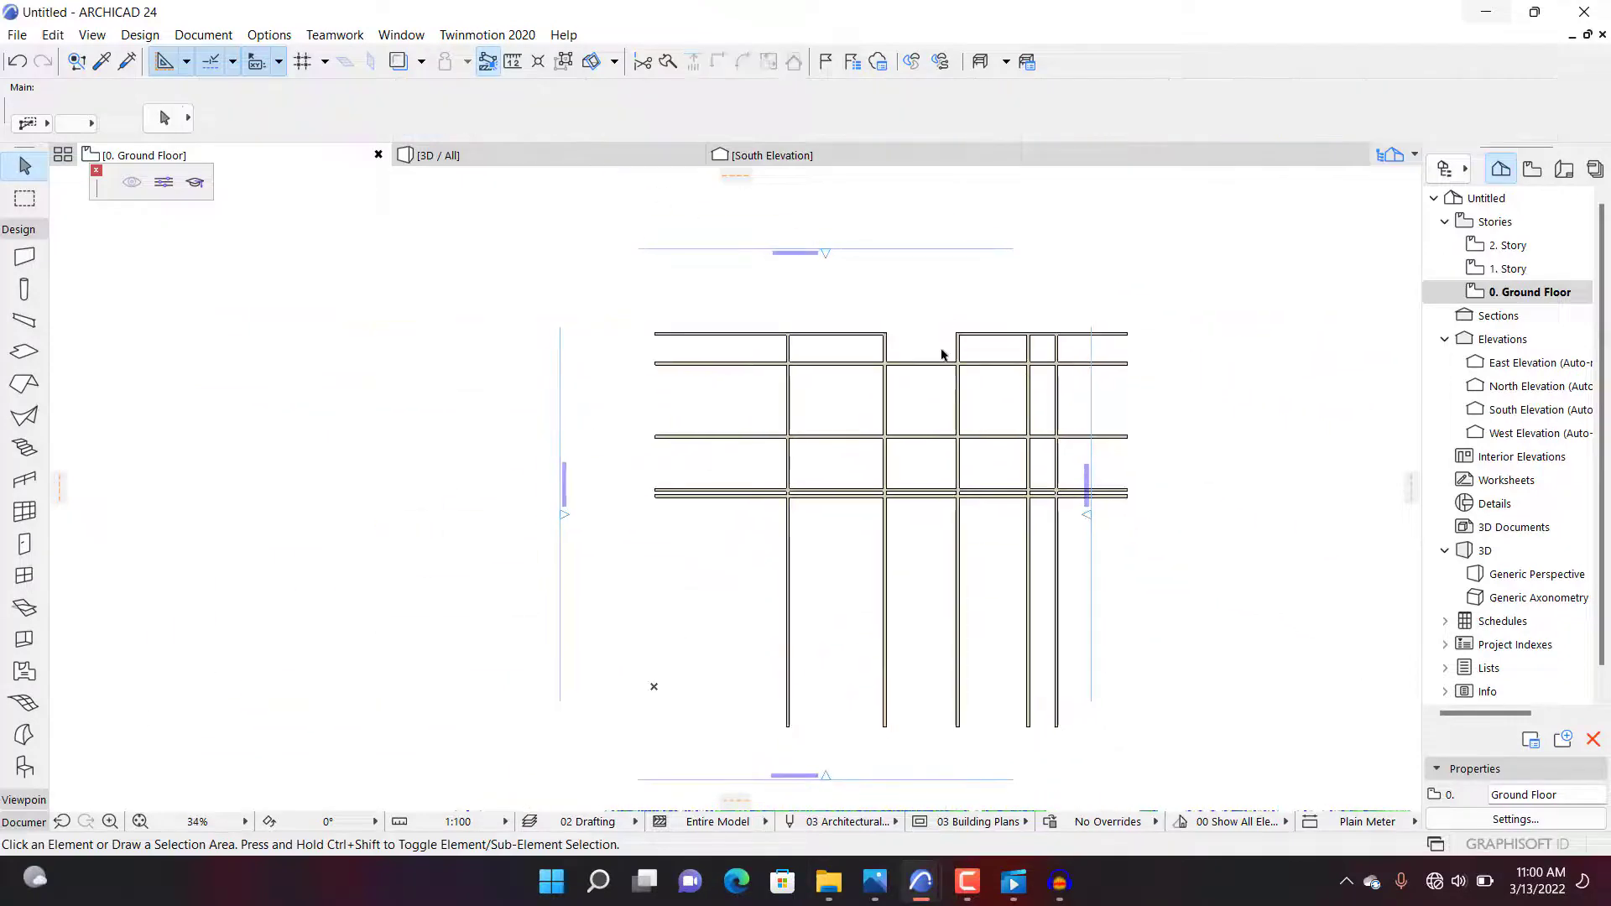
scroll(739, 353, up, 1)
scroll(742, 353, up, 2)
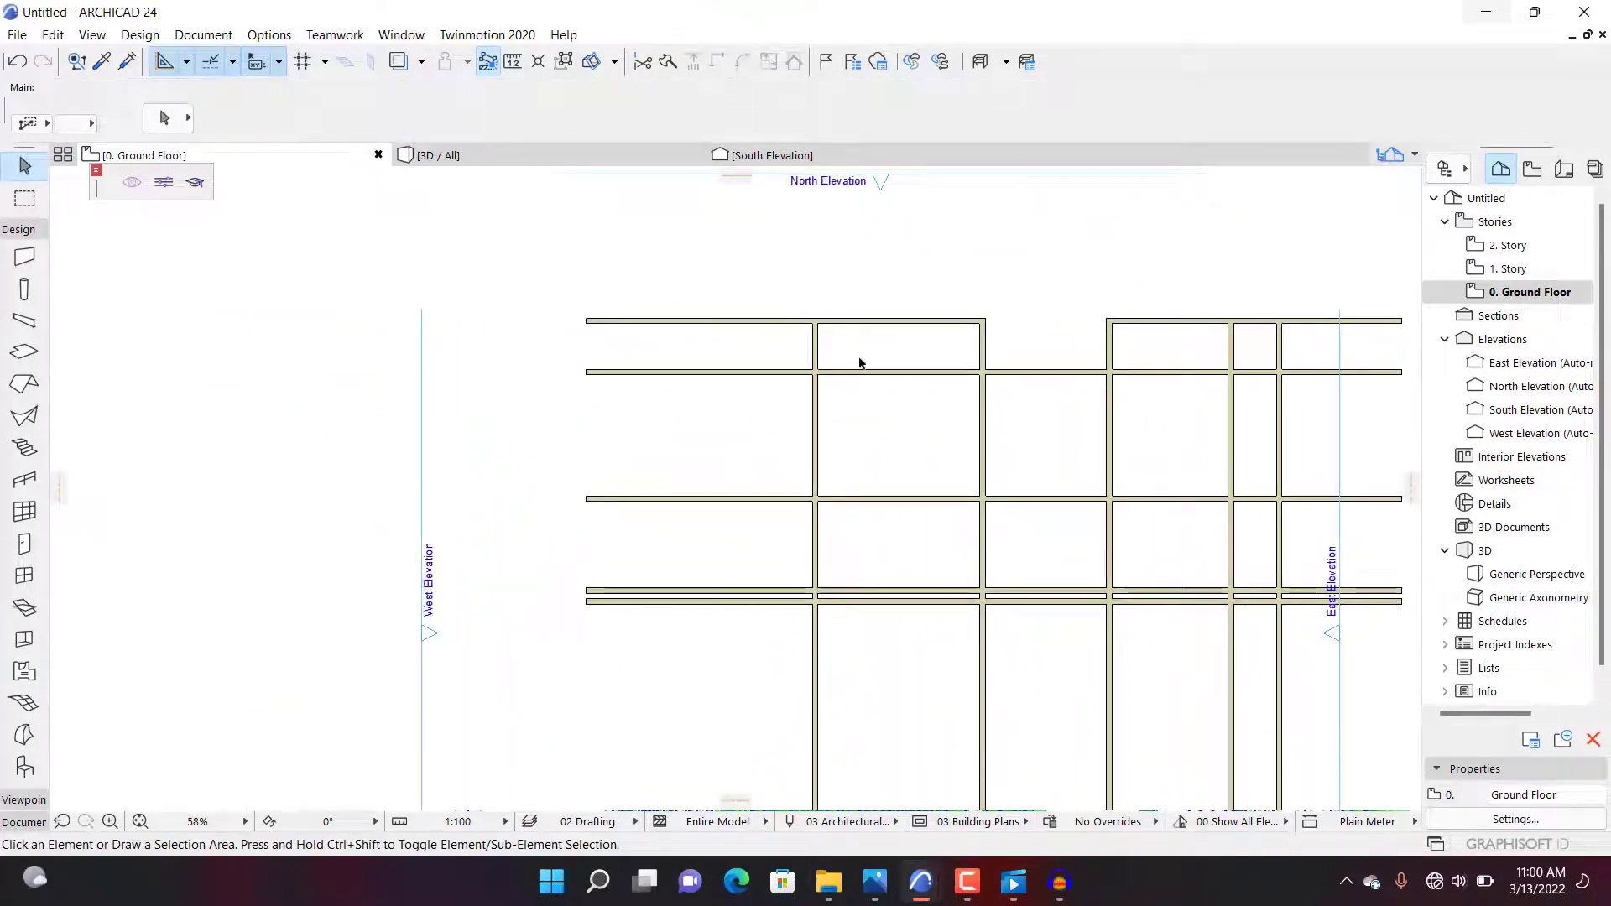
scroll(860, 363, up, 2)
scroll(798, 334, down, 4)
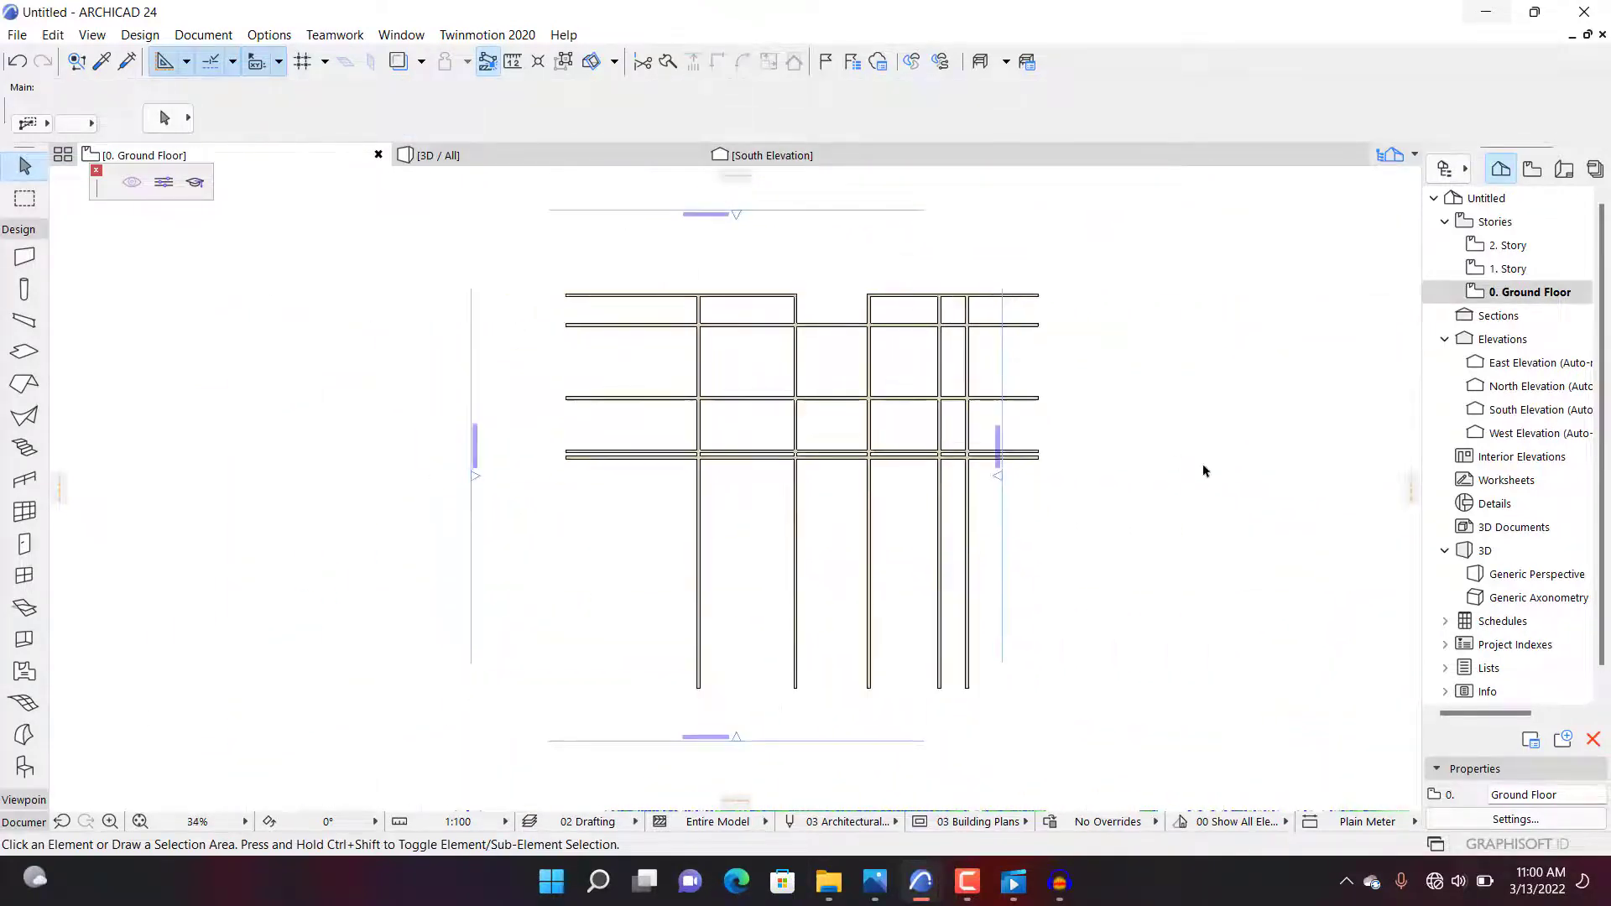
Step: Trim off the easternmost vertical wall's portion north of the second horizontal wall, using that horizontal wall as the boundary
scroll(983, 284, up, 2)
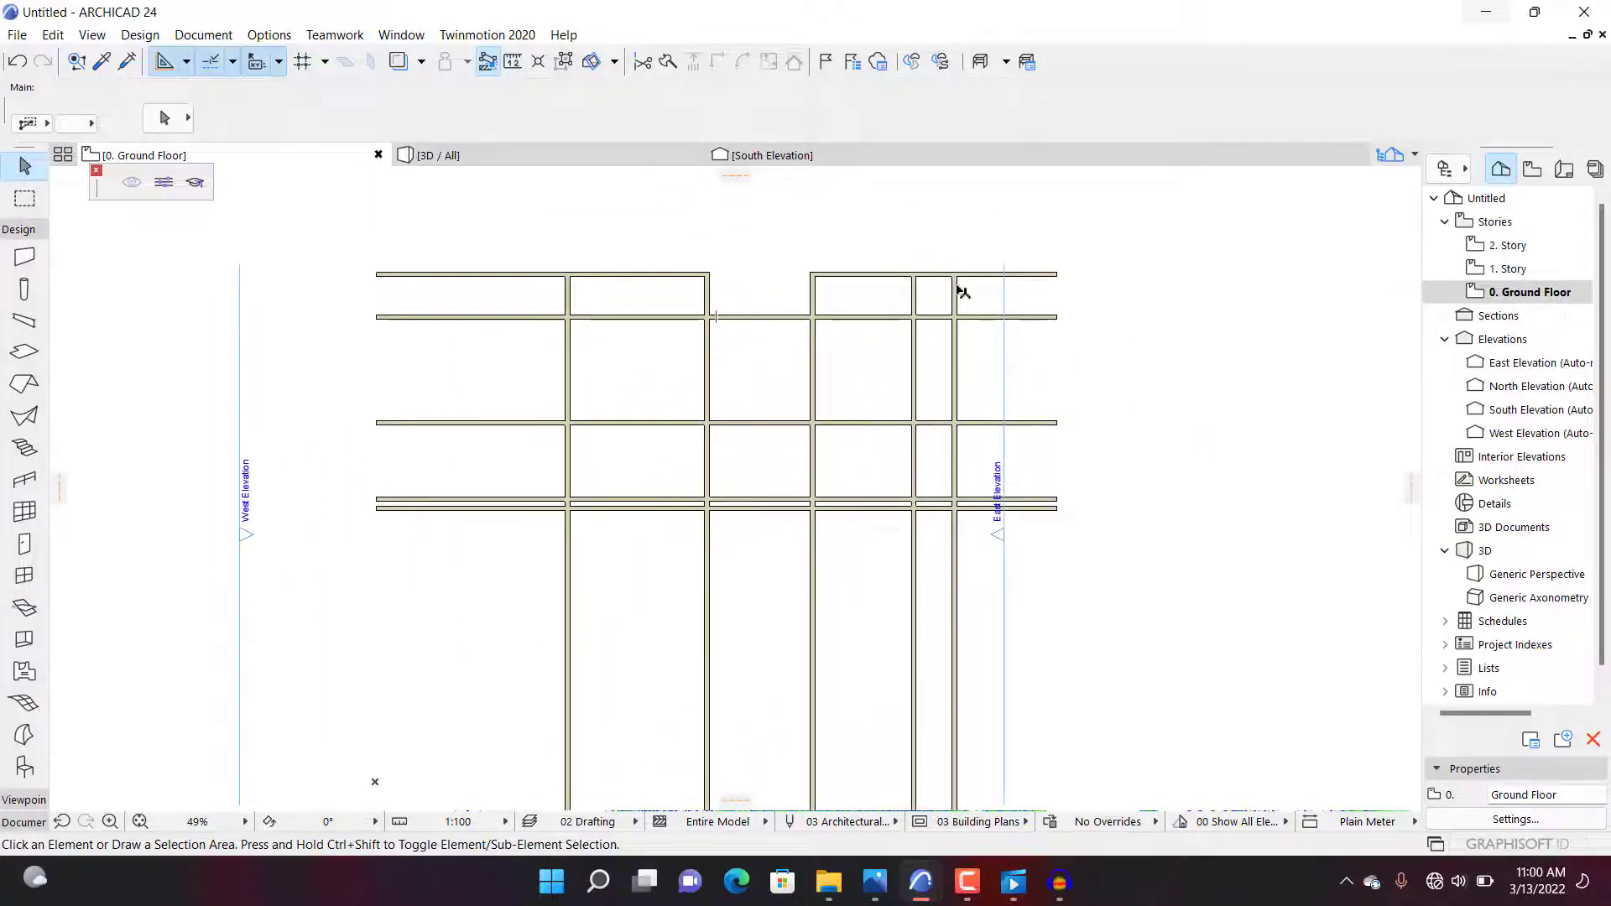
scroll(962, 291, up, 2)
click(954, 315)
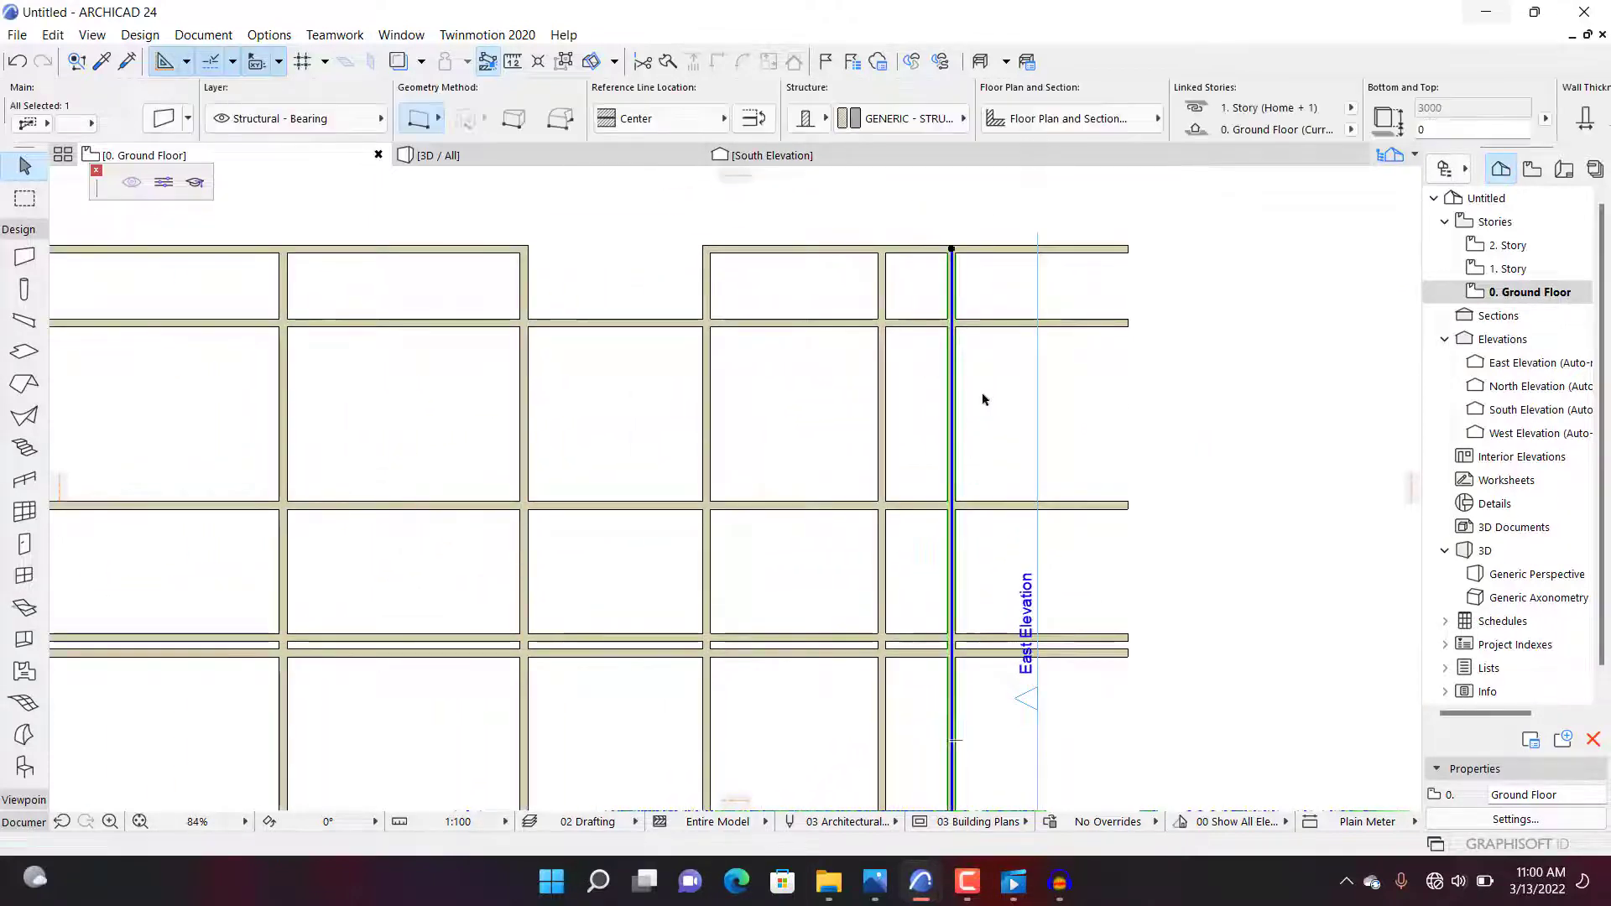
scroll(987, 378, down, 2)
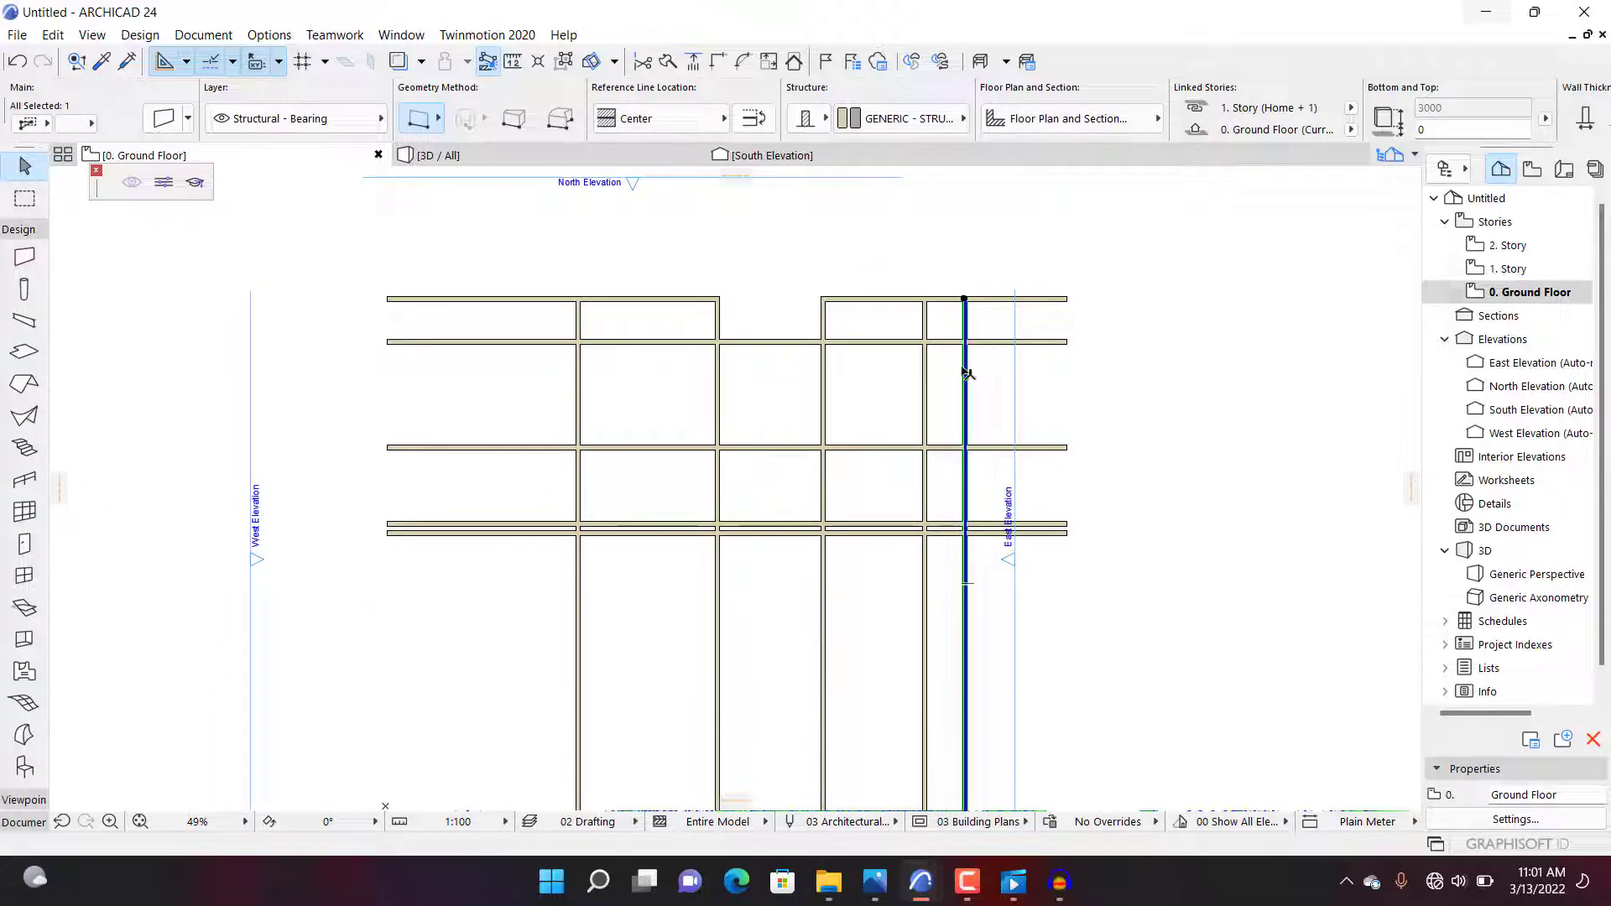
scroll(967, 372, up, 1)
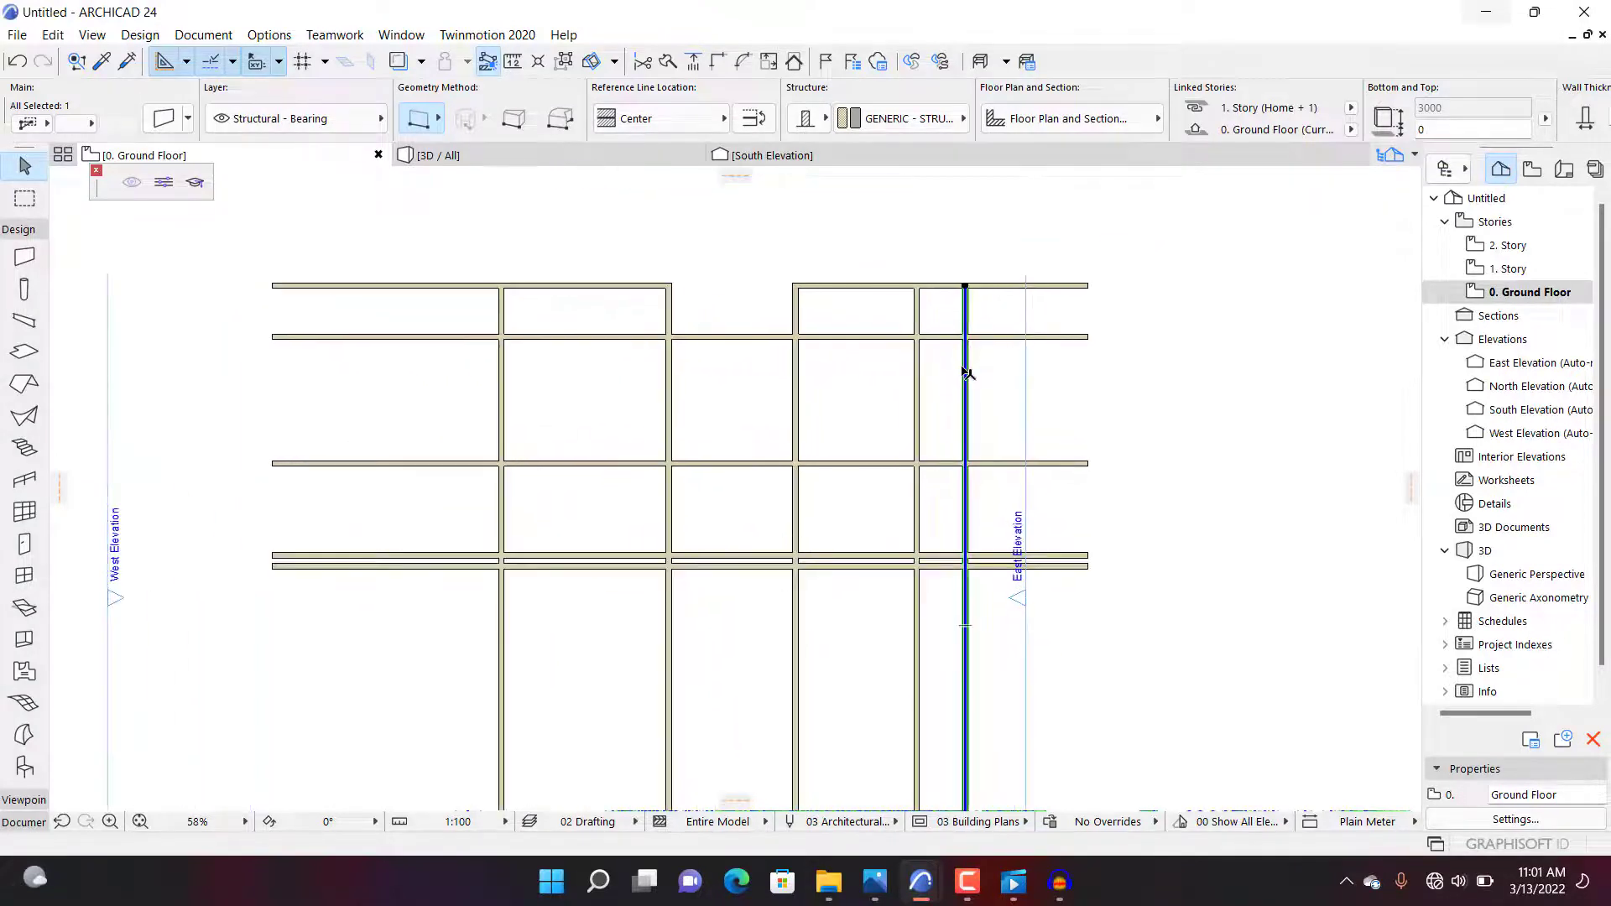
scroll(967, 373, down, 1)
scroll(973, 306, up, 2)
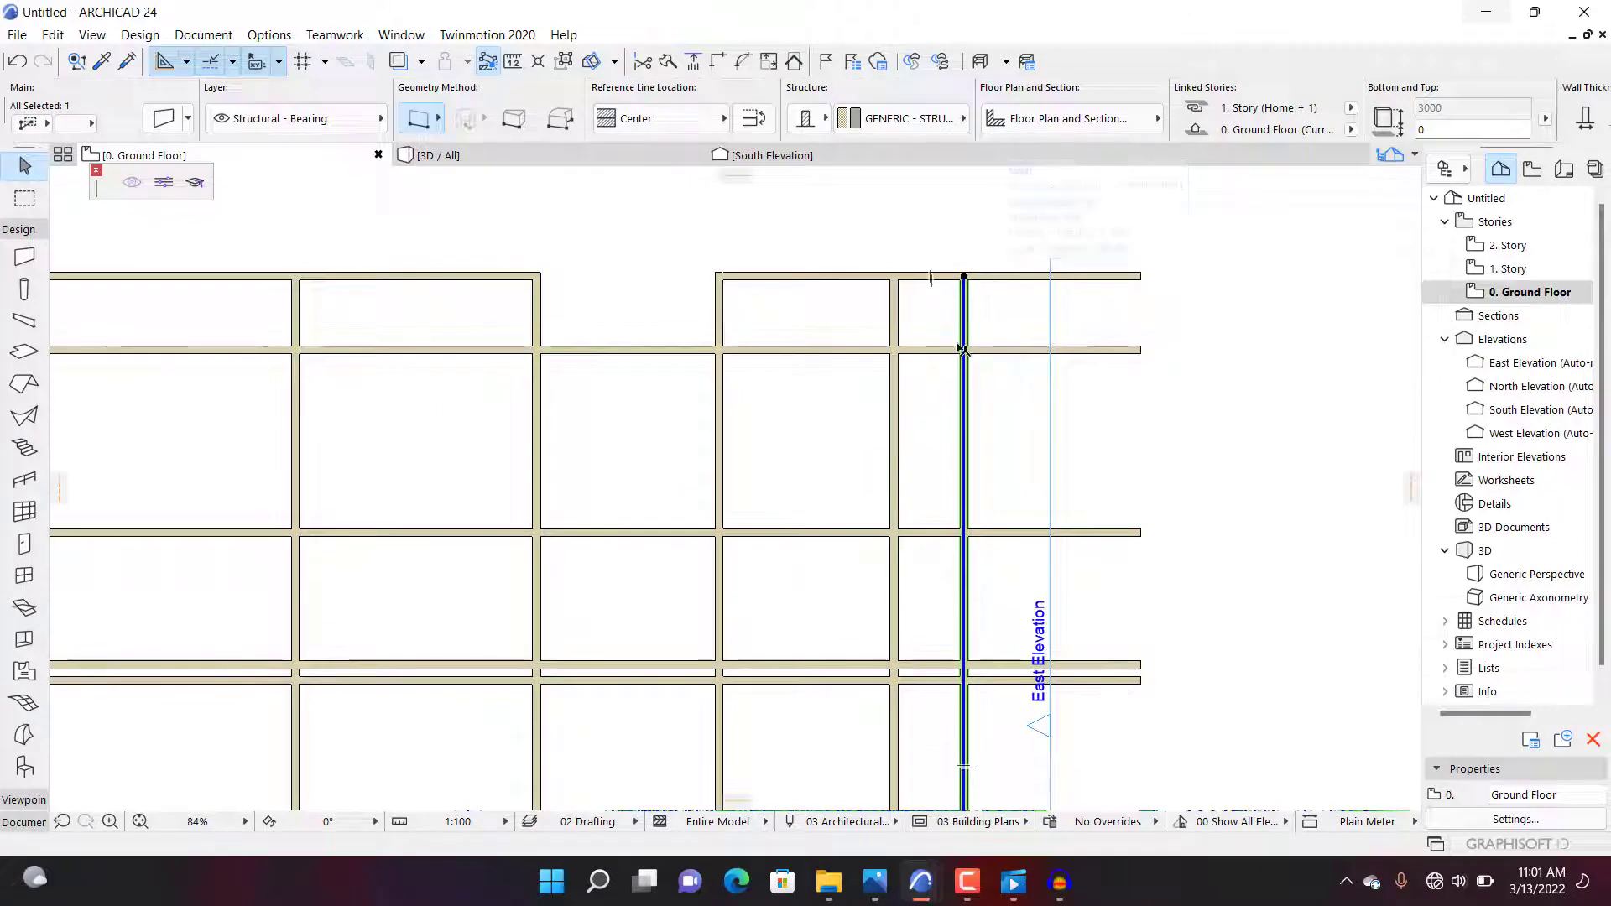
click(954, 351)
scroll(957, 323, up, 1)
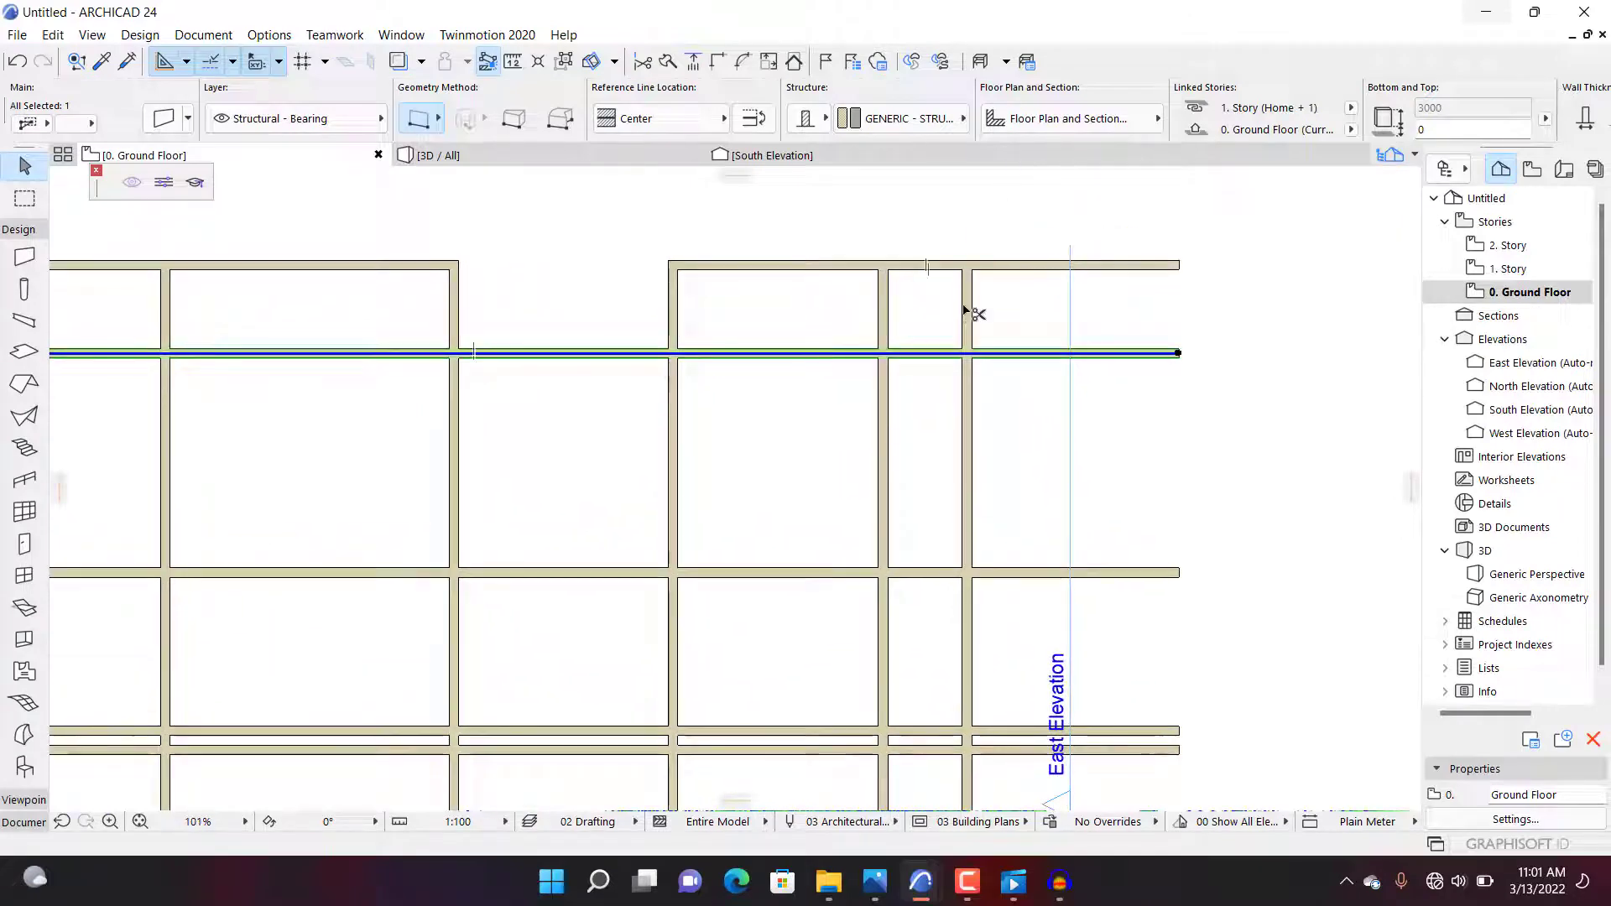
Step: Trim the northernmost horizontal wall's east end at the fourth vertical wall, and the second and third horizontal walls' east ends at the easternmost vertical wall
click(887, 310)
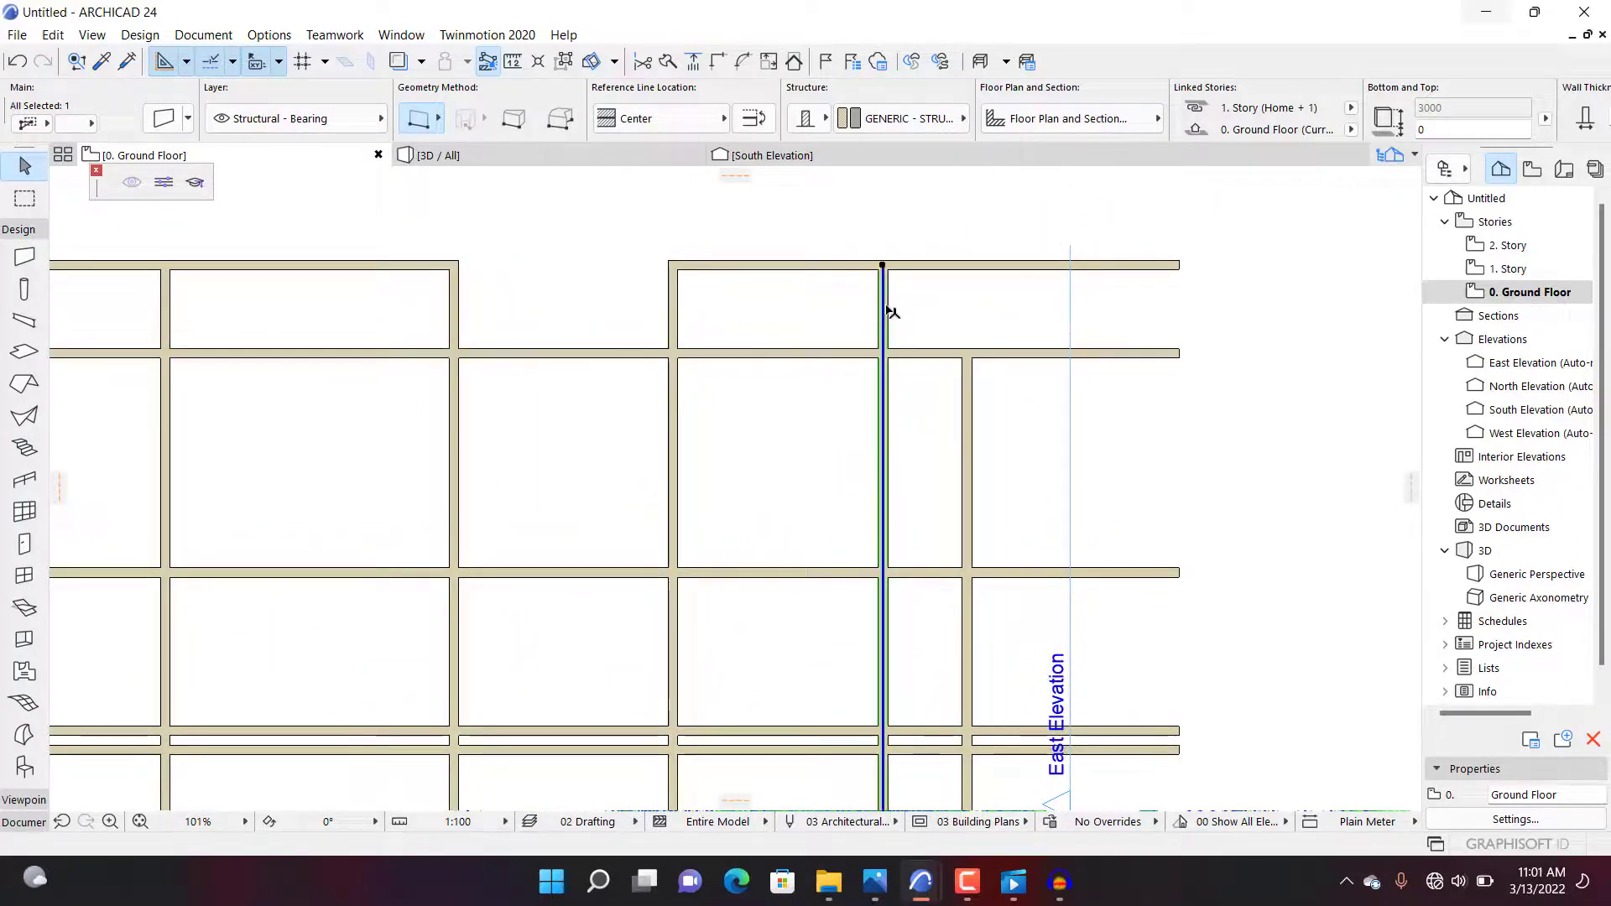
ctrl+click(932, 267)
click(967, 399)
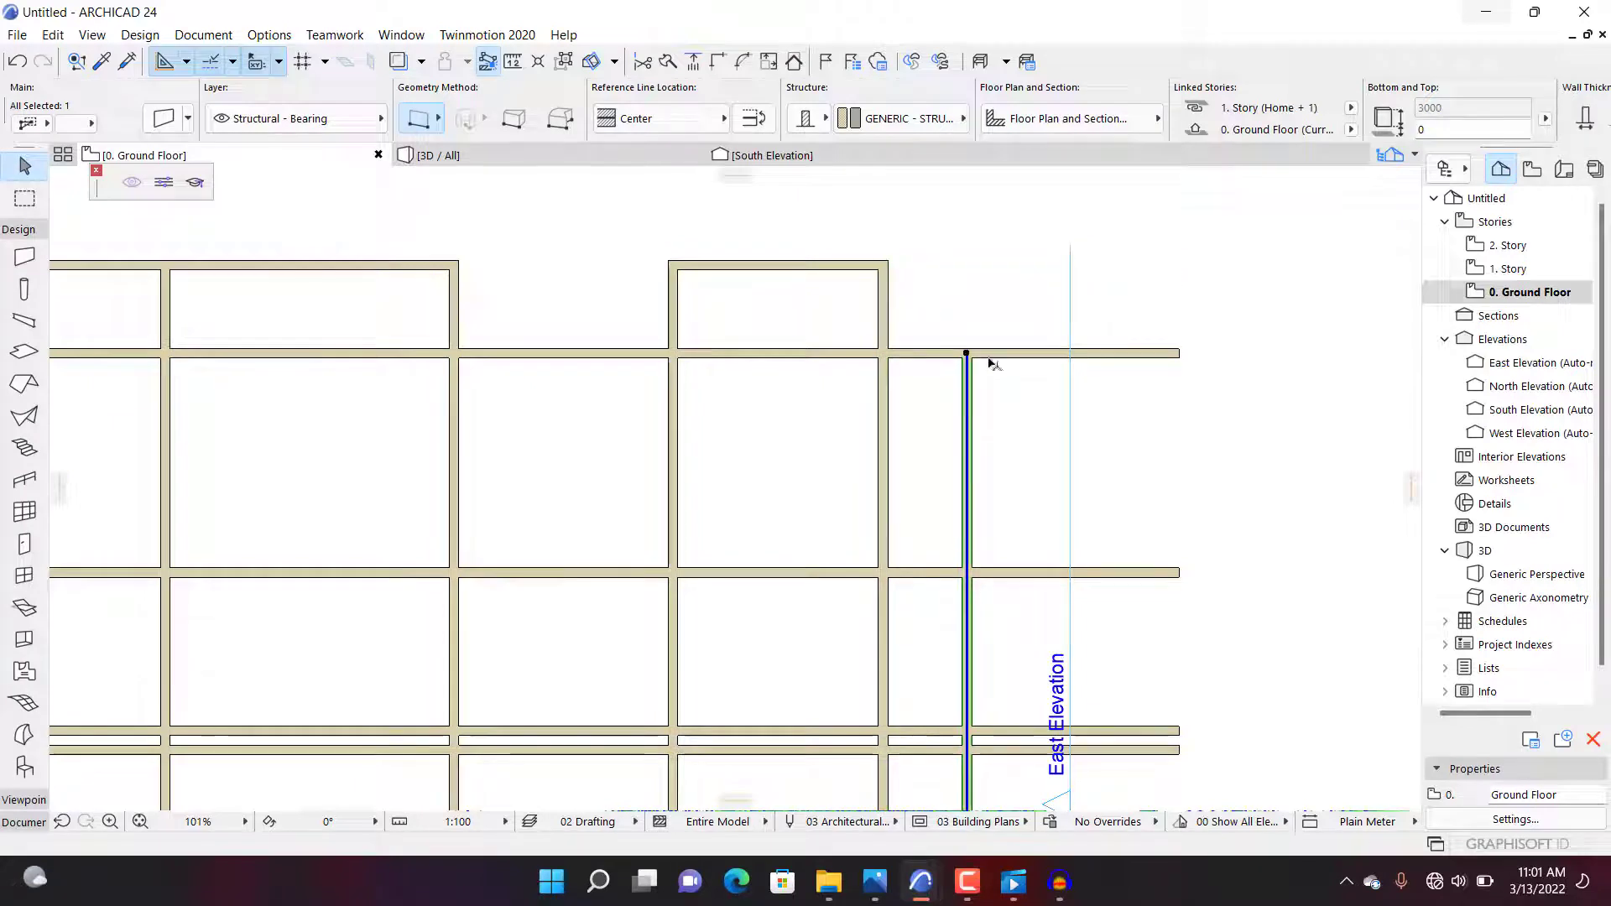
ctrl+click(997, 353)
scroll(1007, 335, down, 3)
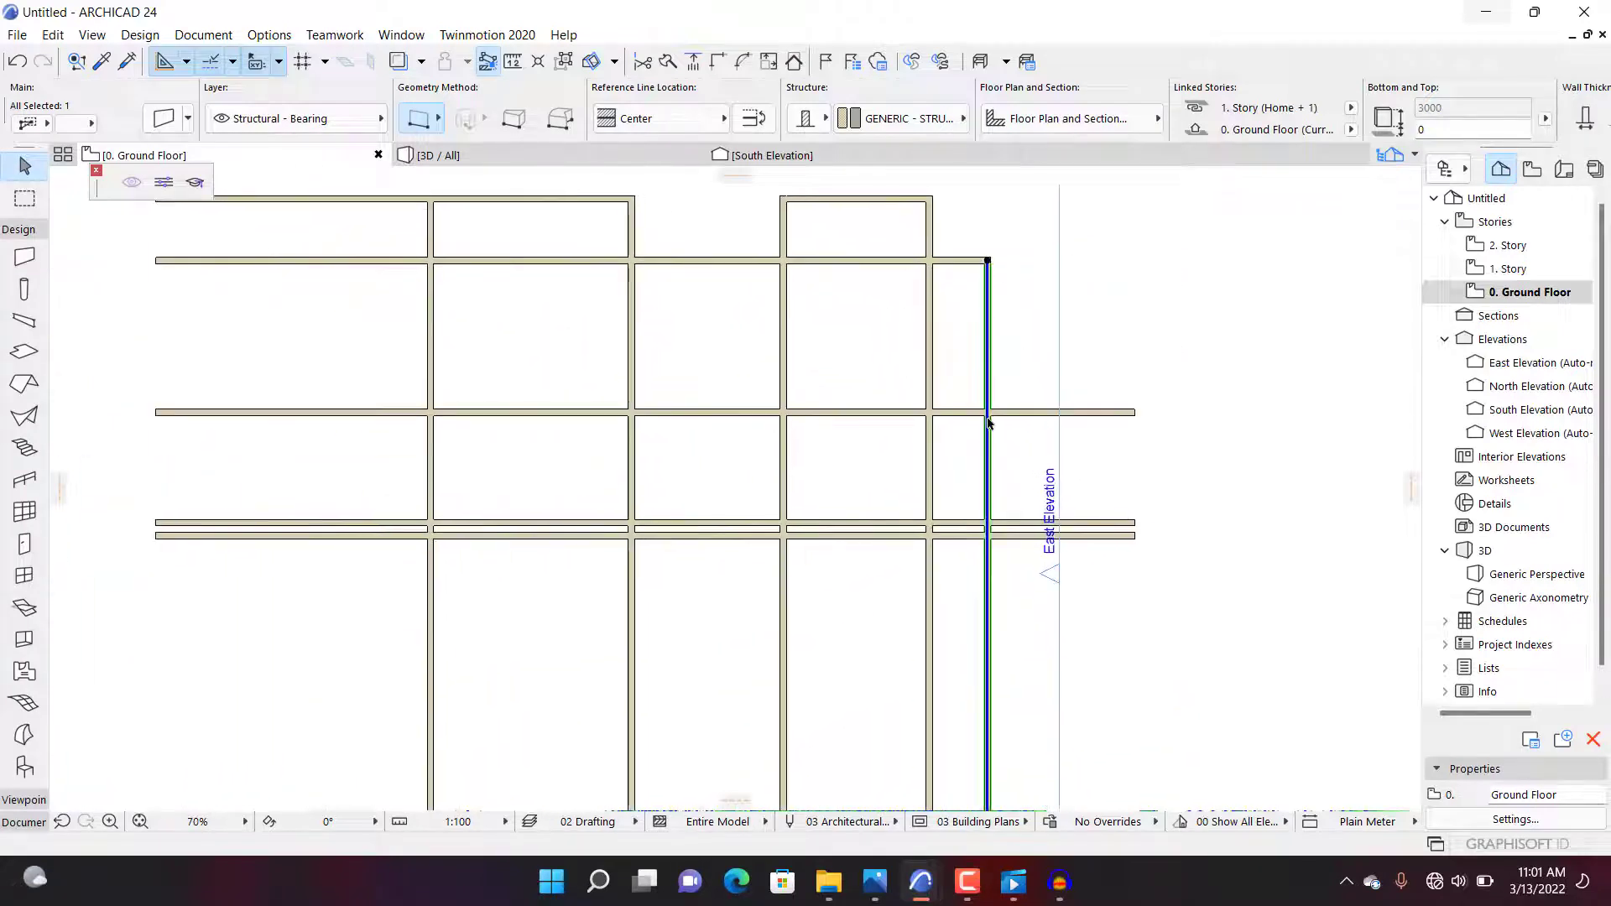
ctrl+click(1054, 413)
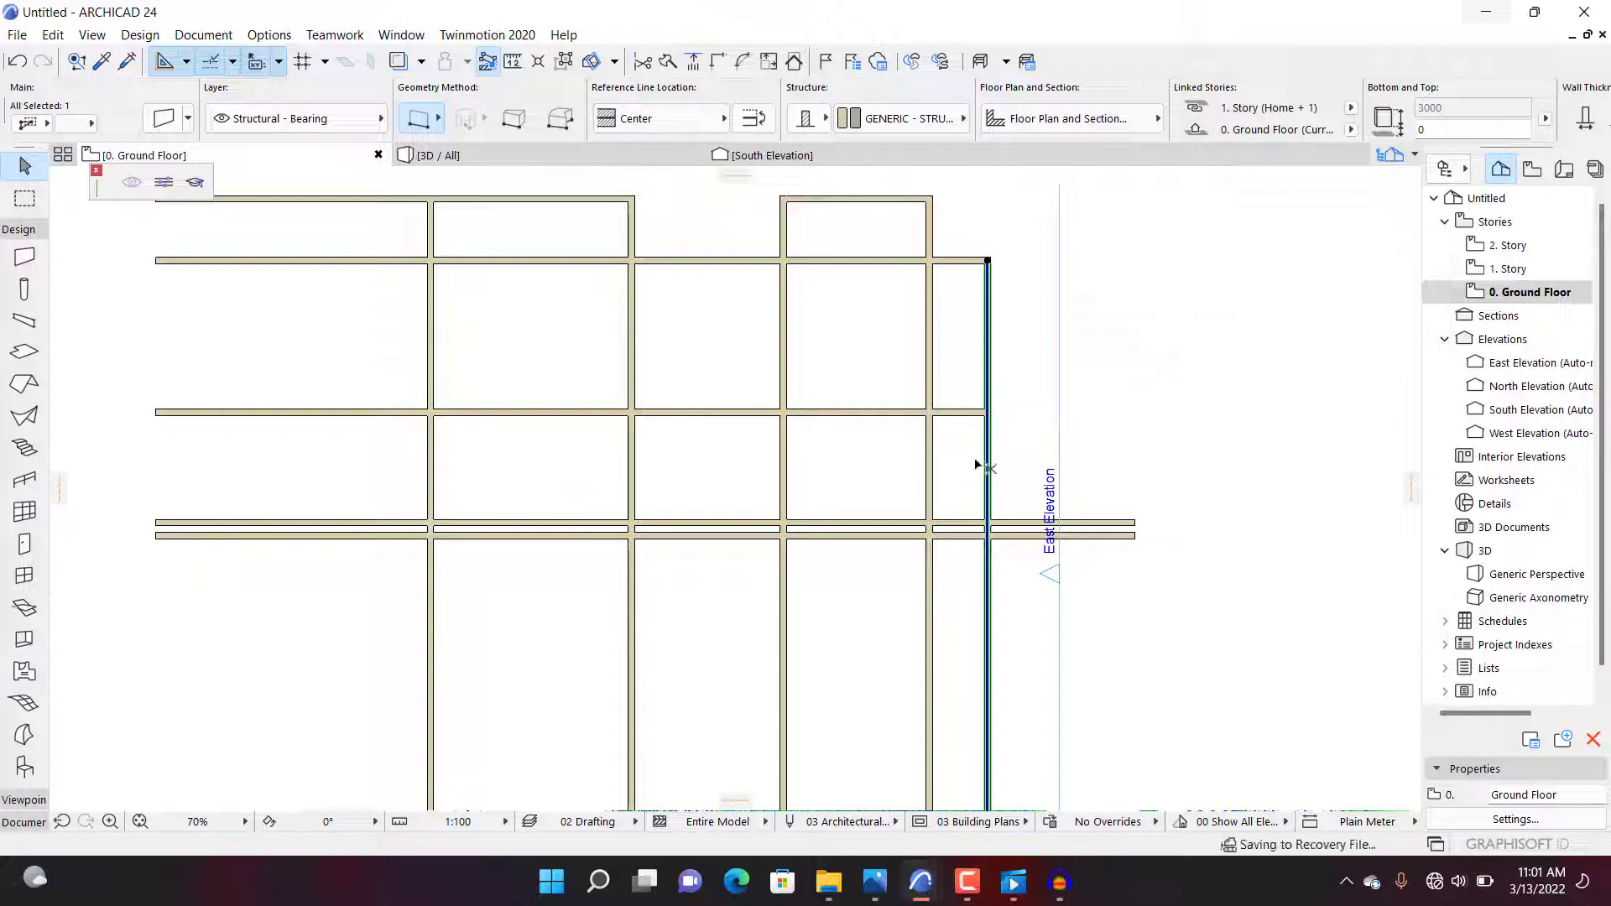
Step: Trim off the easternmost vertical wall south of the third horizontal wall, using that horizontal wall as the boundary, and clear the selection
scroll(957, 458, up, 3)
click(971, 384)
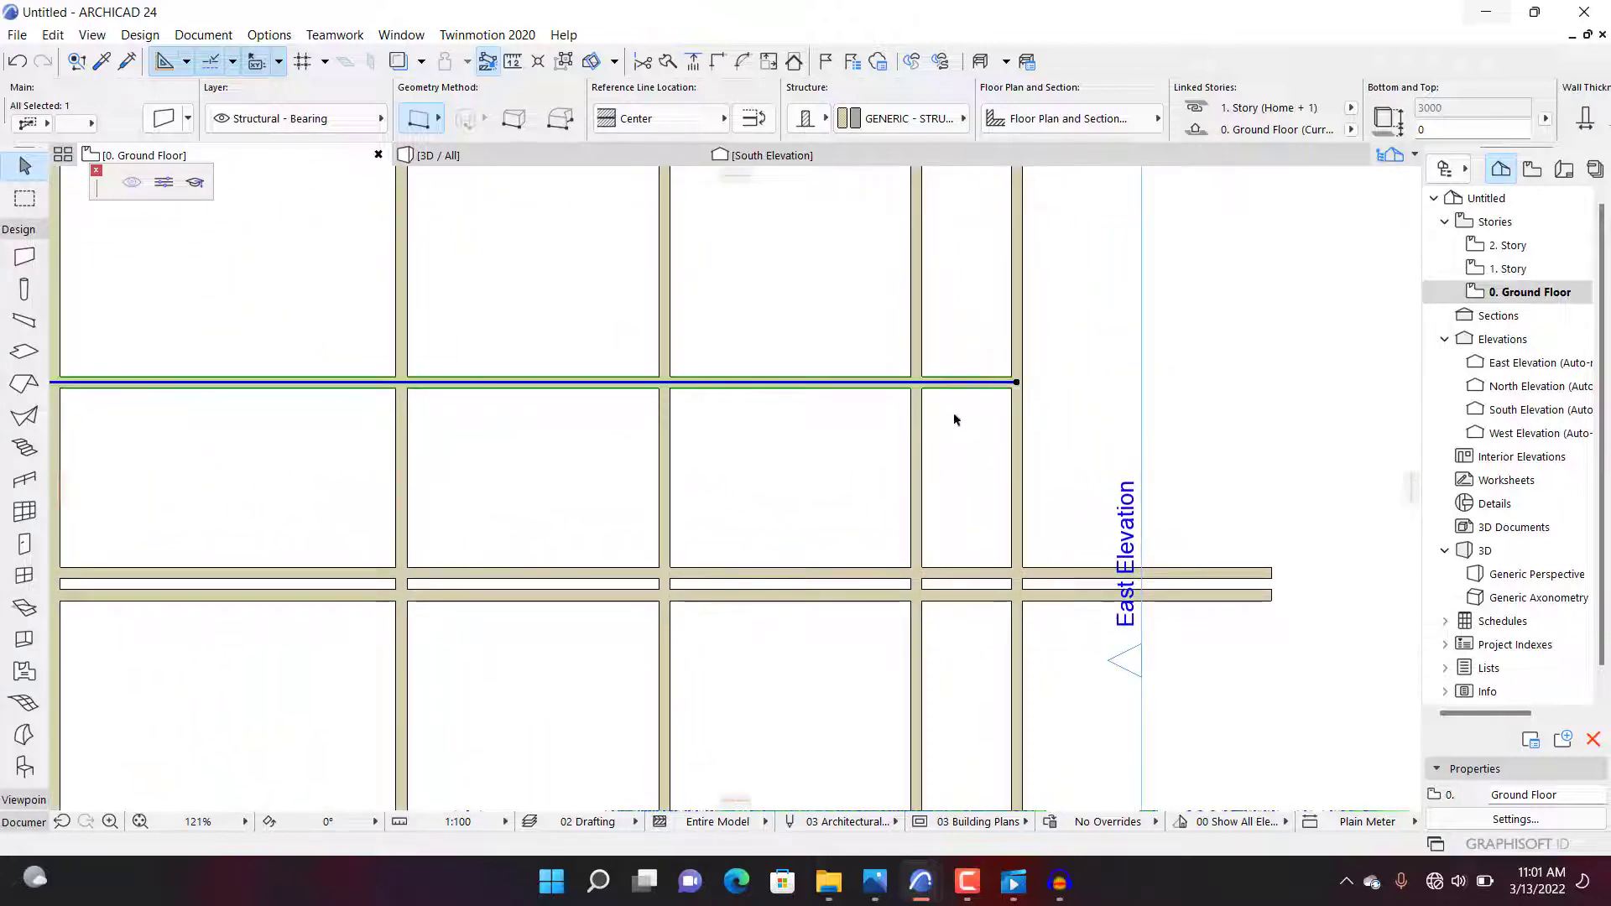
ctrl+click(1015, 454)
scroll(985, 434, down, 4)
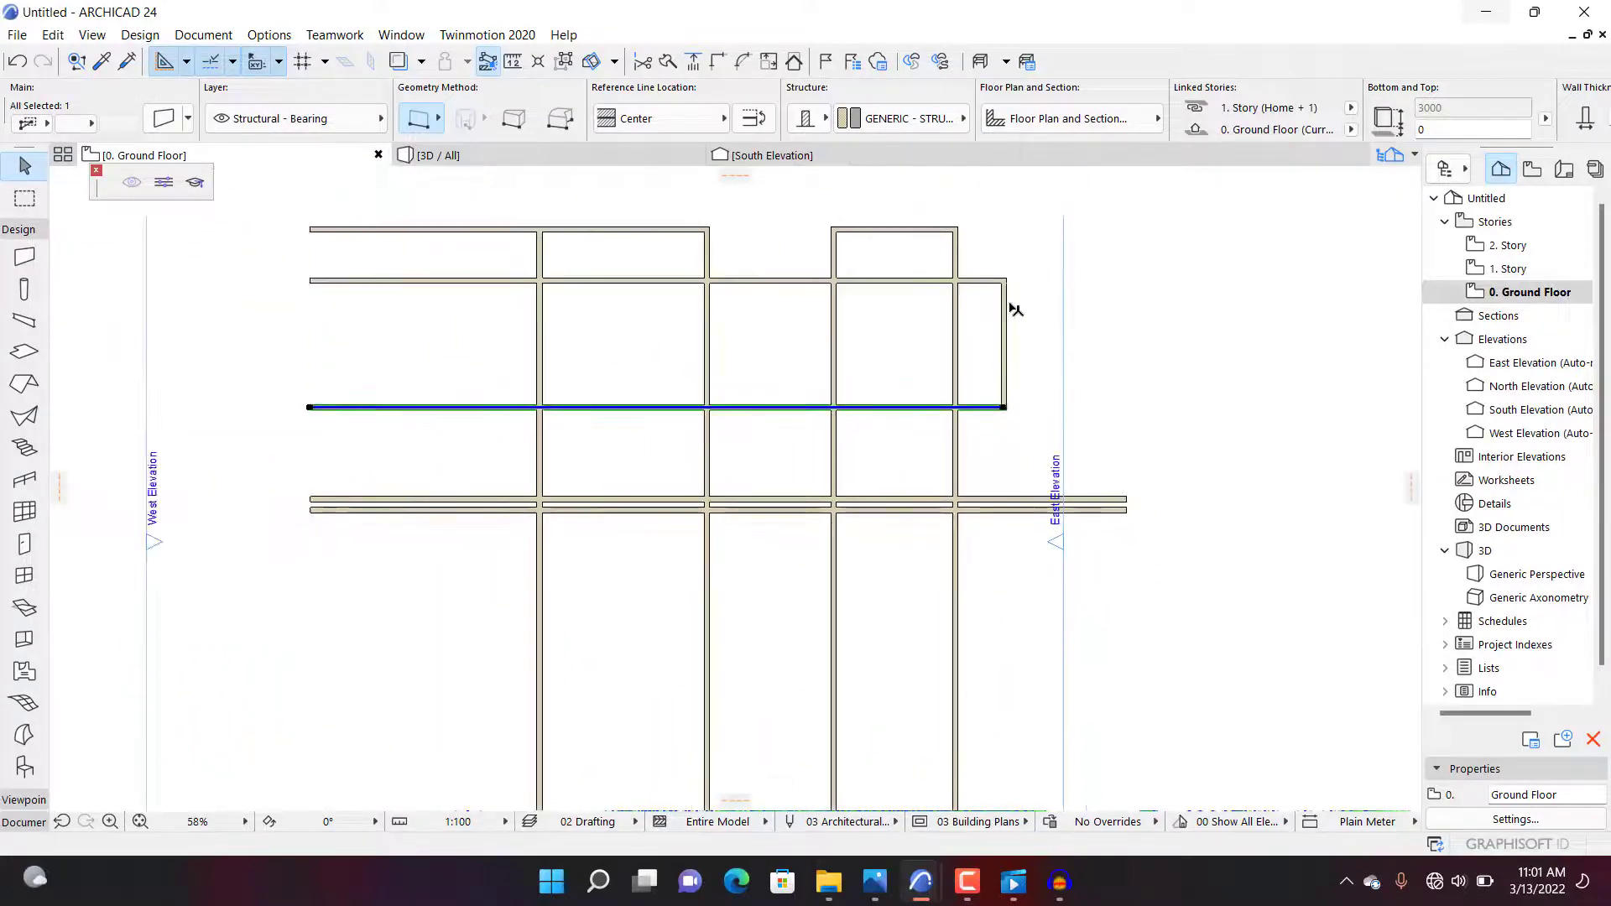
key(Escape)
Step: Trim the projecting west ends of the three northernmost horizontal walls against the westernmost vertical wall
scroll(1013, 309, down, 2)
scroll(965, 415, up, 5)
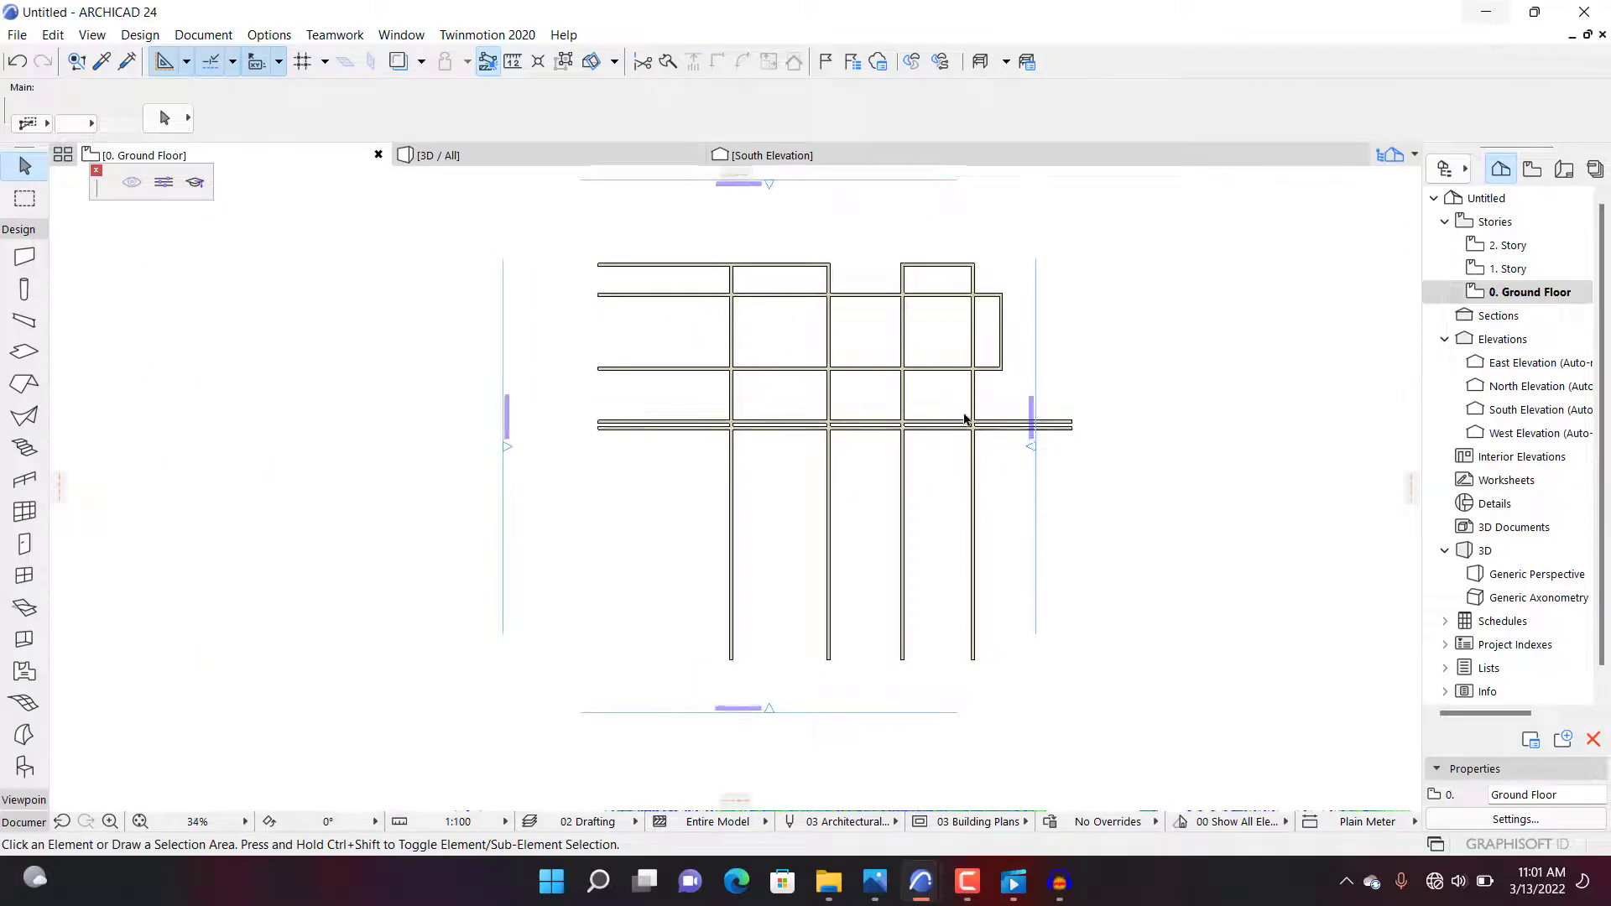
scroll(977, 392, down, 4)
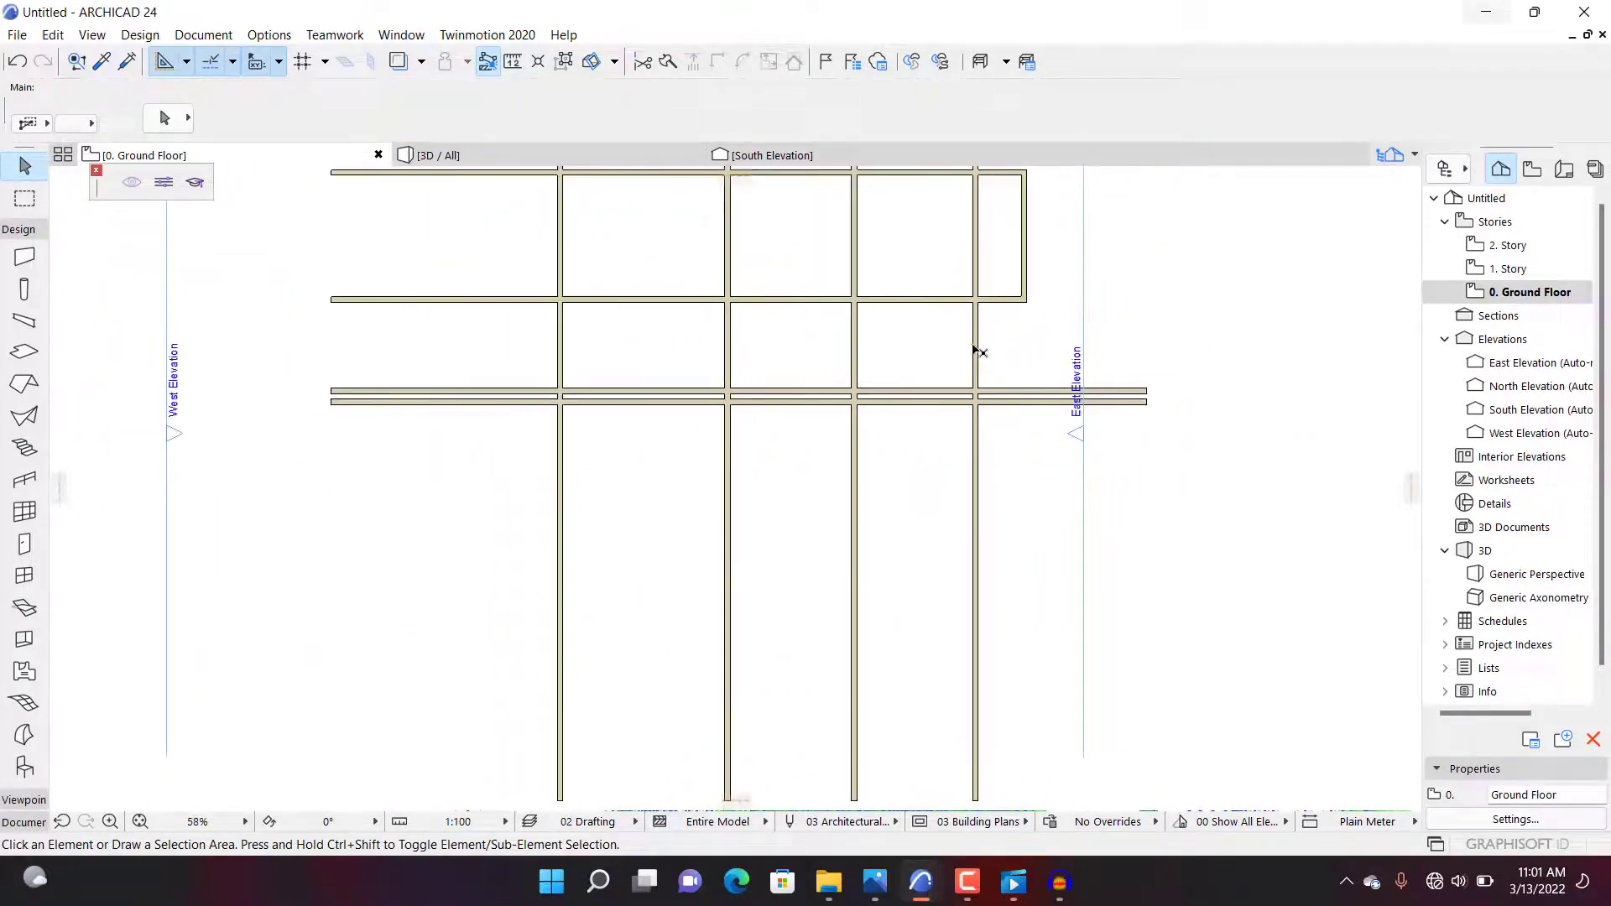
scroll(789, 400, up, 2)
scroll(899, 370, down, 5)
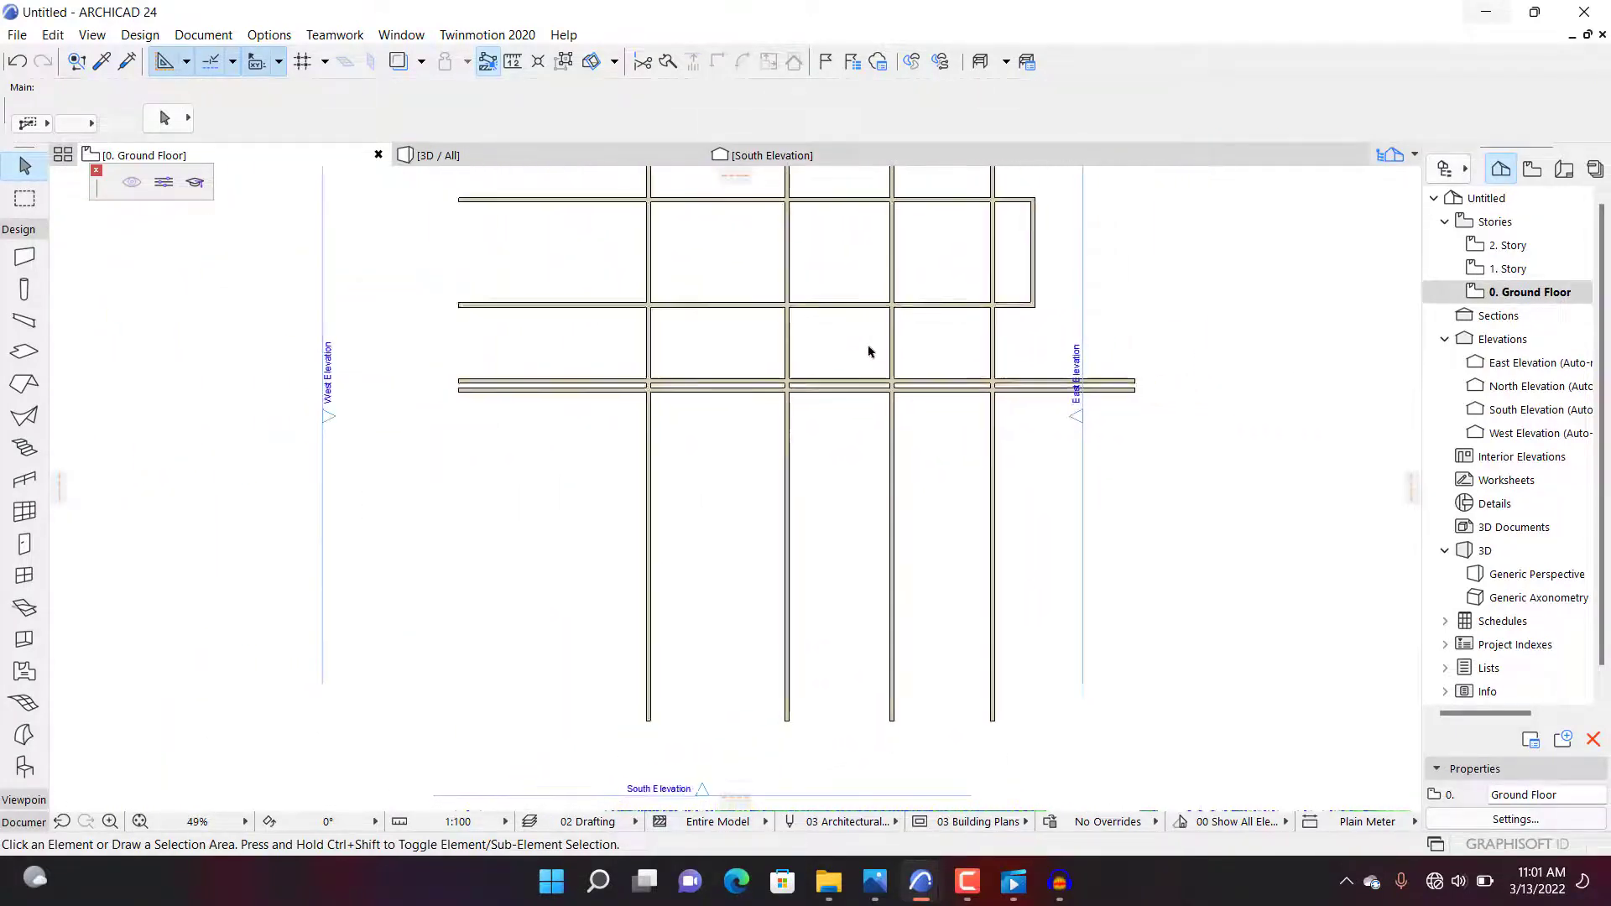
scroll(721, 328, up, 5)
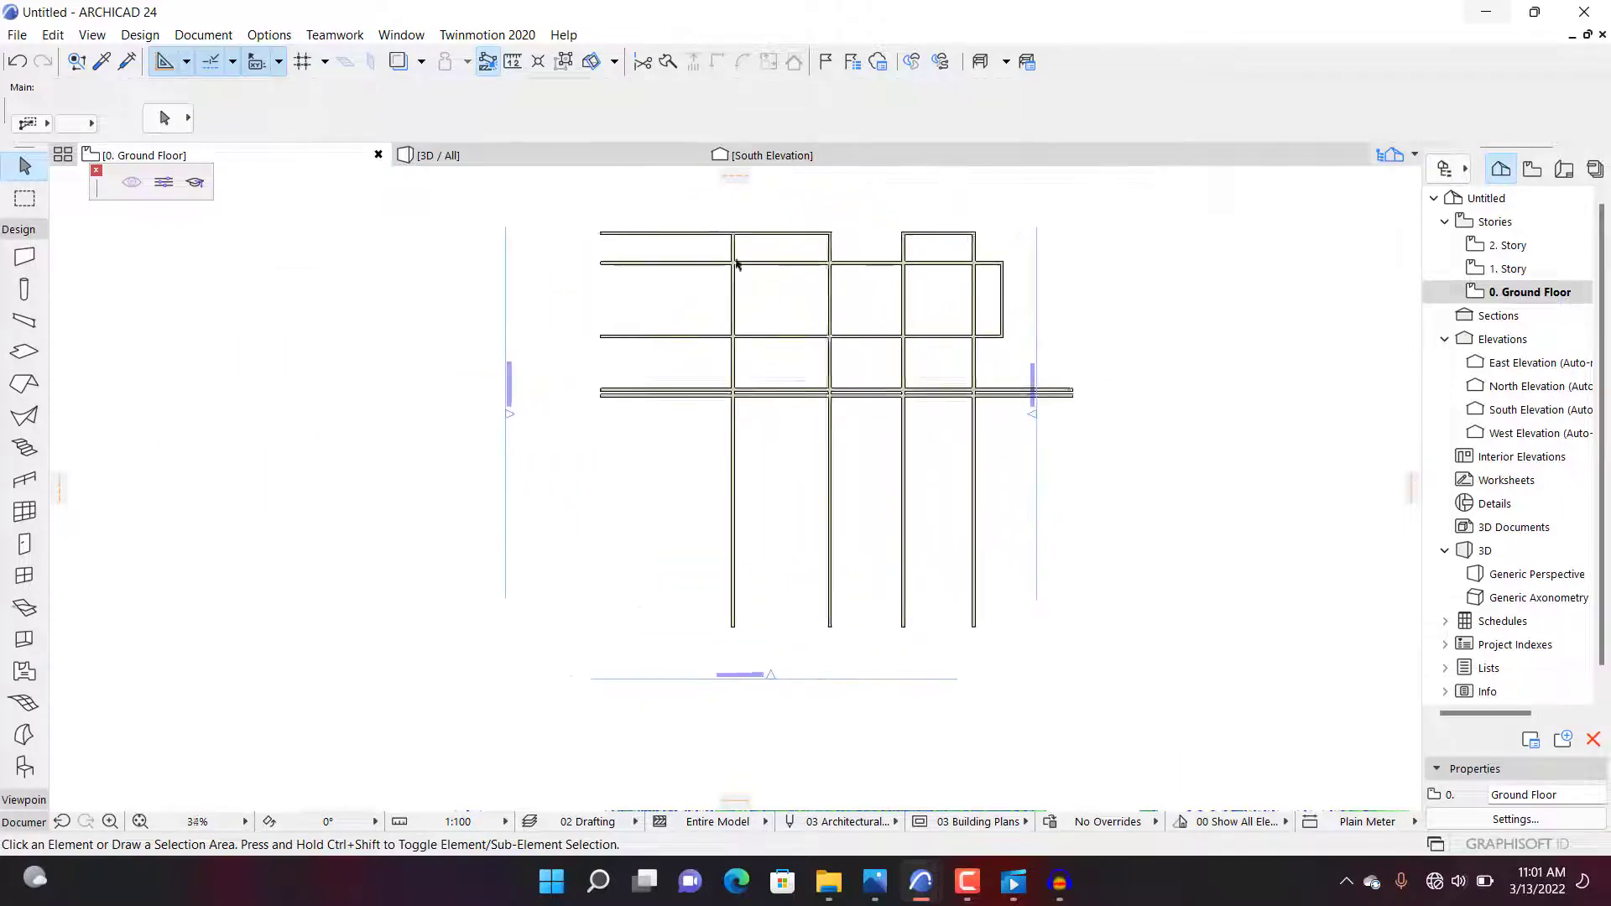
click(733, 344)
ctrl+click(700, 199)
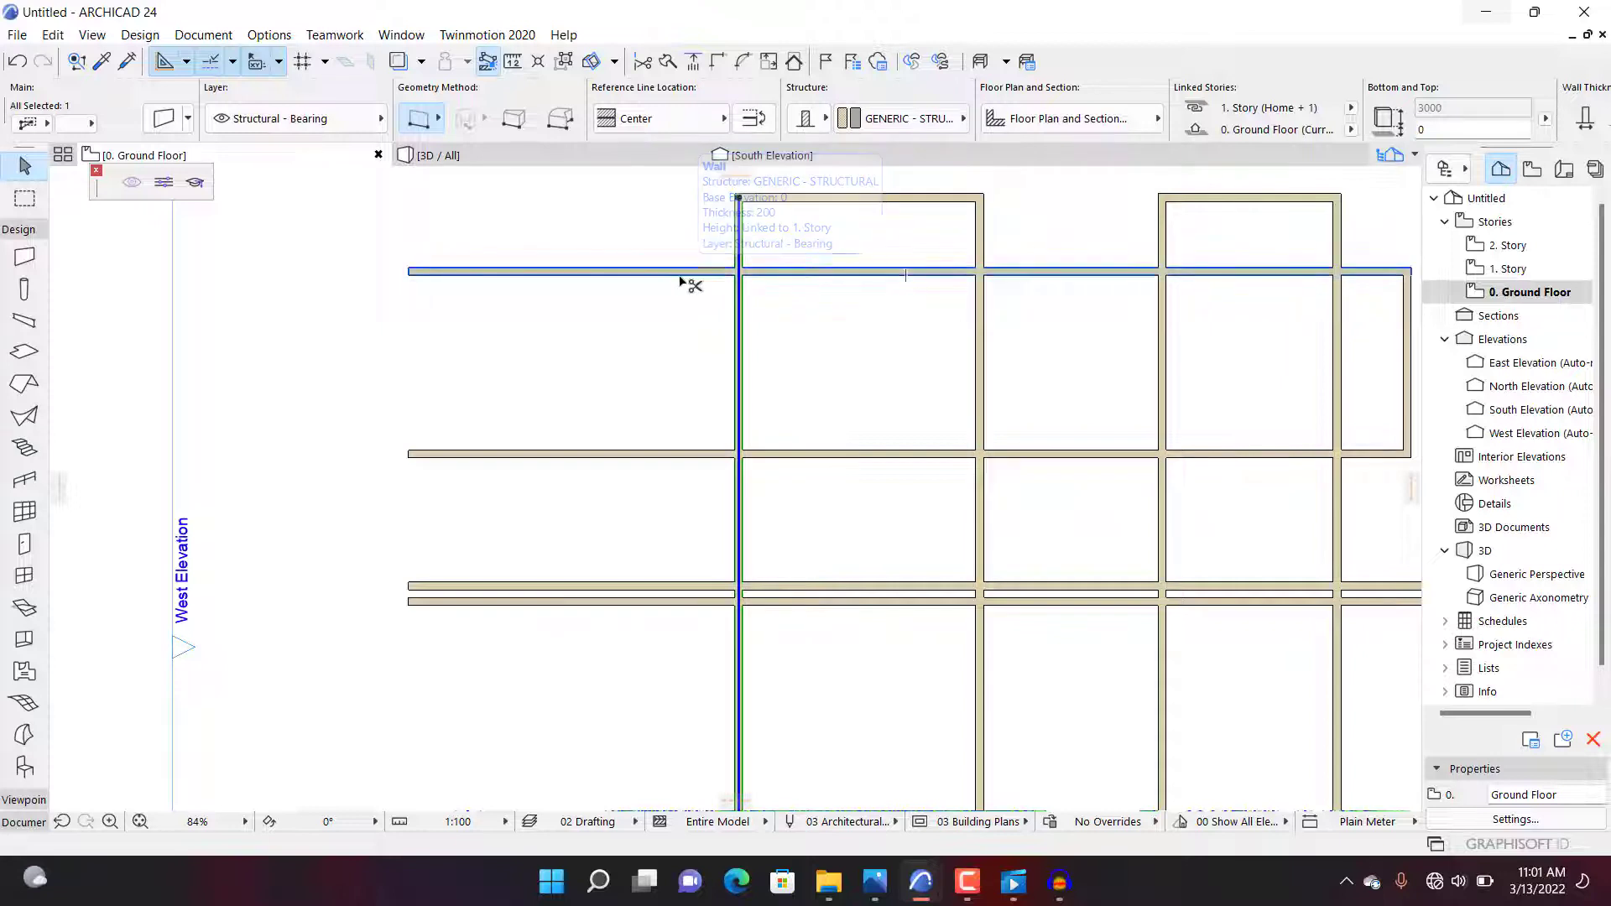
ctrl+click(681, 275)
ctrl+click(669, 452)
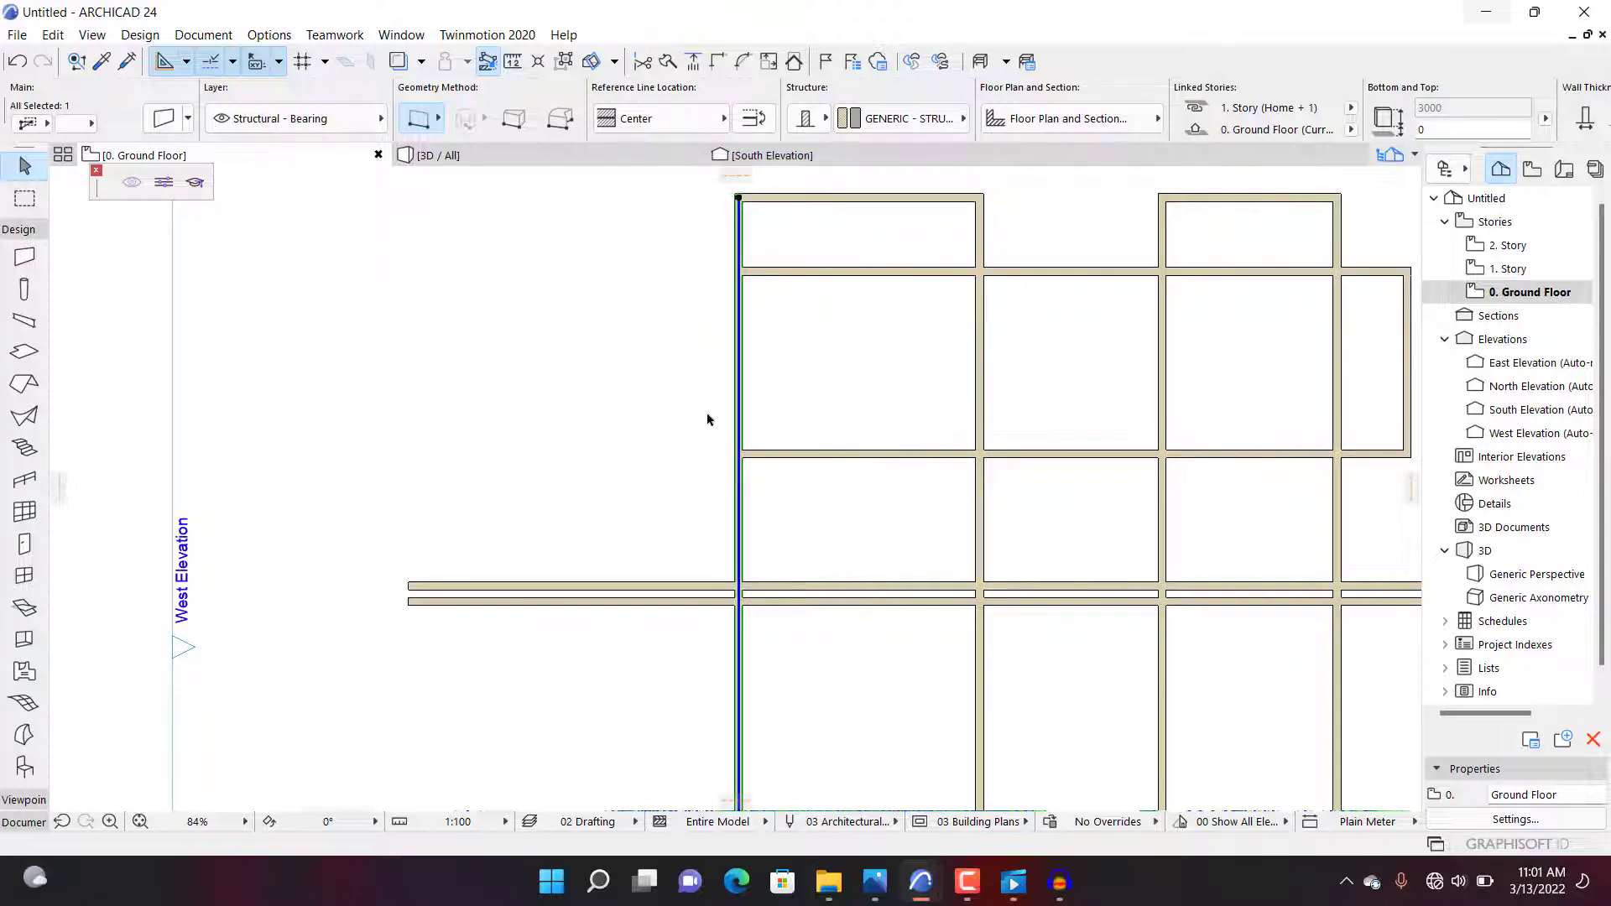
Step: Copy the second vertical wall from the west 2700 mm east, using its intersection with the fourth horizontal wall as the drag reference
scroll(707, 420, down, 4)
scroll(815, 530, up, 2)
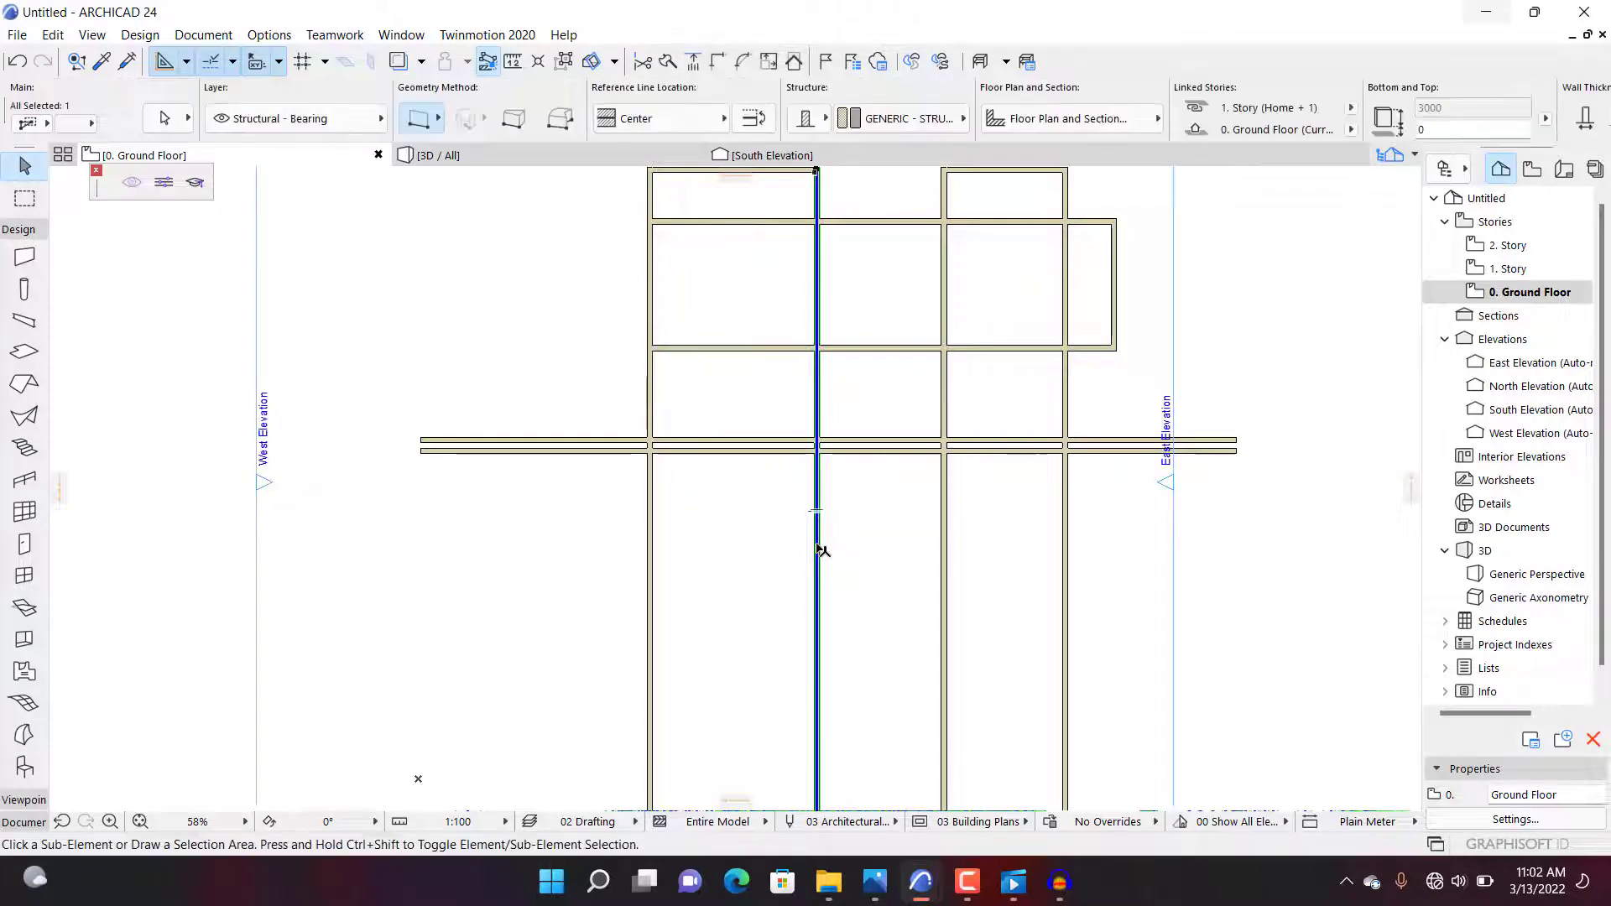
key(ctrl+shift+d)
scroll(810, 445, up, 1)
scroll(794, 462, up, 4)
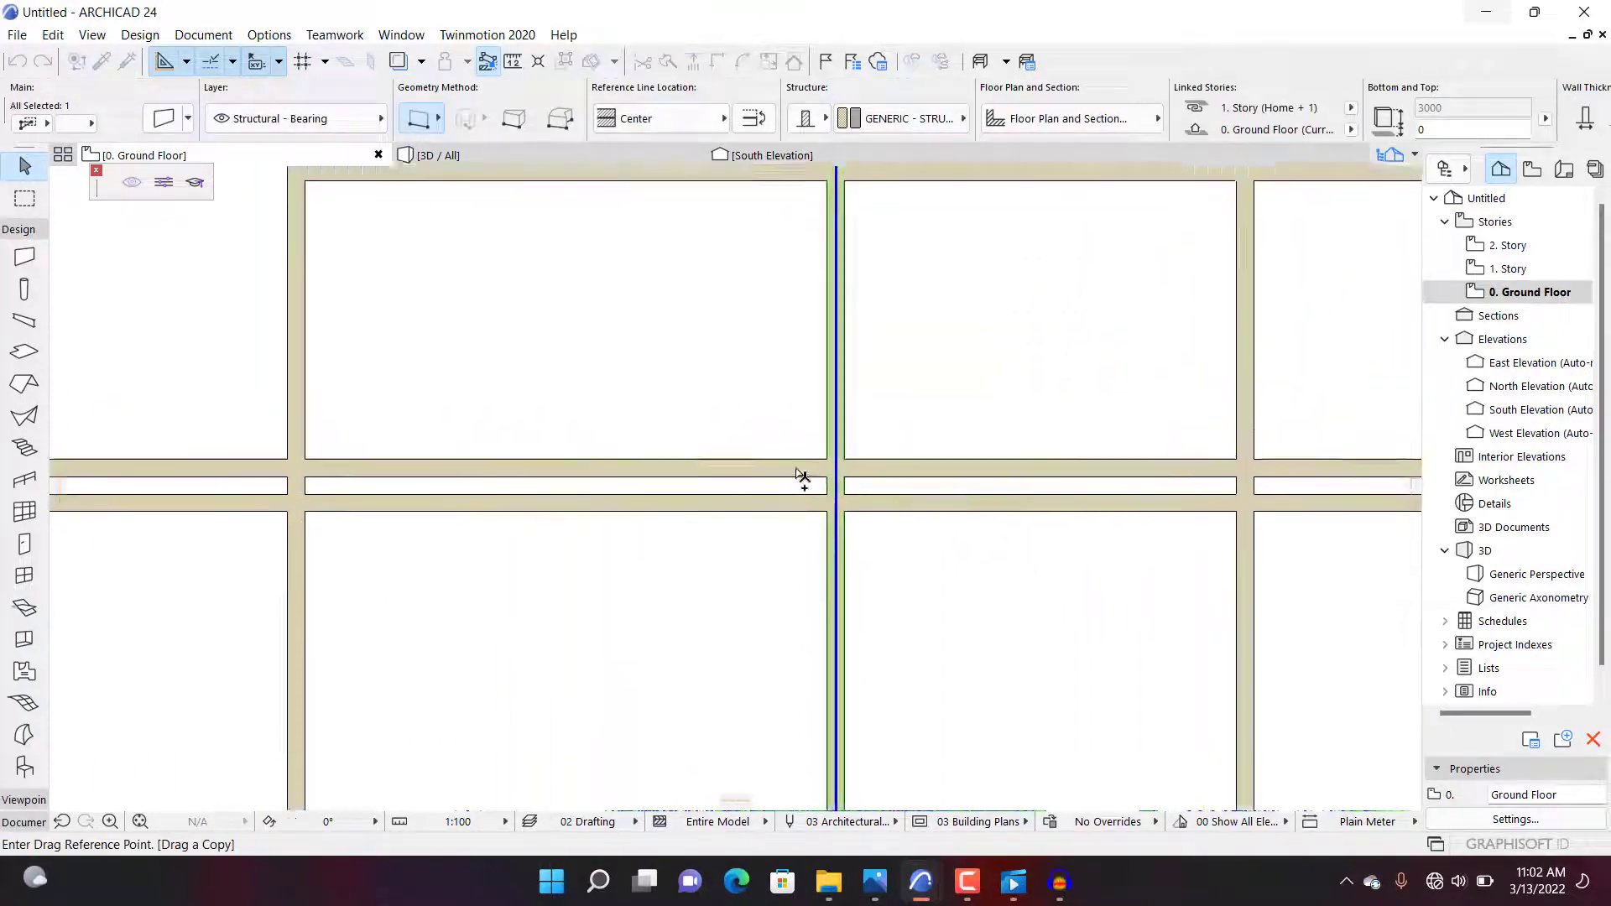
click(853, 466)
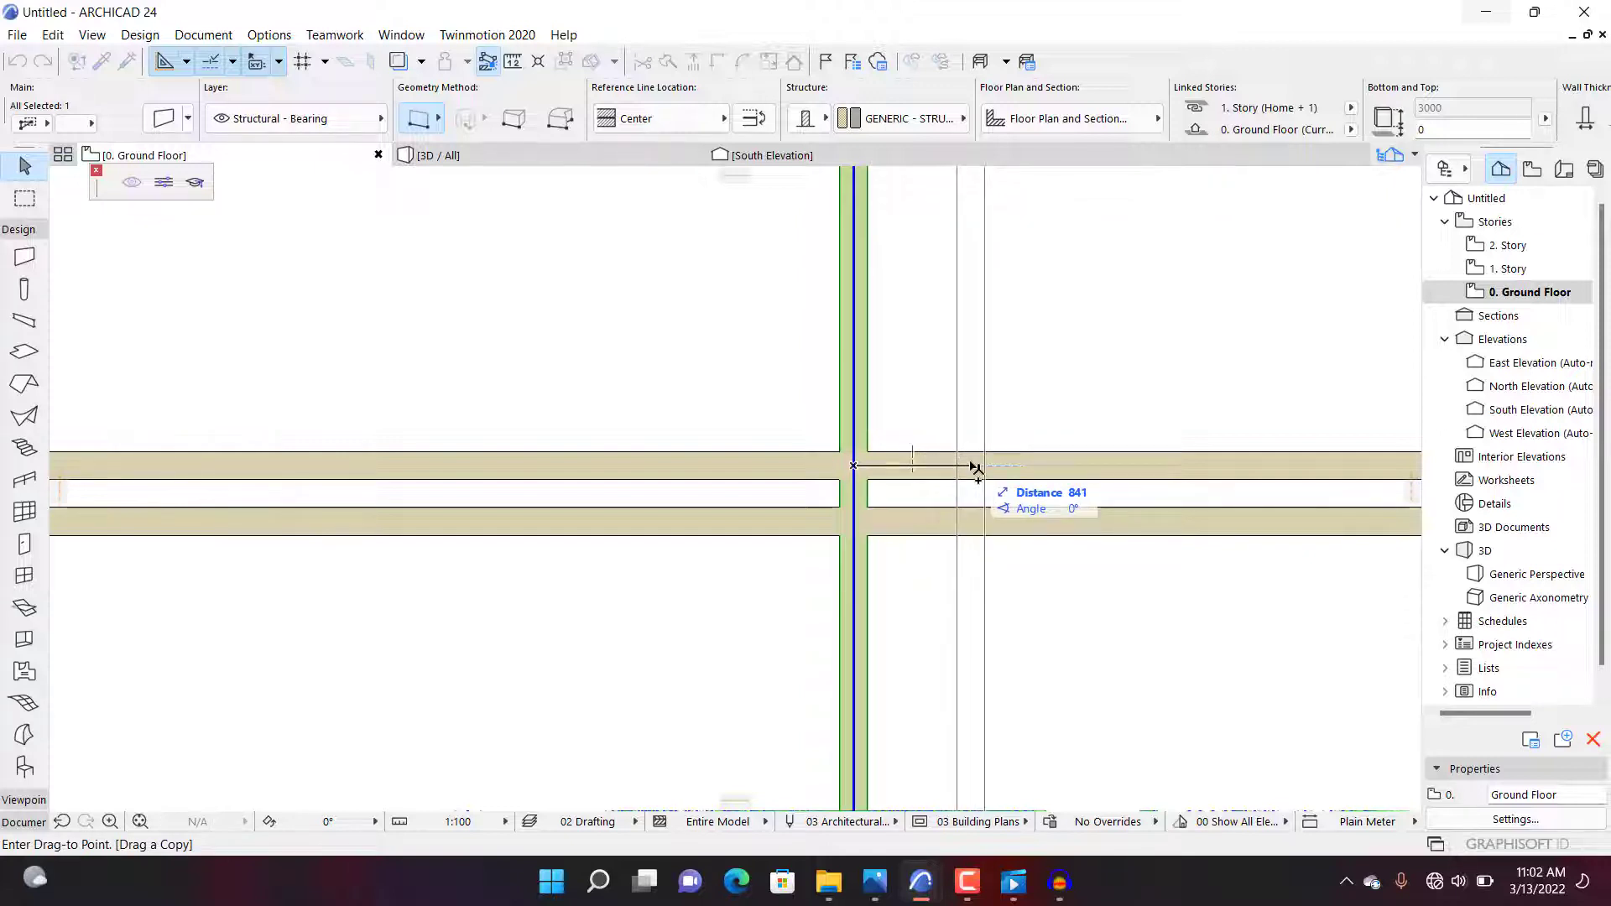
text(2)
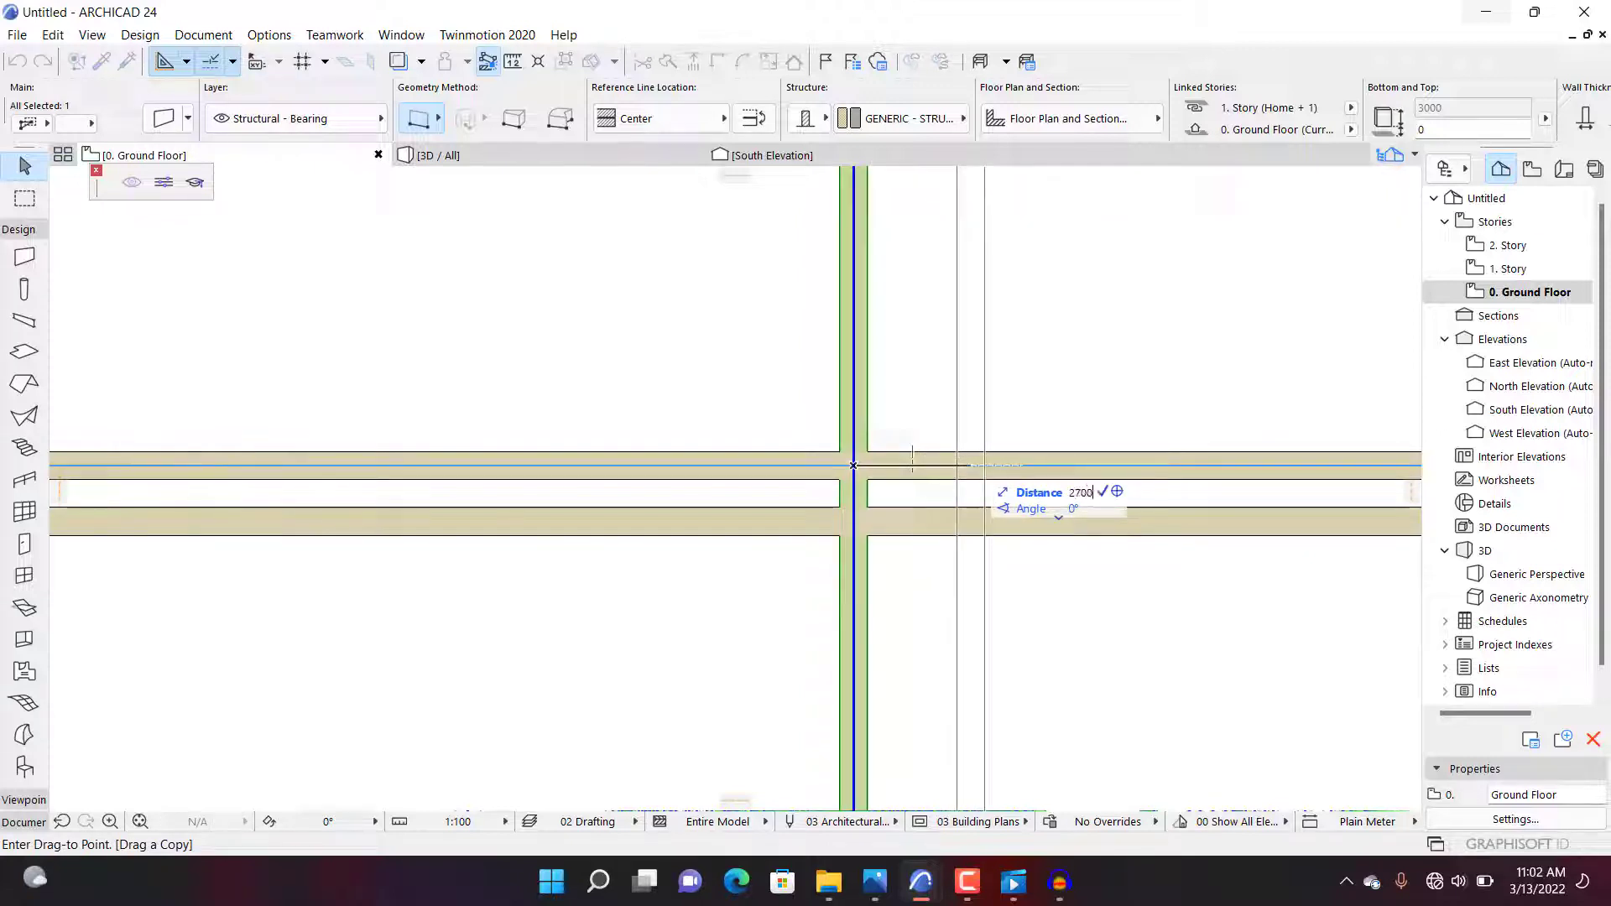
text(700)
key(Return)
scroll(1025, 479, down, 5)
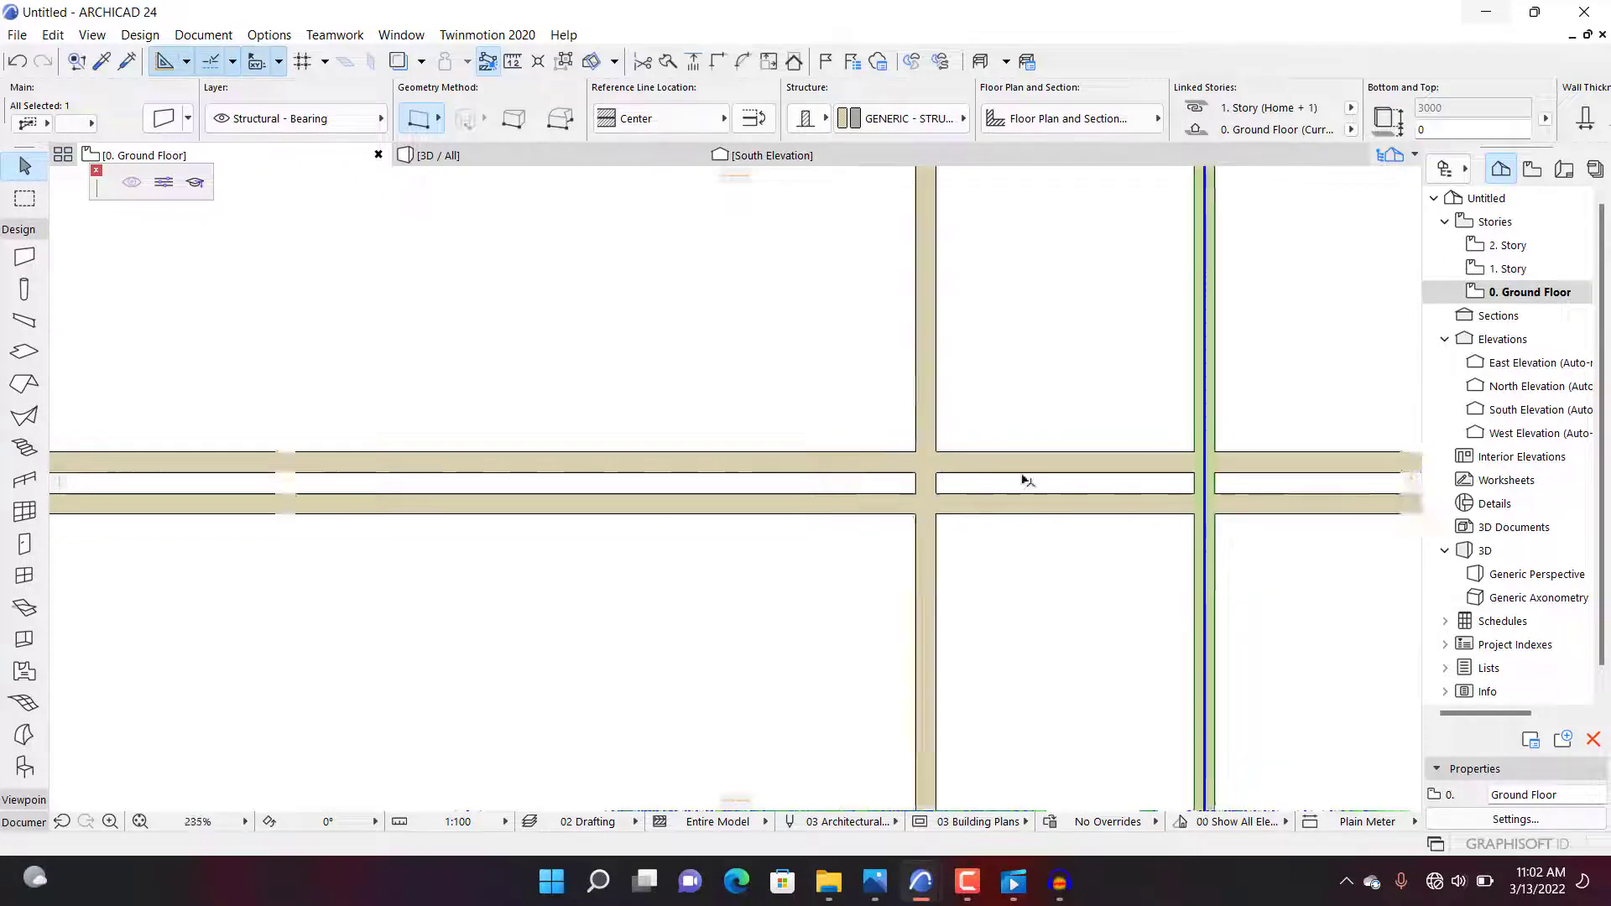
Step: Trim away the southernmost horizontal wall between the third and fourth vertical walls from the west, using those two as boundaries, and clear the selection
scroll(1093, 451, up, 5)
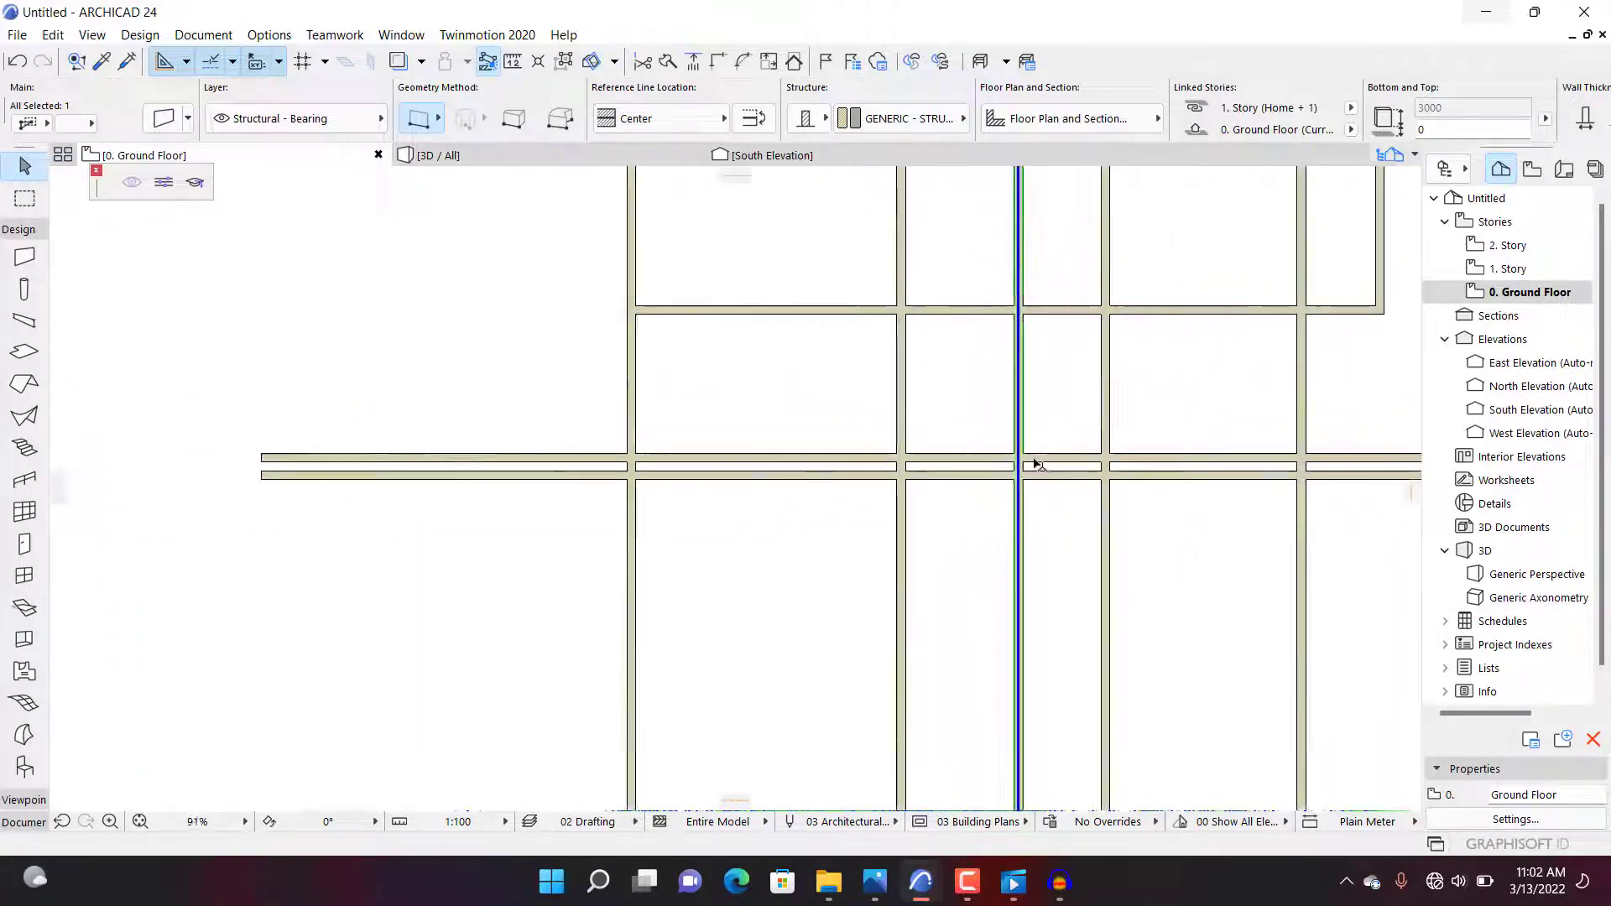
click(1039, 466)
scroll(1041, 480, up, 1)
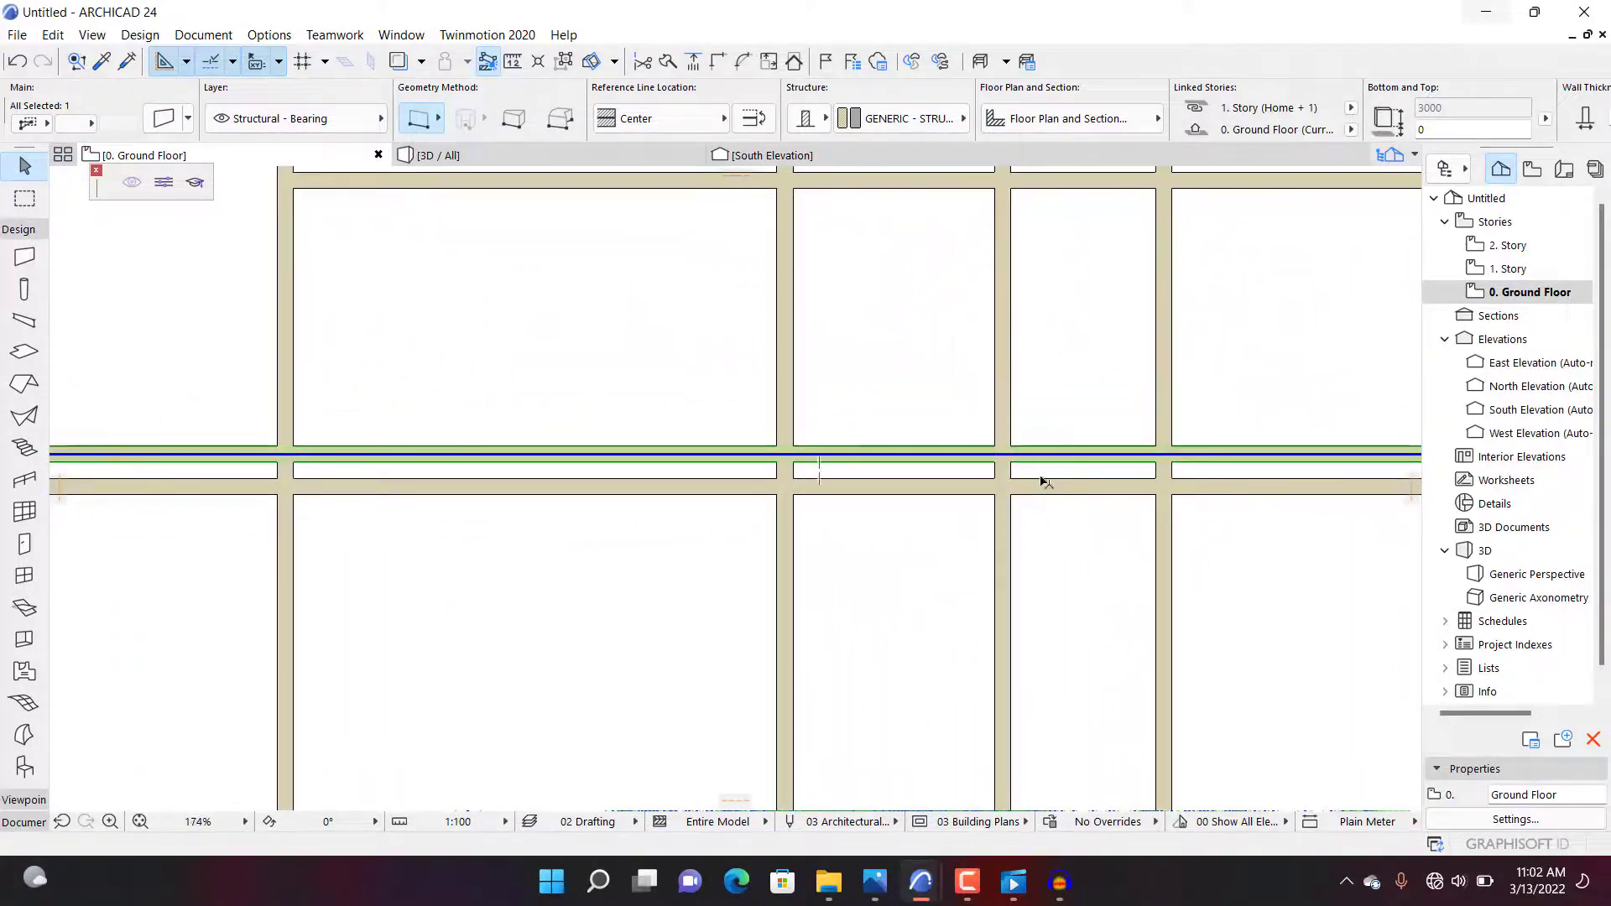
scroll(1043, 480, up, 3)
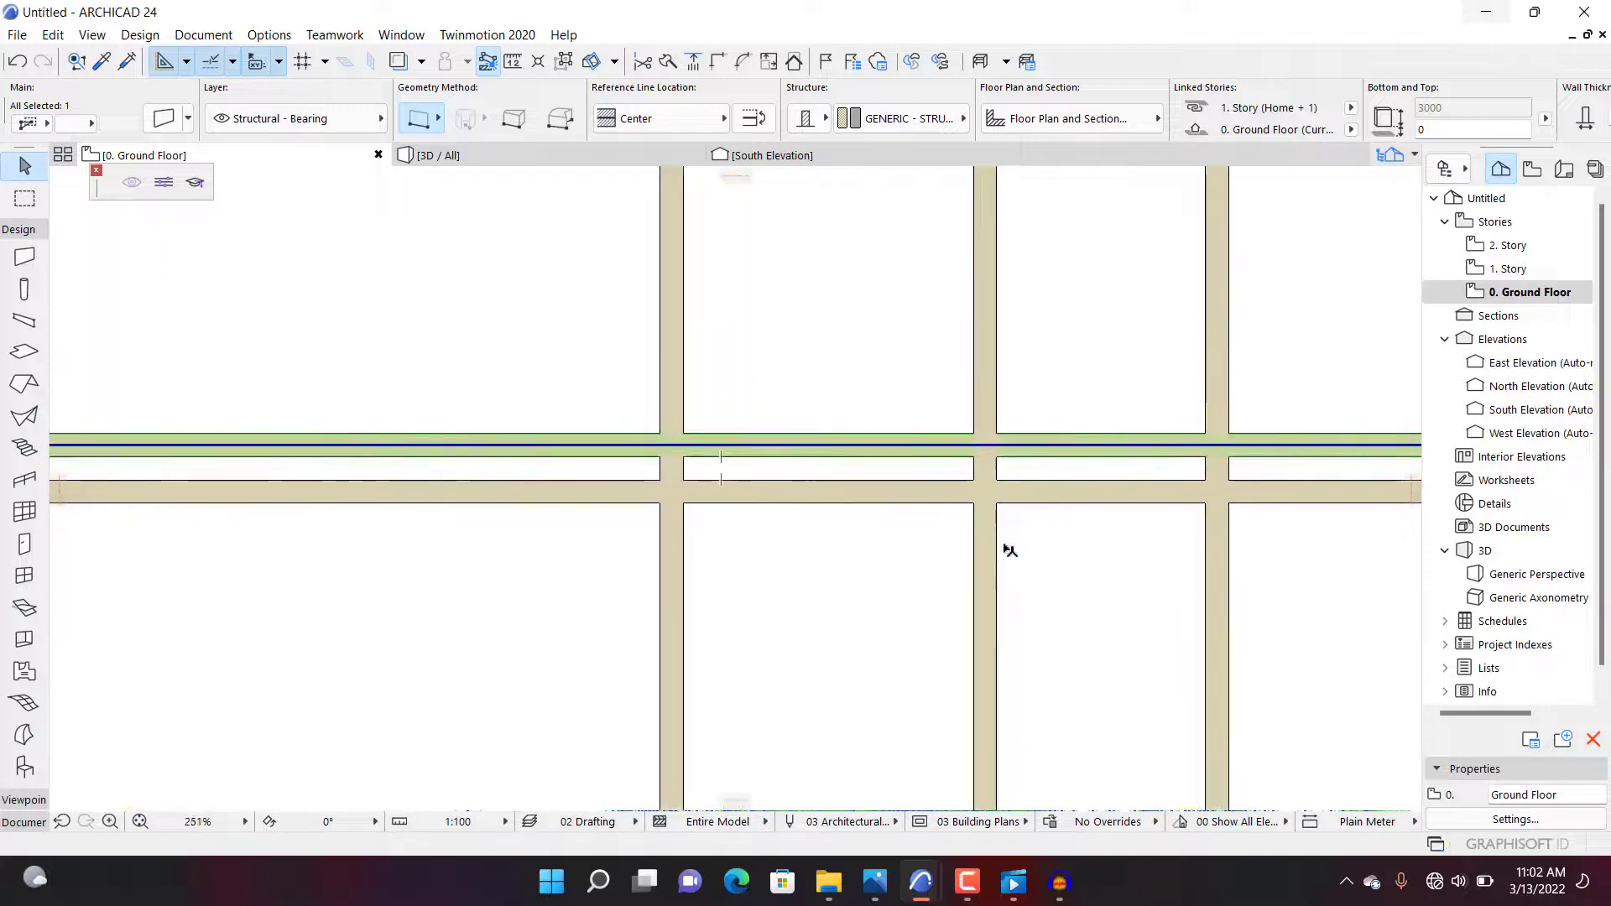
click(990, 578)
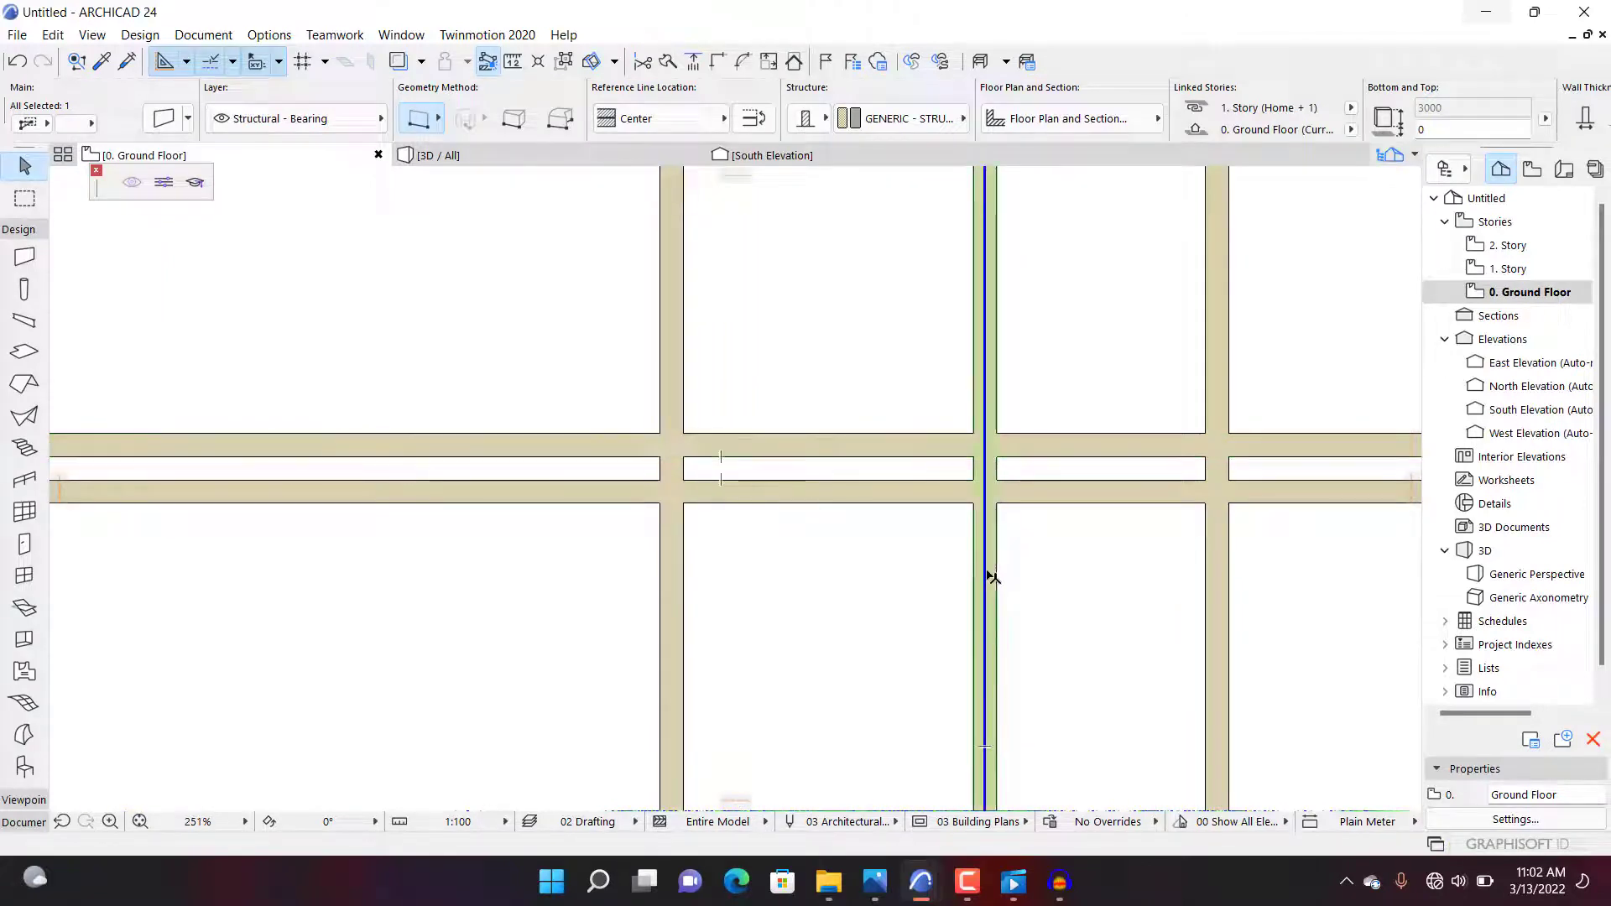
shift+click(1219, 592)
ctrl+click(1145, 501)
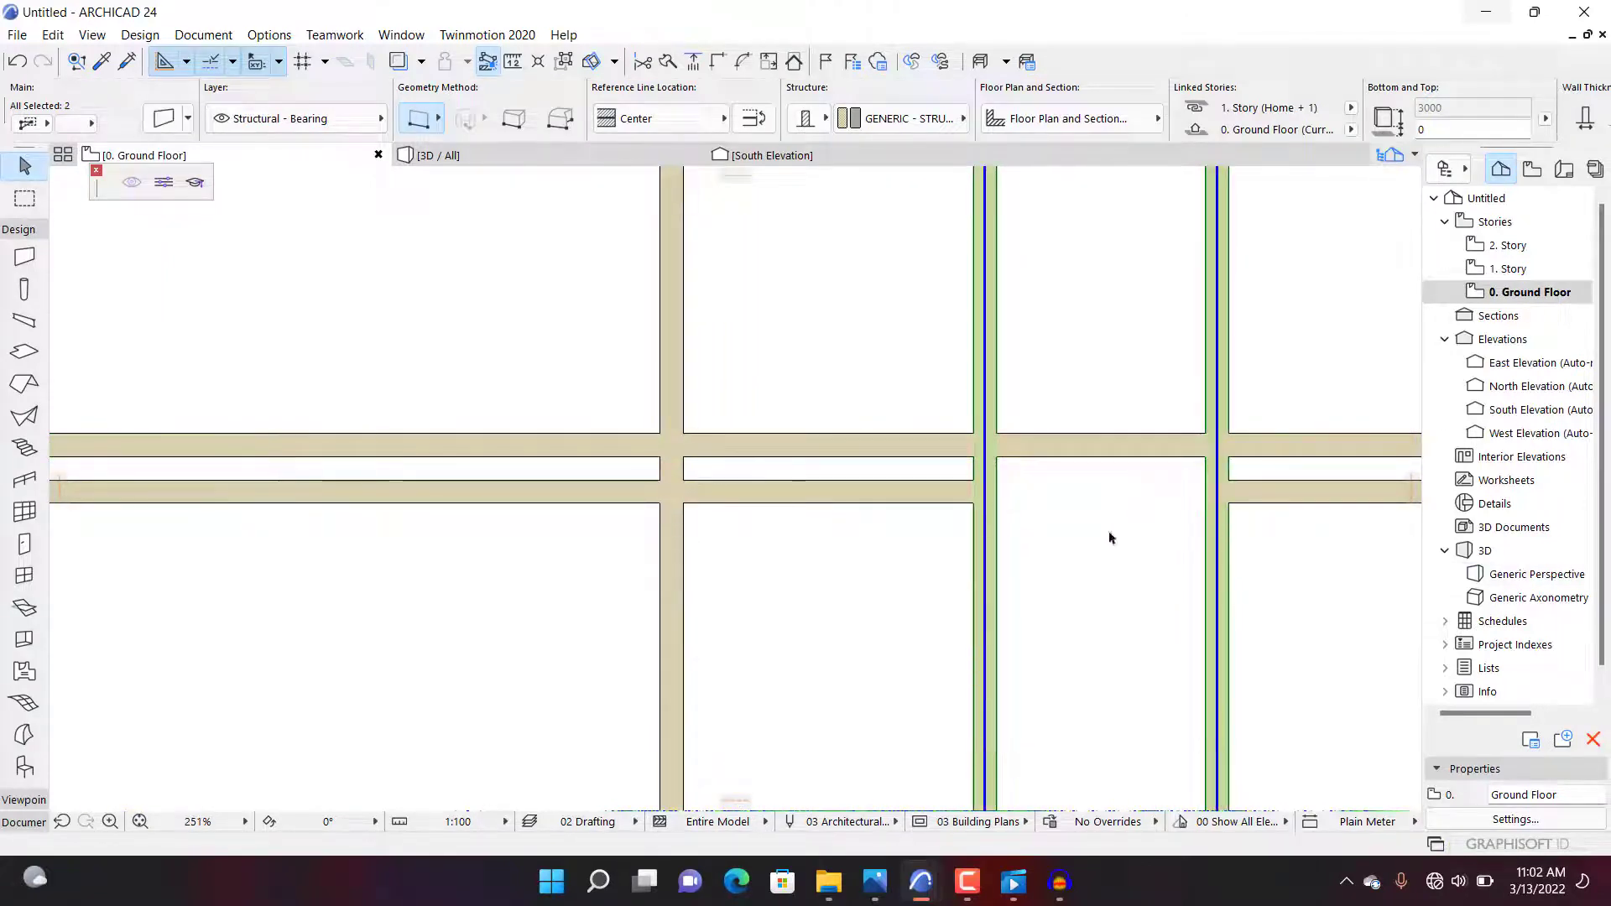
key(Escape)
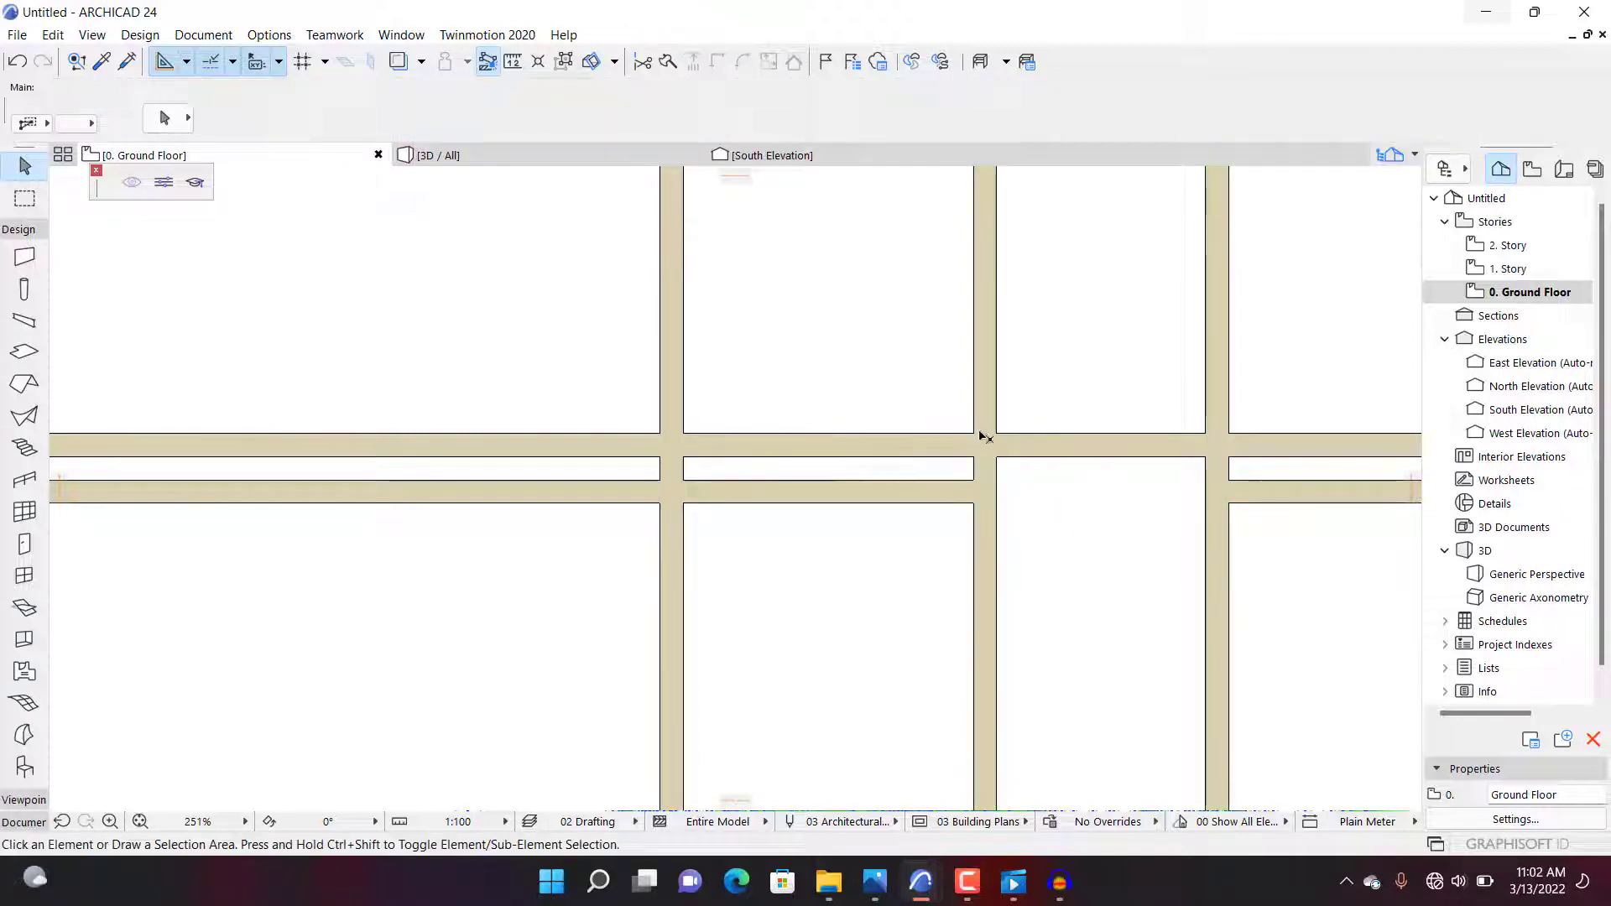
Step: Trim away the fourth horizontal wall from the north between the second and third vertical walls from the west, using those two as boundaries
click(988, 405)
shift+click(677, 373)
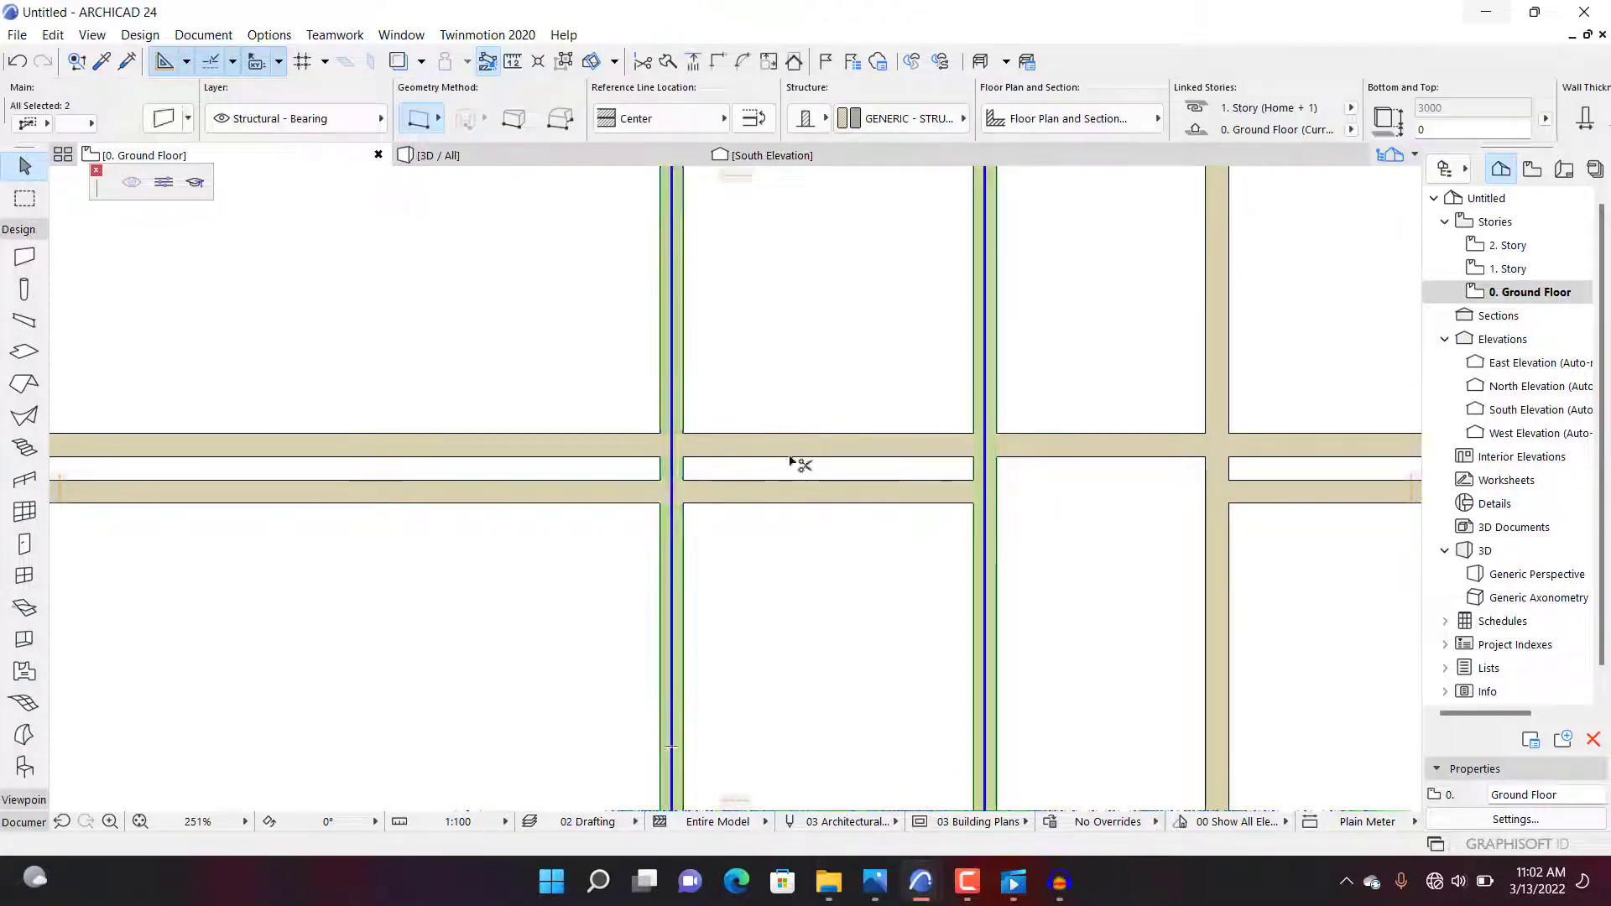
ctrl+click(848, 444)
Step: Trim away the fourth horizontal wall from the north between the fourth and fifth vertical walls from the west, using those two as boundaries
scroll(1010, 442, down, 8)
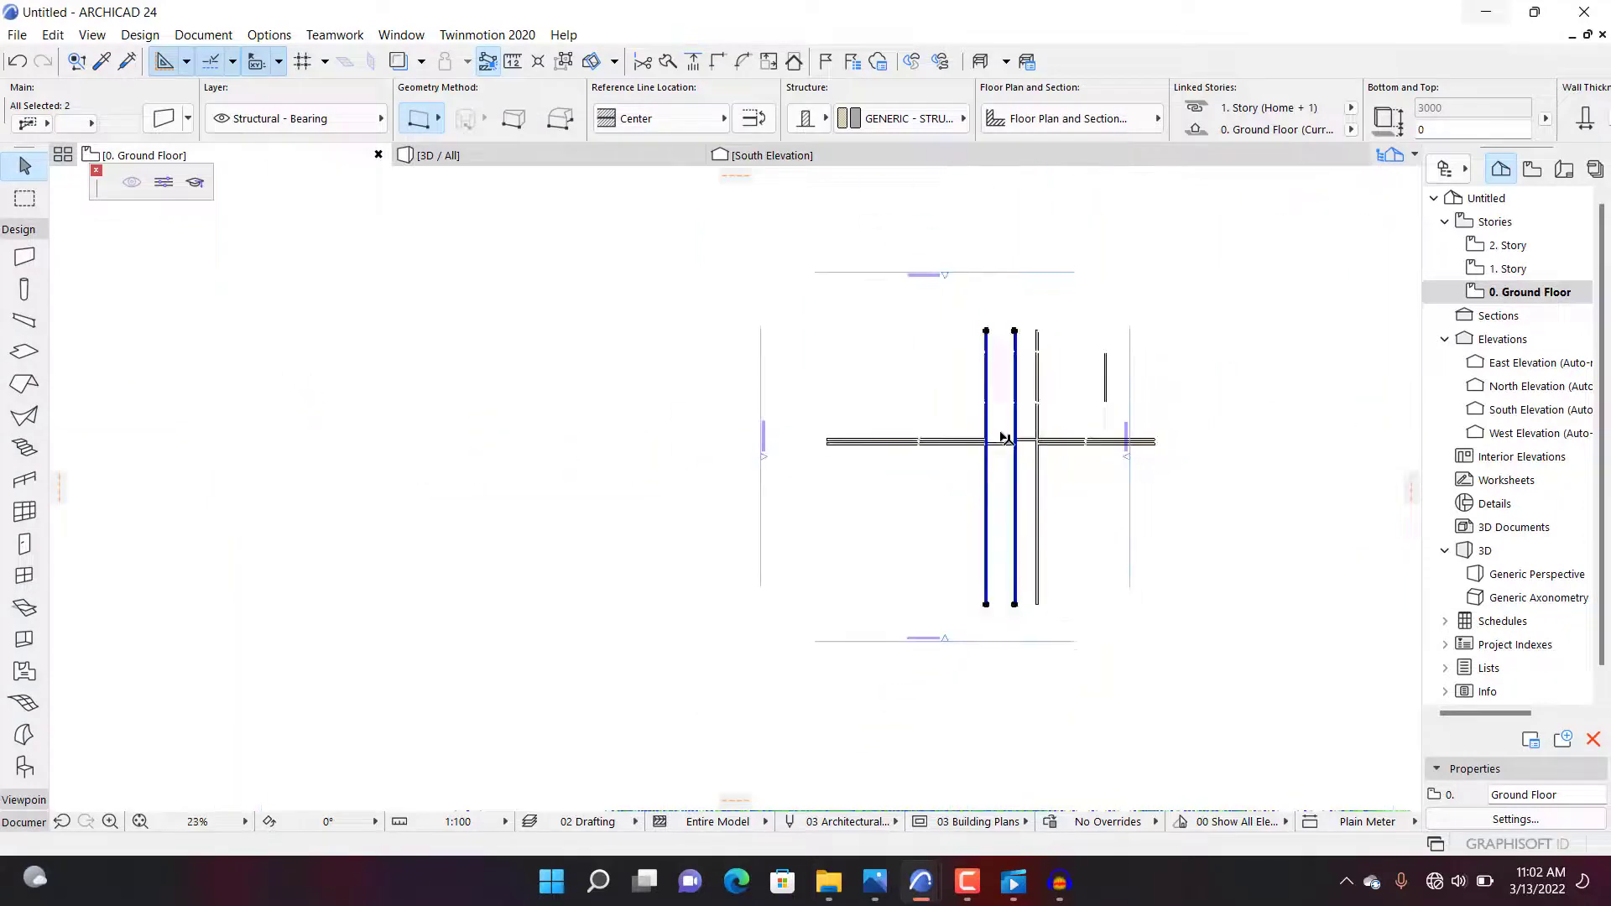
scroll(1003, 432, up, 3)
scroll(971, 445, up, 2)
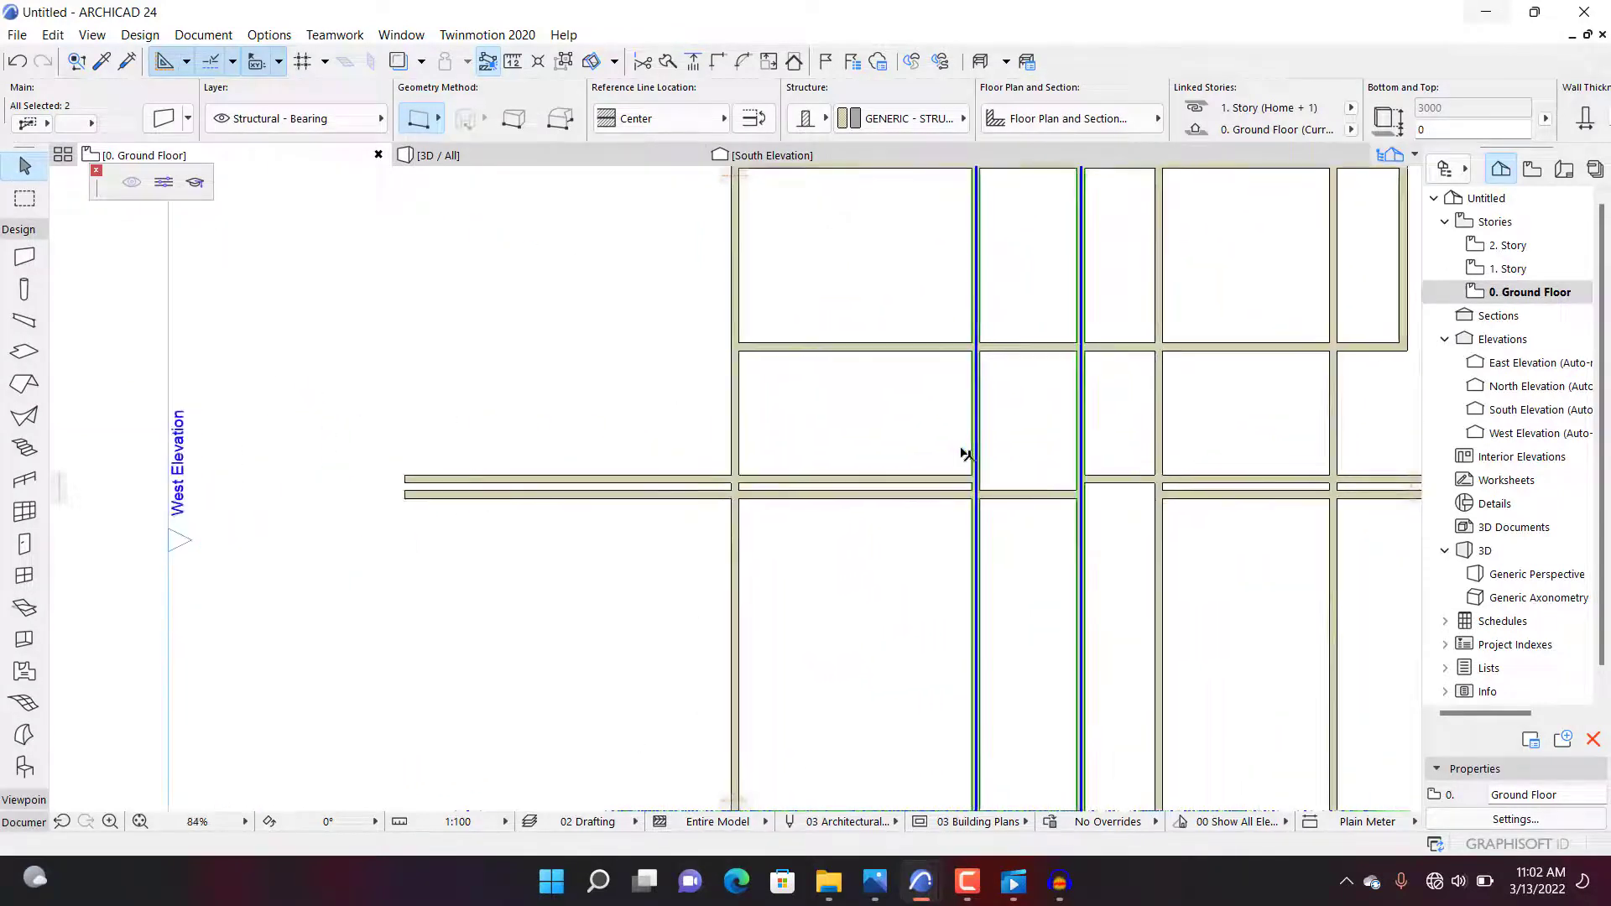
scroll(965, 454, down, 2)
scroll(1046, 478, up, 3)
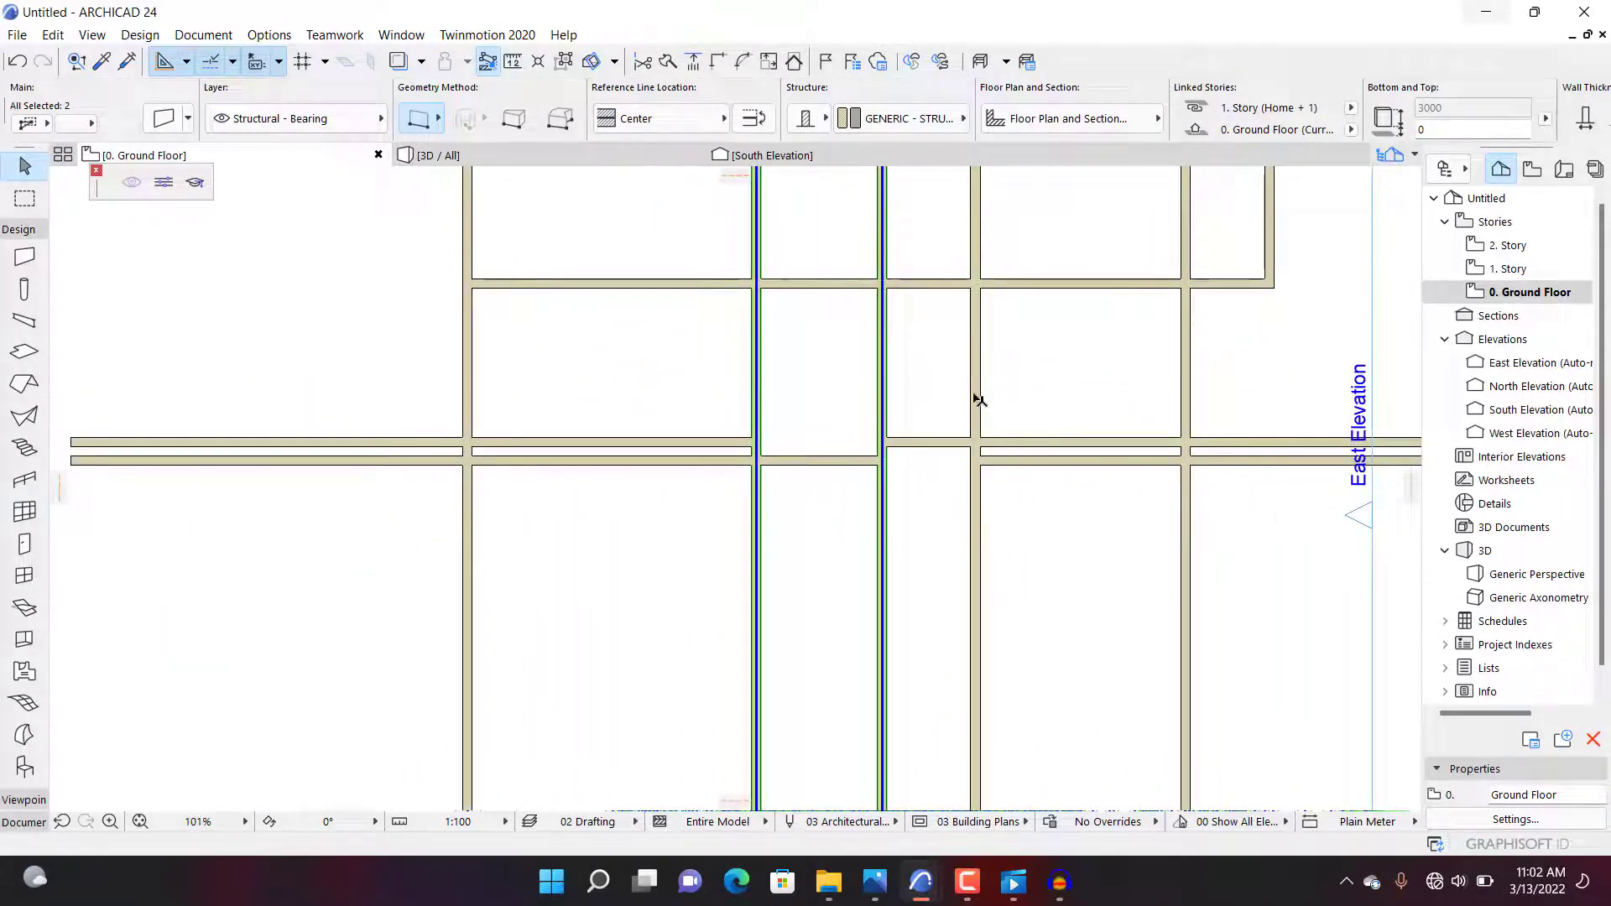
click(977, 400)
shift+click(1189, 390)
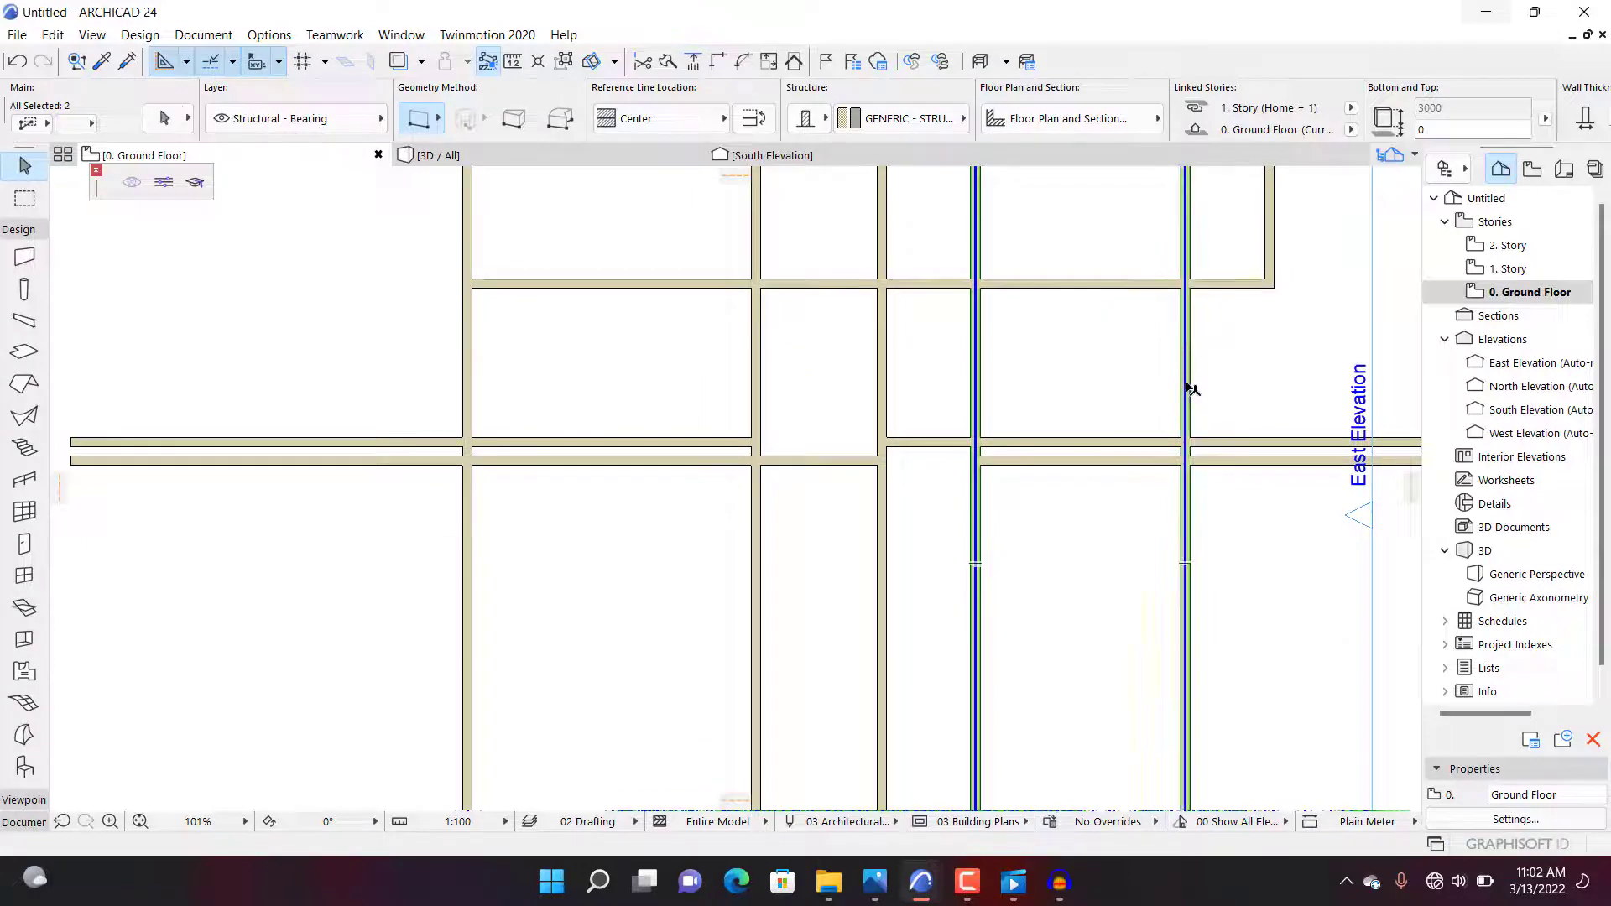
ctrl+click(1093, 443)
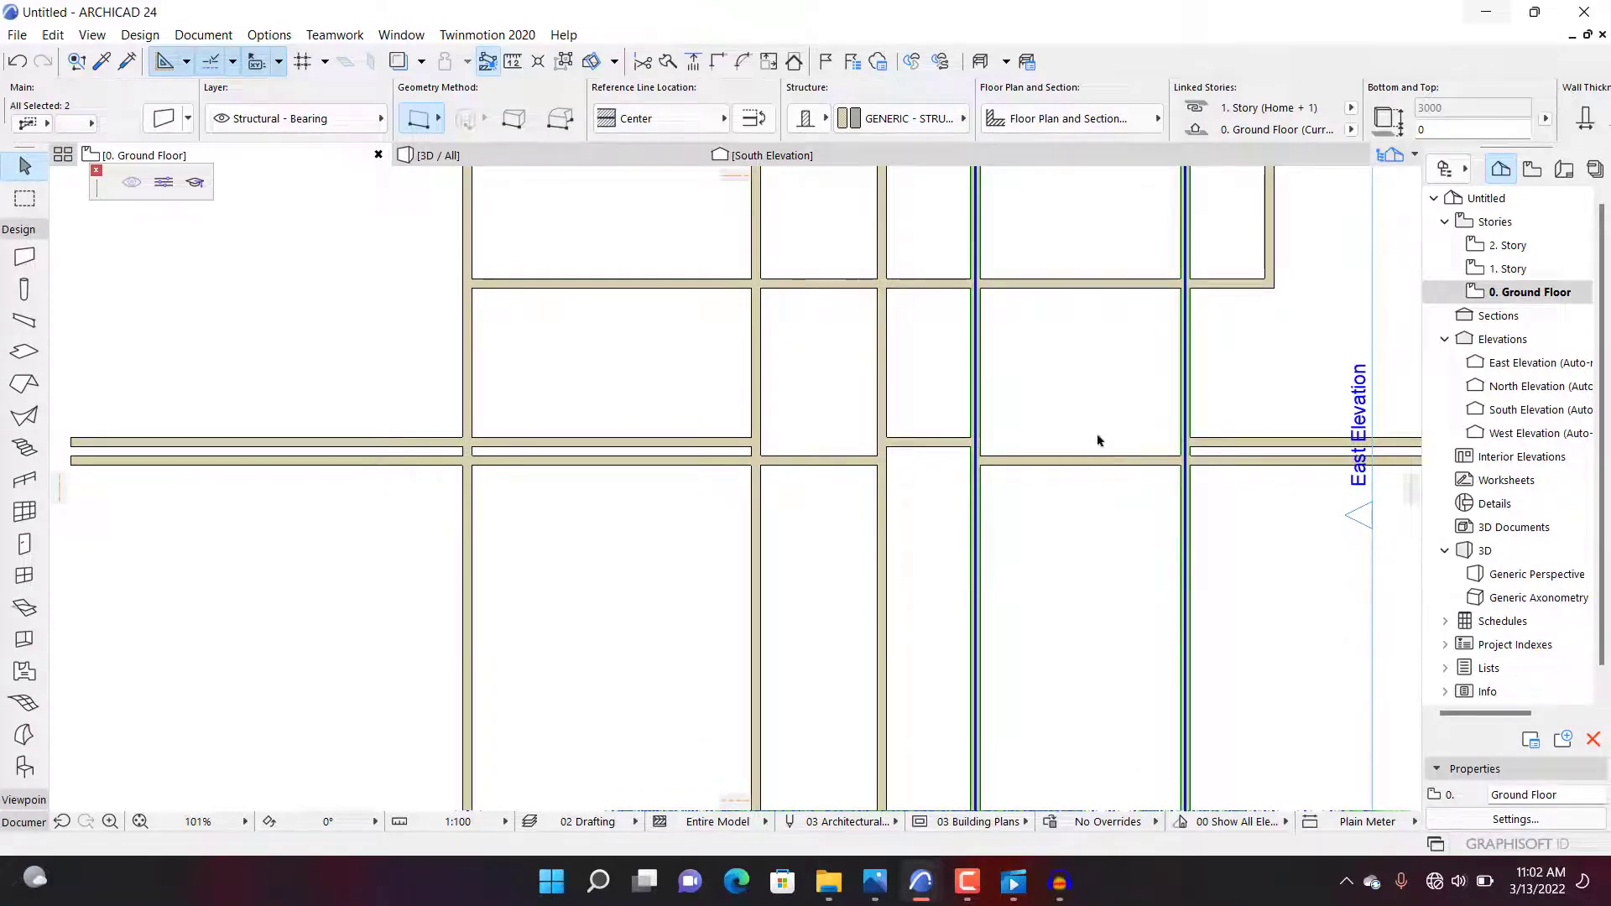
Step: Trim away the eastern overhangs of the two southern horizontal walls, using the fifth vertical wall from the west as the boundary
scroll(957, 466, down, 2)
scroll(1024, 449, up, 2)
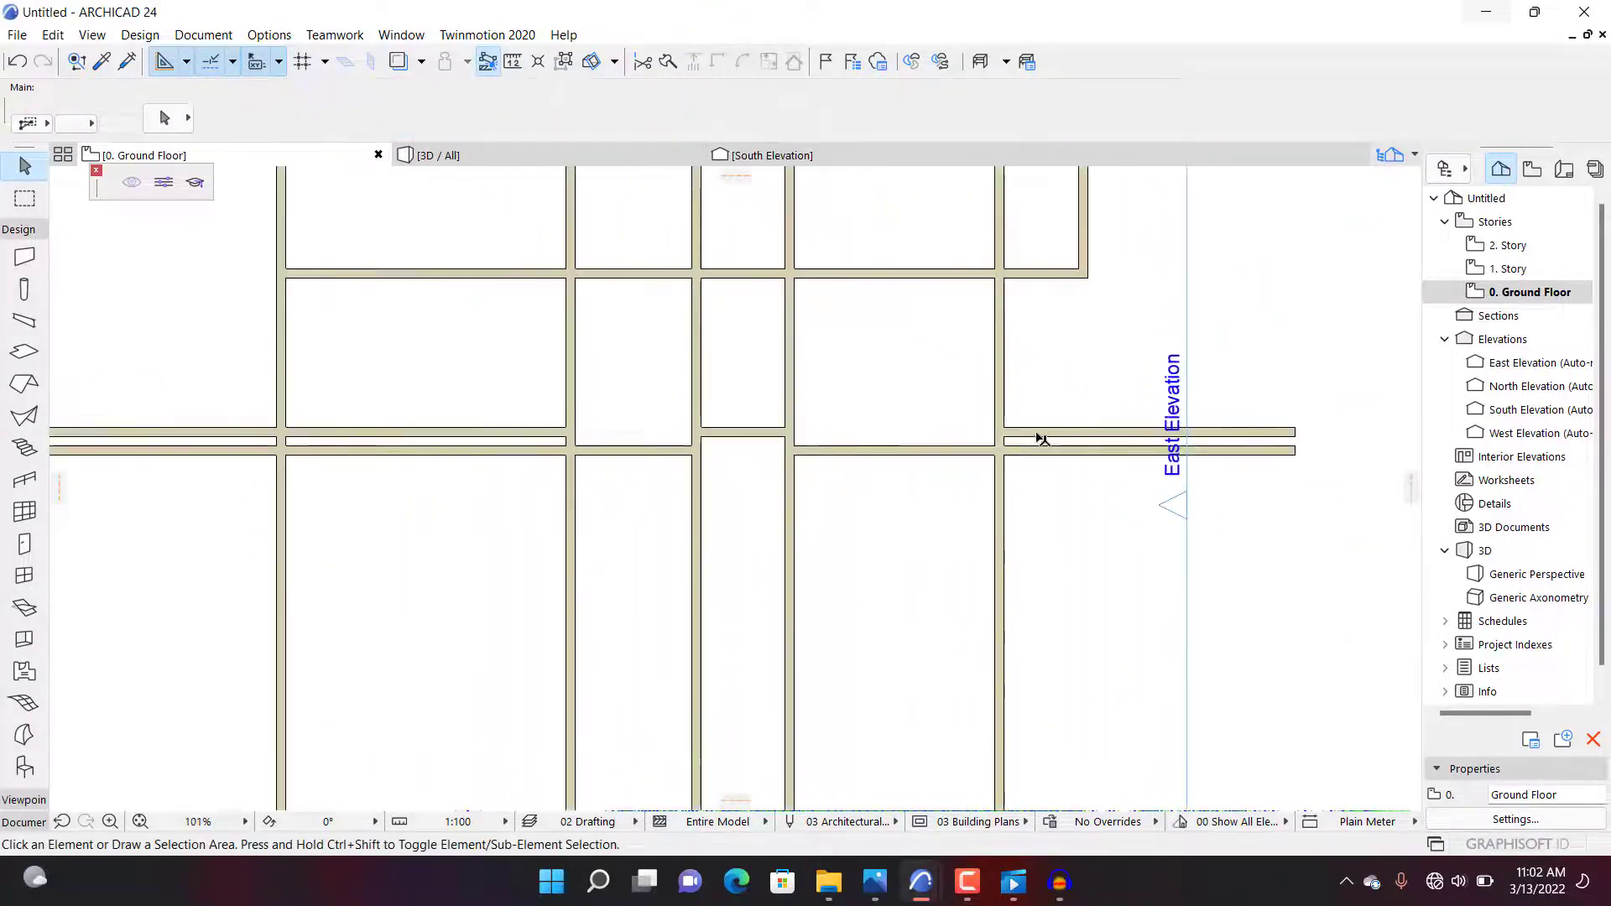
click(1016, 410)
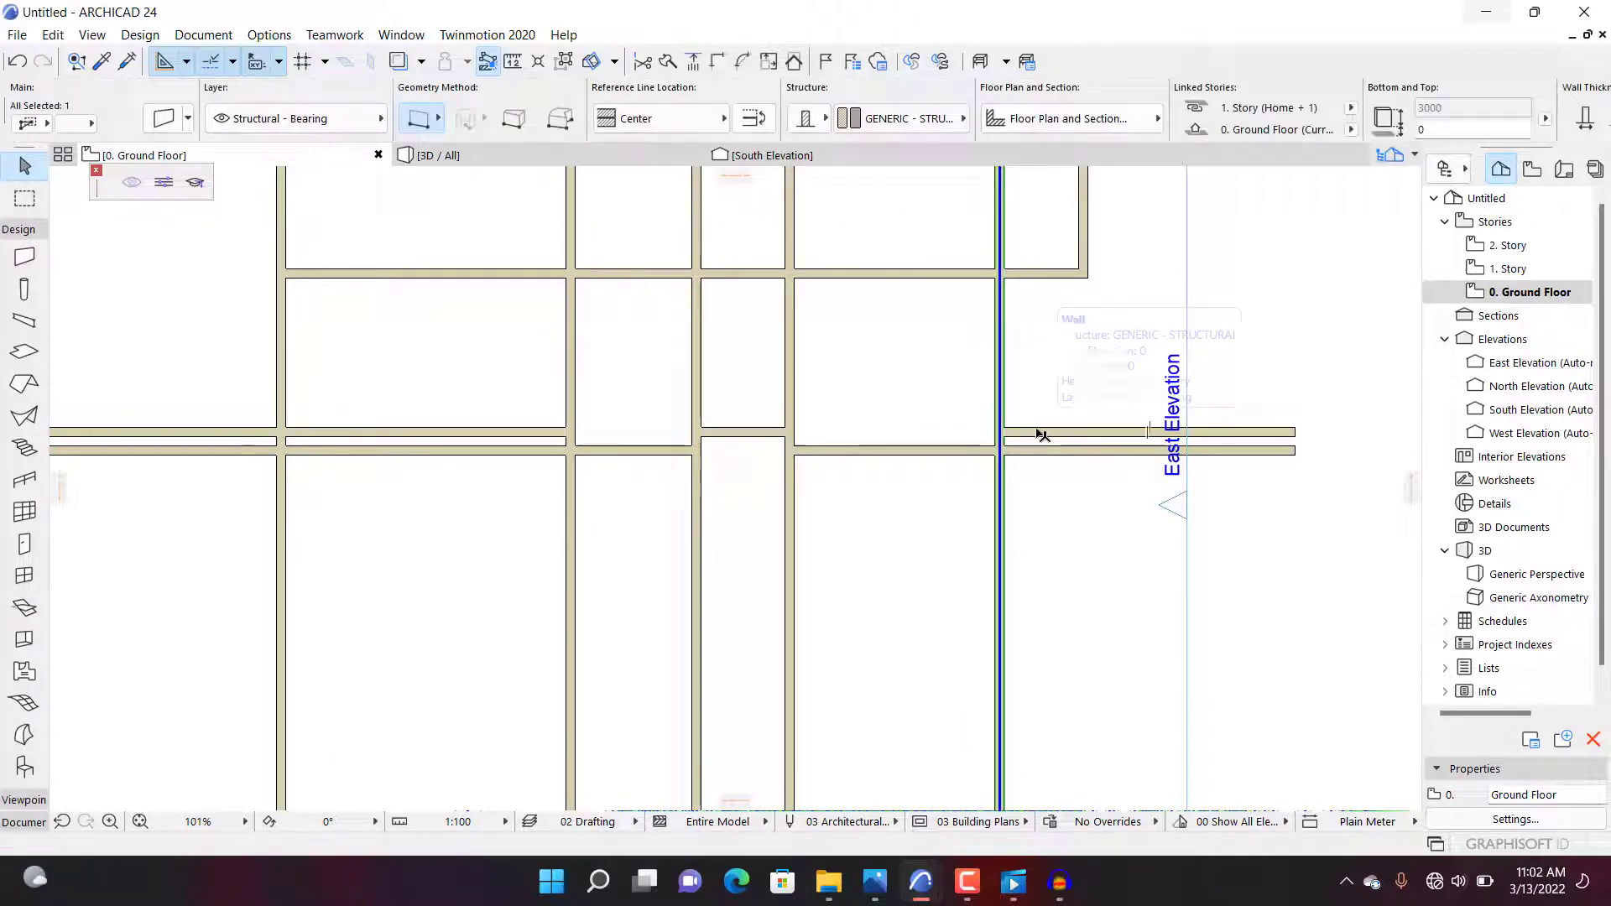
ctrl+click(1041, 436)
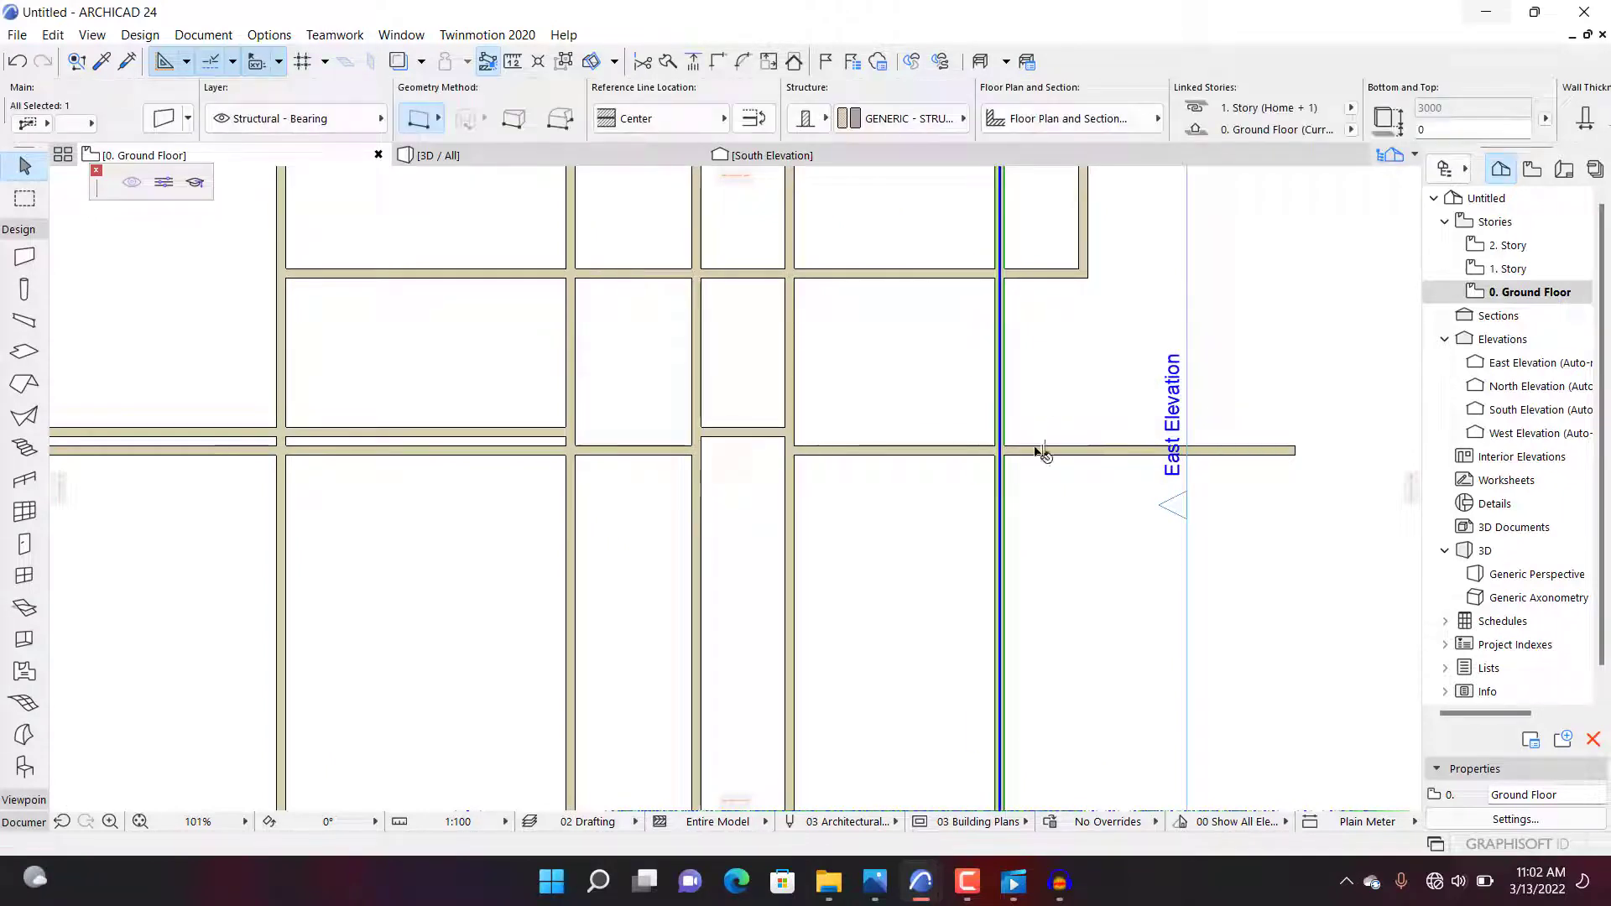
ctrl+click(1041, 451)
Step: Trim away the southern extensions of the second to fifth vertical walls from the west, using the southernmost horizontal wall segments as boundaries
click(991, 451)
ctrl+click(1000, 479)
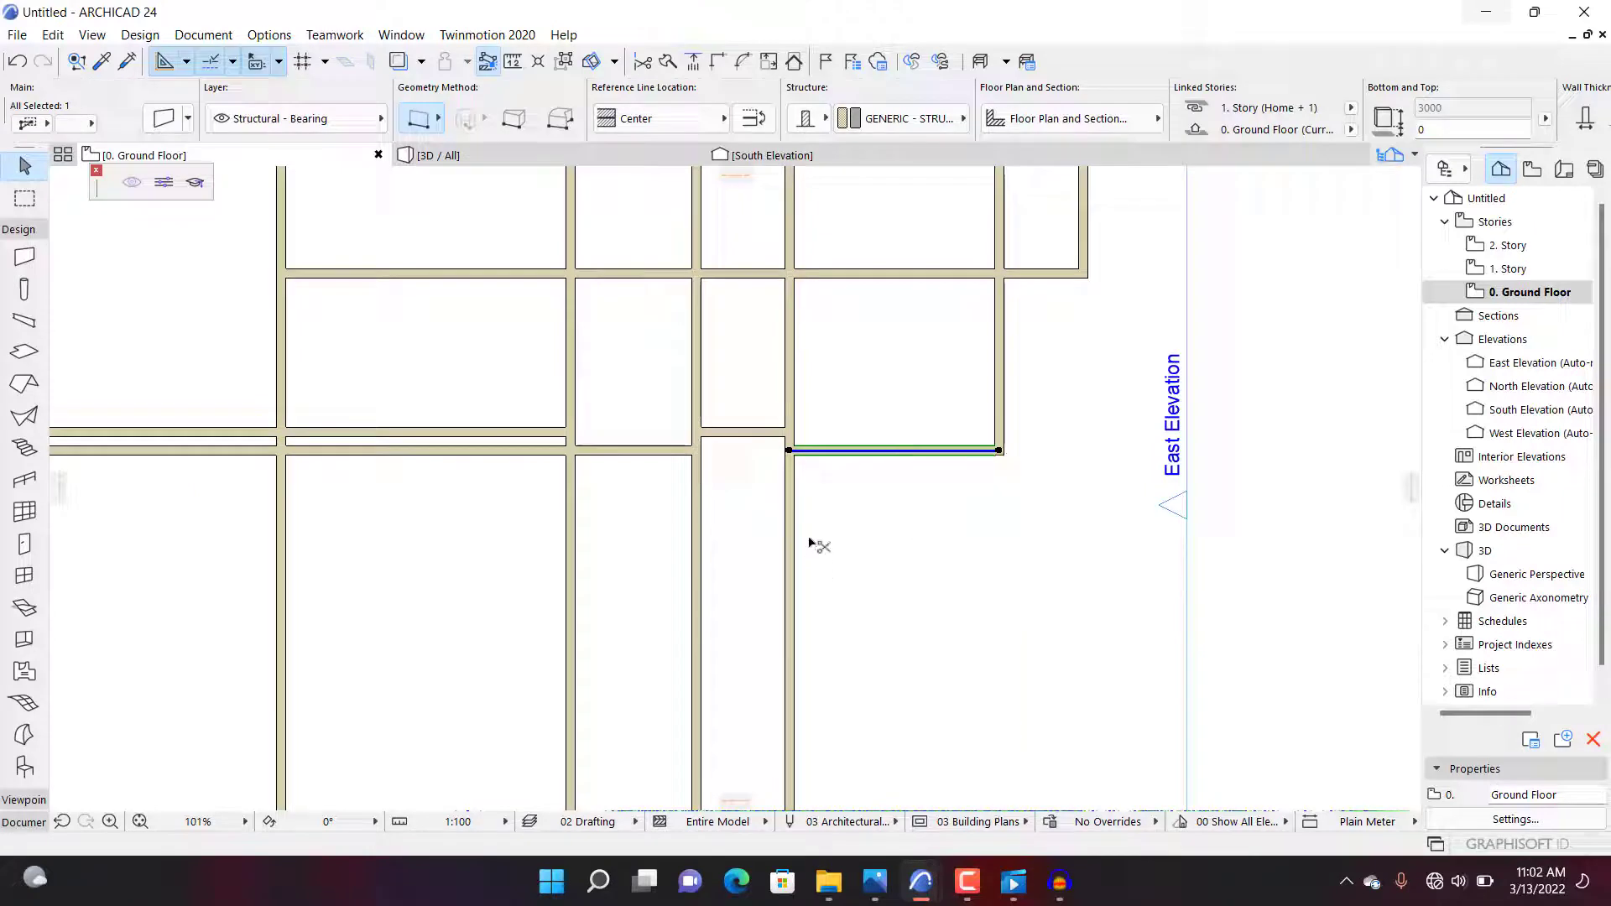
ctrl+click(789, 509)
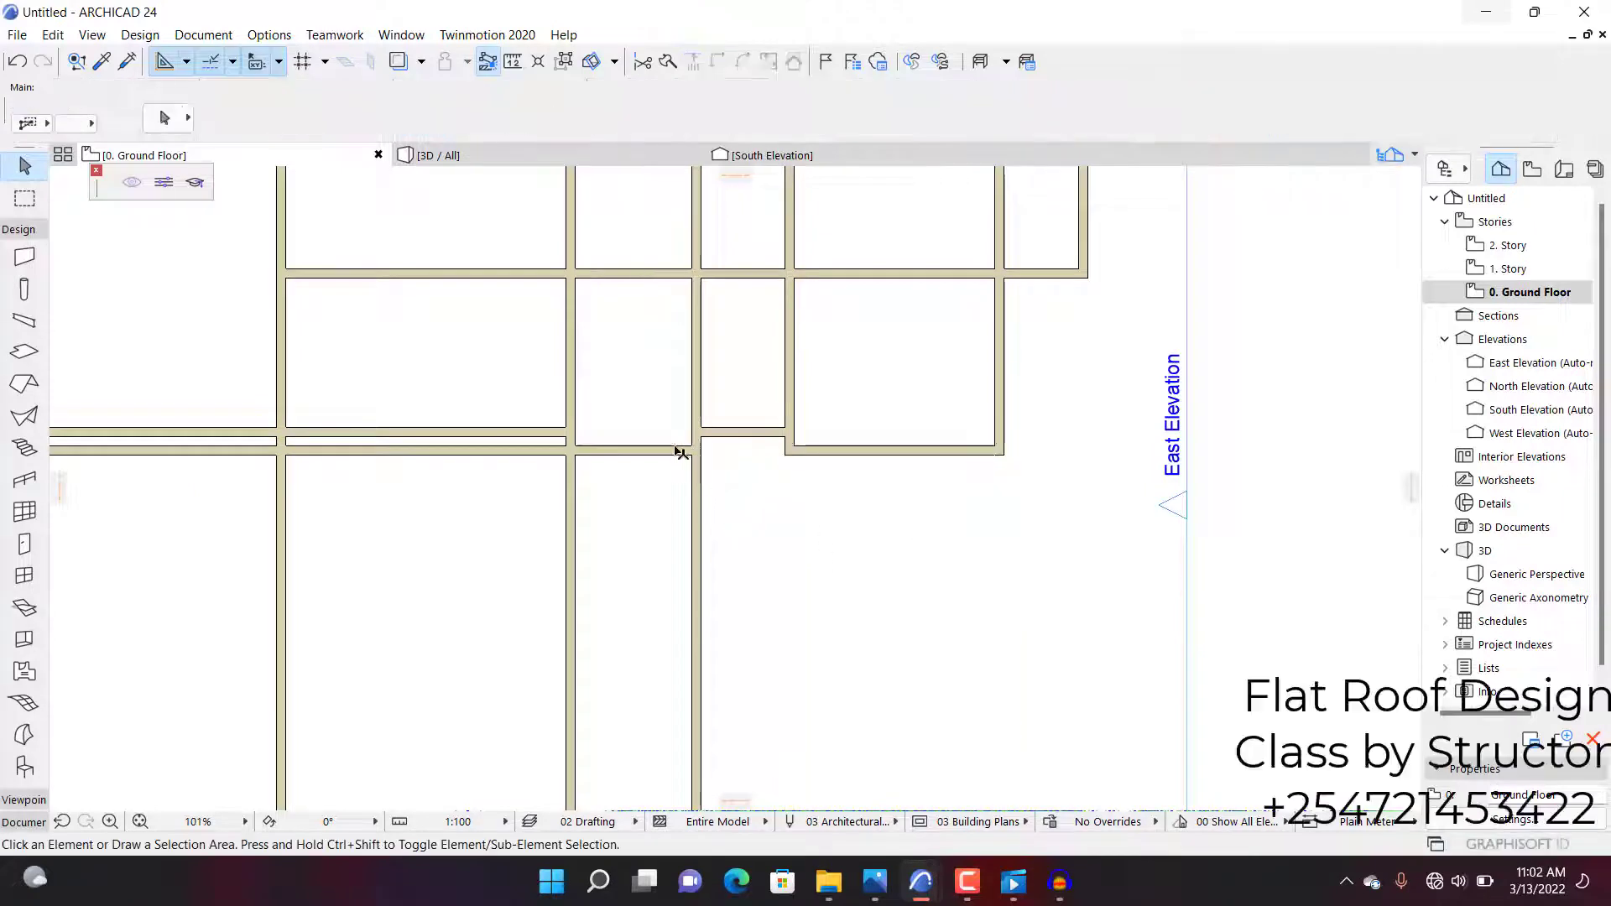
click(682, 451)
ctrl+click(698, 512)
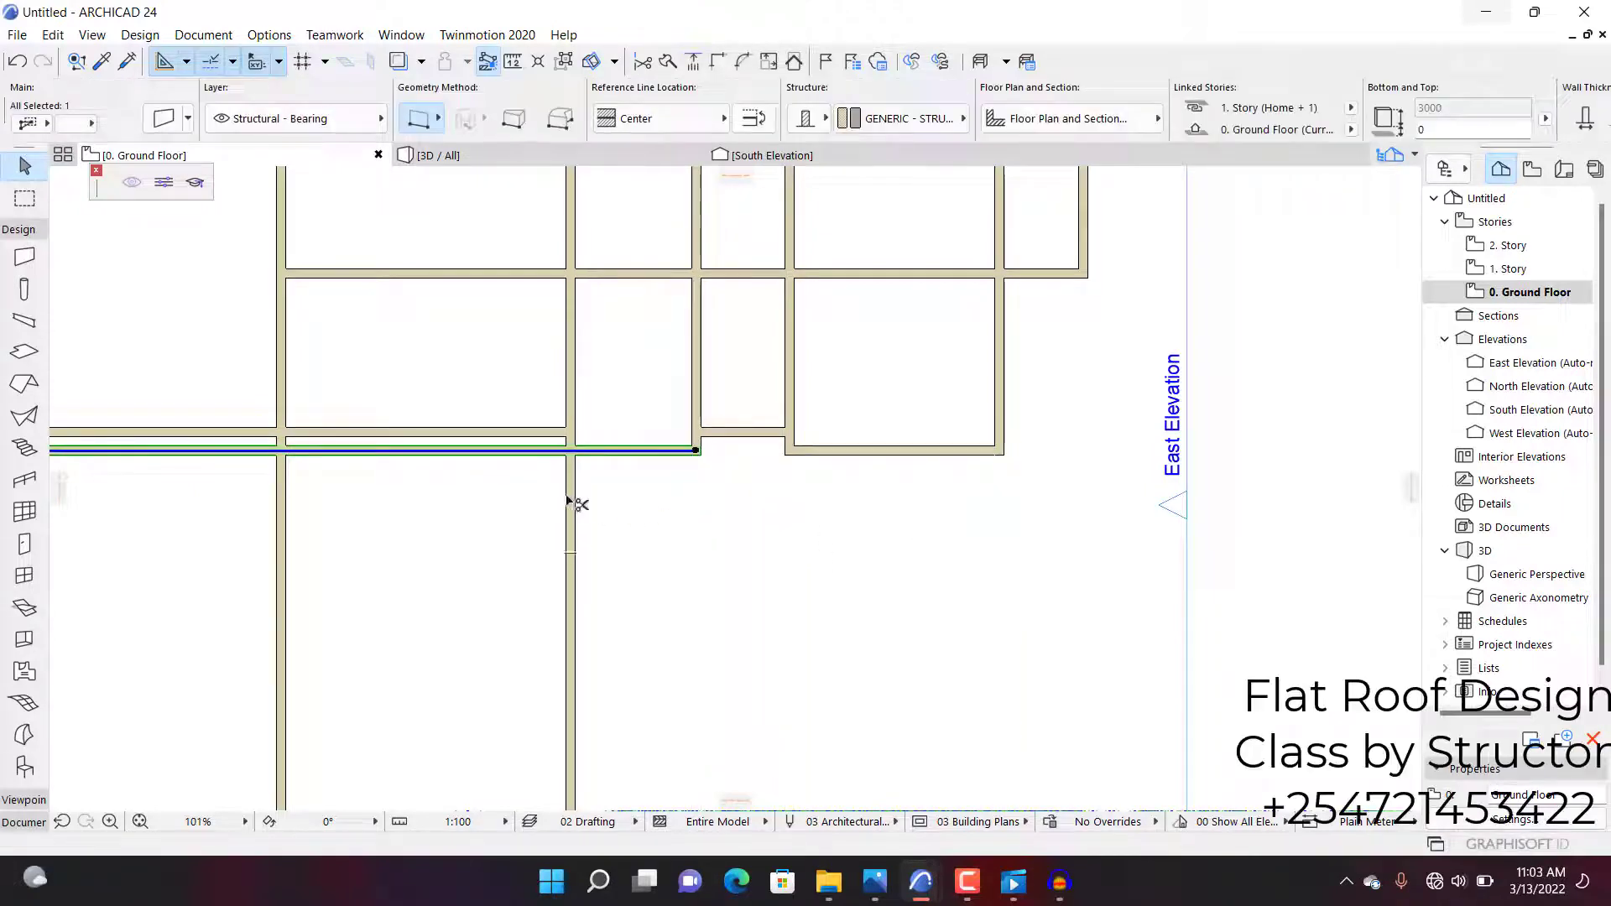
ctrl+click(568, 502)
Step: Trim away the fourth horizontal wall from the north west of the second vertical wall, using that vertical wall as the boundary
scroll(485, 428, up, 3)
click(572, 406)
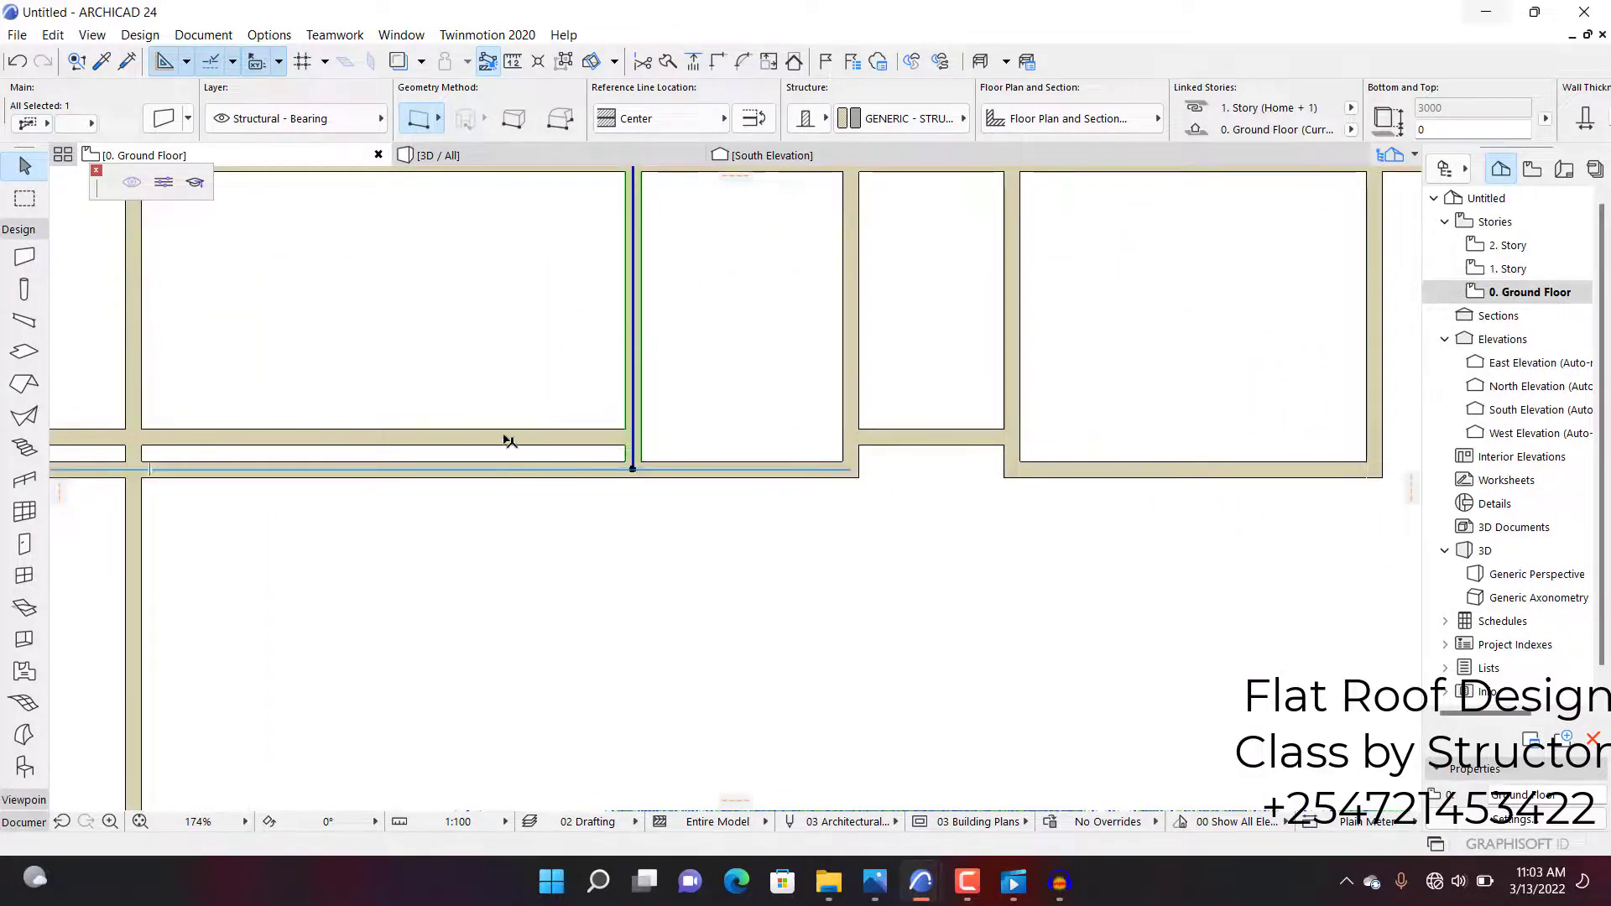
scroll(507, 439, down, 5)
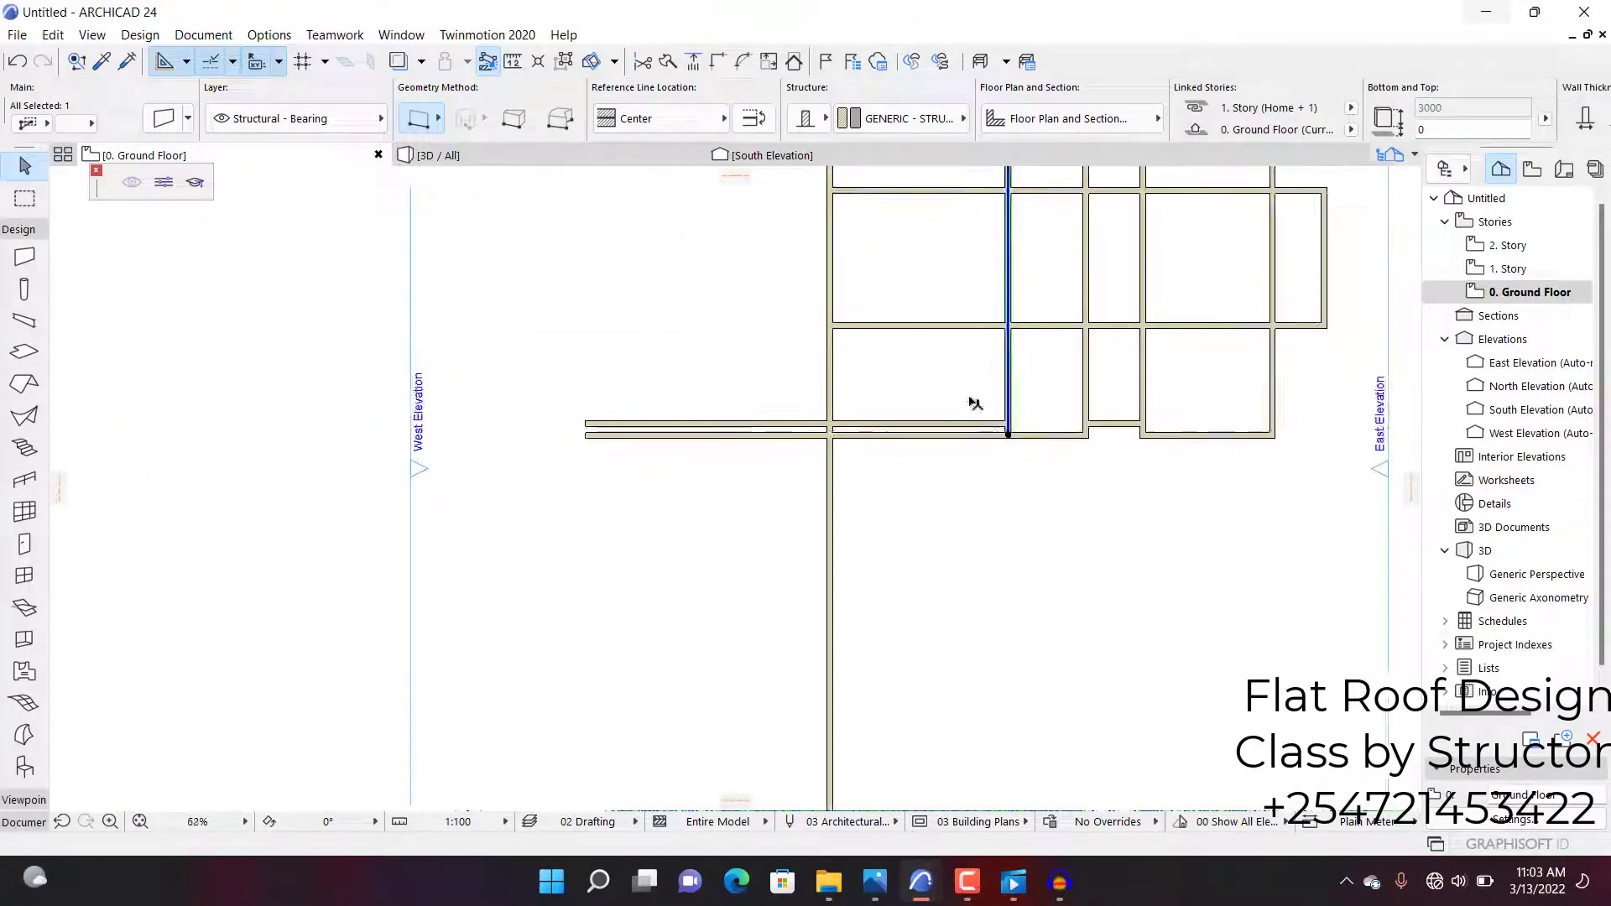
scroll(974, 406, up, 3)
ctrl+click(934, 433)
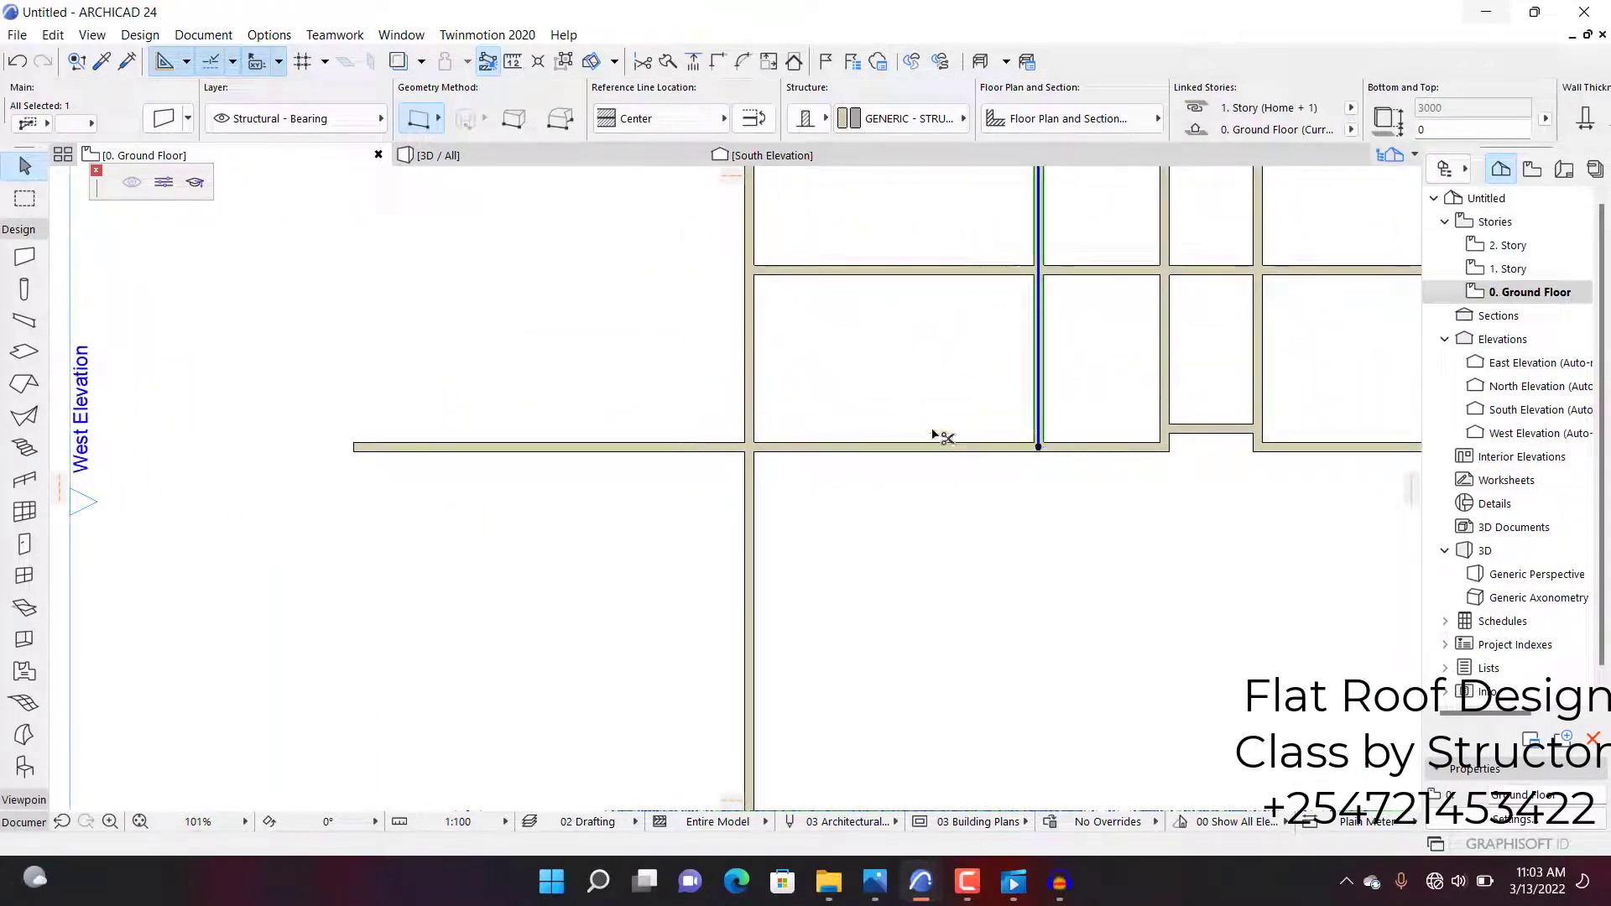
Step: Trim away the third vertical wall from the west everywhere north of the third horizontal wall, using that horizontal wall as the boundary
scroll(893, 382, down, 5)
scroll(889, 313, up, 5)
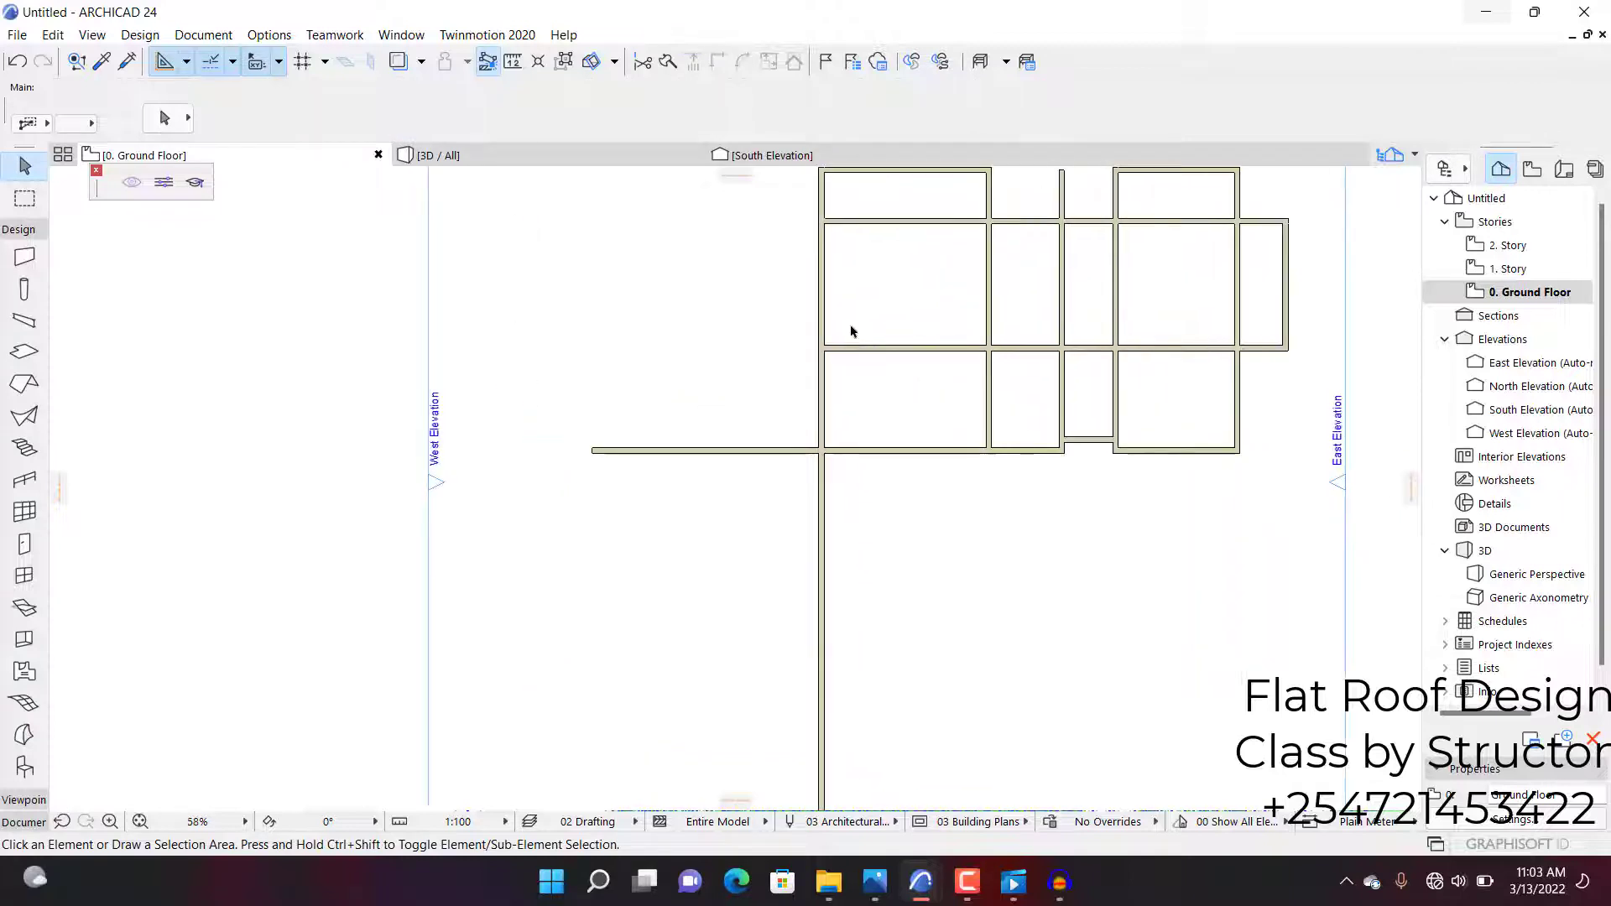
scroll(899, 266, down, 4)
scroll(965, 299, up, 6)
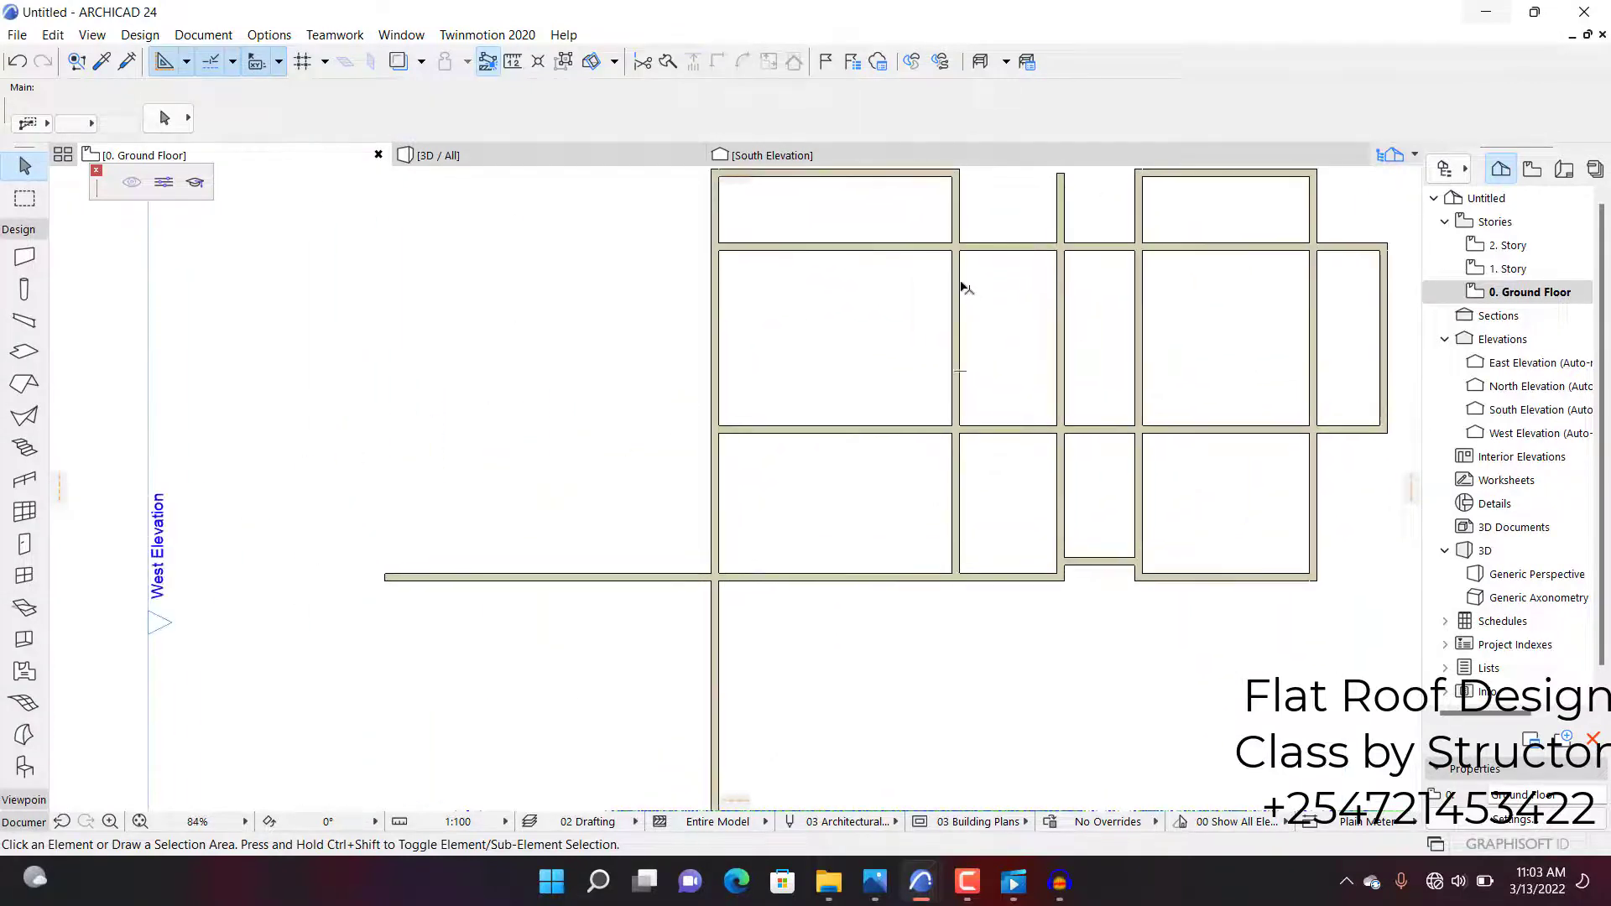
scroll(965, 288, down, 5)
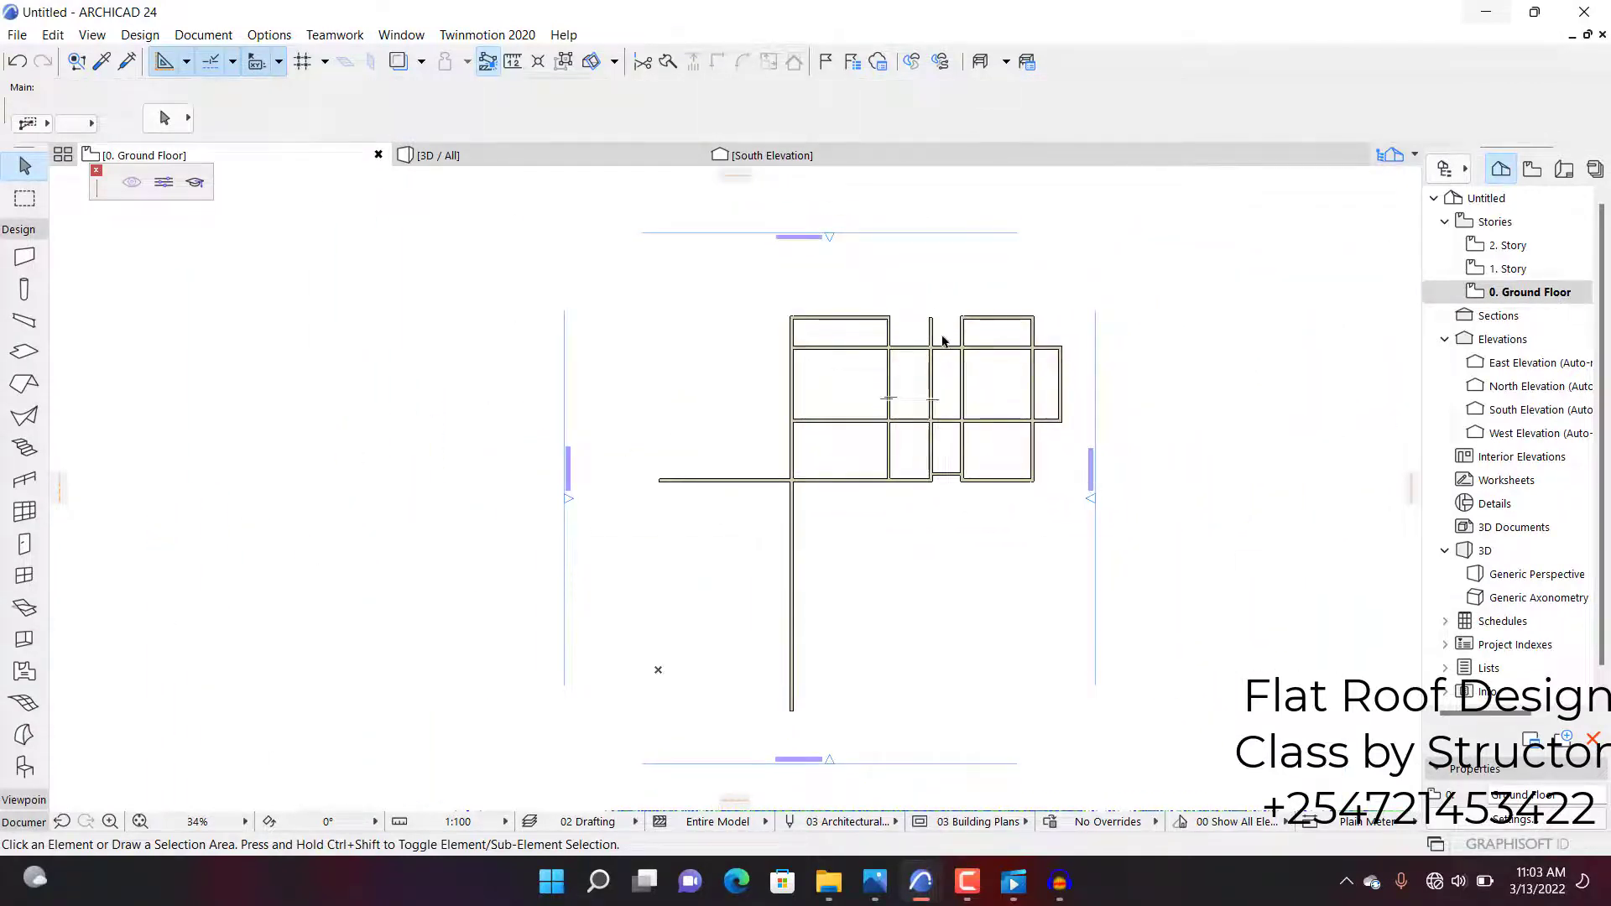
scroll(944, 340, up, 3)
click(909, 359)
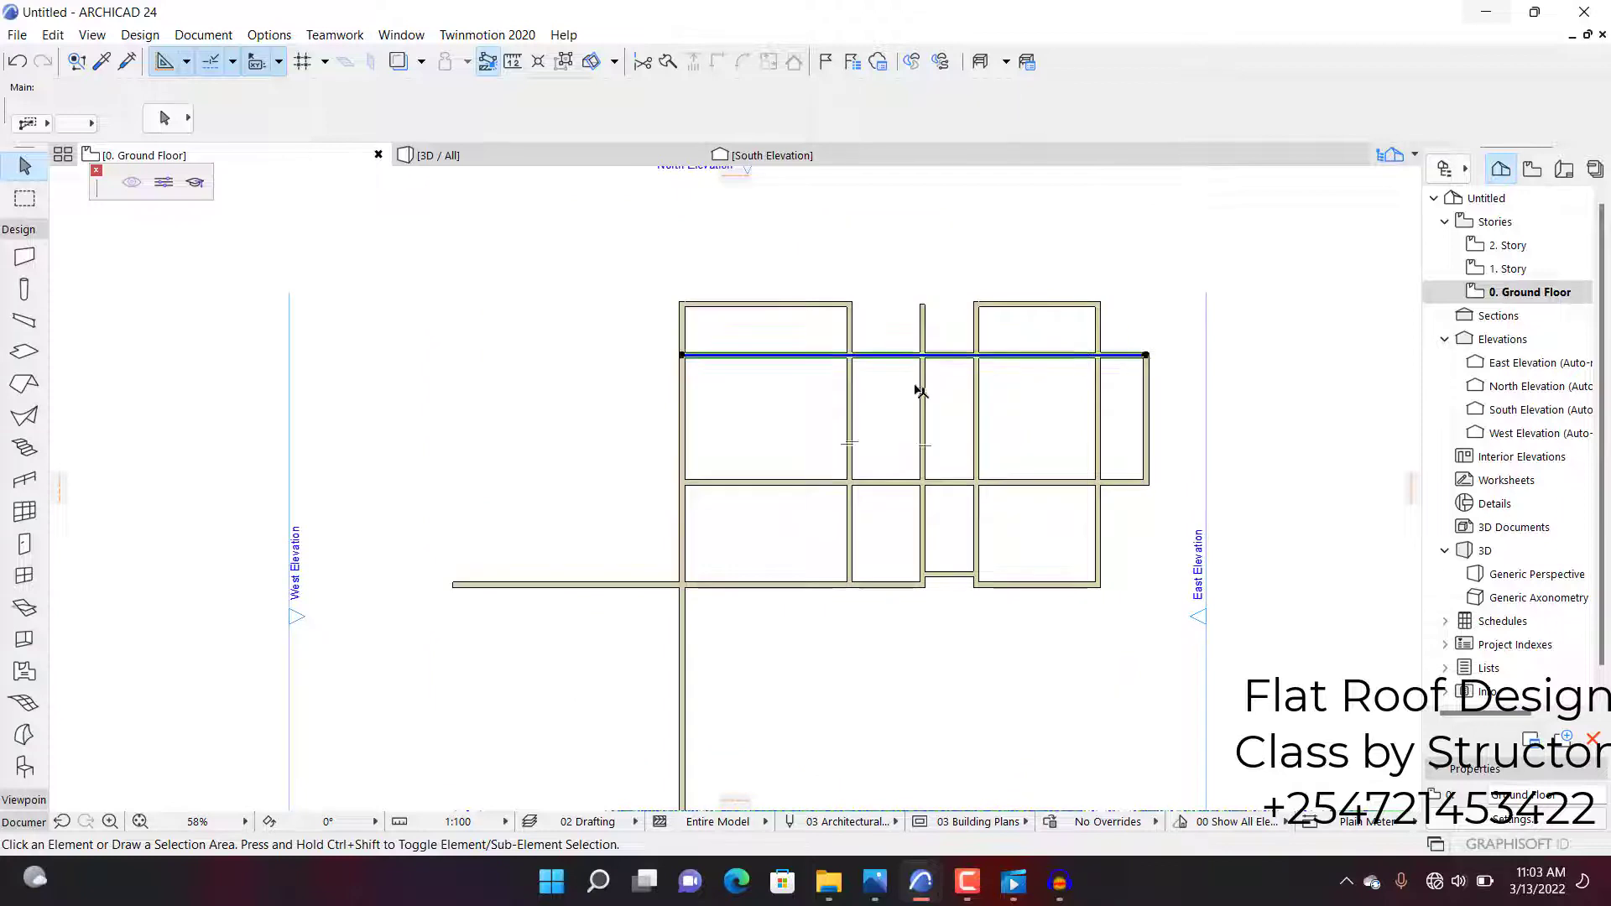
click(899, 480)
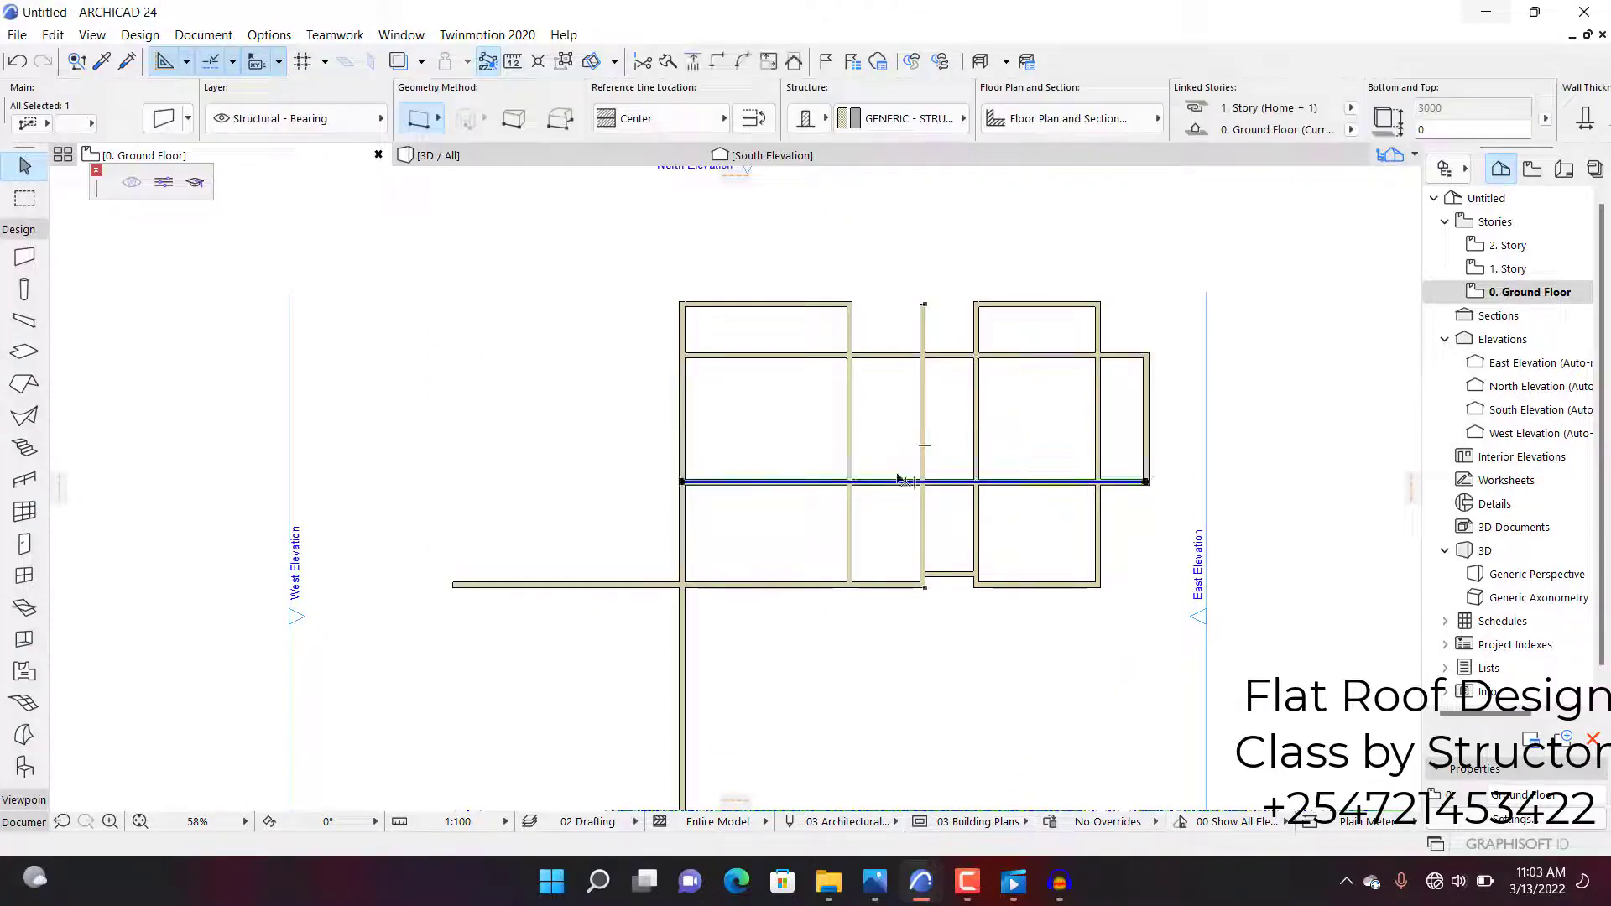
ctrl+click(923, 413)
Step: Trim away the second horizontal wall from the north between the first and second vertical walls from the west, and clear the selection
scroll(881, 504, up, 2)
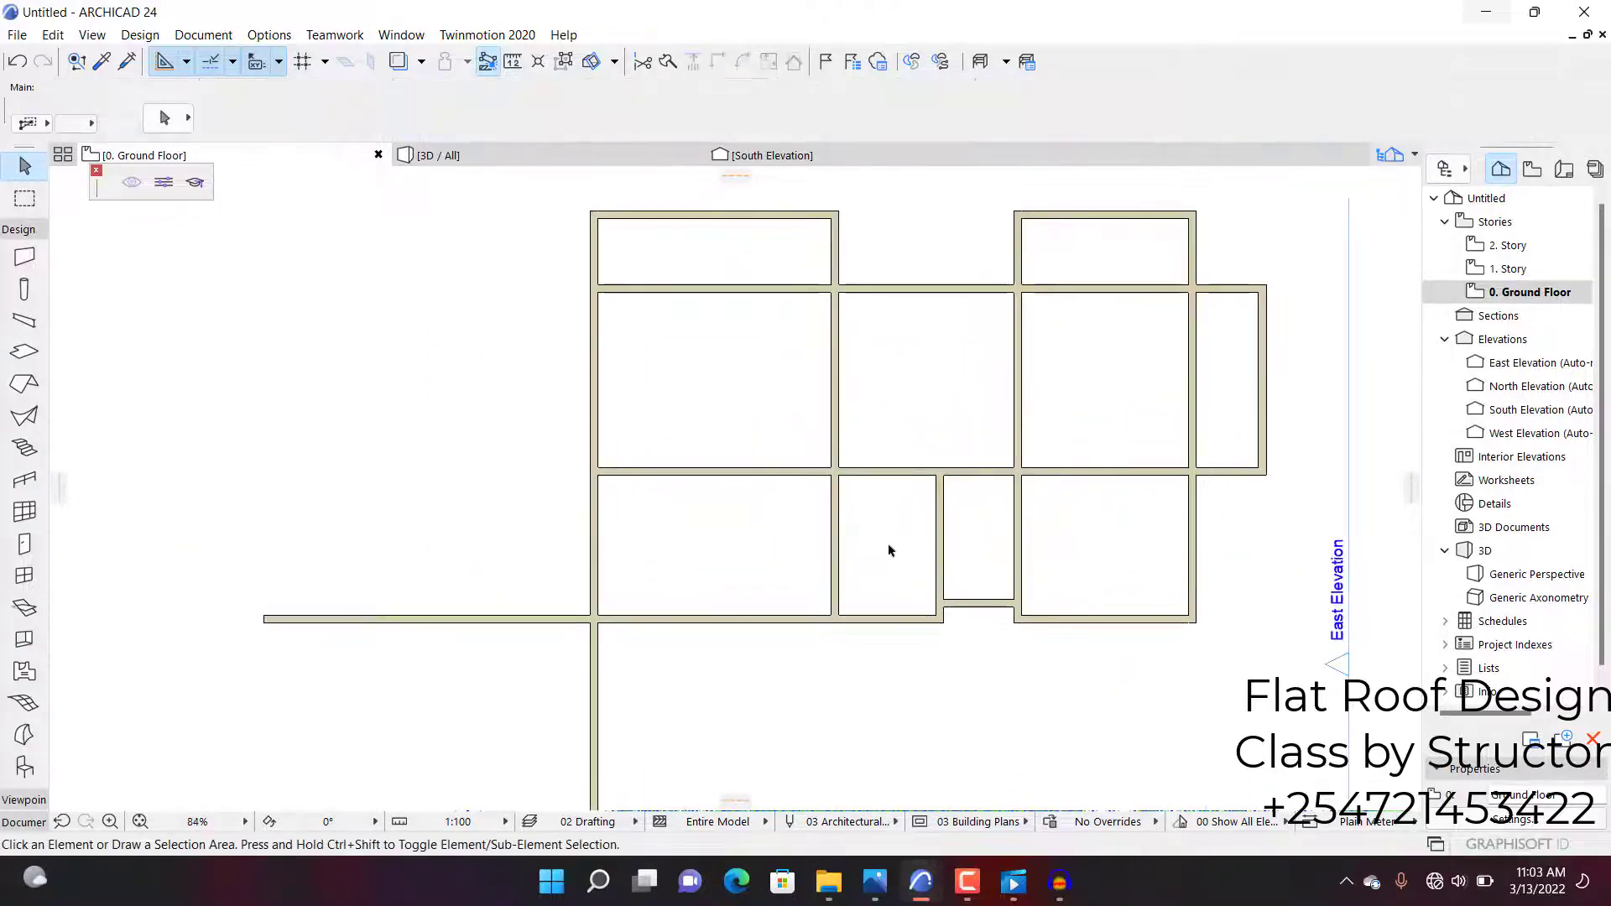
scroll(934, 512, up, 2)
scroll(998, 560, down, 4)
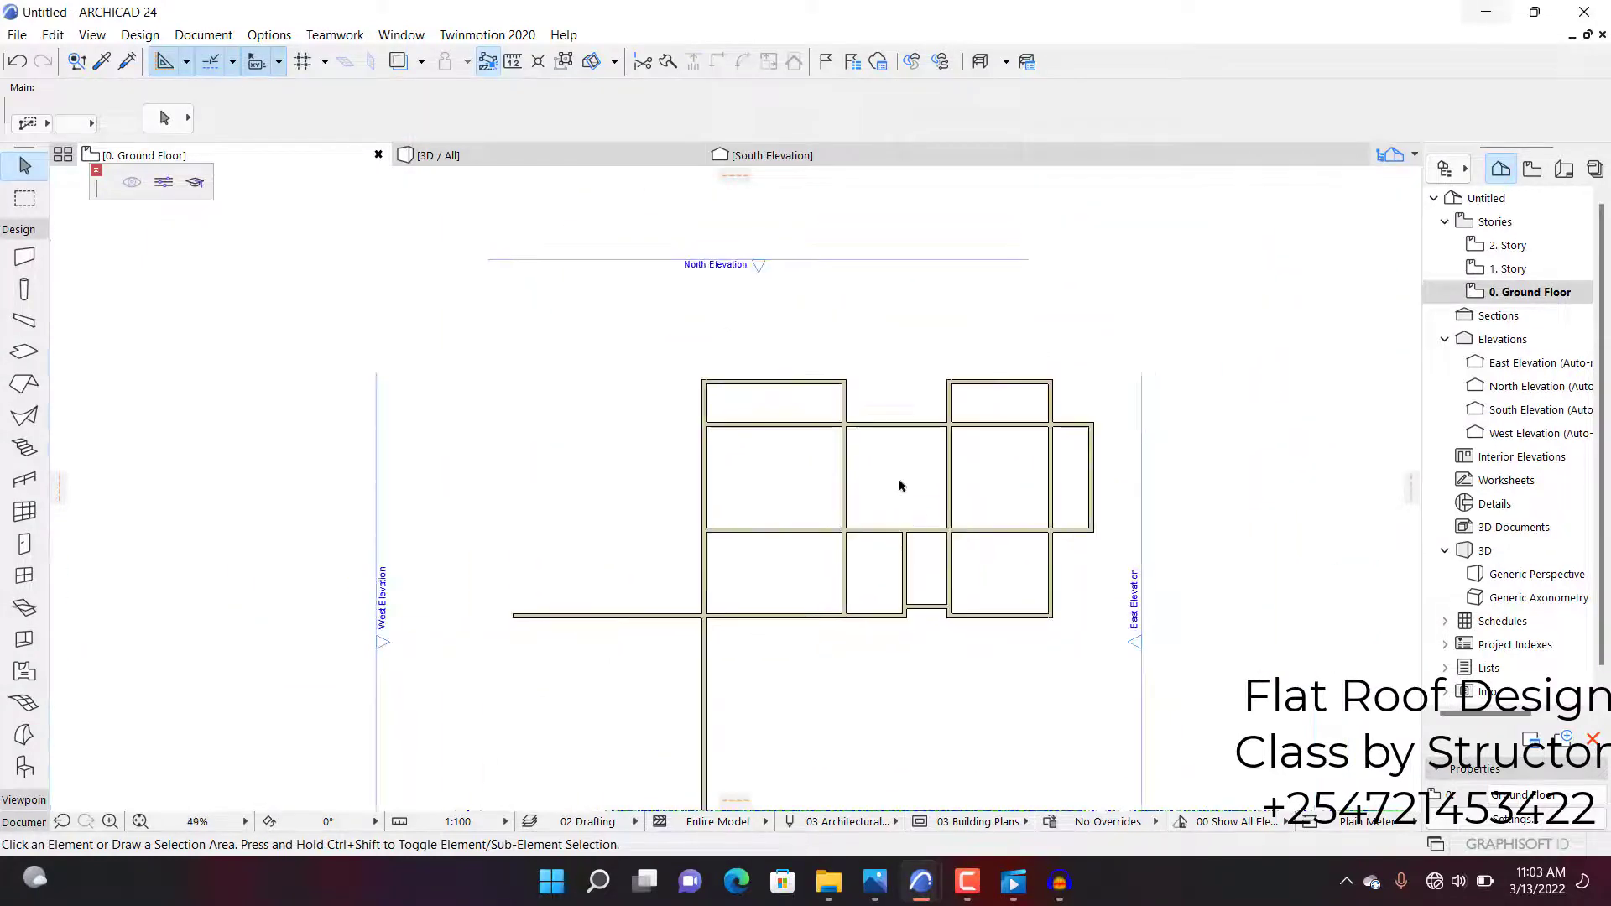
scroll(899, 470, up, 2)
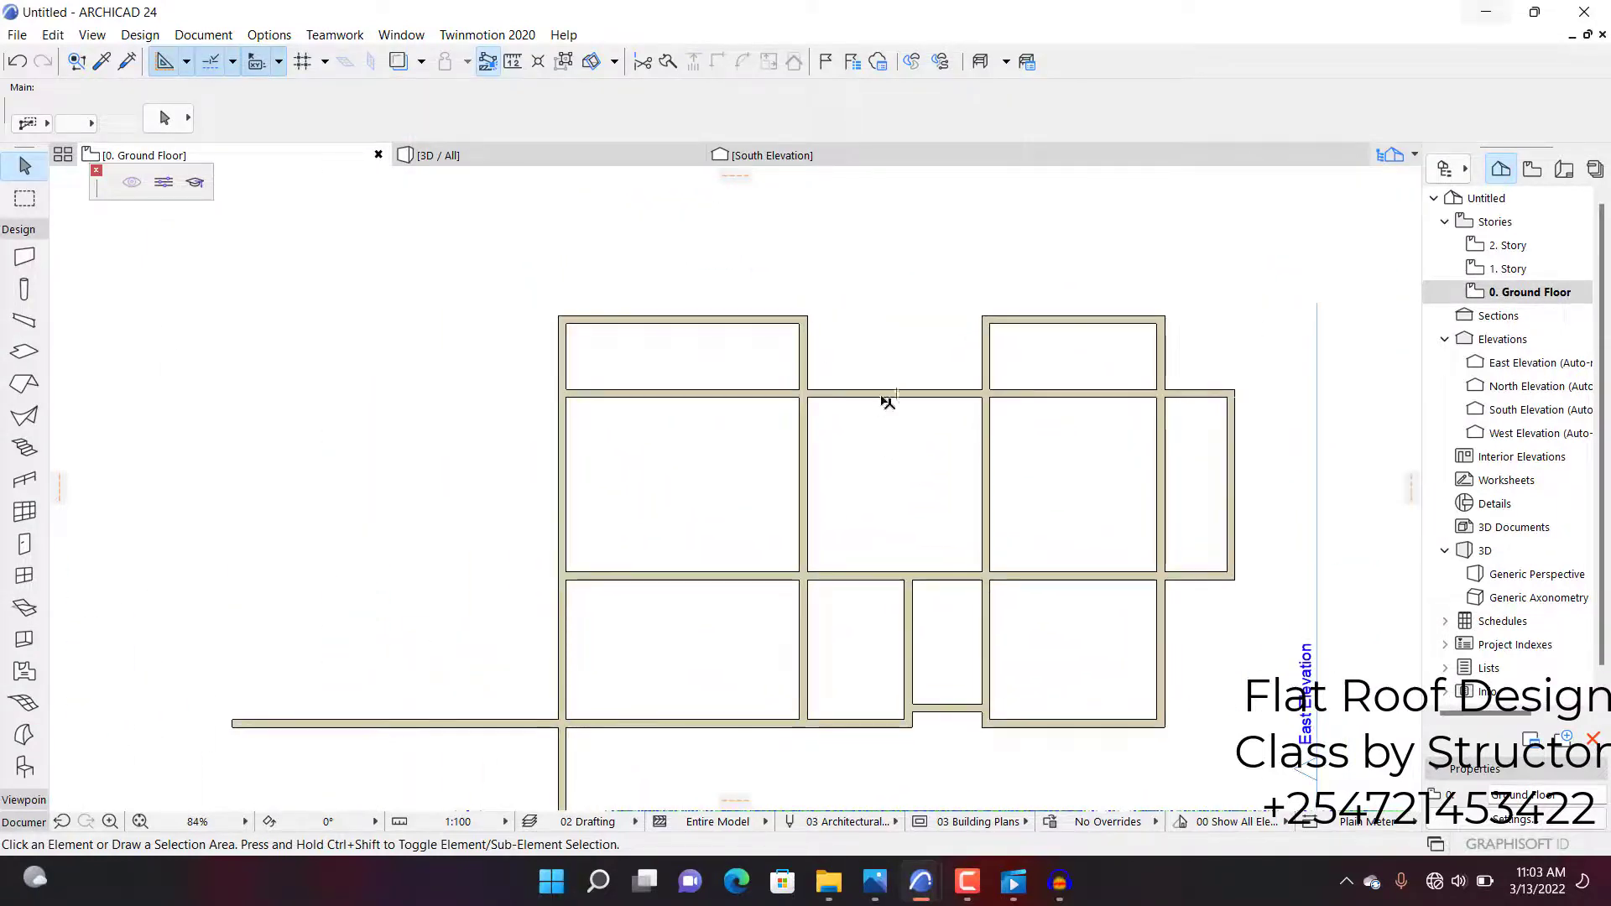
click(884, 398)
click(913, 535)
scroll(992, 373, up, 2)
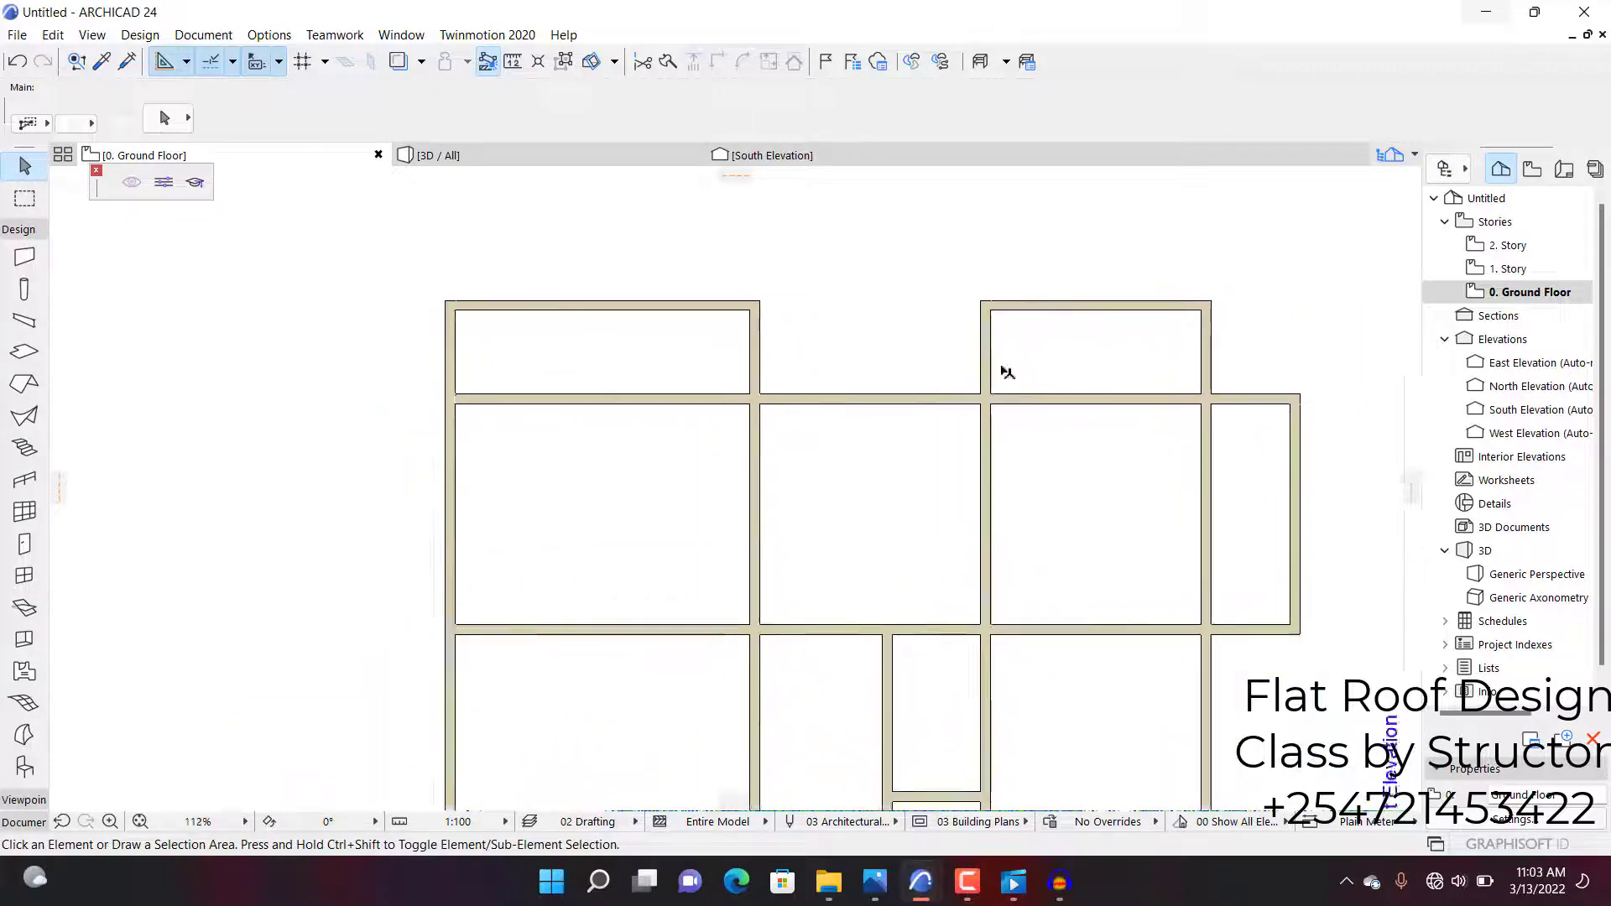
scroll(820, 532, down, 4)
scroll(822, 530, up, 2)
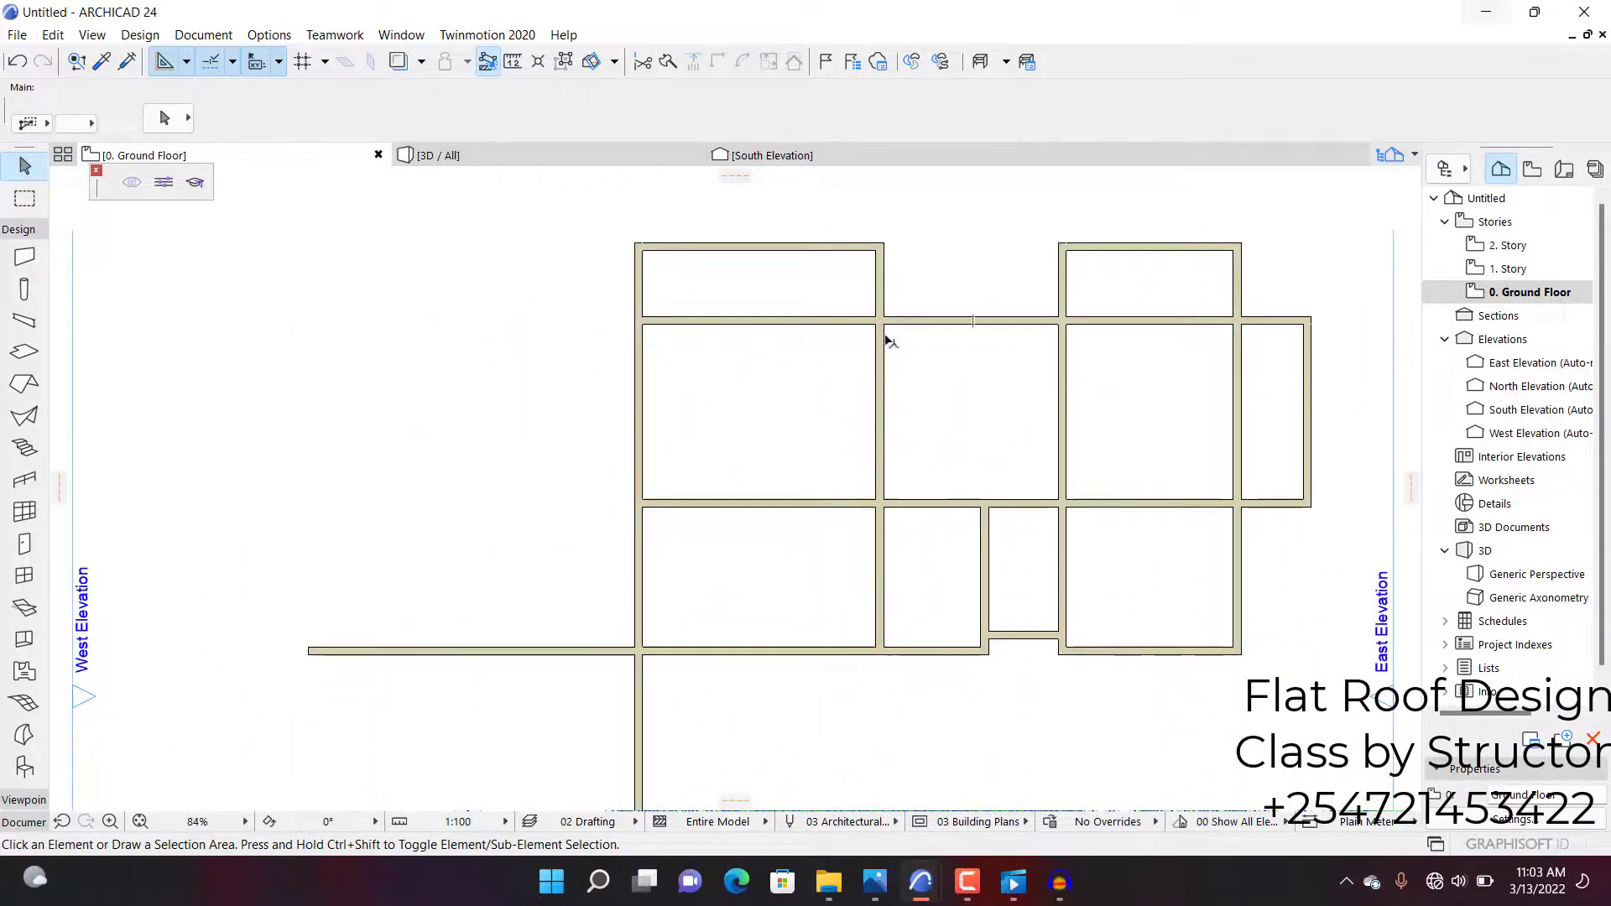
click(882, 384)
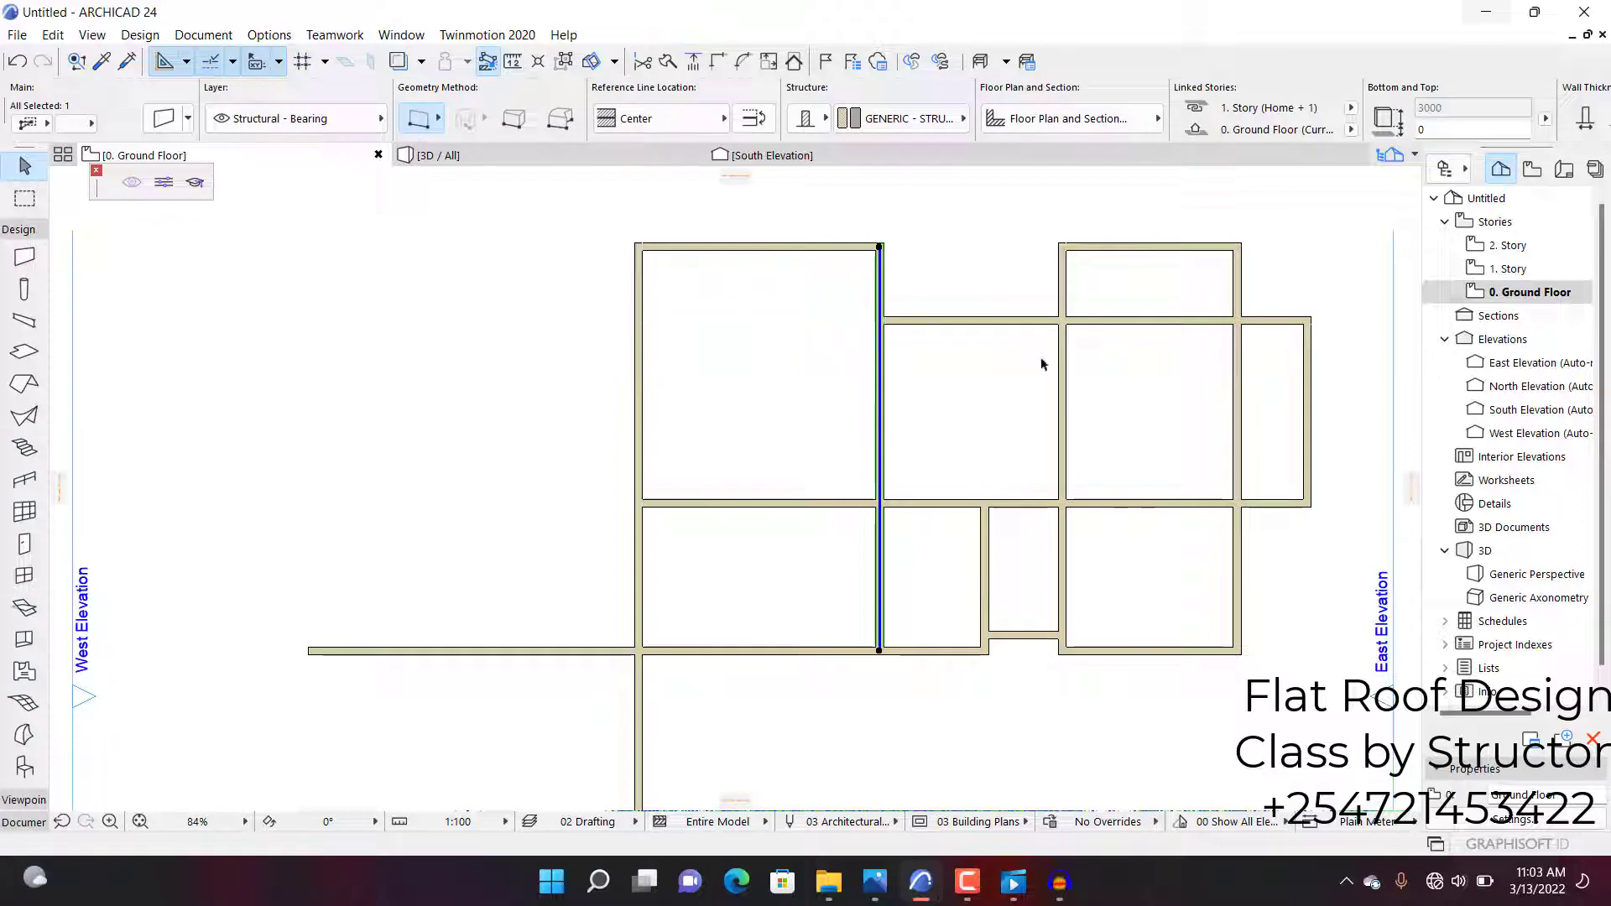
click(1064, 378)
click(1269, 418)
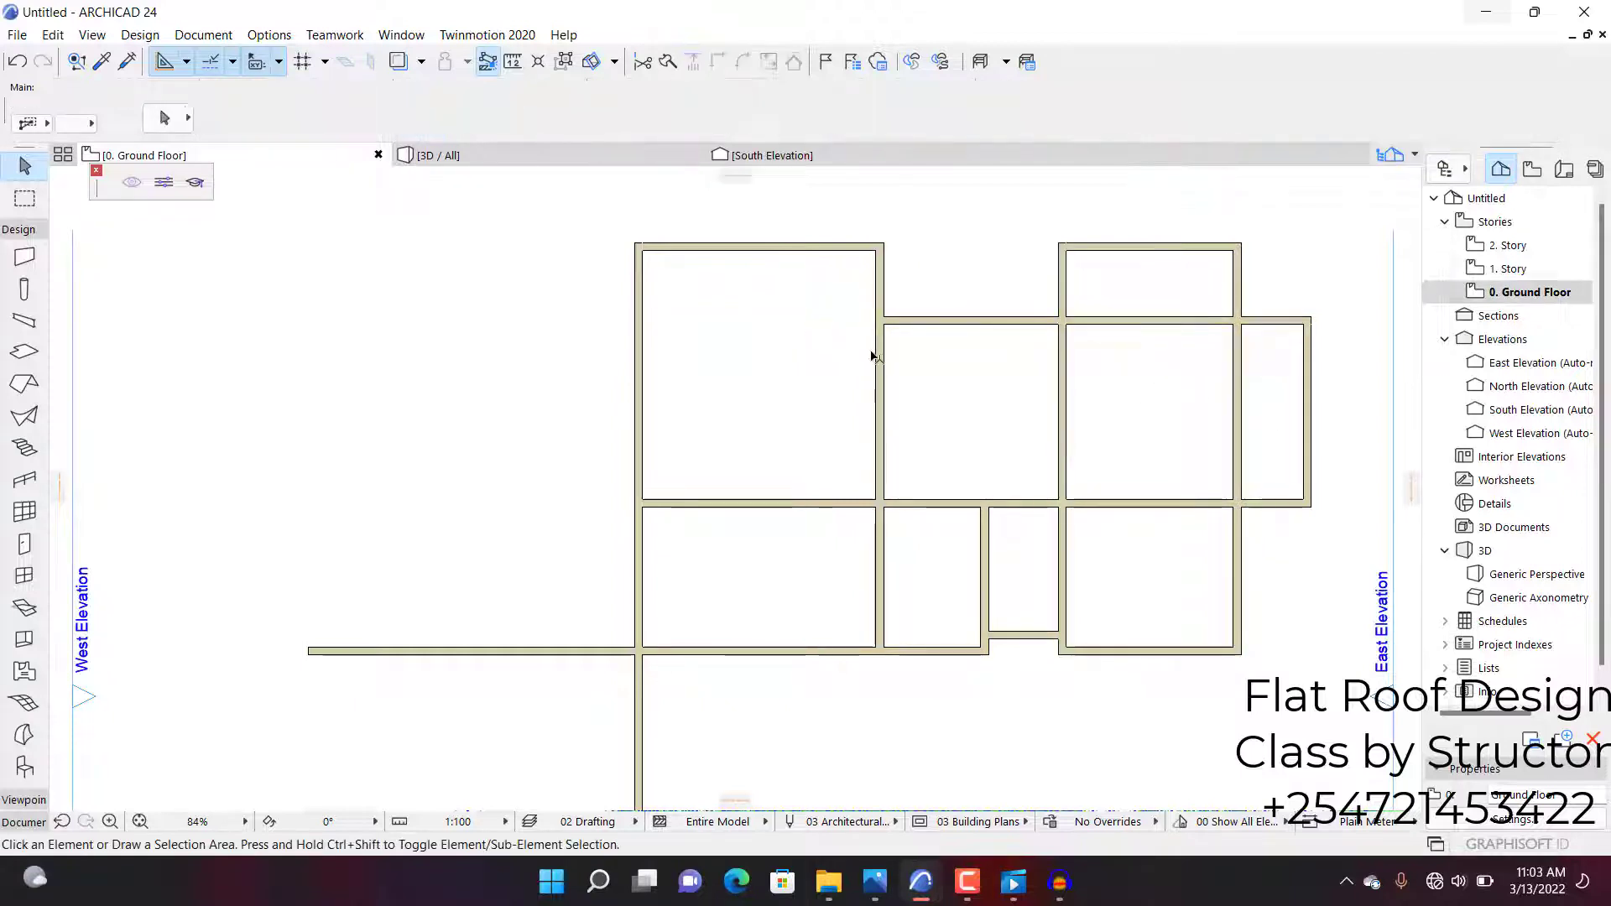
Step: Trim away the westernmost wall's southern extension, using the southernmost horizontal wall as the boundary
scroll(872, 349, down, 5)
scroll(878, 443, up, 3)
scroll(701, 504, up, 3)
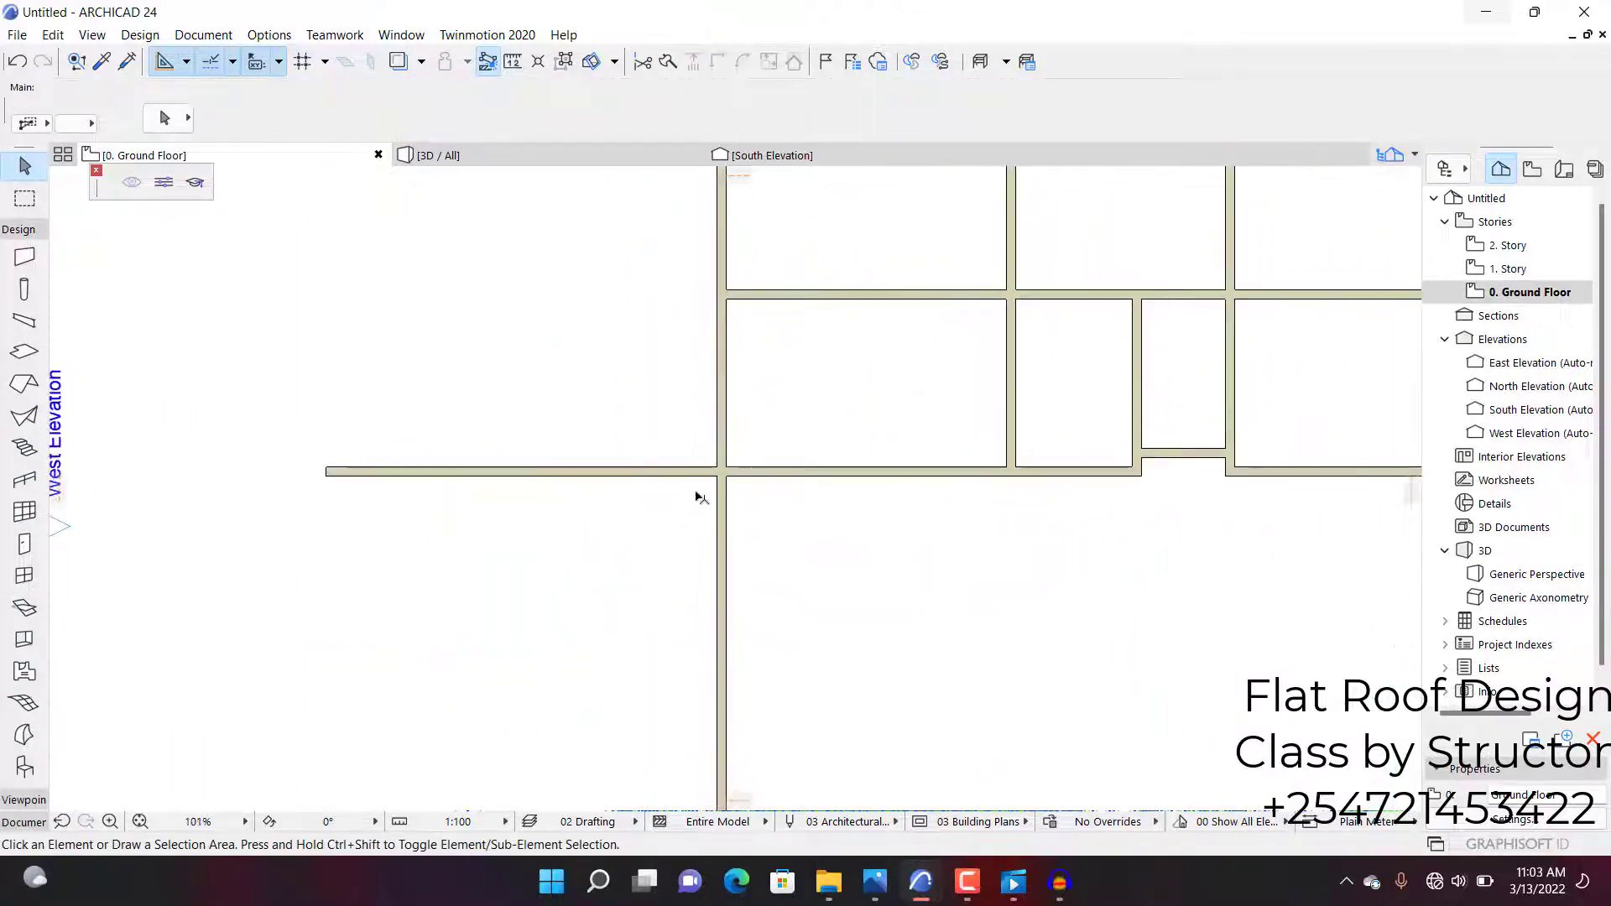
click(684, 471)
shift+click(727, 525)
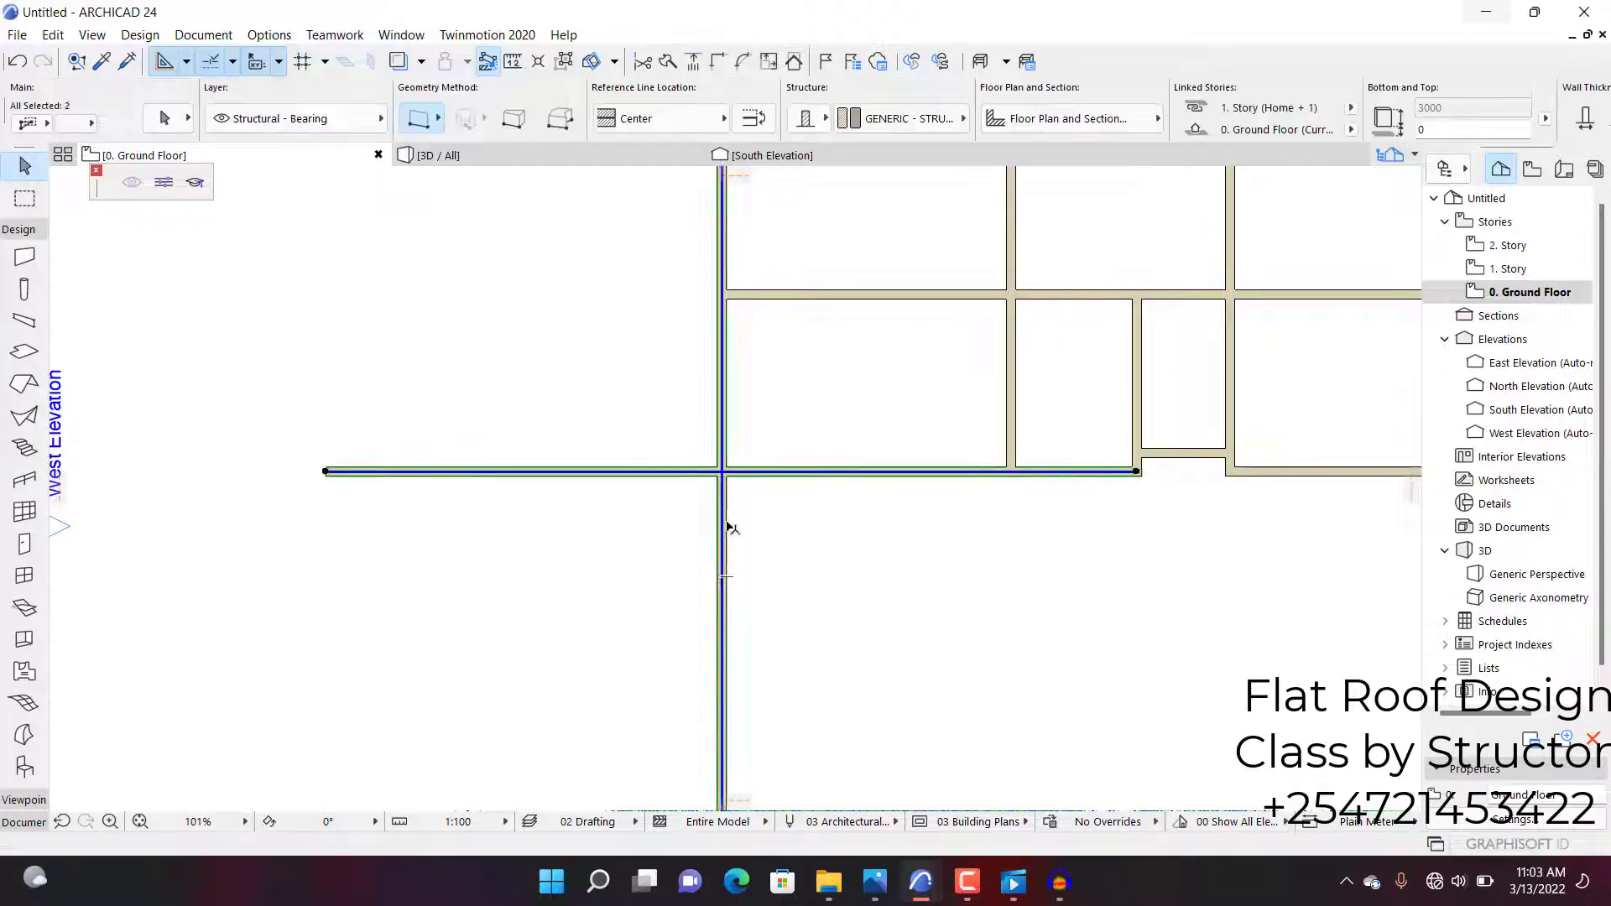
click(750, 473)
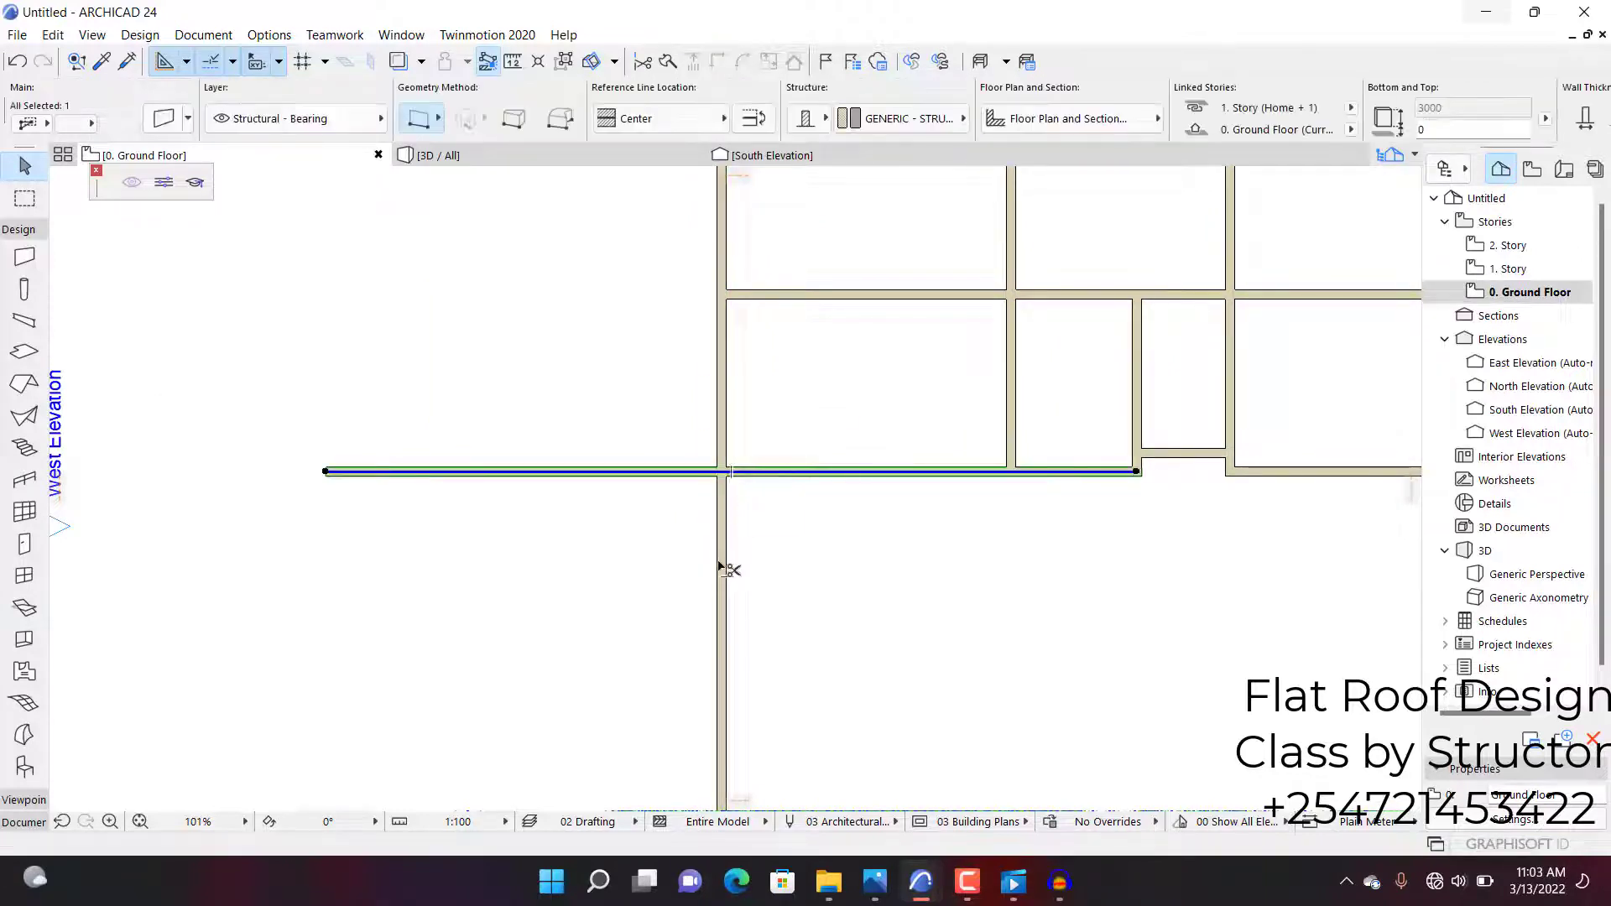
Step: Trim away the southernmost horizontal wall's western overhang, using the westernmost vertical wall as the boundary, and clear the selection
click(722, 452)
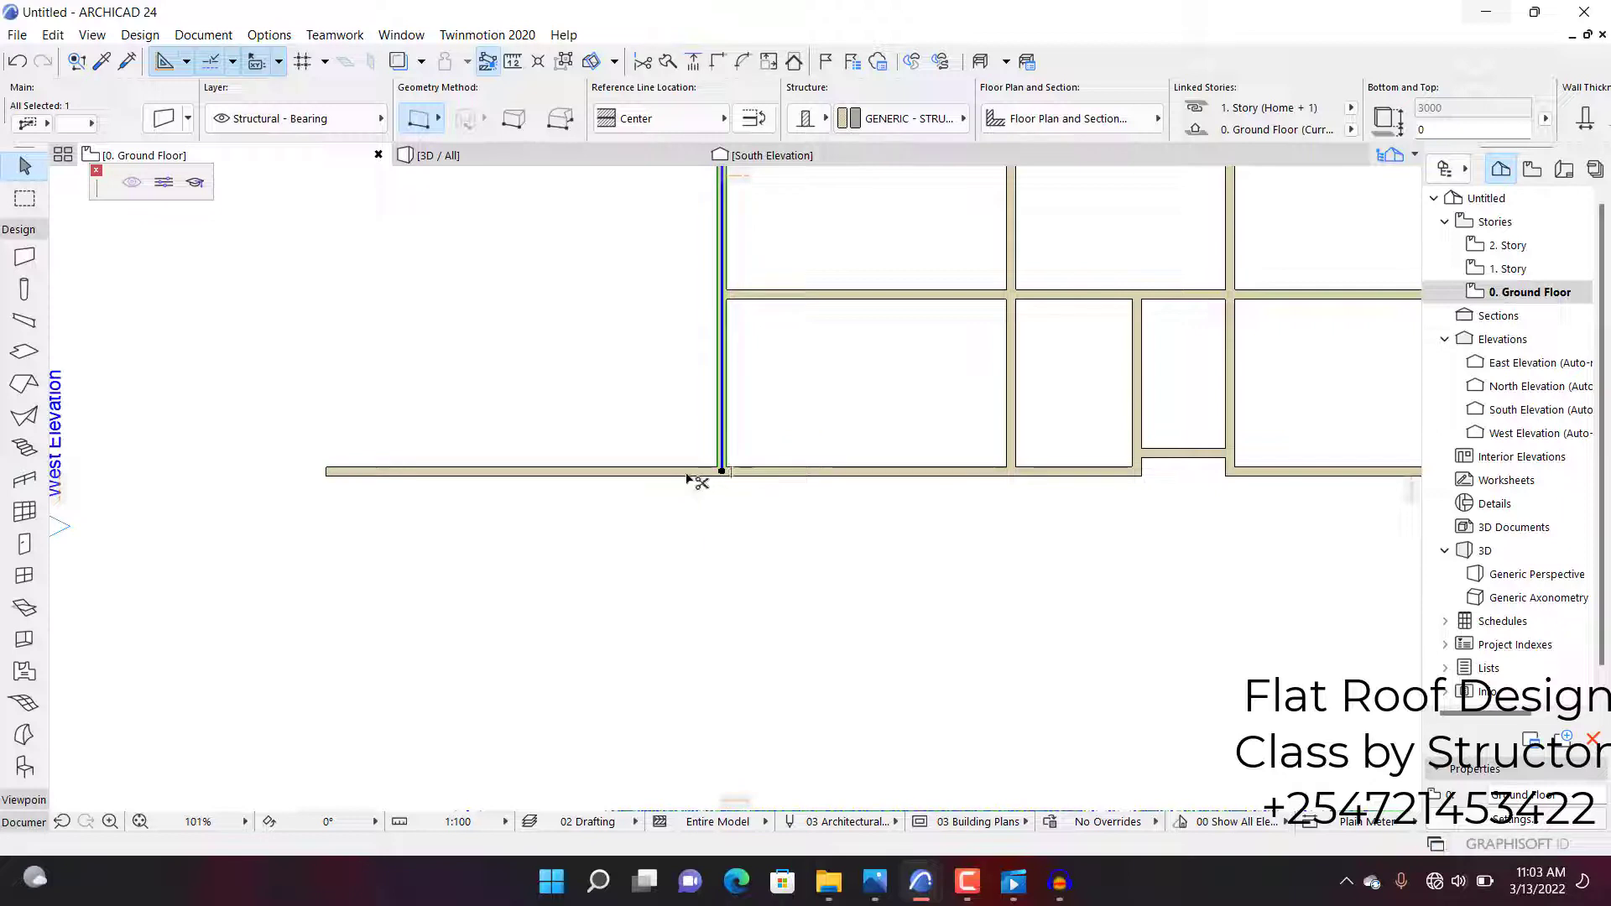
ctrl+click(689, 475)
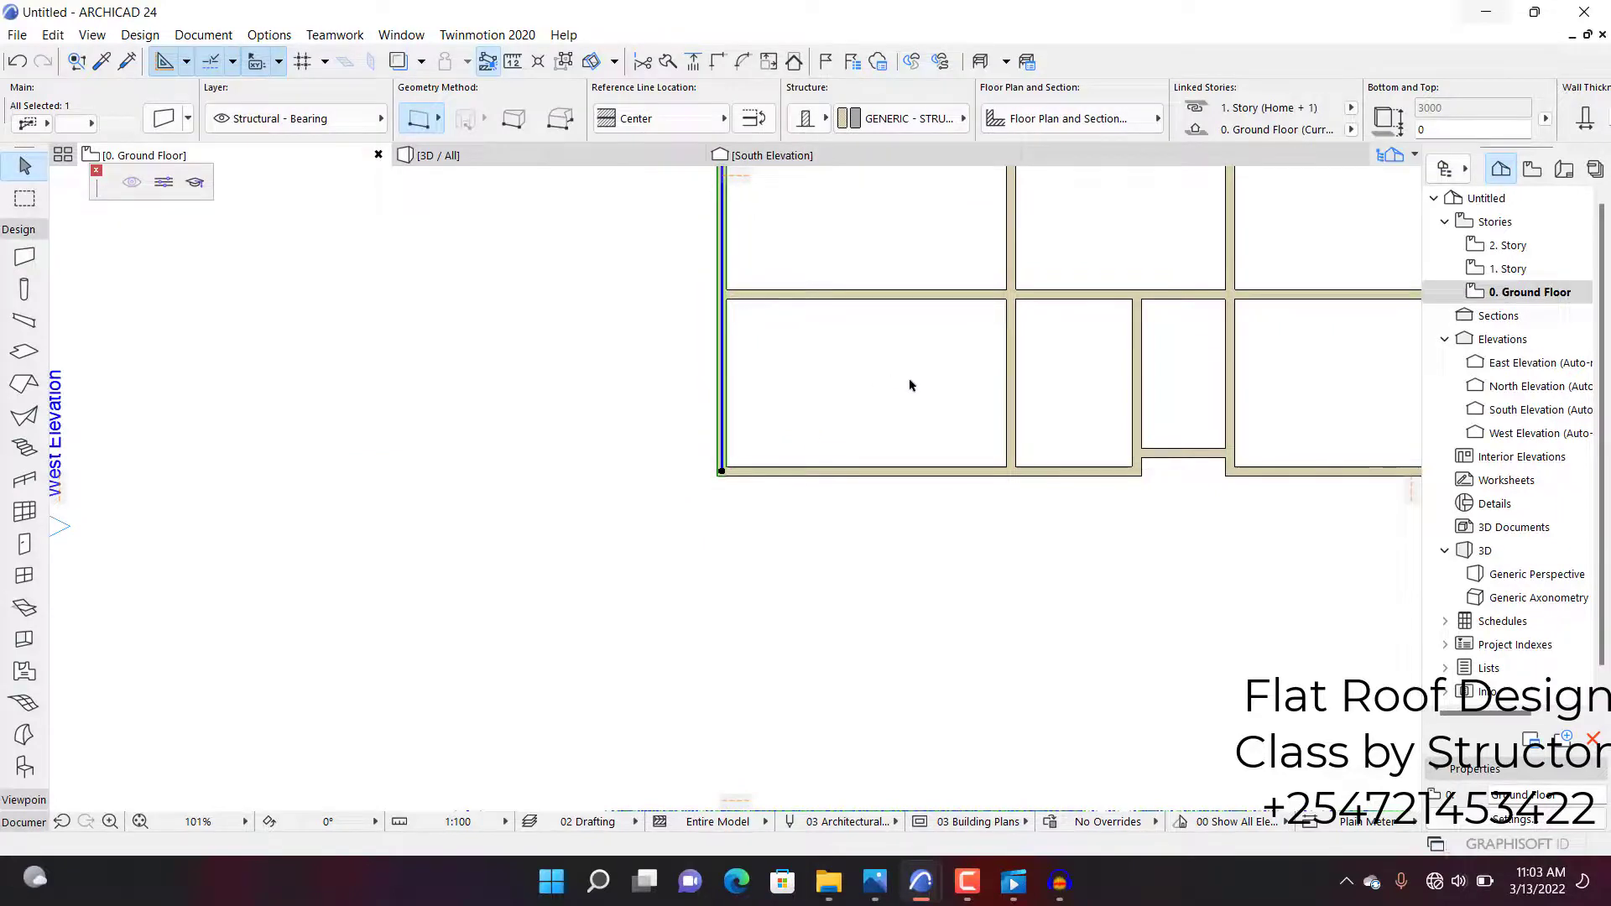
scroll(926, 430, down, 2)
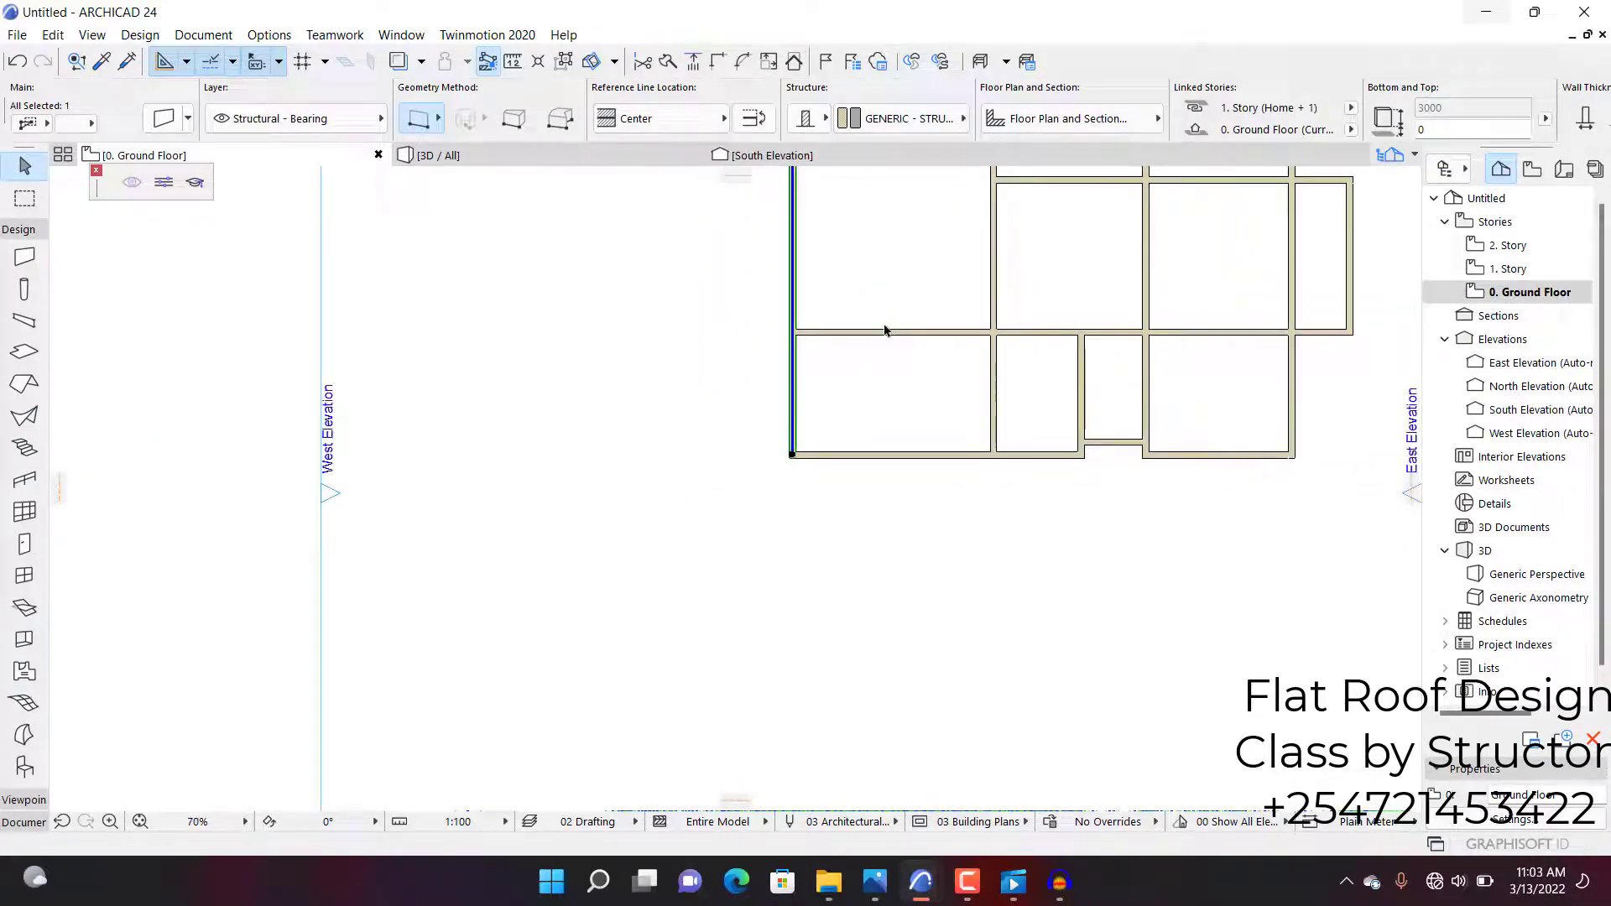
scroll(856, 374, up, 2)
click(817, 417)
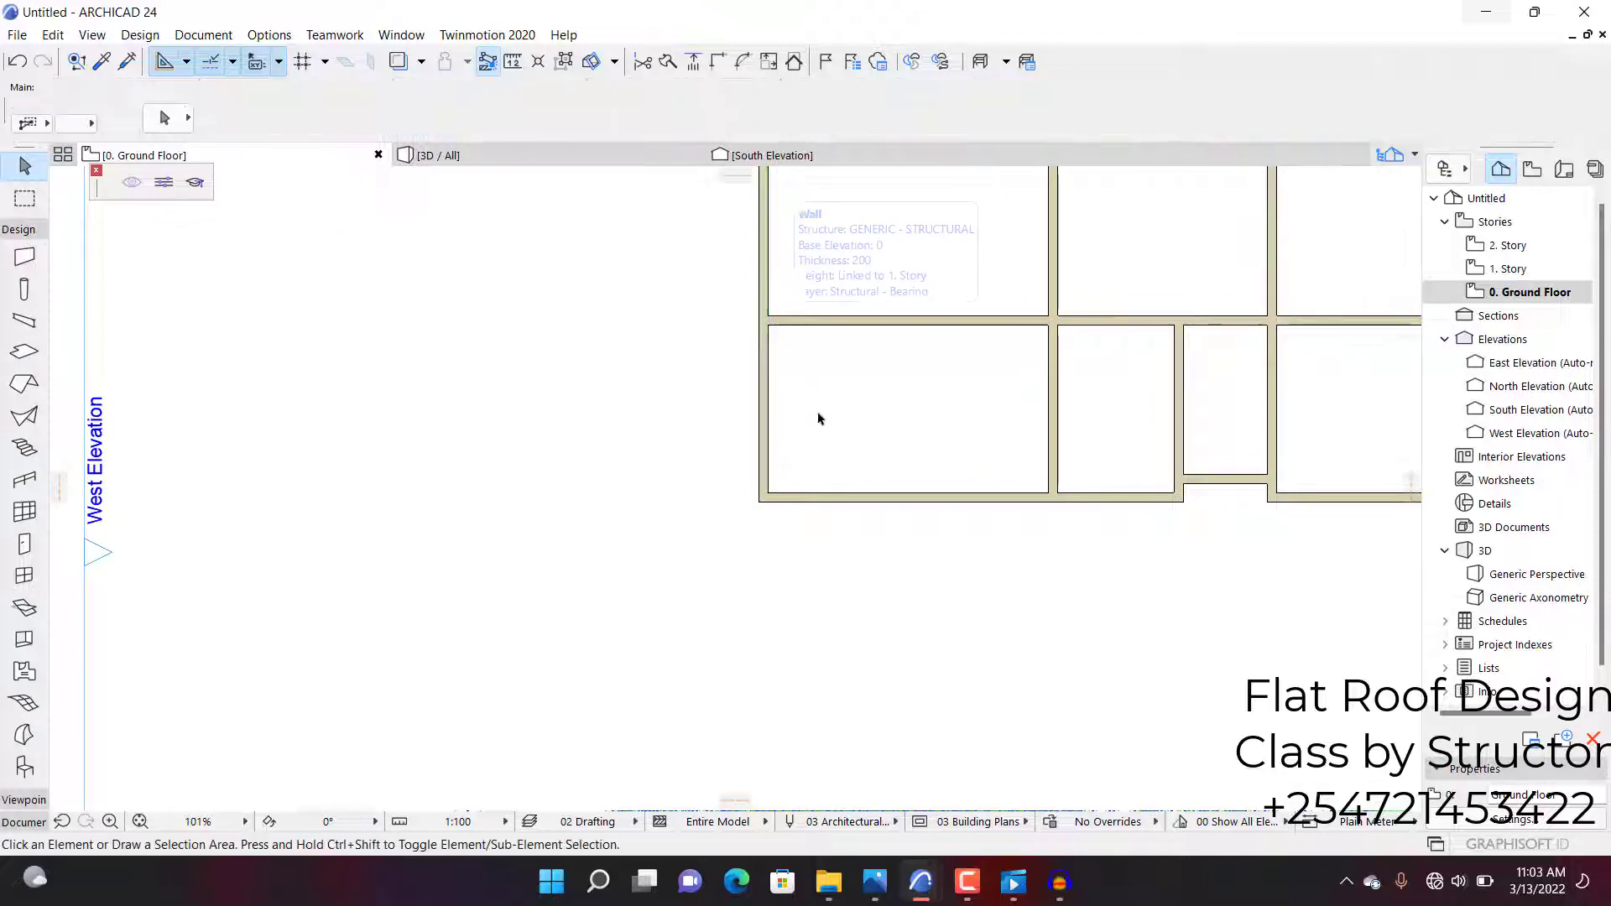
Step: Copy the third horizontal wall from the north 1400 mm north, using its western end as the drag reference
scroll(856, 326, down, 4)
scroll(948, 298, up, 3)
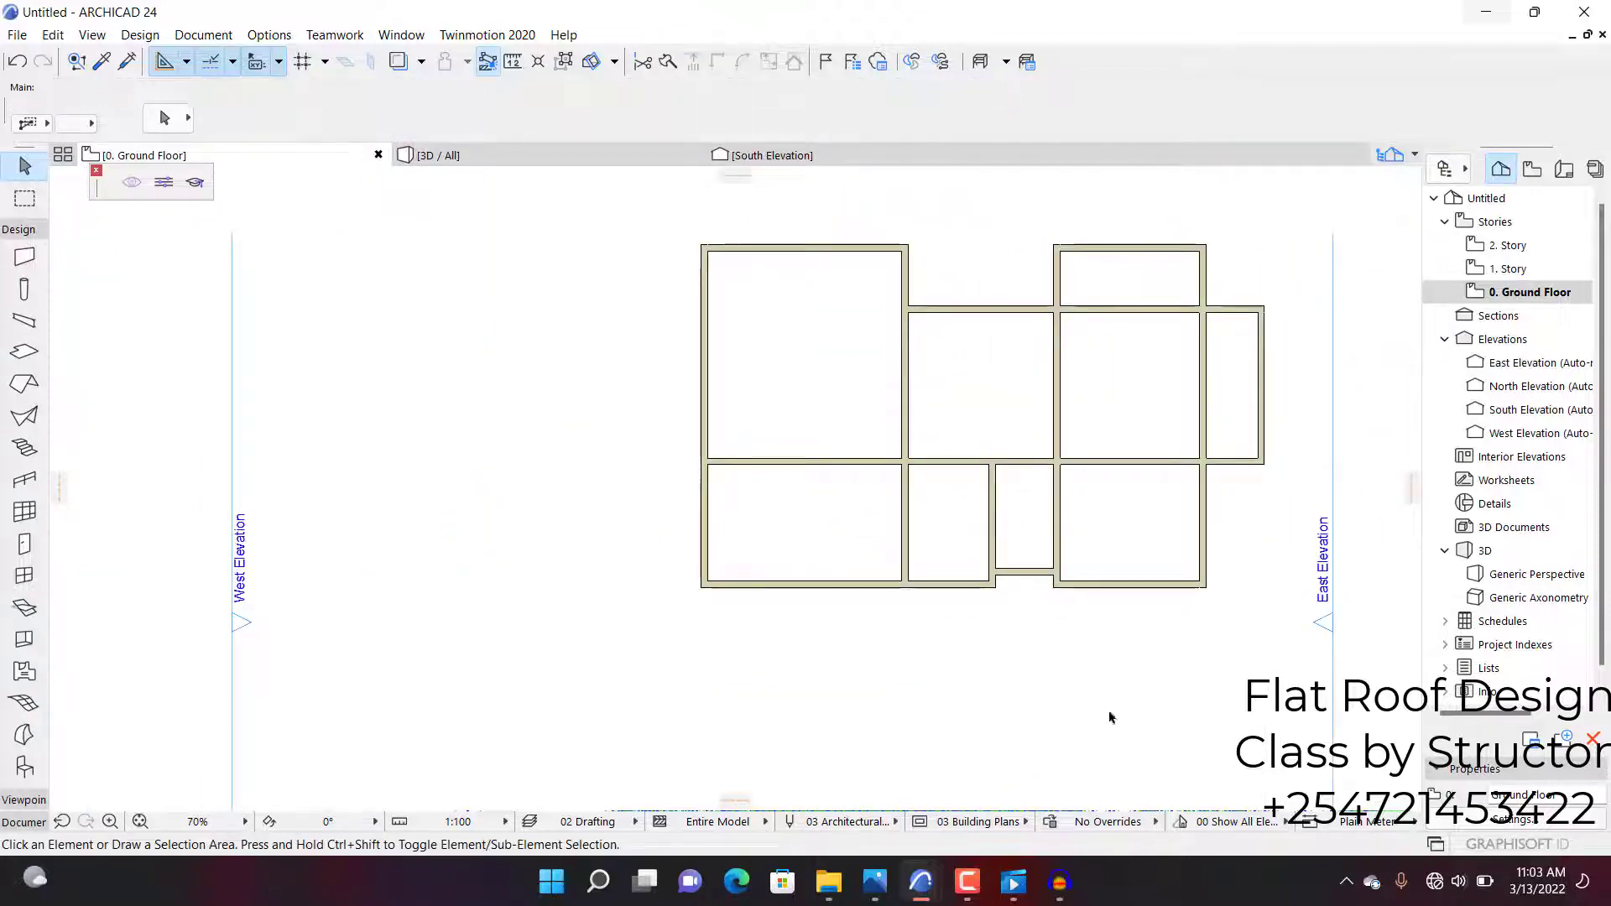
scroll(827, 453, up, 2)
click(806, 468)
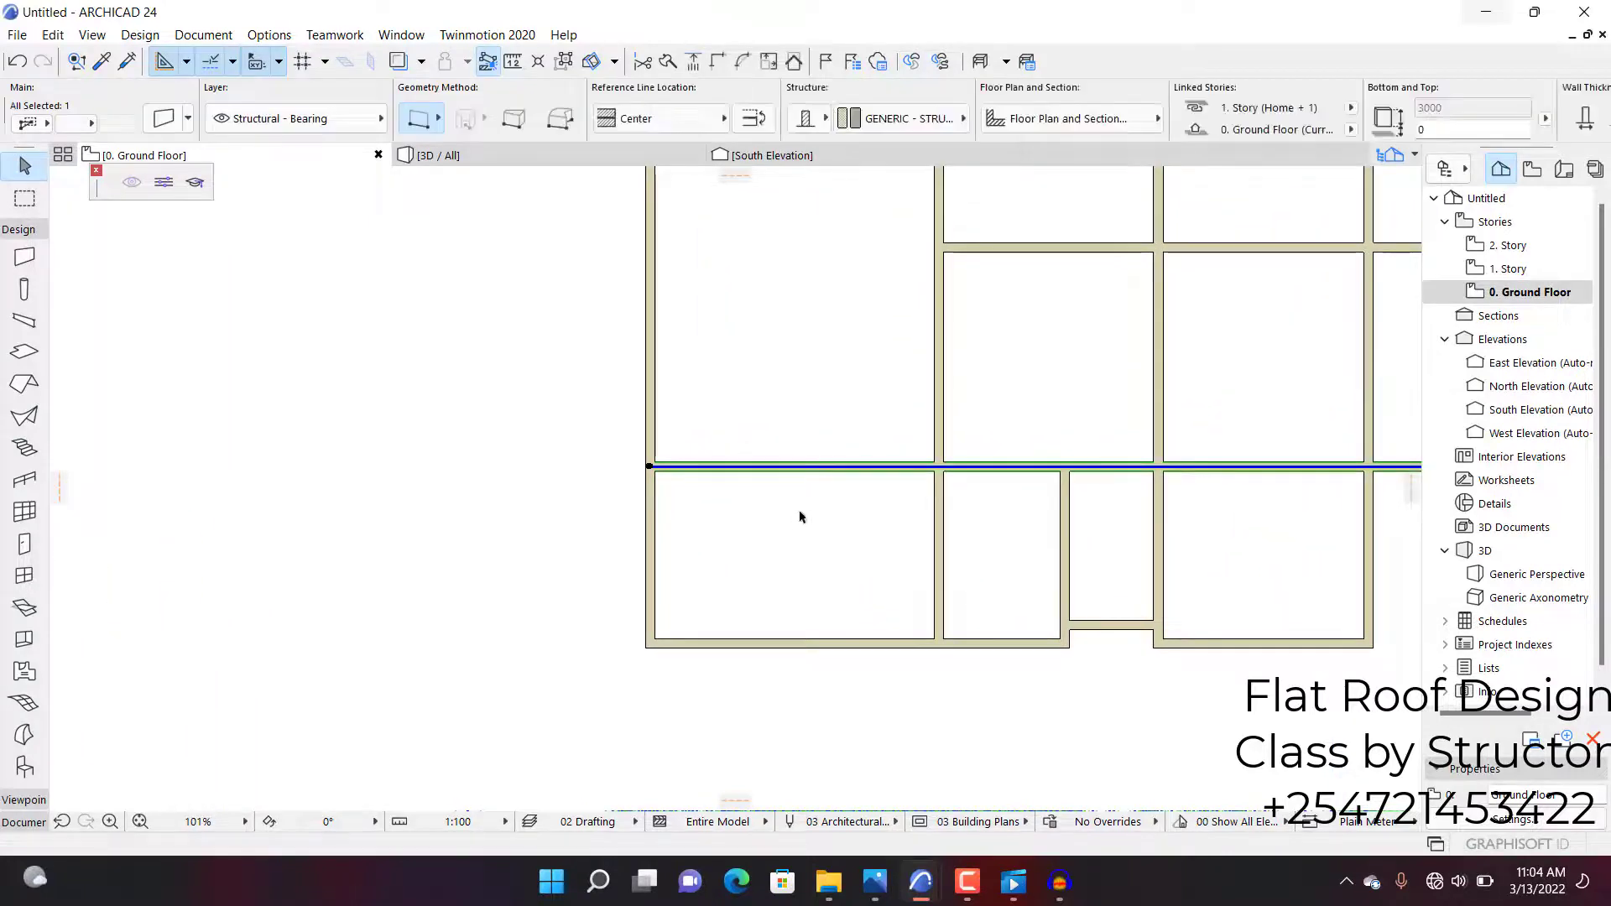
key(ctrl+d)
scroll(642, 470, up, 3)
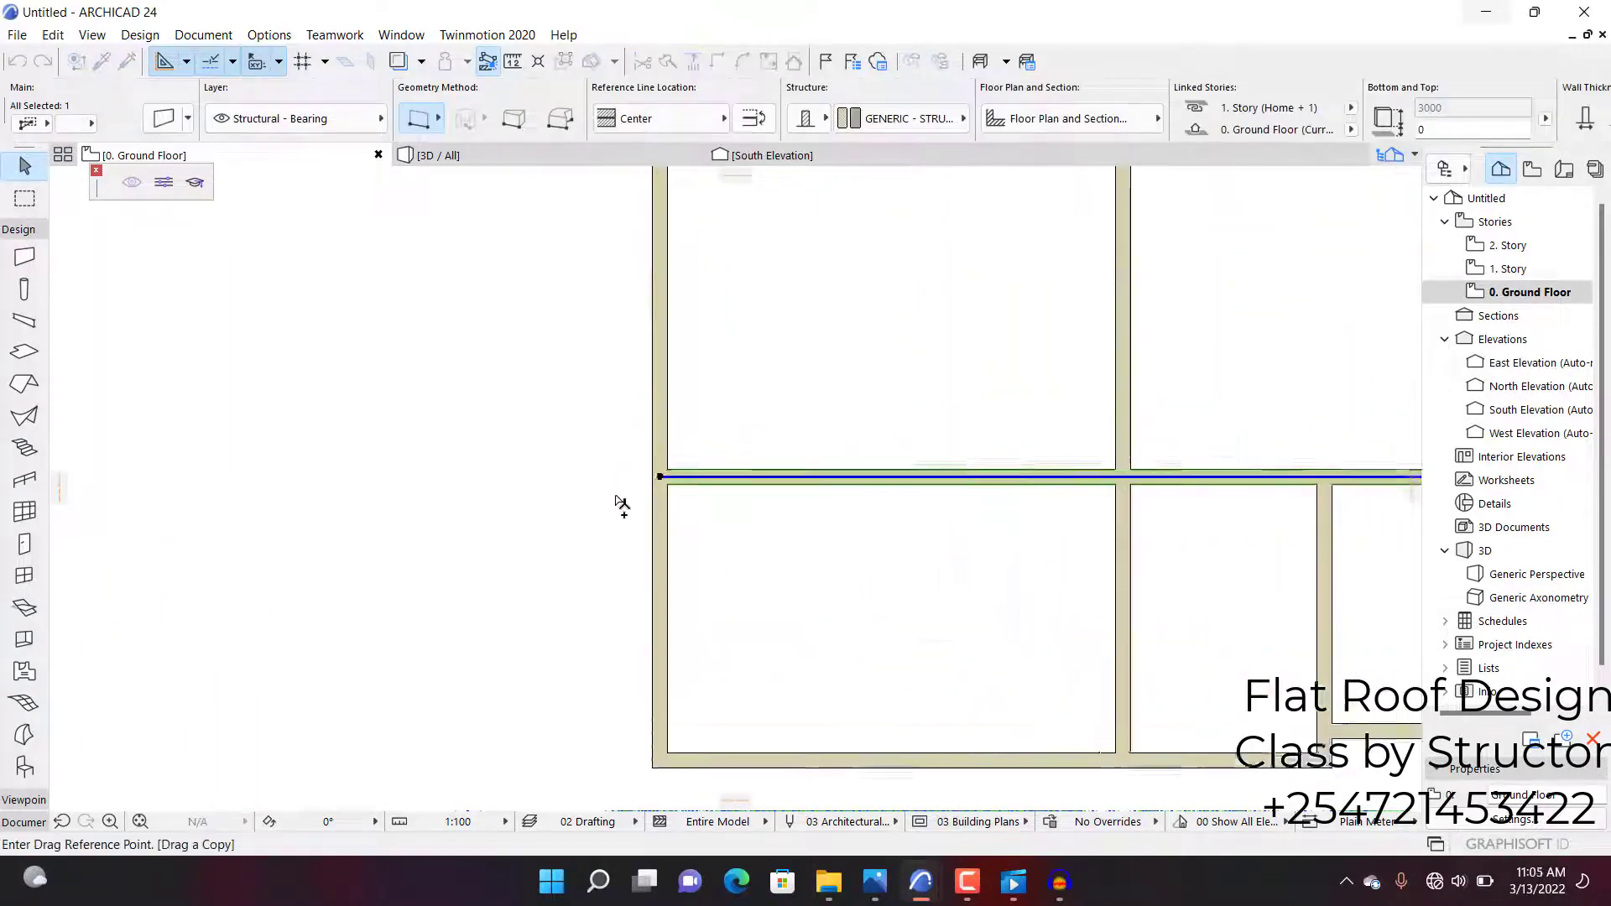
click(671, 477)
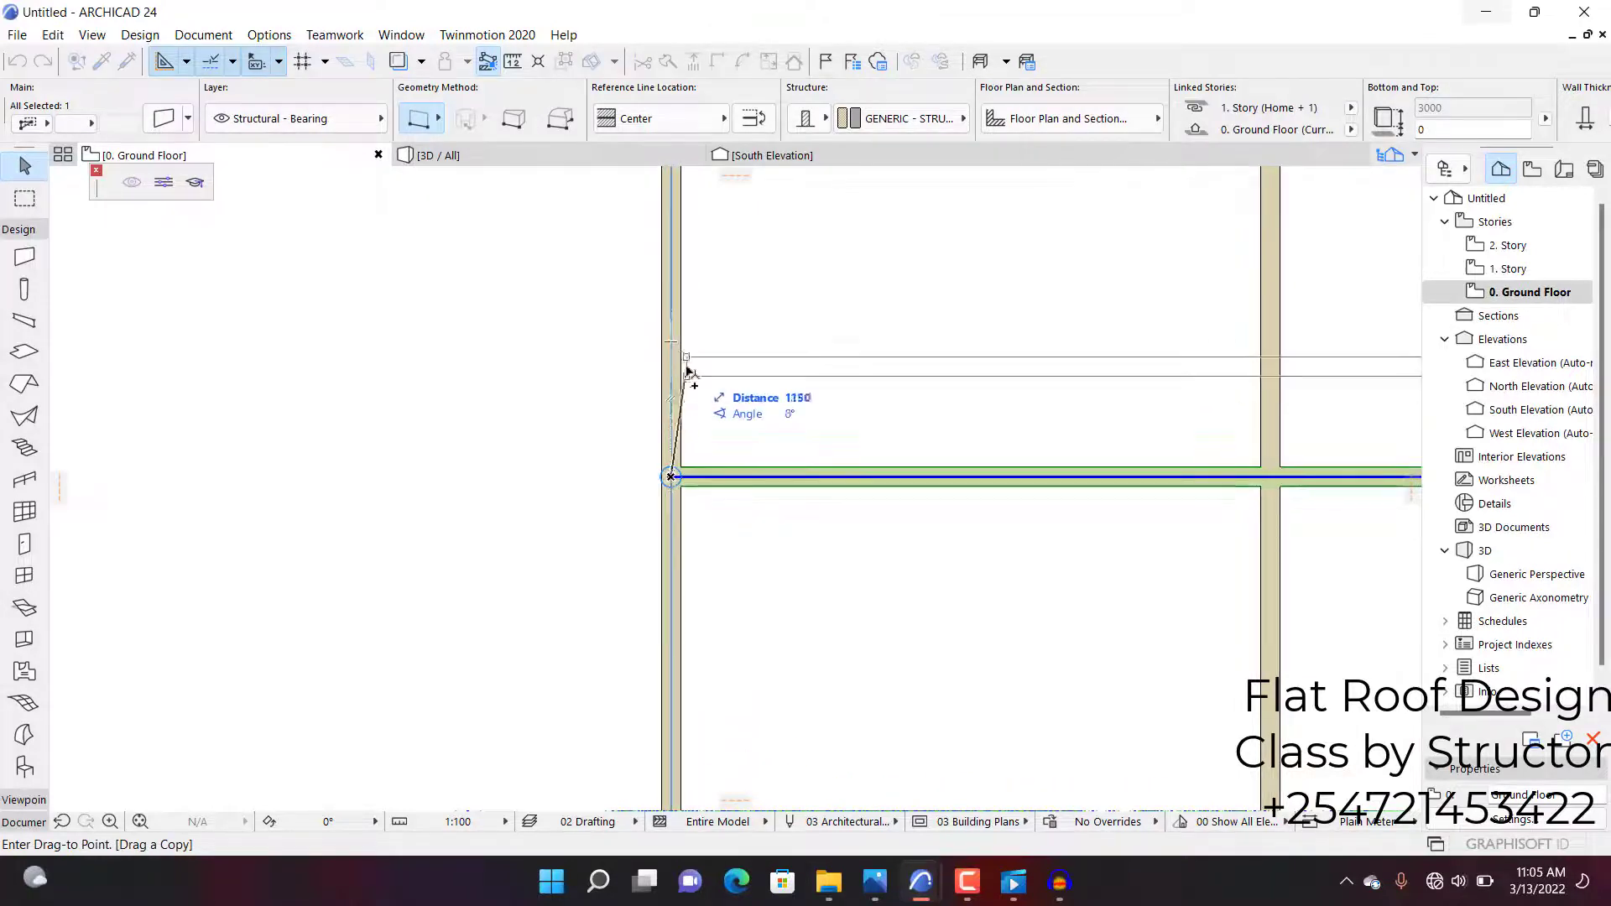
text(14)
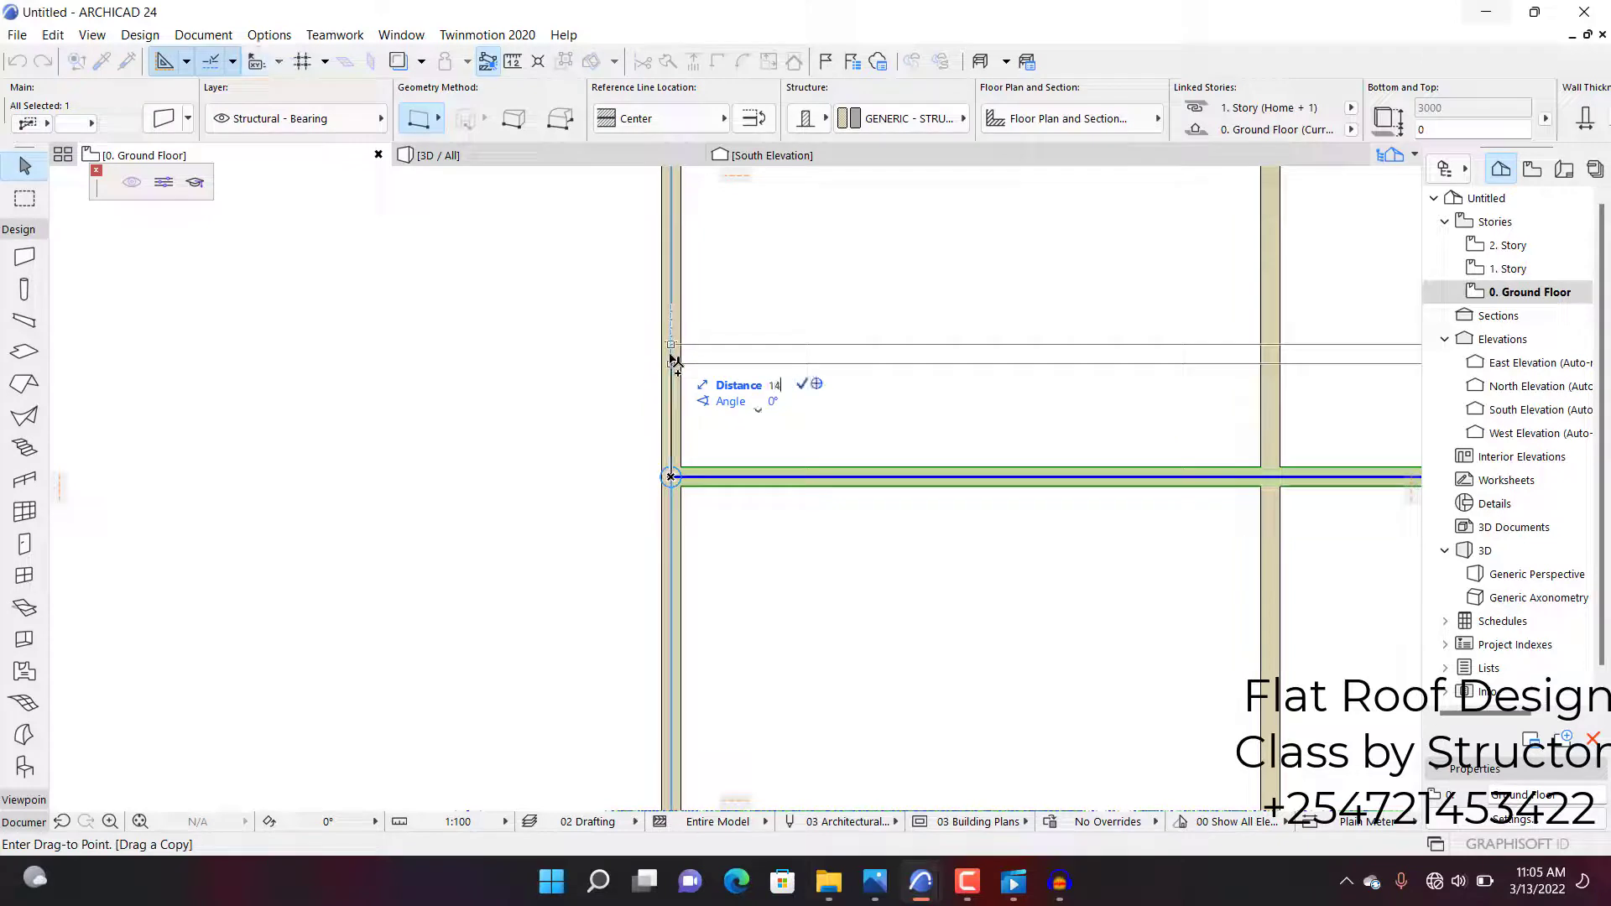
text(00)
key(Return)
scroll(1243, 280, down, 5)
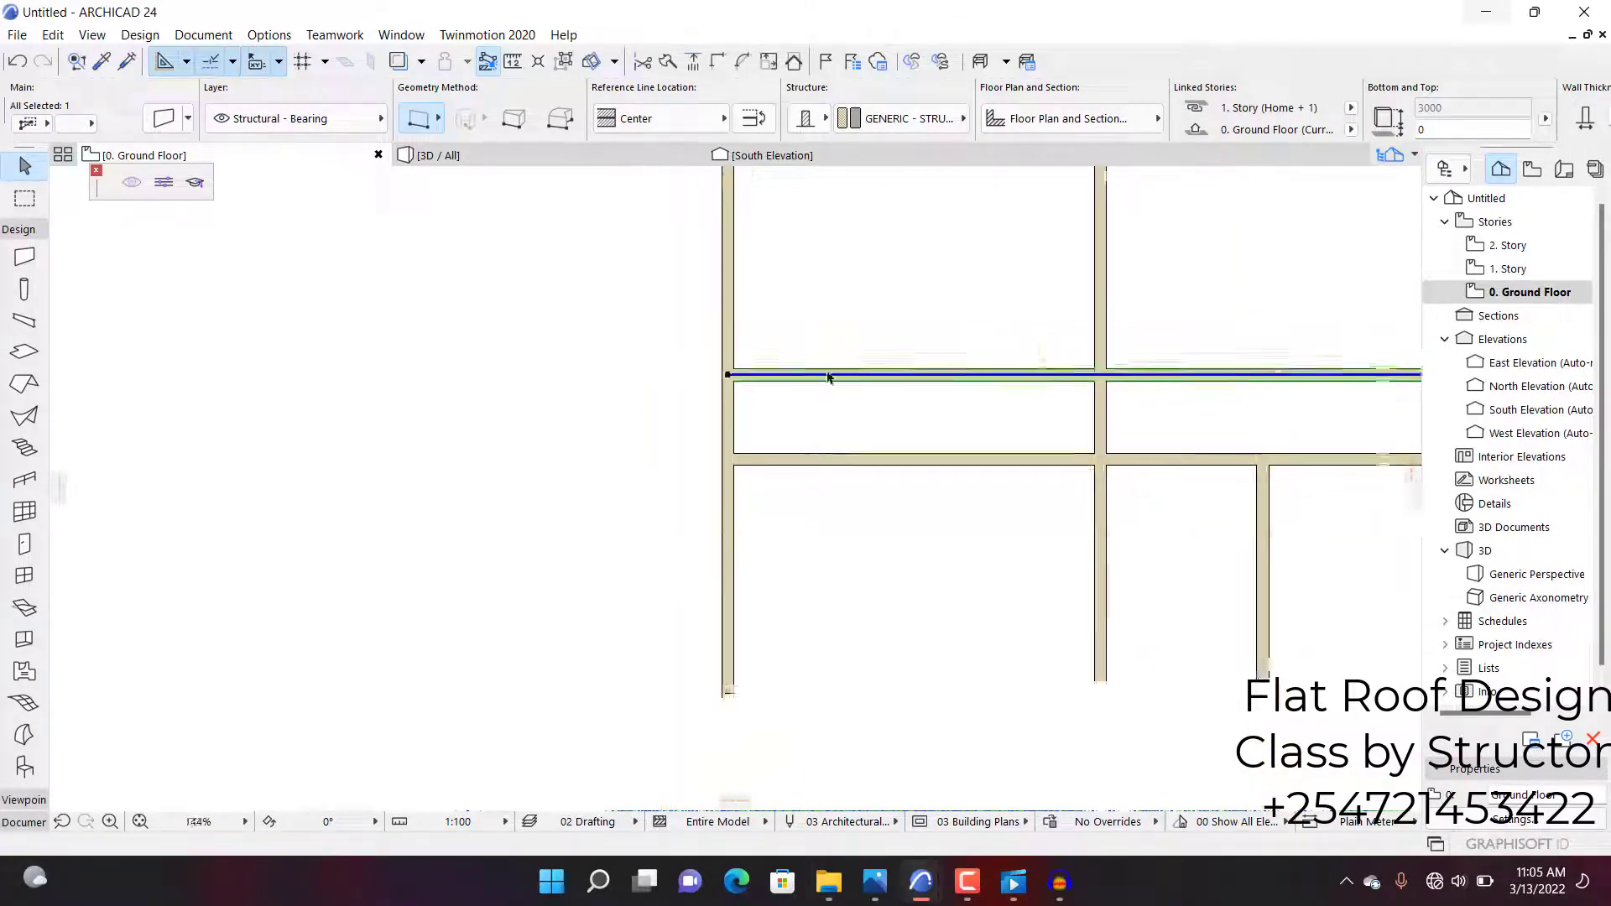
scroll(1083, 280, up, 5)
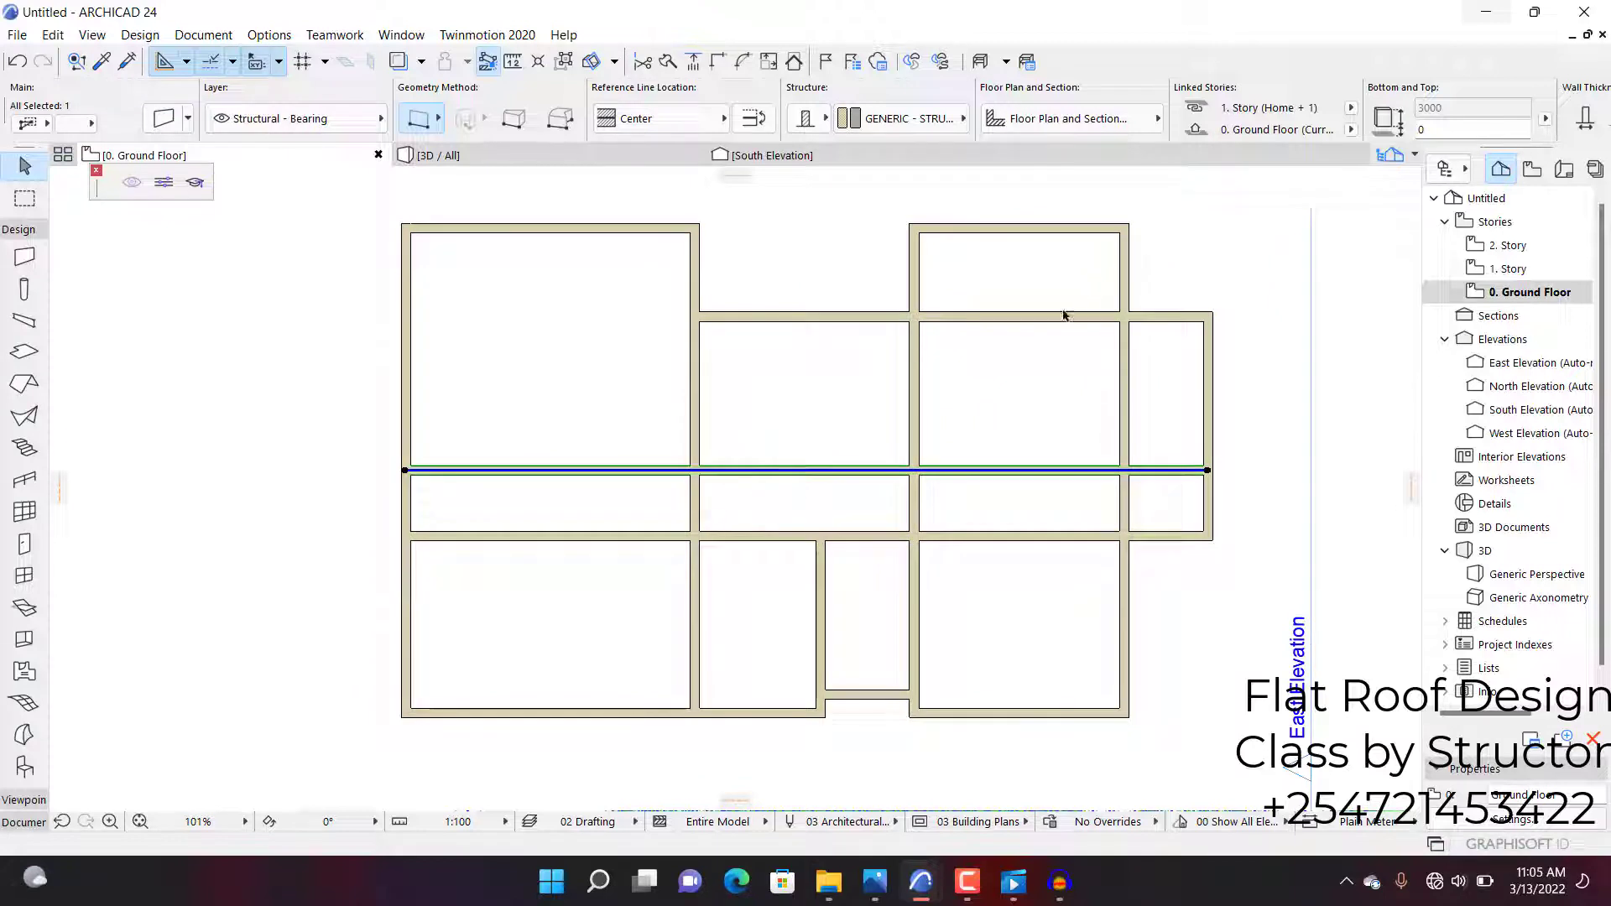
Step: Trim away the new horizontal wall east of the second vertical wall from the west, and clear the selection
scroll(951, 293, up, 1)
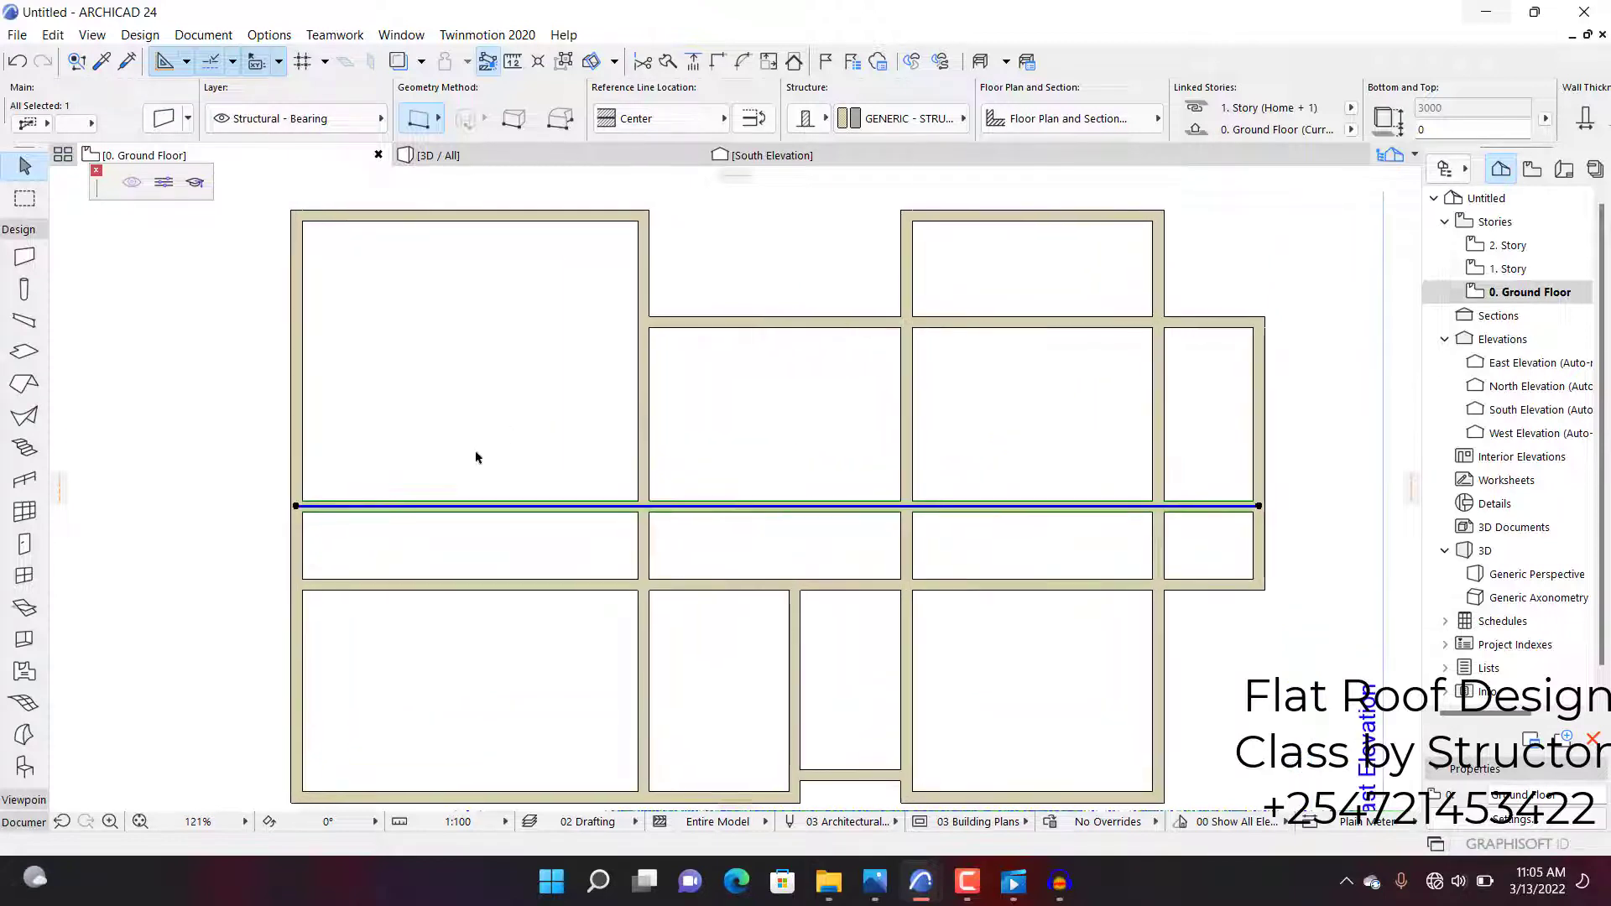
click(513, 527)
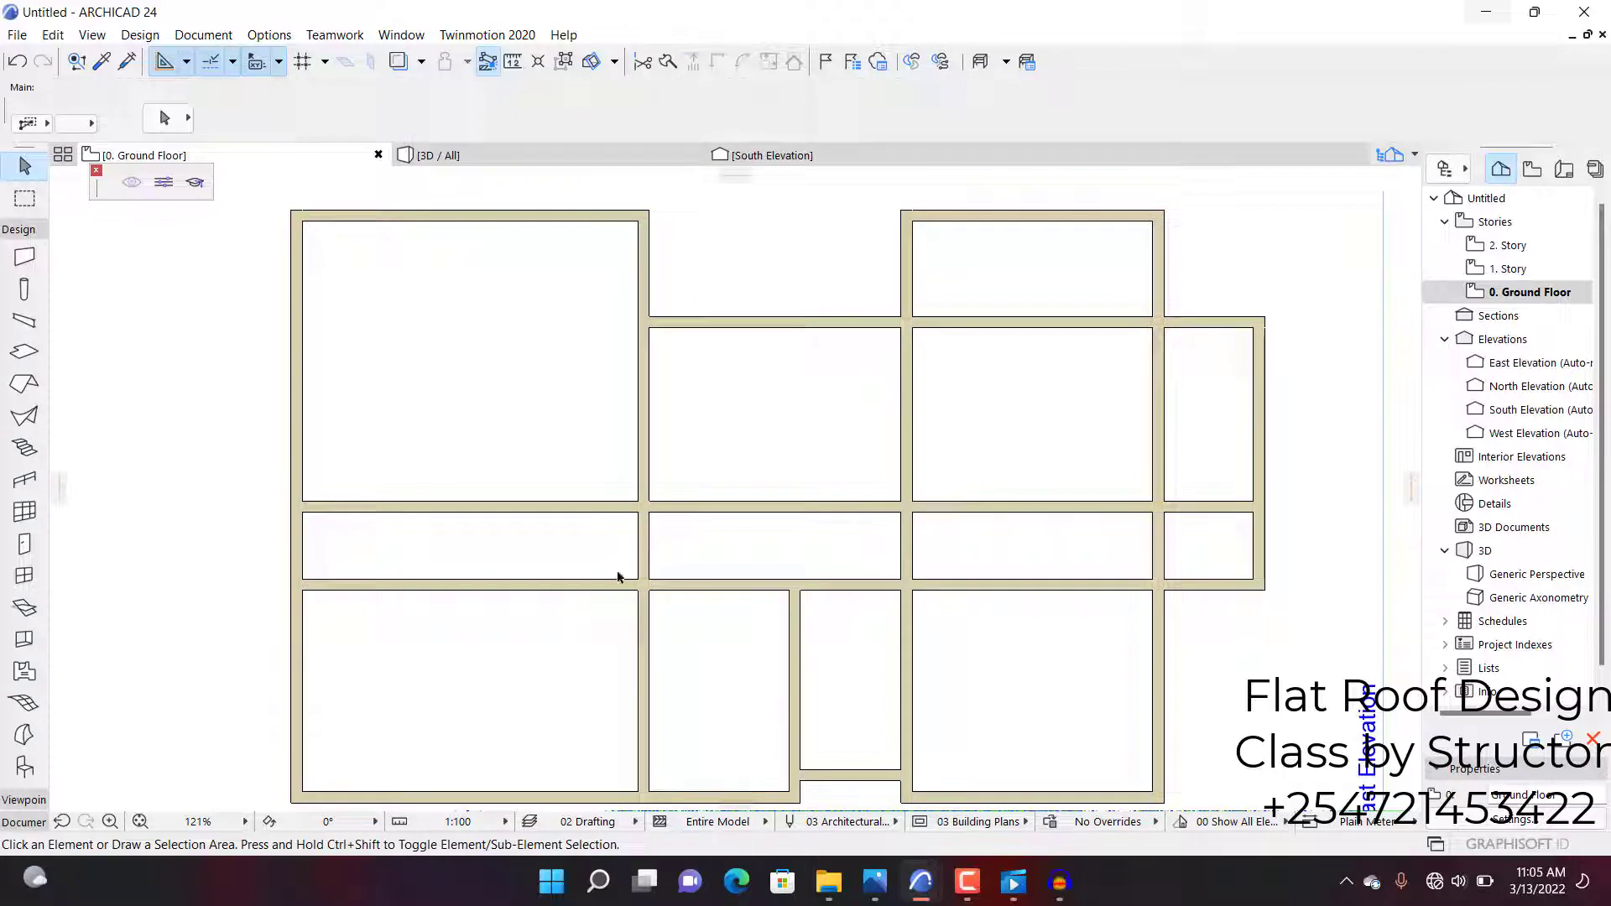
click(645, 561)
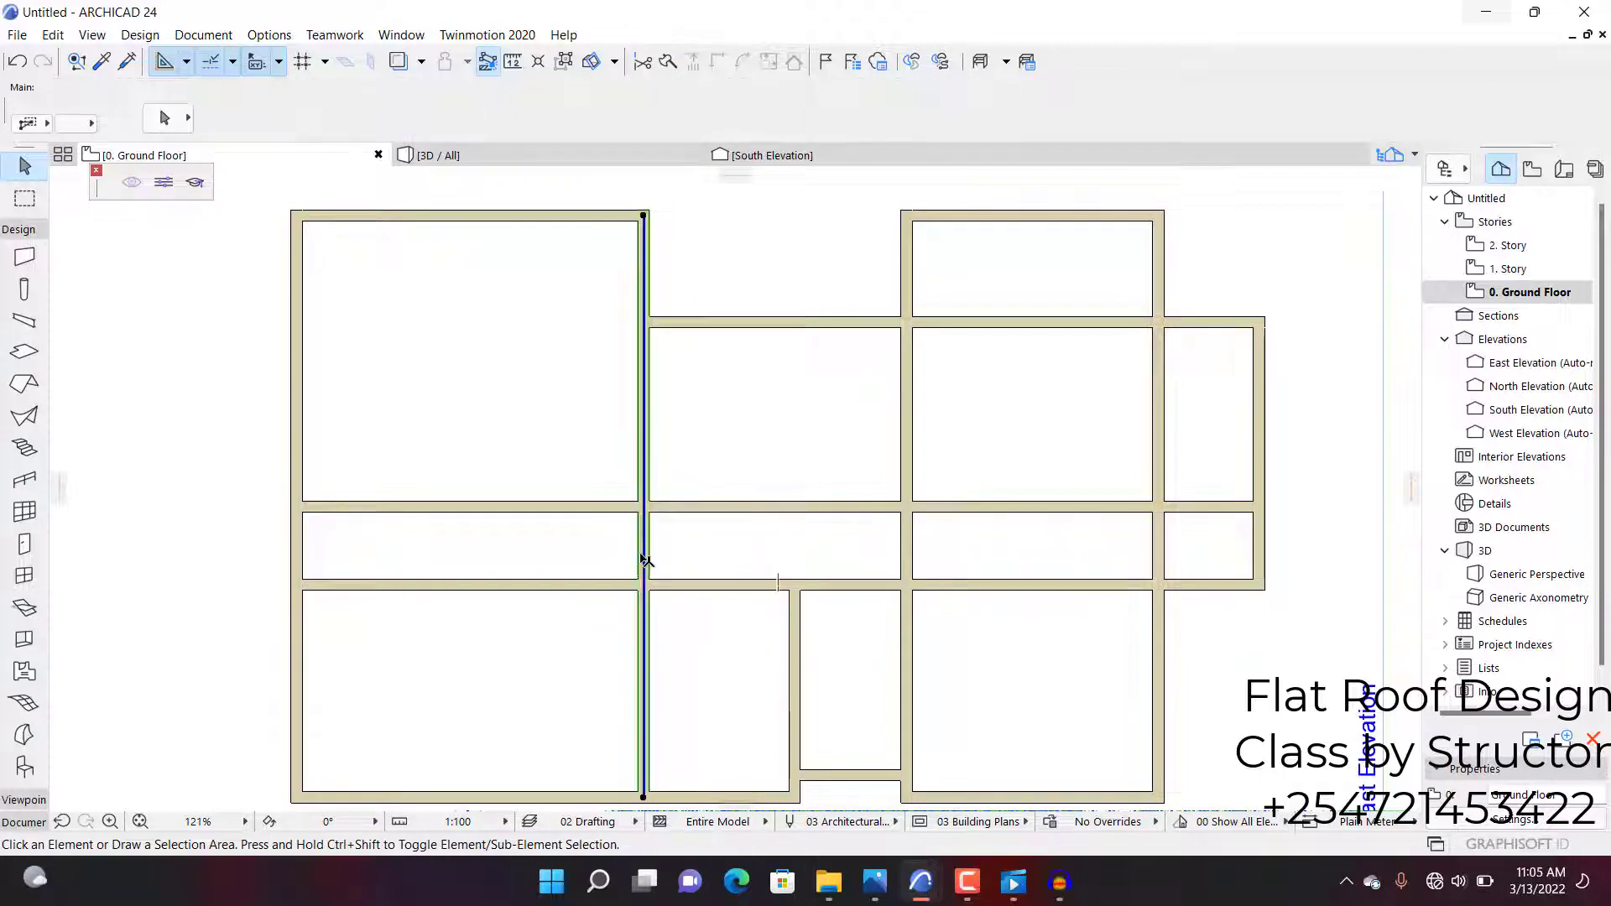
ctrl+click(719, 513)
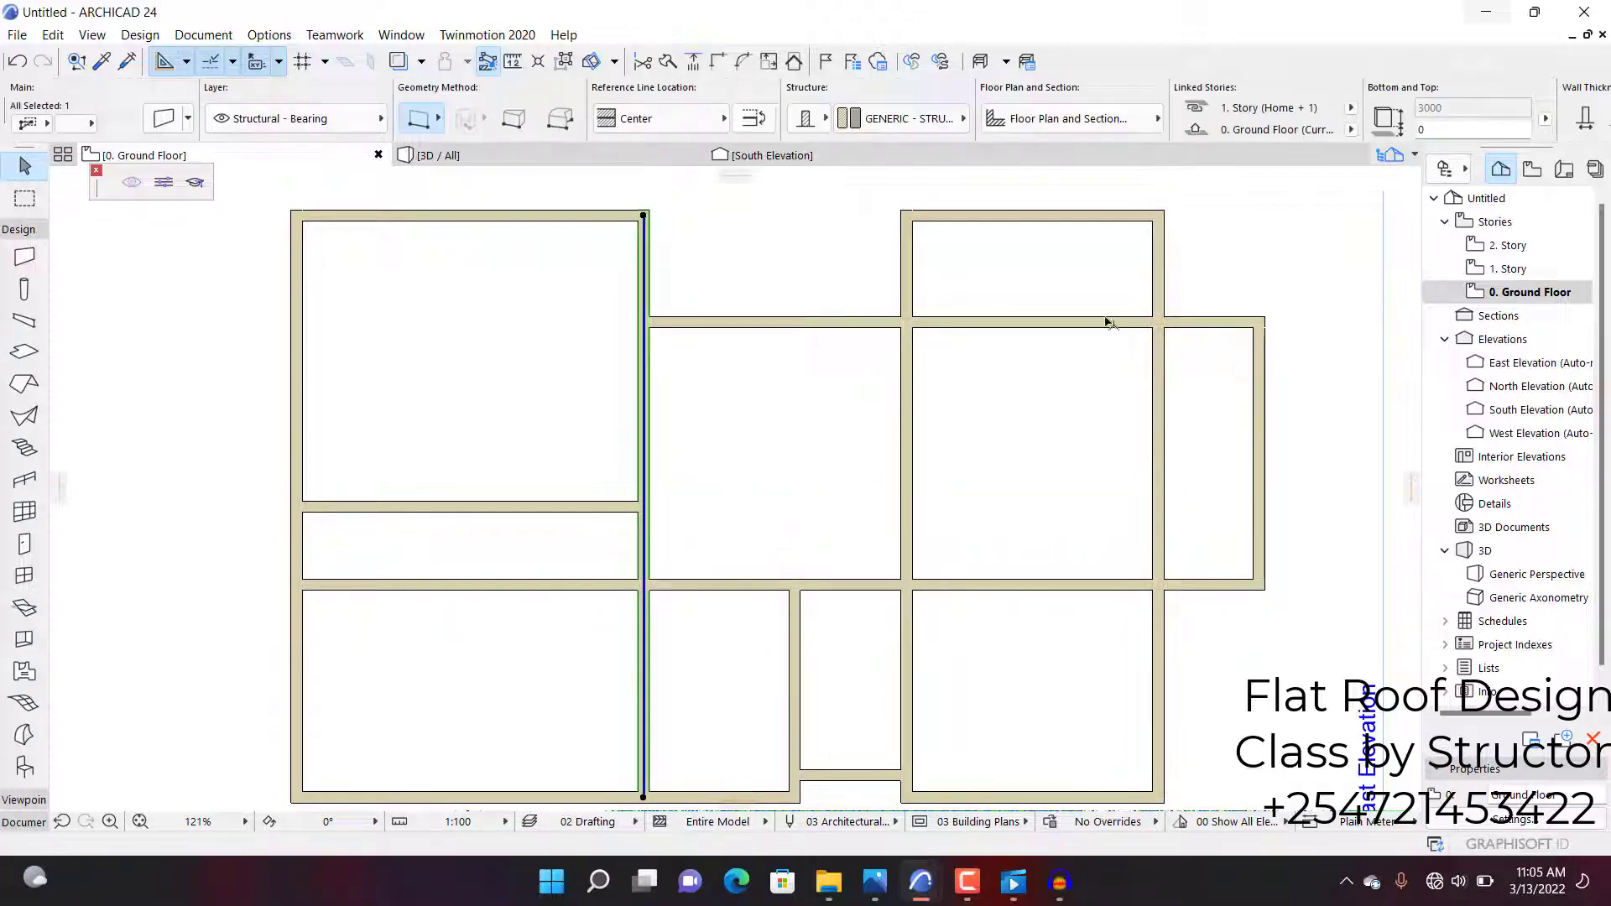
click(1034, 337)
scroll(1034, 341, down, 3)
scroll(1047, 335, up, 2)
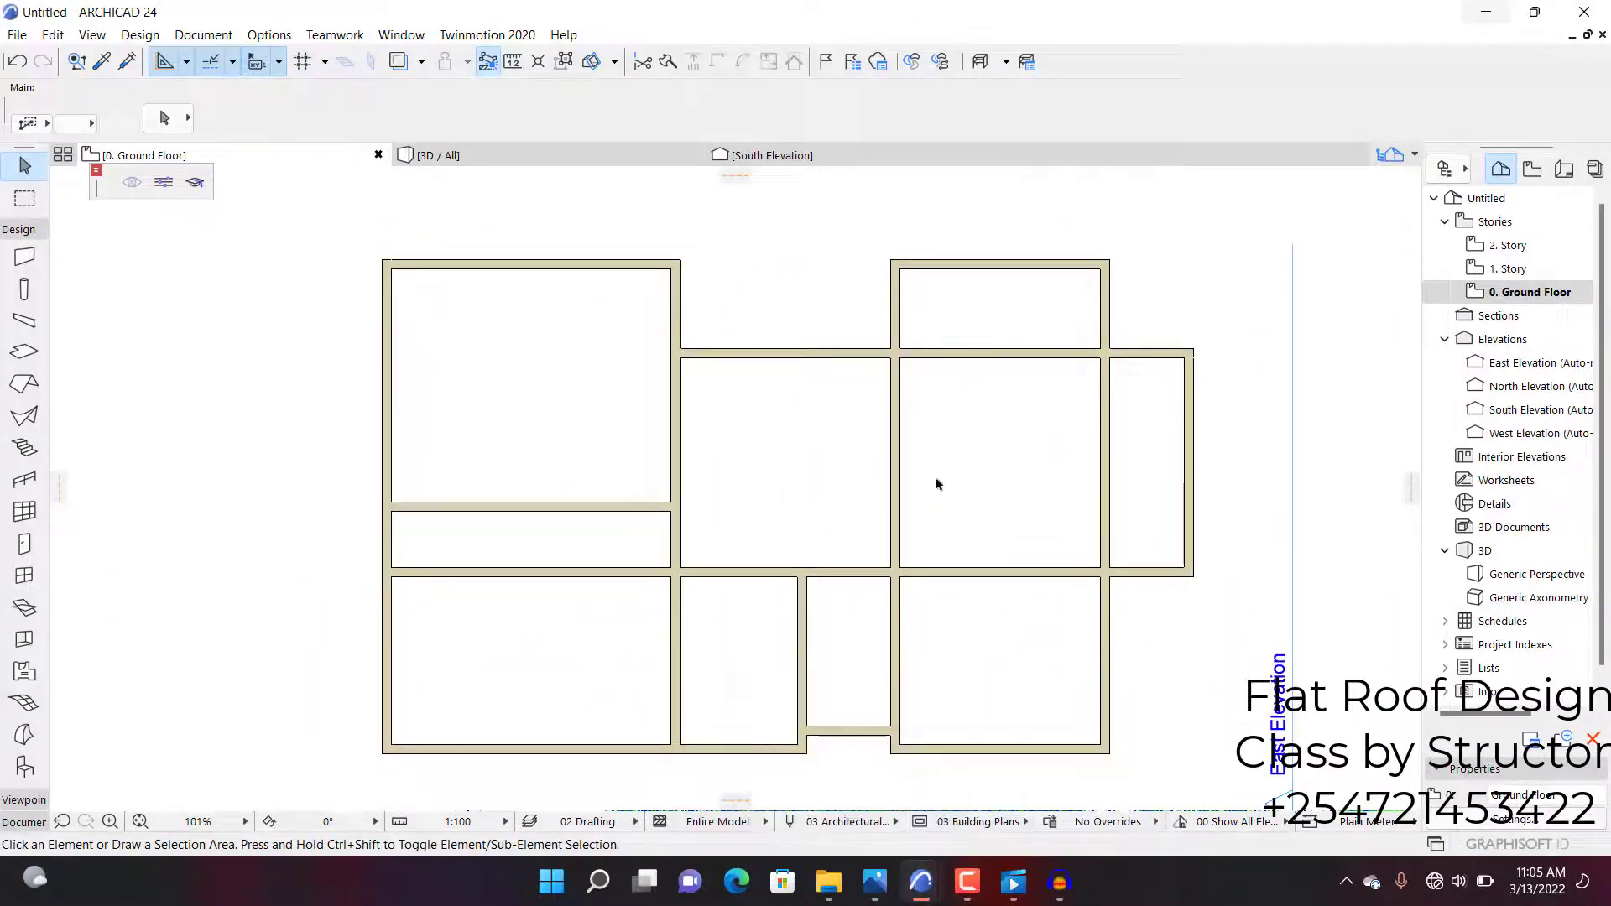
Step: Copy the long central horizontal wall 1400 mm south, using its crossing with the vertical wall east of the short southern partition as the drag reference
scroll(862, 612, up, 5)
click(853, 541)
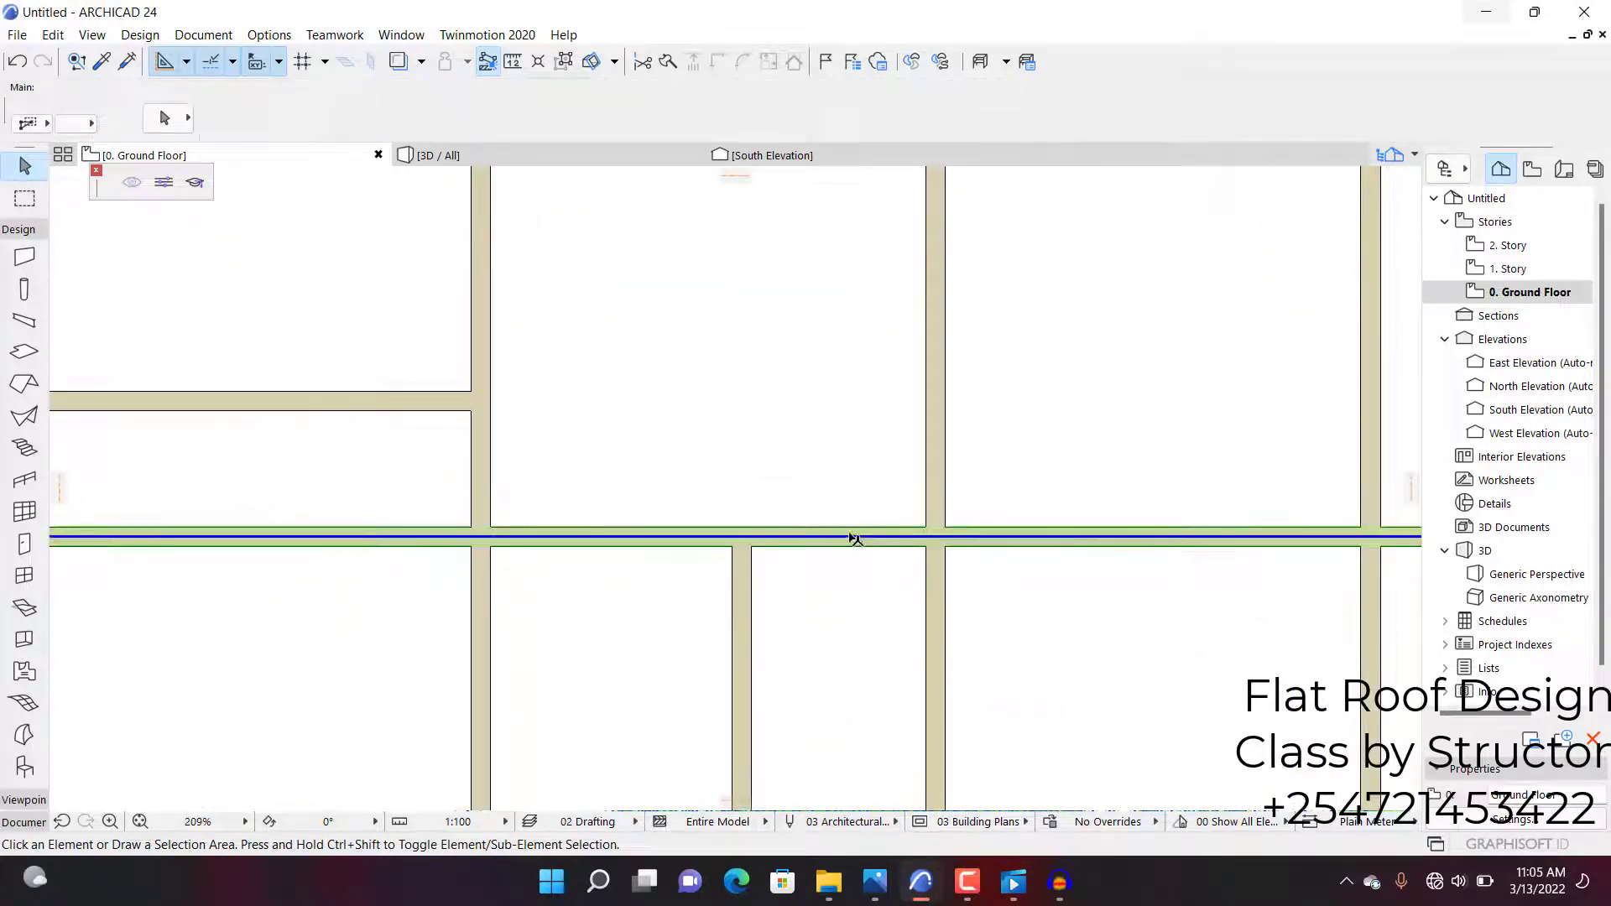
key(ctrl+shift+d)
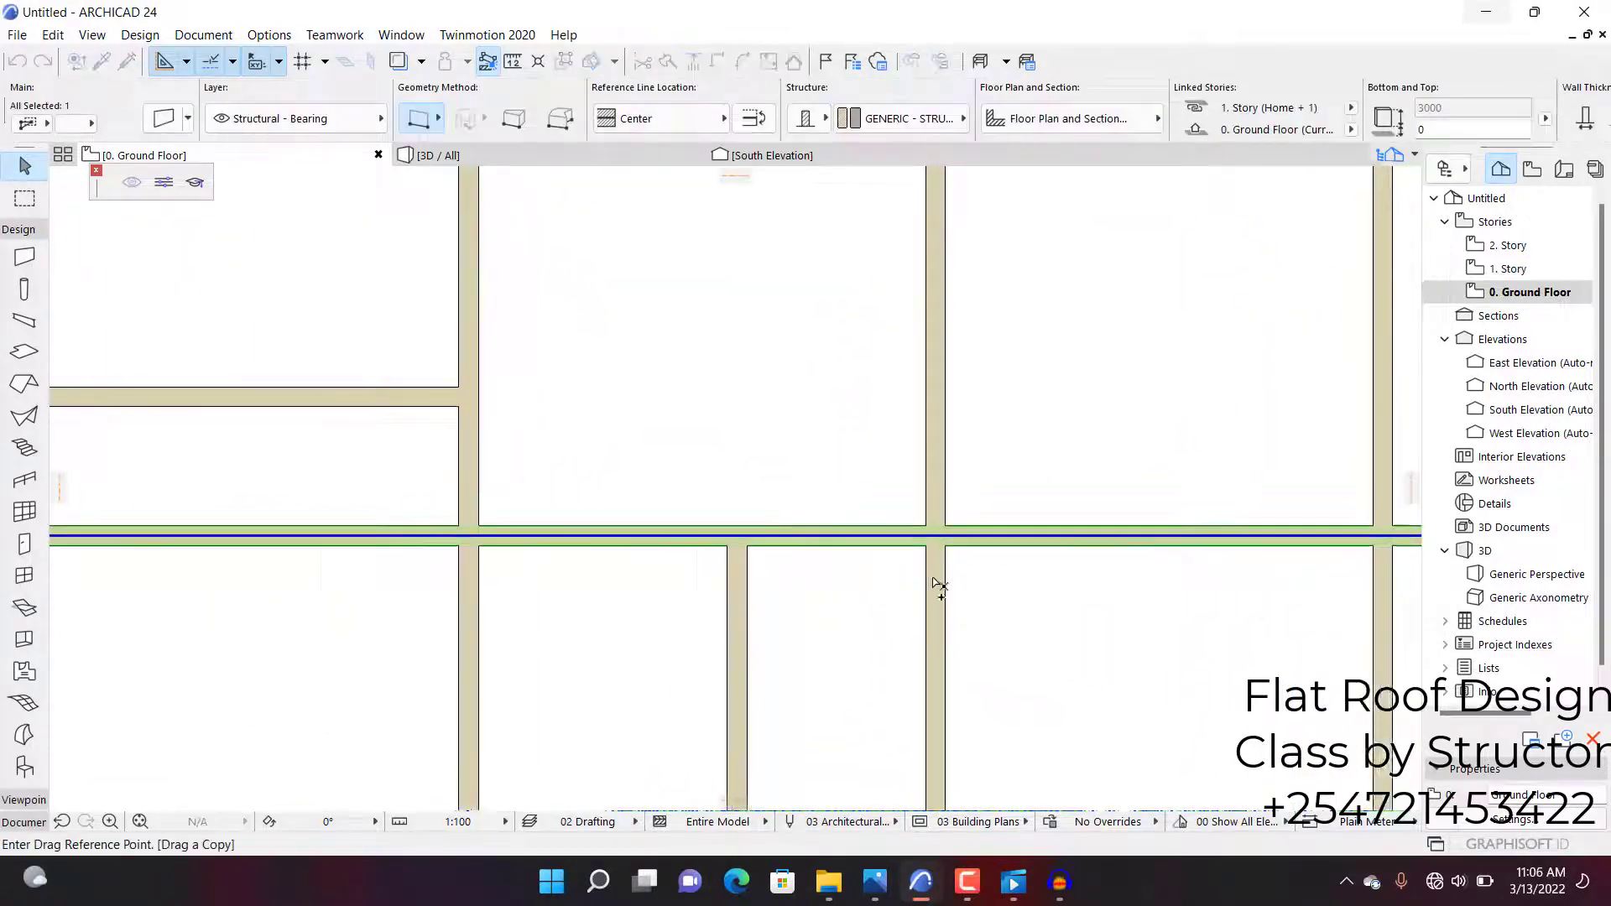
scroll(936, 584, up, 5)
scroll(957, 386, down, 5)
scroll(946, 436, up, 5)
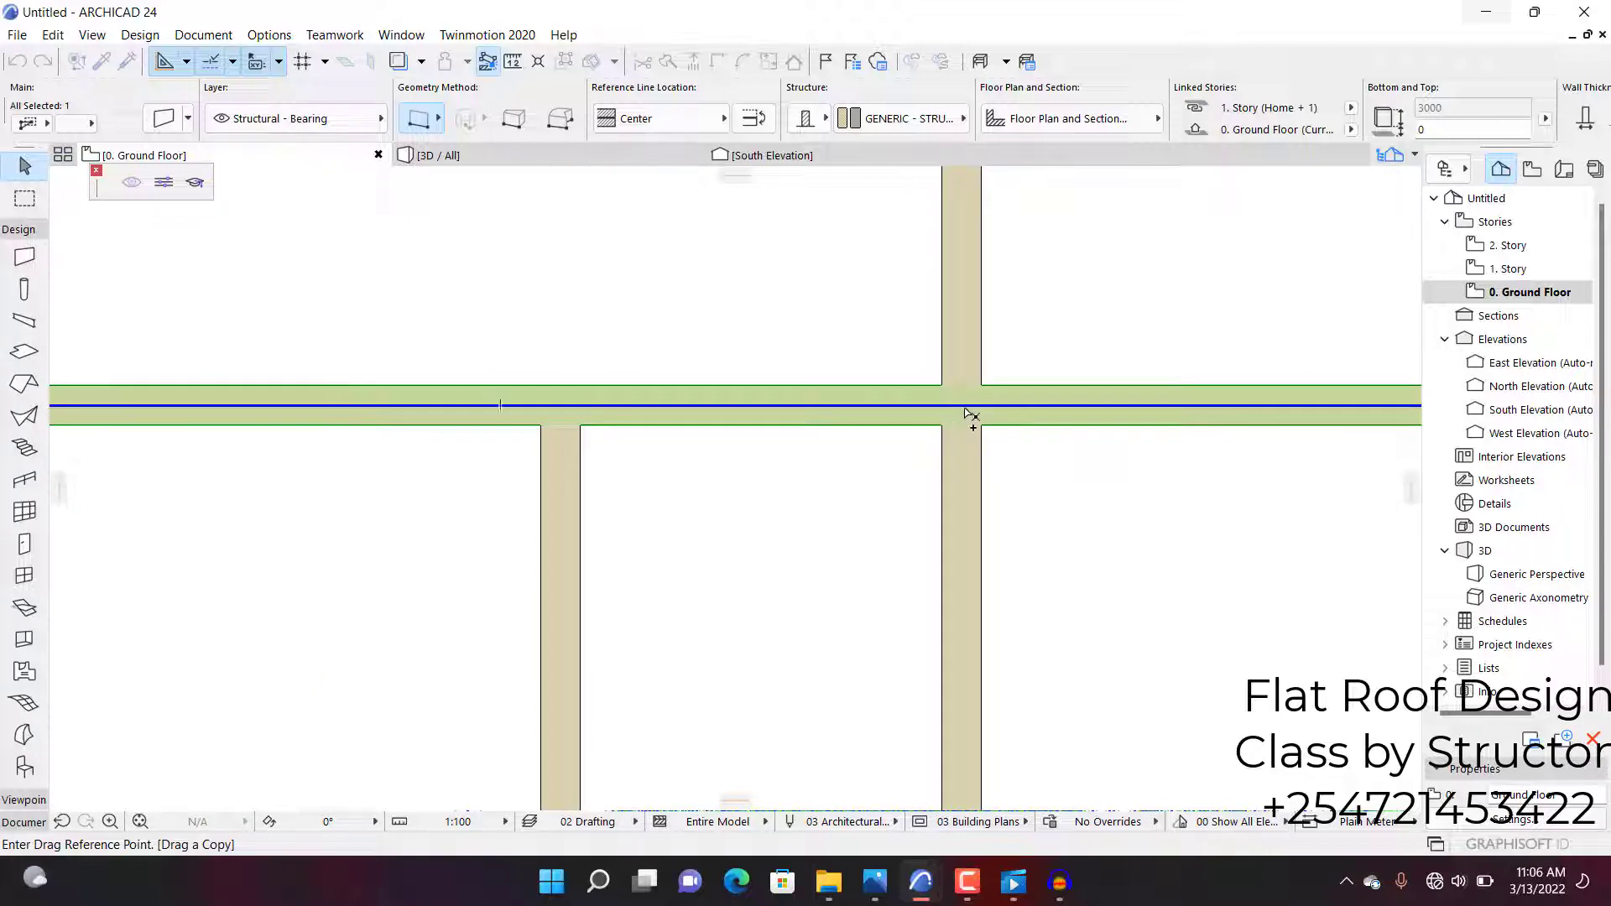
click(964, 407)
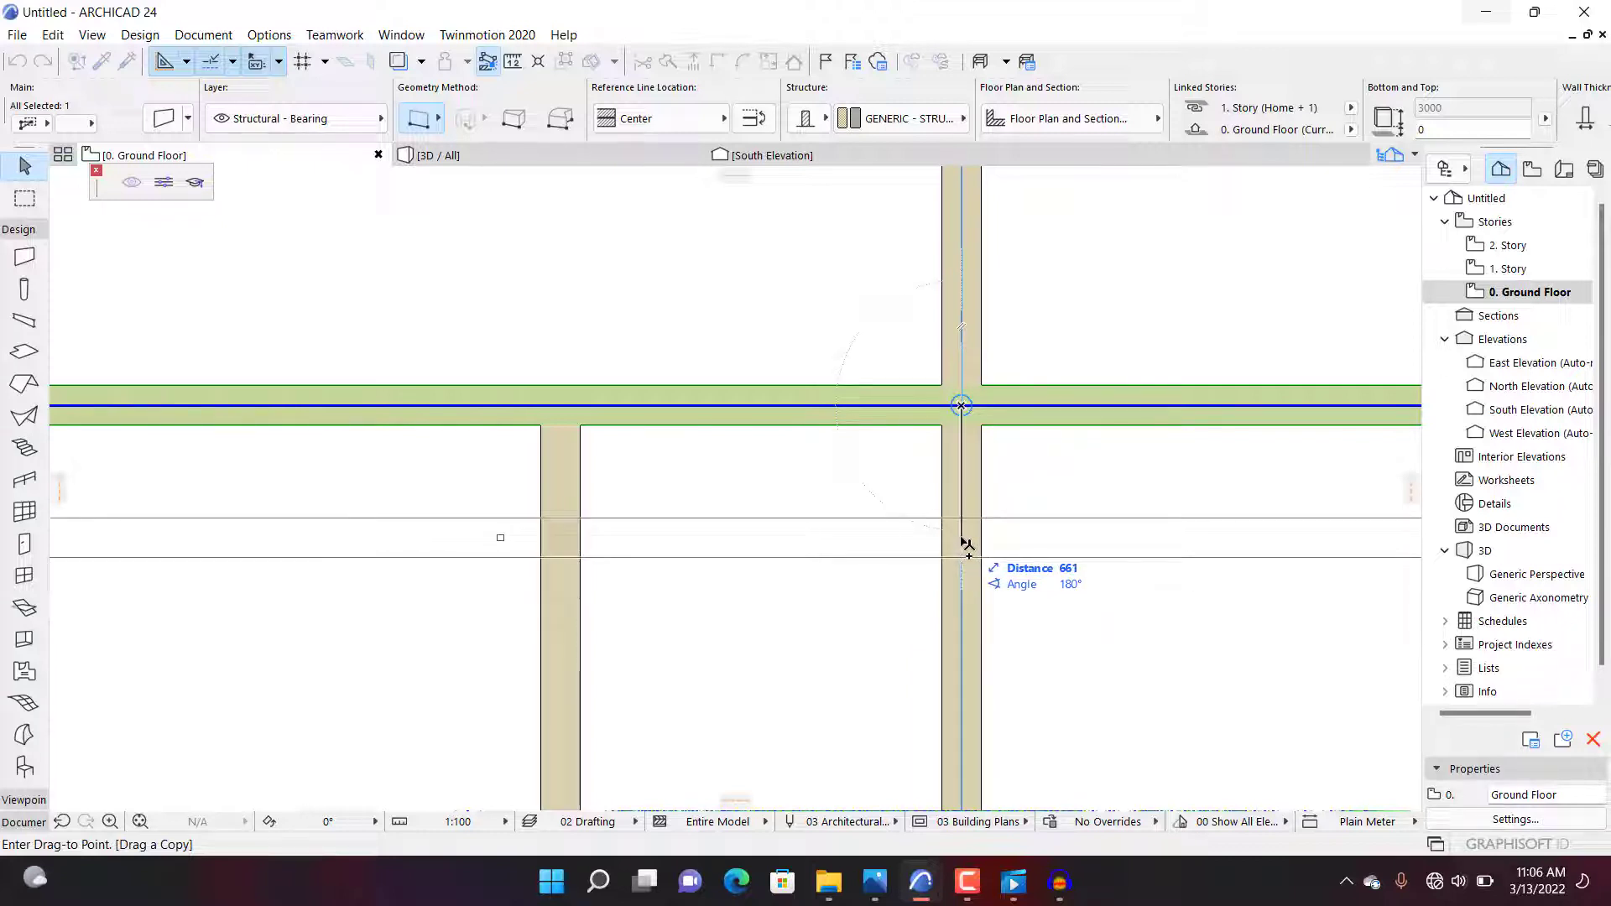
text(1400)
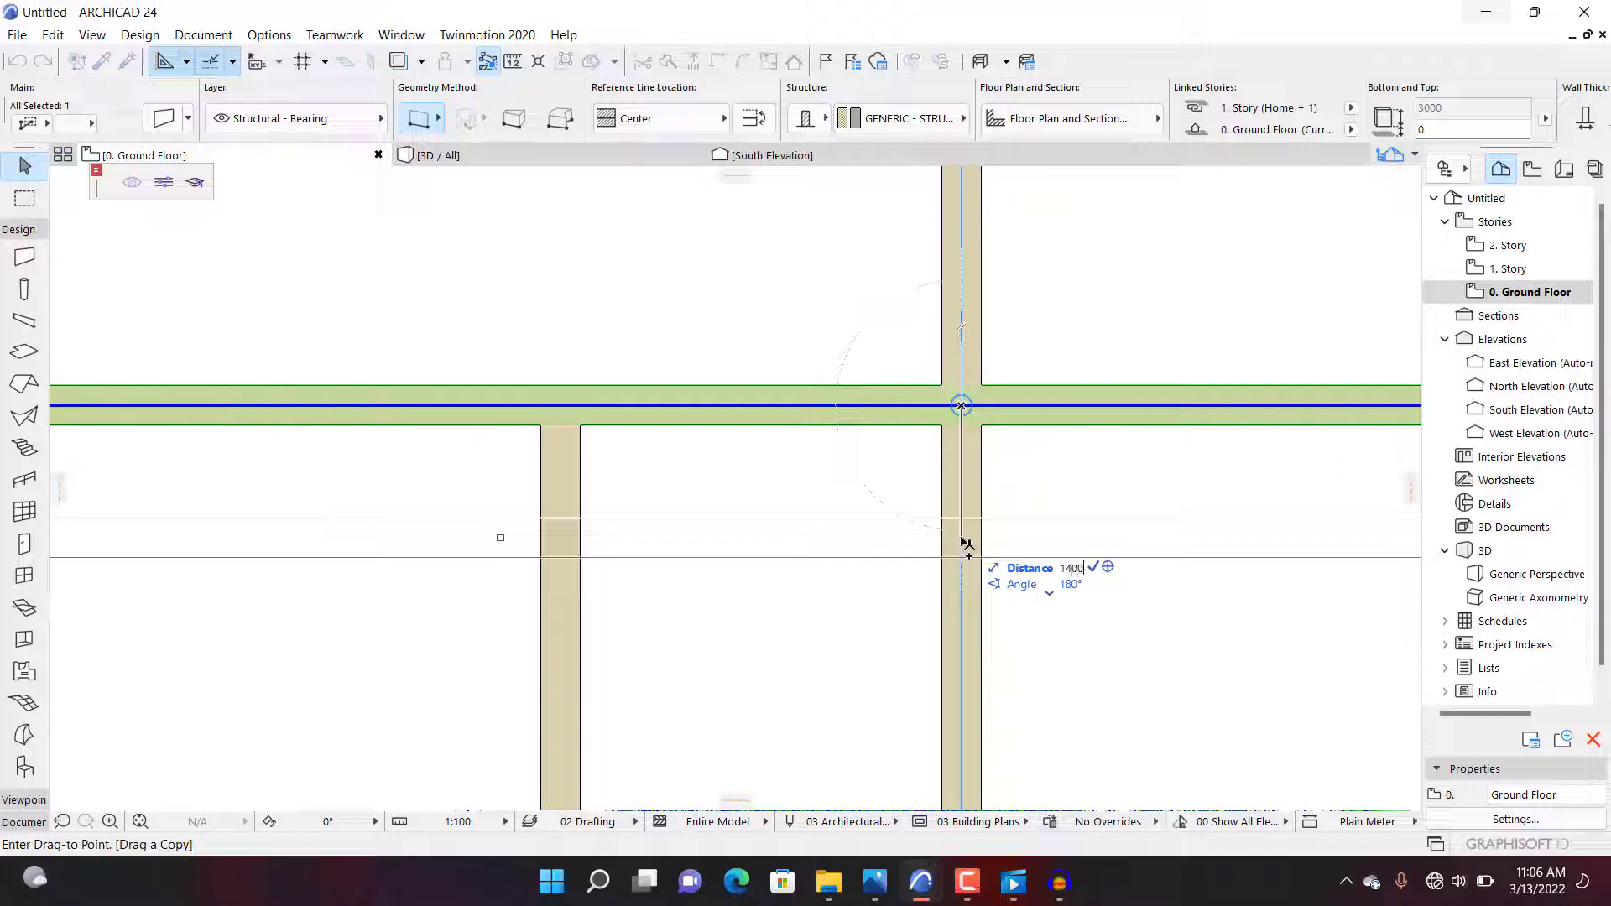
key(Return)
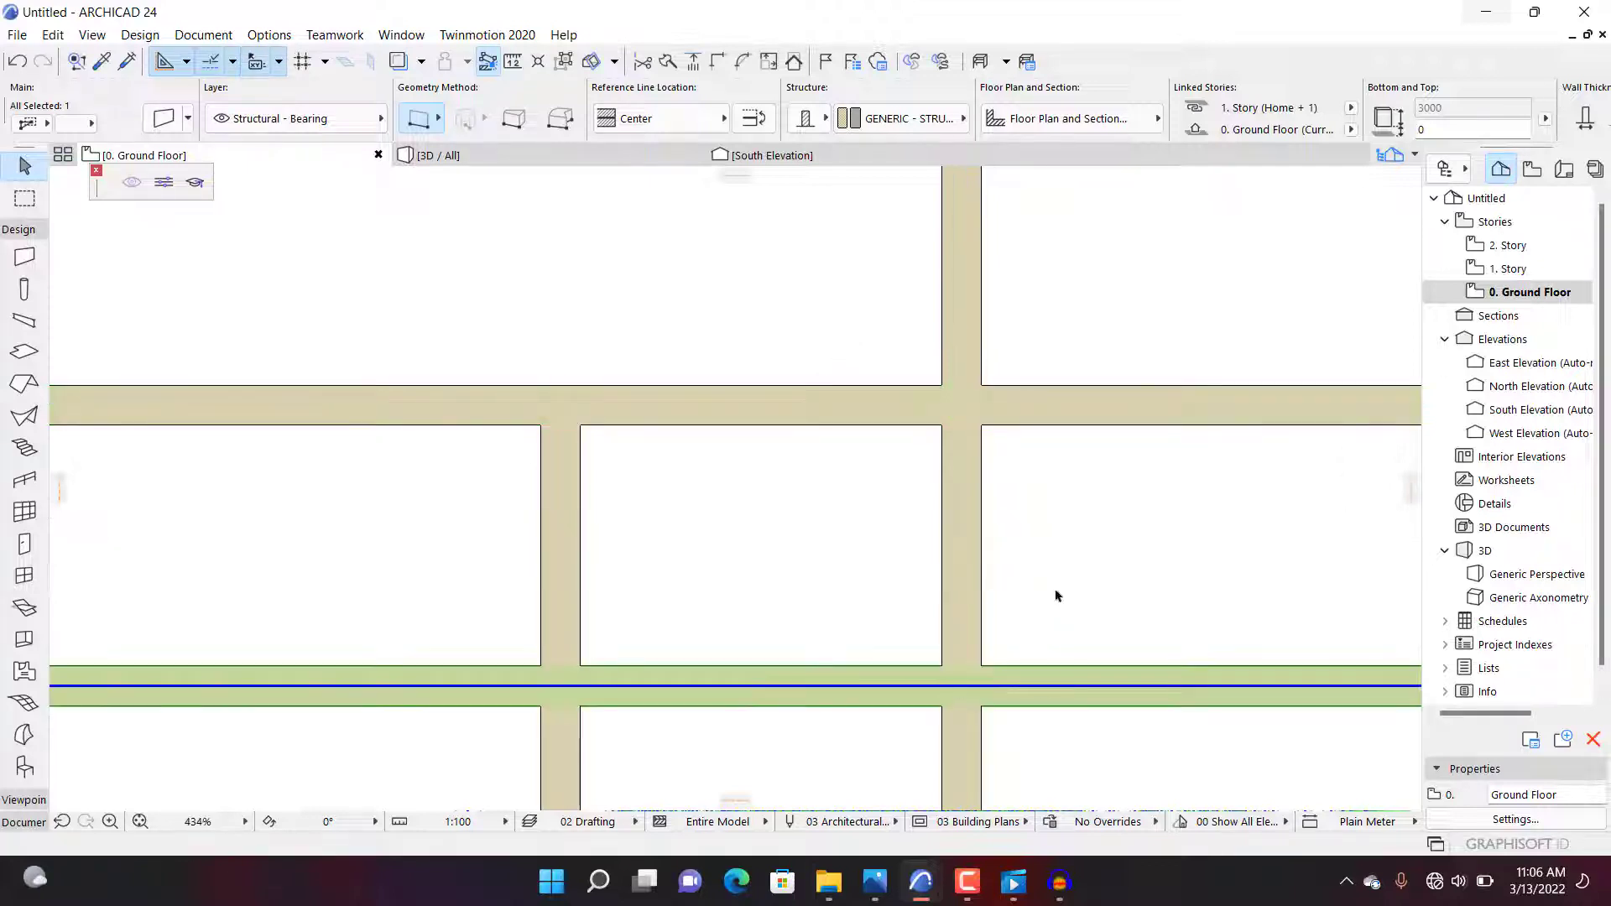
Step: Trim the southern copy on both sides so it only spans the narrow bay above the recessed south wall, and clear the selection
scroll(816, 456, down, 6)
scroll(840, 480, up, 5)
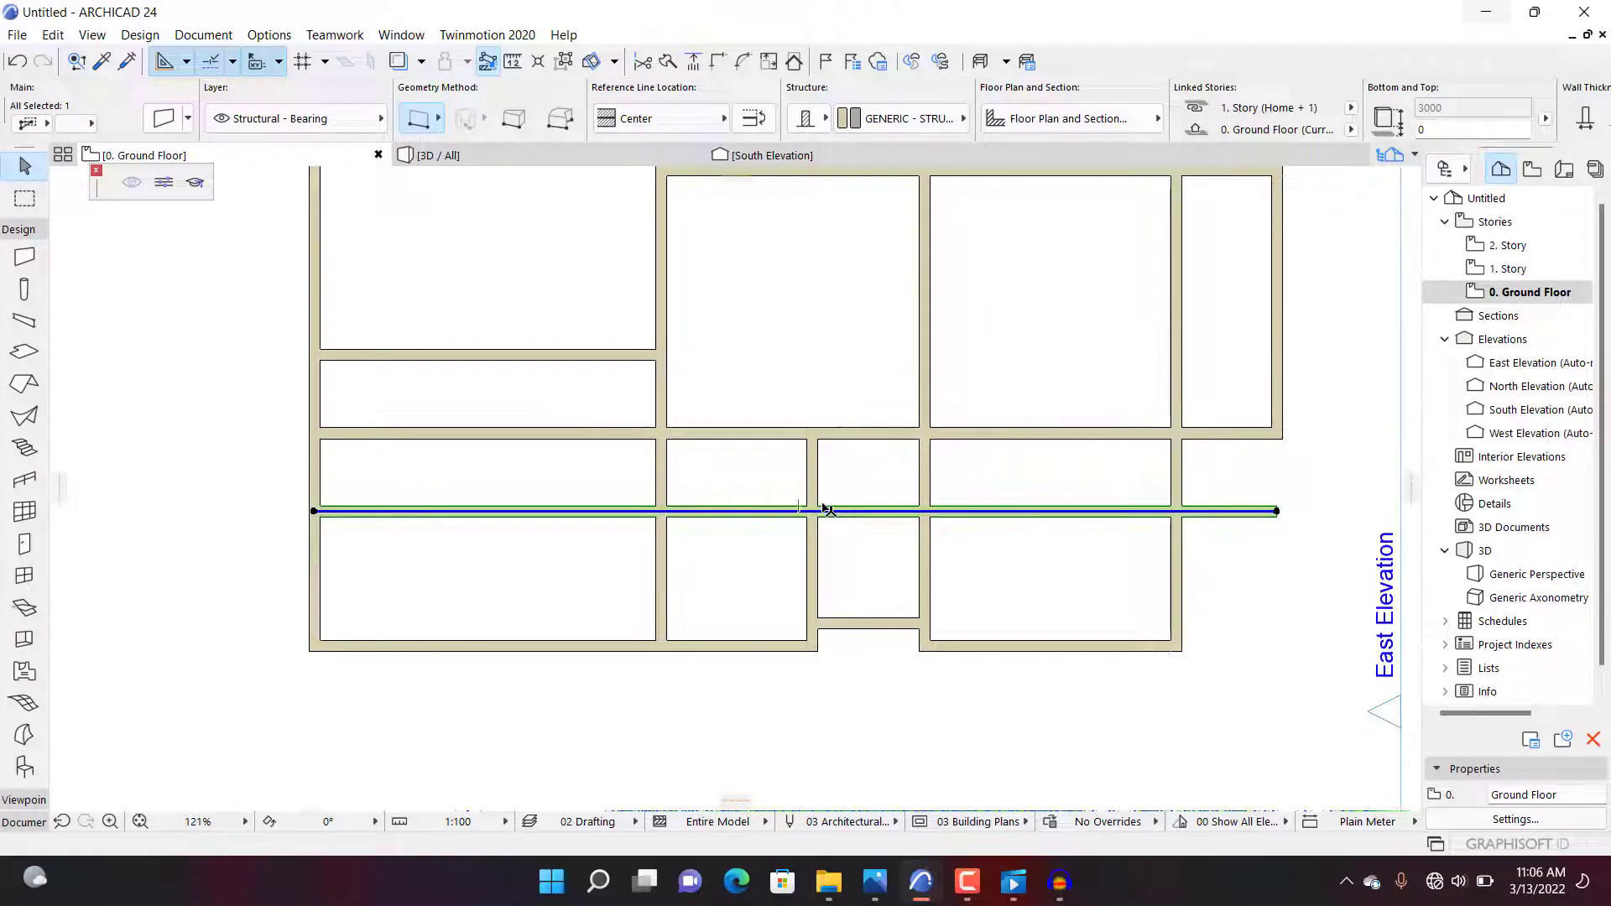
click(816, 545)
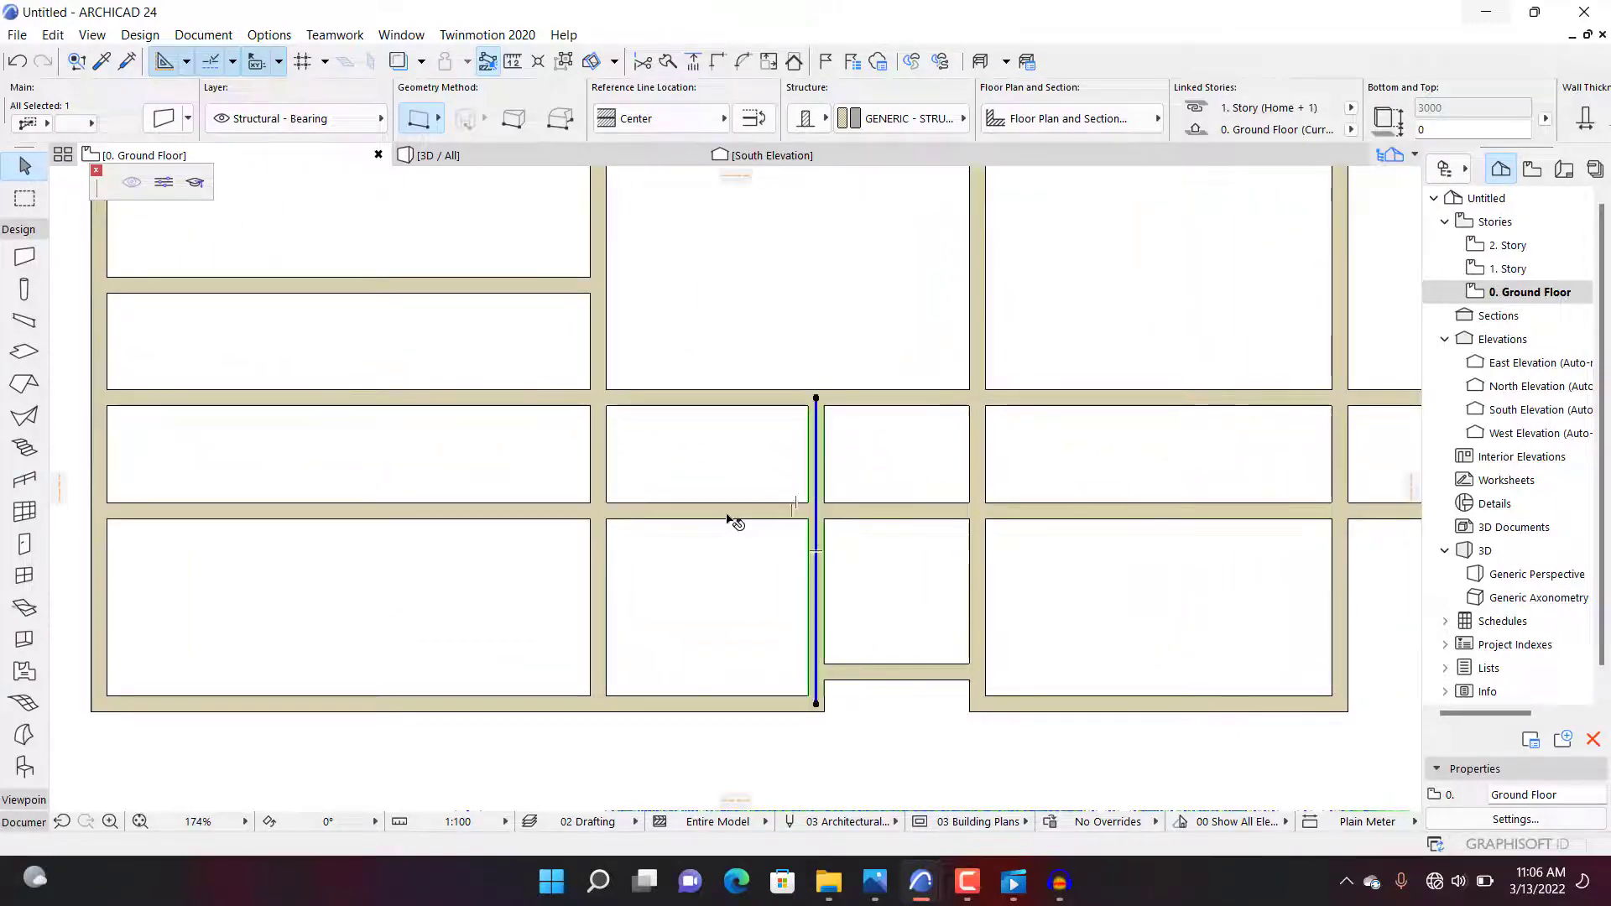
ctrl+click(730, 514)
click(946, 517)
click(984, 569)
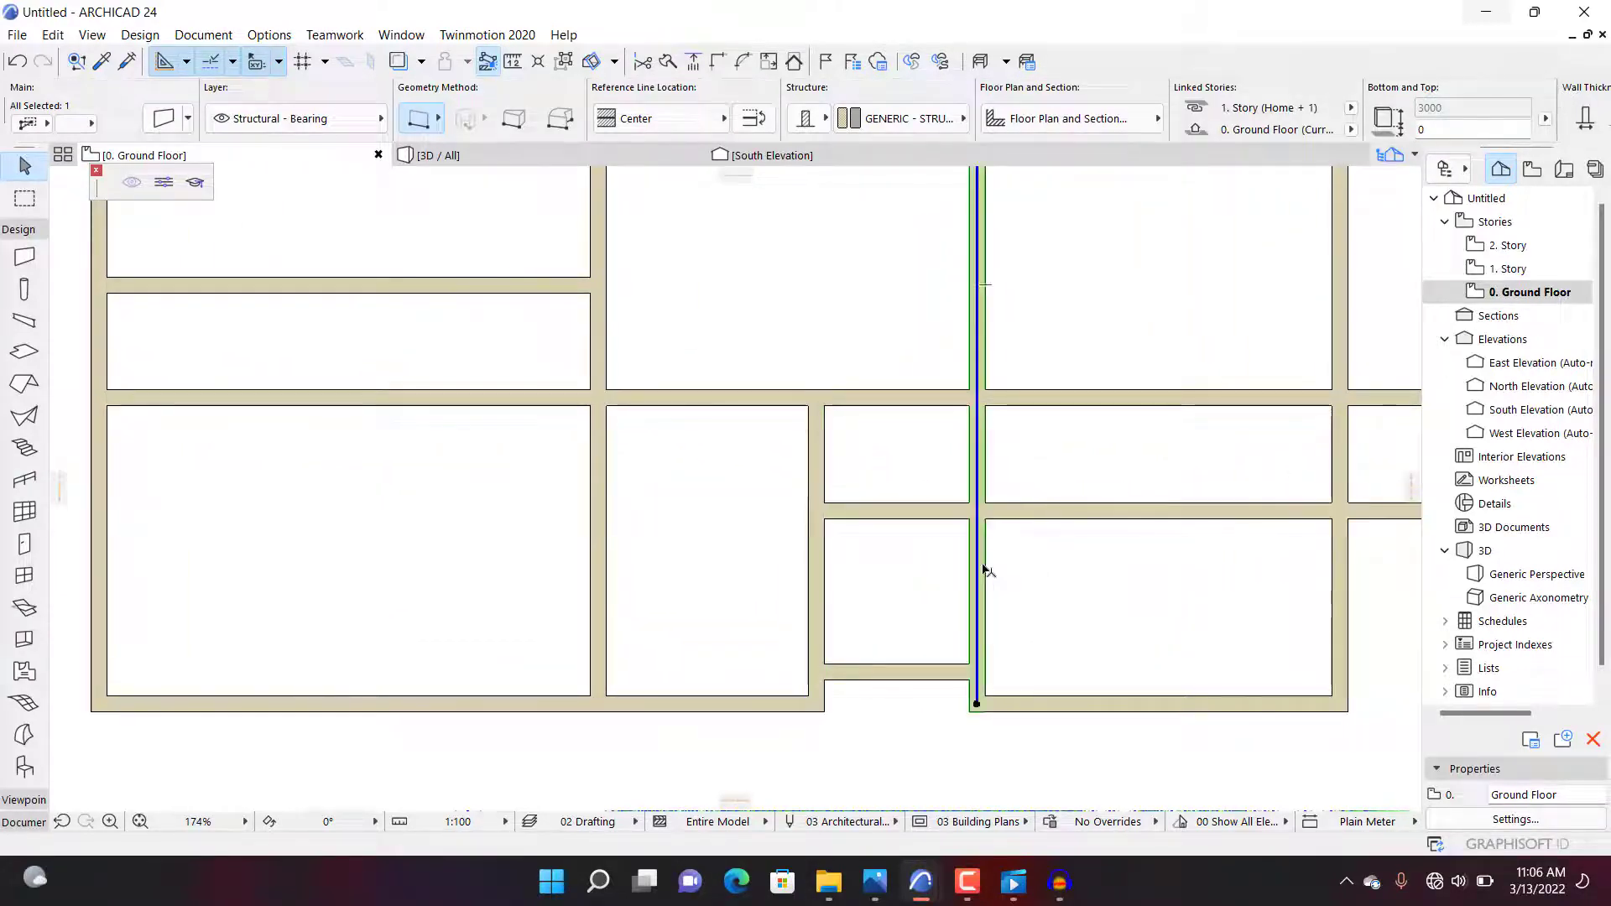
ctrl+click(1008, 519)
click(924, 555)
scroll(924, 557, down, 6)
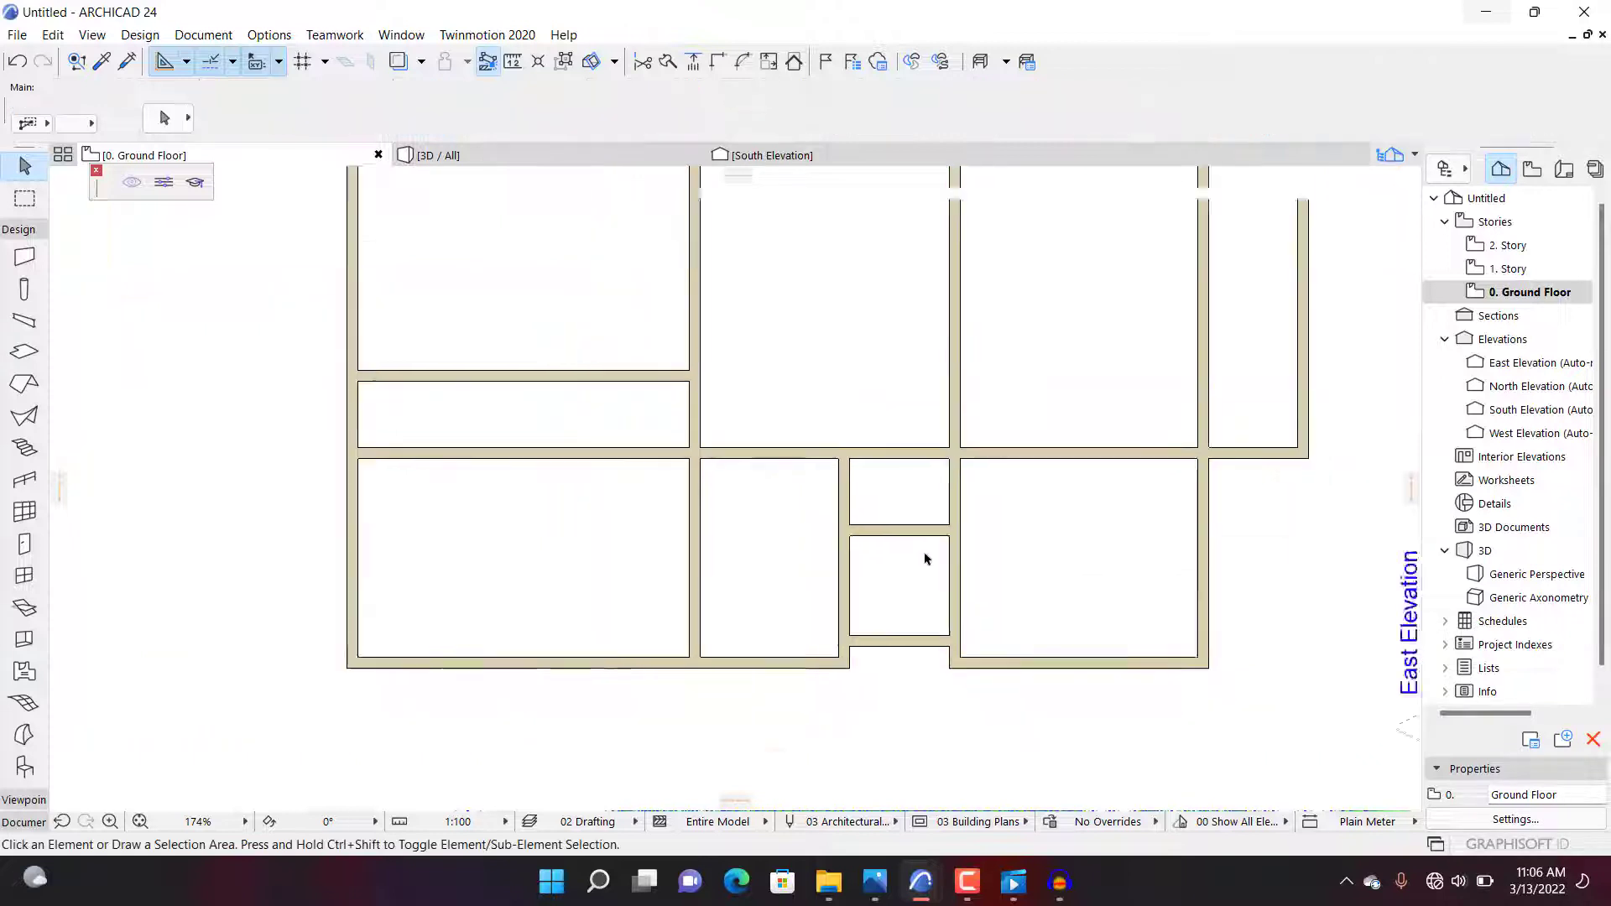
Step: Copy the northeastern block's east vertical wall 2250 mm west, using its northern end as the drag reference, and clear the selection
scroll(1036, 337, up, 7)
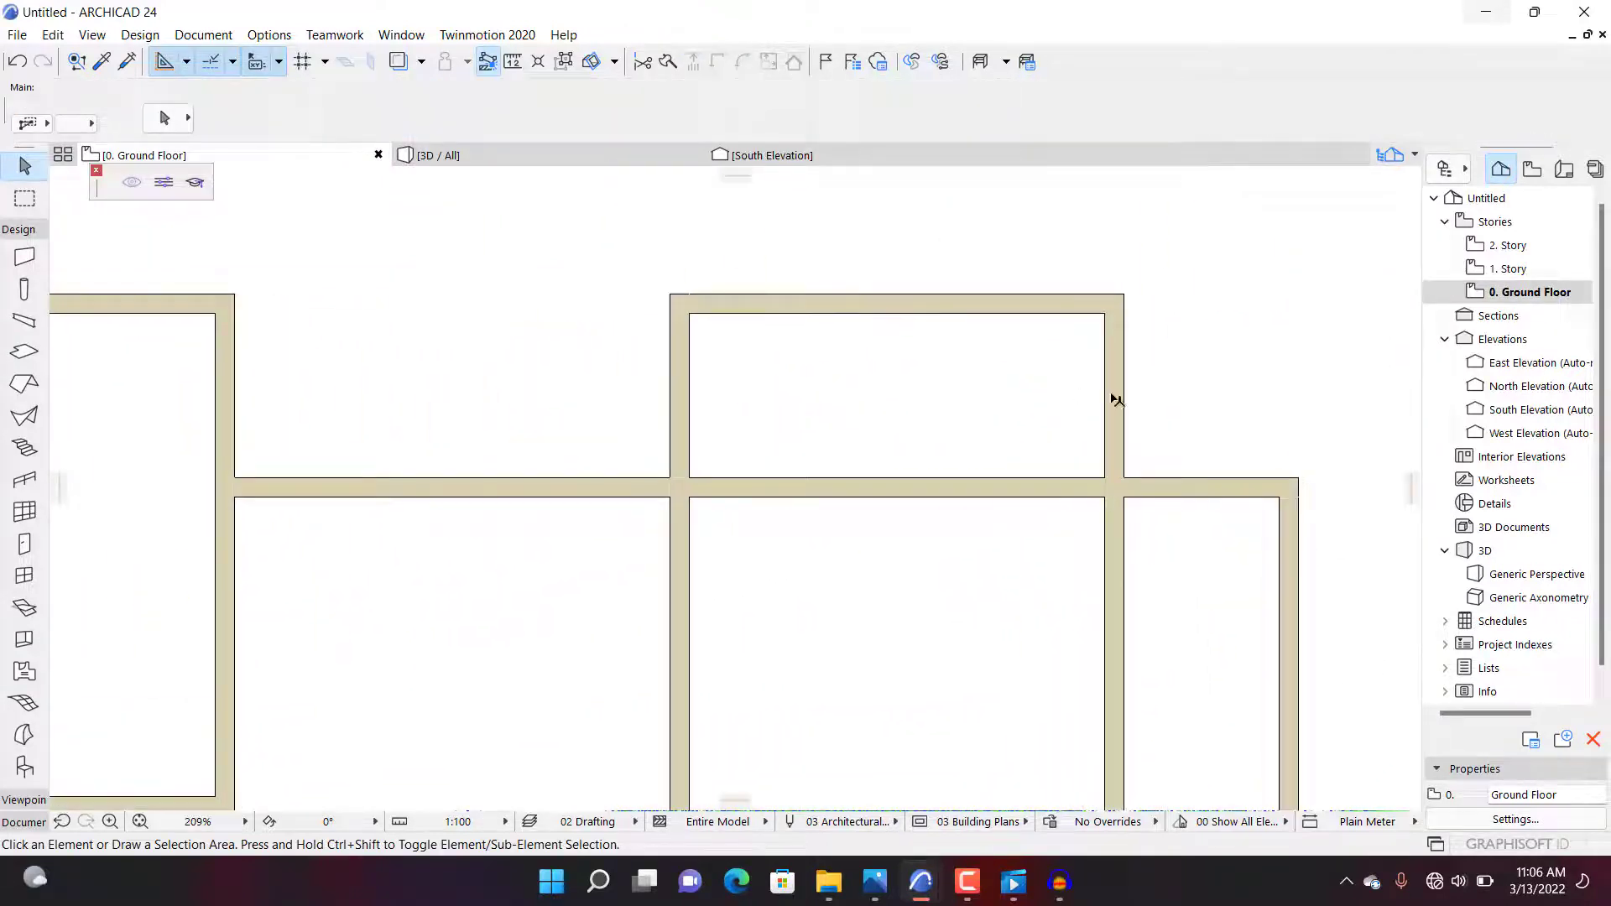
click(1111, 394)
key(ctrl+shift+d)
scroll(1108, 356, up, 1)
scroll(1112, 356, up, 1)
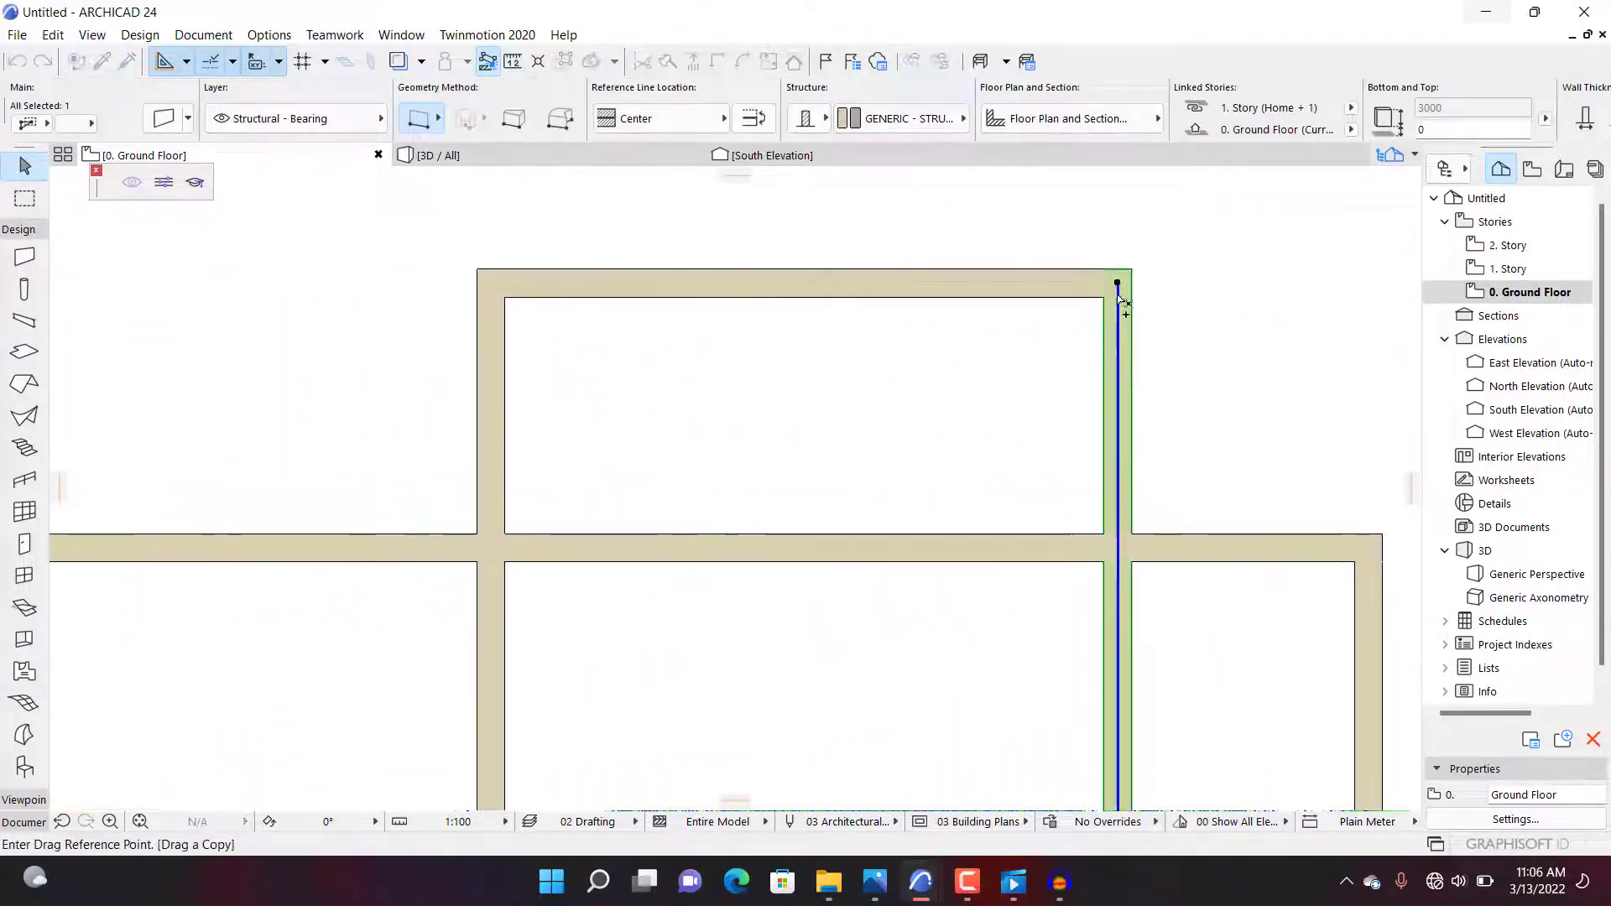
click(1115, 301)
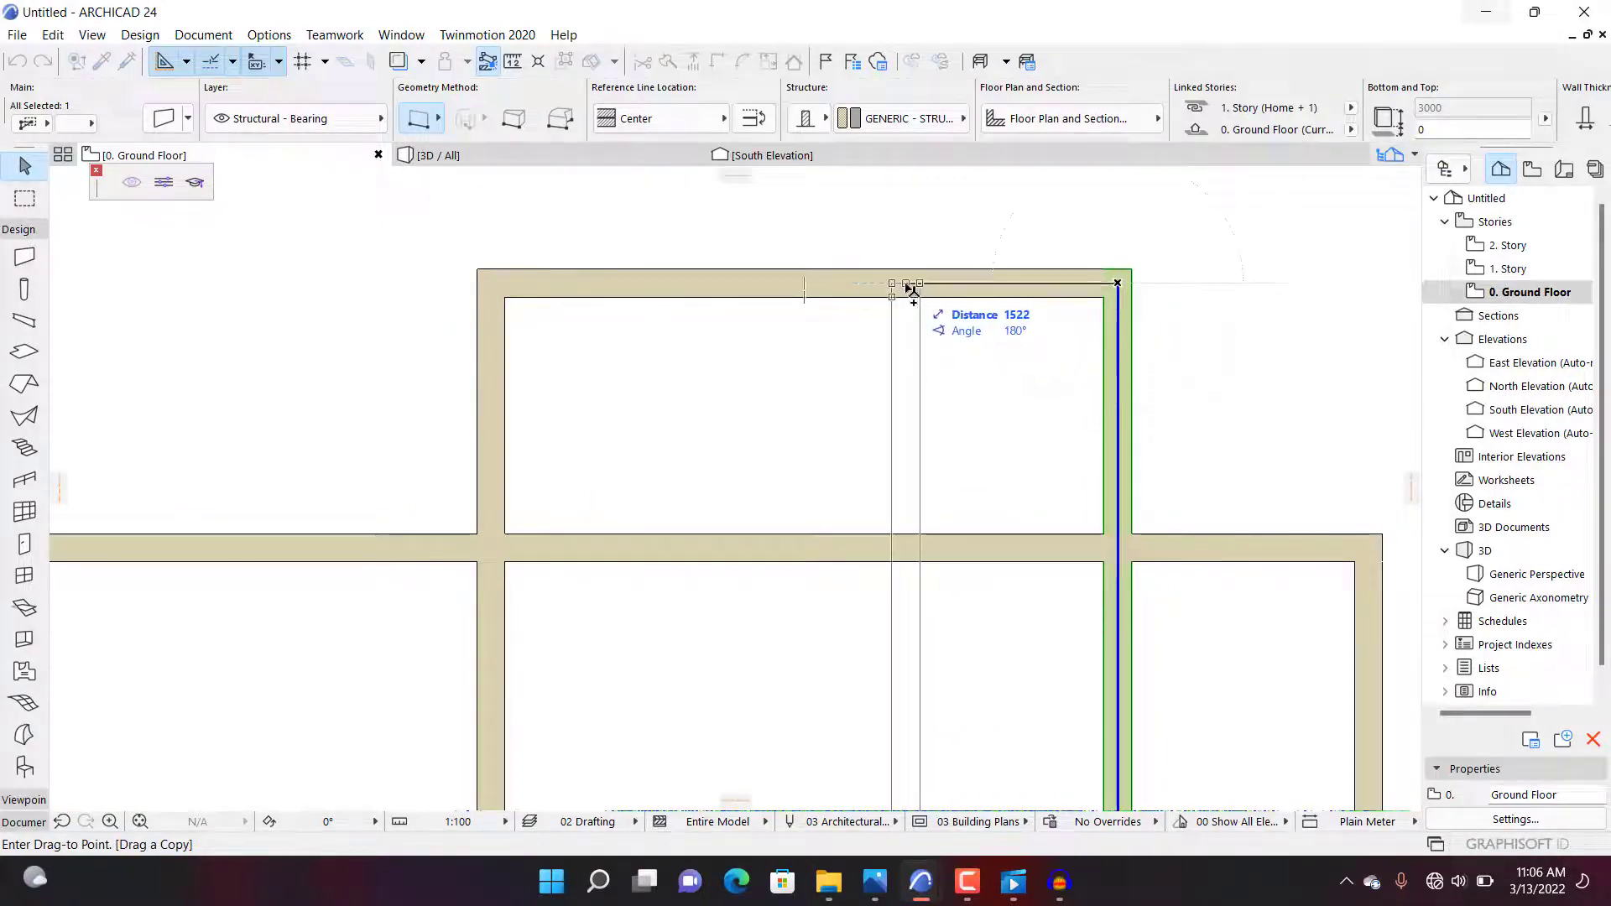
text(225)
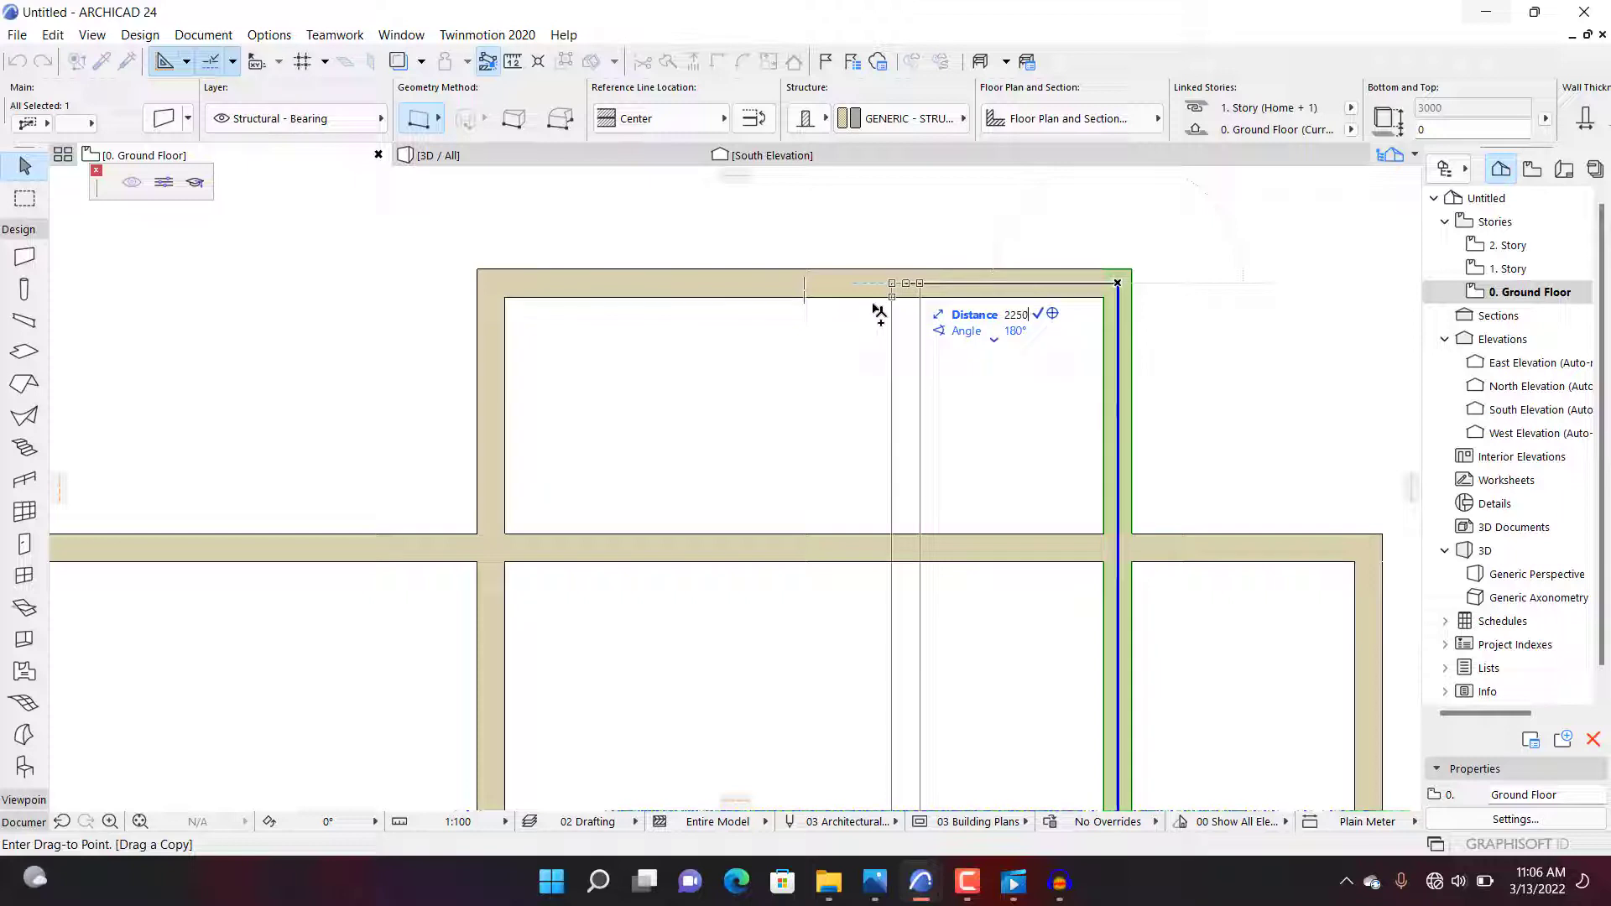
text(0)
key(Return)
key(Escape)
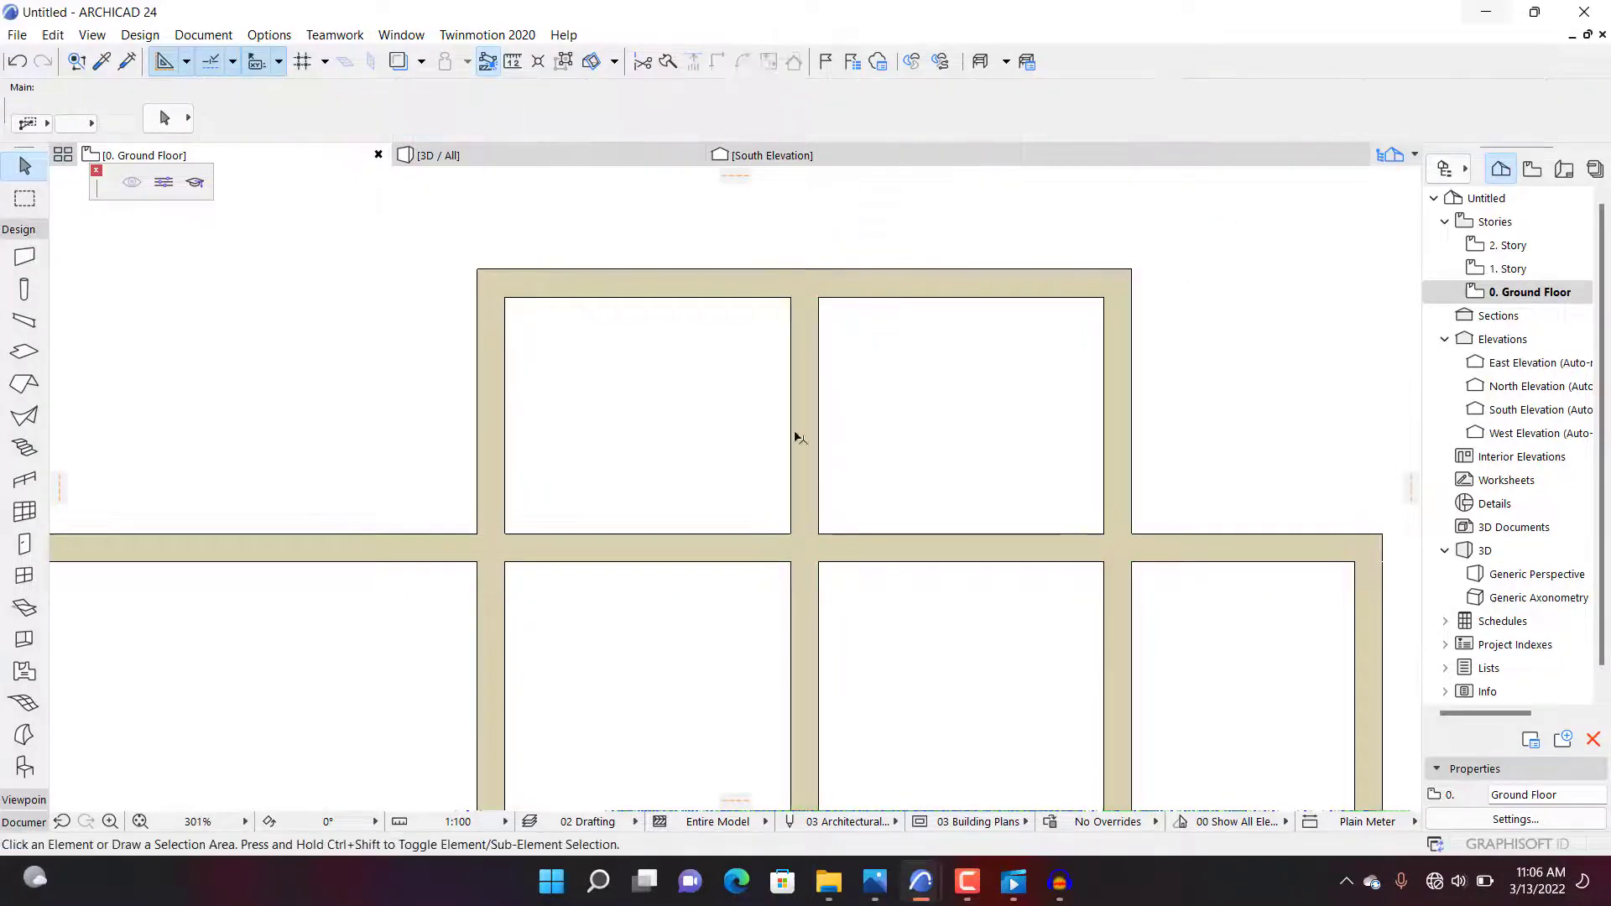
Step: Trim away the copied vertical wall directly south of the second horizontal wall from the north, and clear the selection
click(899, 543)
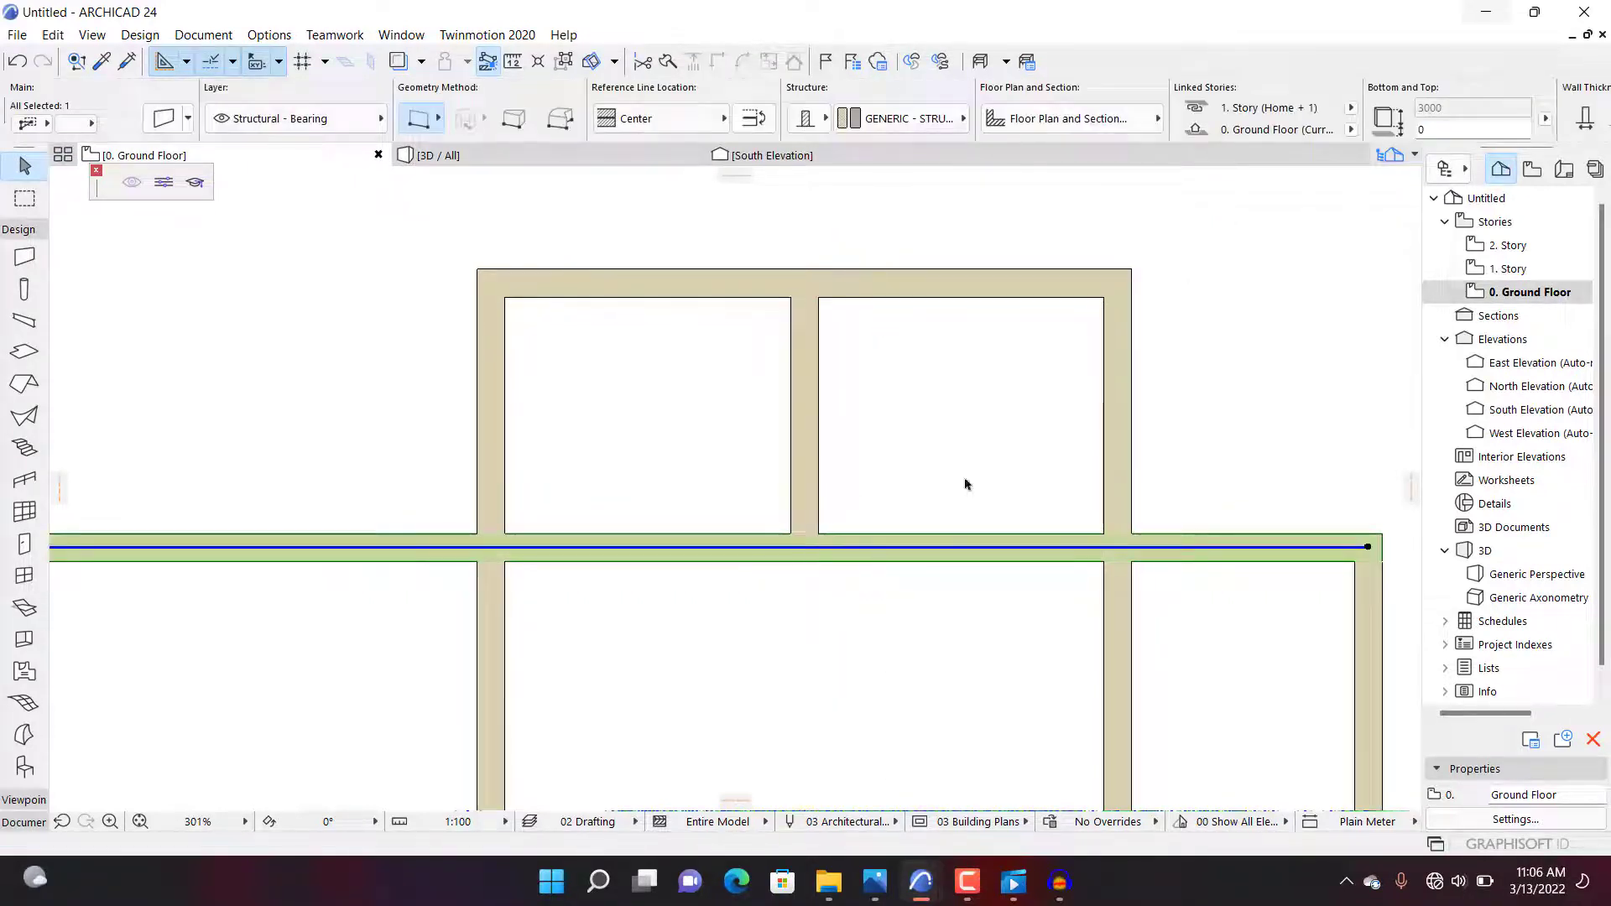
scroll(966, 484, down, 3)
key(Escape)
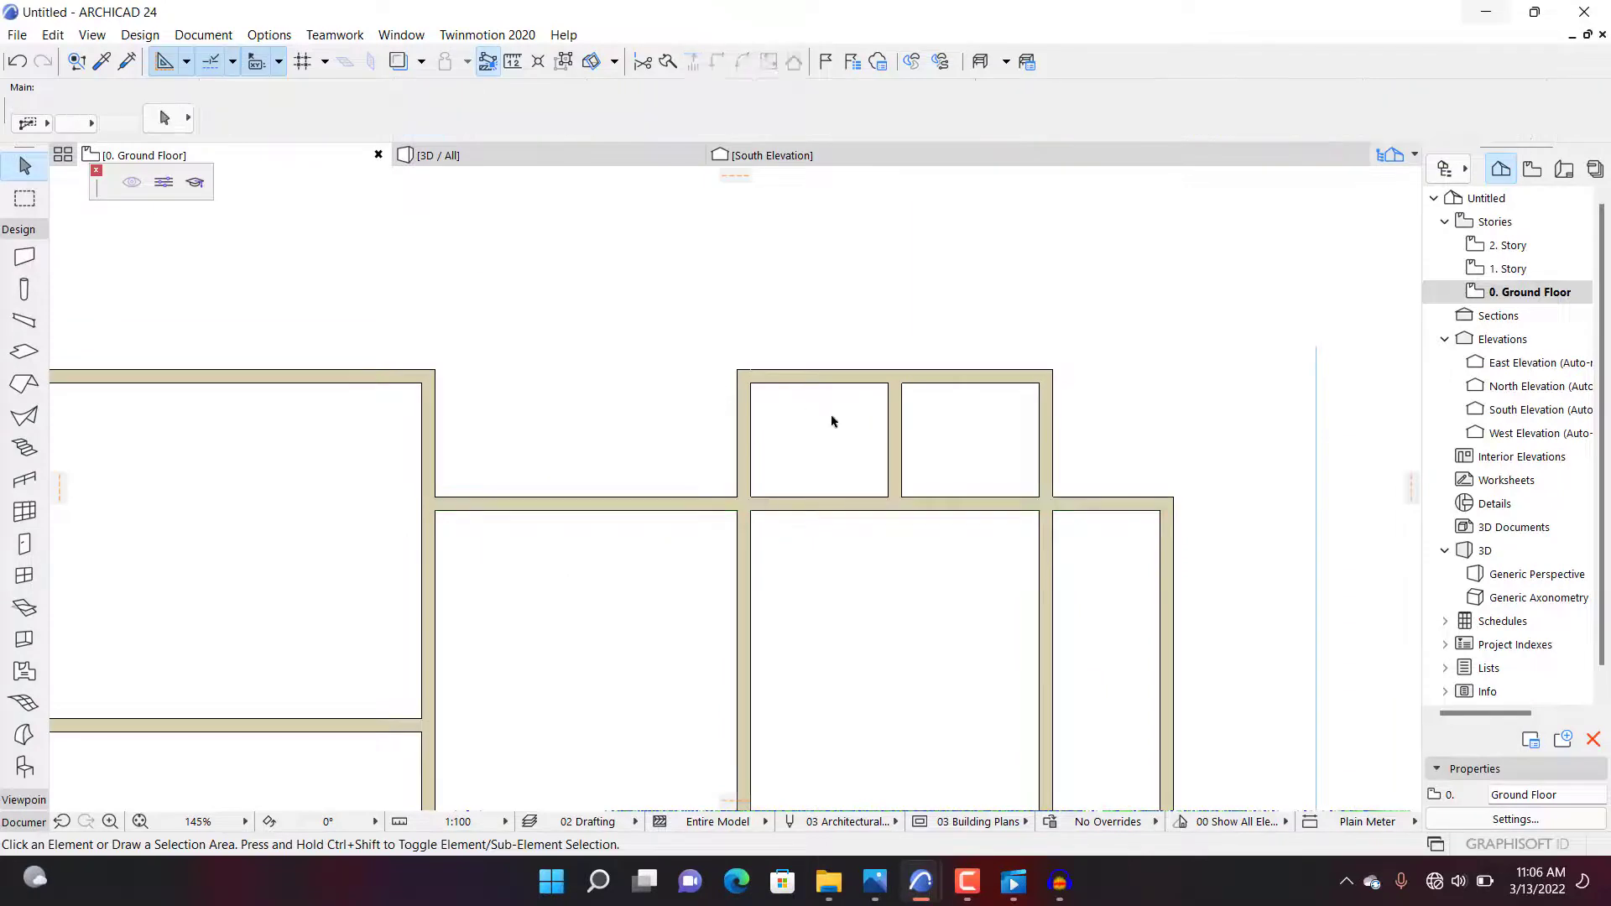
Step: Copy the westernmost vertical wall 3200 mm east, using its junction with the short western horizontal wall as the drag reference
scroll(993, 453, down, 4)
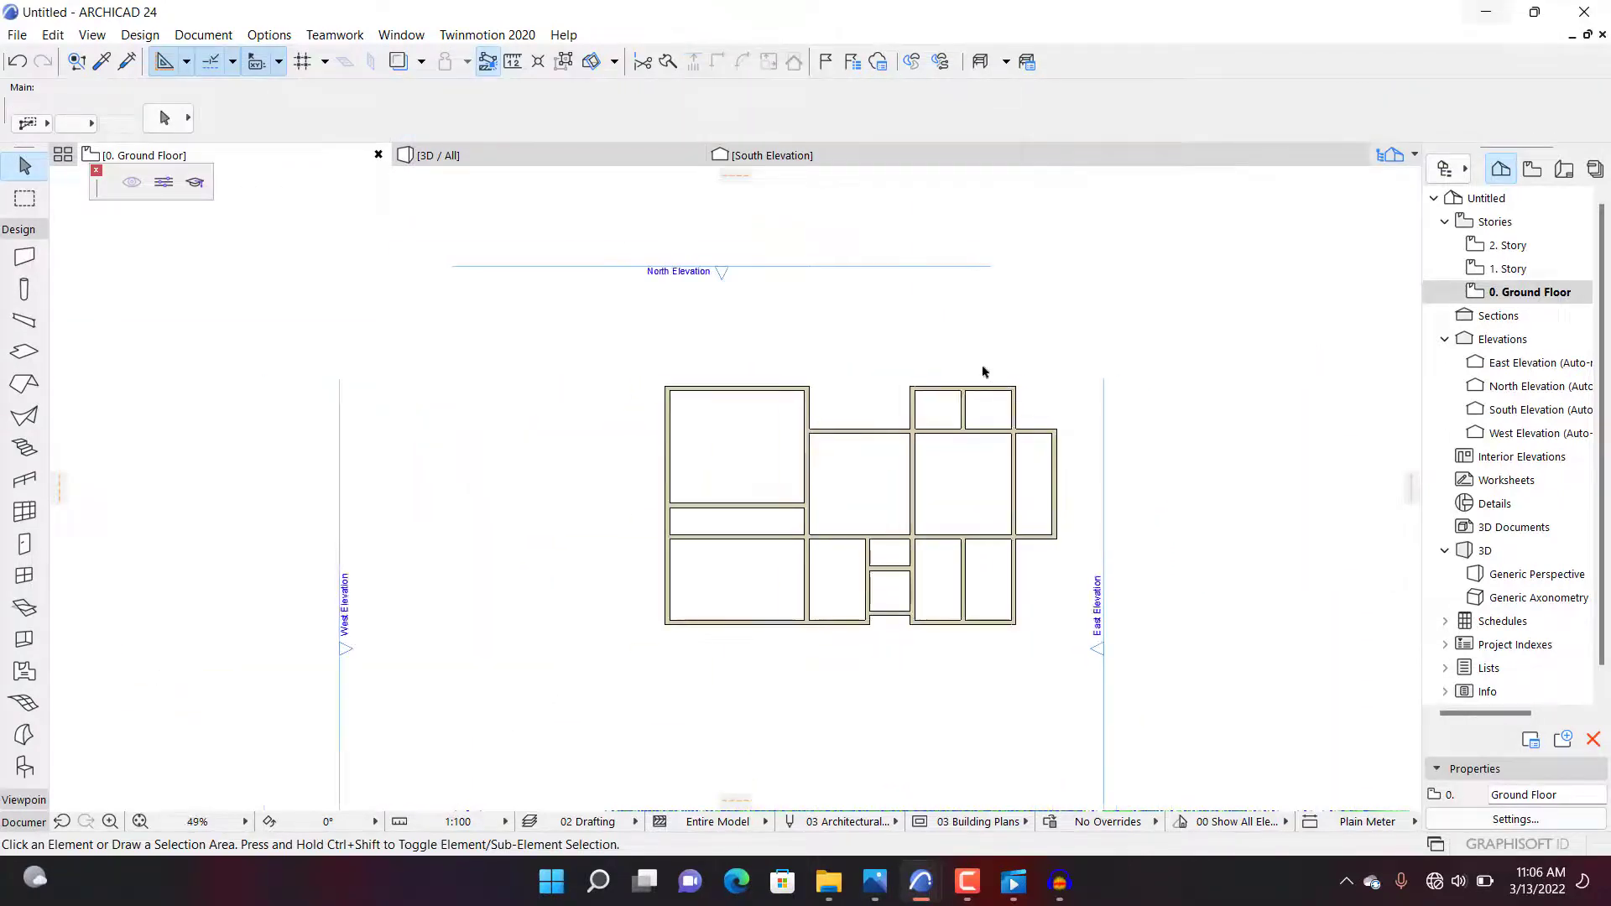
scroll(990, 504, up, 2)
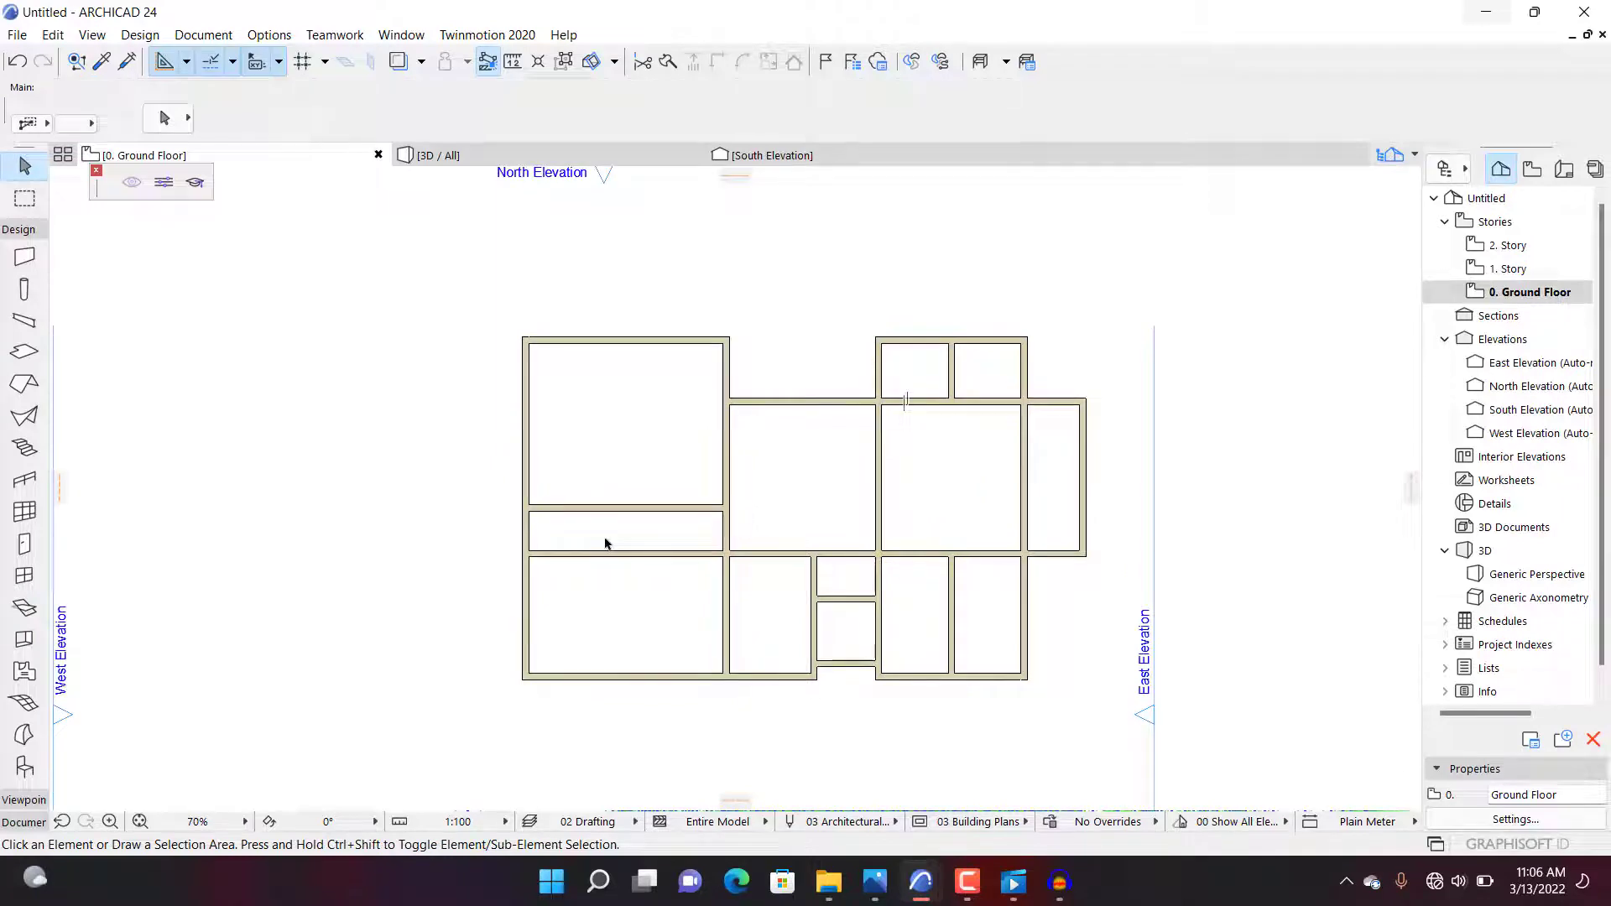
scroll(605, 543, up, 2)
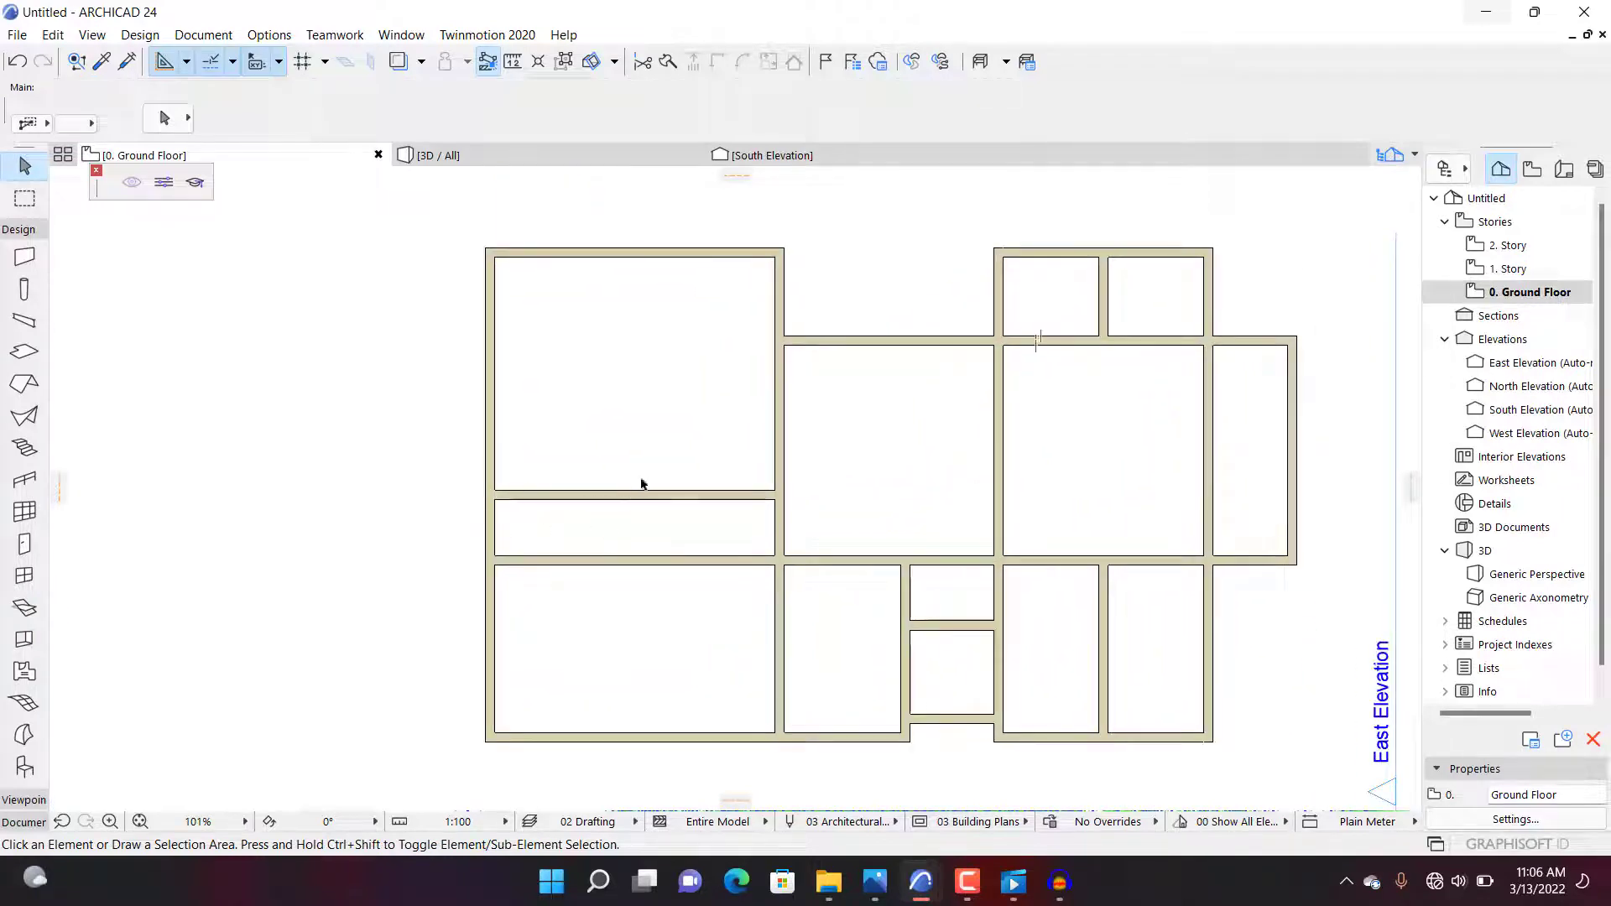
scroll(730, 565, down, 1)
scroll(708, 550, up, 4)
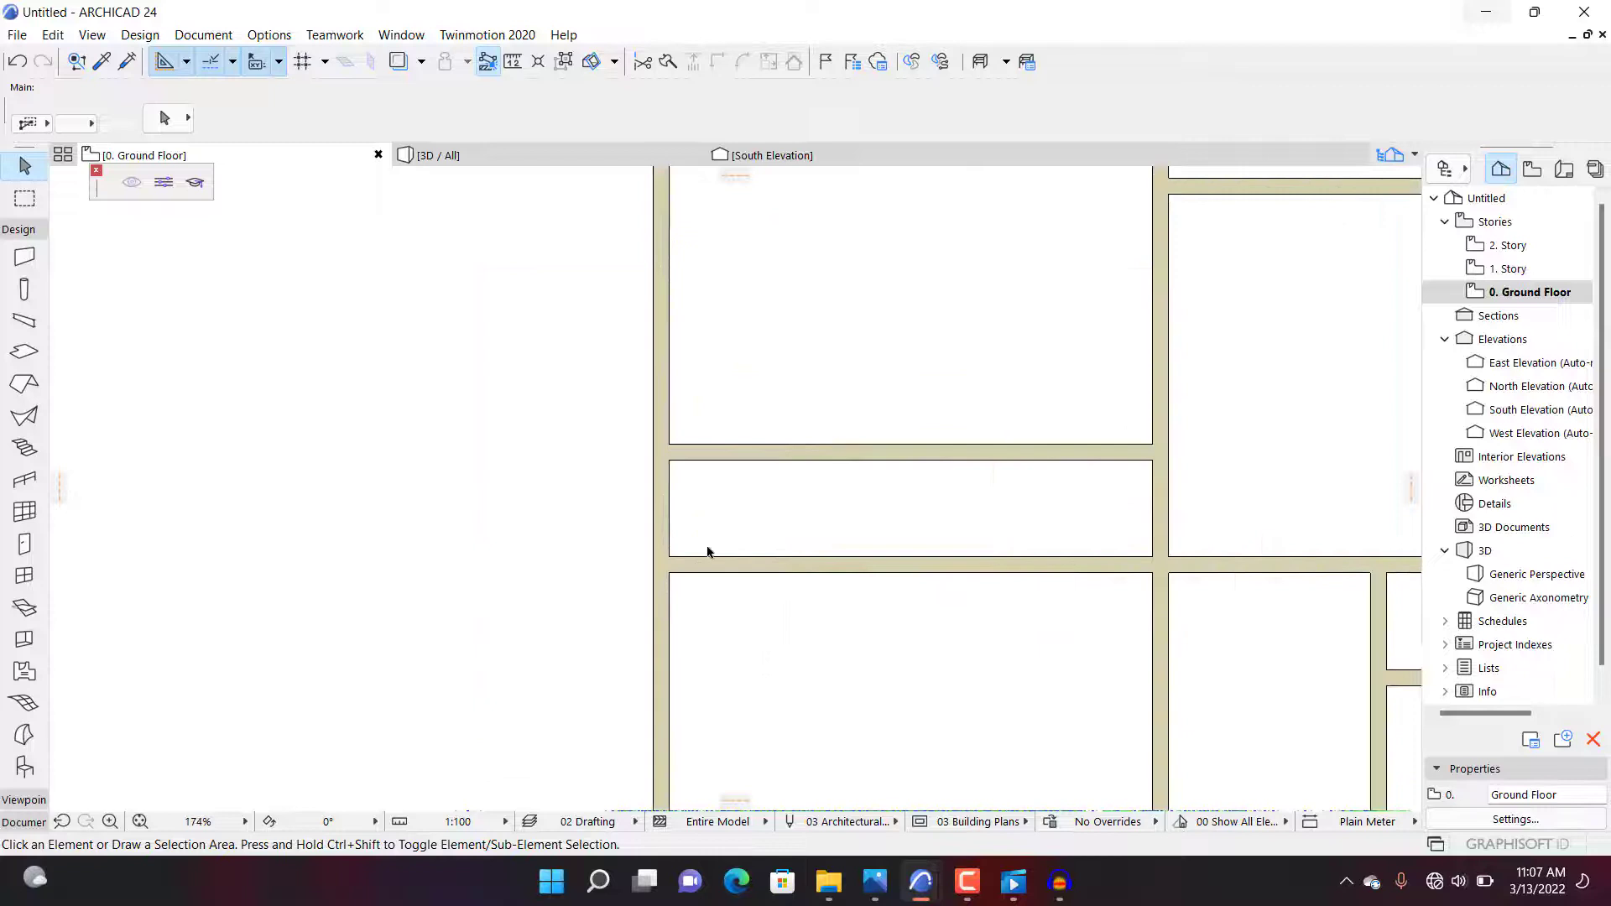
click(662, 537)
key(ctrl+d)
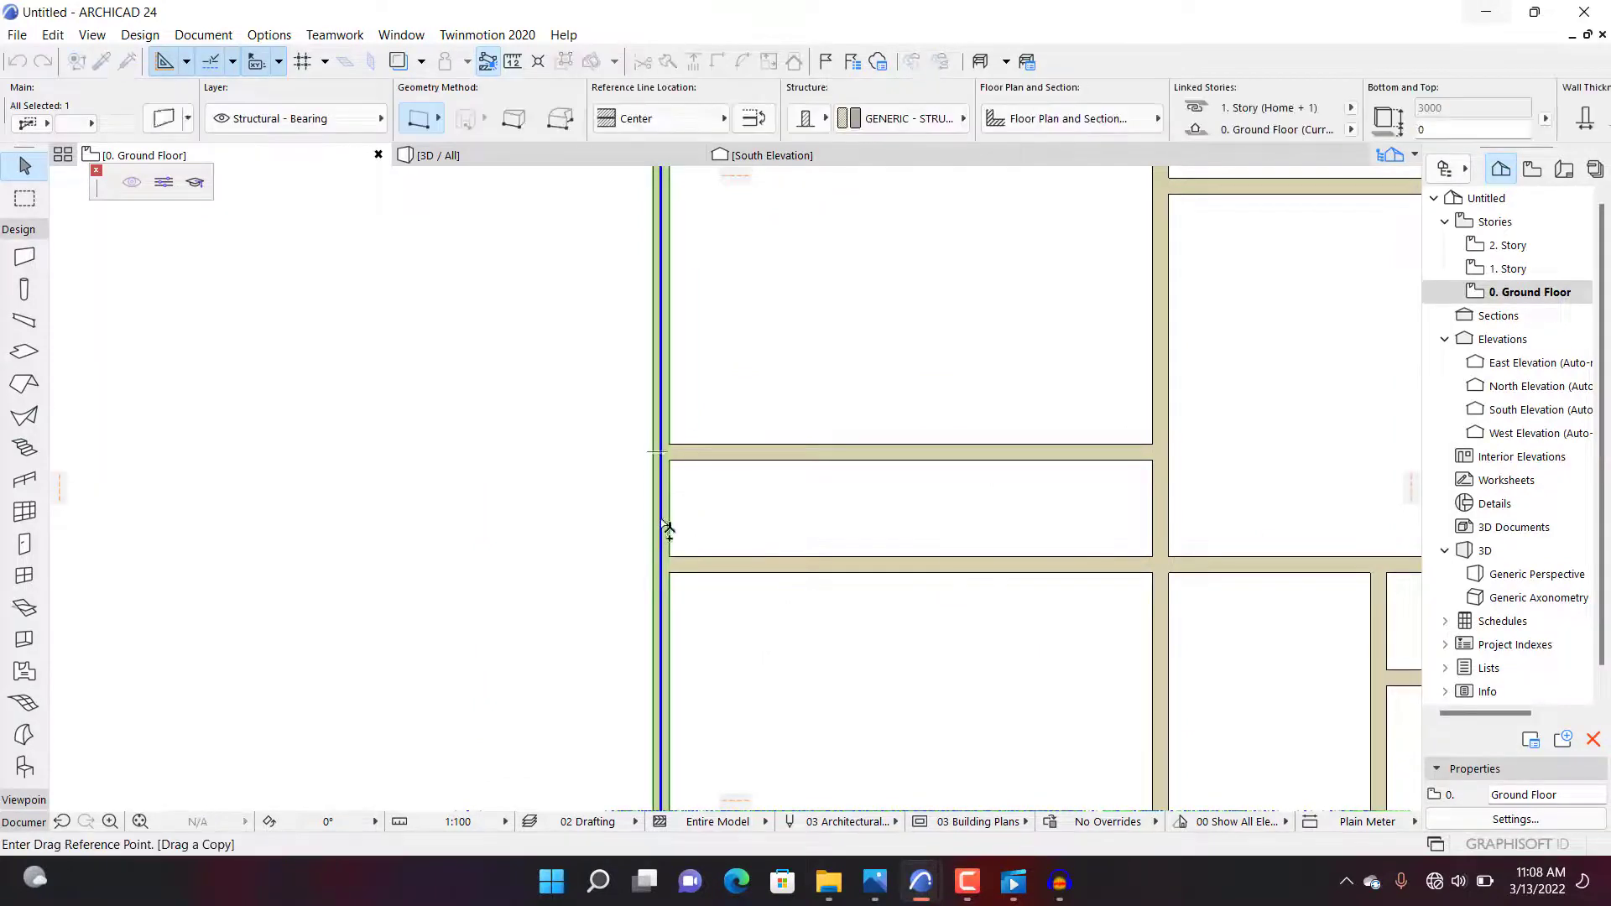
scroll(659, 470, up, 6)
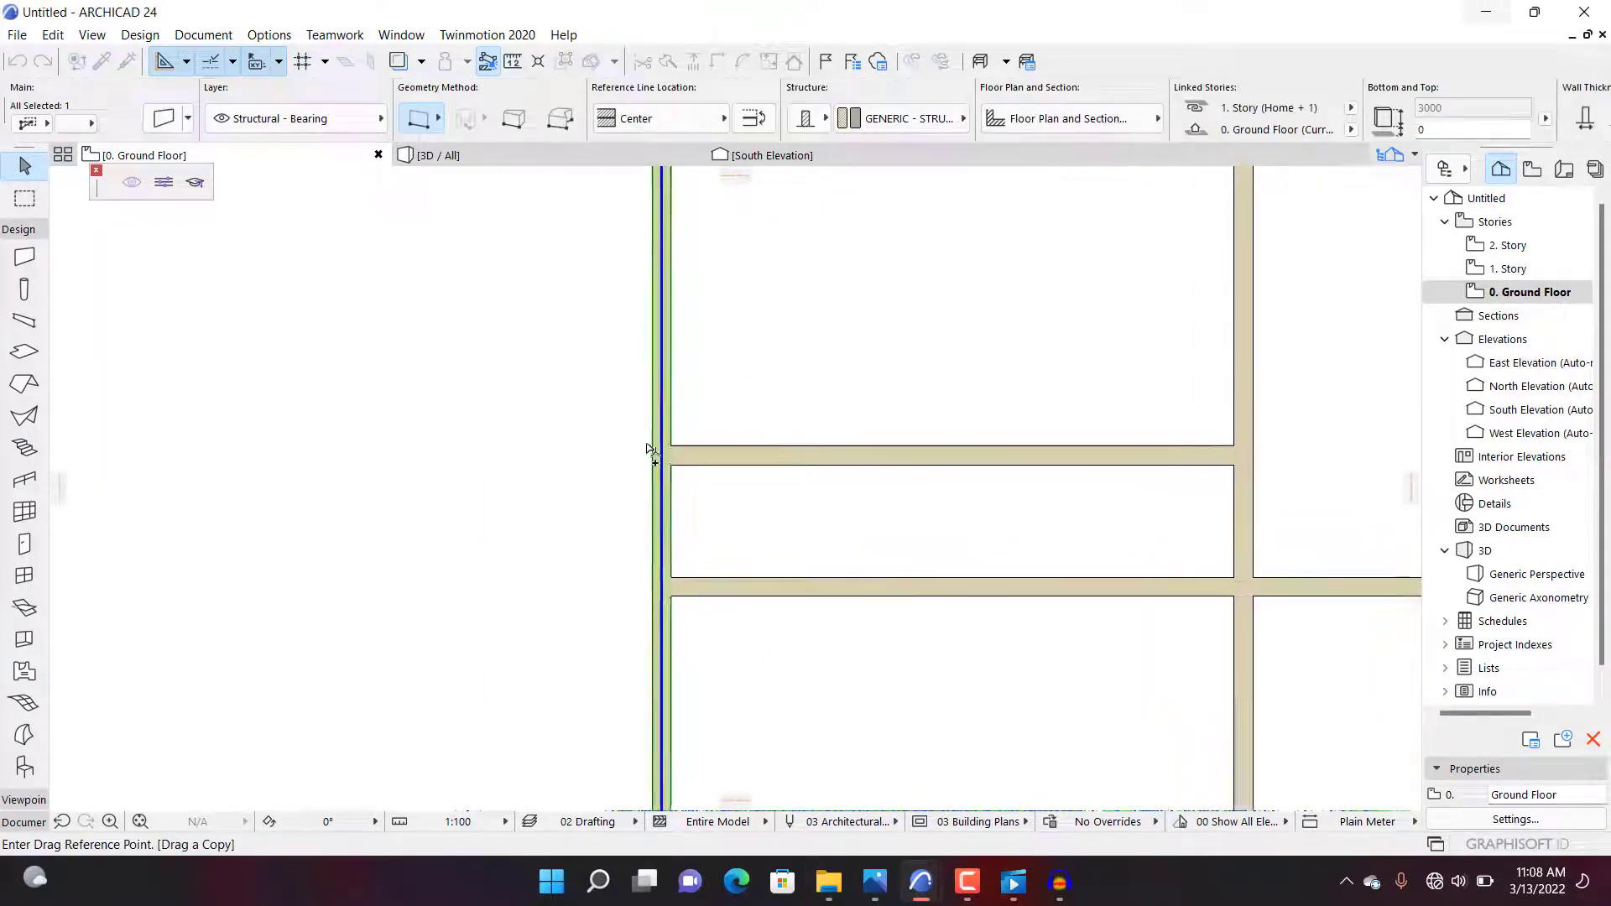
click(672, 481)
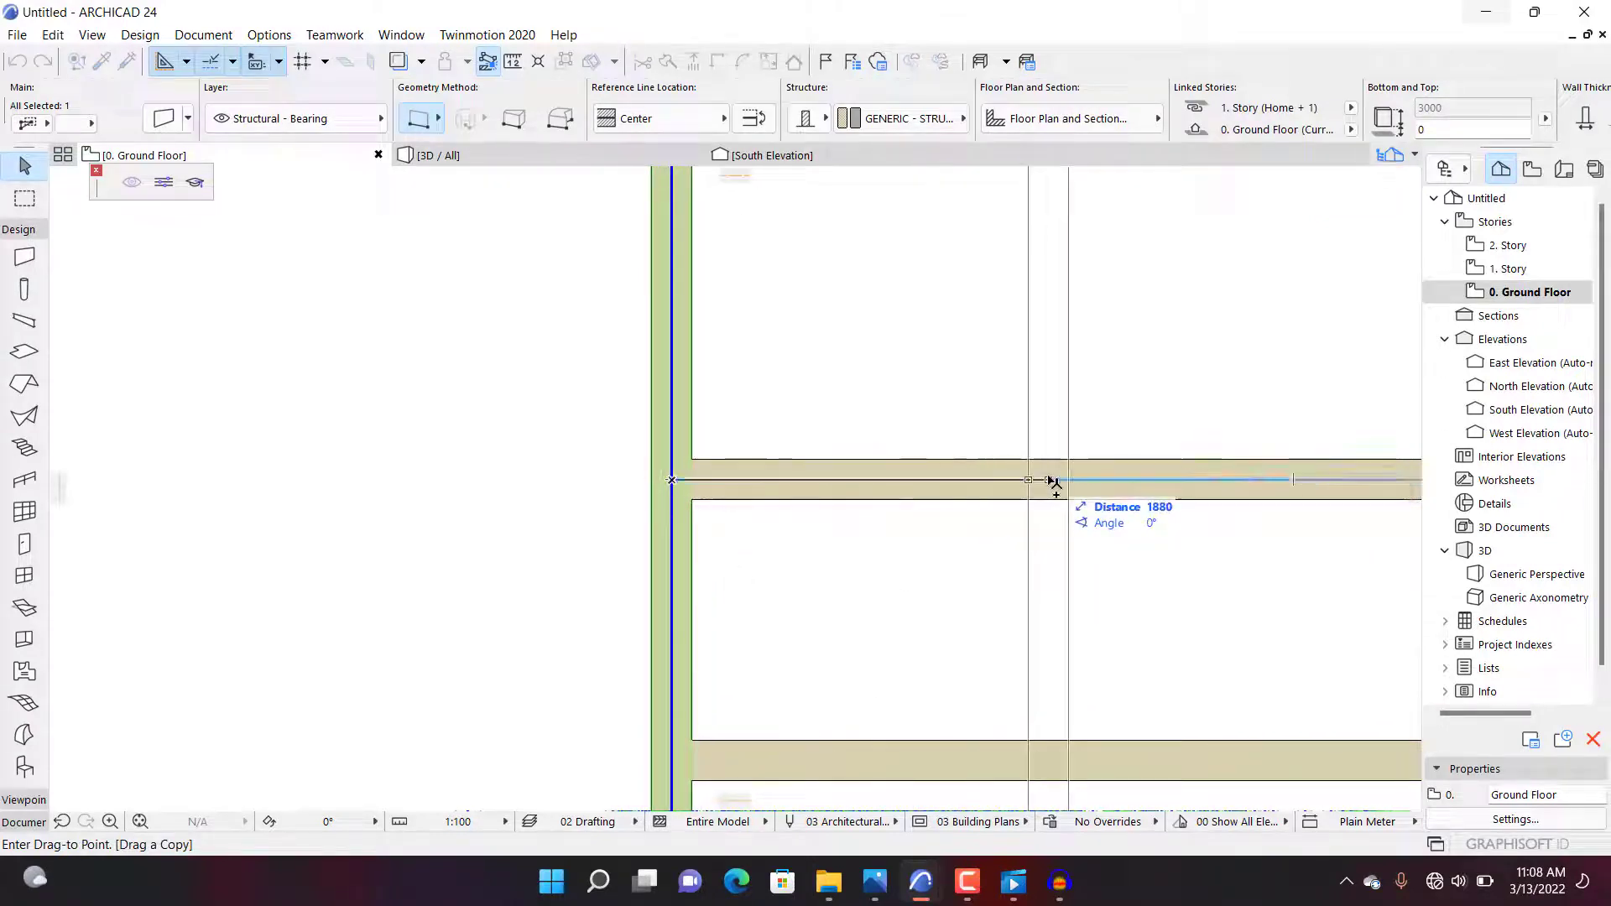
text(3200)
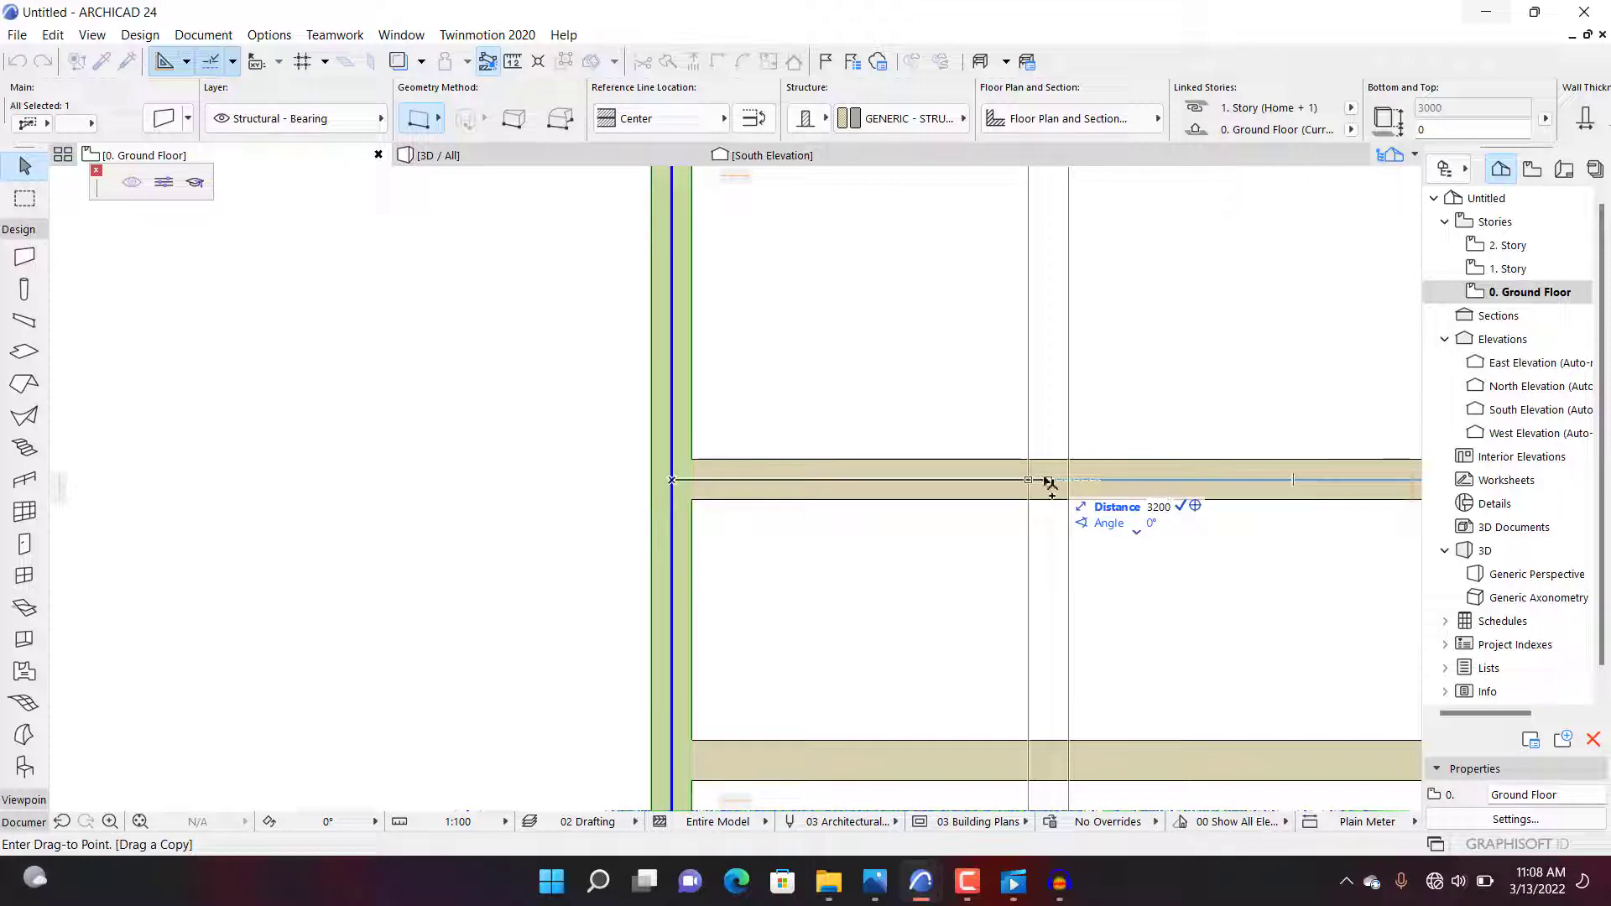
key(Return)
Step: Copy the newly placed vertical wall 1400 mm west, using its crossing with the short western horizontal wall as the drag reference
scroll(1099, 521, down, 5)
scroll(1137, 520, up, 2)
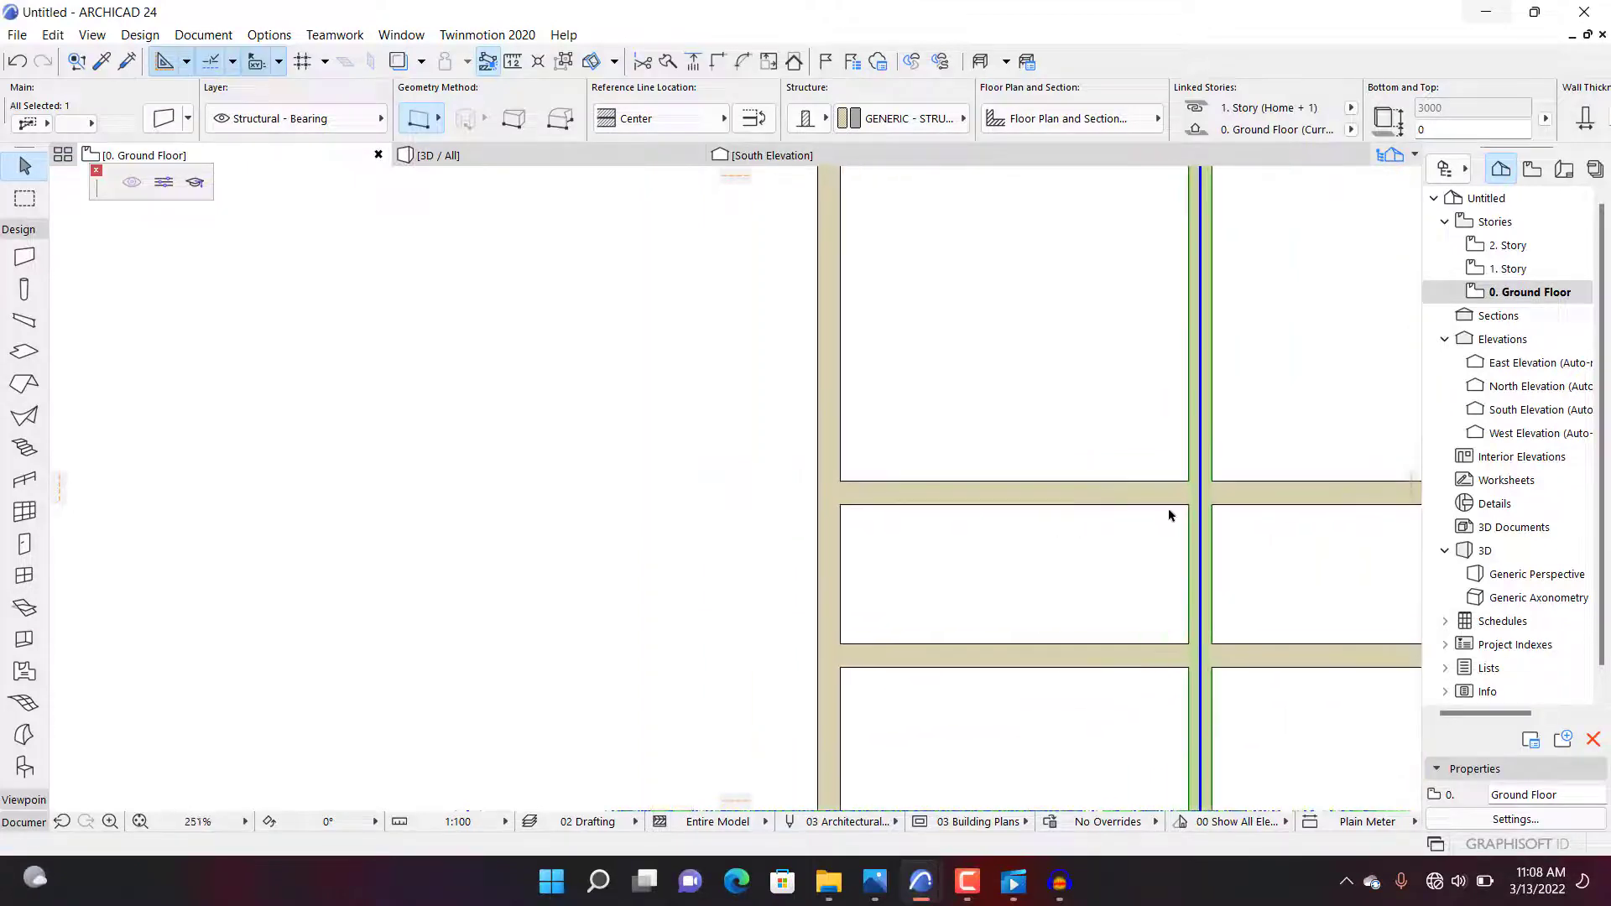
key(ctrl+shift+d)
scroll(1209, 517, up, 2)
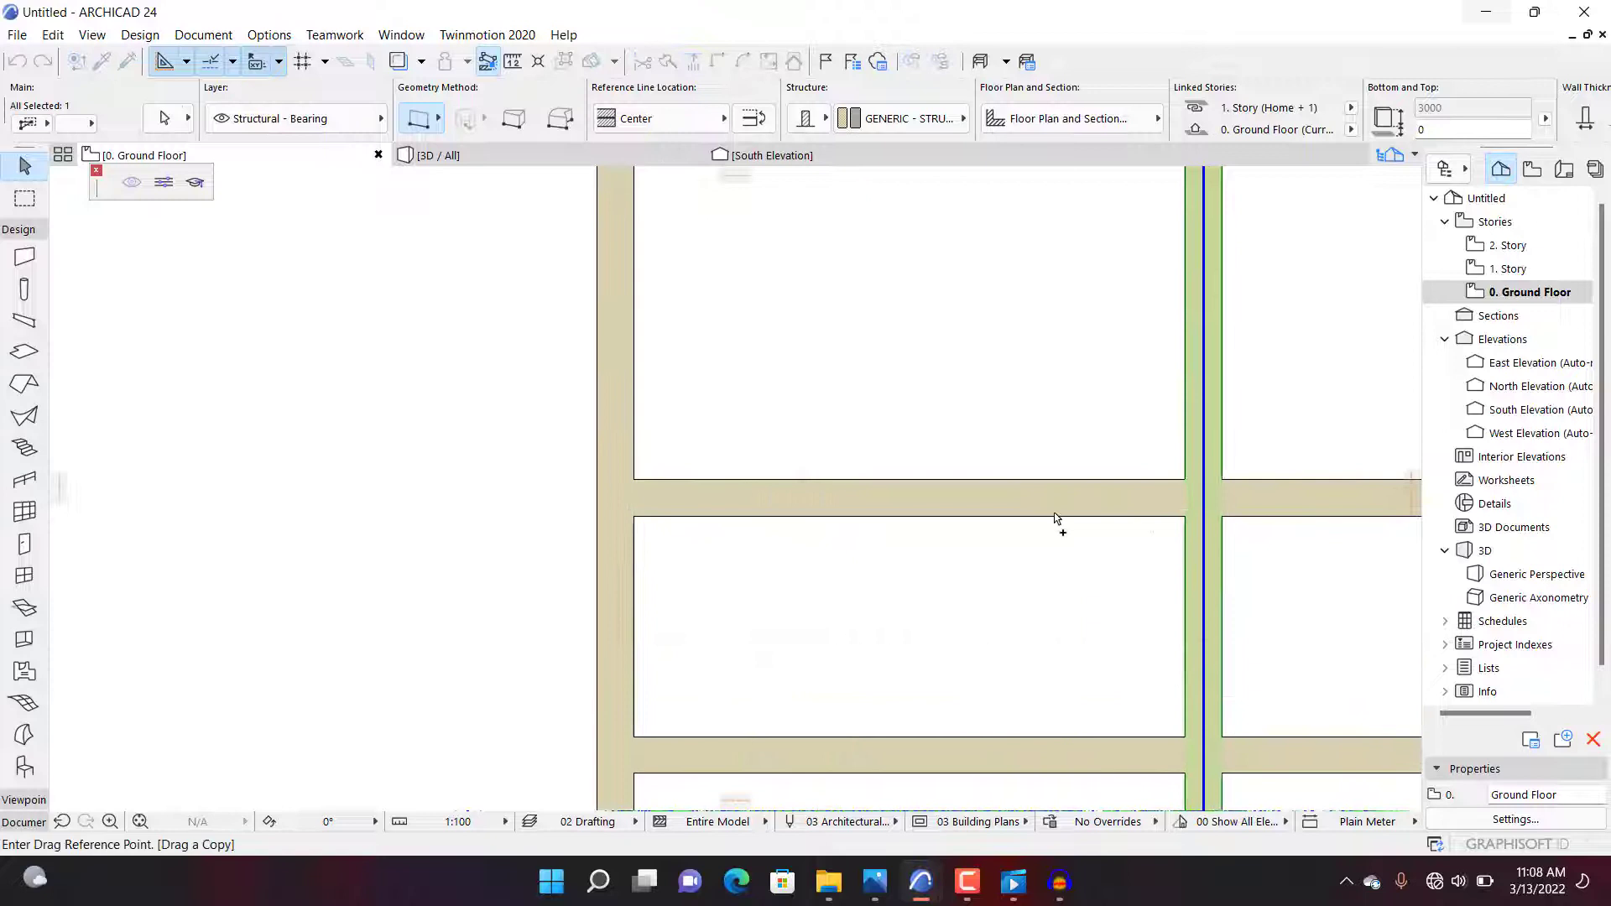
click(1203, 505)
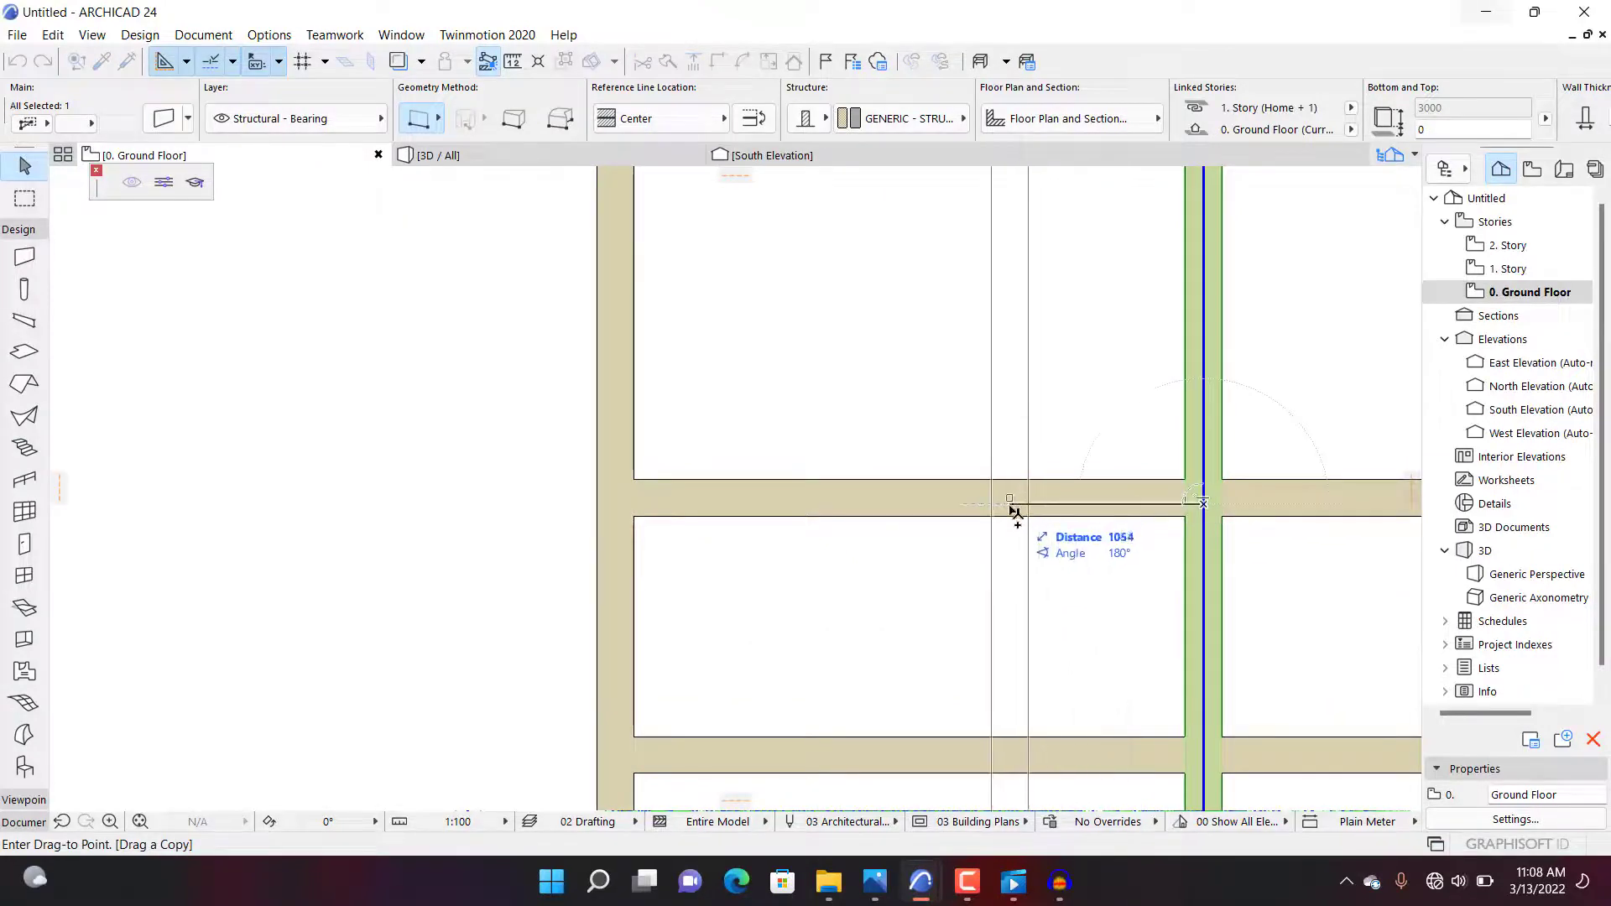
text(1)
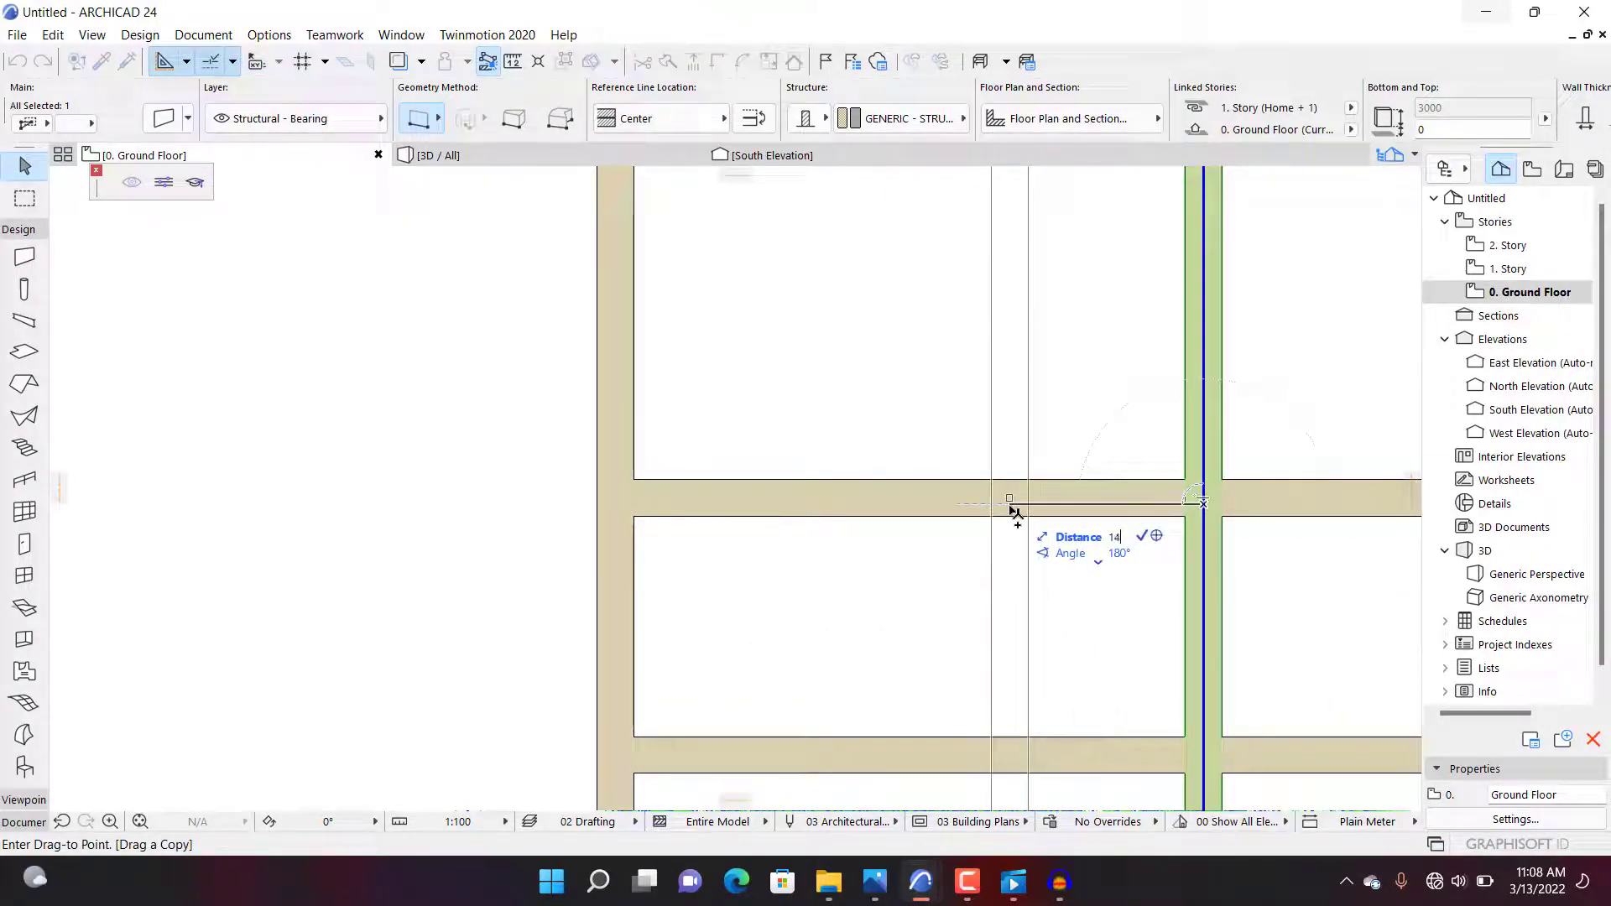
key(Return)
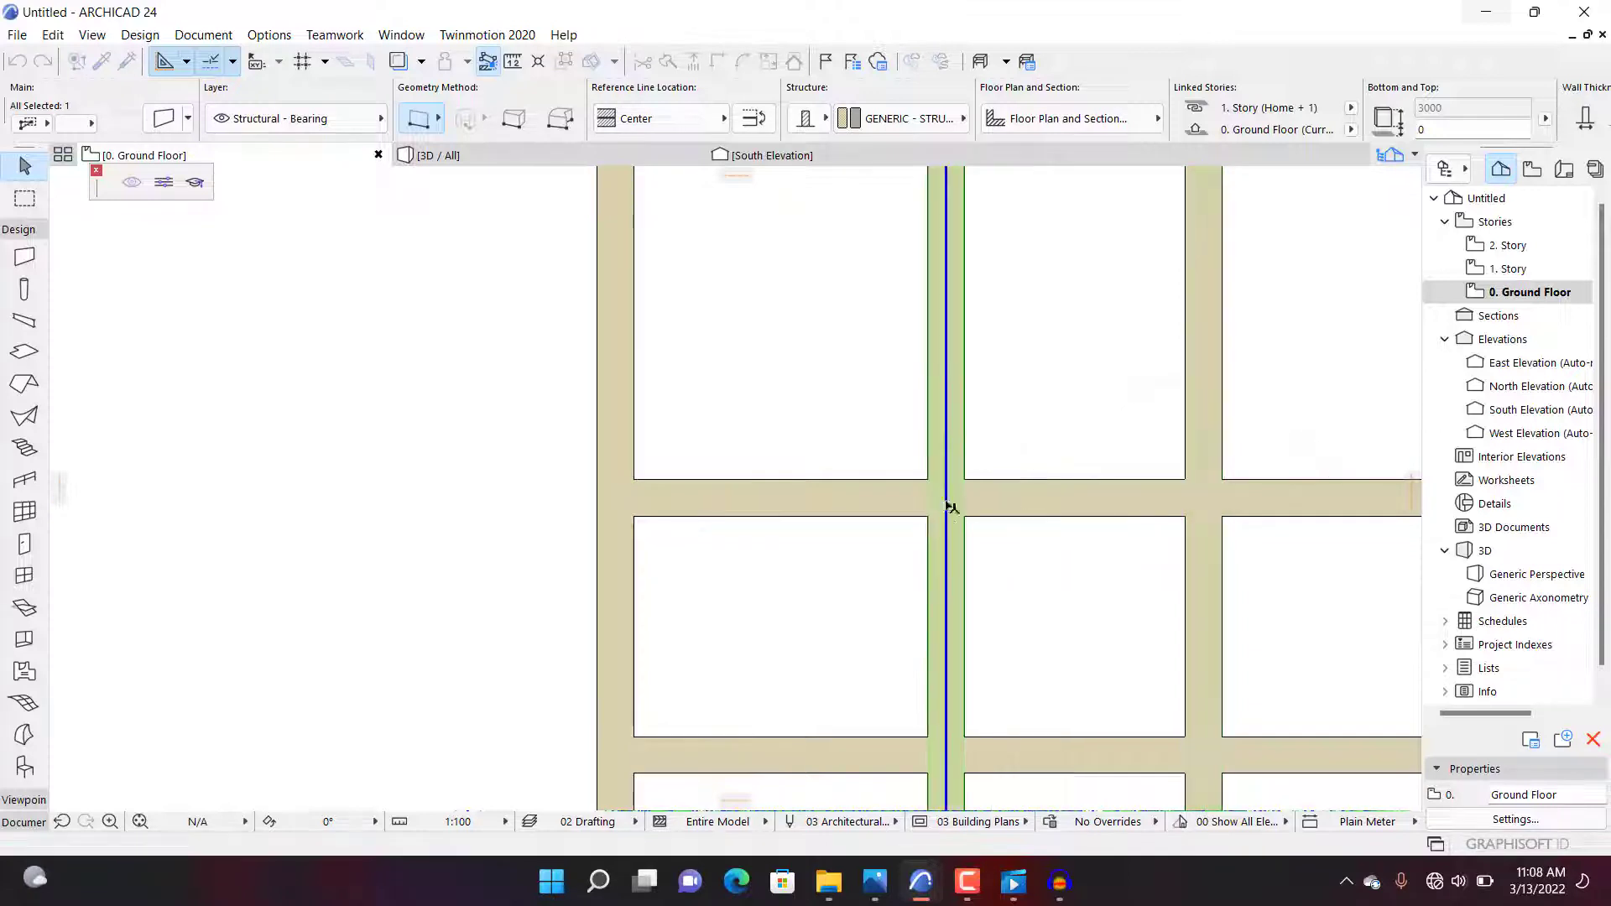
Step: Trim the two copied vertical walls north of the short western horizontal wall and south of the long horizontal wall below it, and clear the selection
scroll(965, 470, down, 3)
click(1019, 450)
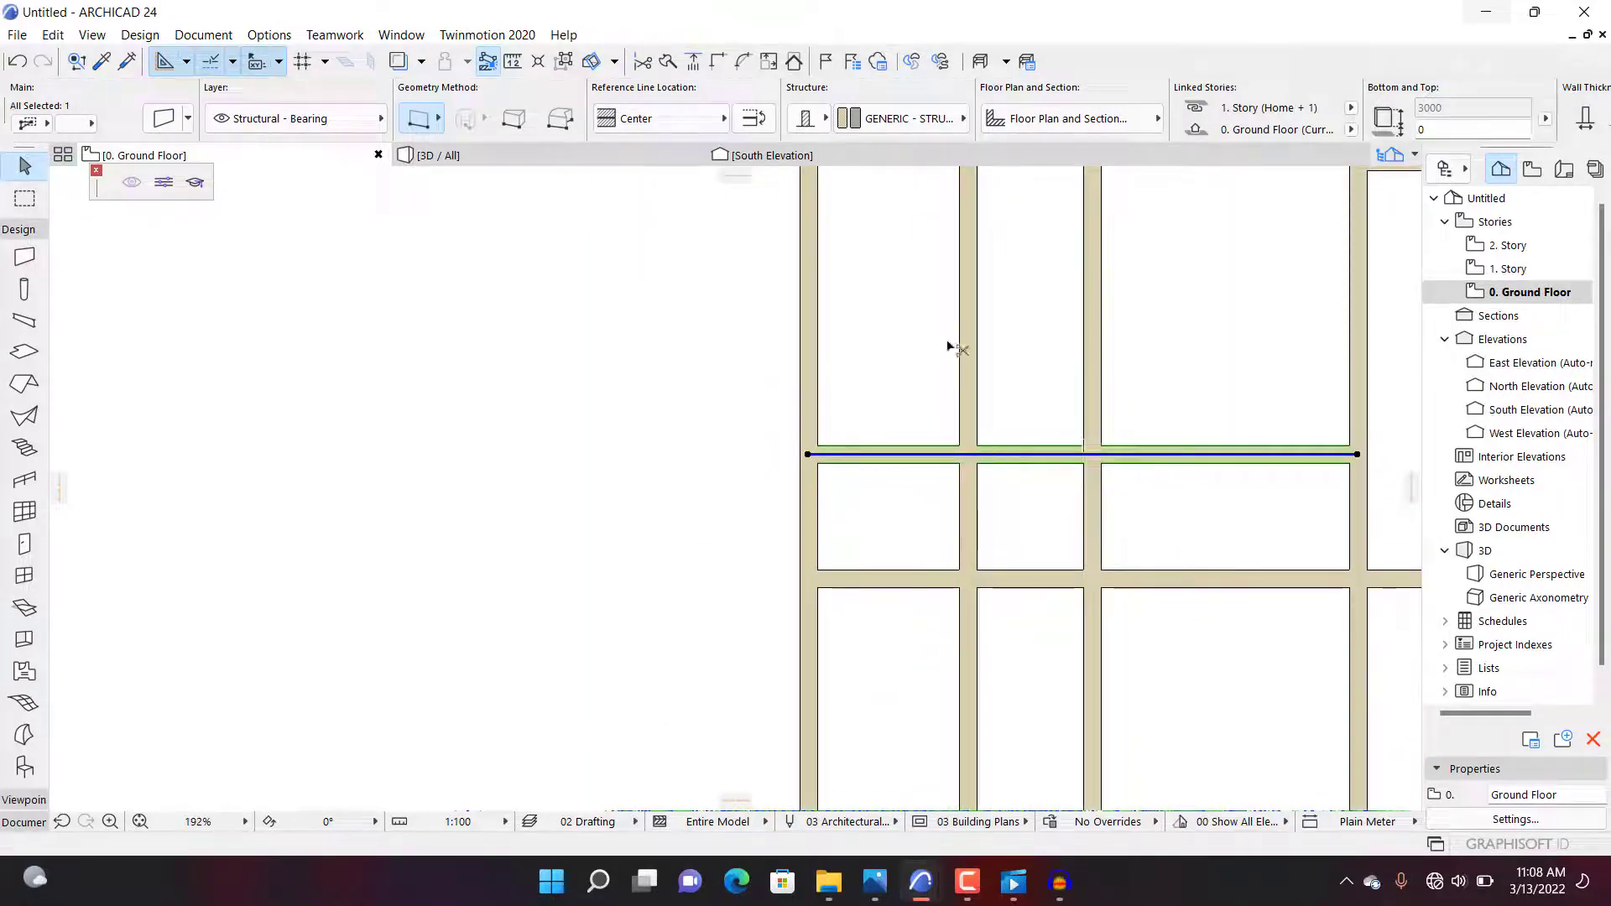
ctrl+click(972, 352)
ctrl+click(1082, 372)
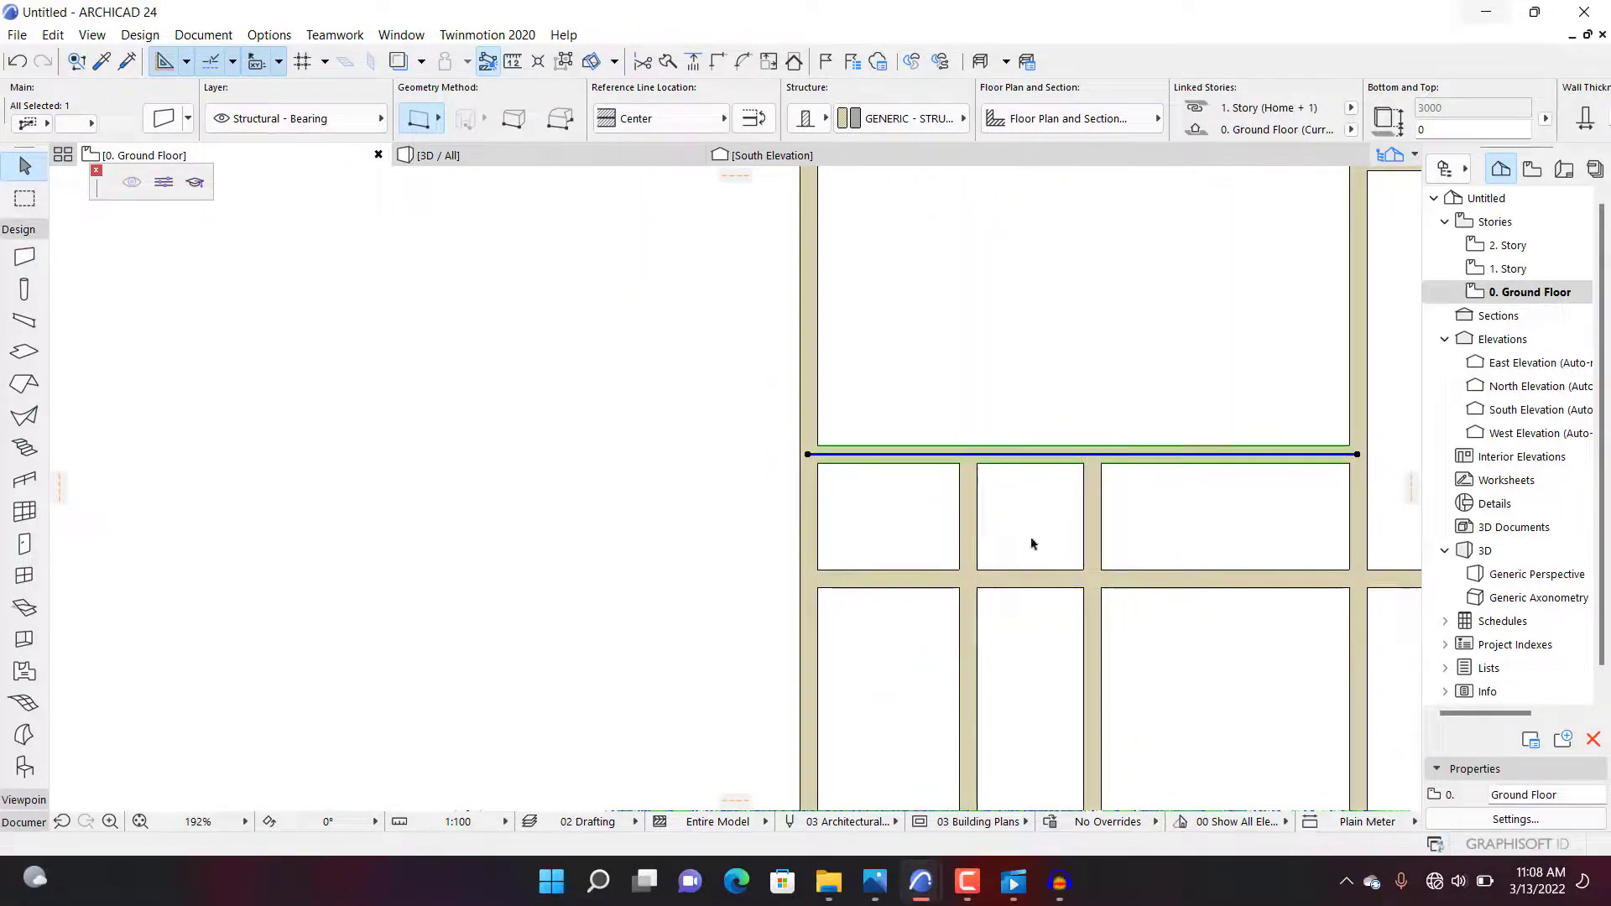
click(1018, 577)
ctrl+click(972, 680)
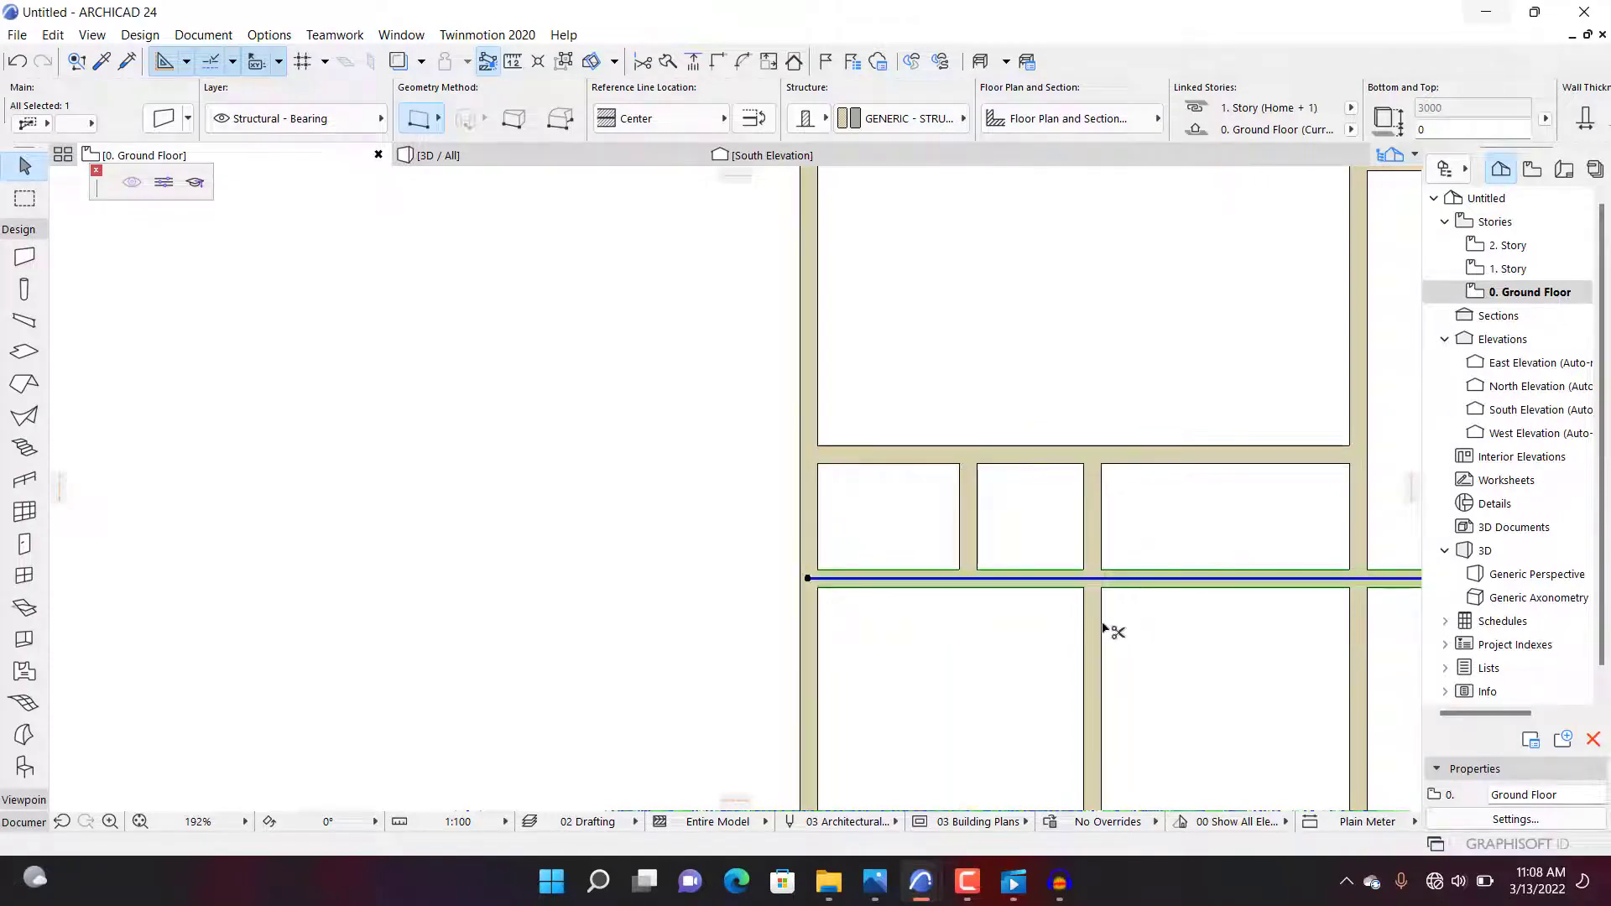
ctrl+click(1096, 637)
key(Escape)
Step: Shorten the short western horizontal wall by stretching its east end west to just past the second partition, and clear the selection
scroll(1070, 450, down, 3)
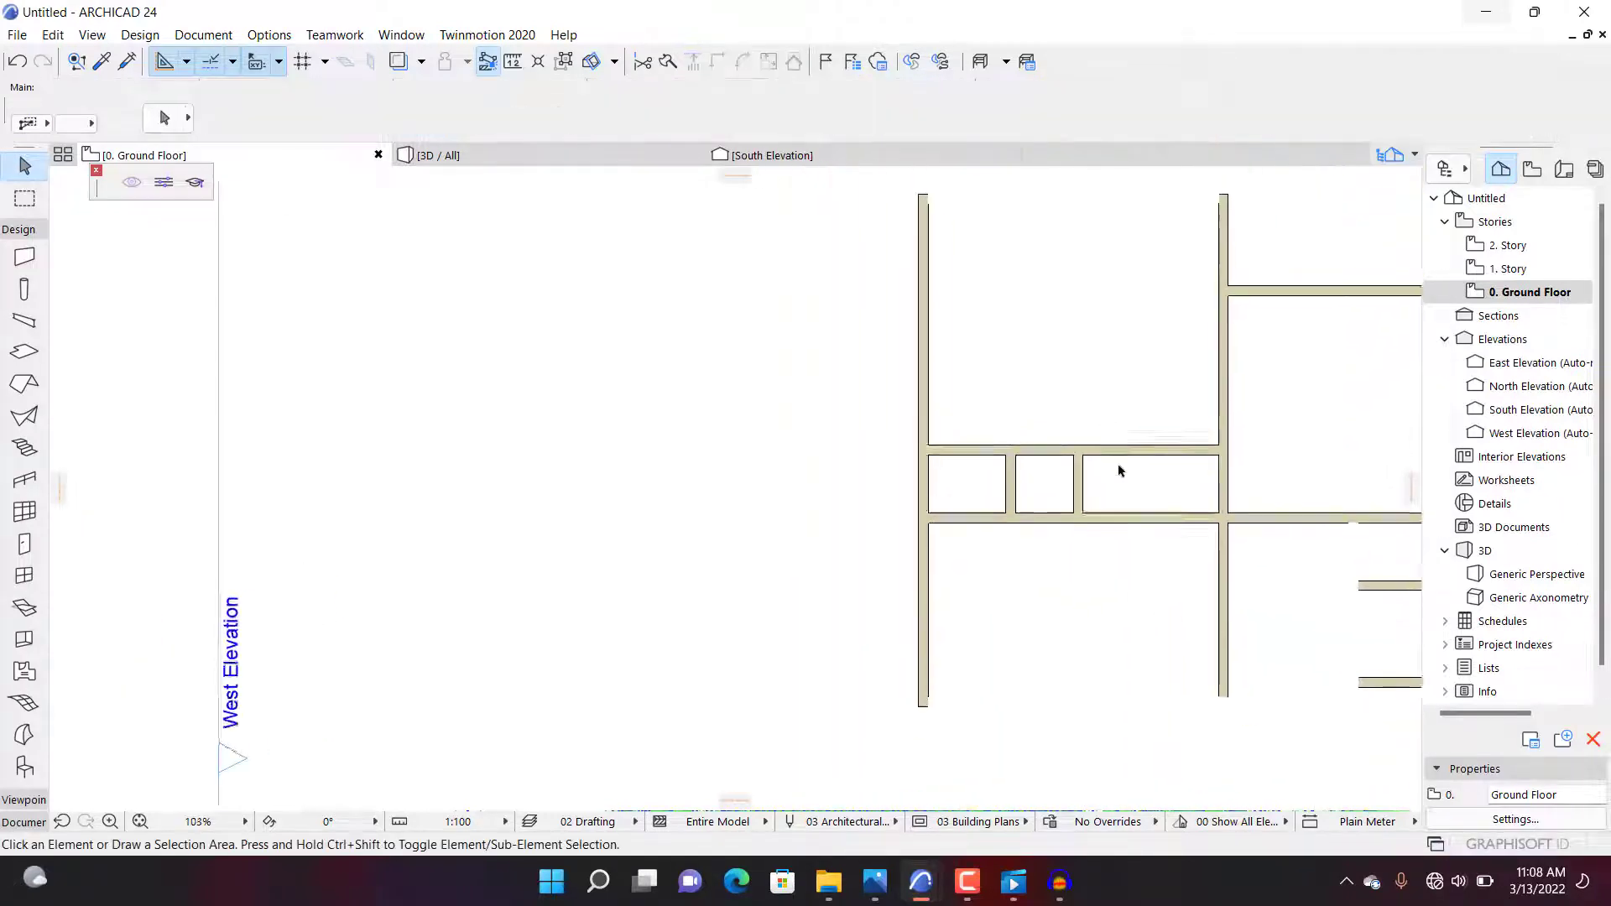
scroll(1074, 485, up, 1)
click(1107, 451)
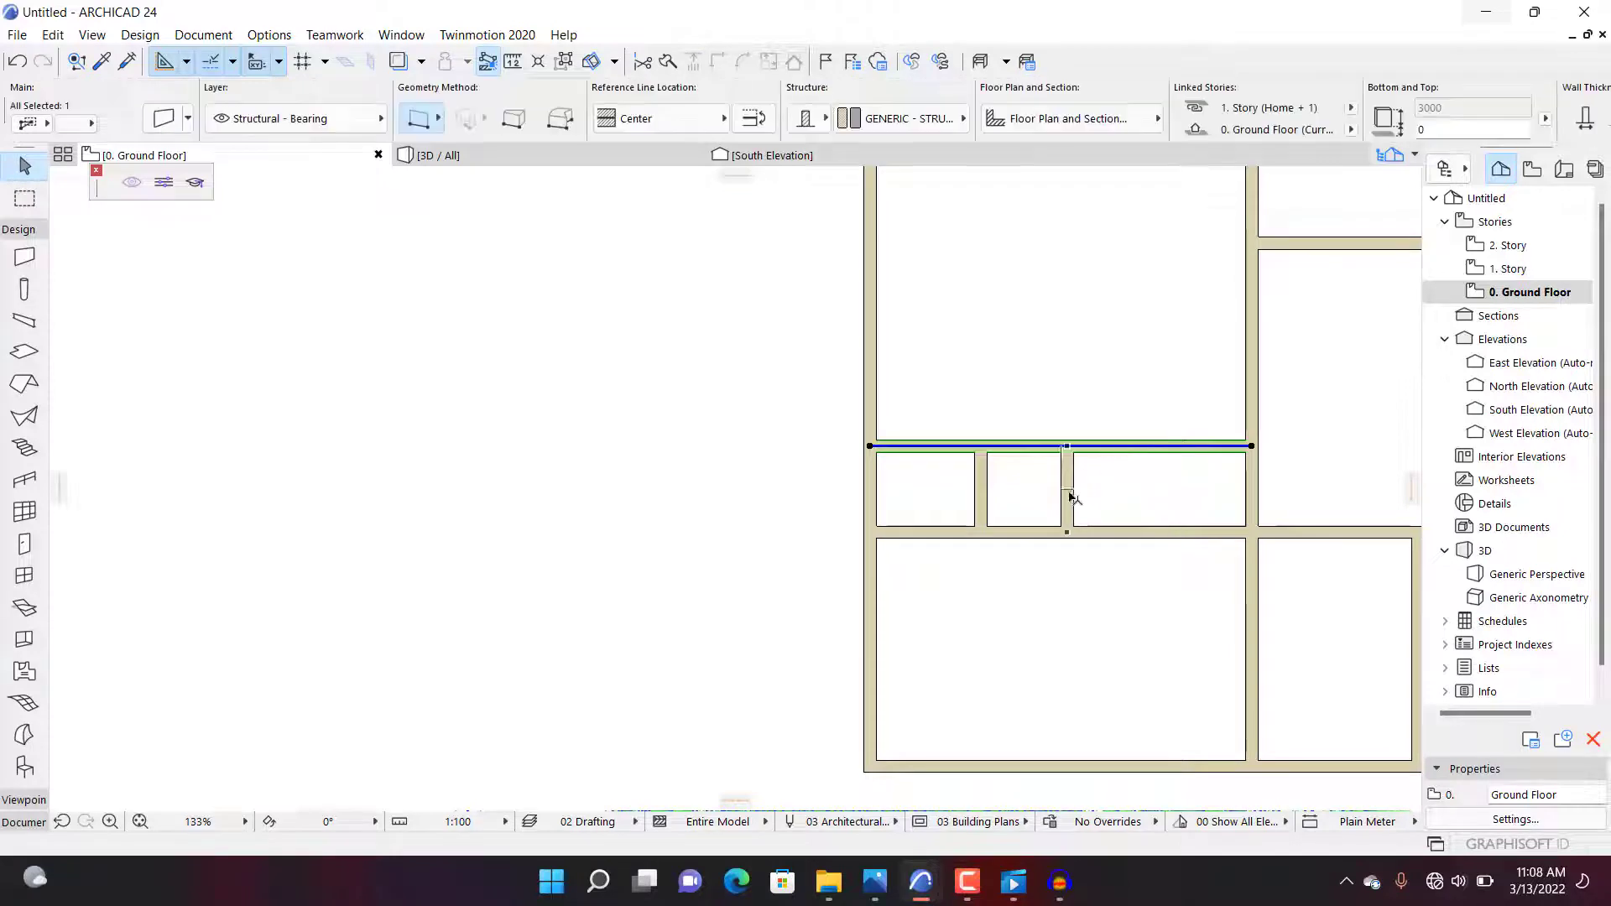
click(1251, 447)
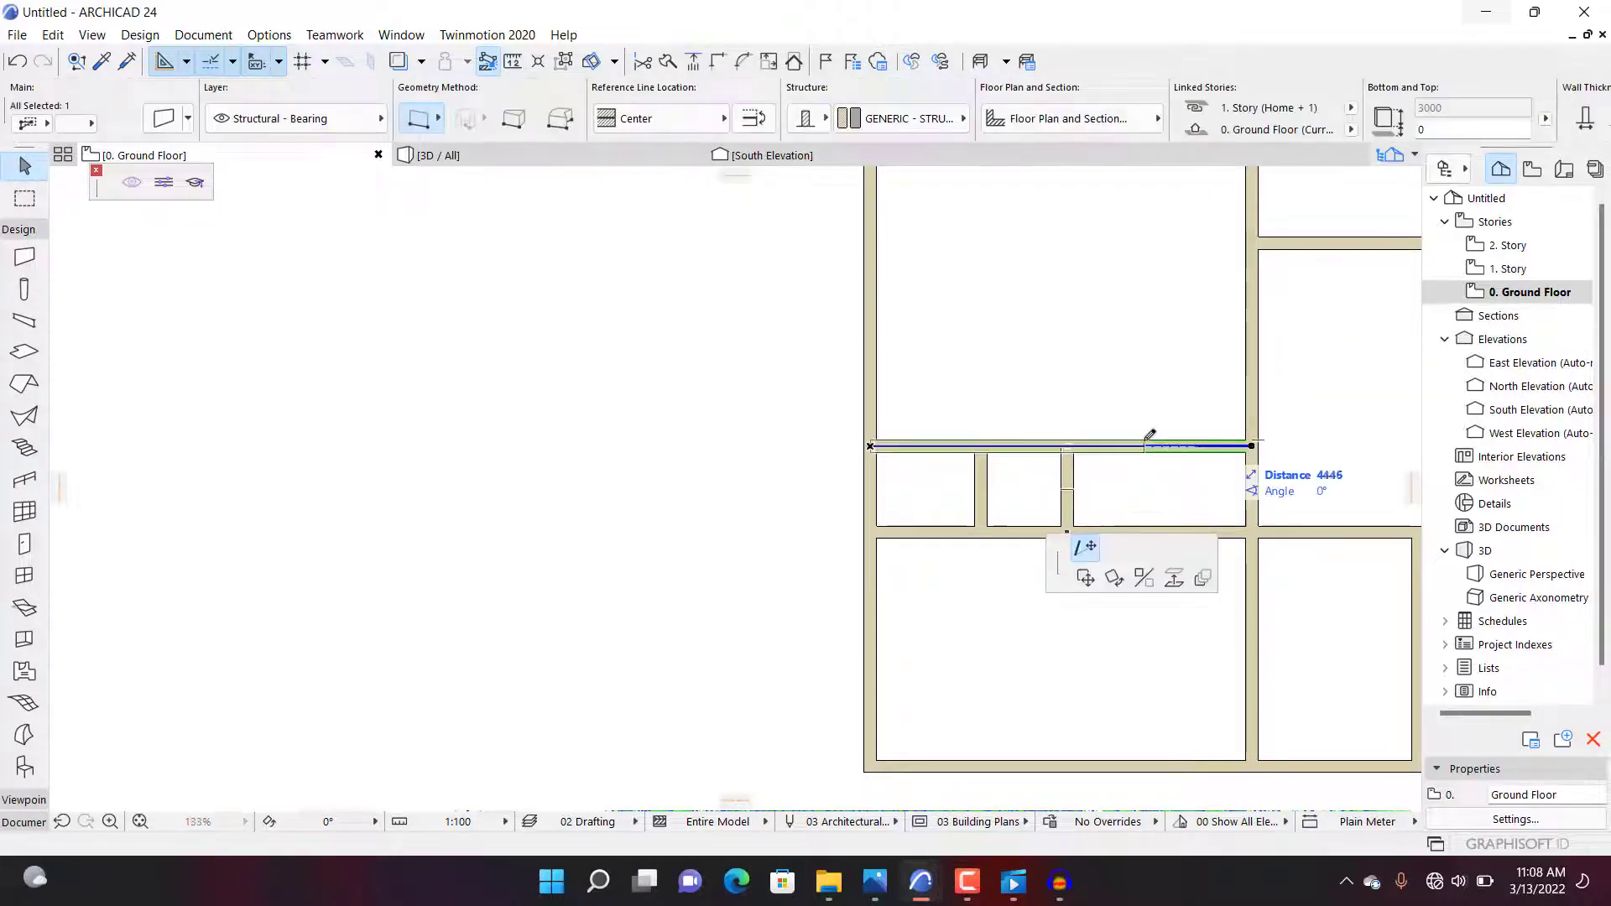
click(1100, 445)
scroll(1088, 461, up, 3)
key(Escape)
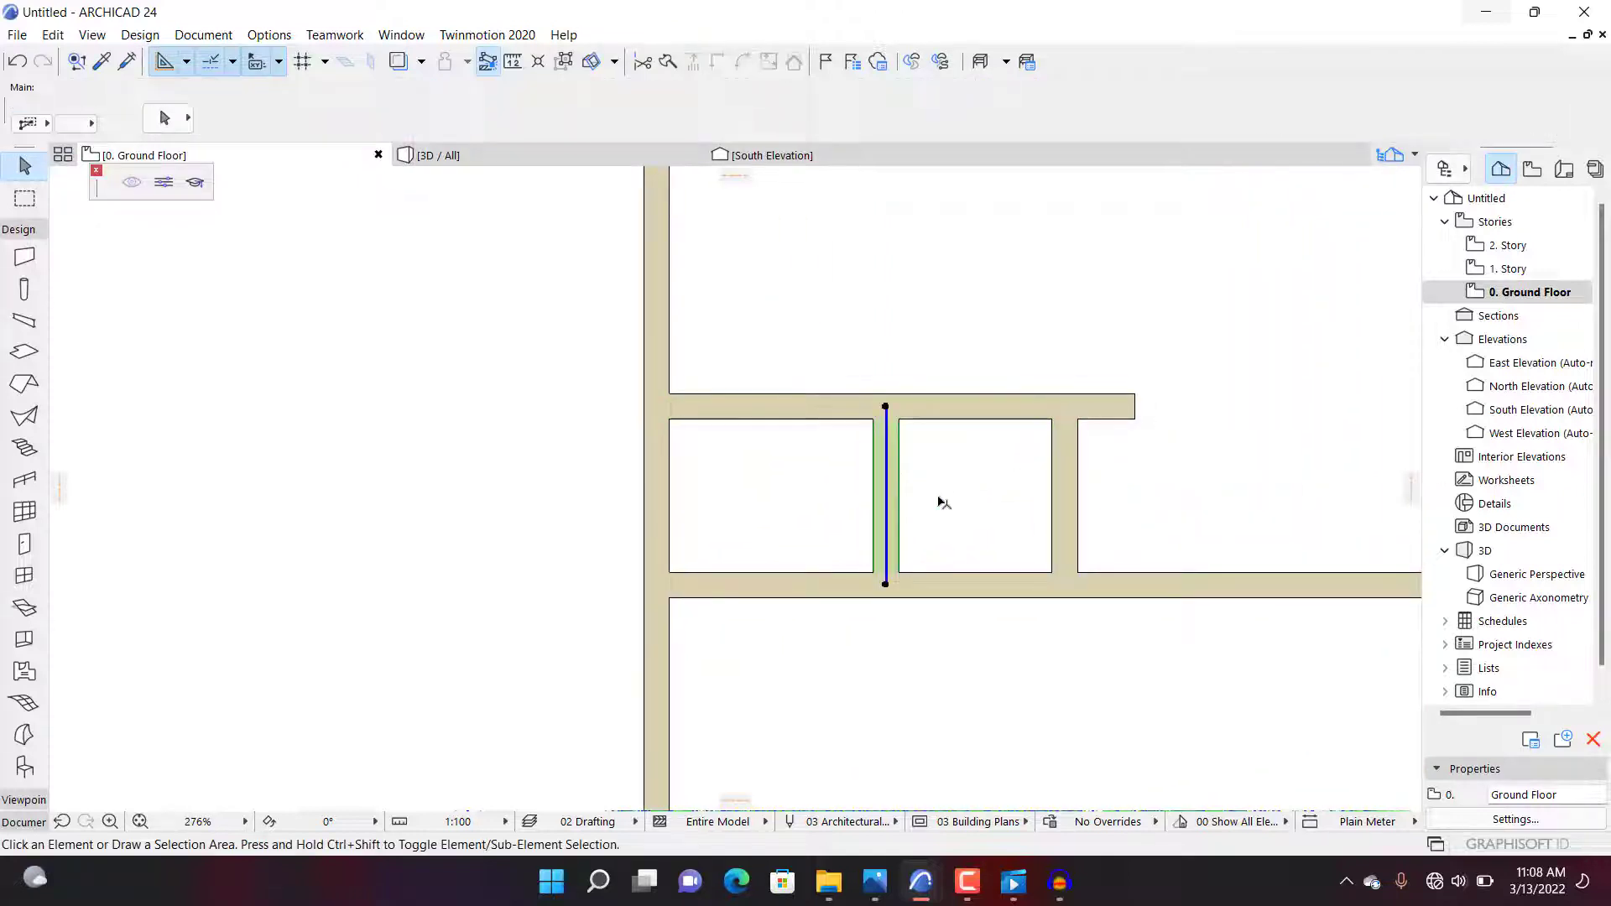
Step: Examine the ground-floor wall layout, from the small western rooms to the whole plan and its northeastern block
scroll(949, 386, down, 3)
scroll(949, 386, down, 3)
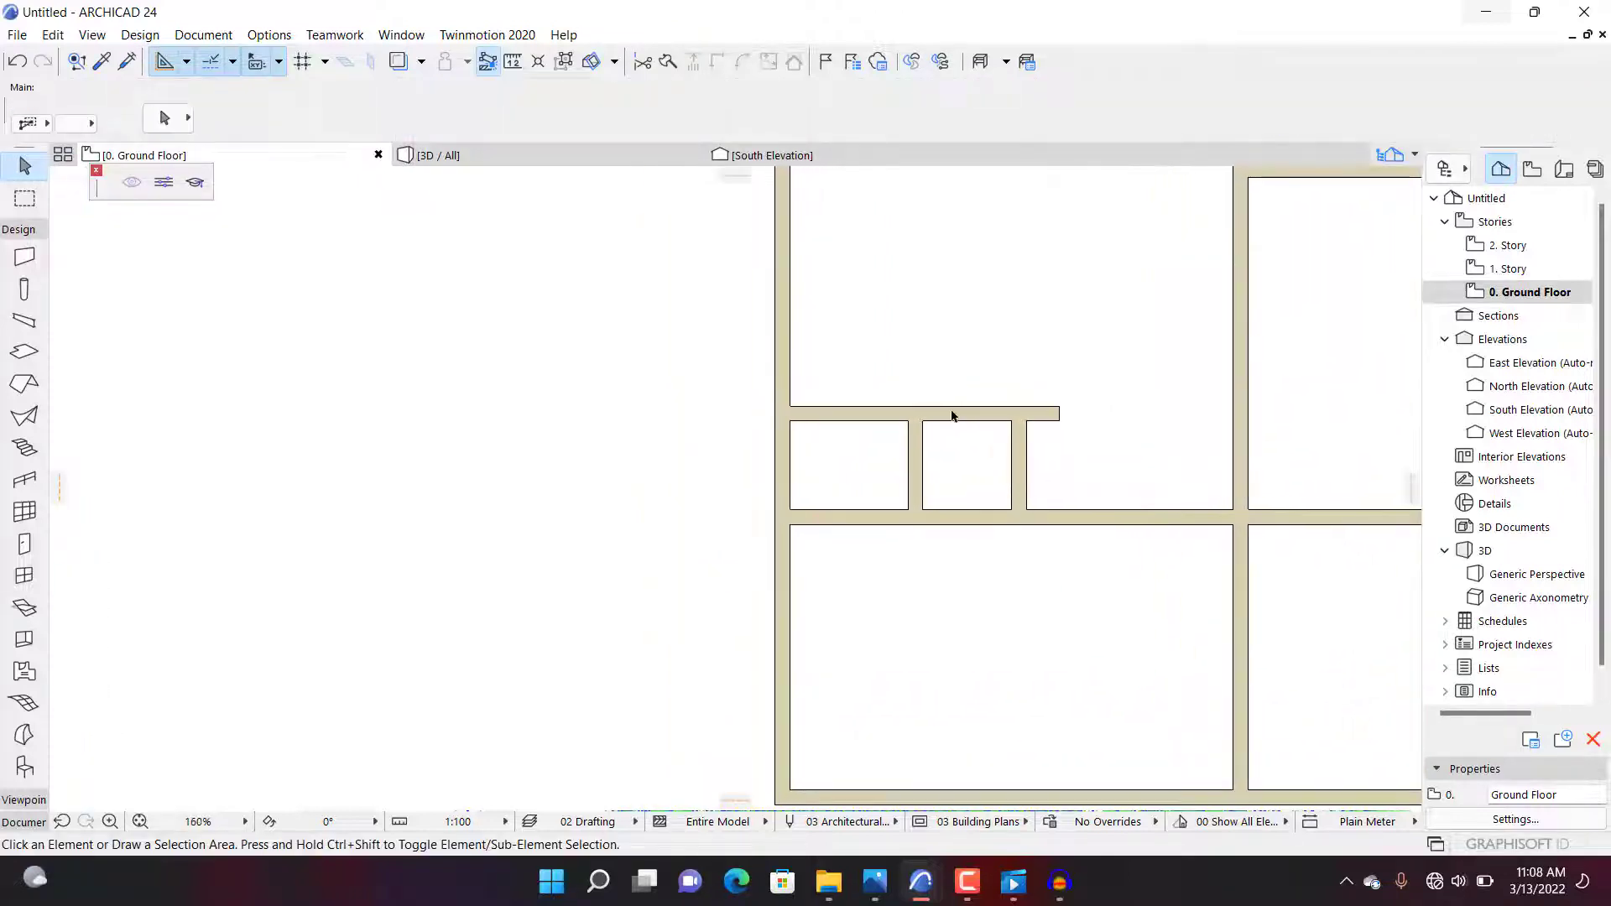
scroll(959, 409, up, 2)
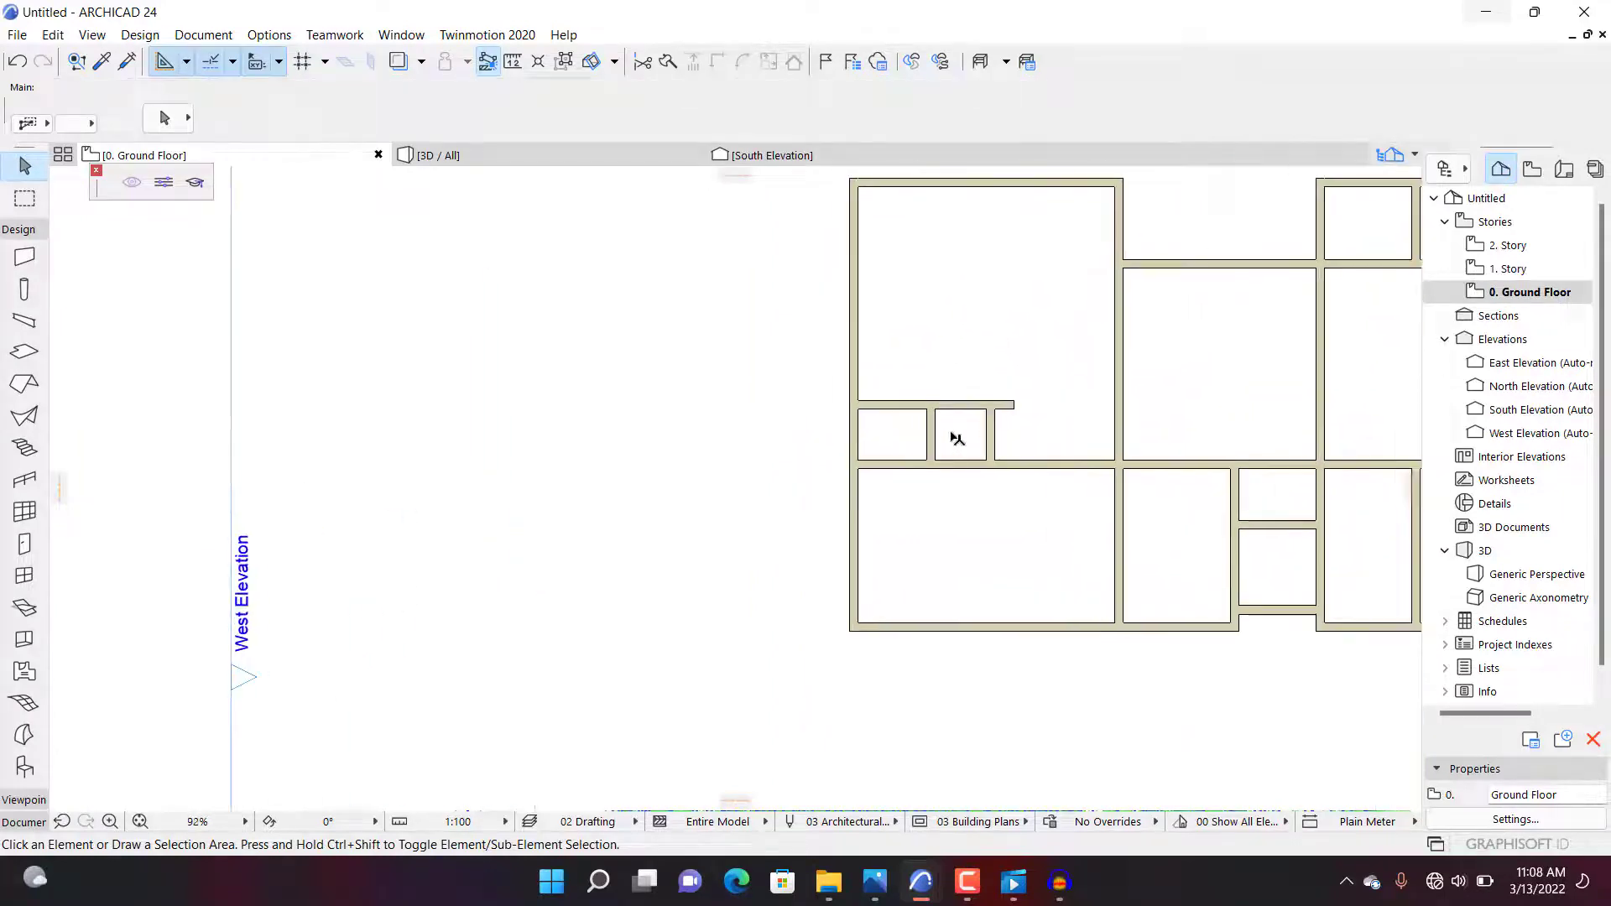
scroll(932, 394, up, 1)
scroll(938, 382, down, 2)
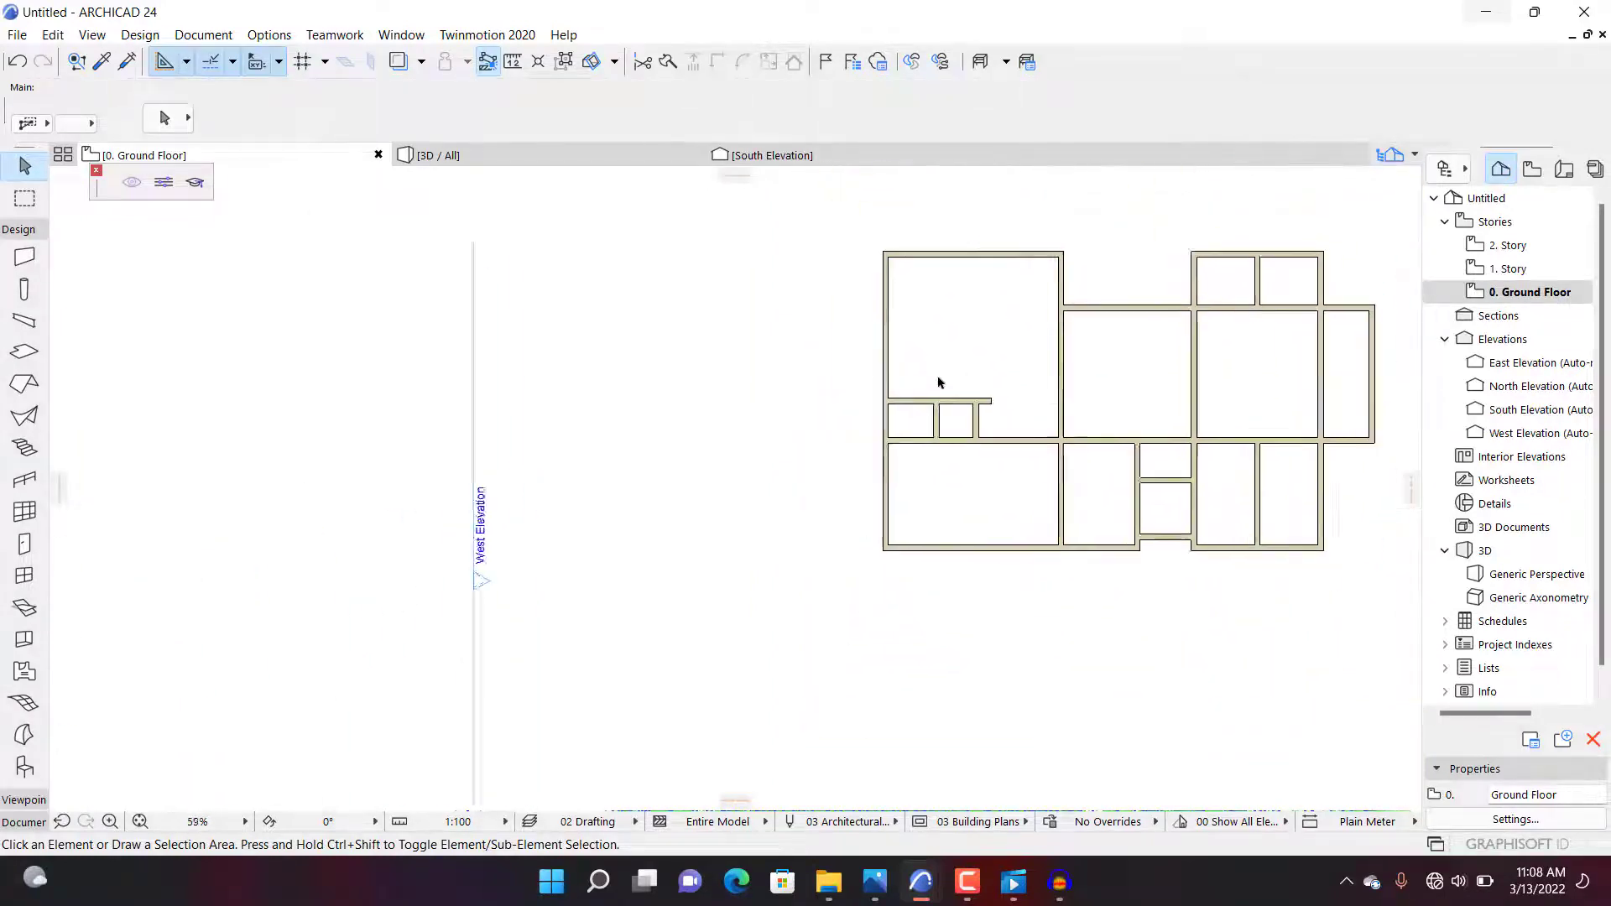
scroll(924, 395, up, 2)
scroll(1116, 295, down, 3)
scroll(1145, 317, up, 1)
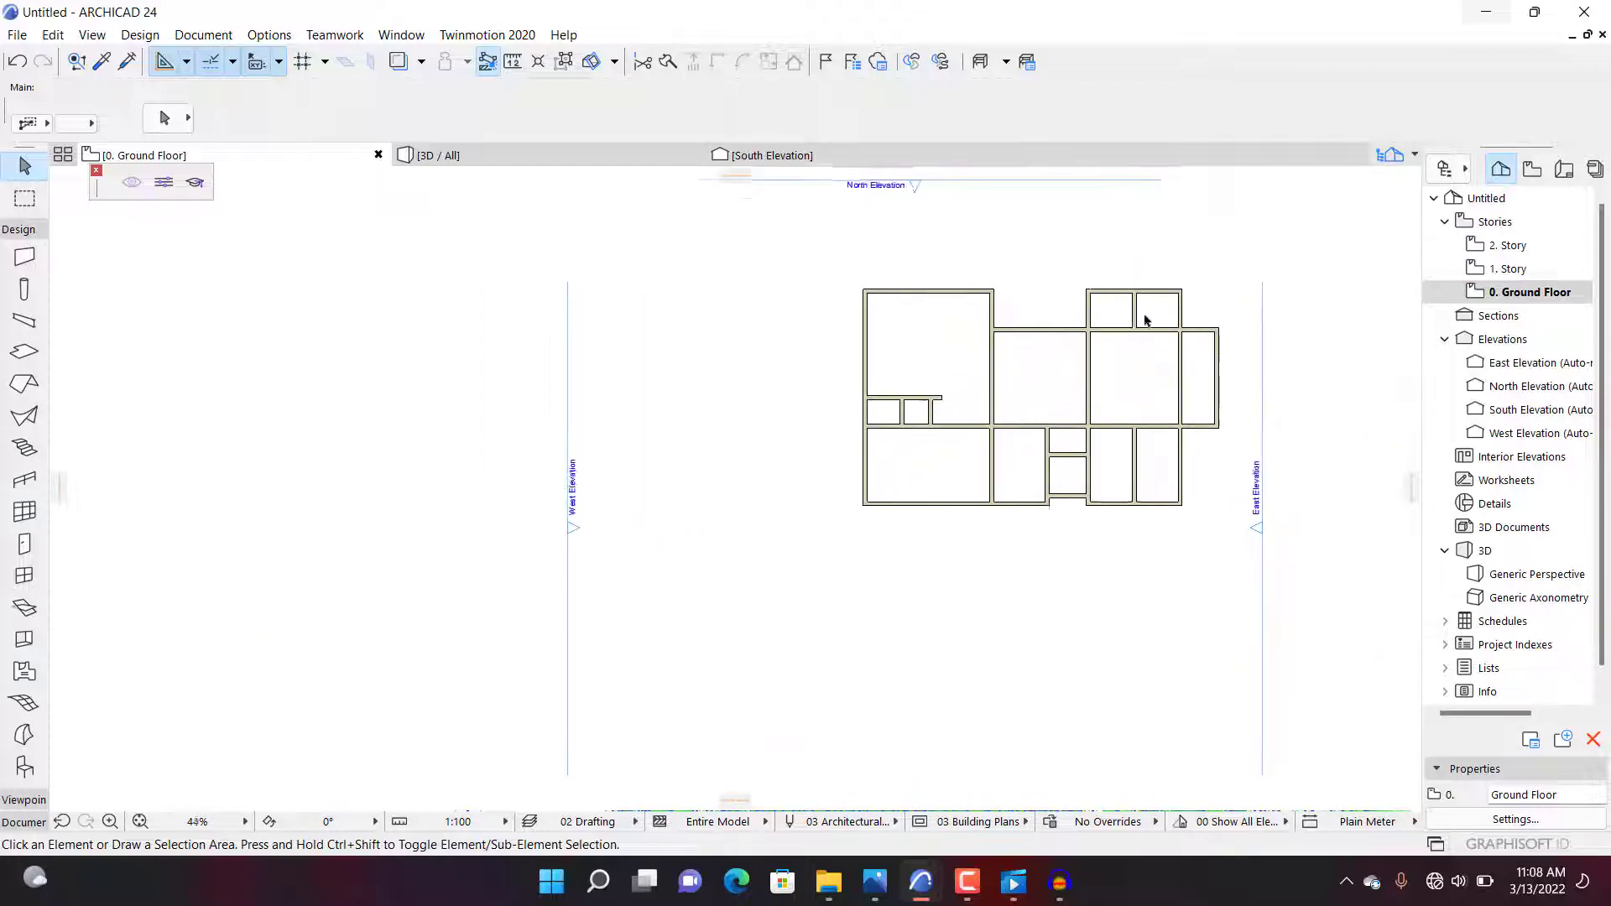
scroll(1147, 321, up, 1)
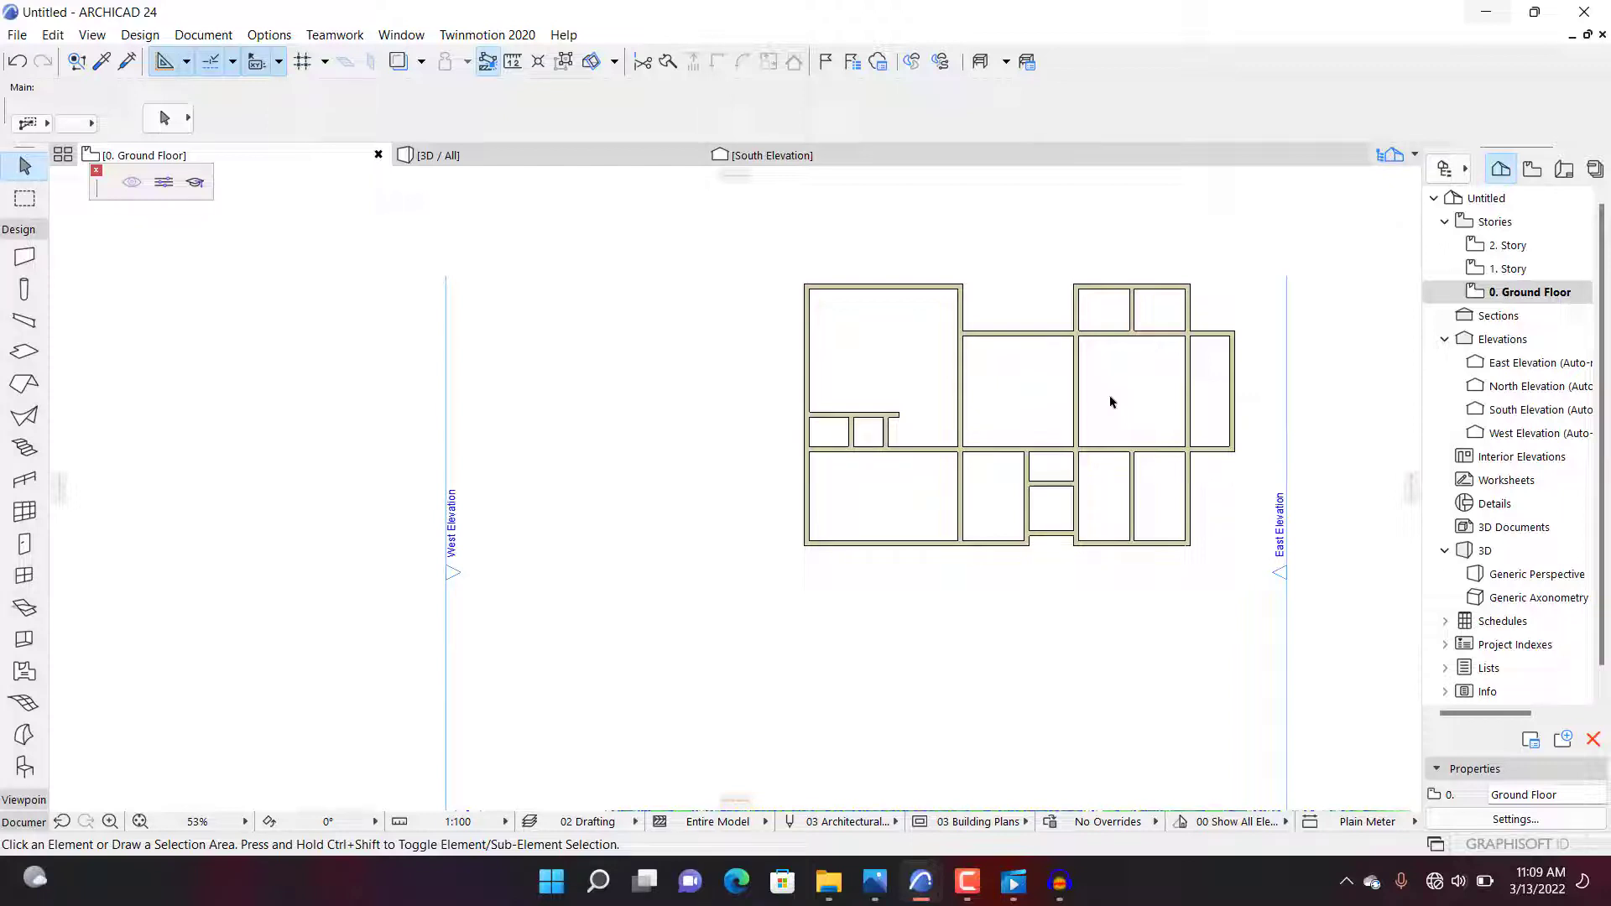
Step: Copy the northwestern room's north wall 250 mm north, using its midpoint as the drag reference, and clear the selection
scroll(924, 356, up, 5)
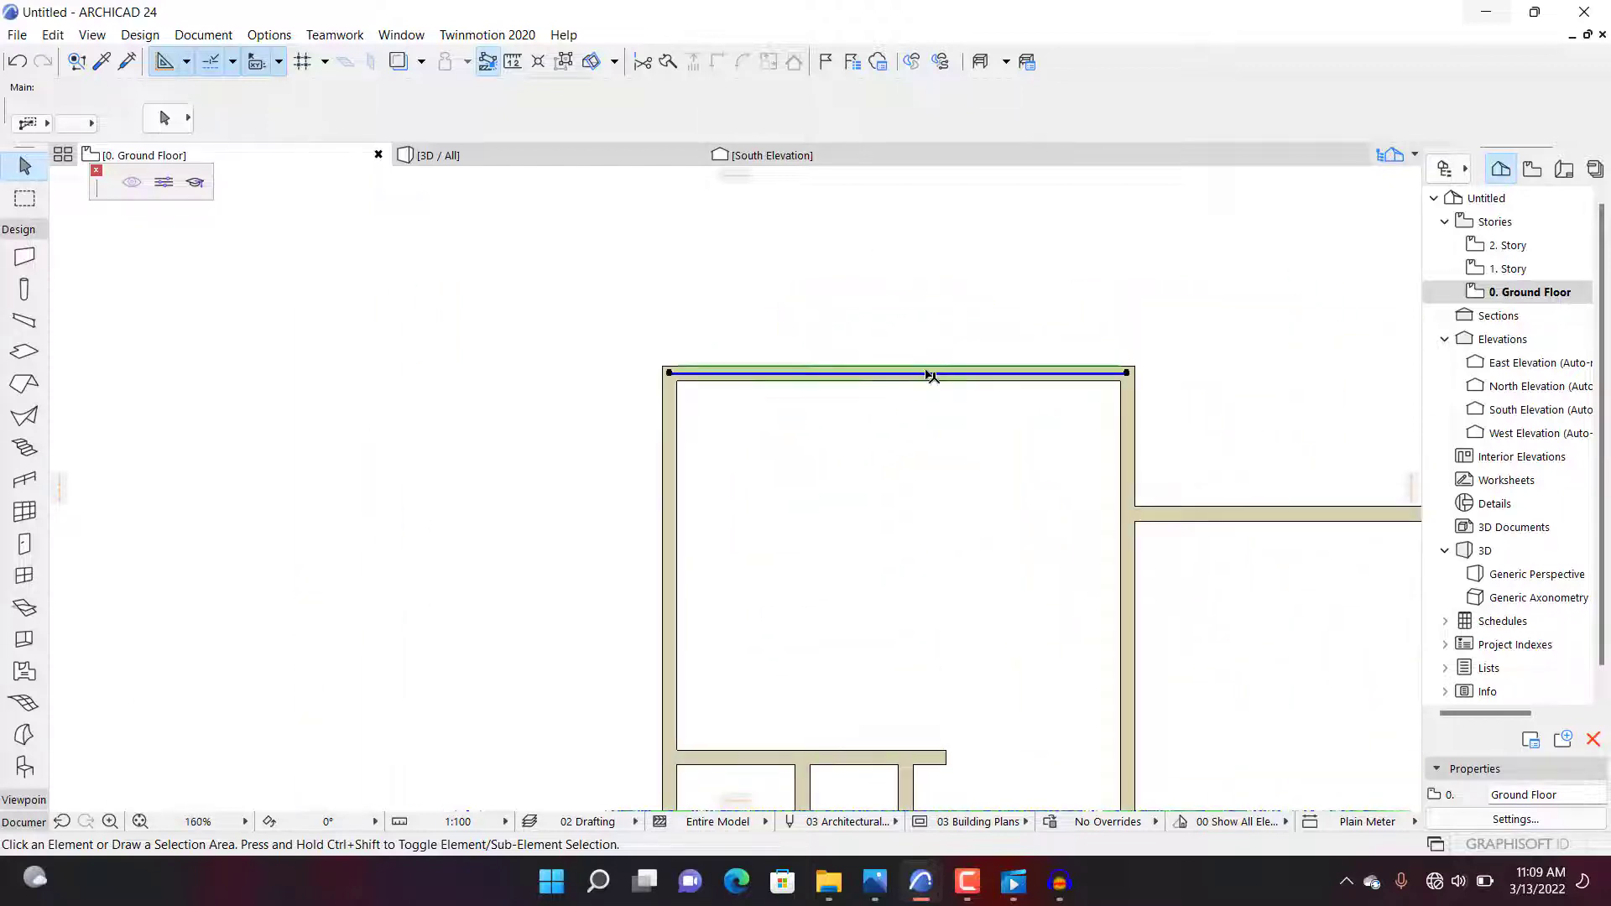
click(930, 375)
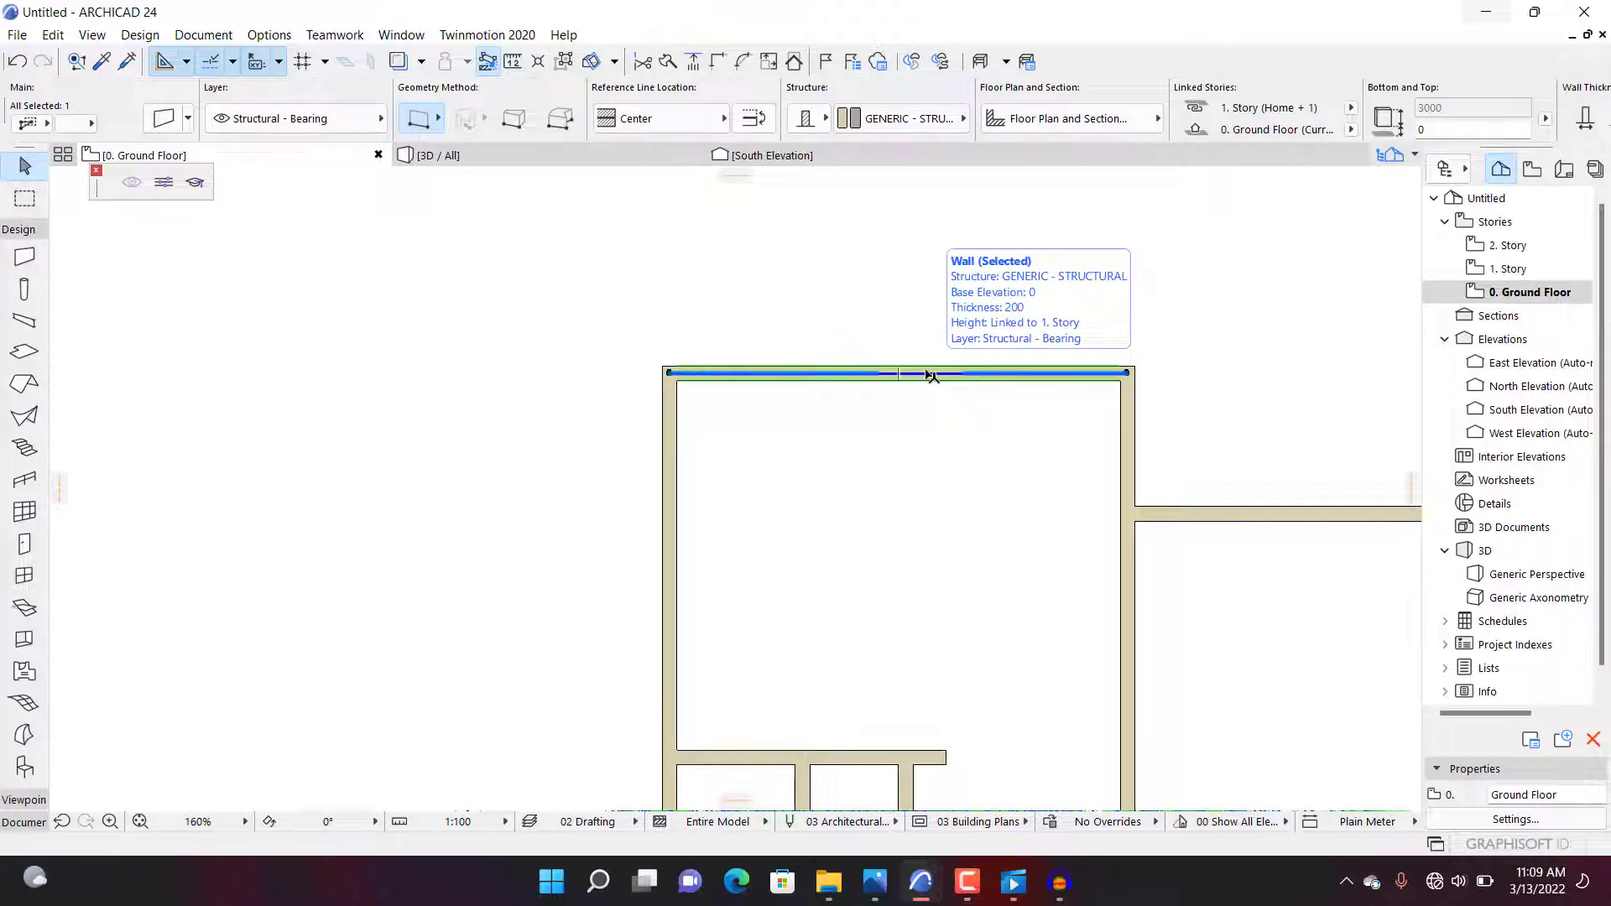
key(ctrl+shift+d)
scroll(931, 375, up, 1)
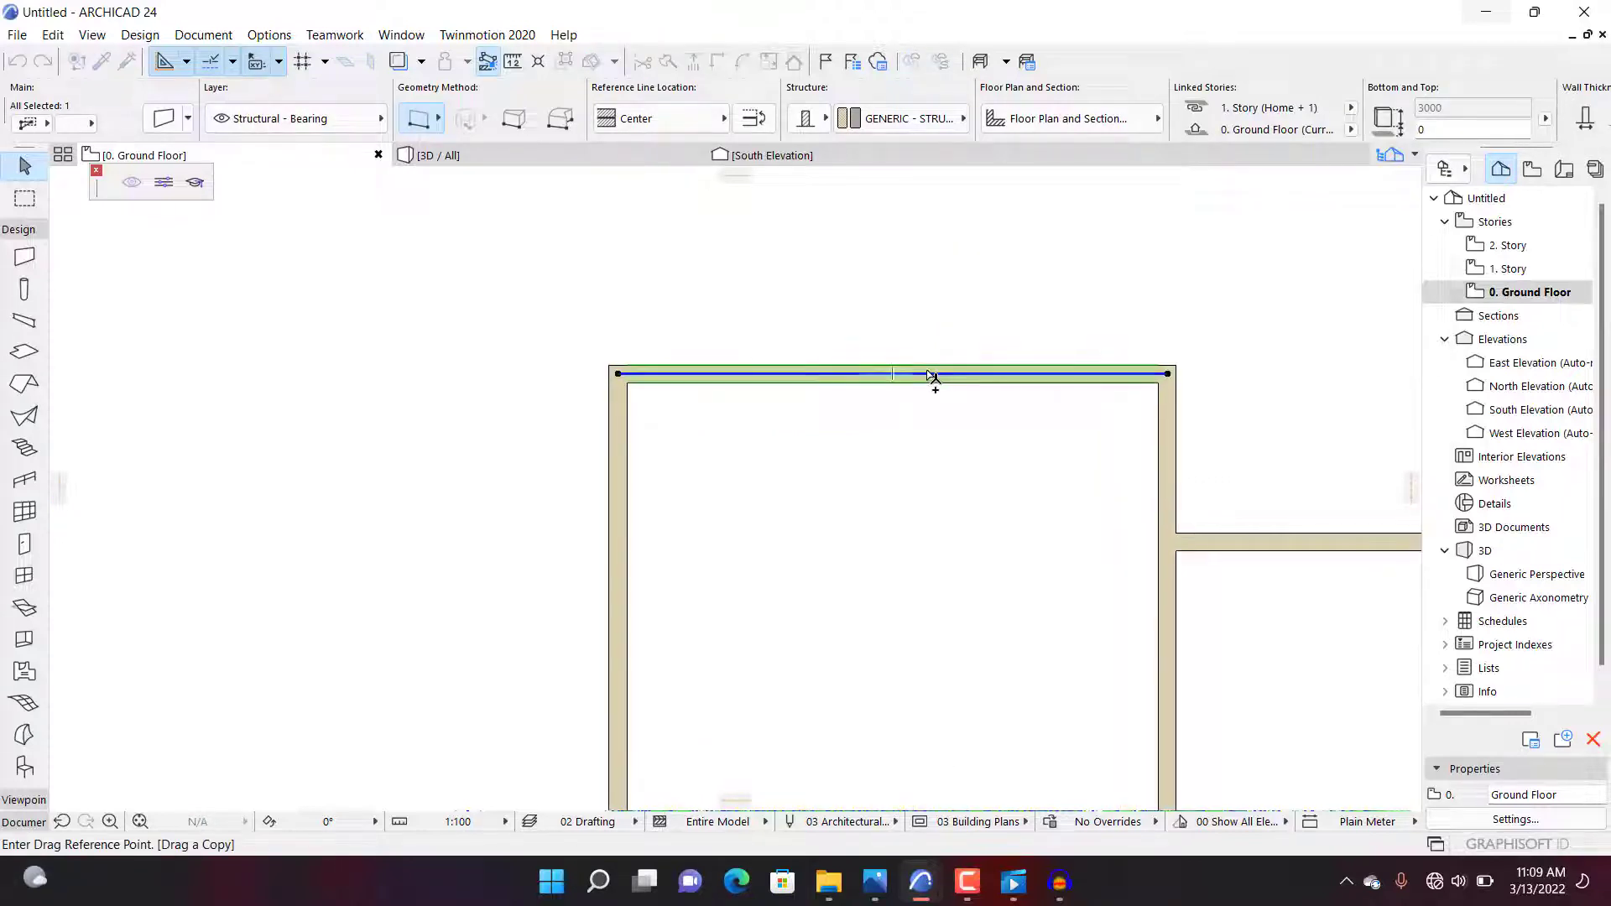
click(893, 374)
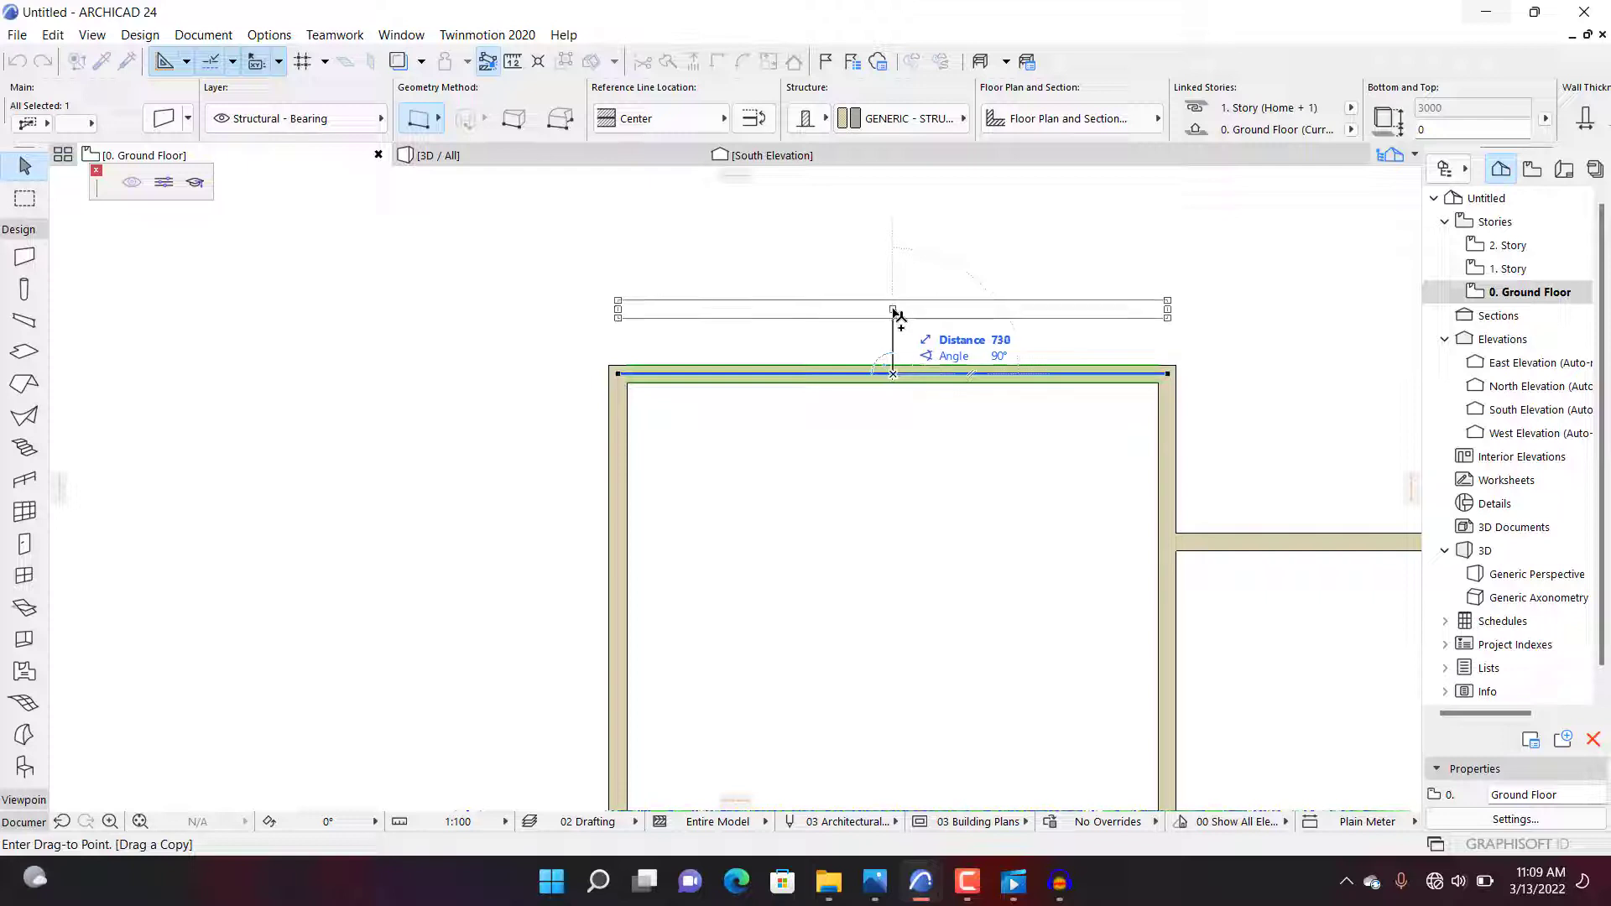
text(250)
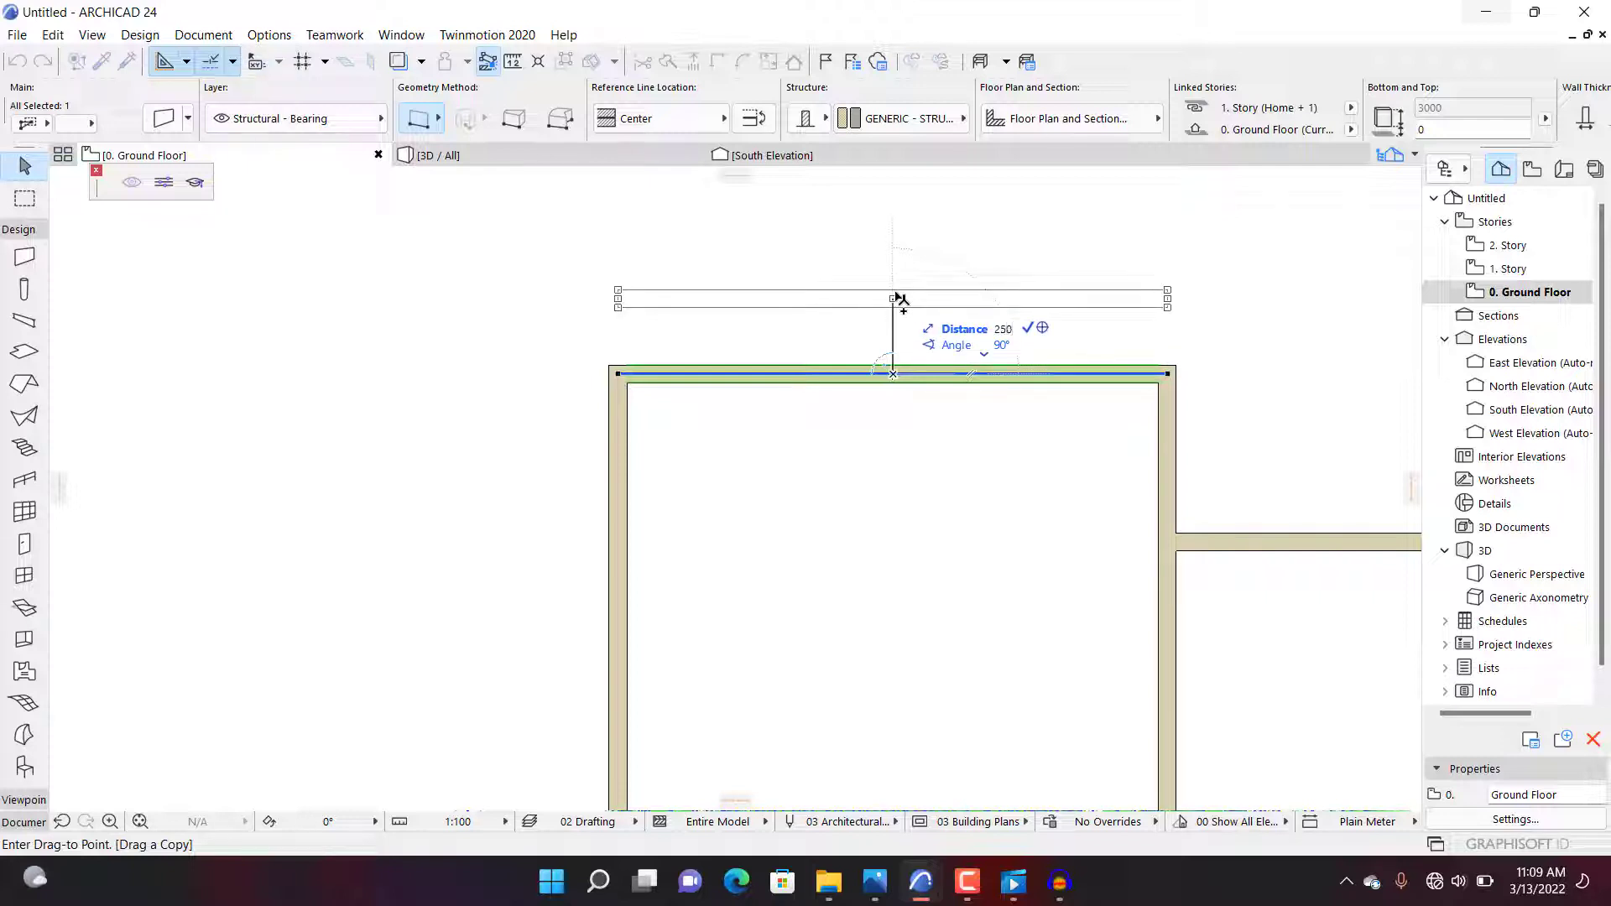
key(Return)
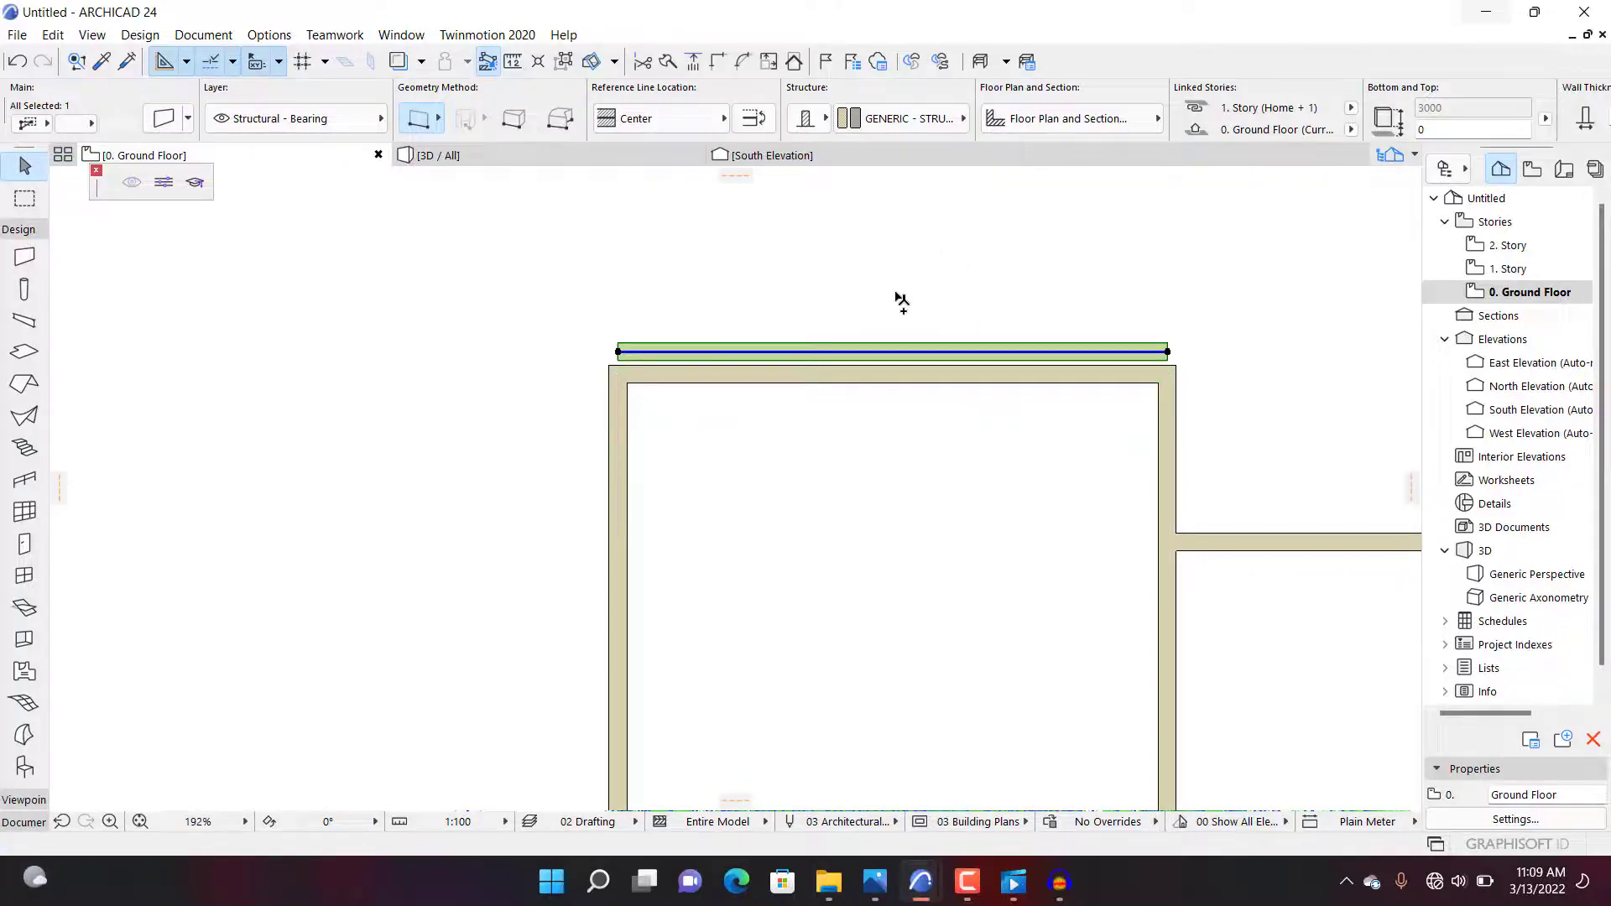
click(934, 334)
Step: Draw a vertical 2D line from the midpoint of the copied north wall southward into the northwestern room
scroll(875, 386, up, 3)
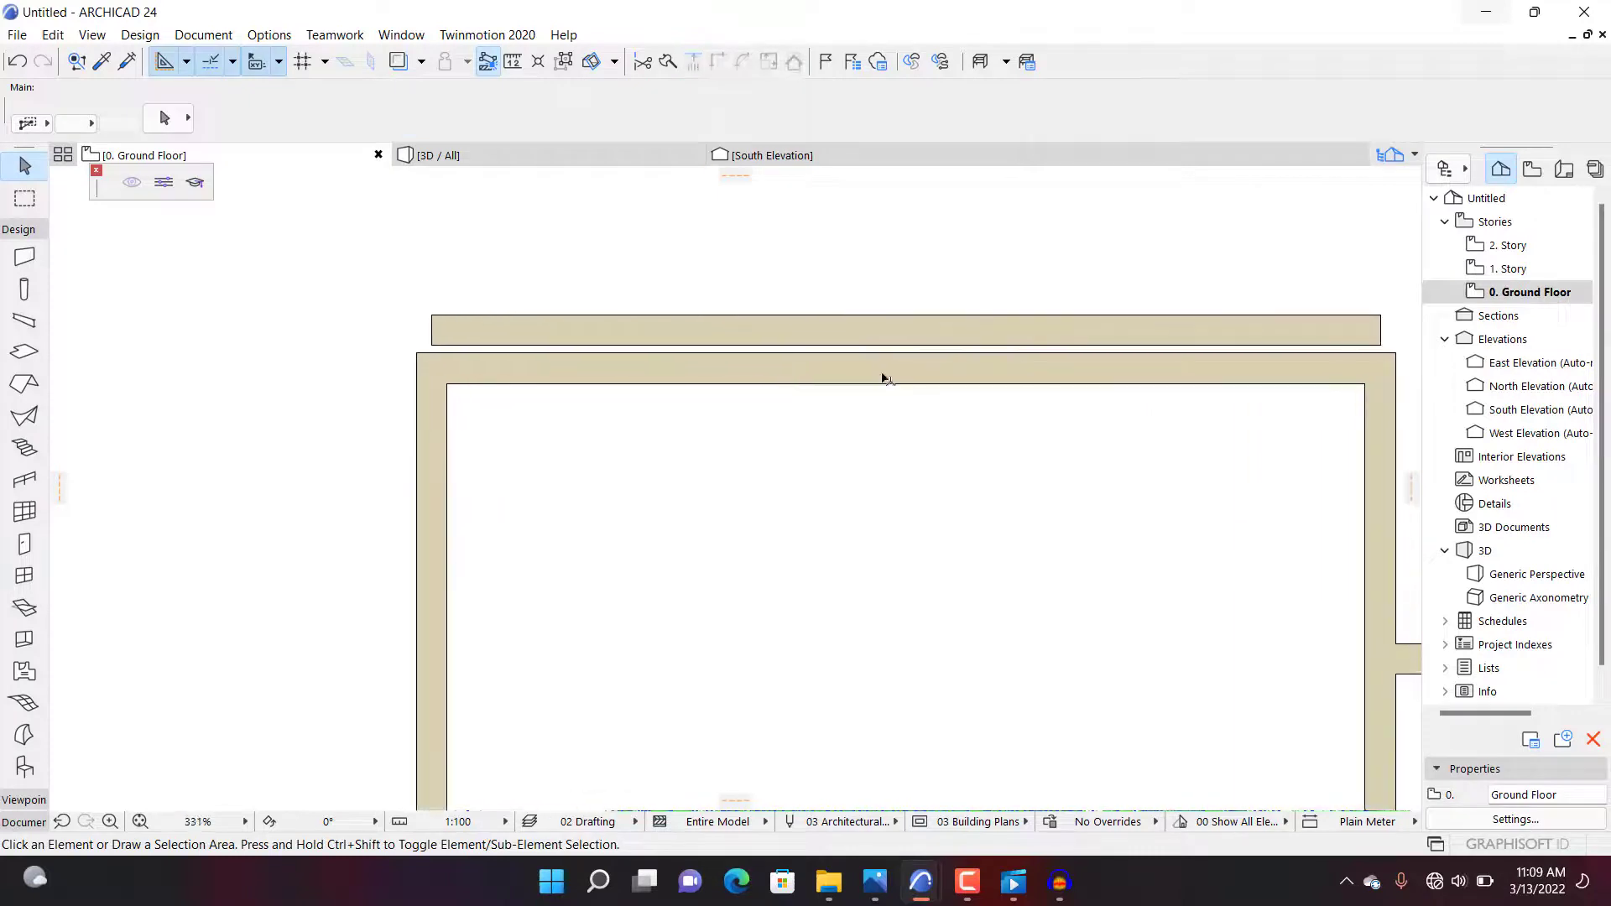
click(19, 232)
click(25, 274)
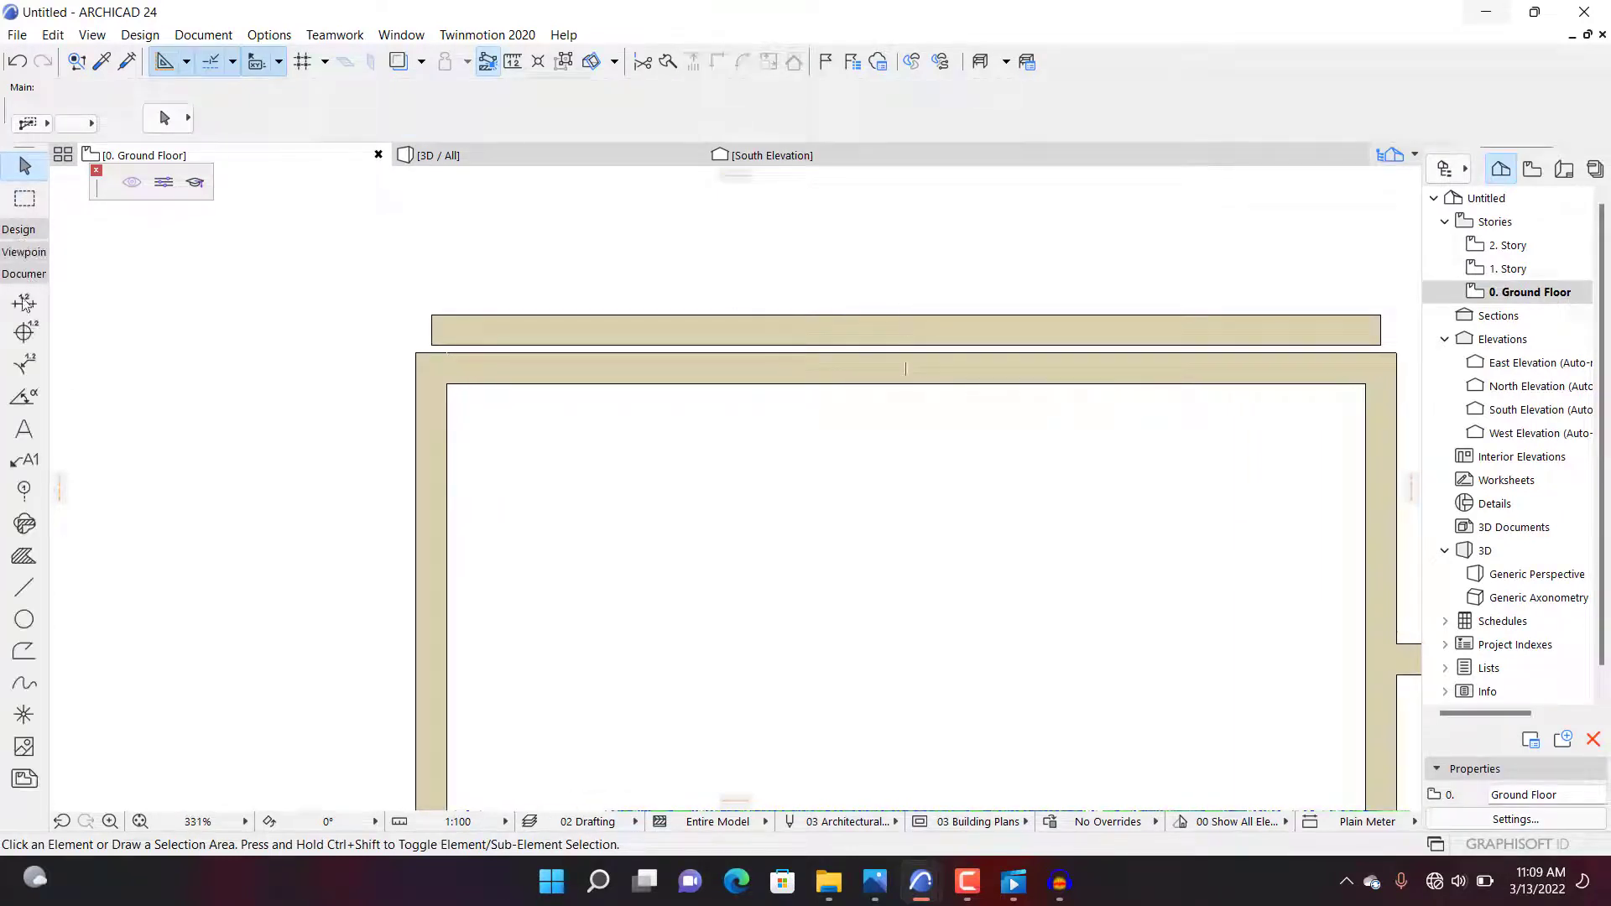
click(23, 588)
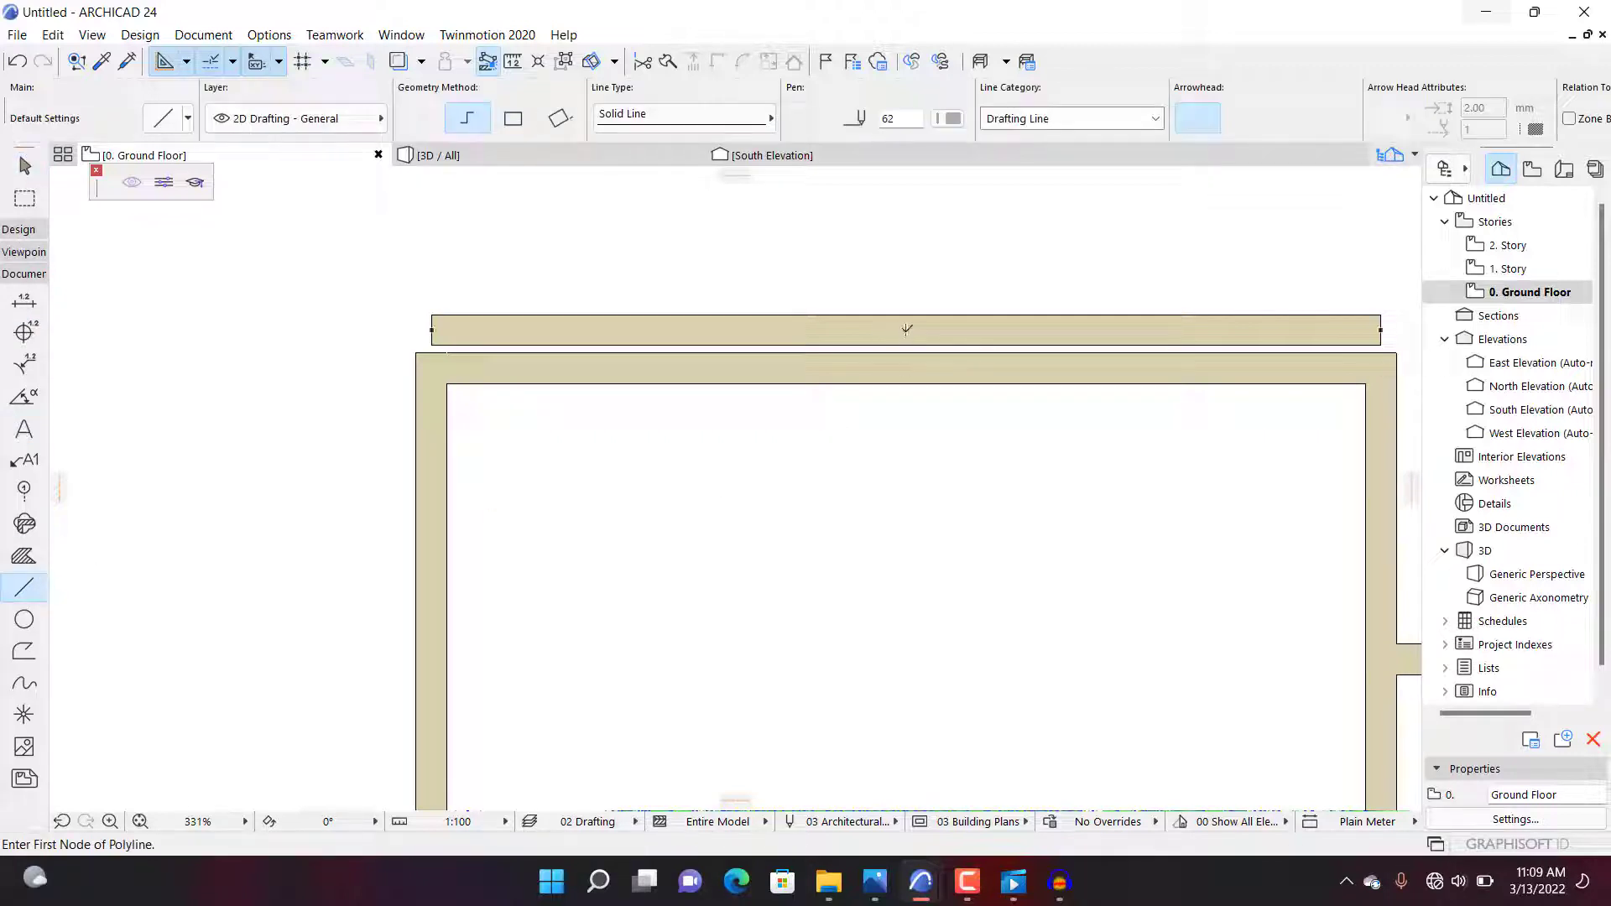
click(907, 330)
click(906, 498)
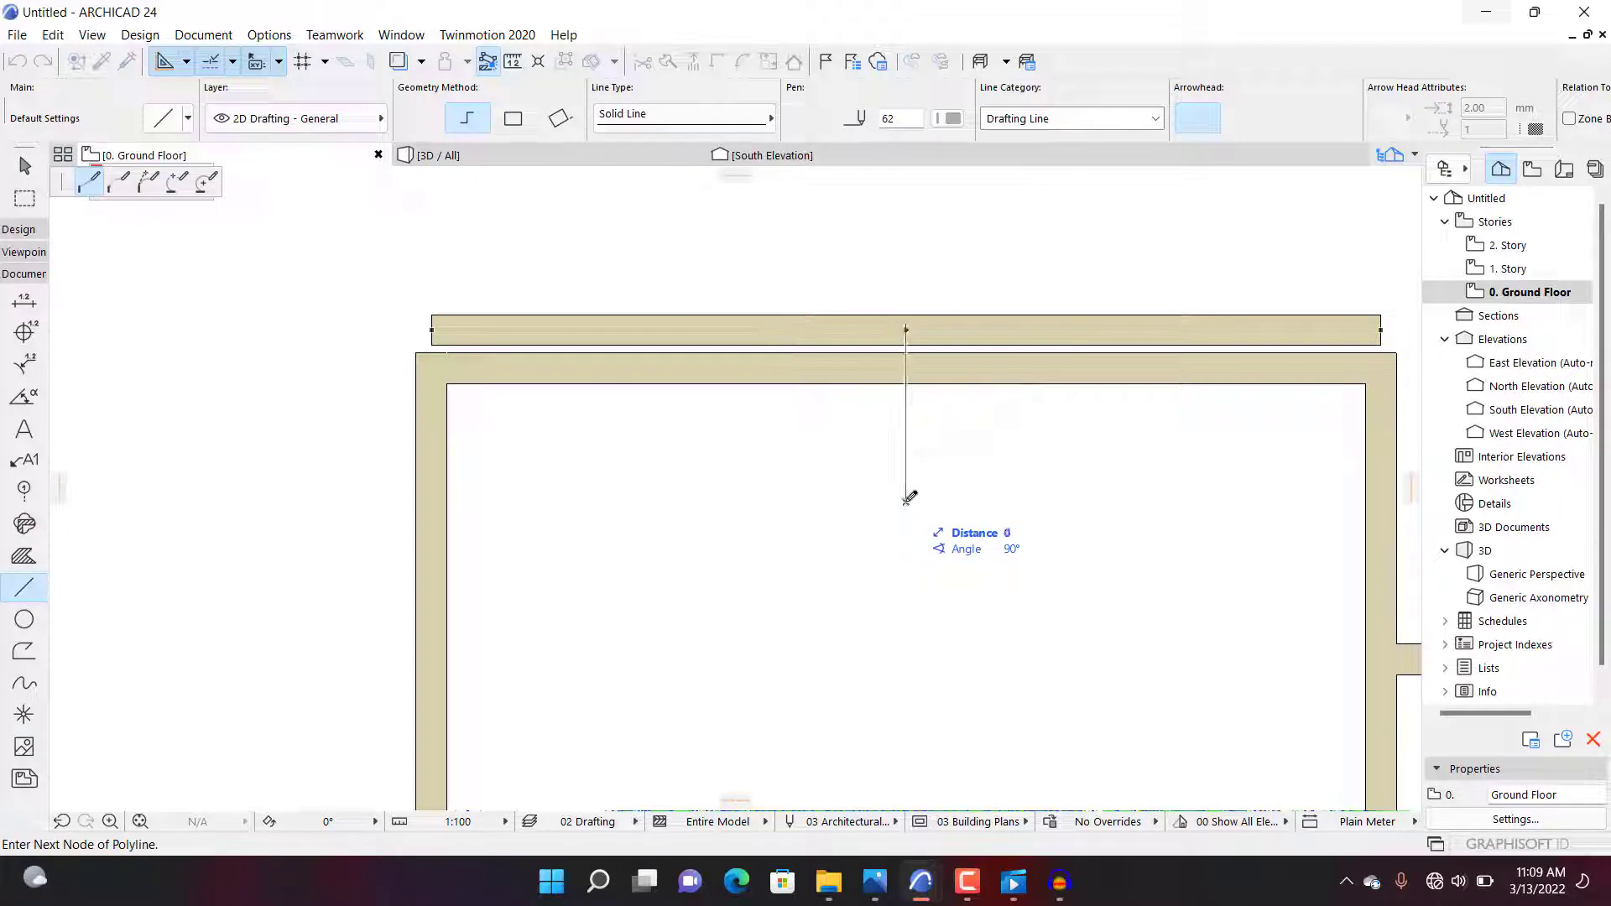
click(907, 501)
key(Escape)
Step: Copy the northwestern room's east wall 2500 mm west, using its northern end as the drag reference, and clear the selection
scroll(908, 318, down, 5)
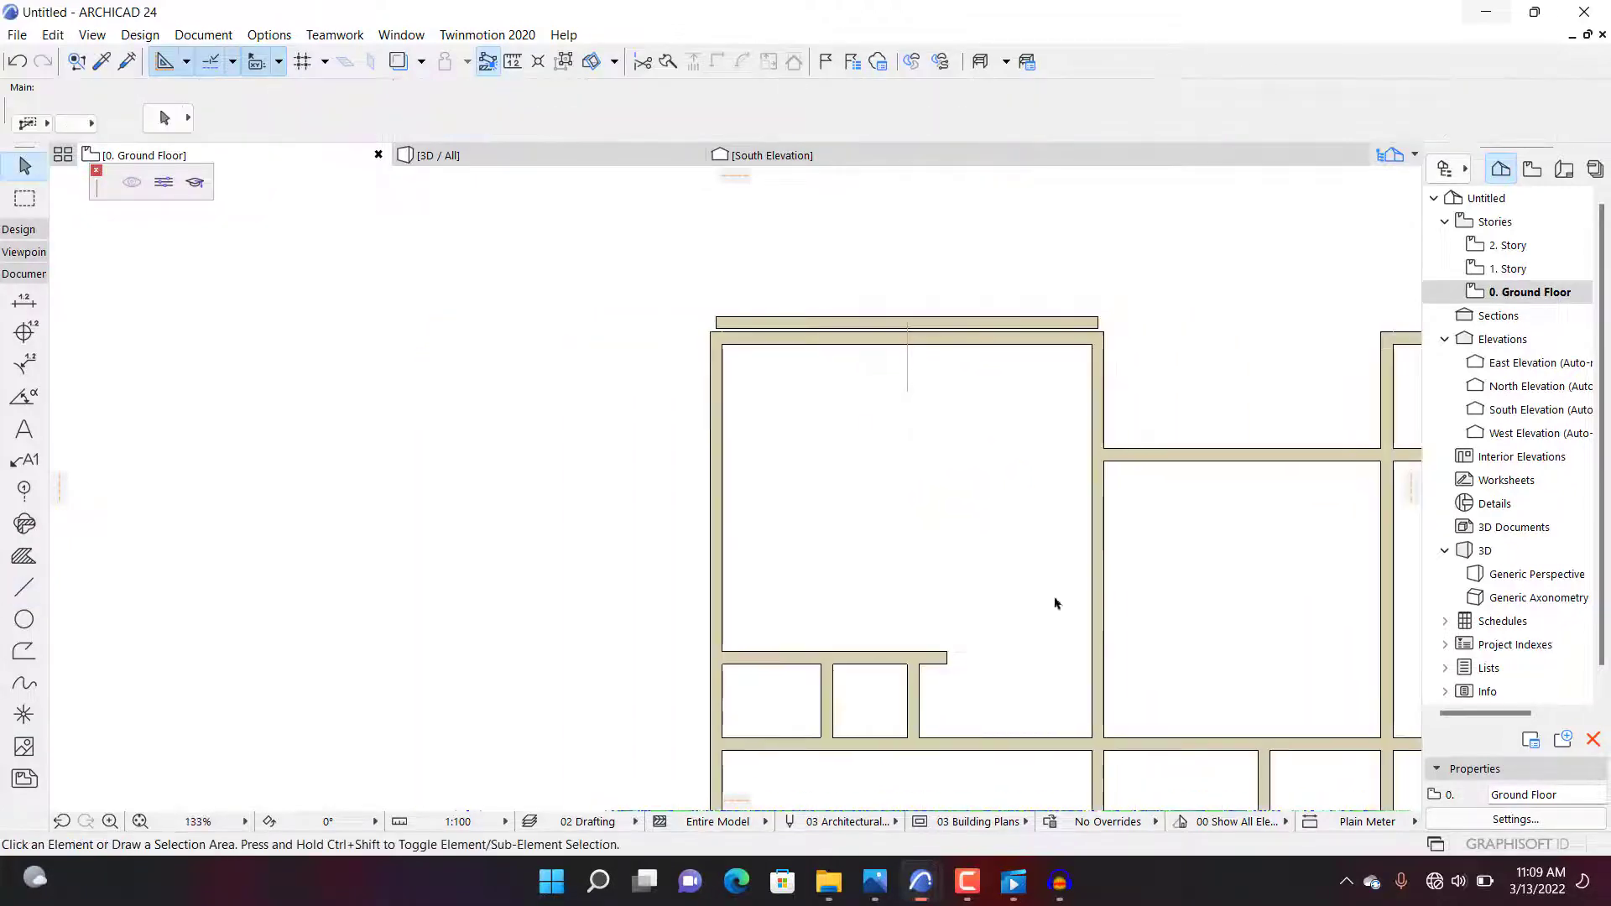
scroll(1091, 344, up, 4)
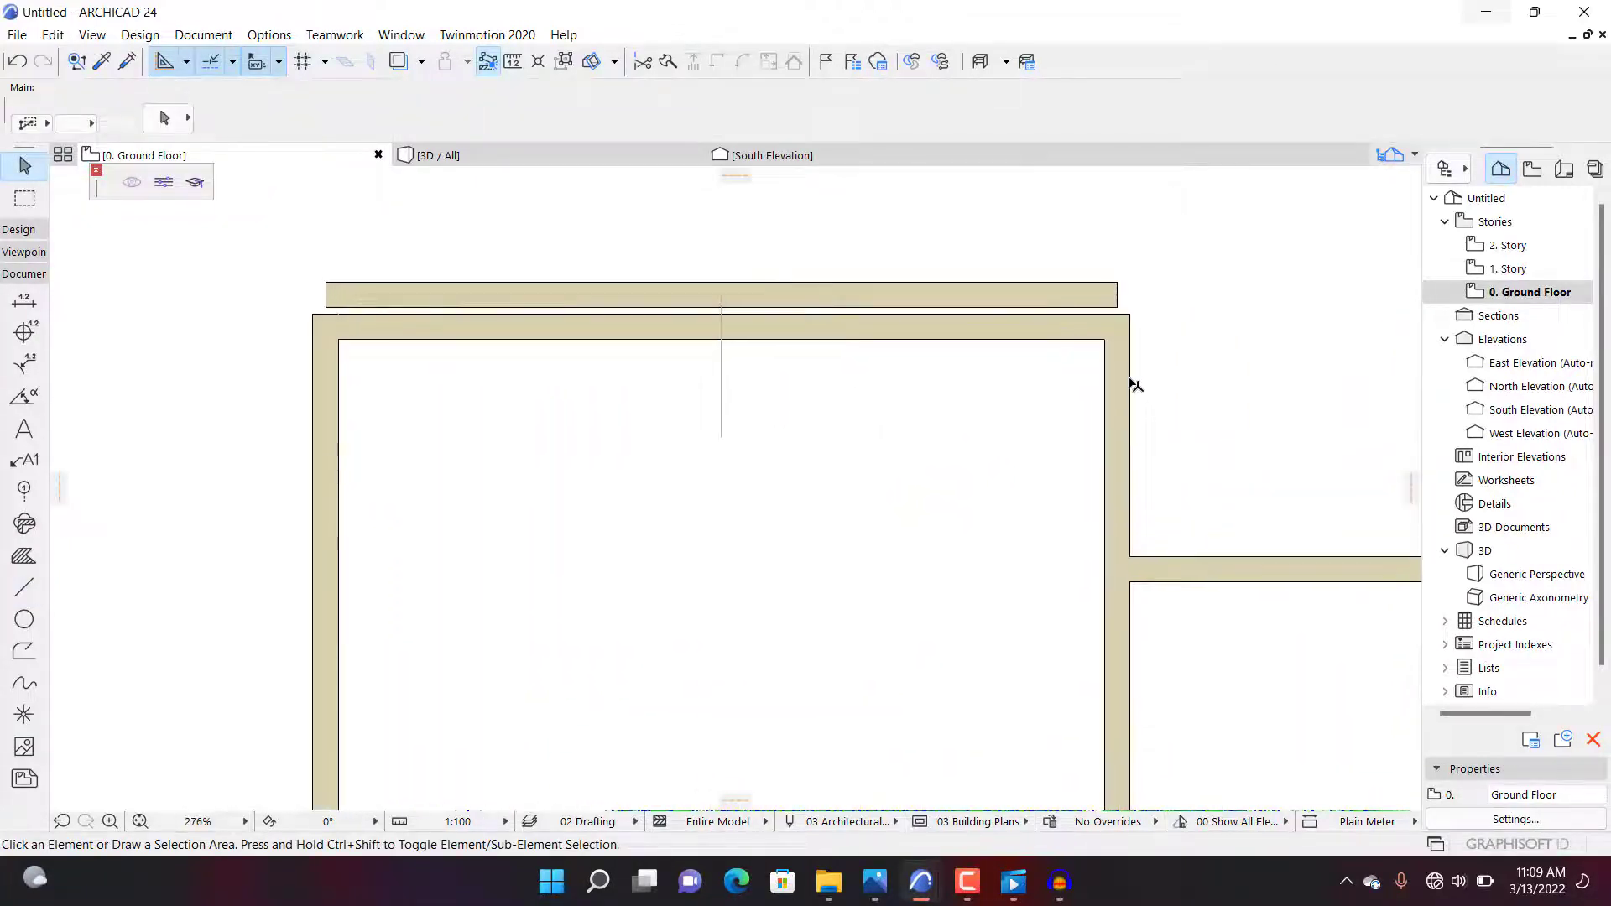
click(1132, 384)
key(ctrl+shift+d)
scroll(1129, 382, up, 2)
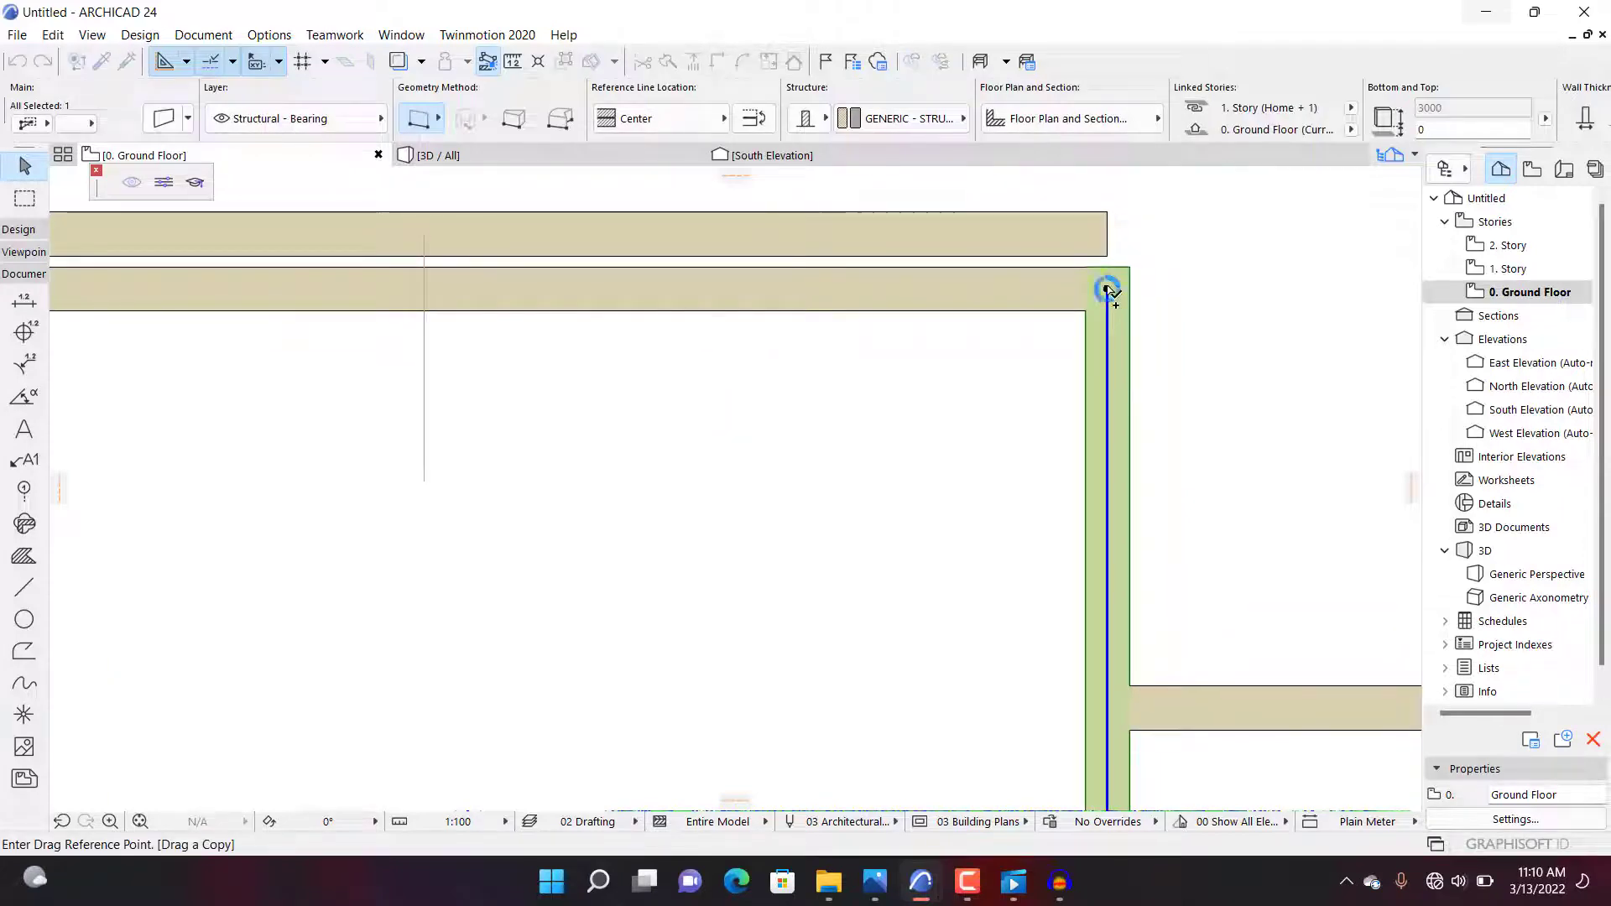
click(1108, 291)
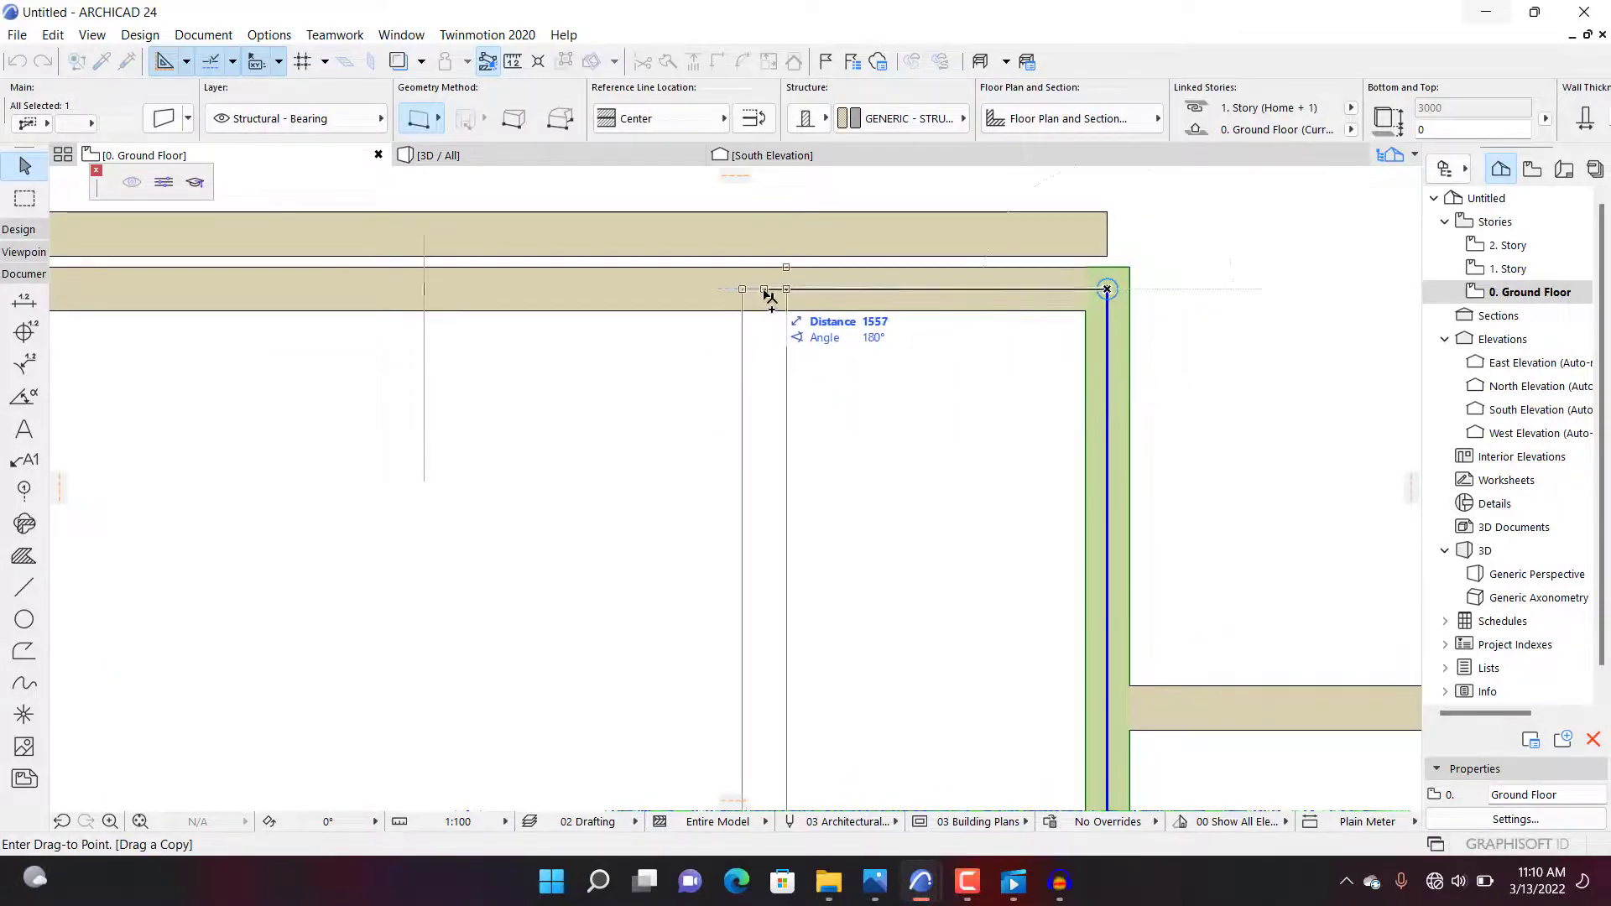
text(2500)
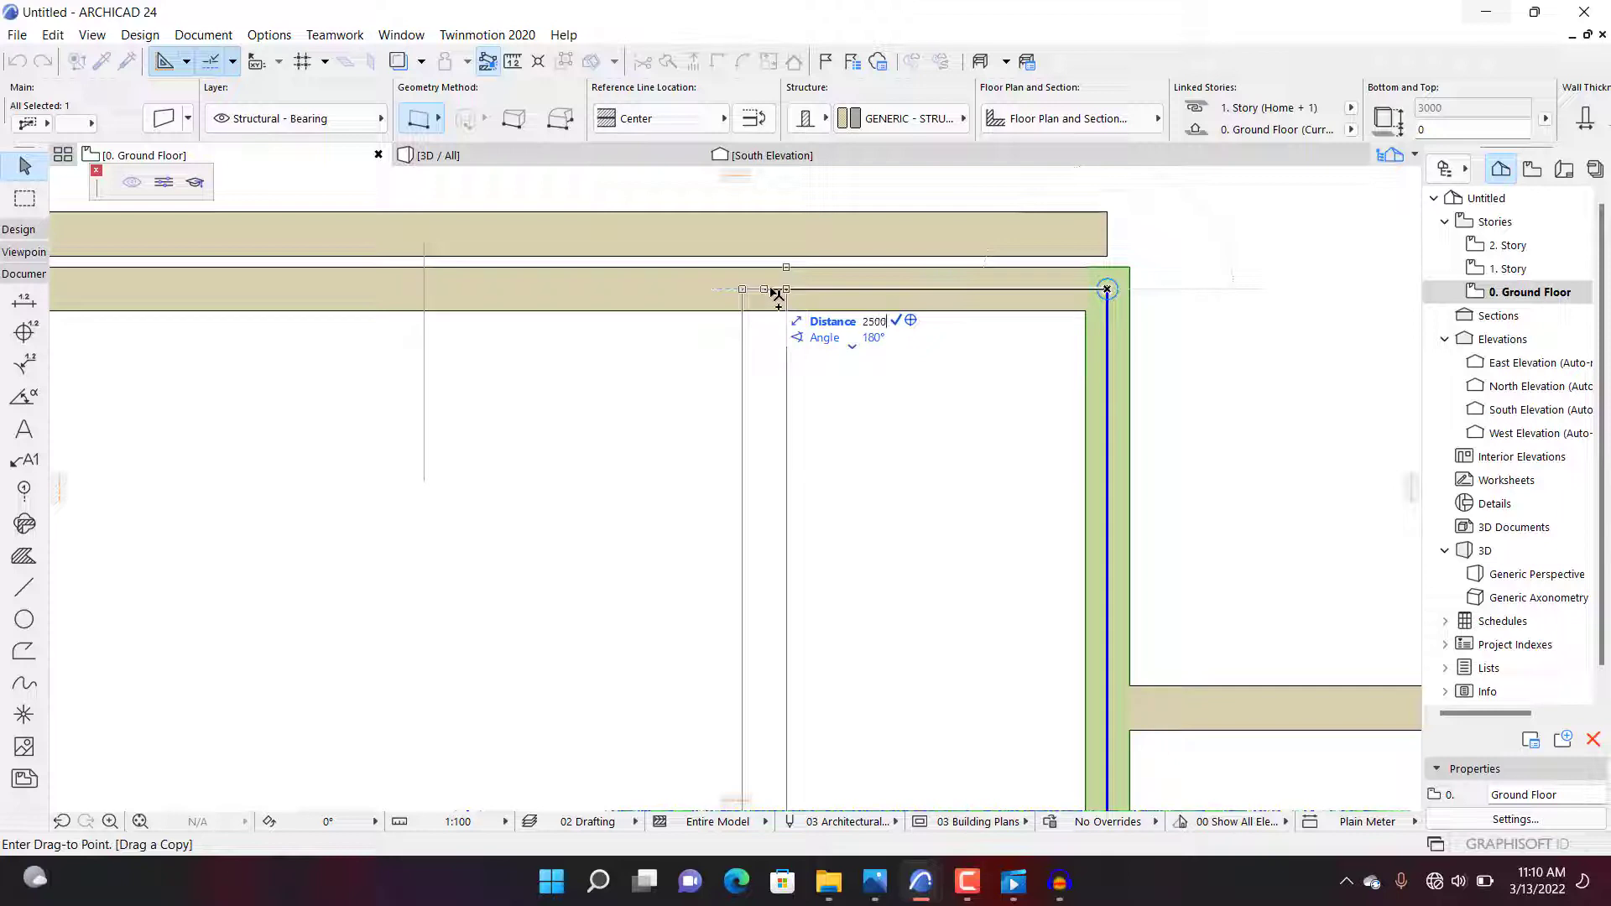
key(Return)
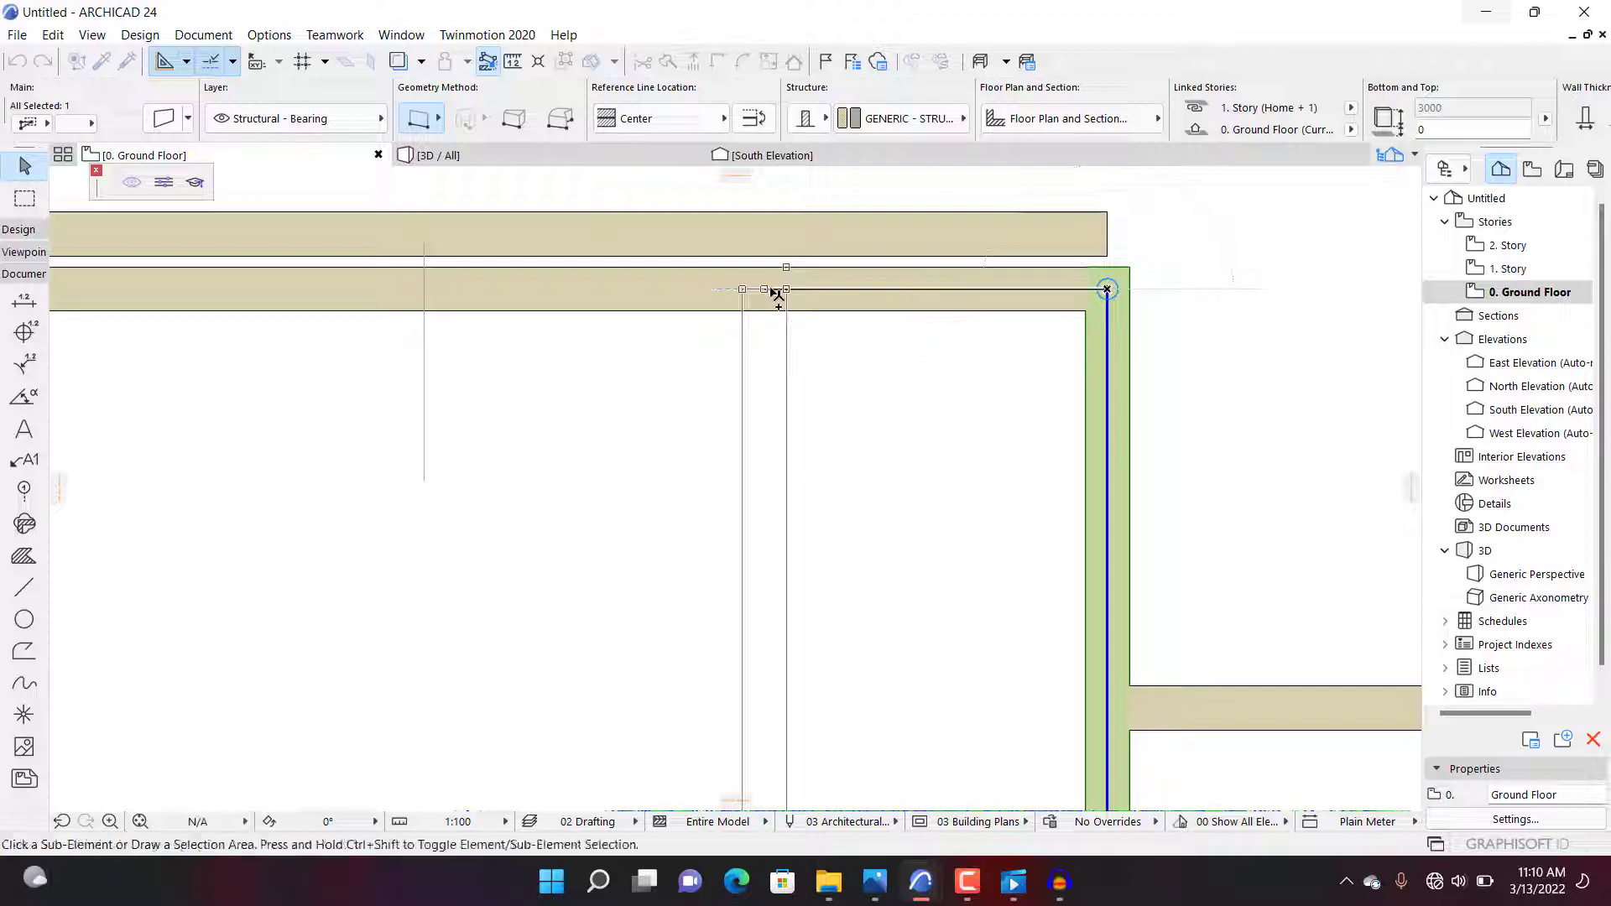
key(Escape)
Step: Extend the copied vertical wall's northern end to the added outer north wall with Adjust
scroll(566, 290, down, 3)
scroll(566, 290, up, 3)
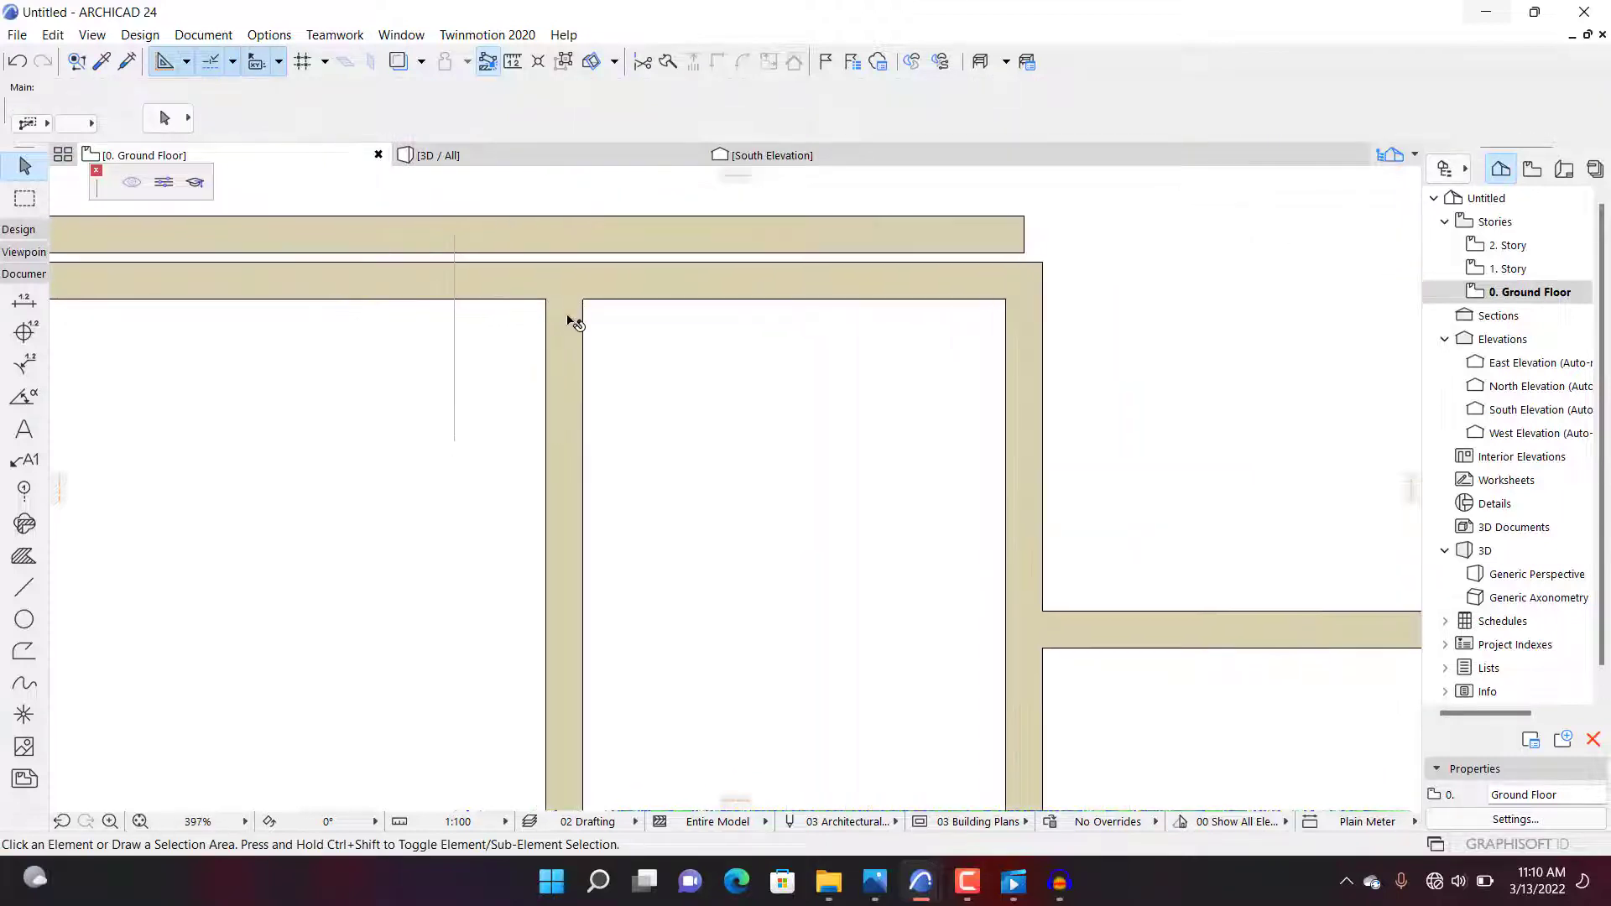
click(565, 285)
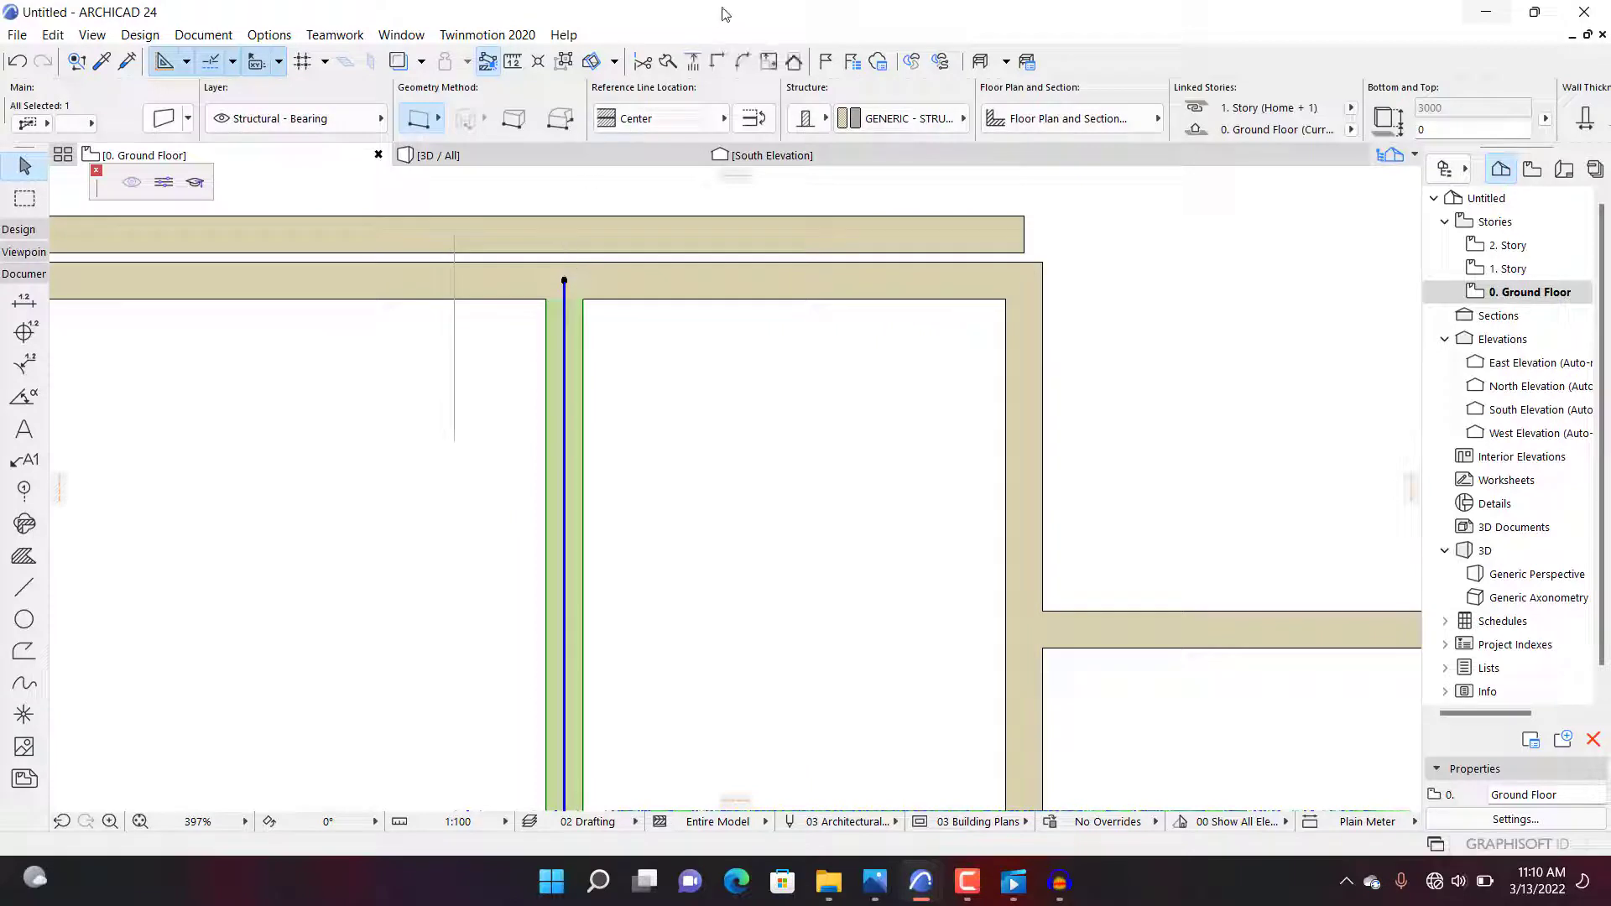
click(693, 64)
click(693, 64)
click(601, 241)
Step: Apply the Architectural Basic Profile 24 to the work environment
click(269, 35)
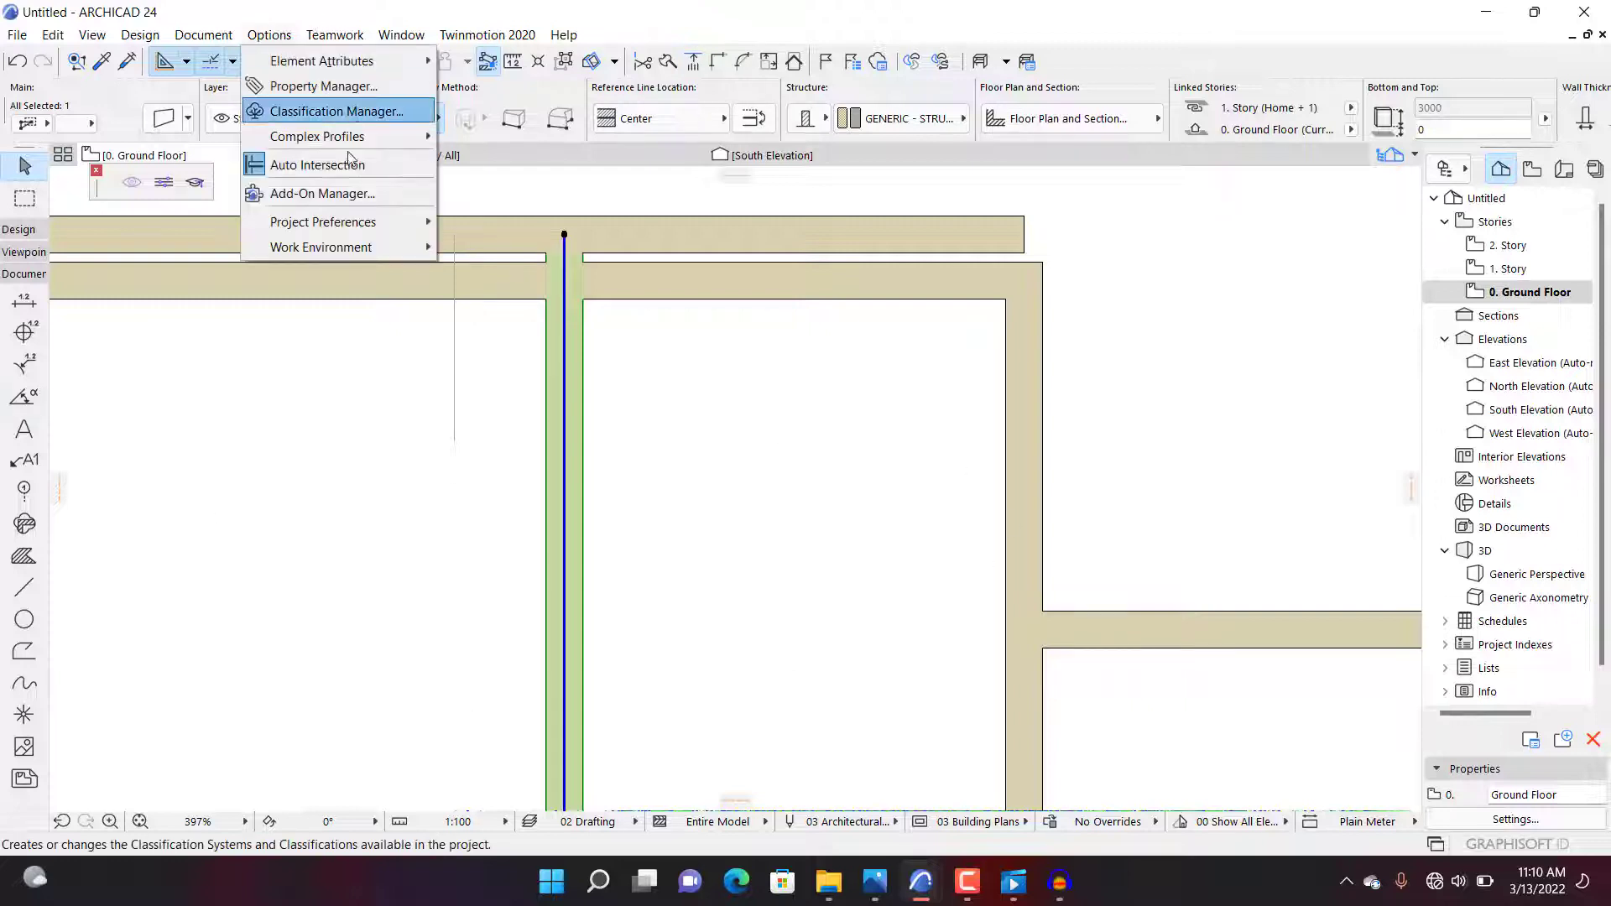
mouse_move(340, 256)
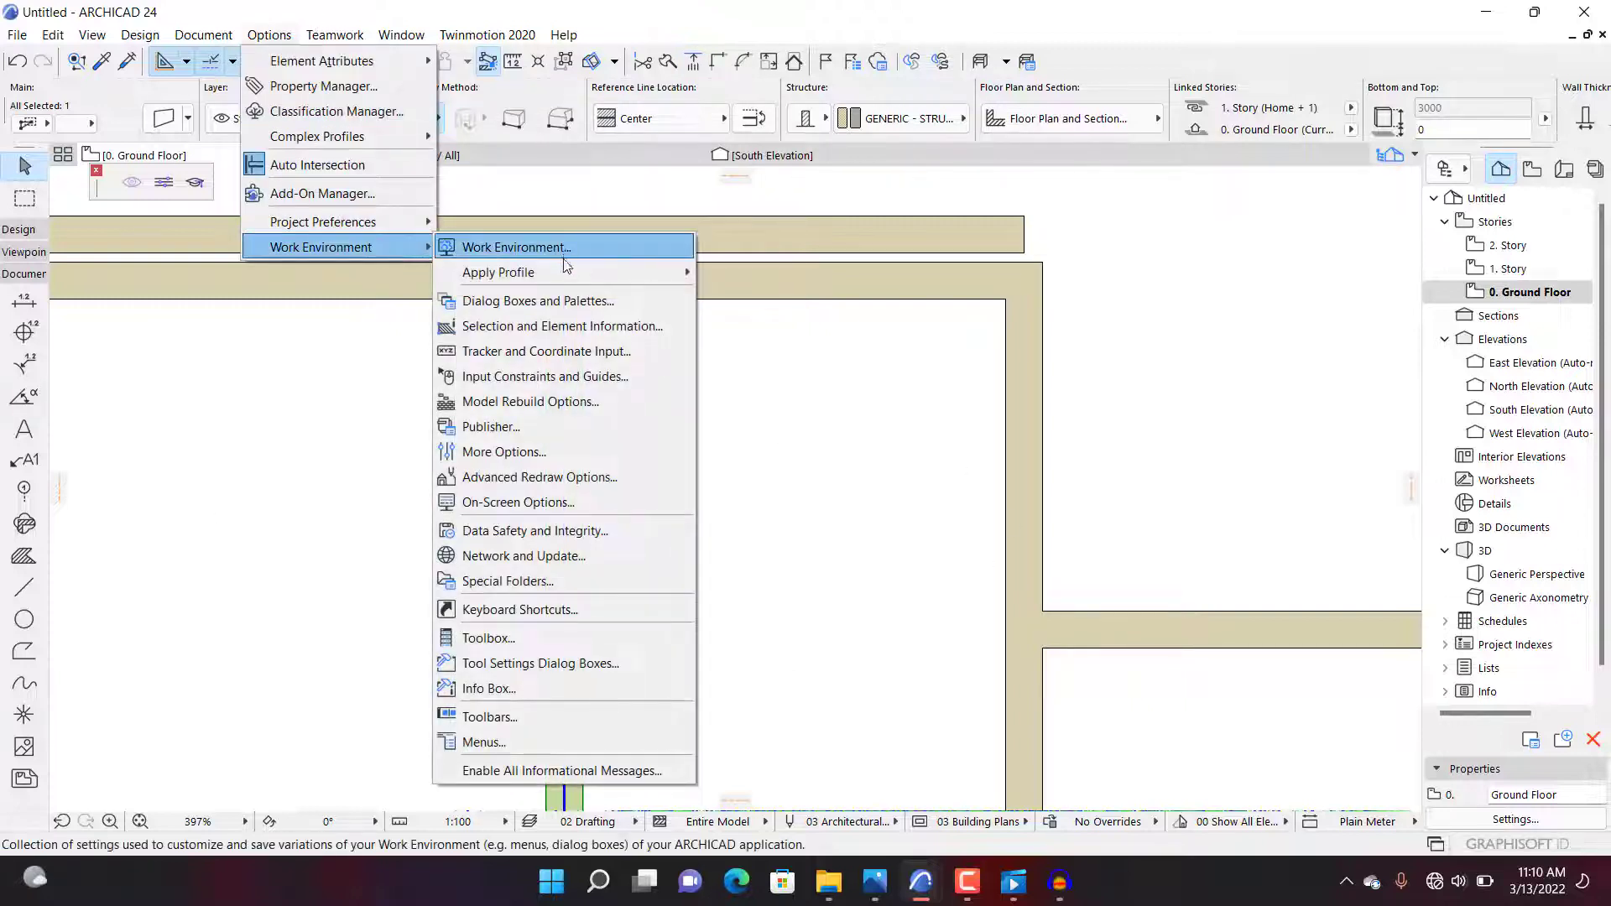
mouse_move(562, 272)
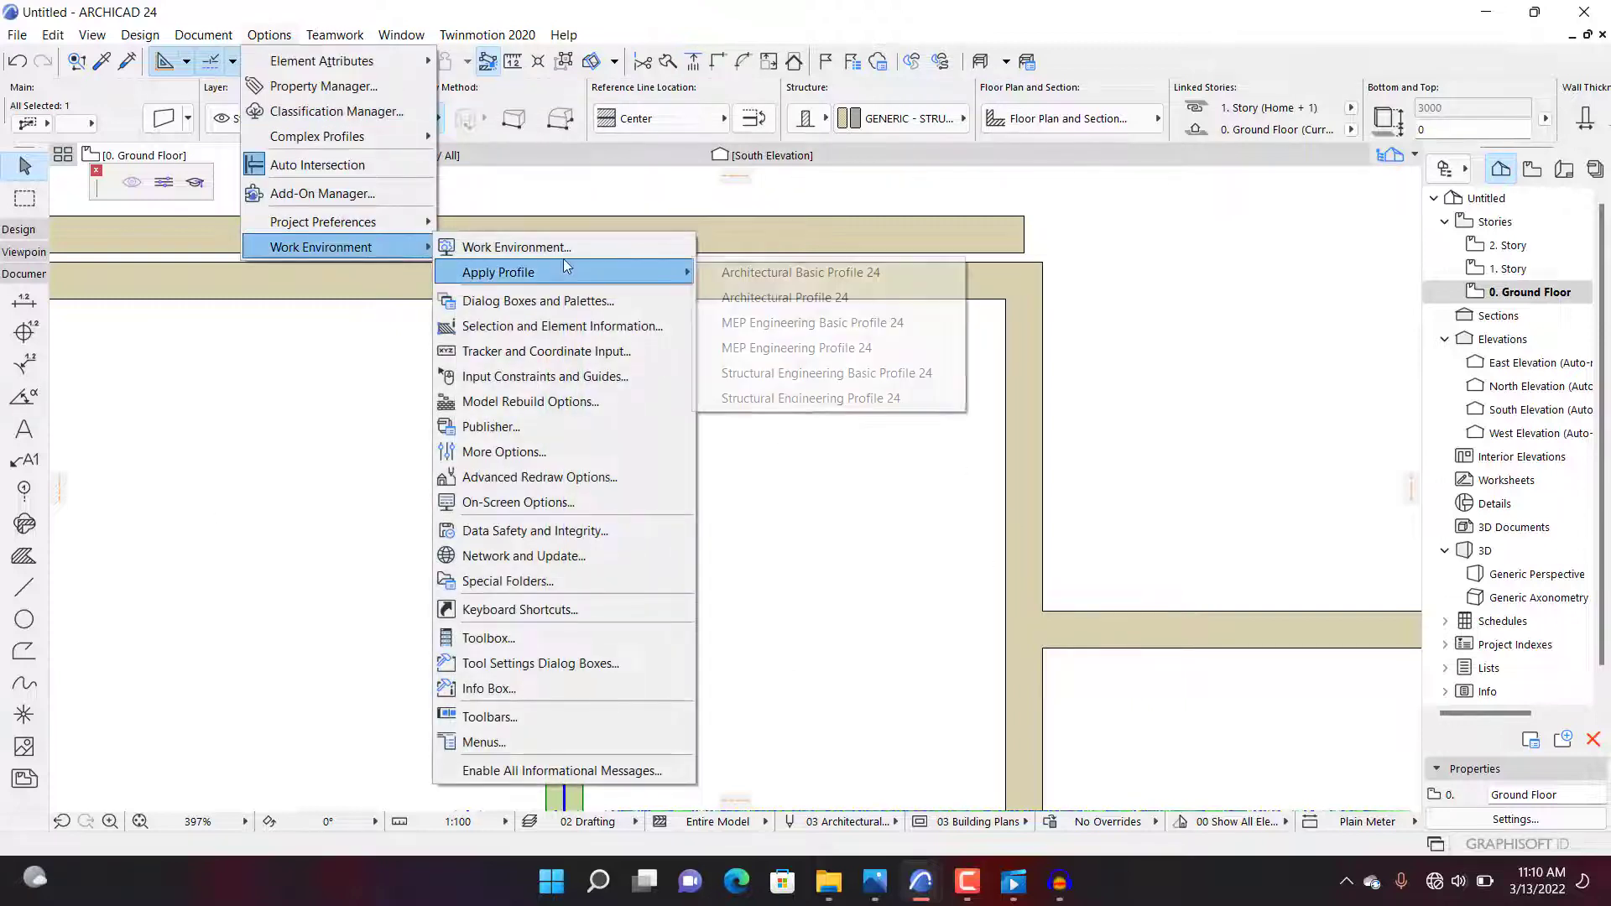
click(821, 272)
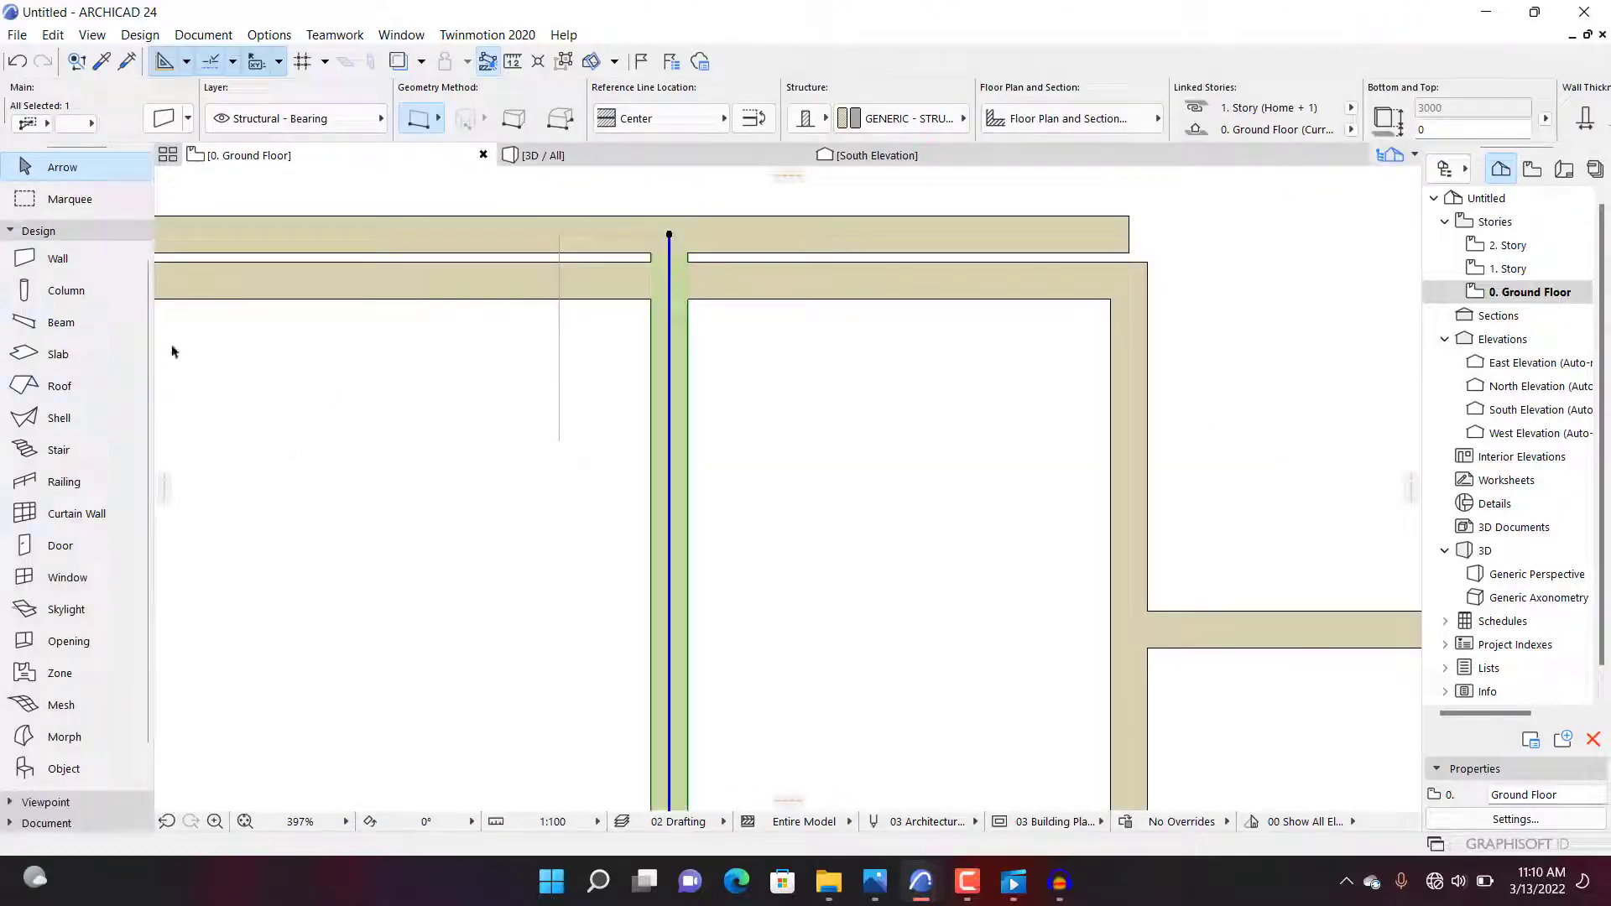
Step: Apply the Architectural Profile 24 to the work environment
click(260, 38)
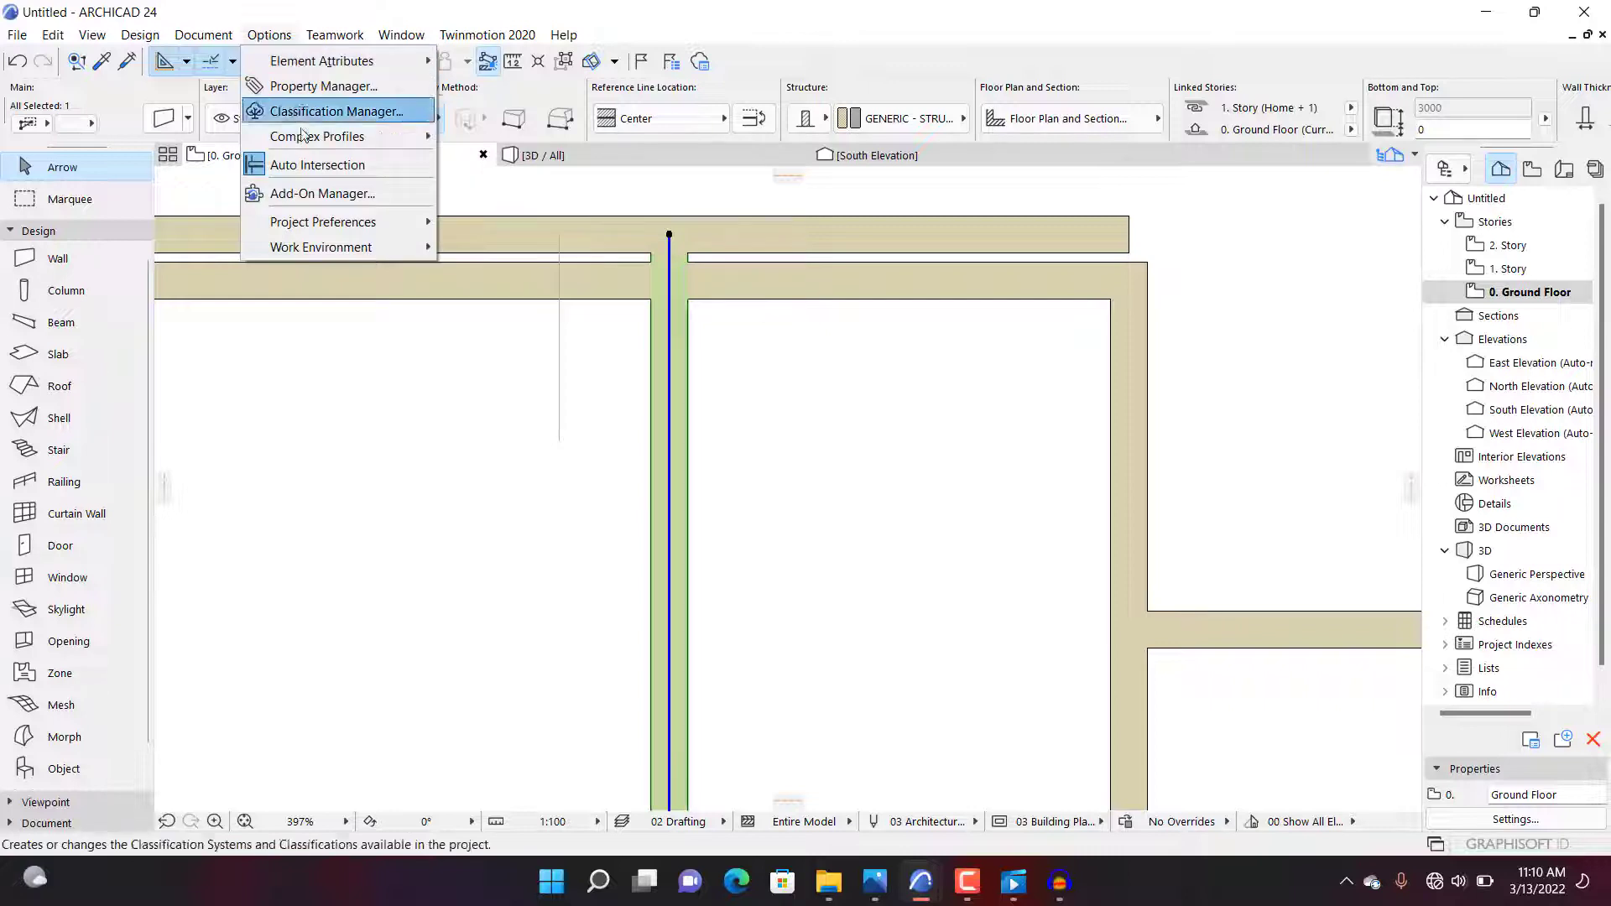
mouse_move(324, 246)
mouse_move(554, 273)
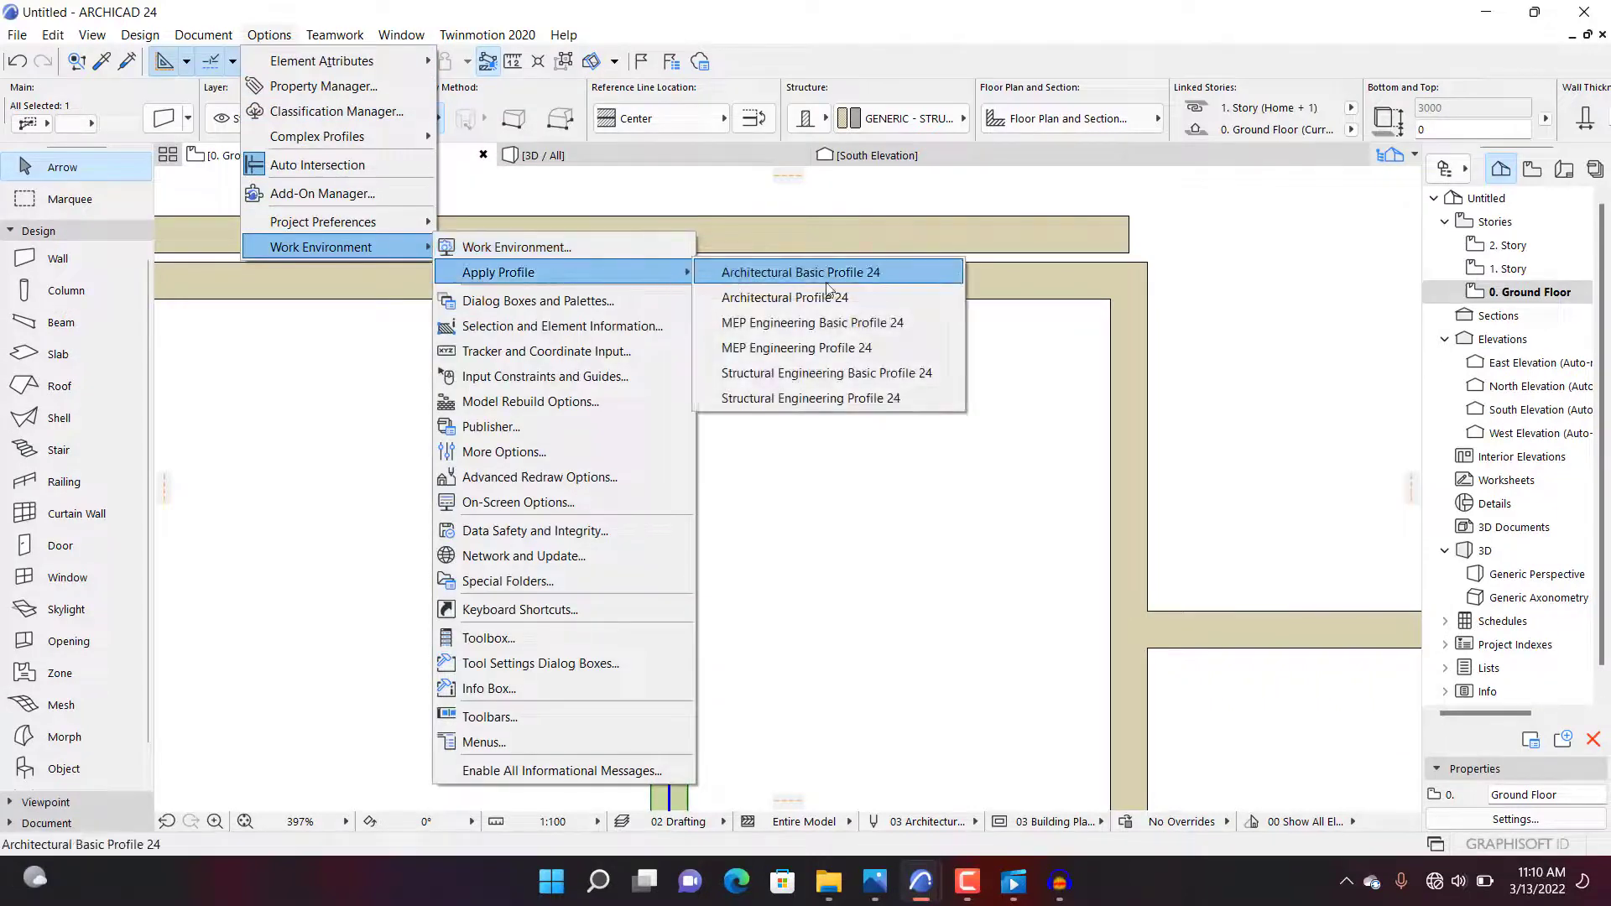
click(856, 297)
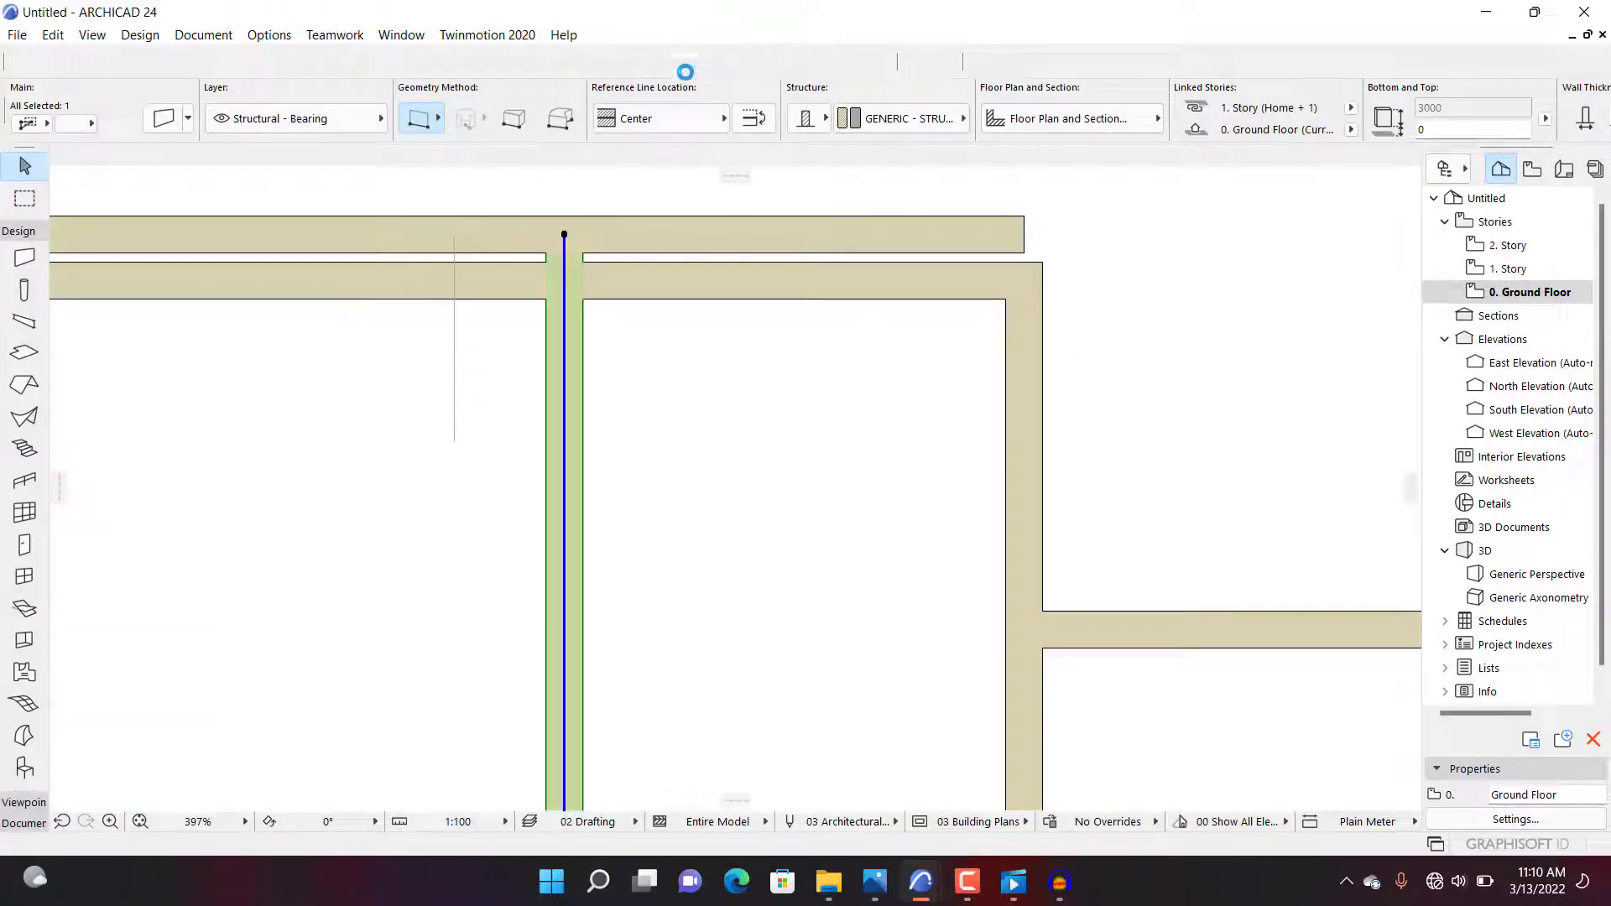
Step: Copy the selected vertical wall 1400 mm west, using its northern end as the drag reference
scroll(870, 363, down, 3)
scroll(764, 361, up, 3)
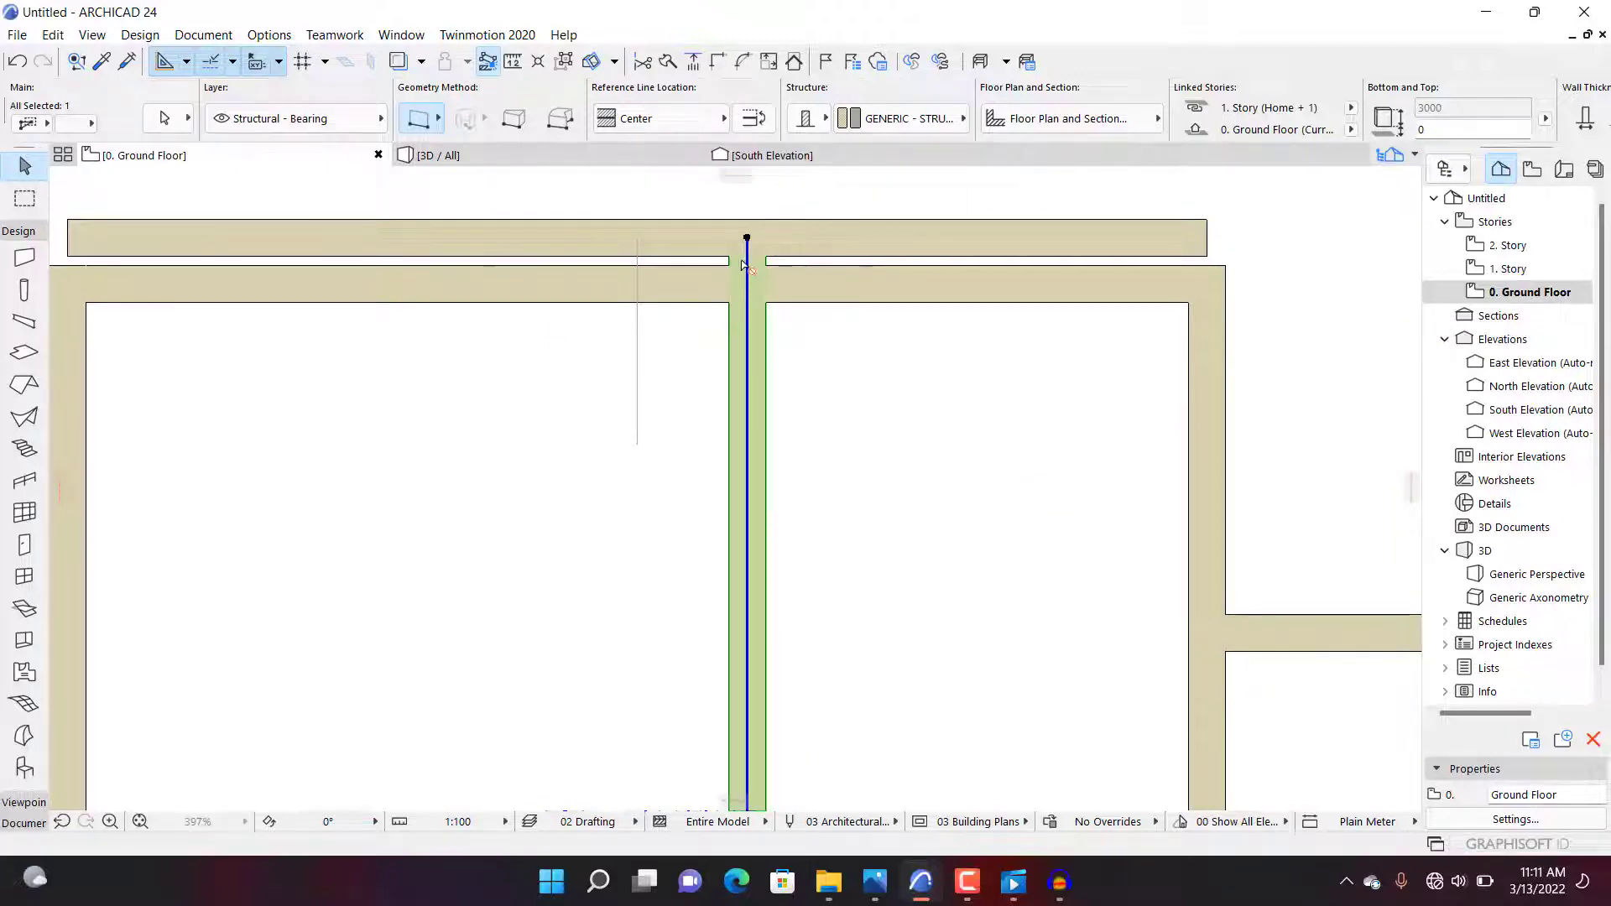
scroll(750, 244, up, 3)
key(ctrl+shift+d)
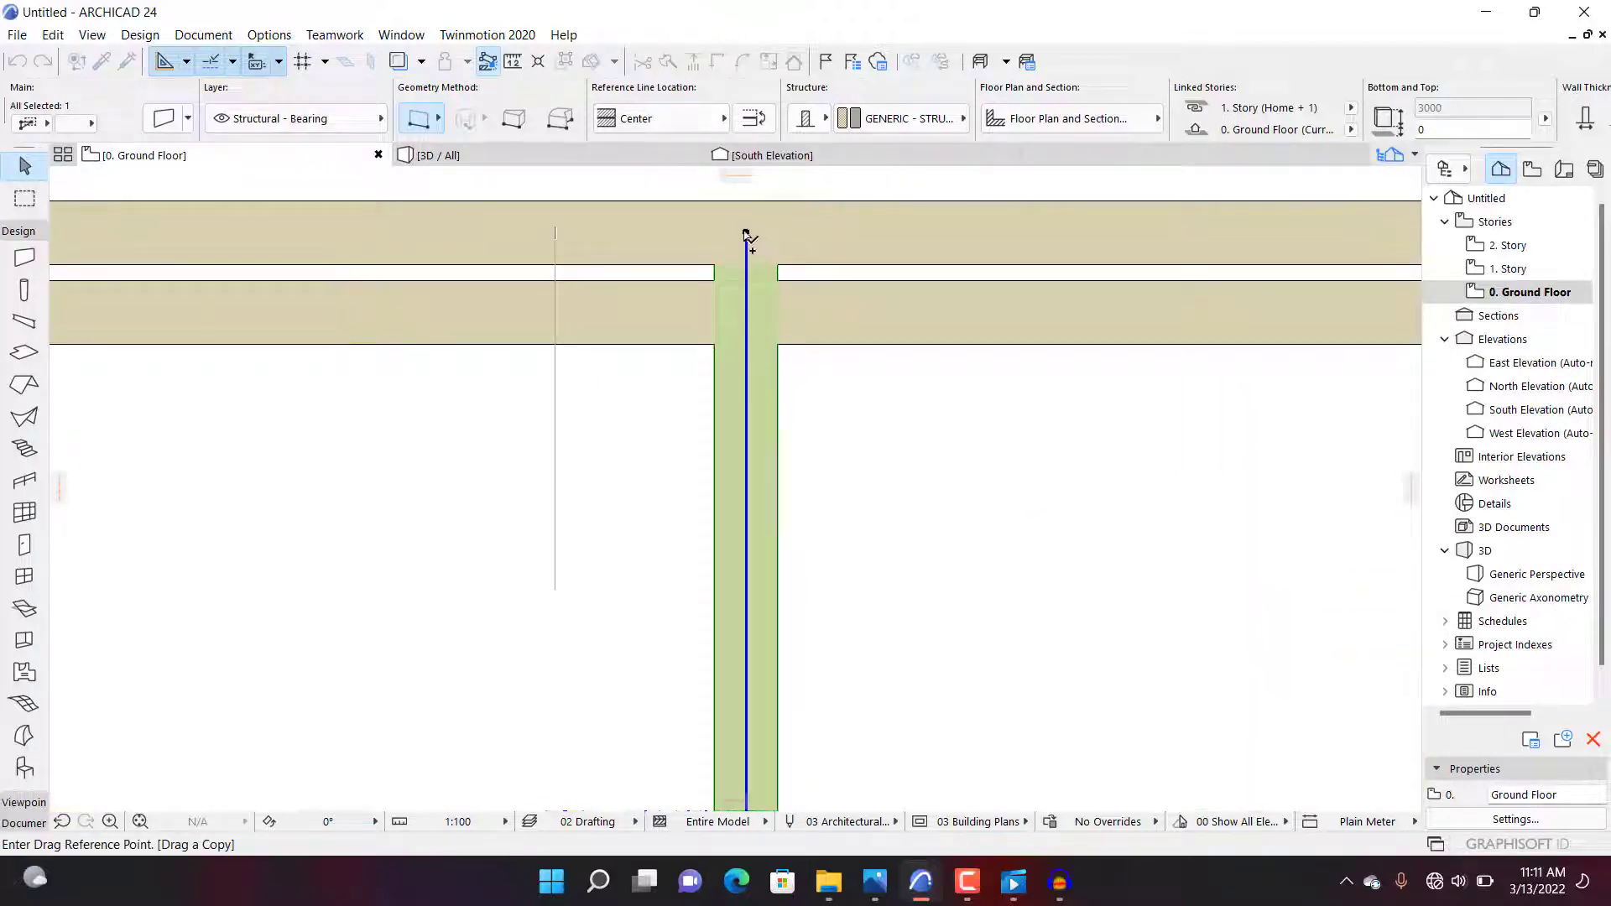
click(747, 234)
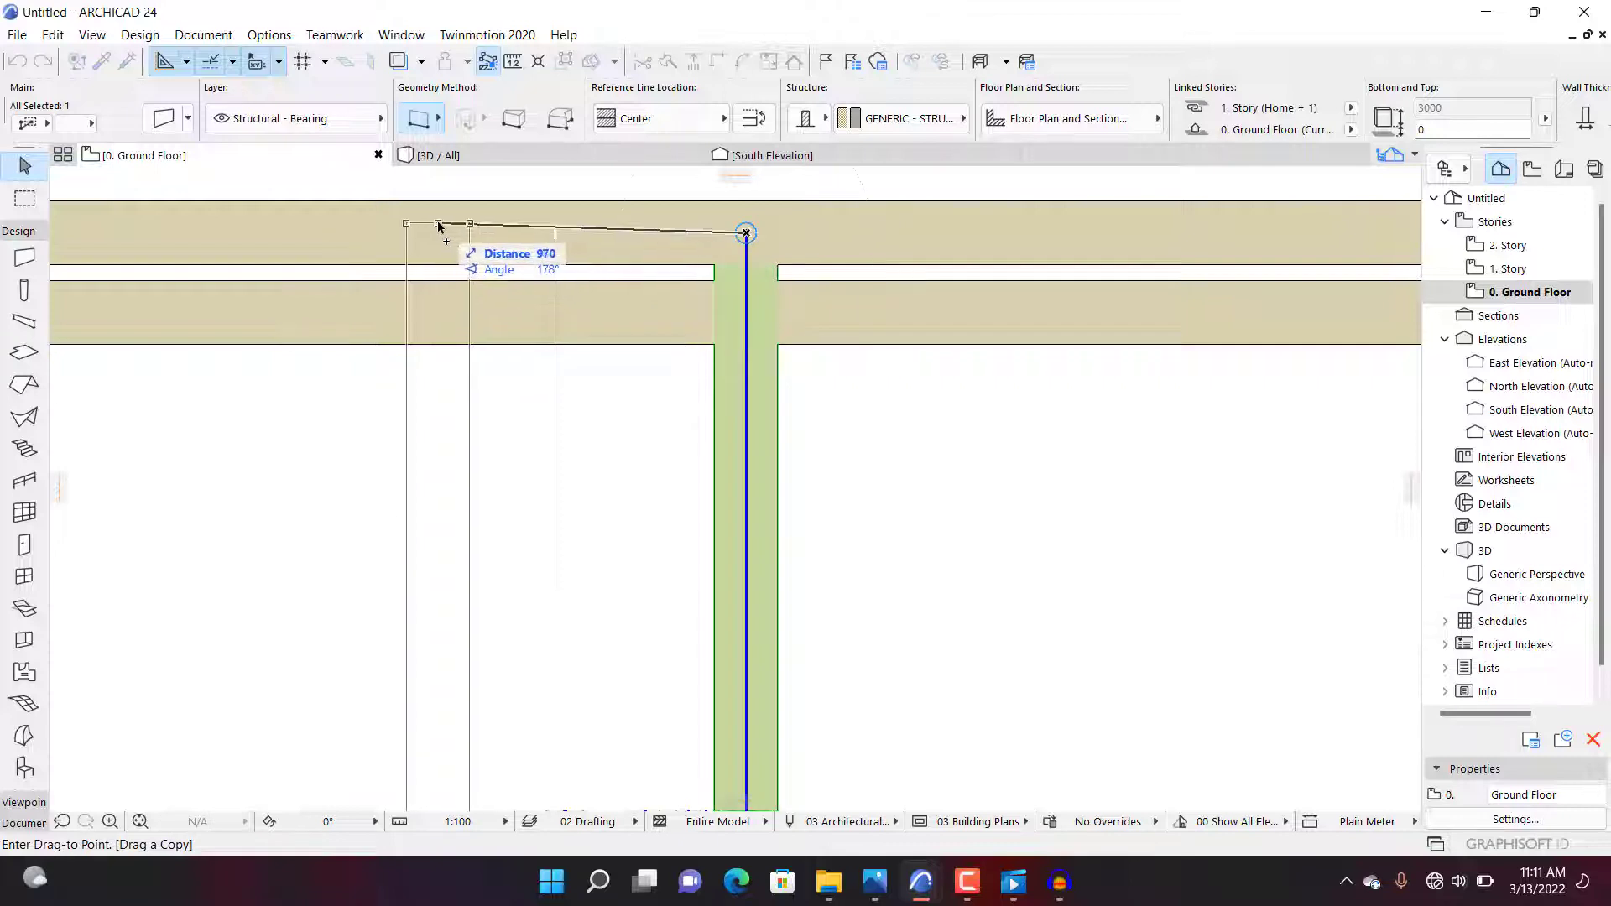
text(1)
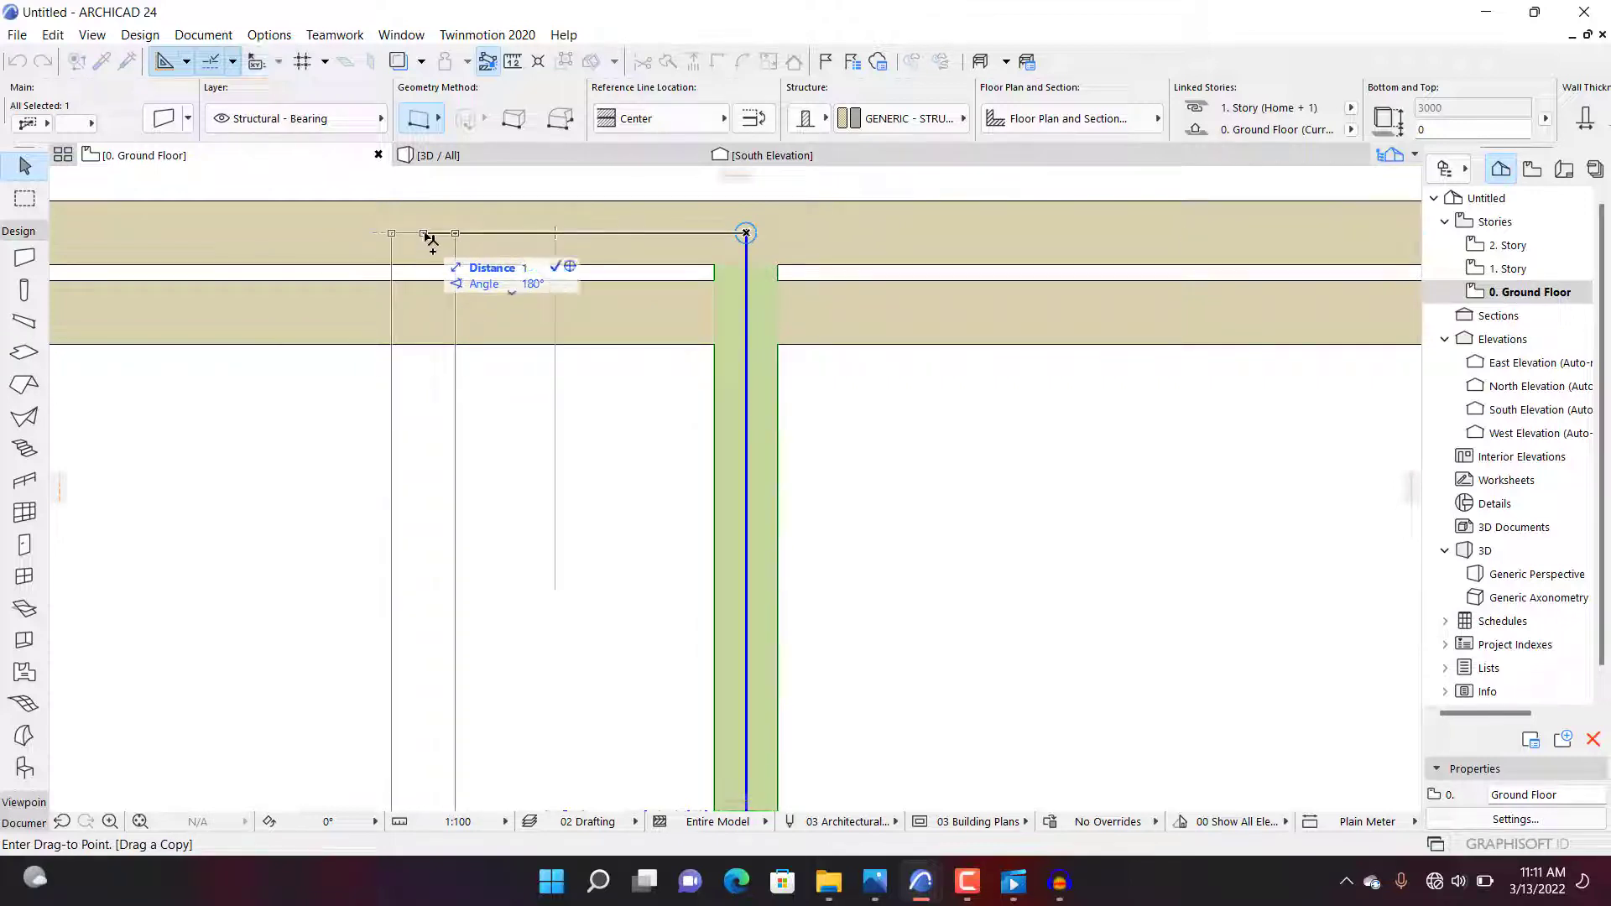
text(400)
key(Return)
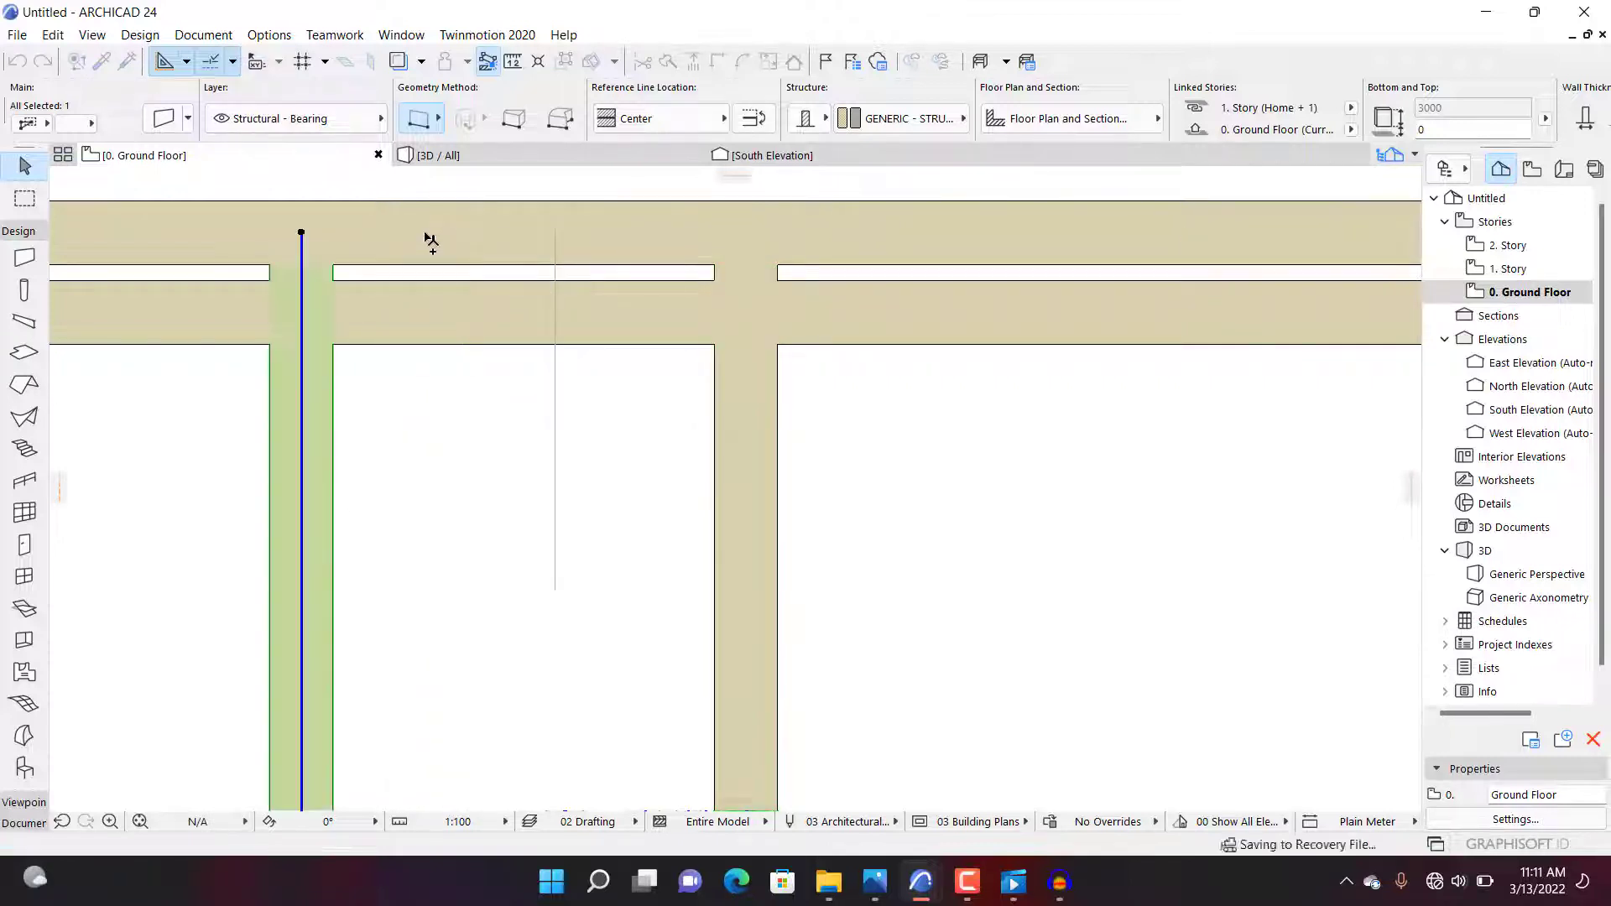
scroll(671, 285, down, 3)
Step: Trim away the inner north wall's segment between the two vertical walls, using those walls as cutting edges, and clear the selection
click(704, 390)
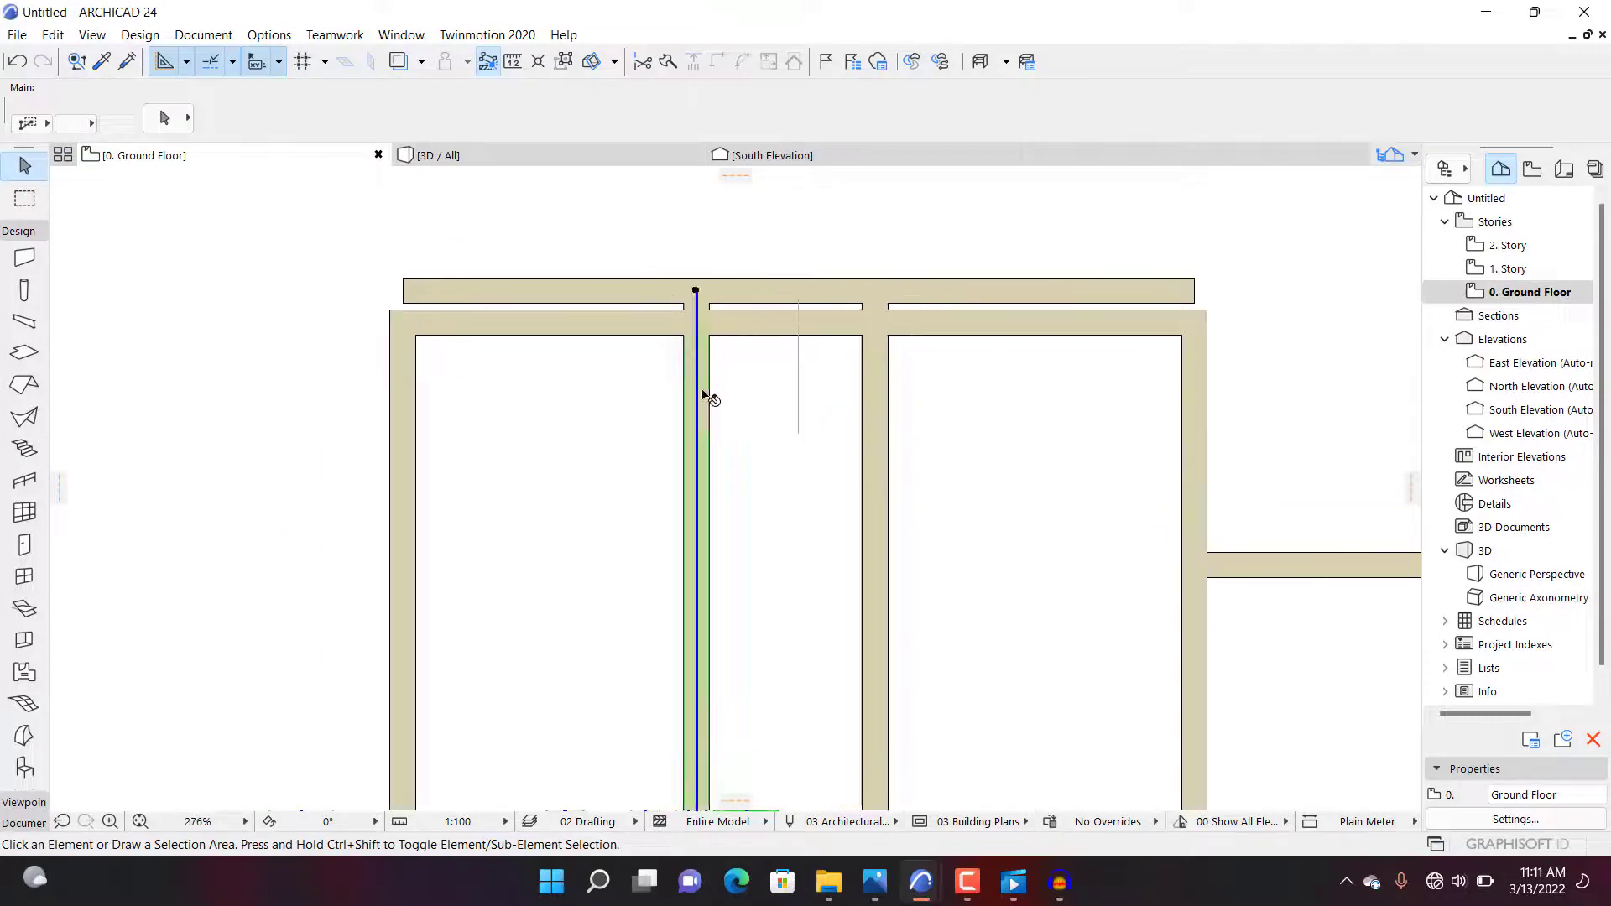
shift+click(874, 389)
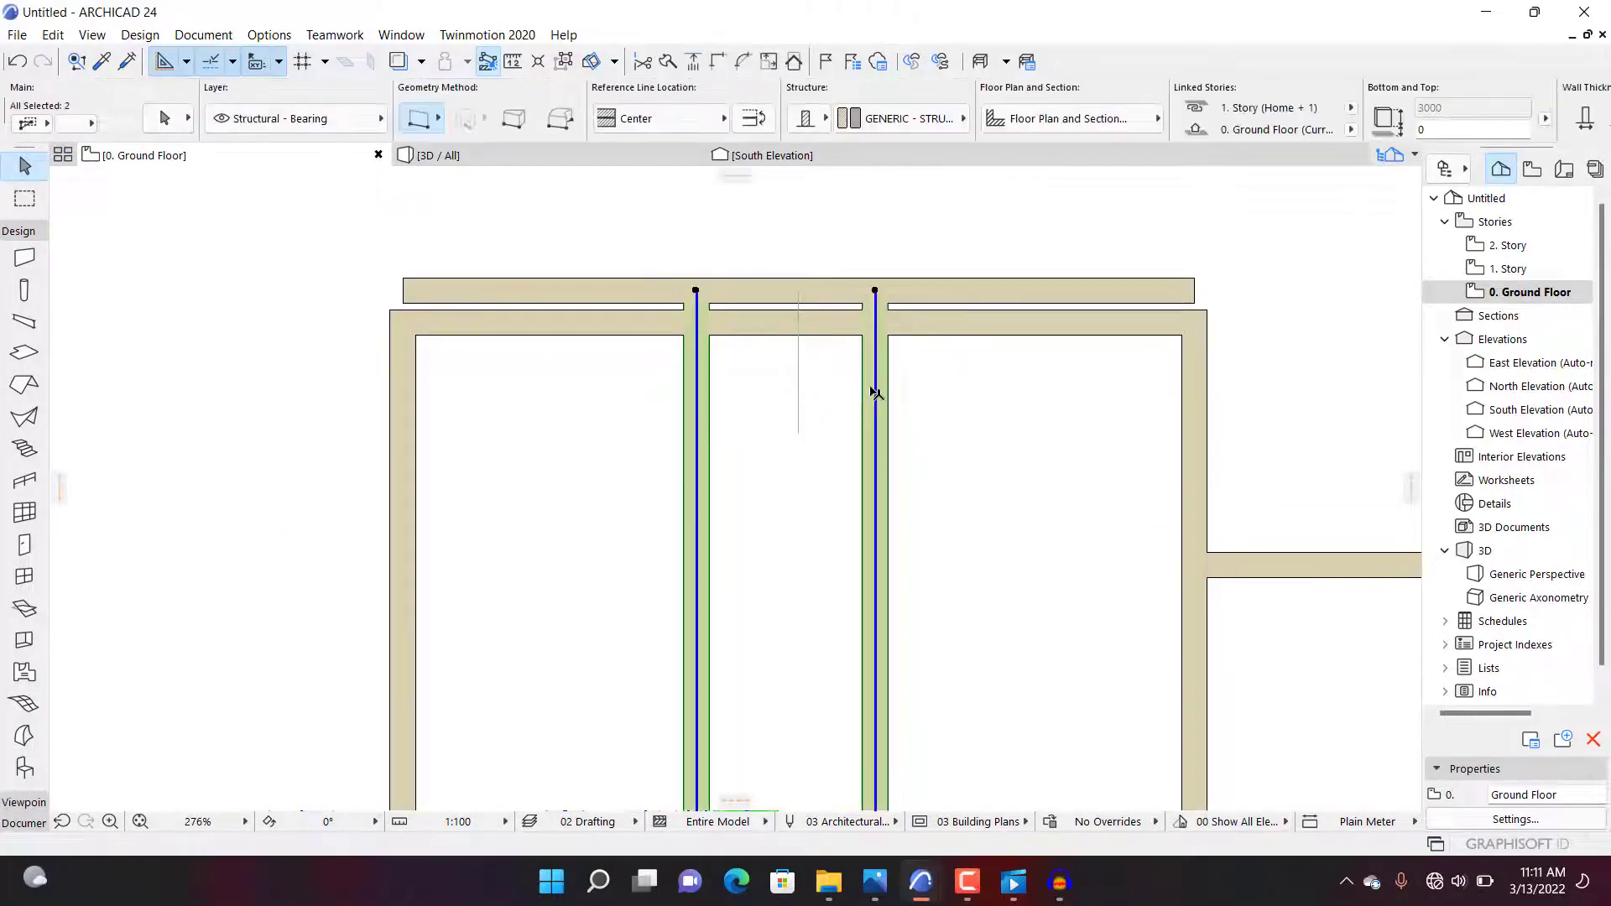
ctrl+click(789, 324)
ctrl+click(830, 334)
key(Escape)
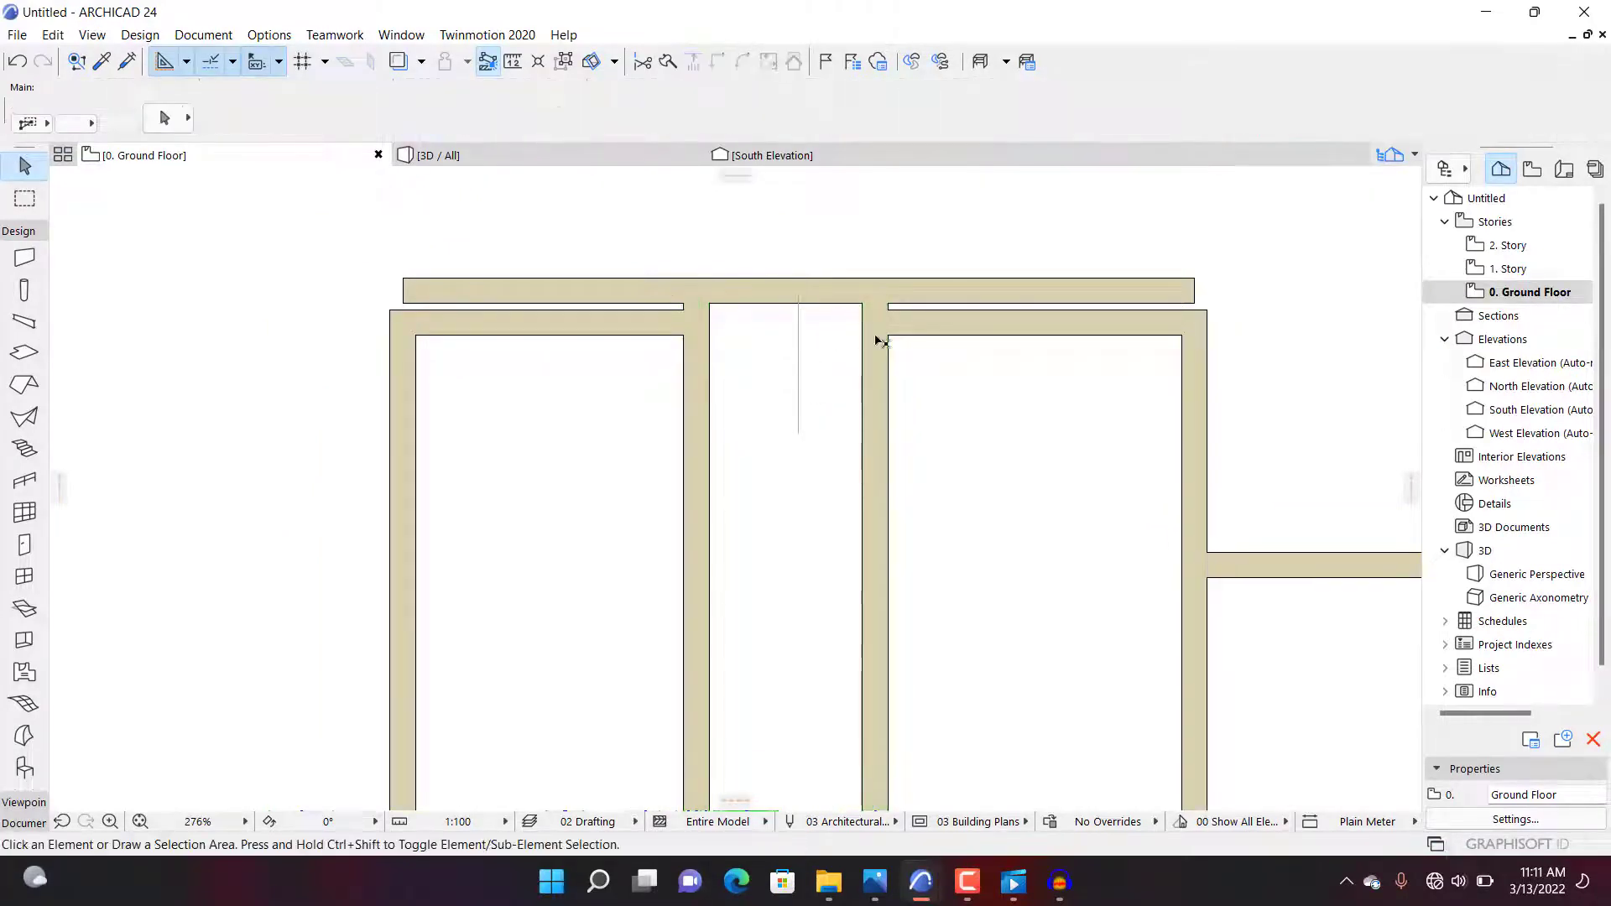
Step: Trim off both vertical walls south of the two remaining inner north wall segments, using those segments as cutting edges
click(921, 327)
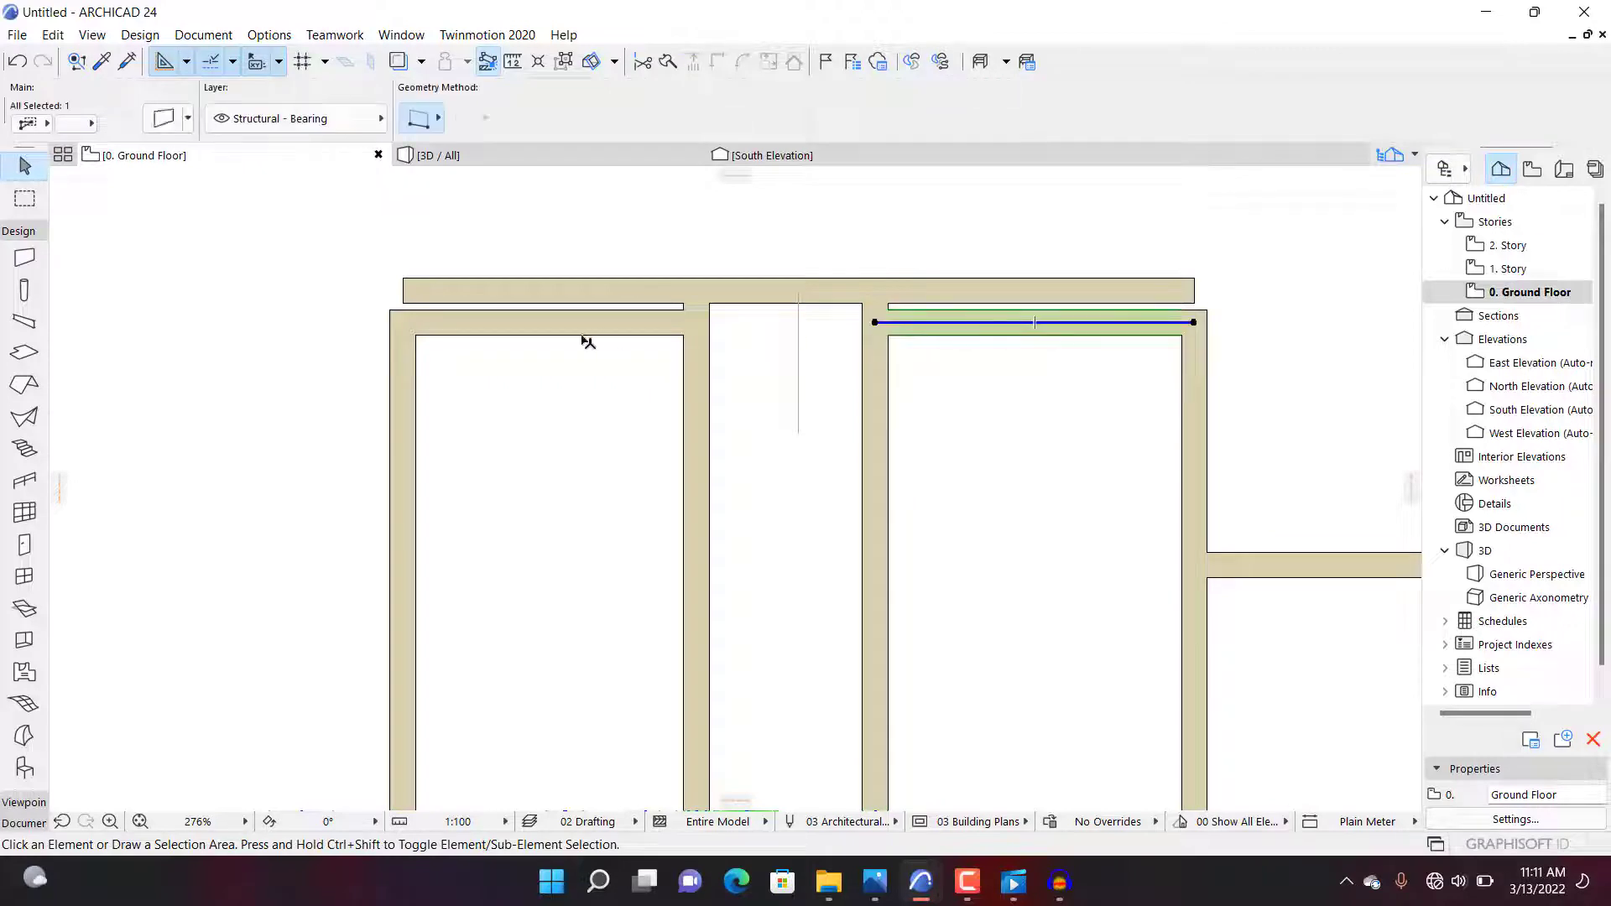
shift+click(590, 329)
ctrl+click(707, 425)
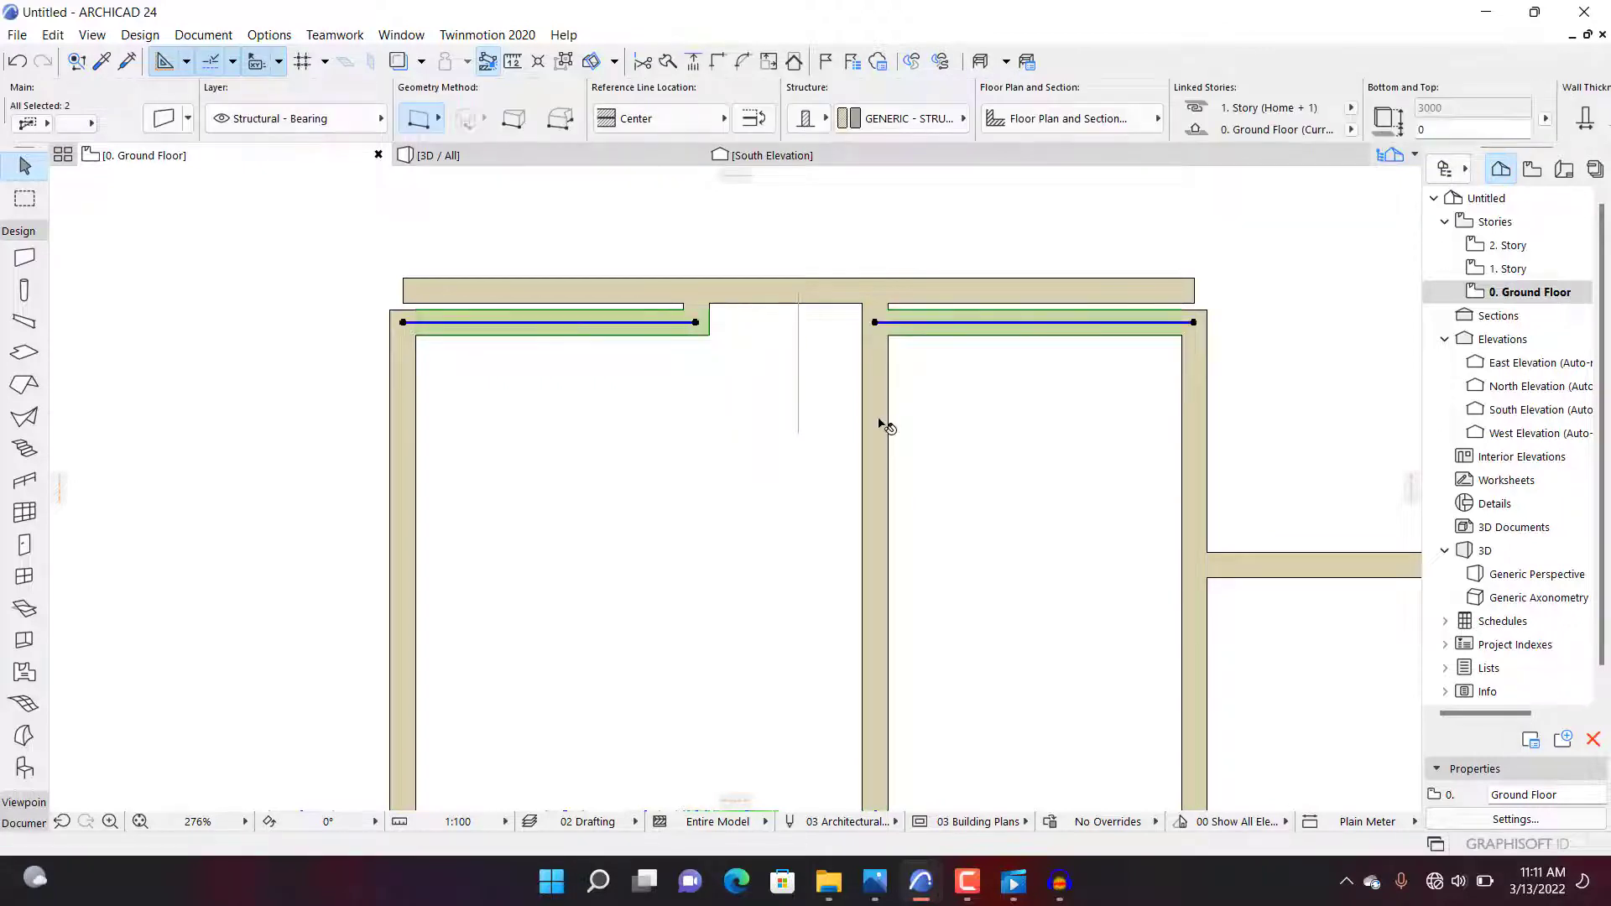
ctrl+click(882, 426)
Step: Trim the outer north wall's overhanging ends on both sides, using the two short vertical walls as cutting edges
scroll(909, 272, up, 4)
click(652, 334)
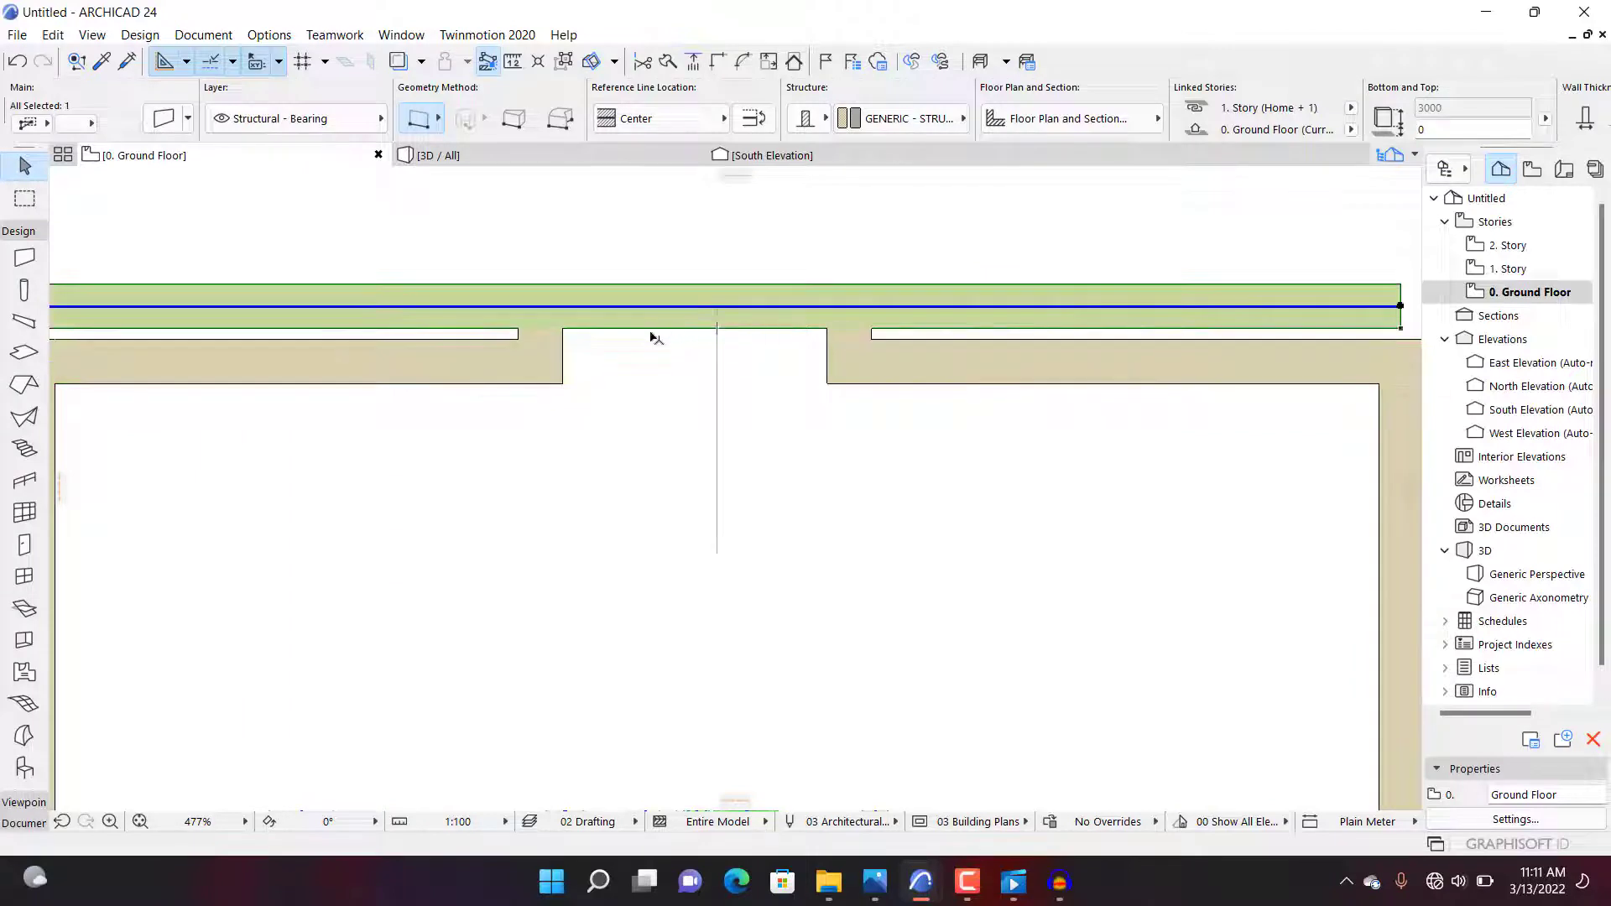
click(554, 351)
click(865, 351)
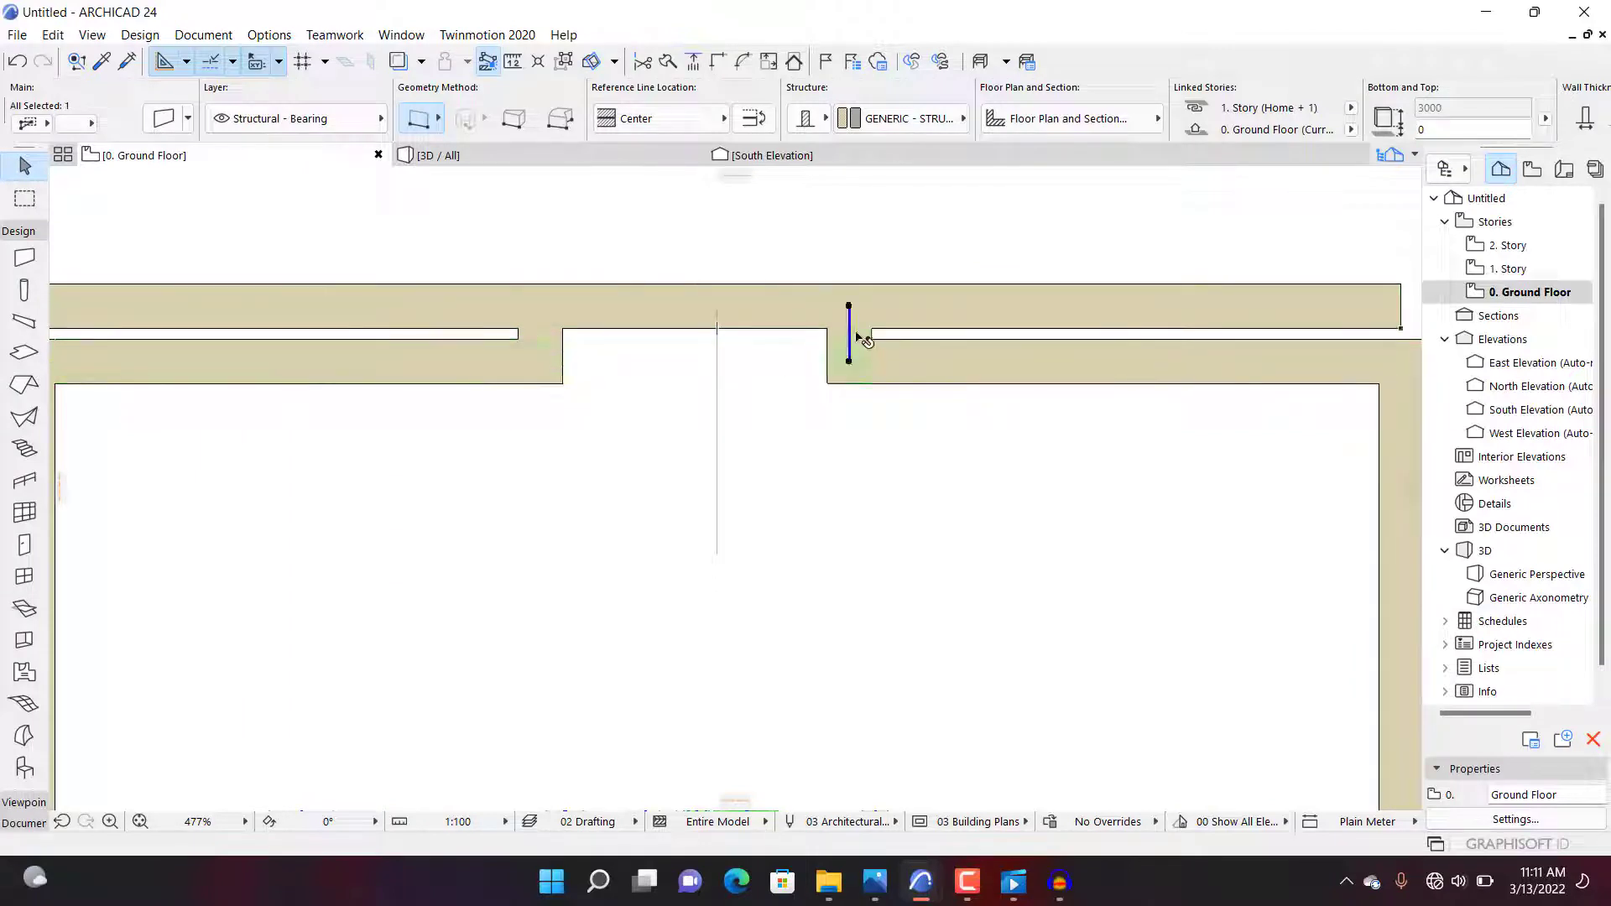
scroll(824, 287, up, 5)
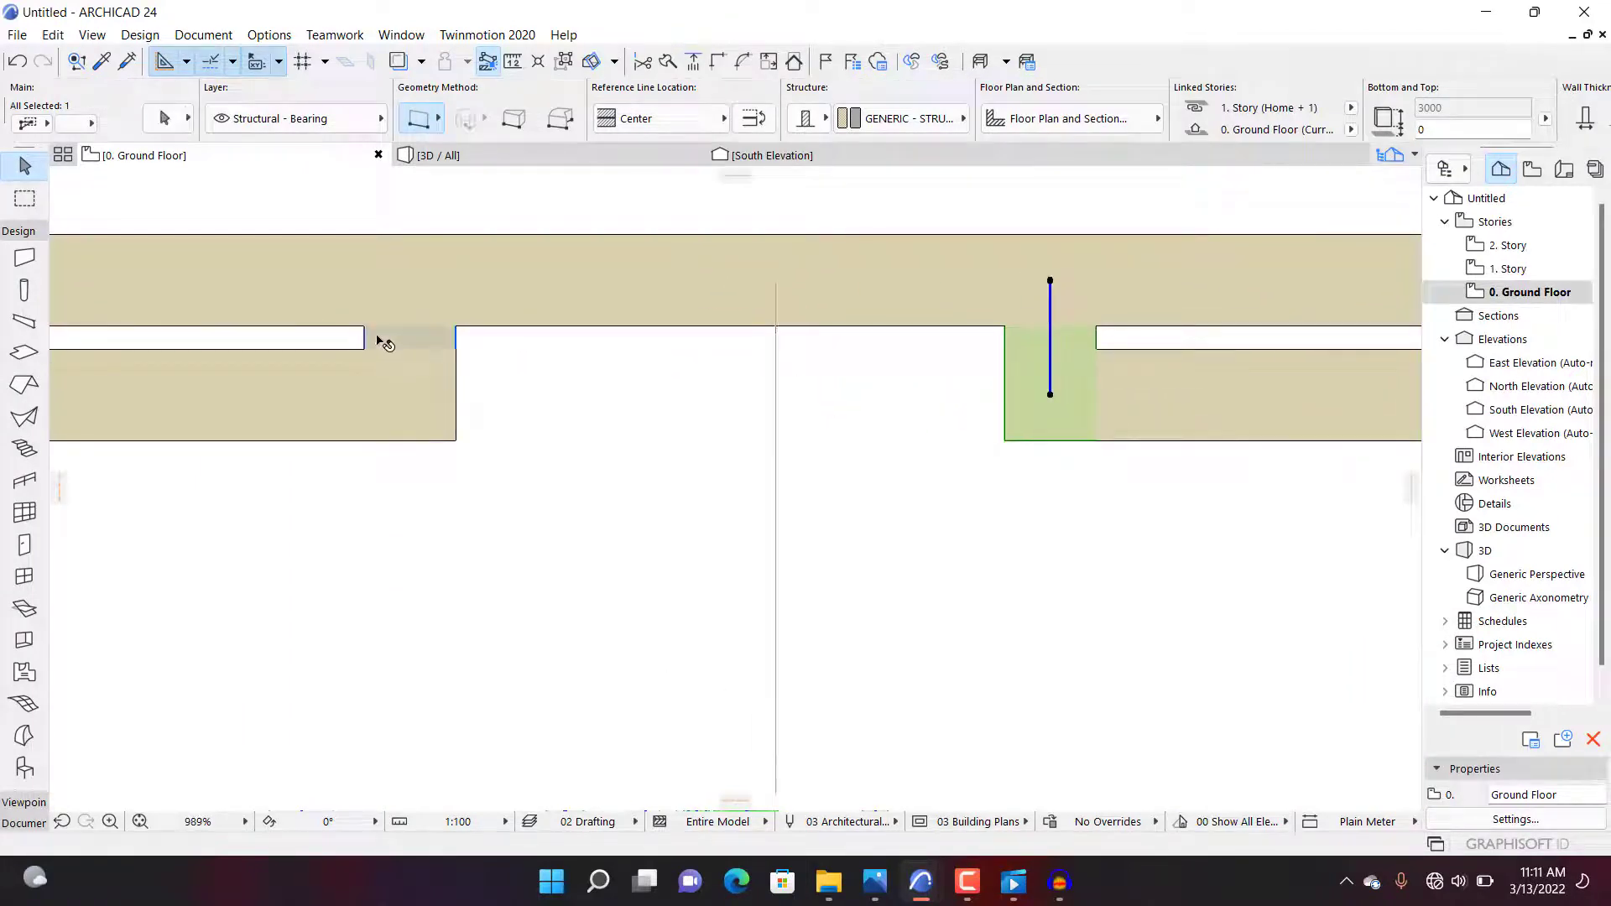
shift+click(379, 340)
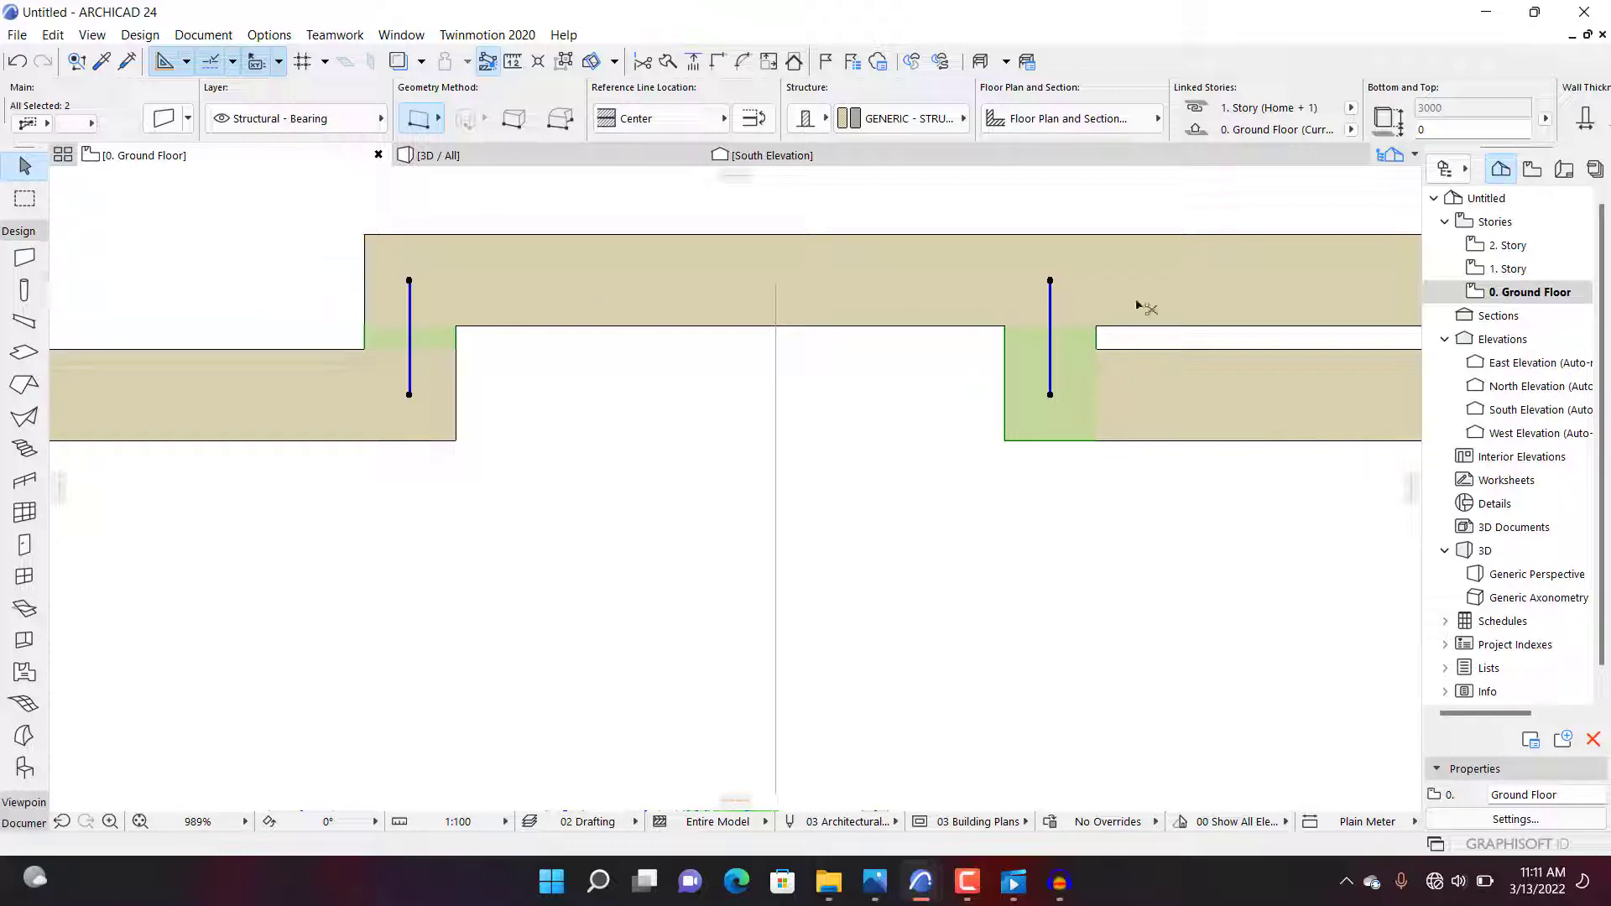
scroll(482, 381, down, 6)
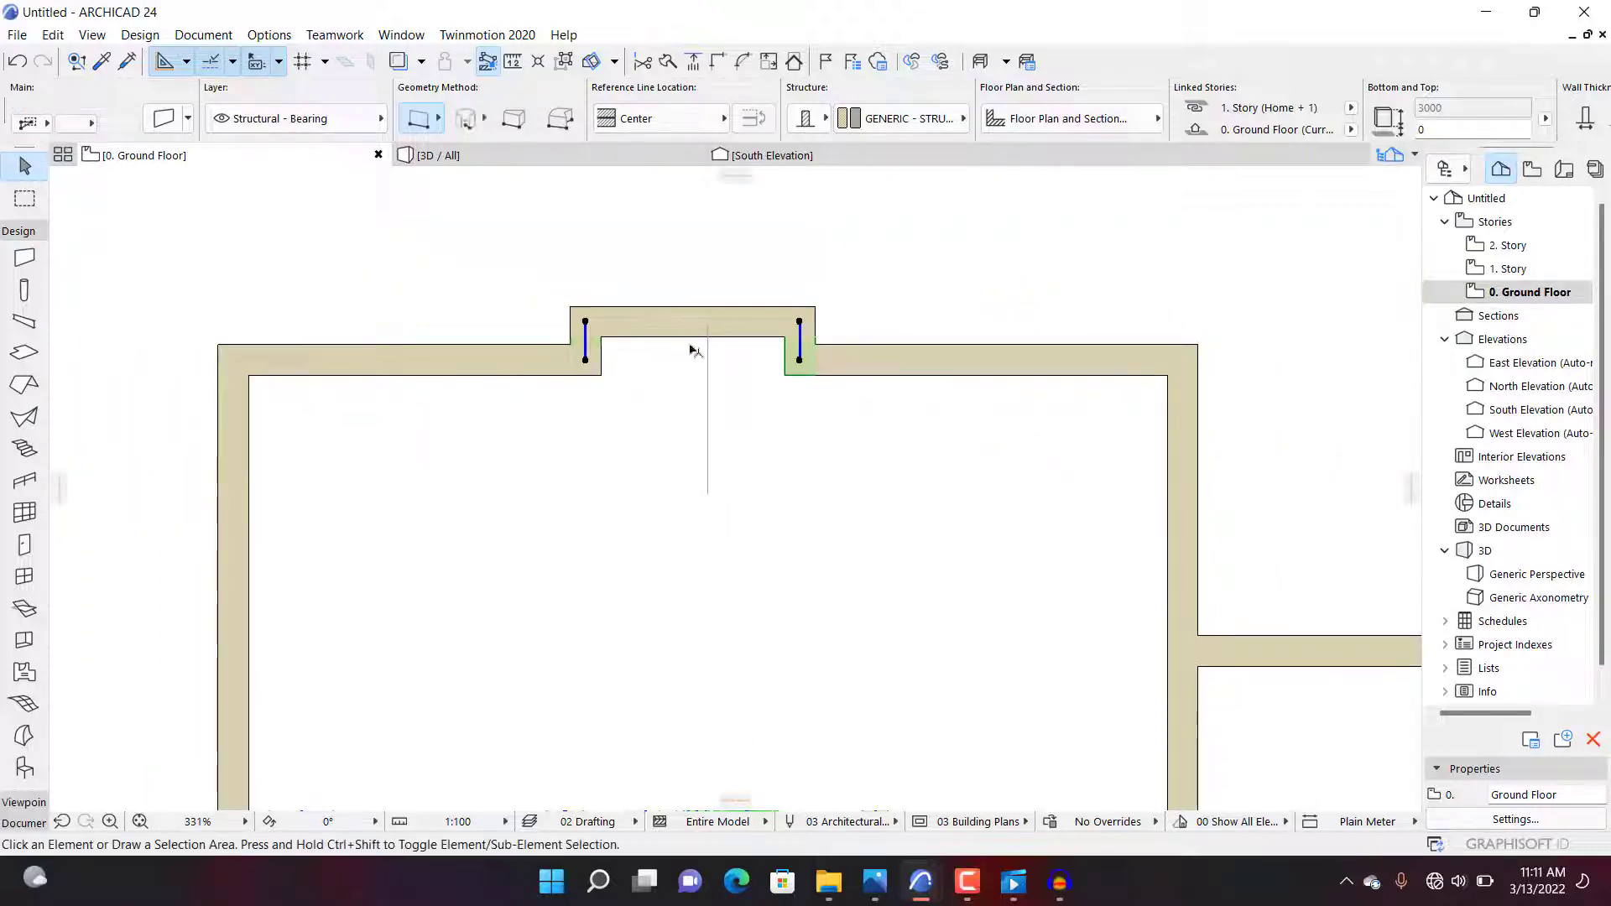
Step: Delete the vertical 2D guide line at the middle of the northern wall recess
click(694, 407)
click(697, 412)
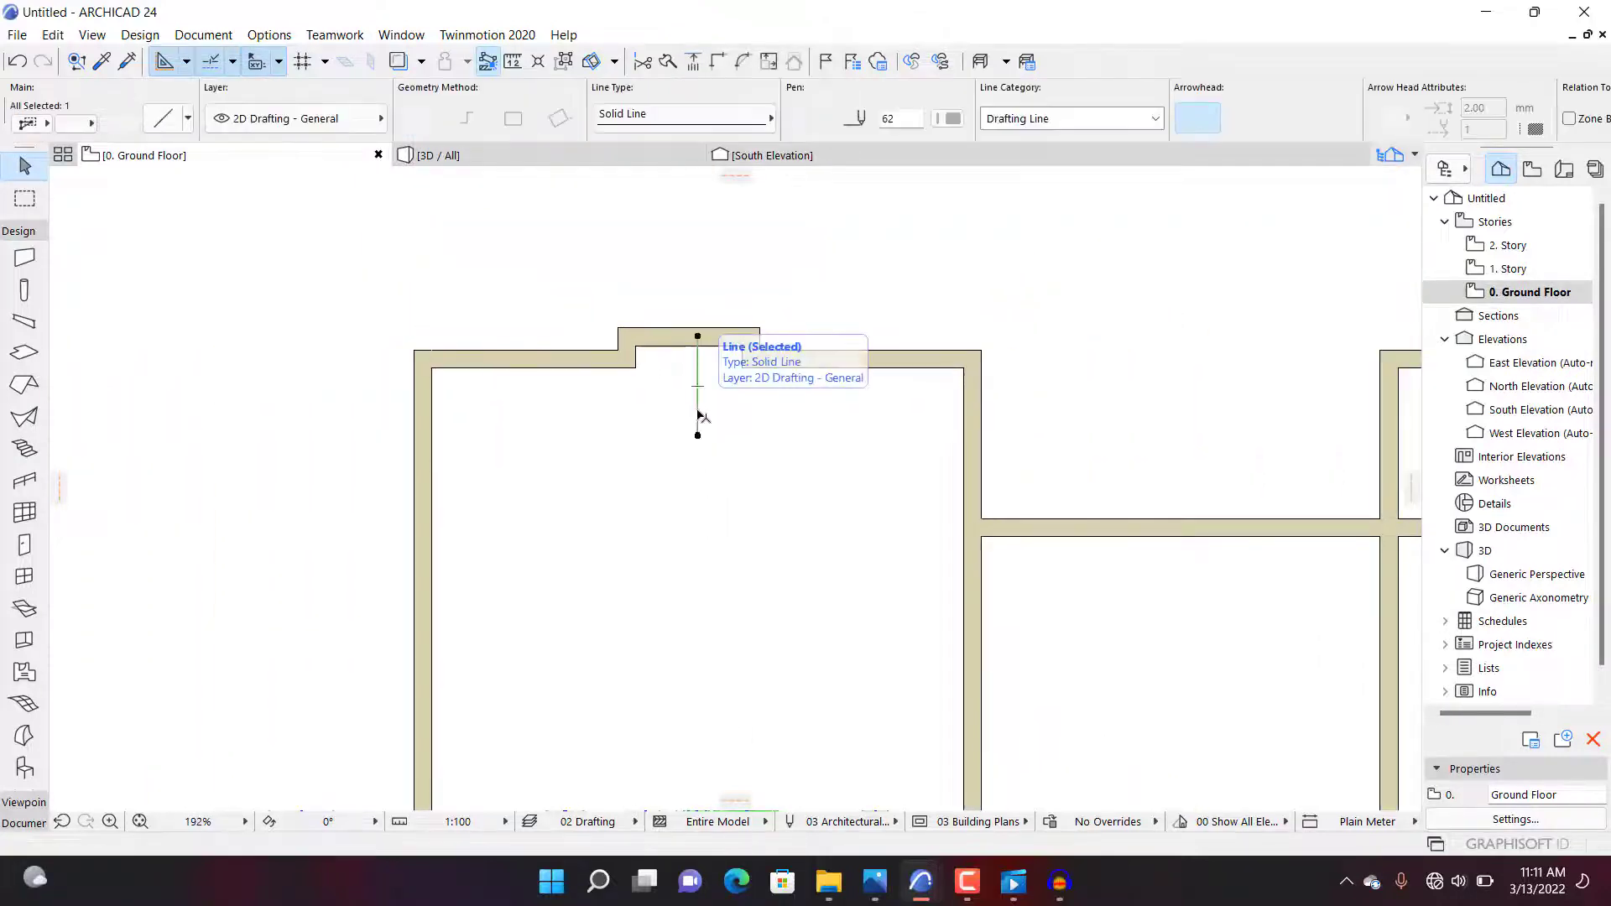
key(Delete)
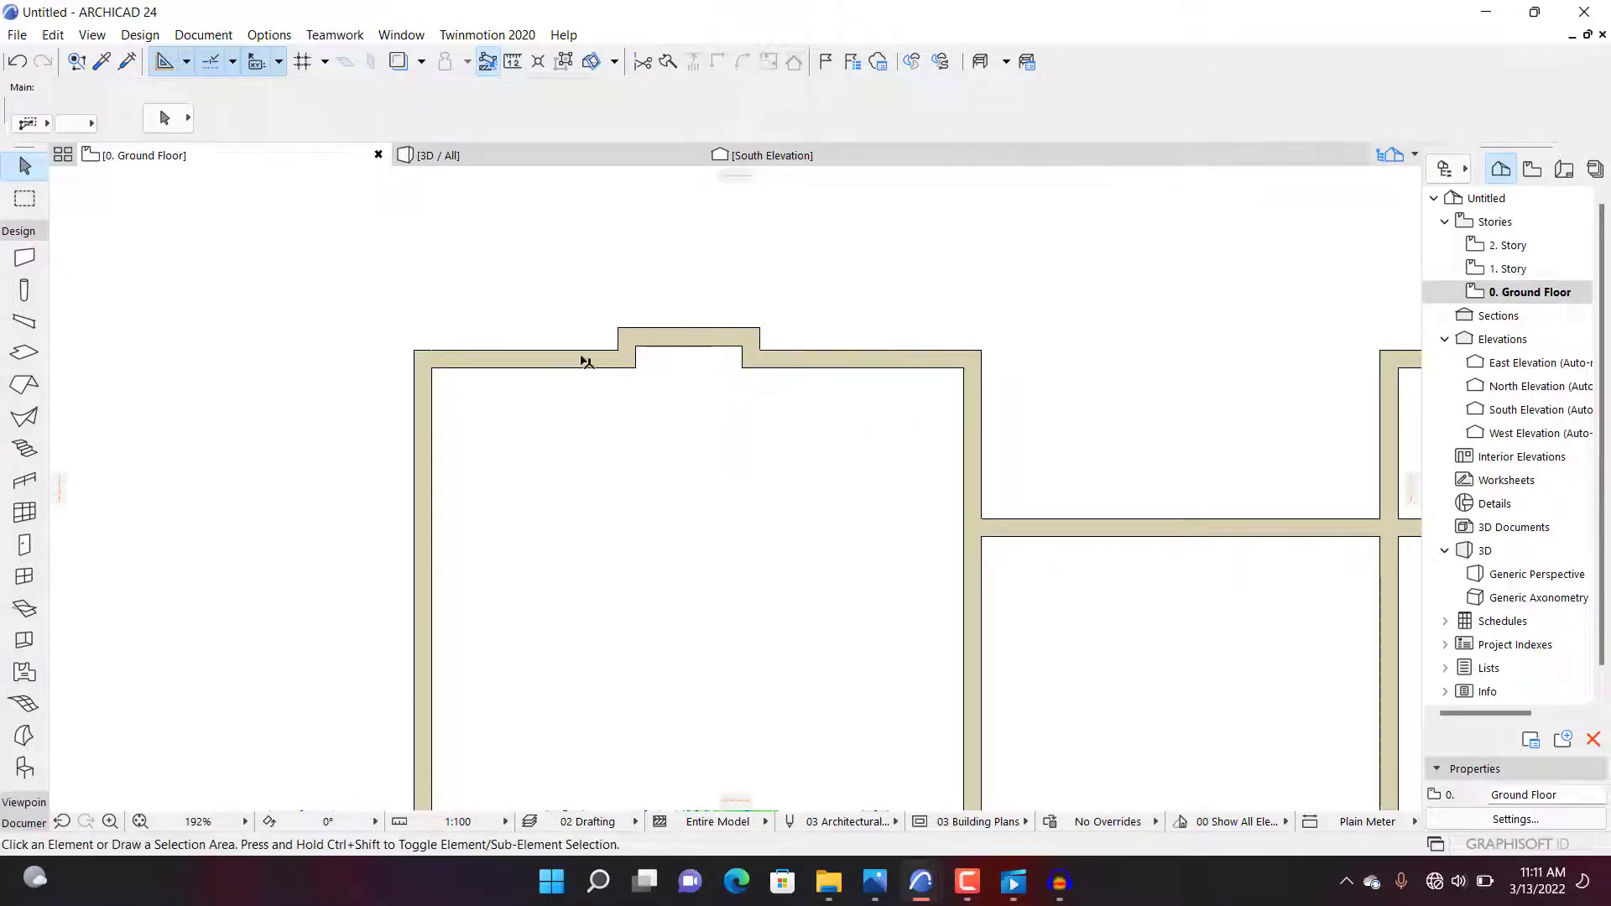
Step: Inspect the ground floor walls in the 3D perspective from another angle and return to the ground floor plan
scroll(580, 332, down, 4)
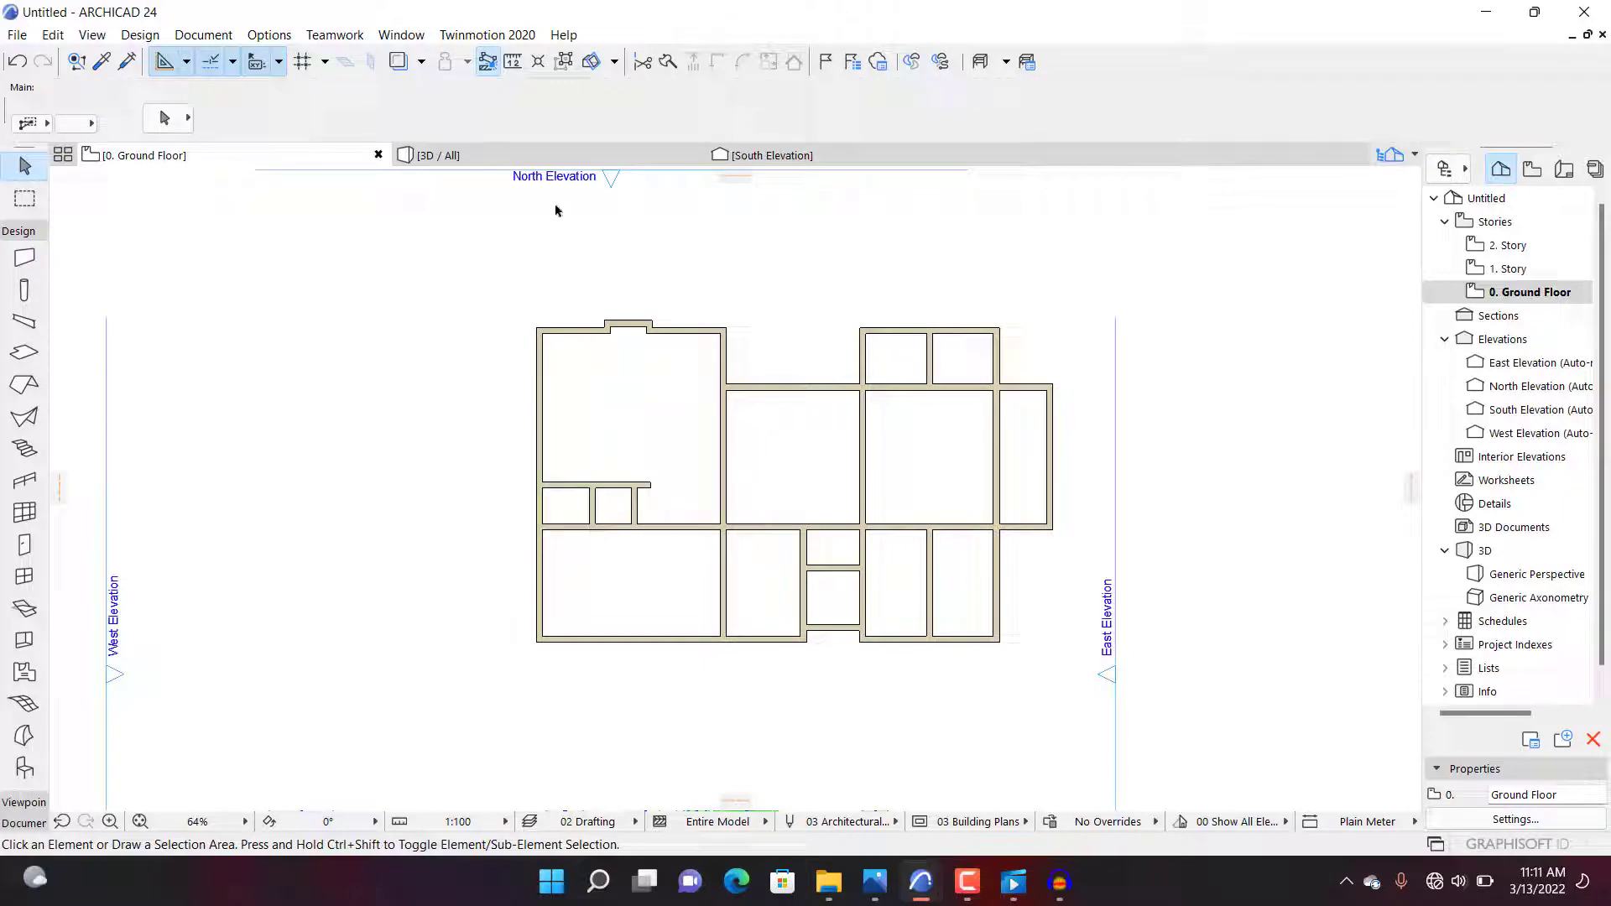
key(F3)
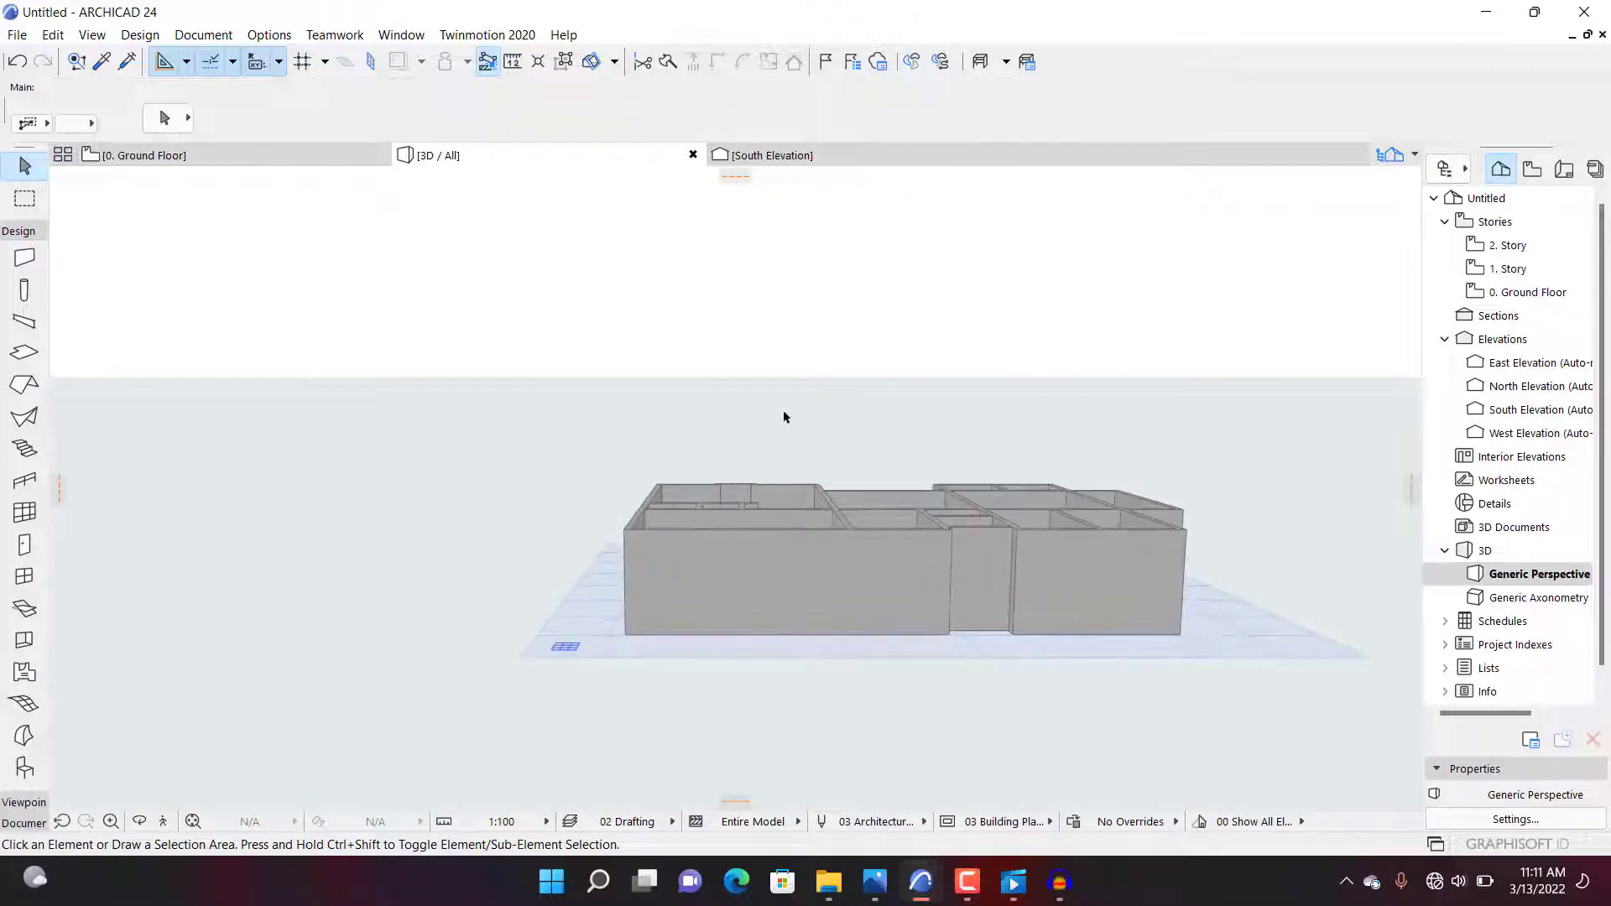
shift+middle_drag(785, 417, 730, 486)
click(244, 158)
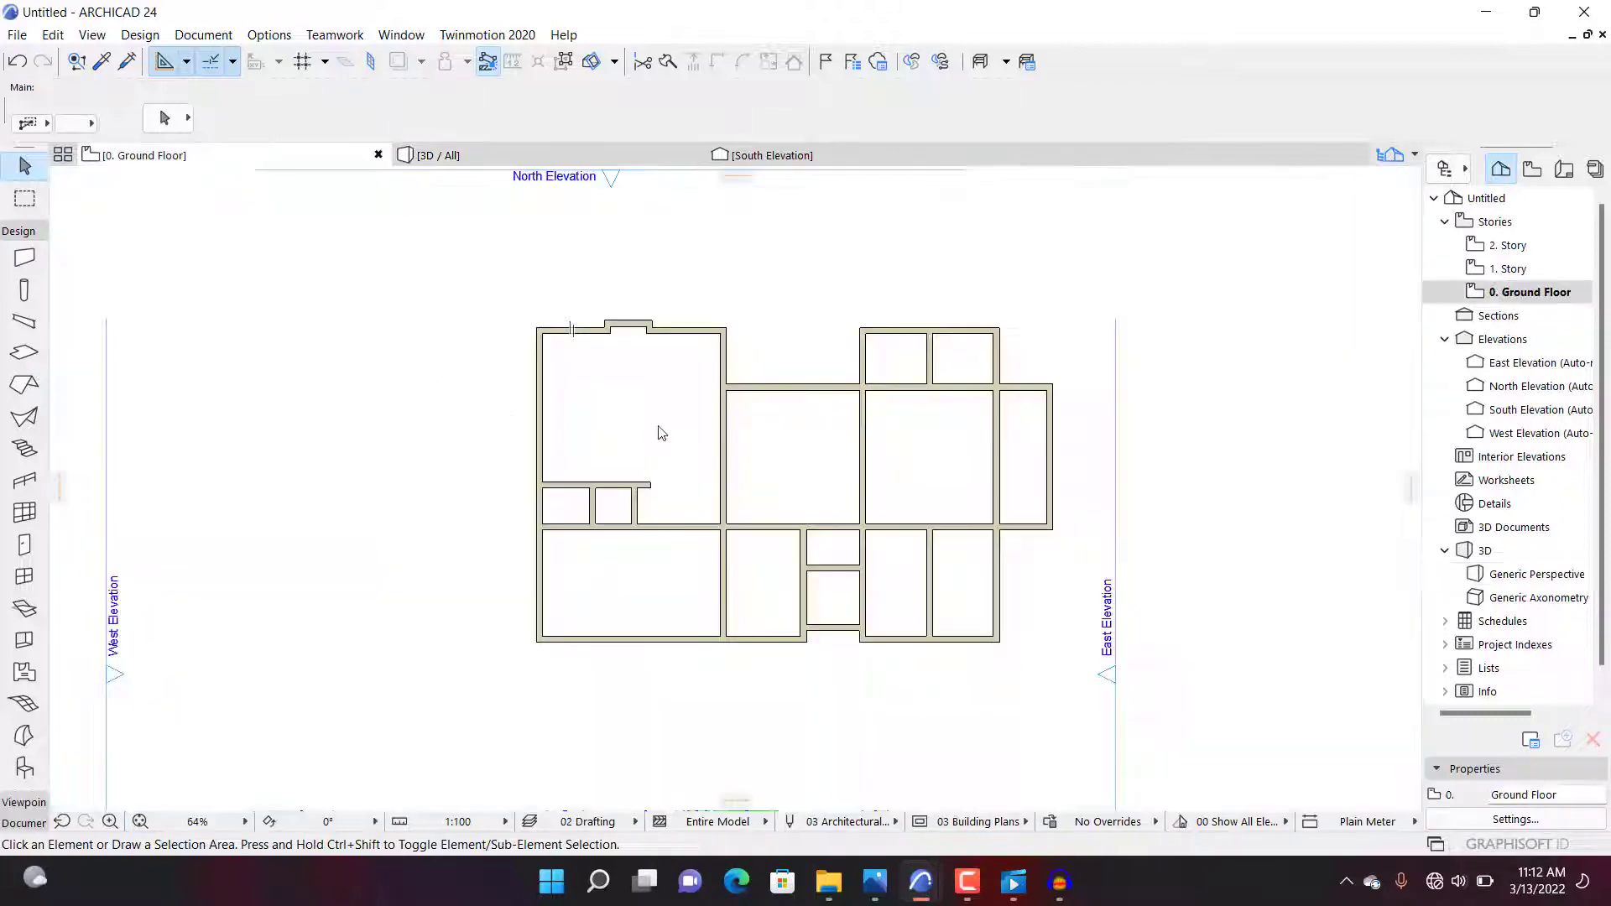
scroll(464, 457, up, 3)
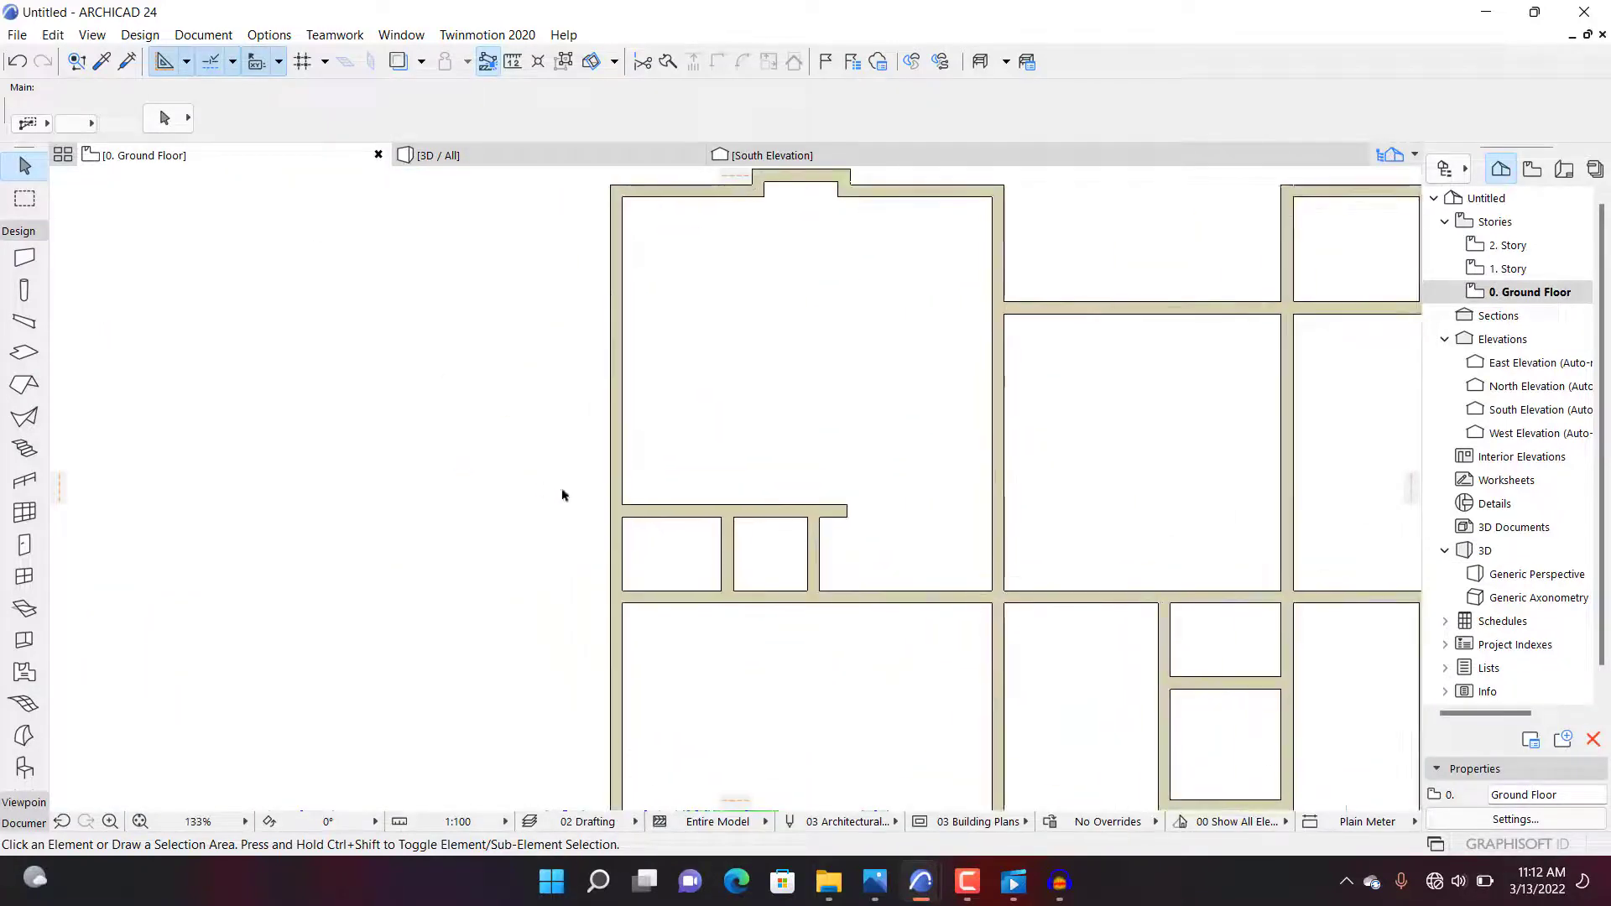
scroll(651, 389, down, 3)
scroll(651, 504, up, 4)
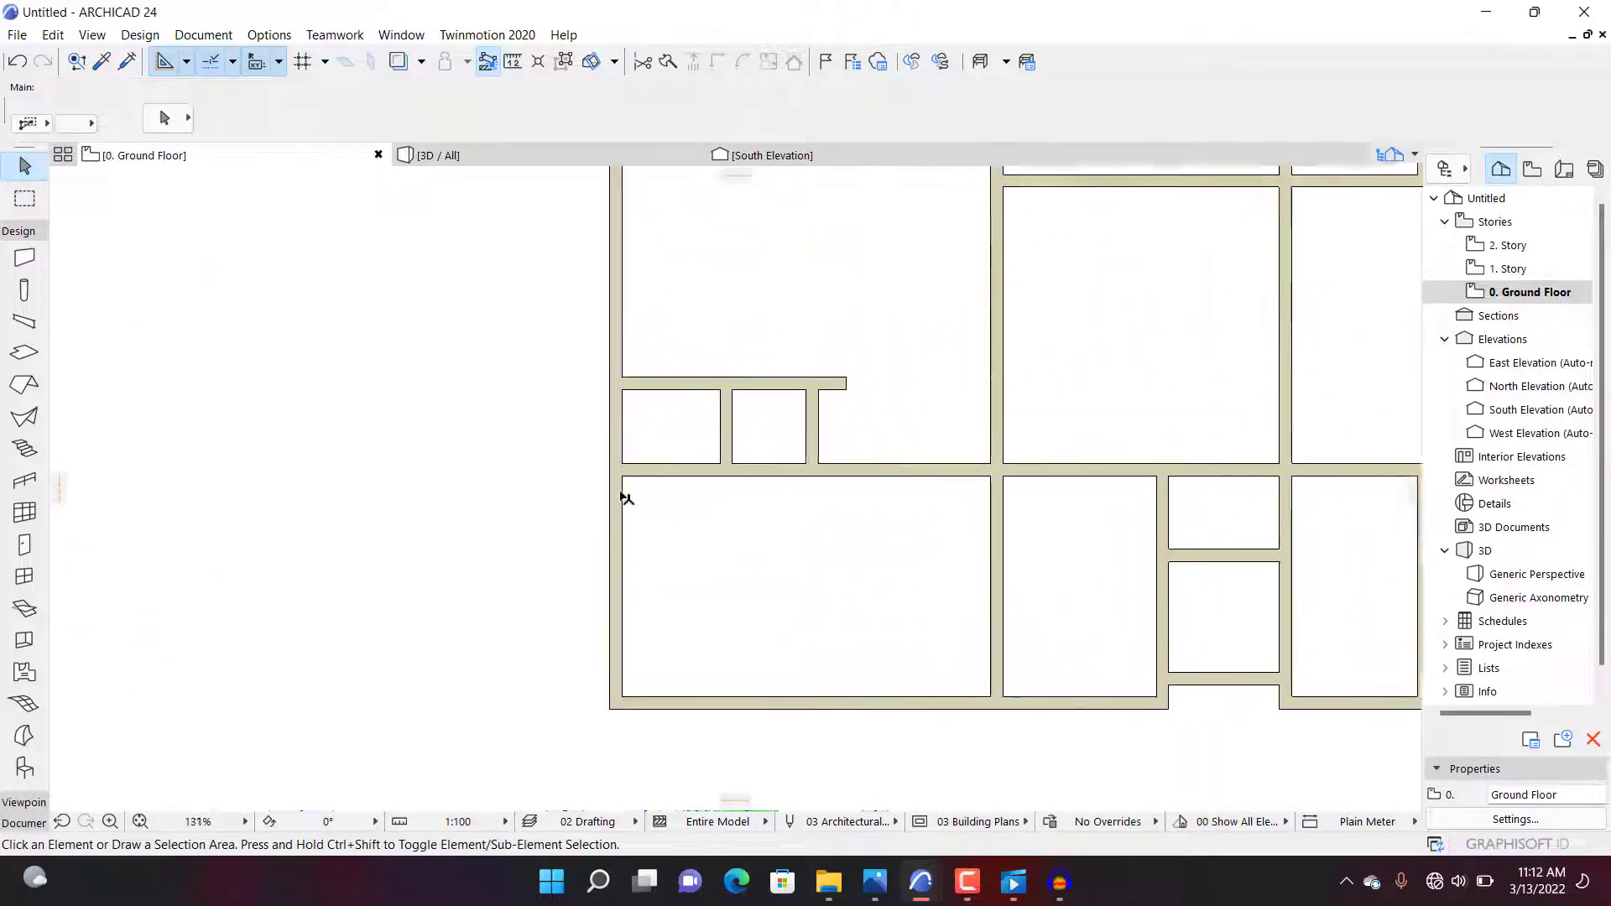
click(637, 470)
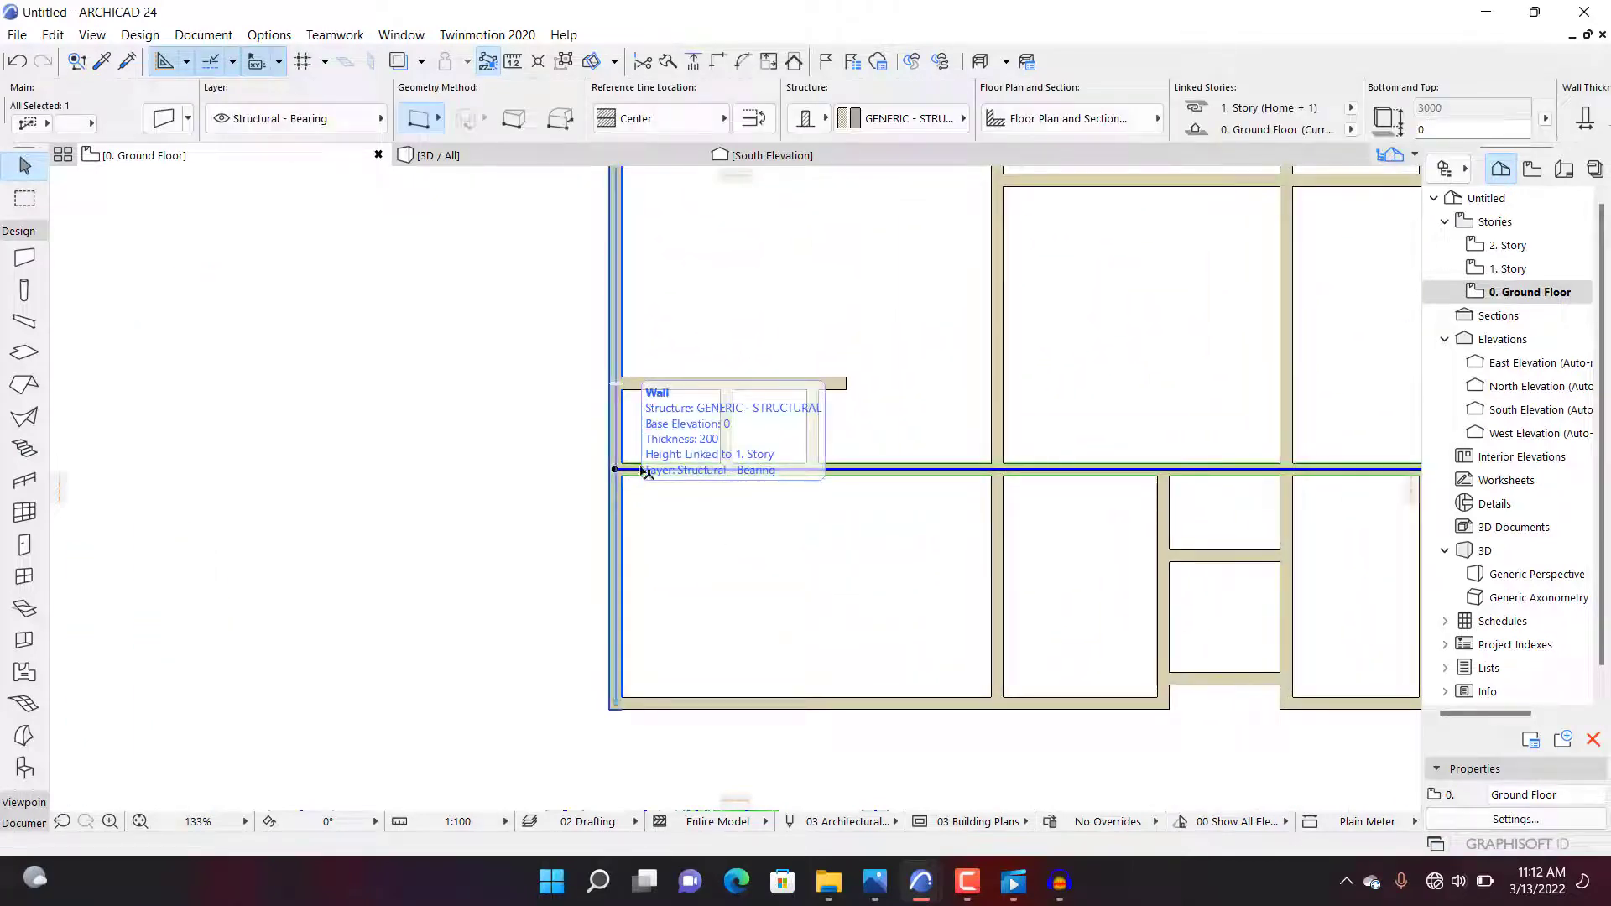
click(599, 487)
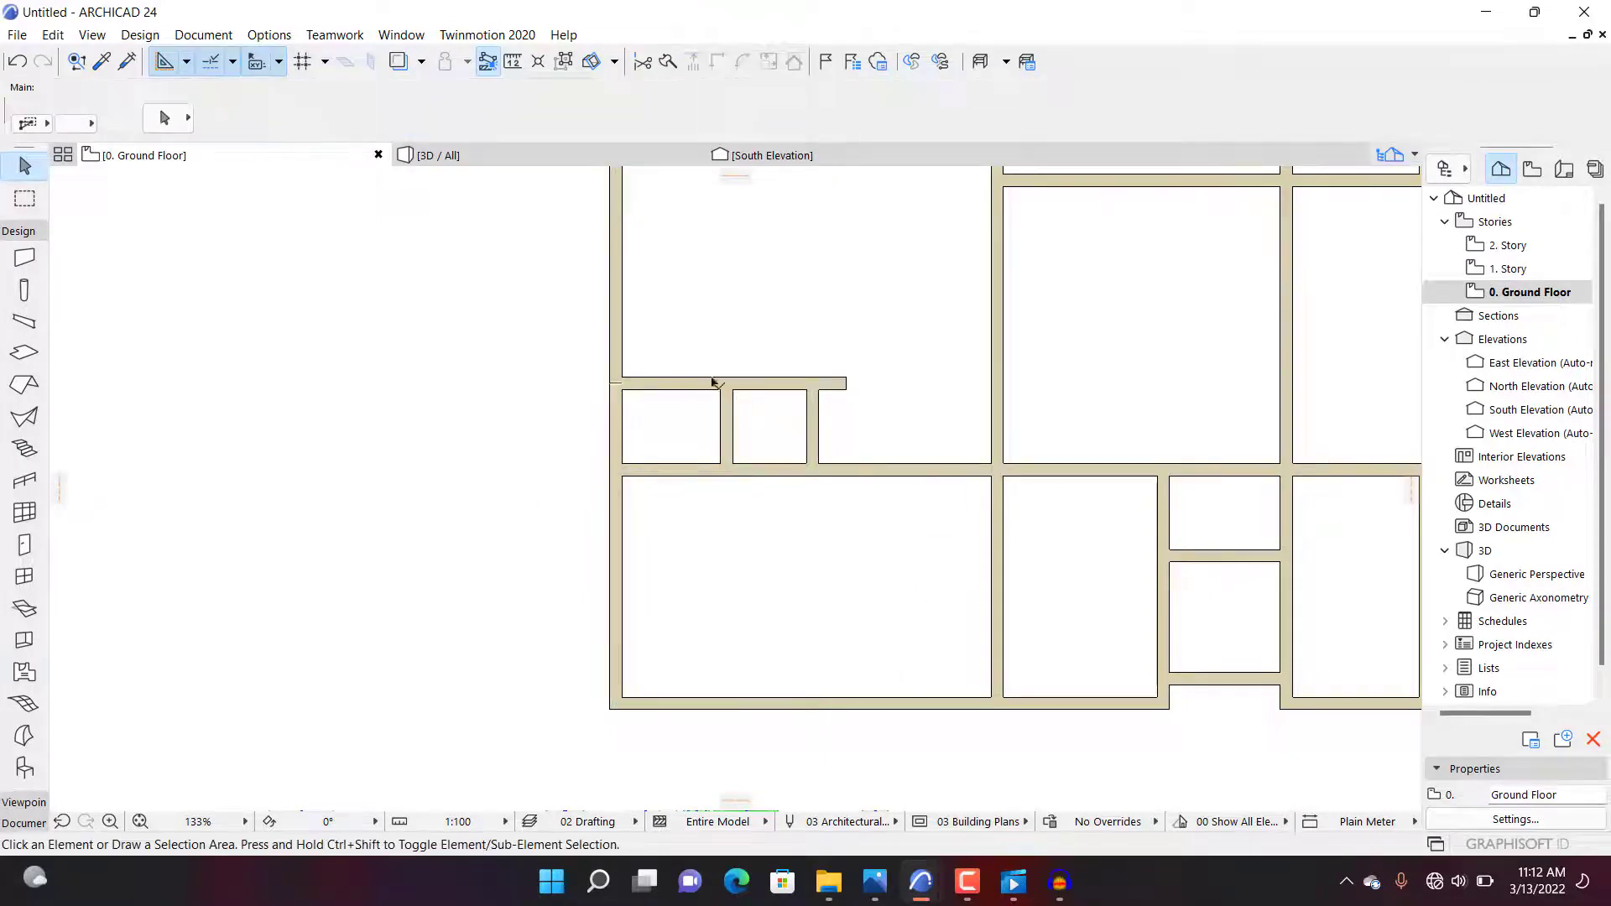
scroll(712, 382, down, 3)
scroll(671, 302, up, 1)
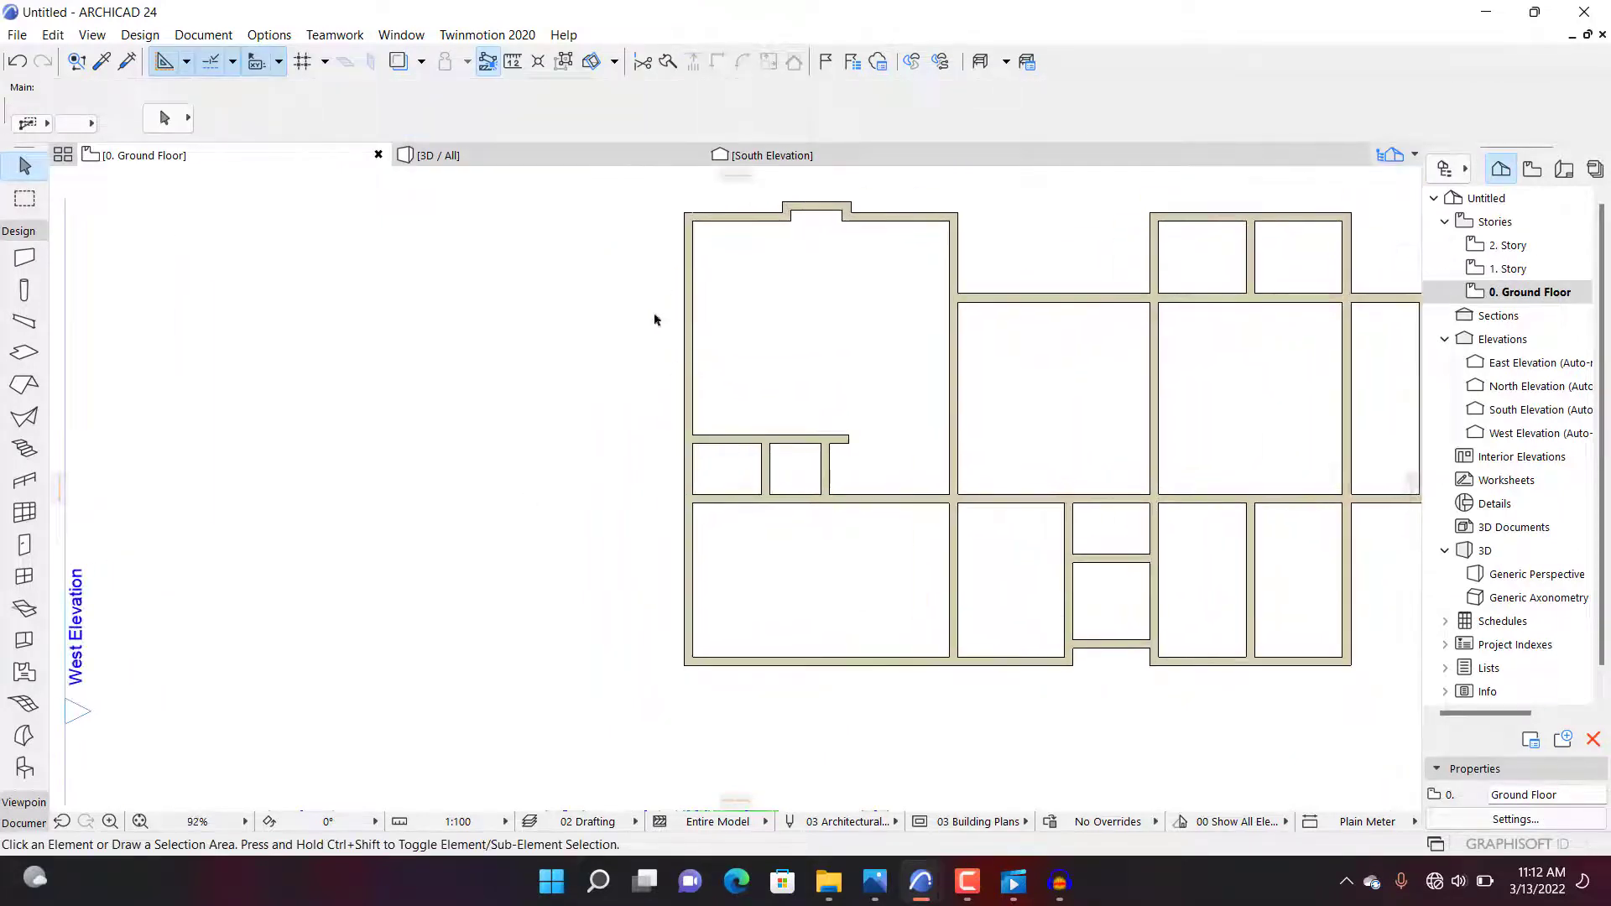